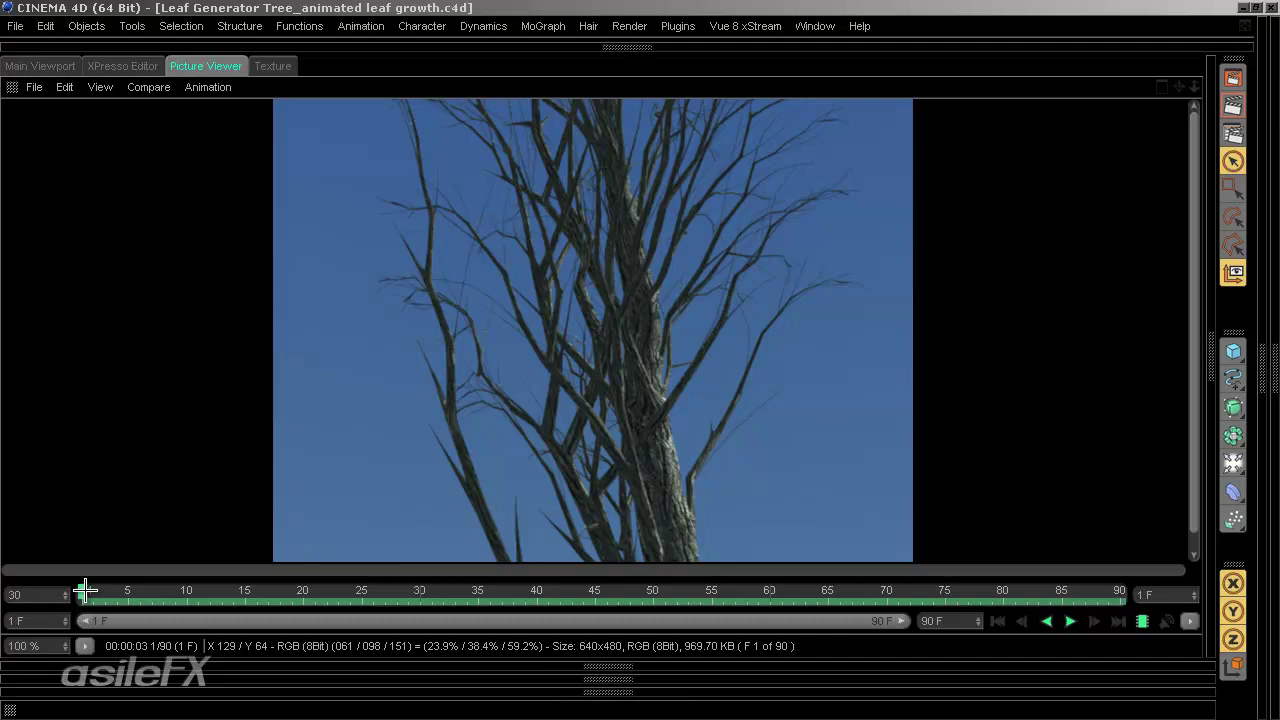
# - Review the rendered 90-frame leaf growth animation by scrubbing and playing it back, finishing on frame 1
pyautogui.moveTo(83, 591); pyautogui.dragTo(501, 544)
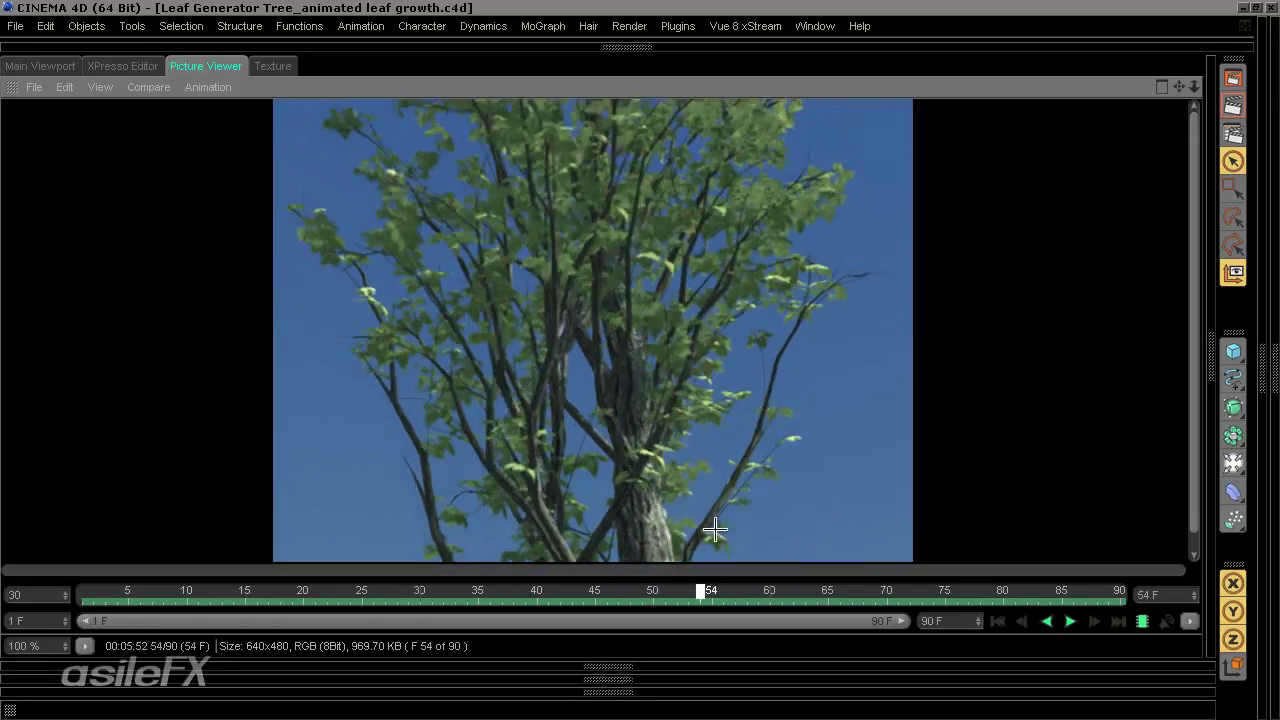
pyautogui.moveTo(715, 530); pyautogui.dragTo(790, 590)
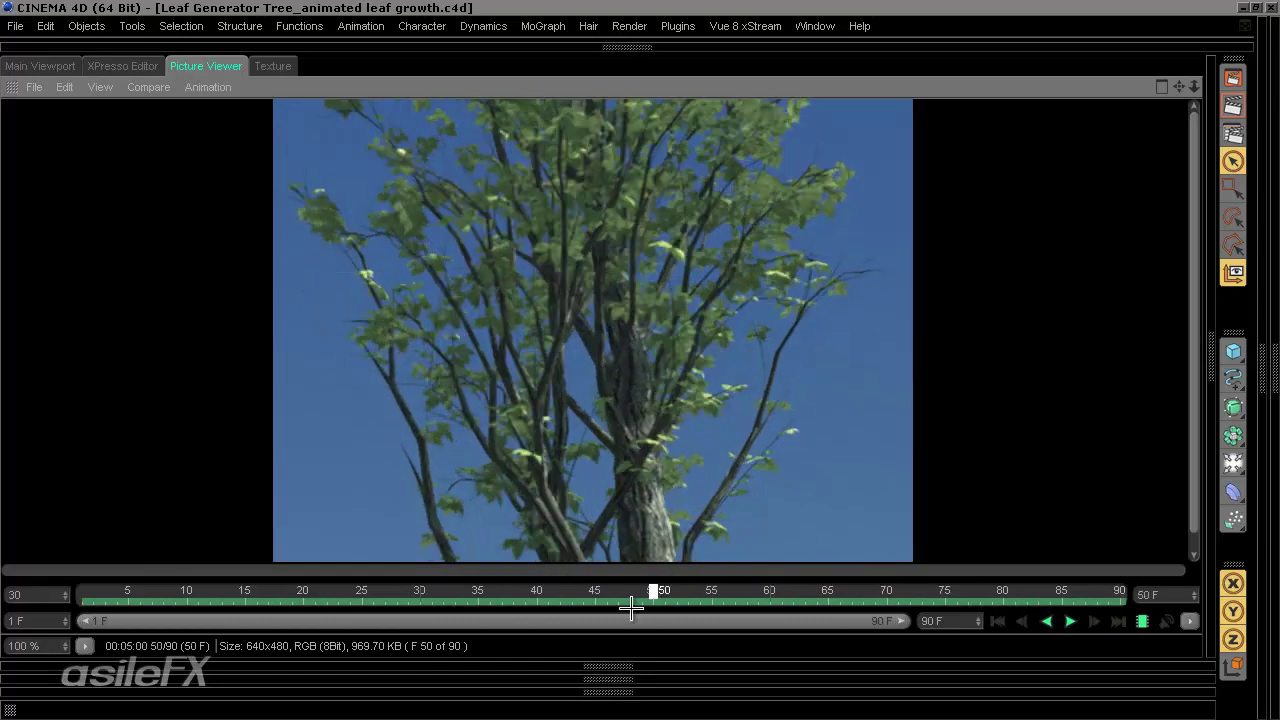
pyautogui.moveTo(490, 615); pyautogui.dragTo(49, 597)
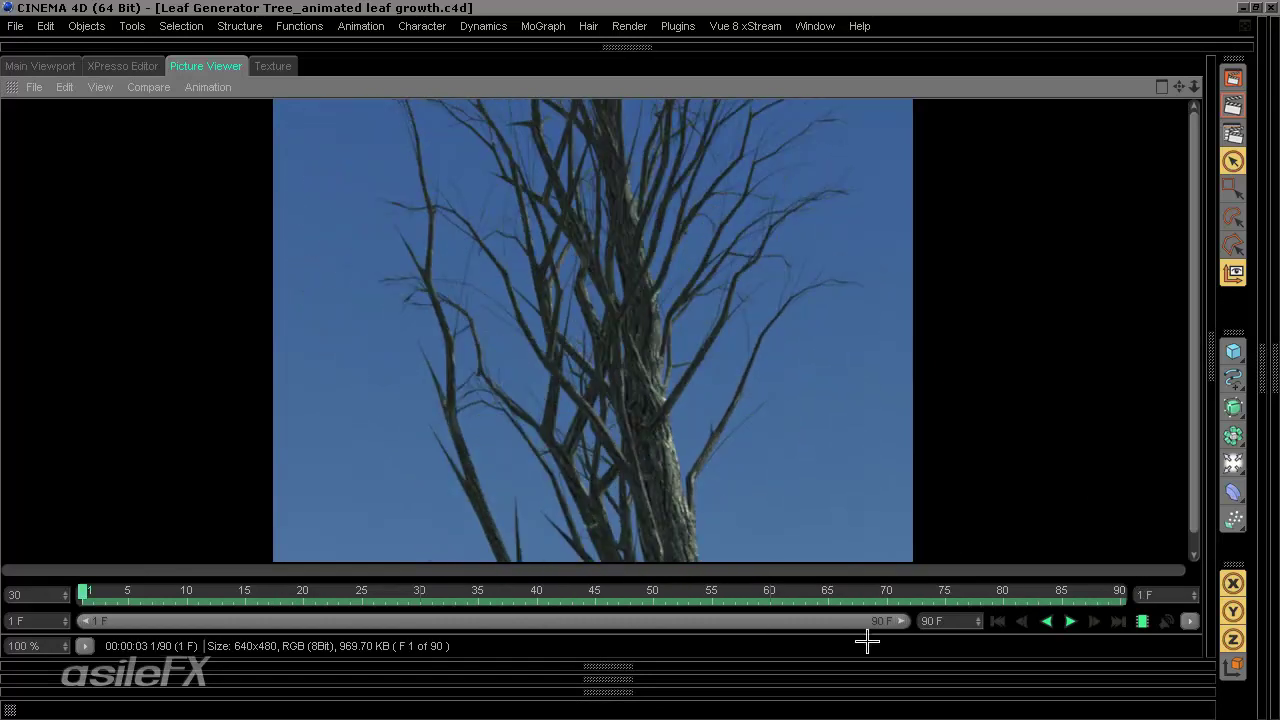
pyautogui.click(1076, 621)
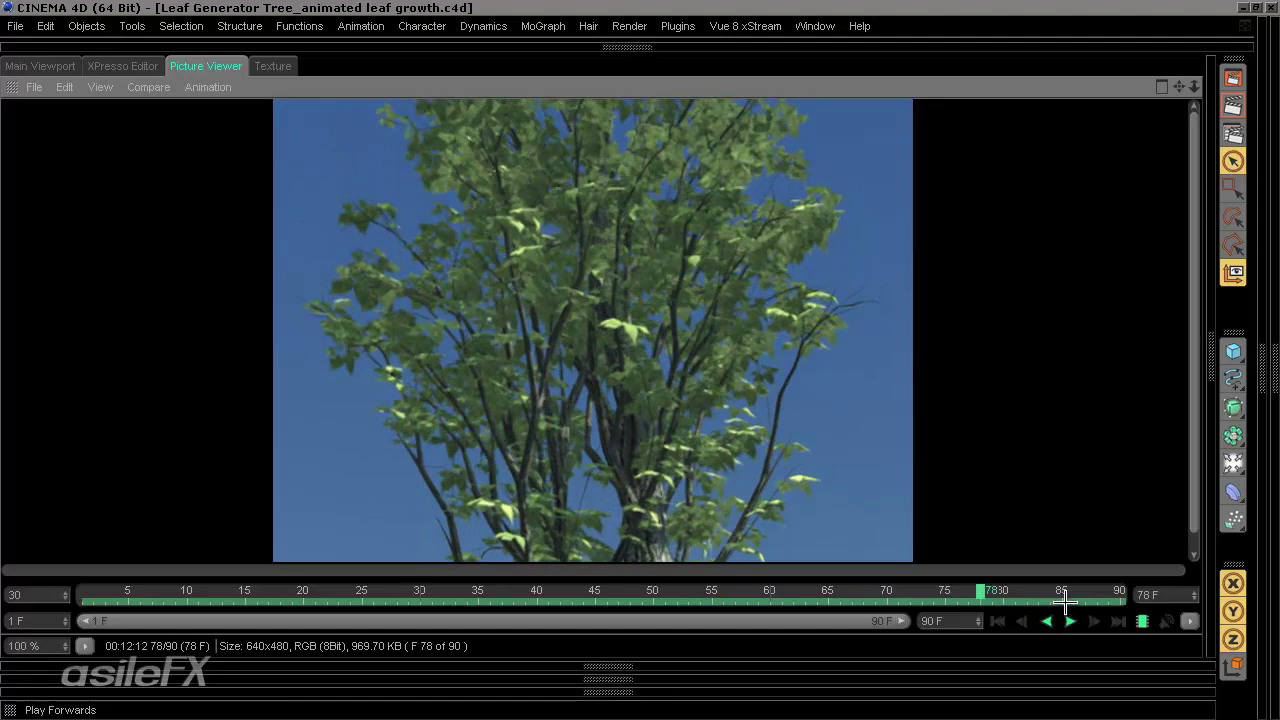
pyautogui.moveTo(985, 590); pyautogui.dragTo(523, 595)
pyautogui.moveTo(298, 590); pyautogui.dragTo(405, 588)
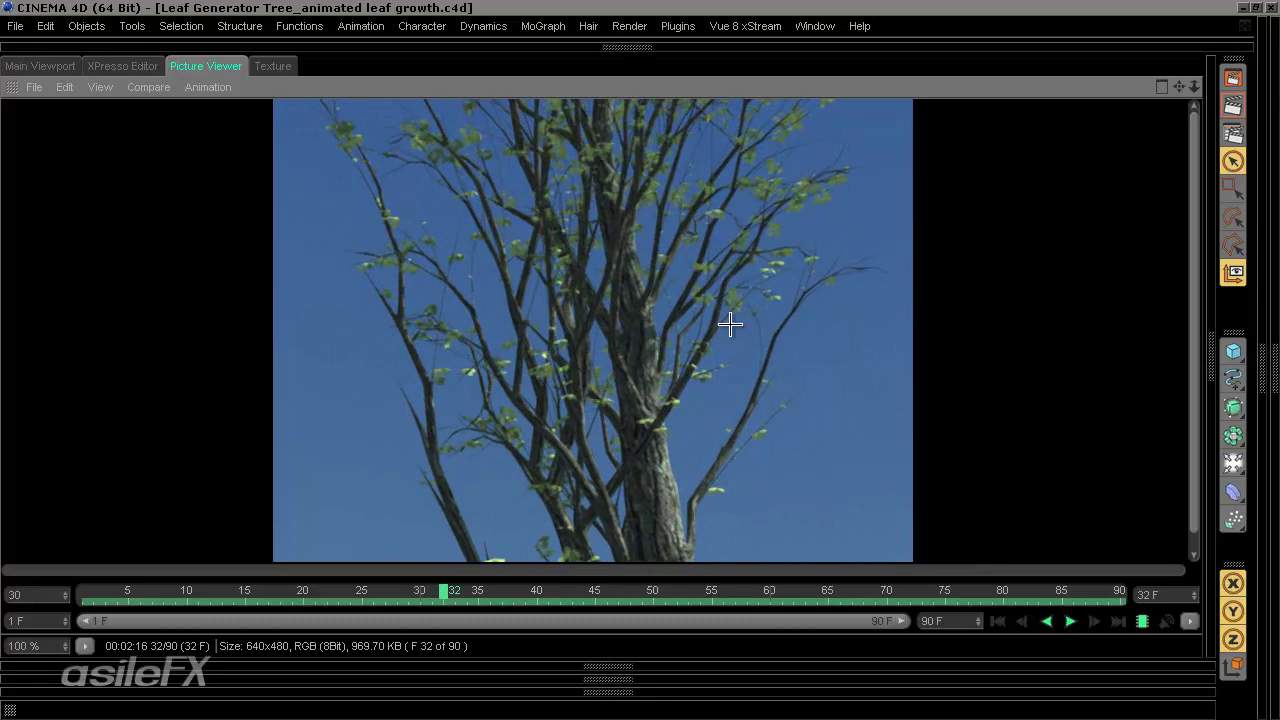
pyautogui.moveTo(441, 591); pyautogui.dragTo(444, 556)
pyautogui.moveTo(448, 590); pyautogui.dragTo(385, 561)
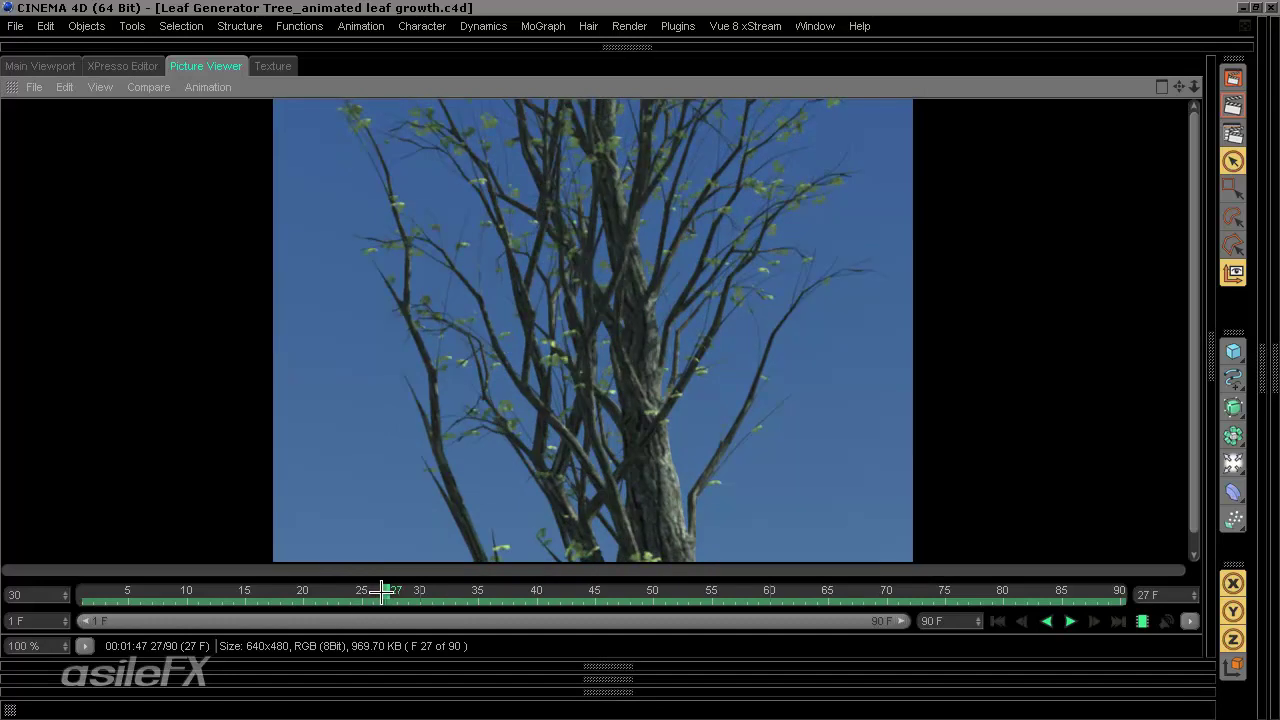
pyautogui.moveTo(383, 590); pyautogui.dragTo(82, 615)
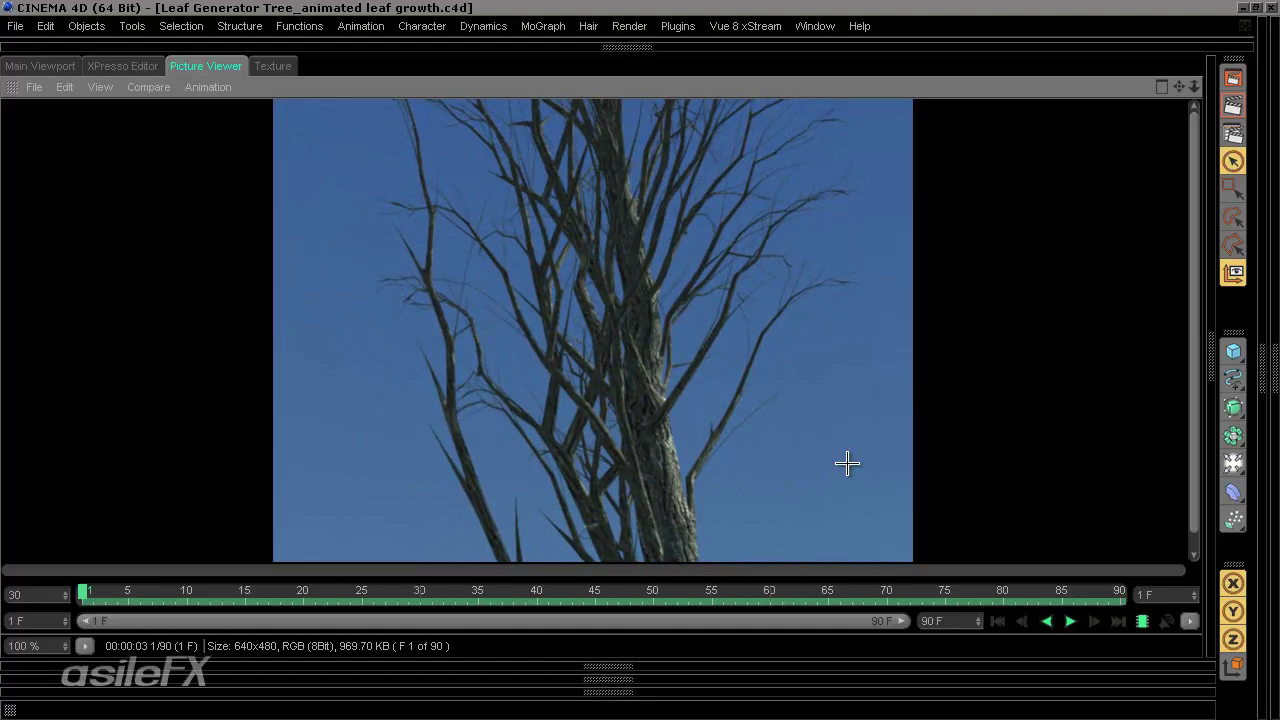
# - Show the render history and examine the file and render-time information of frame 90
pyautogui.click(1211, 356)
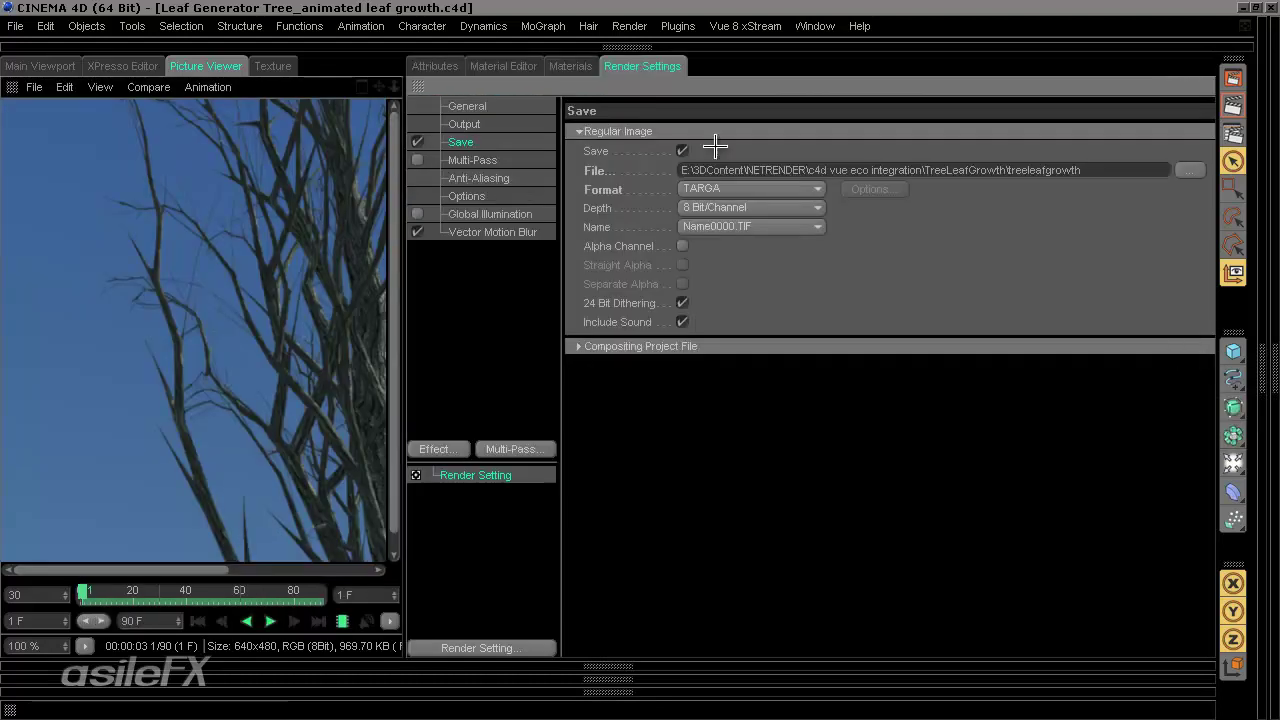
pyautogui.keyDown('ctrl'); pyautogui.keyDown('shift'); pyautogui.click(420, 88); pyautogui.keyUp('shift'); pyautogui.keyUp('ctrl')
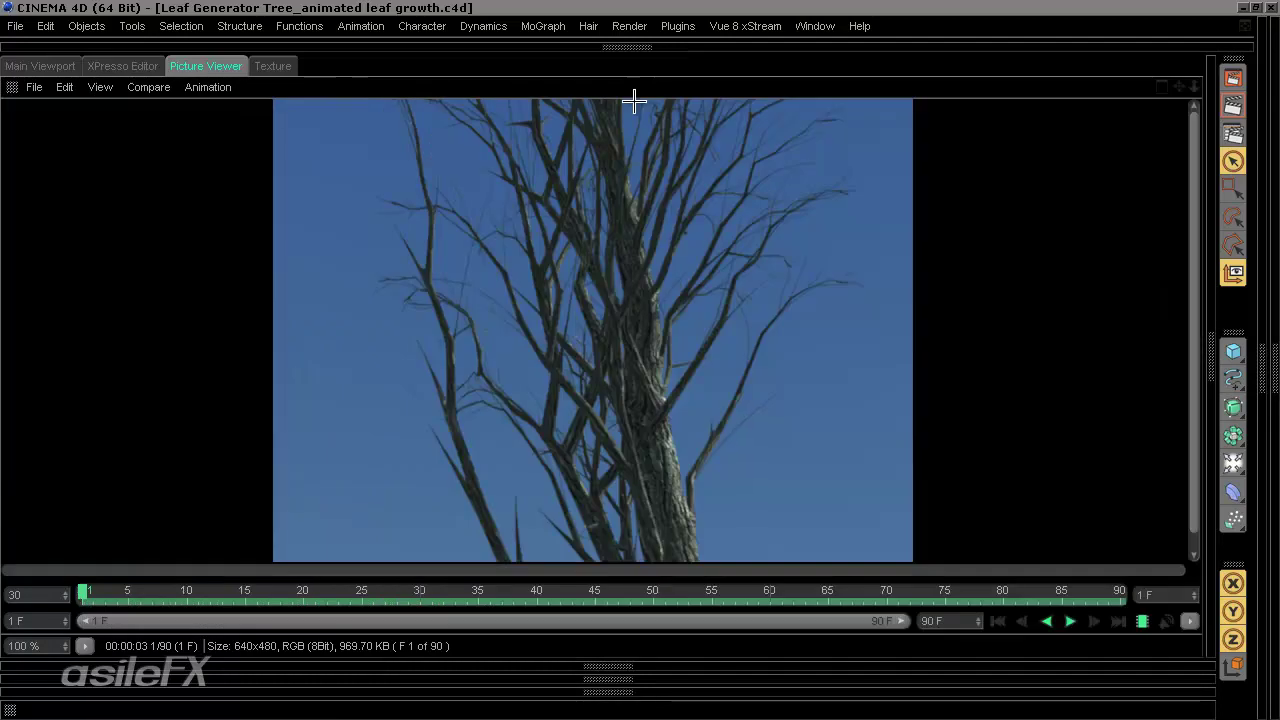
pyautogui.click(1162, 87)
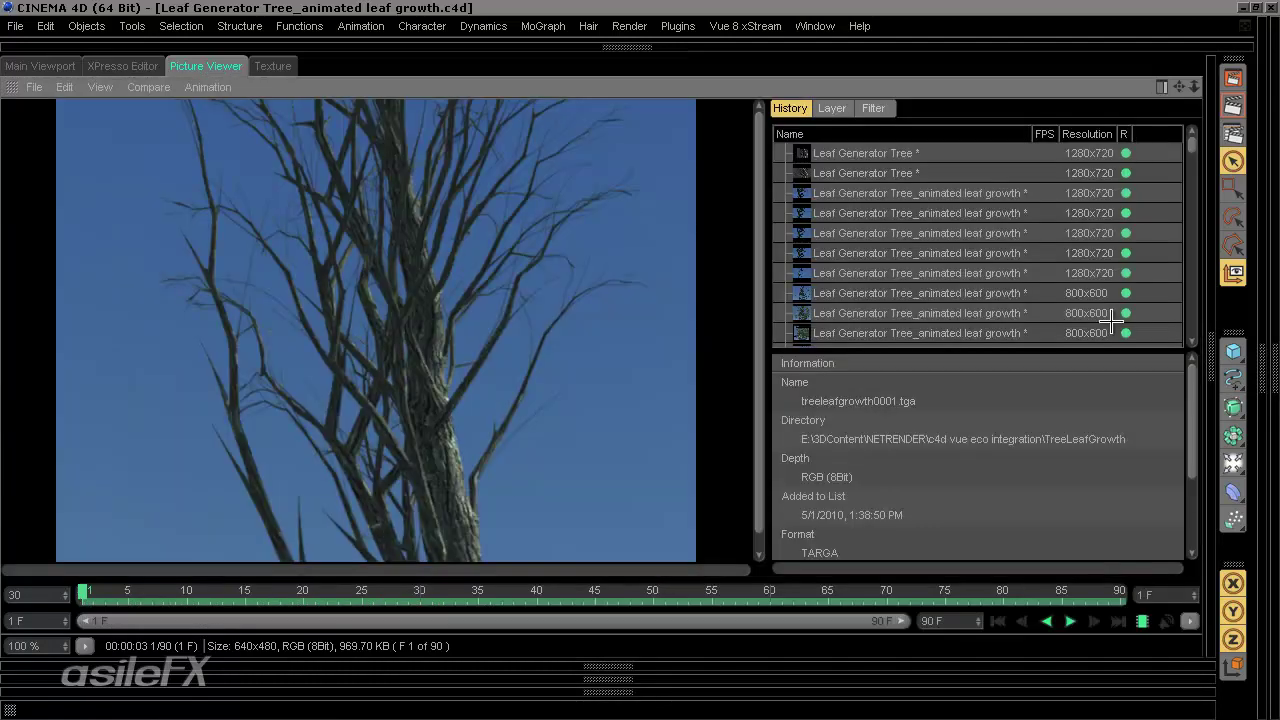
pyautogui.scroll(-15, 960, 277)
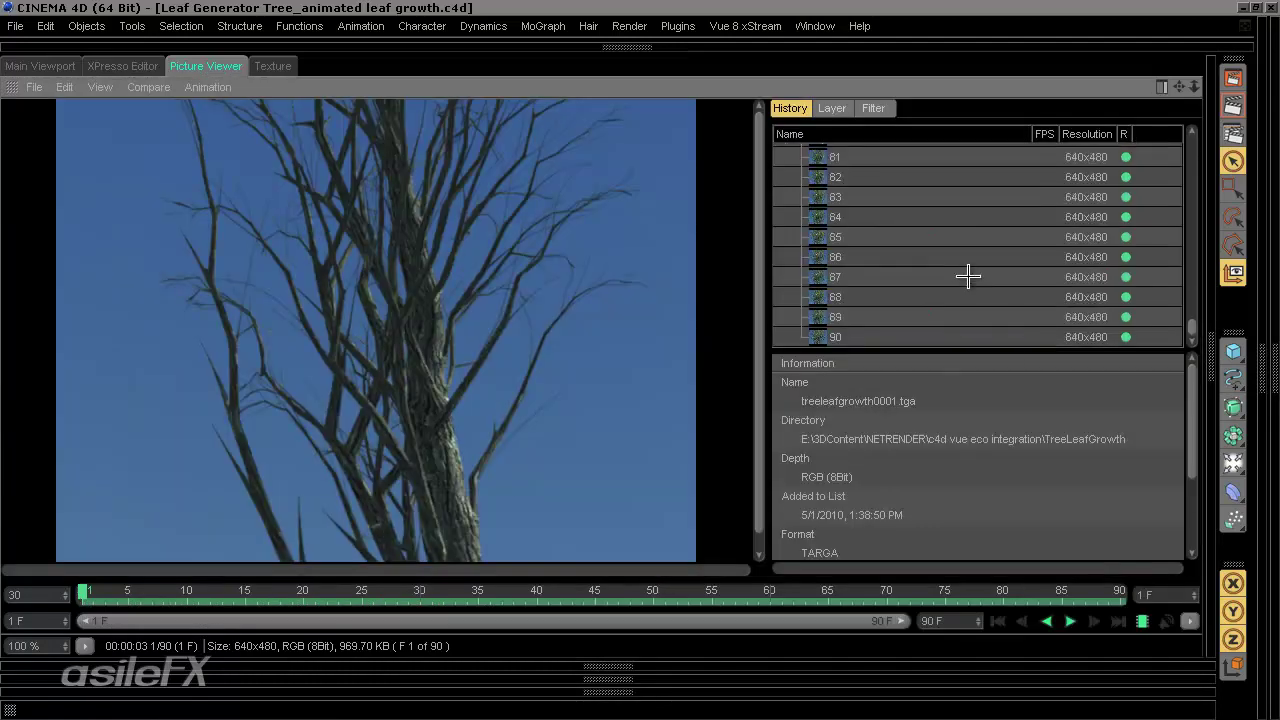
pyautogui.click(906, 337)
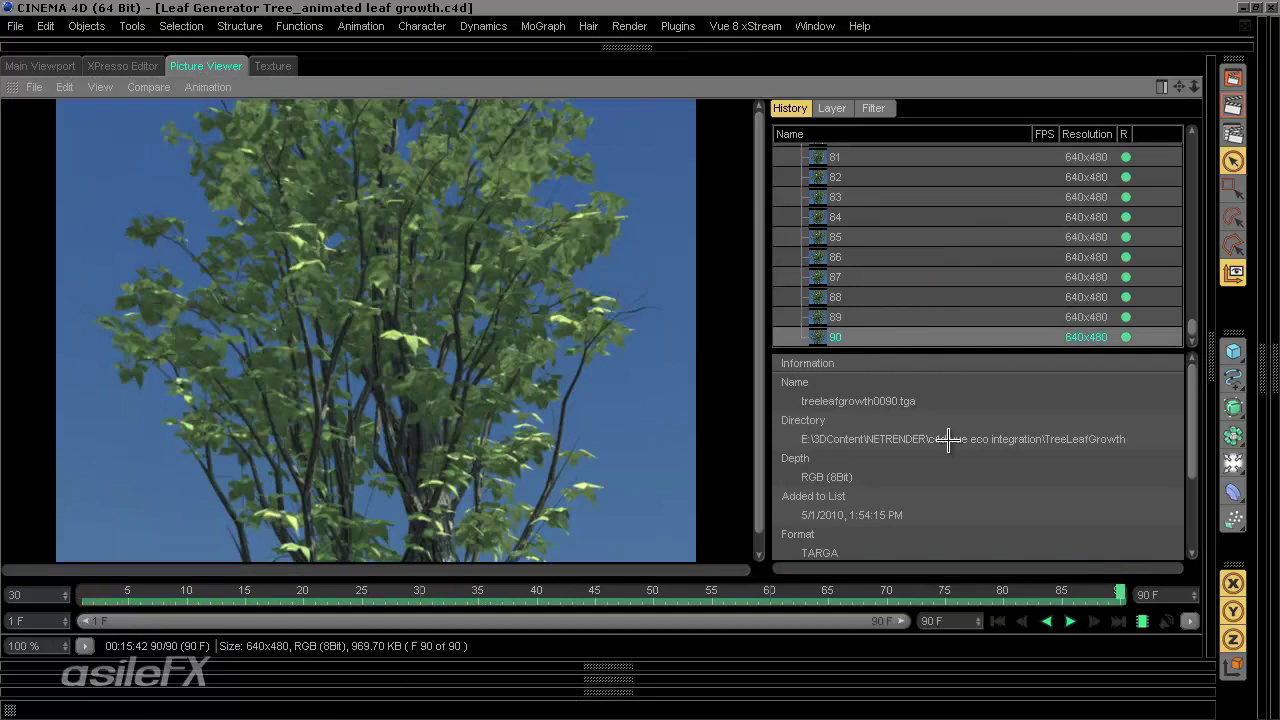
pyautogui.scroll(-3, 948, 440)
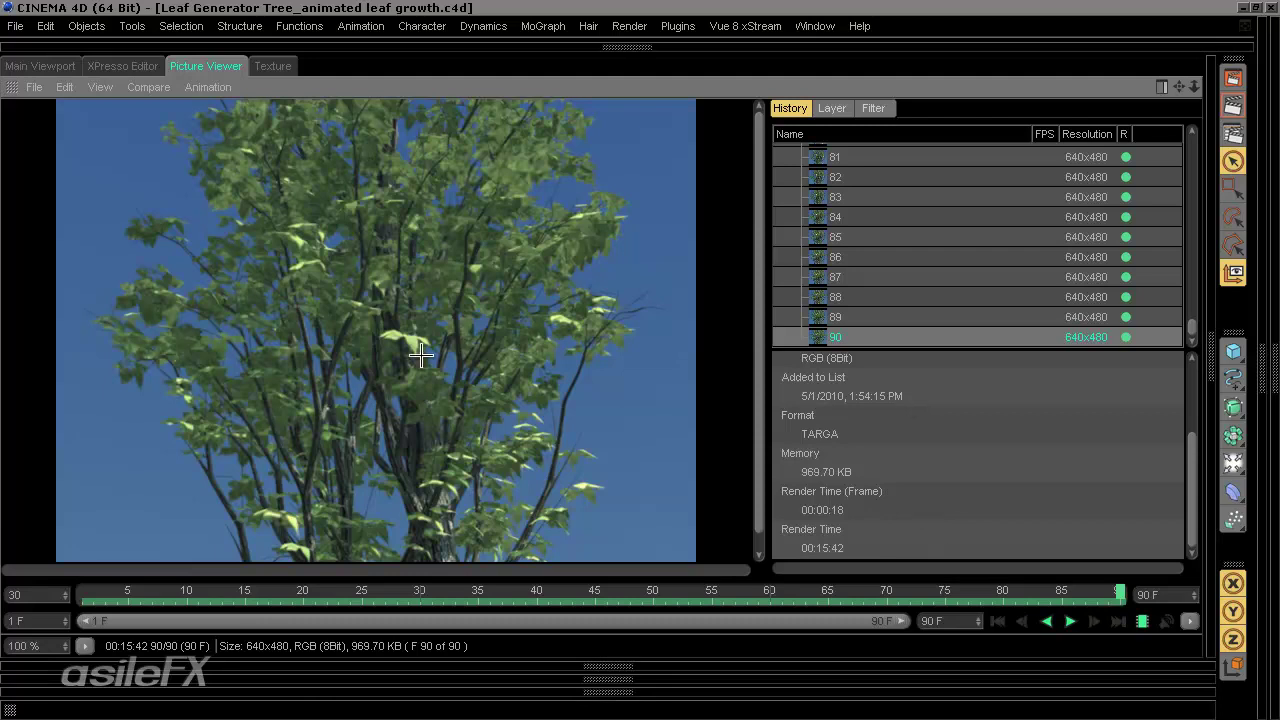
pyautogui.scroll(5, 814, 443)
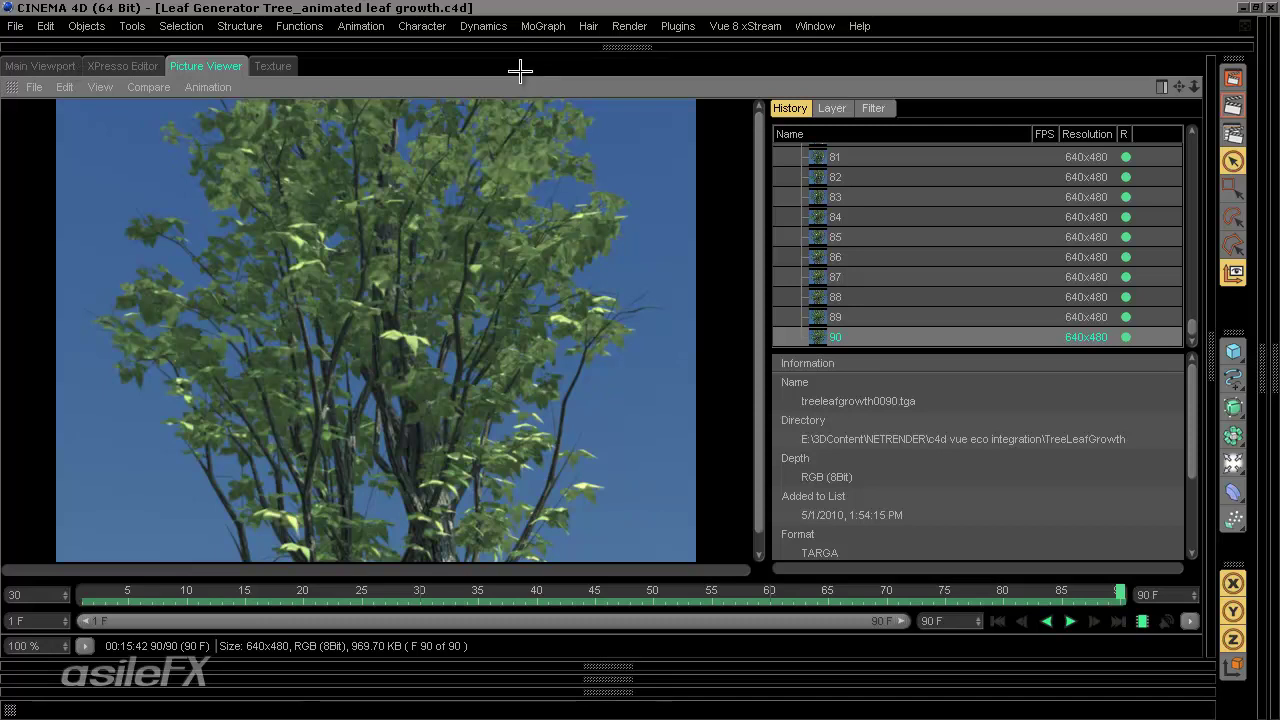
# - Scrub the leaf growth in the main viewport to frame 89, reveal the scene's object list, and return to the first frame
pyautogui.click(68, 62)
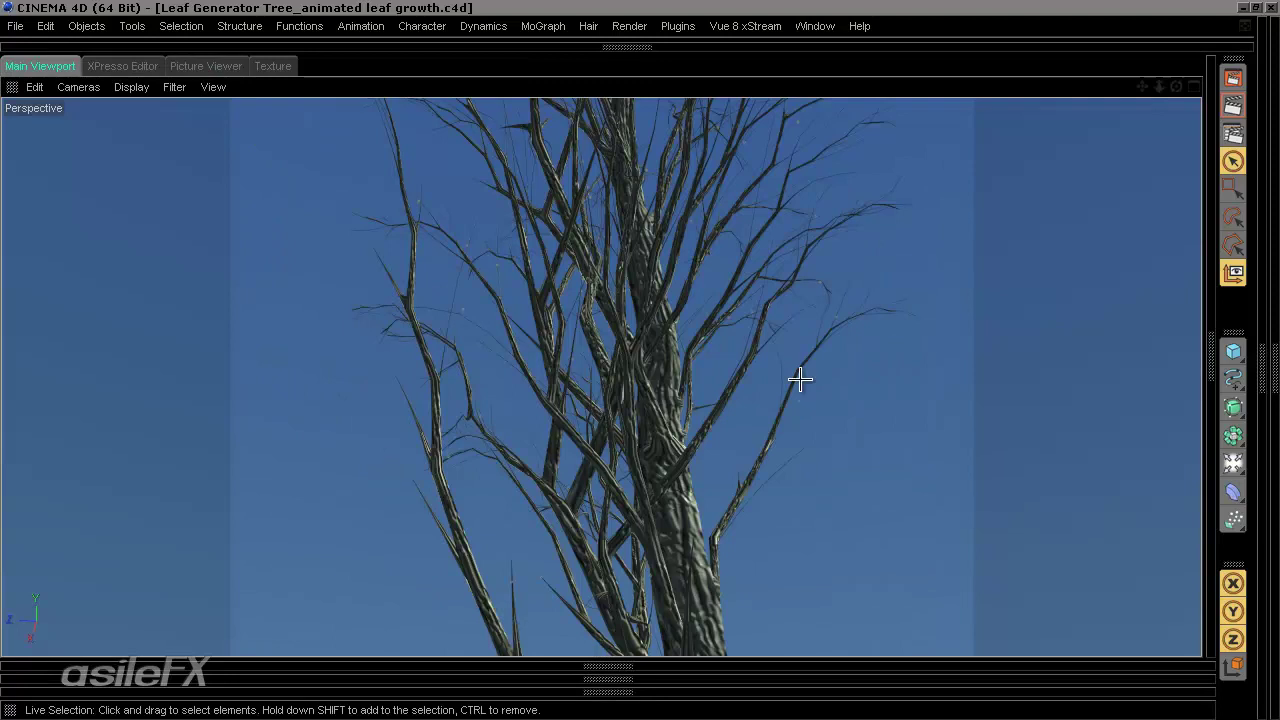
pyautogui.moveTo(621, 672); pyautogui.dragTo(614, 684)
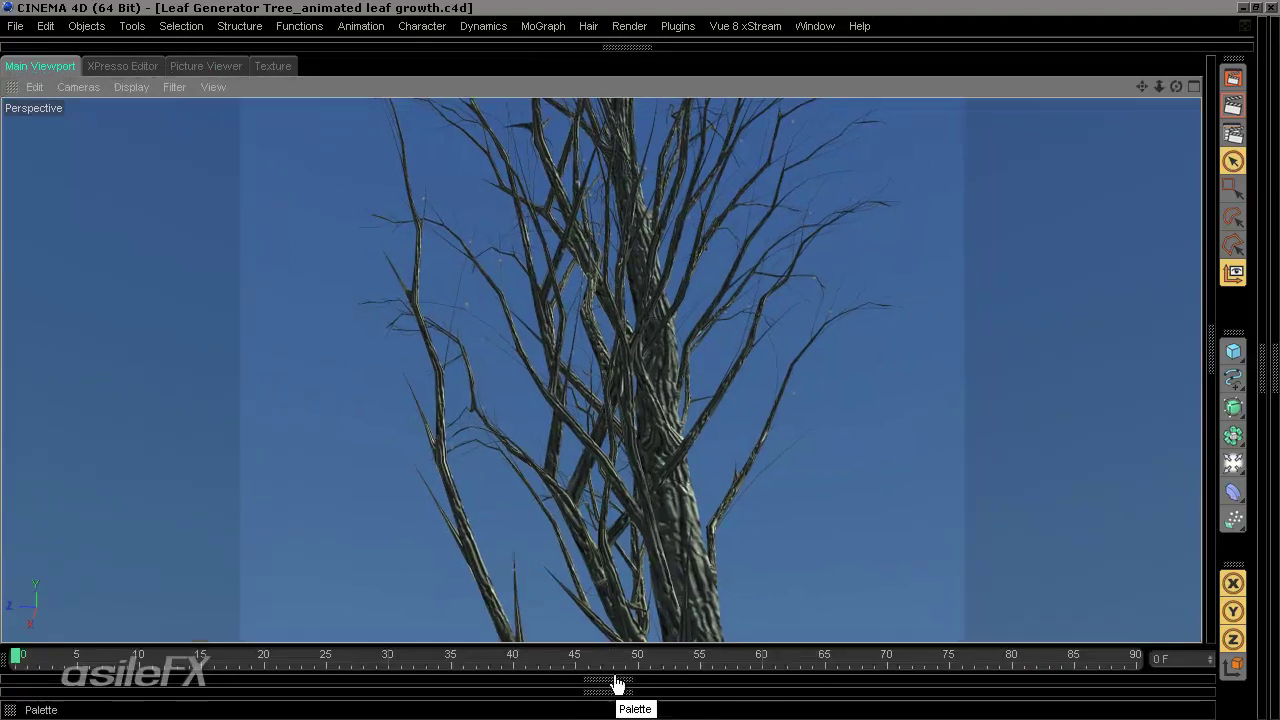
pyautogui.moveTo(20, 645); pyautogui.dragTo(820, 600)
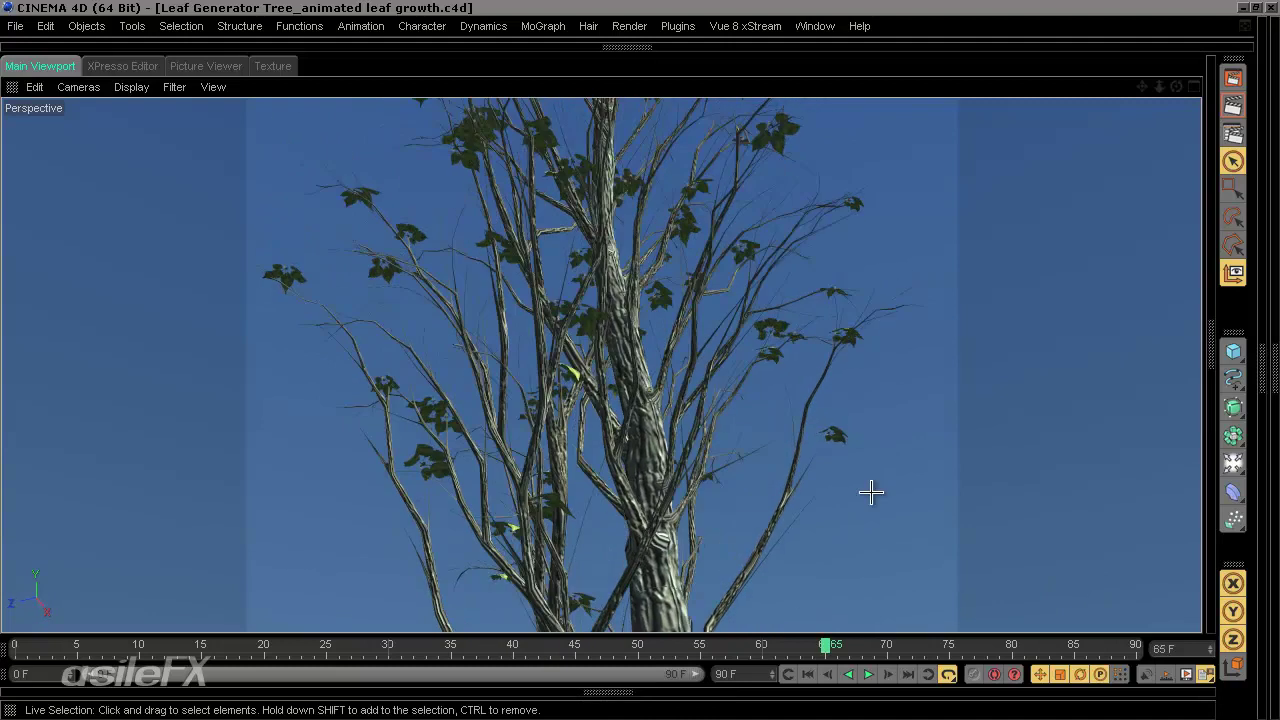
pyautogui.moveTo(816, 648); pyautogui.dragTo(1127, 620)
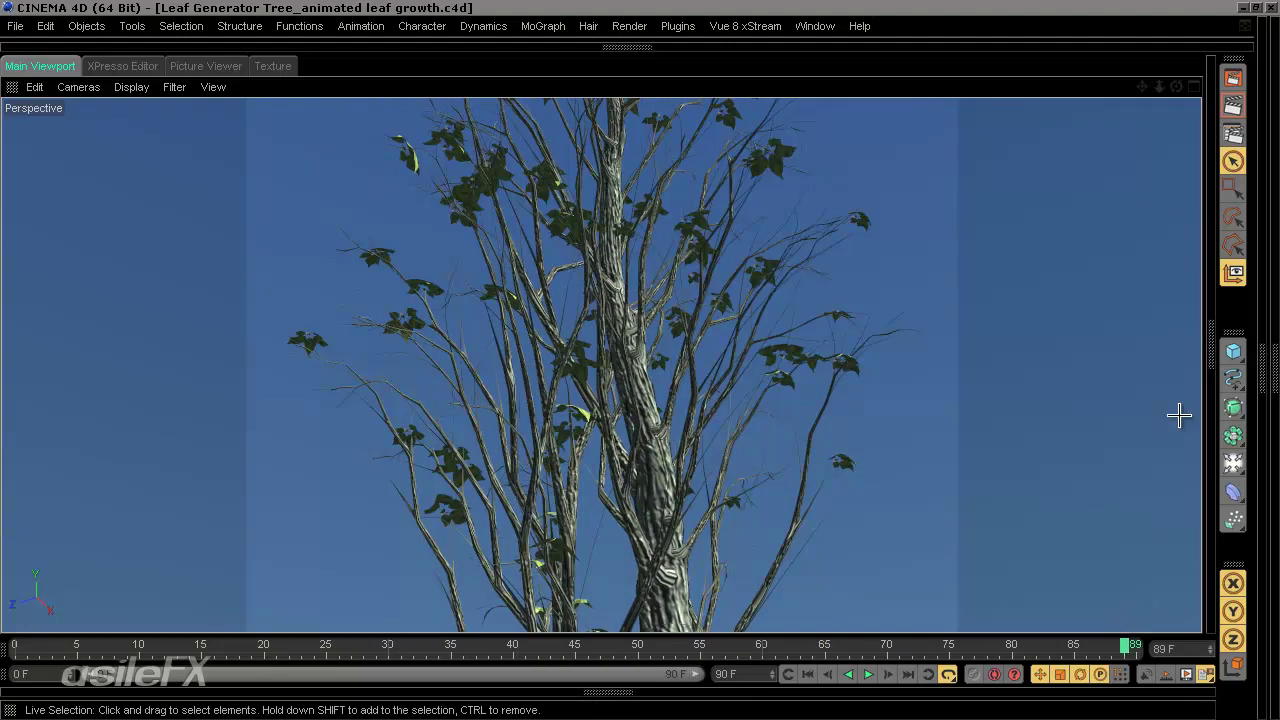
pyautogui.click(1265, 361)
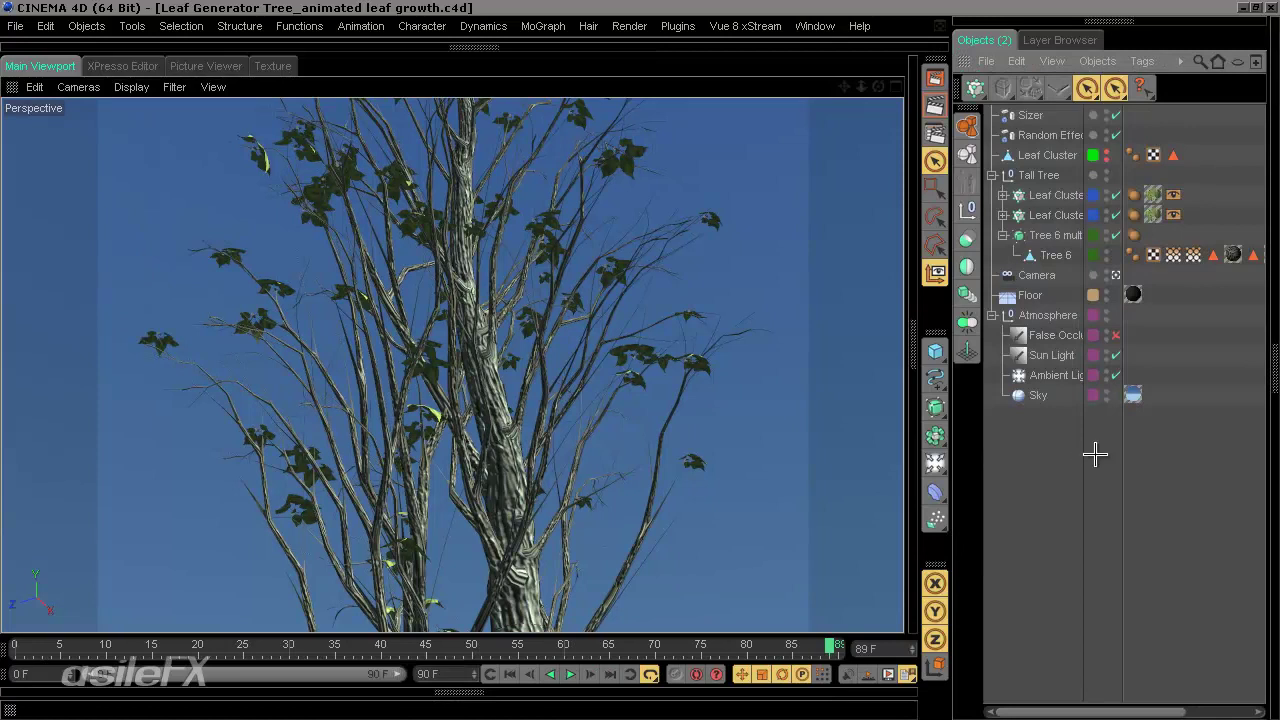
pyautogui.click(510, 674)
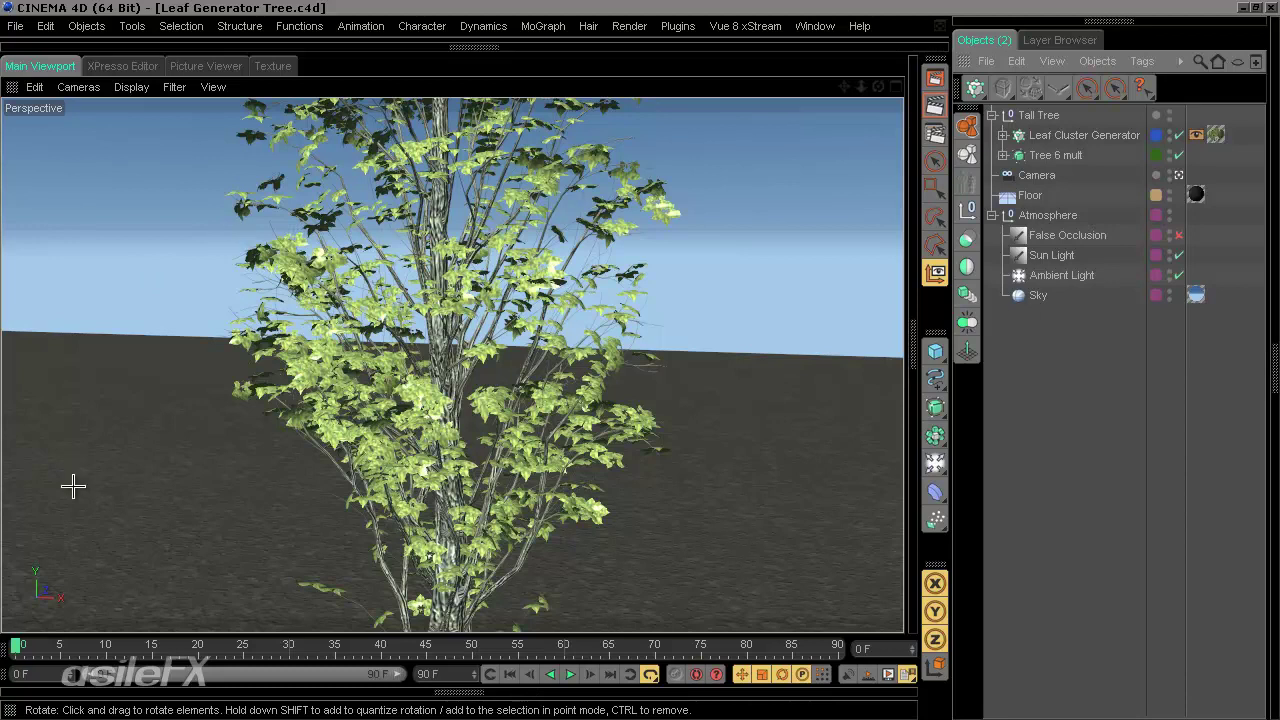
# - Expand the Leaf Cluster Generator to show its cloned object and examine the tree's foliage up close
pyautogui.moveTo(15, 645)
pyautogui.mouseDown()
pyautogui.moveTo(166, 641)
pyautogui.moveTo(43, 631)
pyautogui.moveTo(18, 646)
pyautogui.mouseUp()
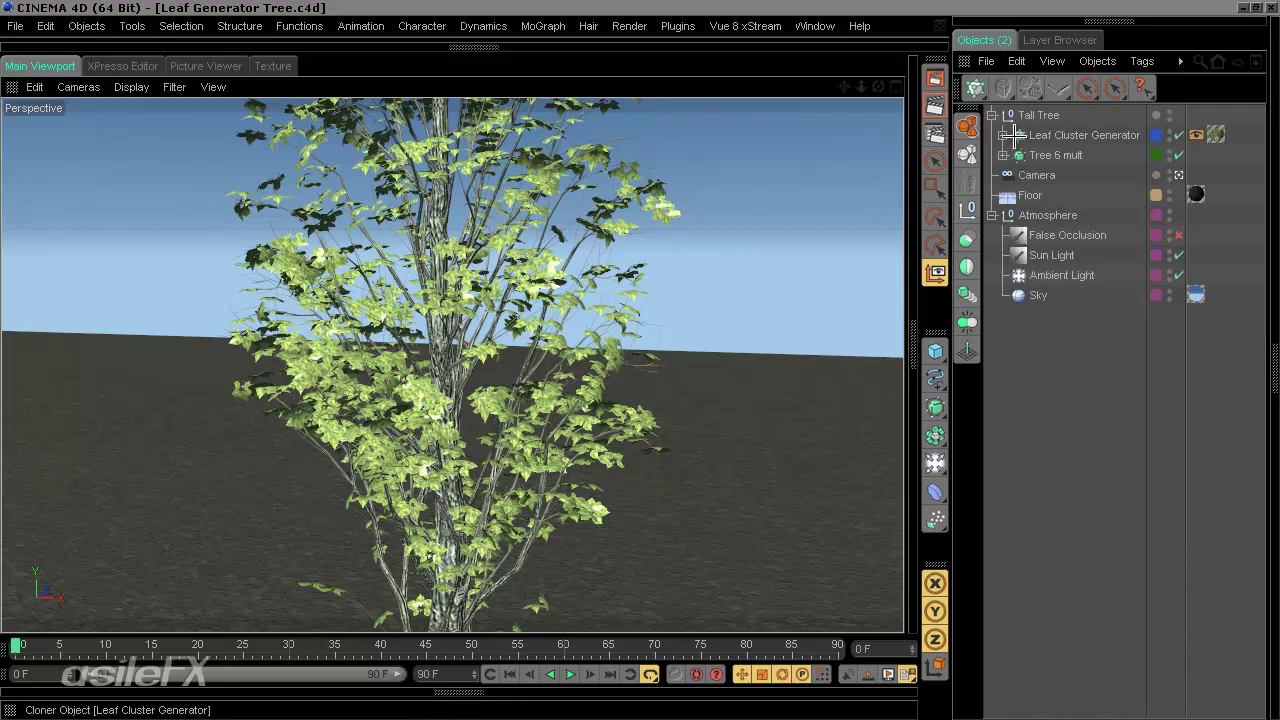
pyautogui.click(1002, 135)
pyautogui.click(1100, 135)
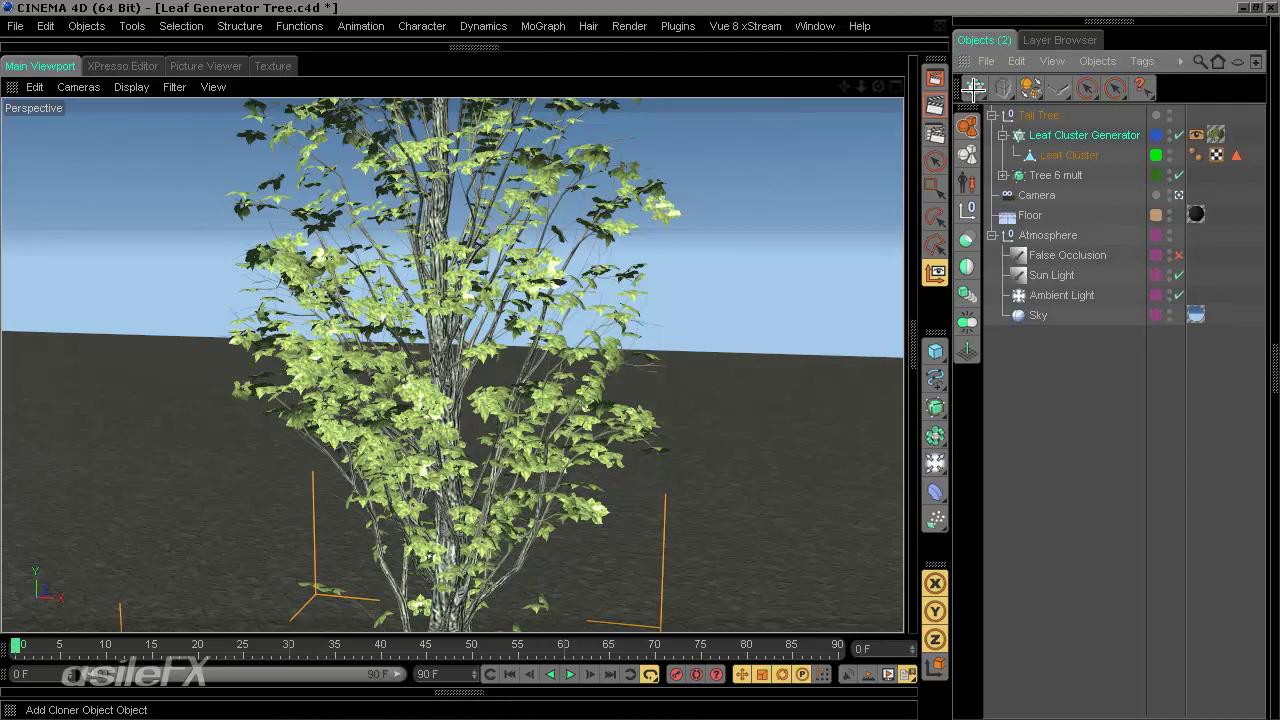
pyautogui.click(1106, 440)
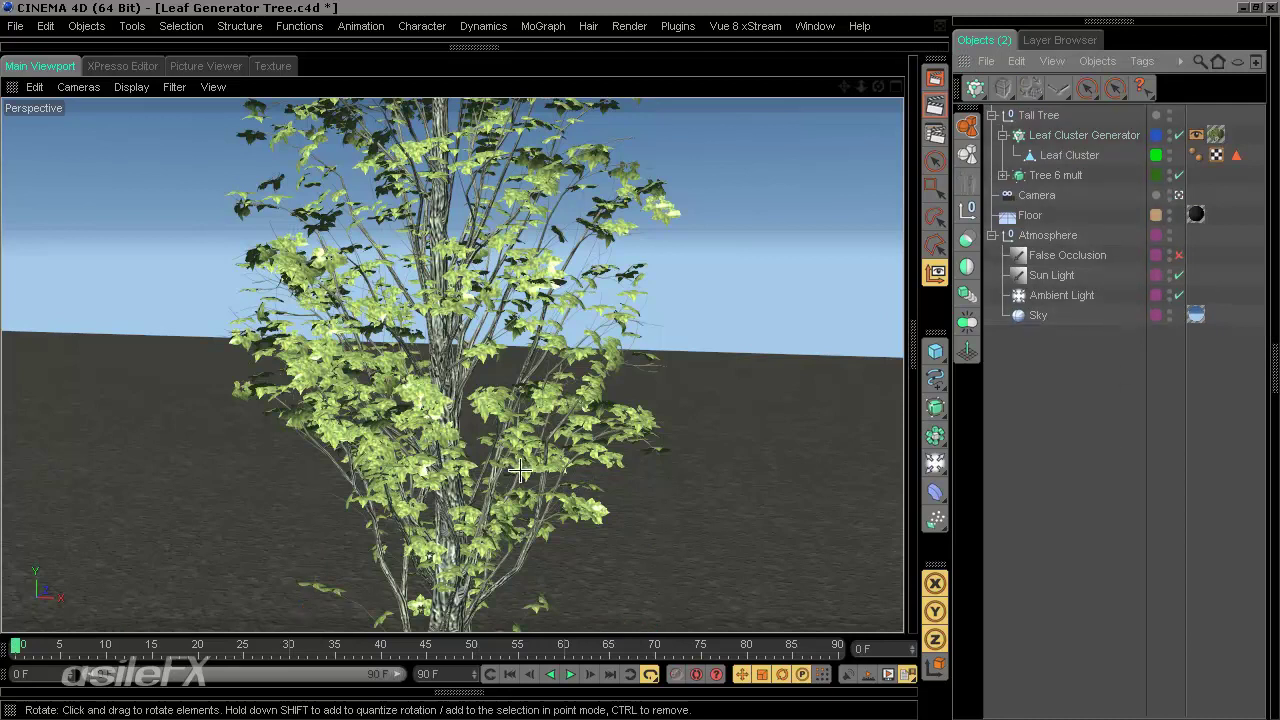
pyautogui.keyDown('alt'); pyautogui.moveTo(478, 357); pyautogui.dragTo(640, 363); pyautogui.keyUp('alt')
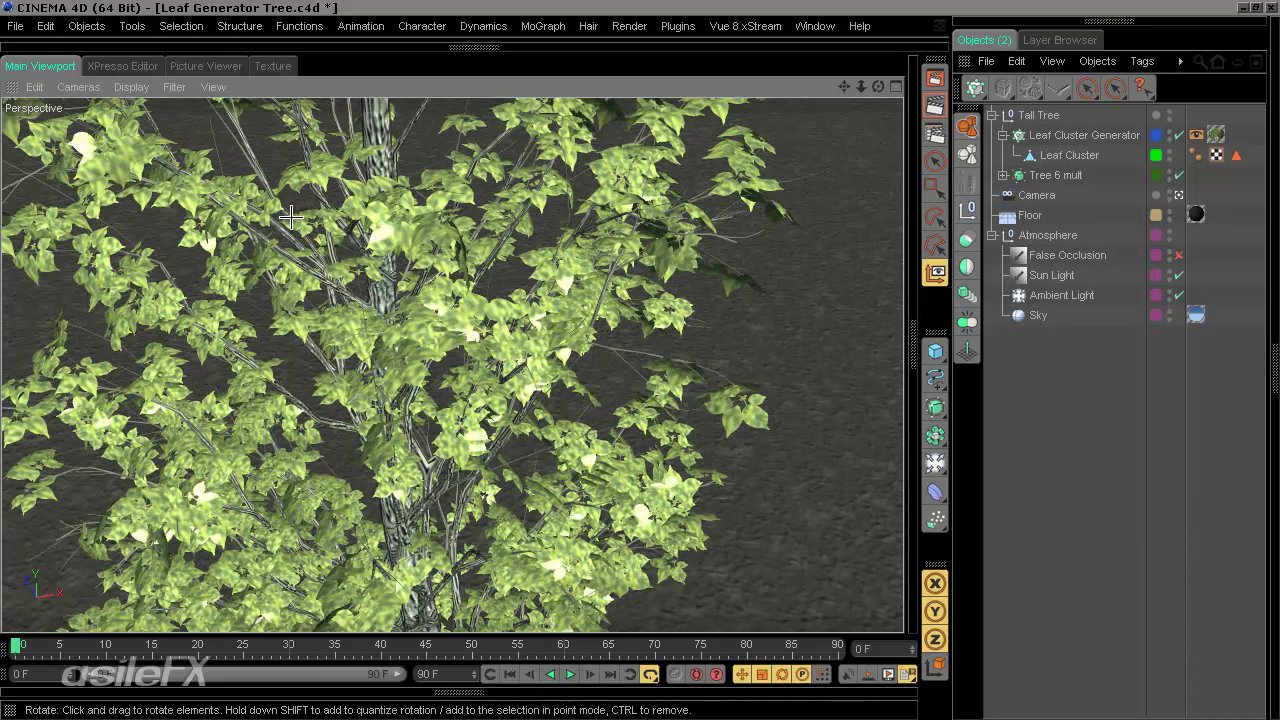
pyautogui.keyDown('alt'); pyautogui.moveTo(611, 367); pyautogui.dragTo(636, 364); pyautogui.keyUp('alt')
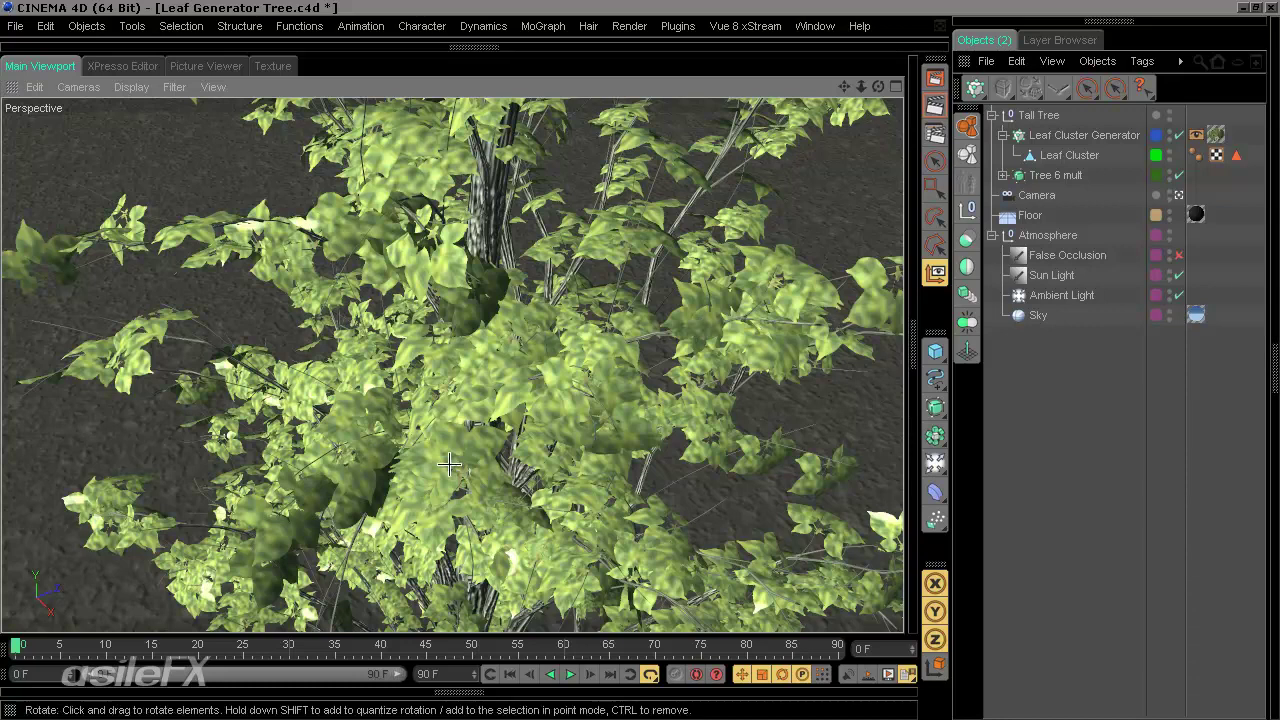
# - Examine the Leaf Cluster material's colour channel, from its blend layer through the Projector to the Noise shader
pyautogui.click(932, 351)
pyautogui.click(578, 63)
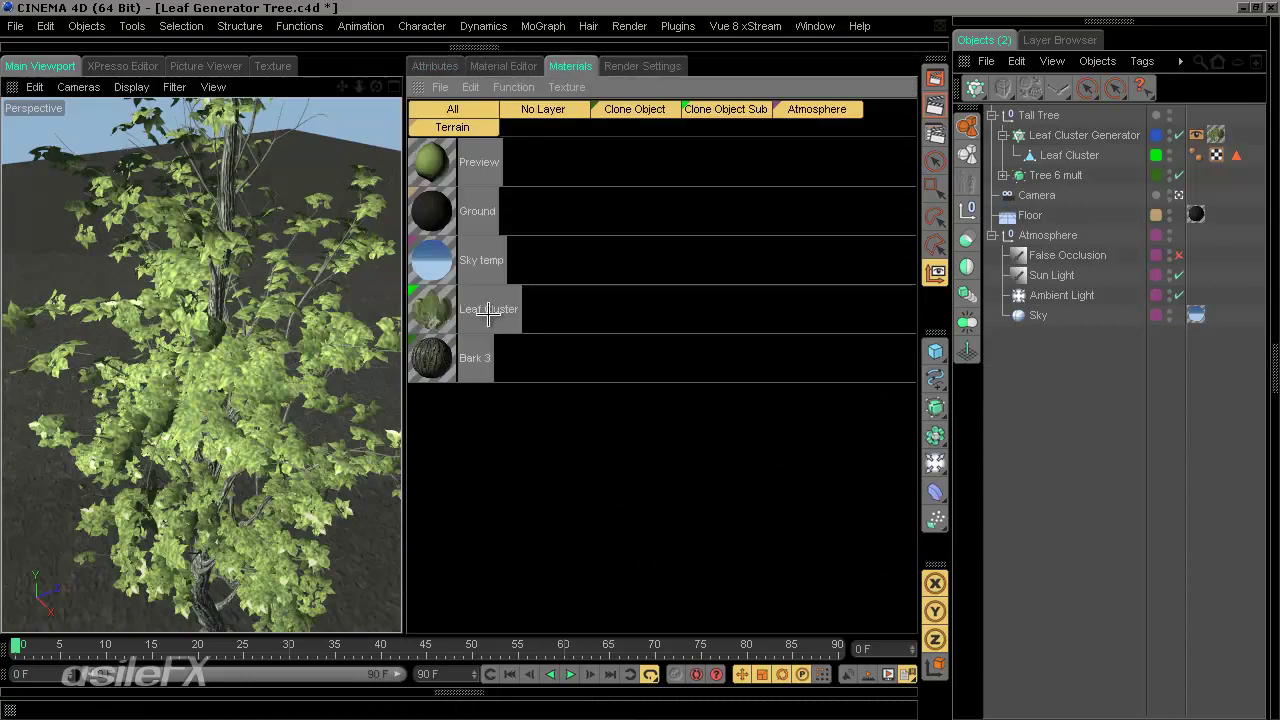
pyautogui.doubleClick(440, 314)
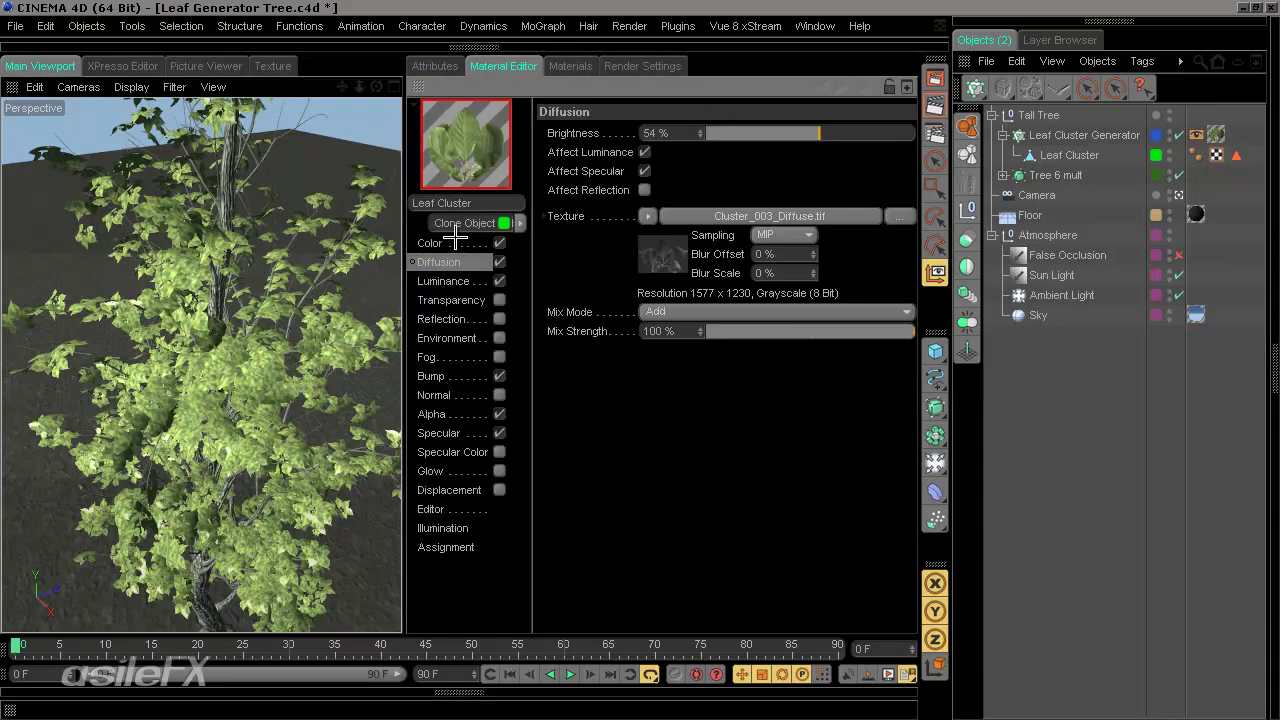
pyautogui.click(452, 242)
pyautogui.click(752, 216)
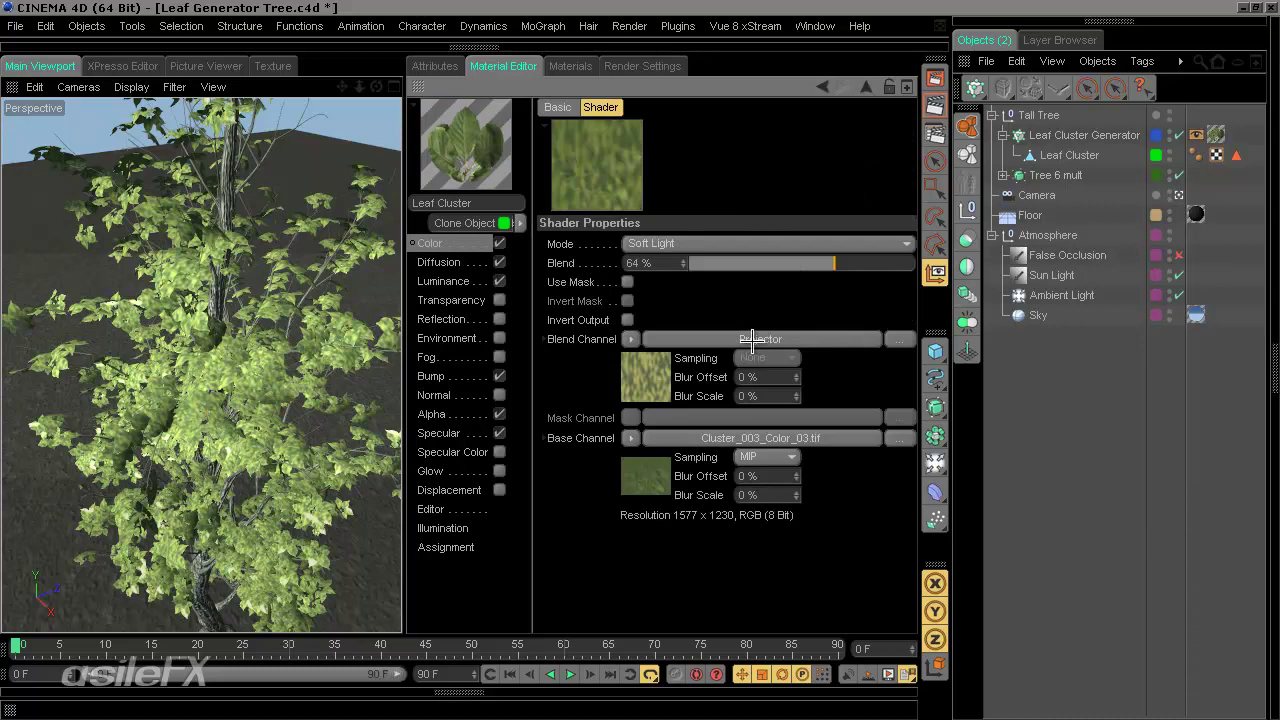
pyautogui.click(752, 340)
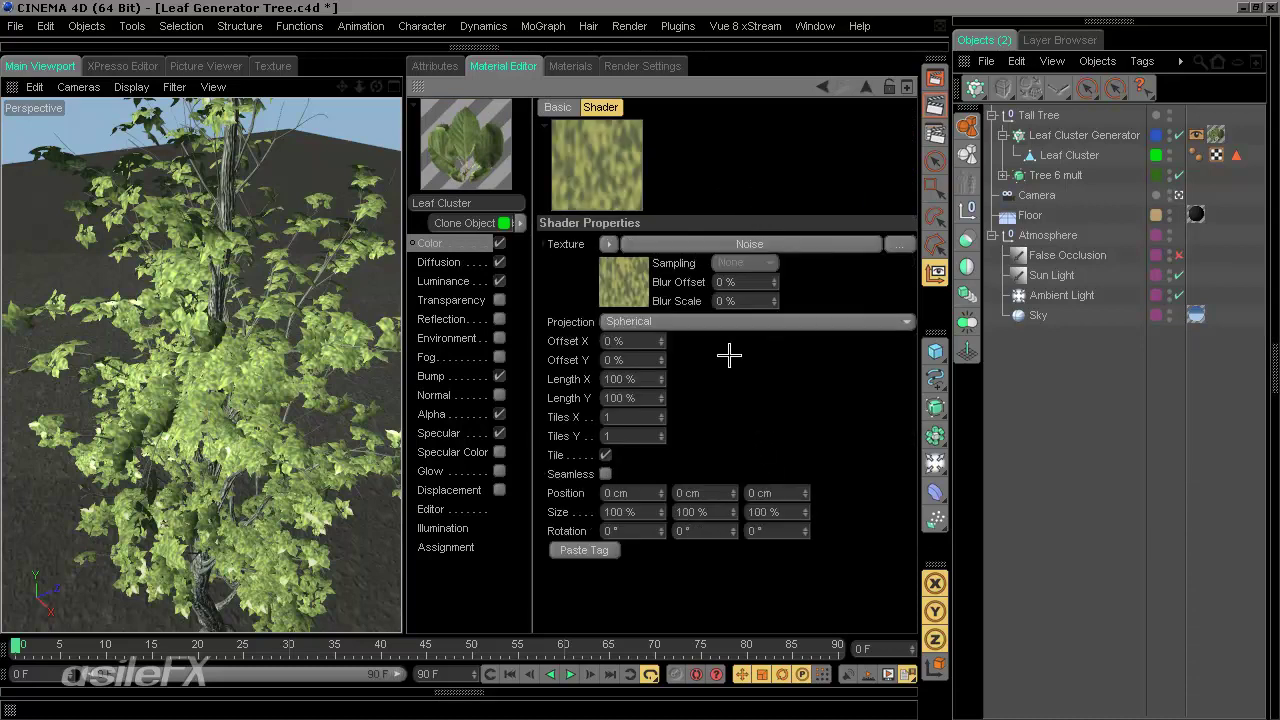
pyautogui.click(792, 244)
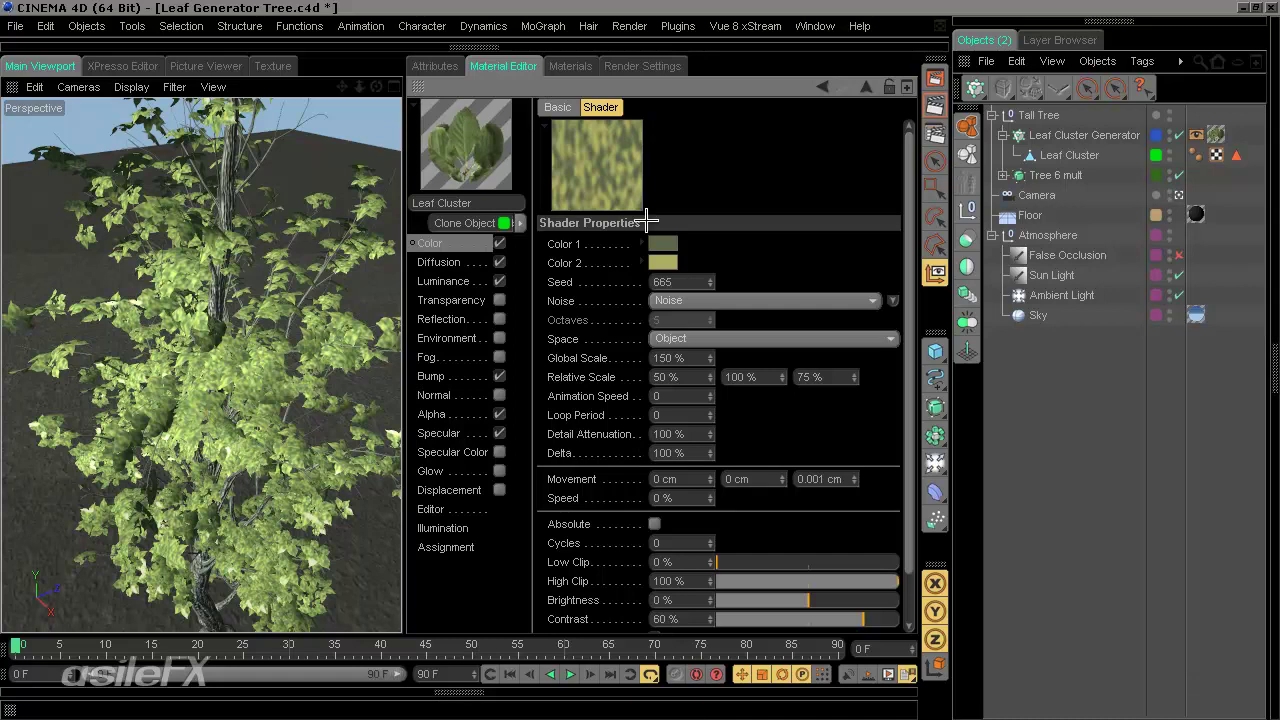
pyautogui.keyDown('ctrl'); pyautogui.click(419, 97); pyautogui.keyUp('ctrl')
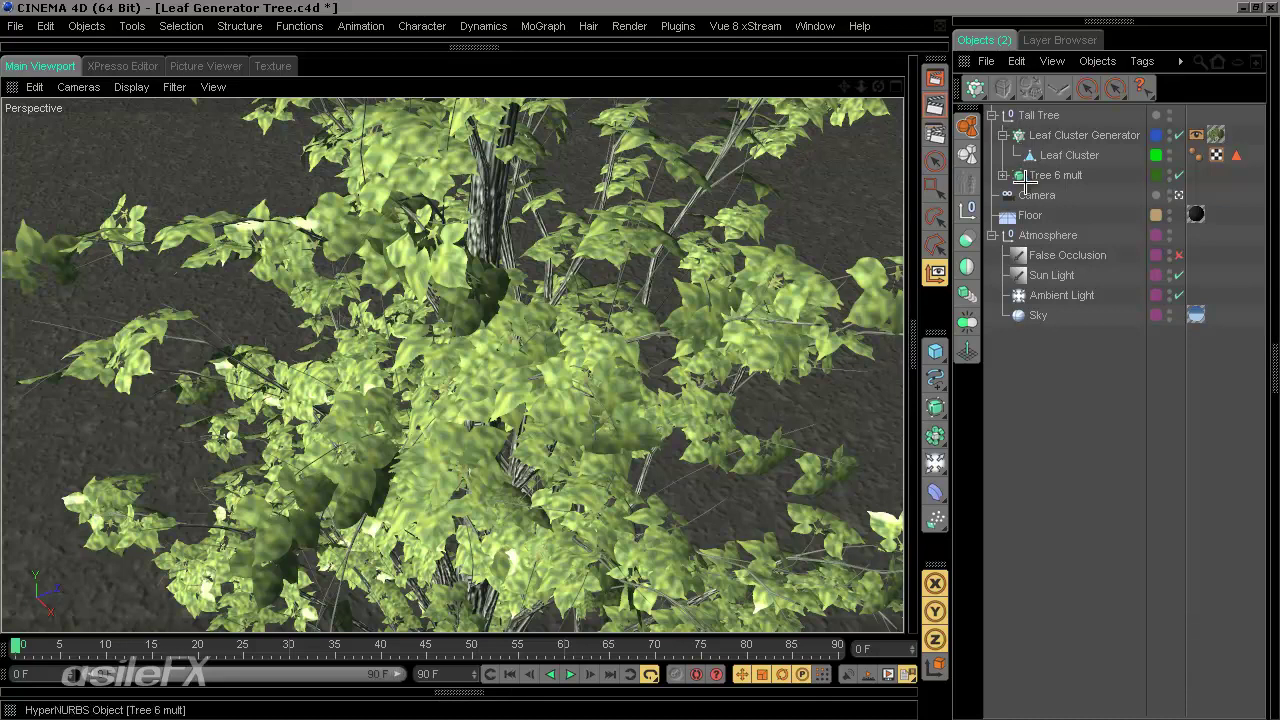
# - Set the Leaf Cluster Generator's transform scale to 0 on X, Y and Z
pyautogui.click(1048, 135)
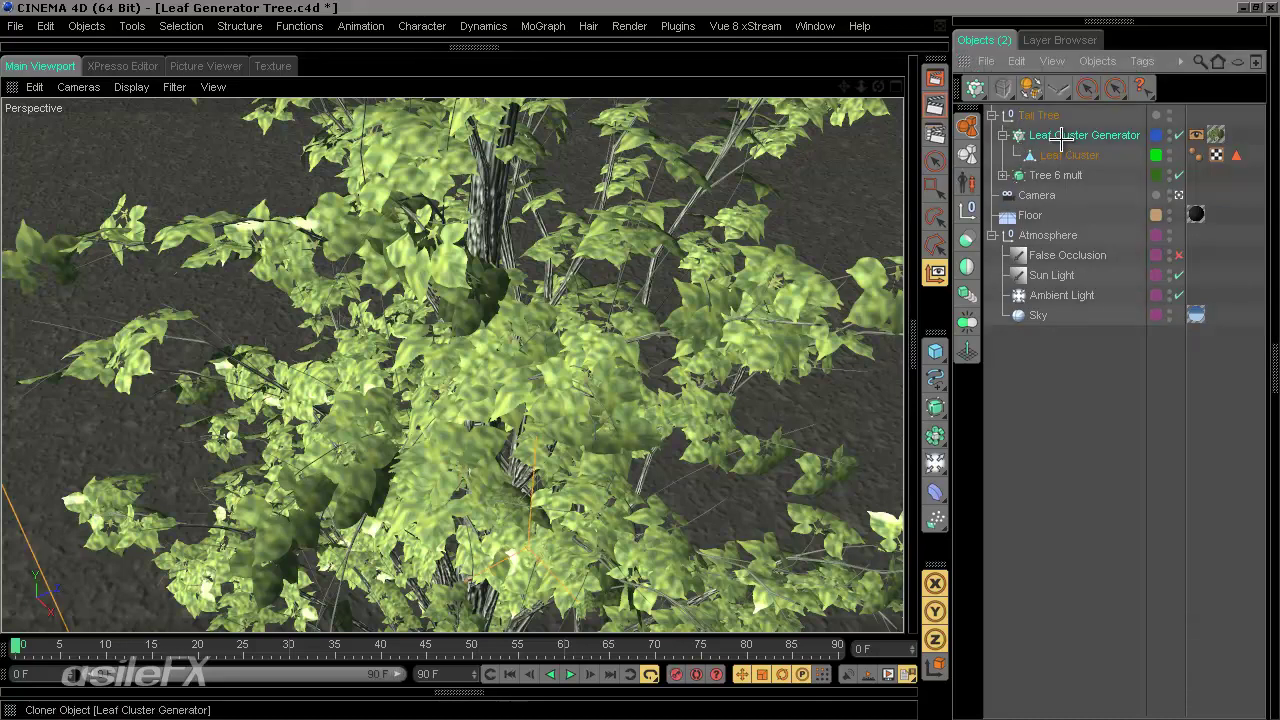
pyautogui.click(910, 326)
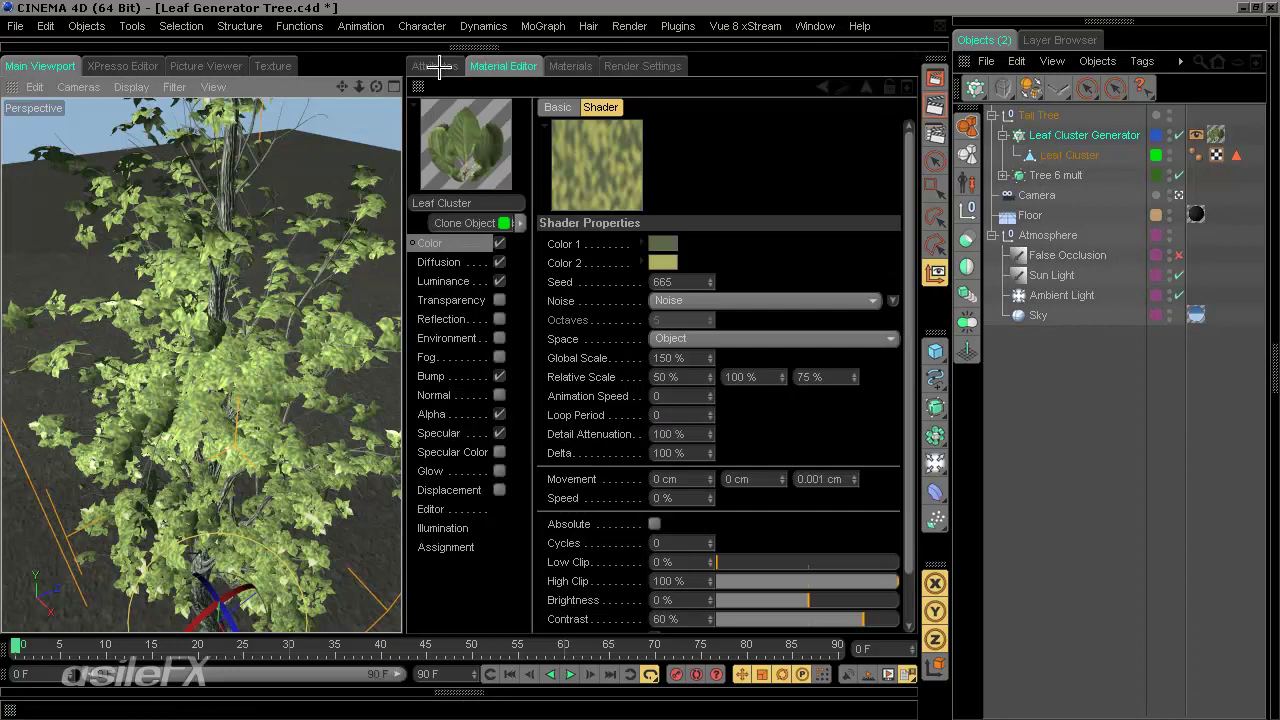
pyautogui.click(440, 66)
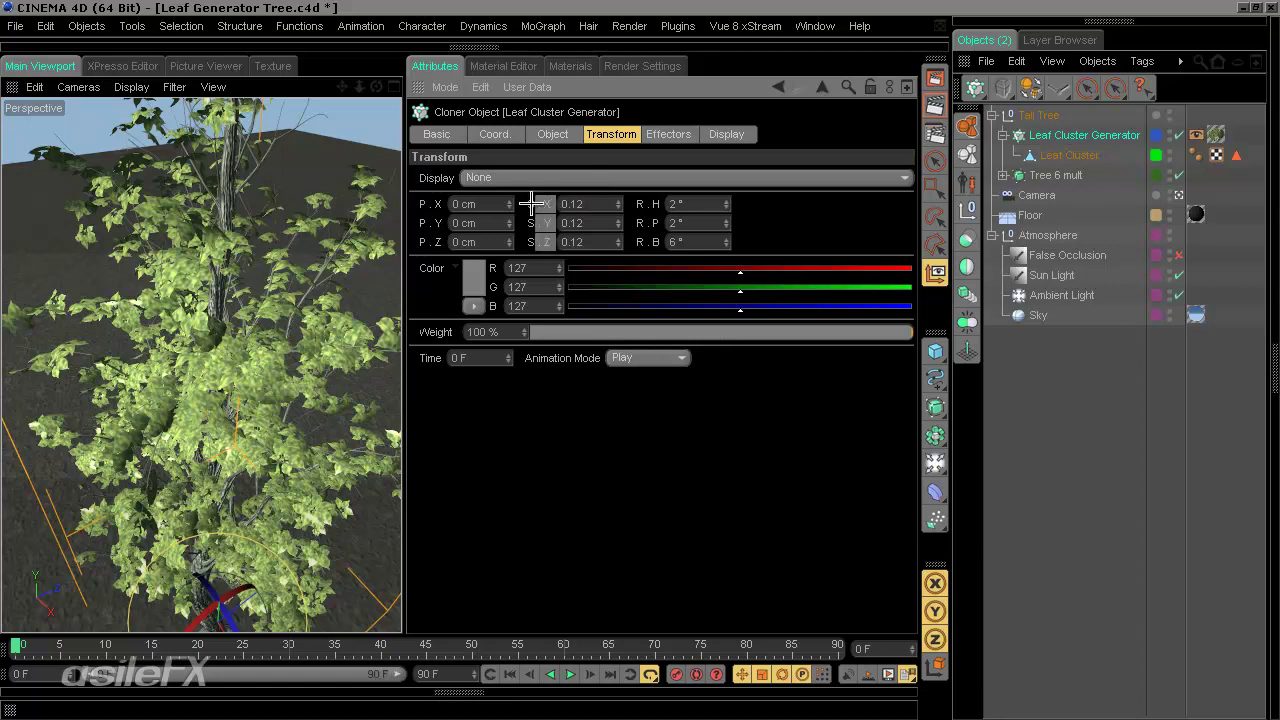
pyautogui.moveTo(589, 208); pyautogui.dragTo(514, 219)
pyautogui.write('00')
pyautogui.moveTo(590, 242); pyautogui.dragTo(518, 231)
pyautogui.write('0')
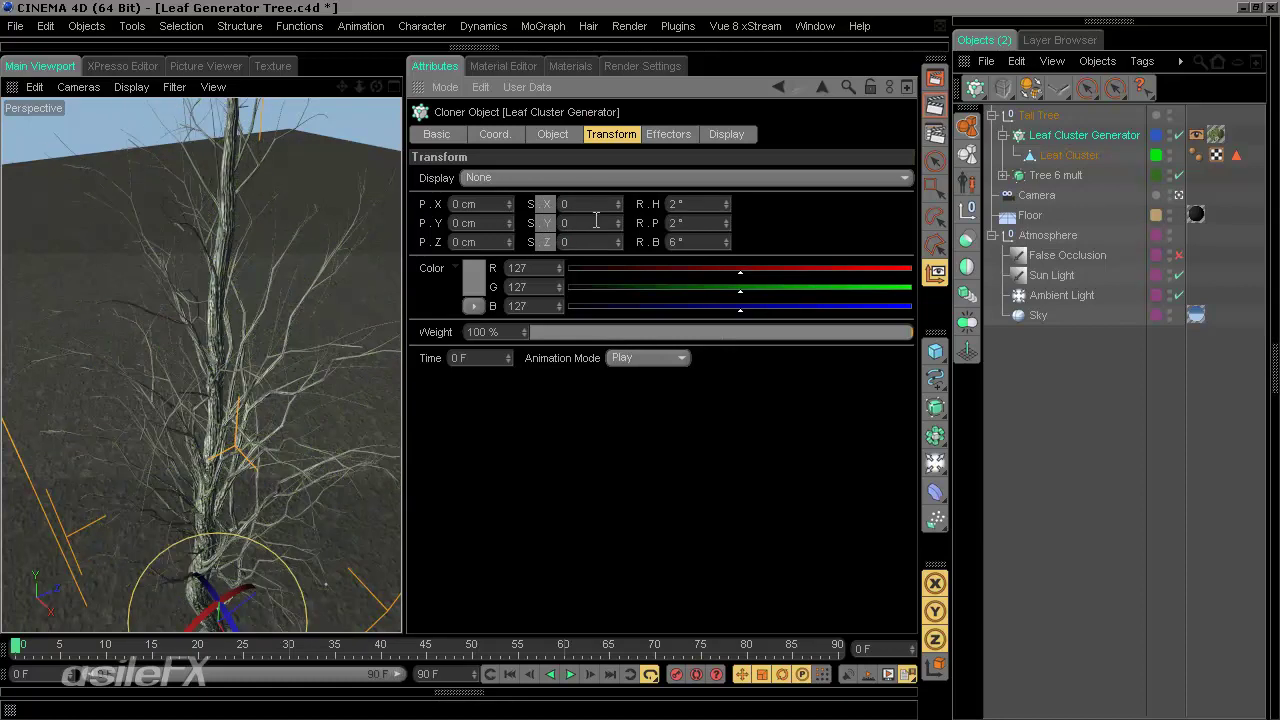
# - Add a keyframe for the Leaf Cluster Generator's X, Y and Z transform scale at frame 0
pyautogui.rightClick(548, 203)
pyautogui.moveTo(640, 215)
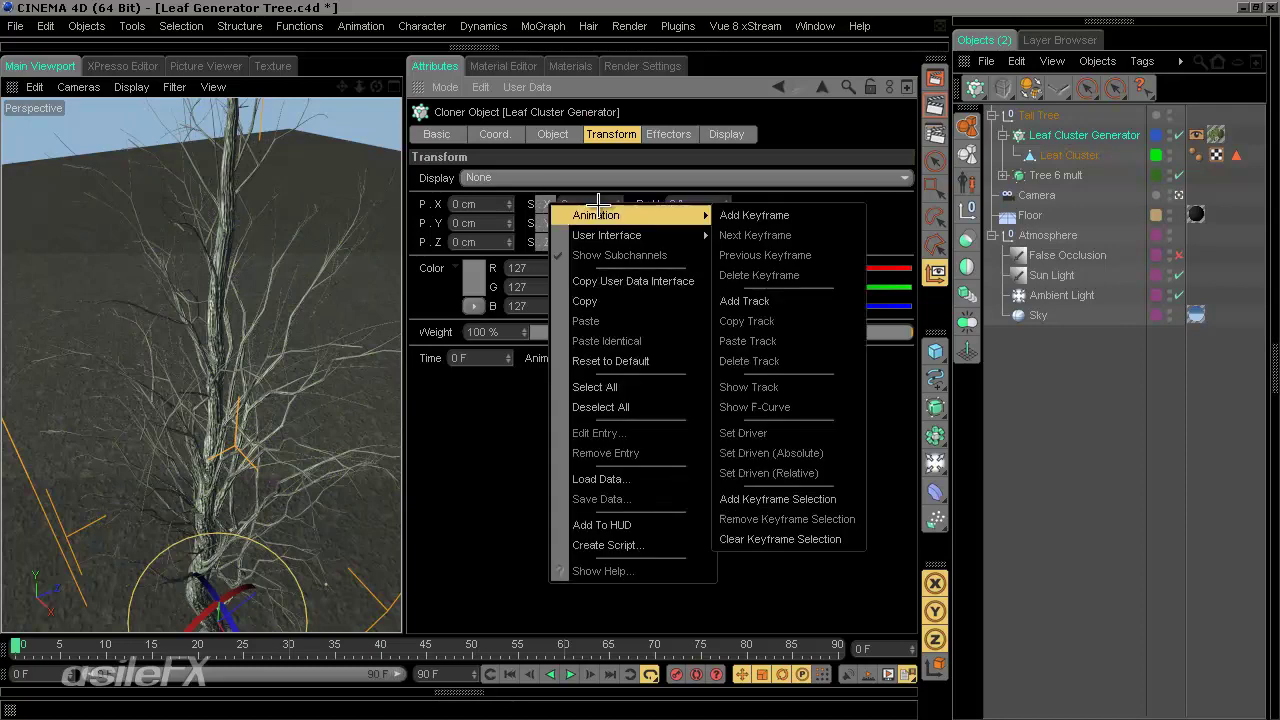
pyautogui.click(760, 215)
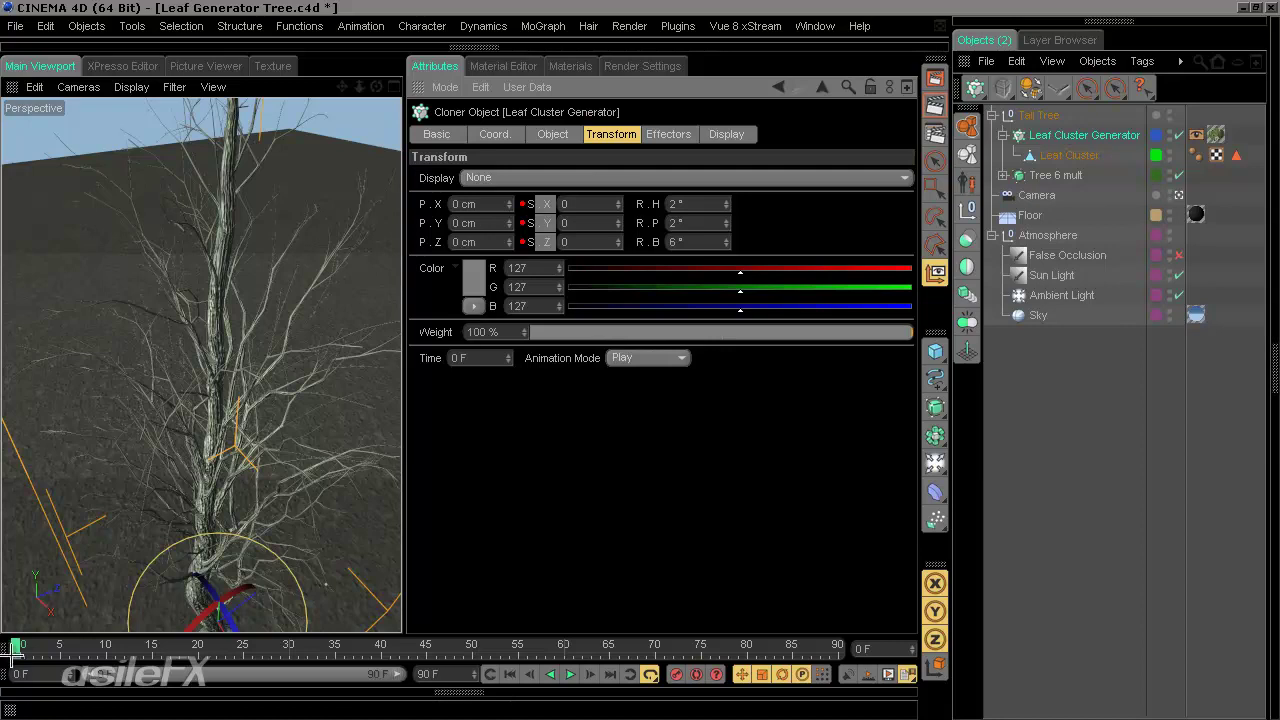
# - Set the Leaf Cluster Generator's scale to 0.12 on X, Y and Z at frame 60 and keyframe it
pyautogui.moveTo(14, 650); pyautogui.dragTo(565, 646)
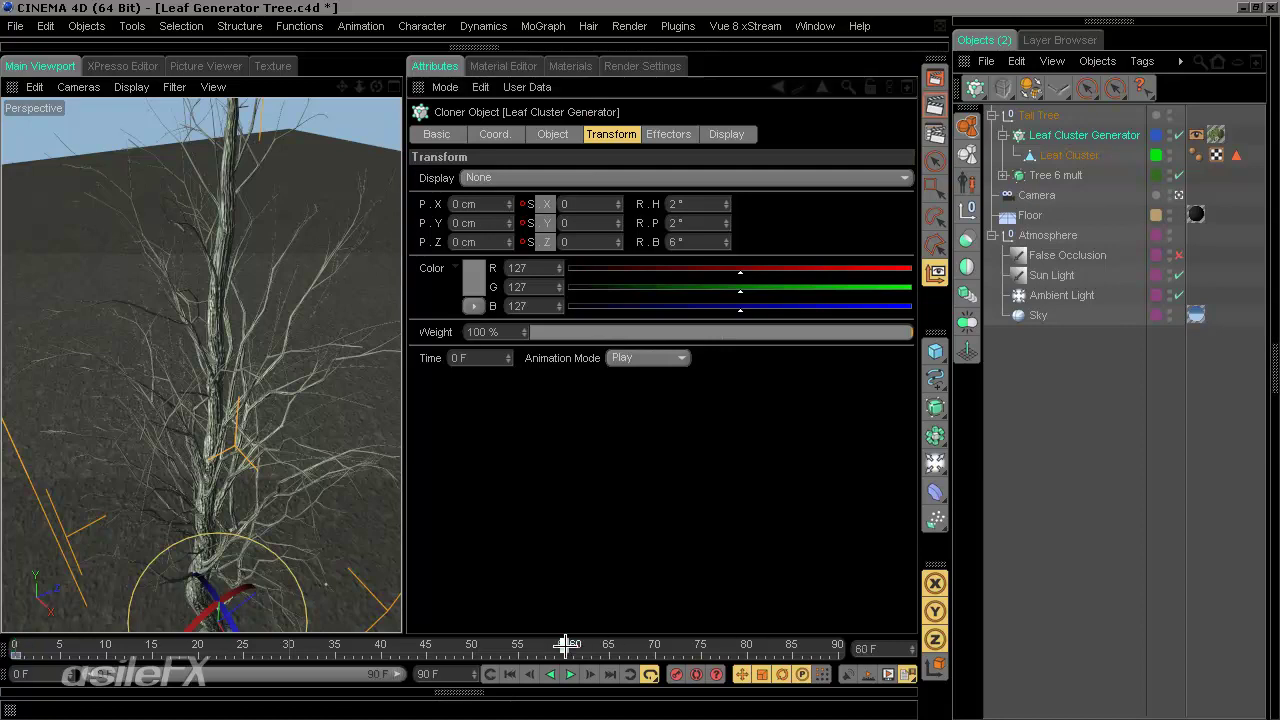
pyautogui.click(578, 204)
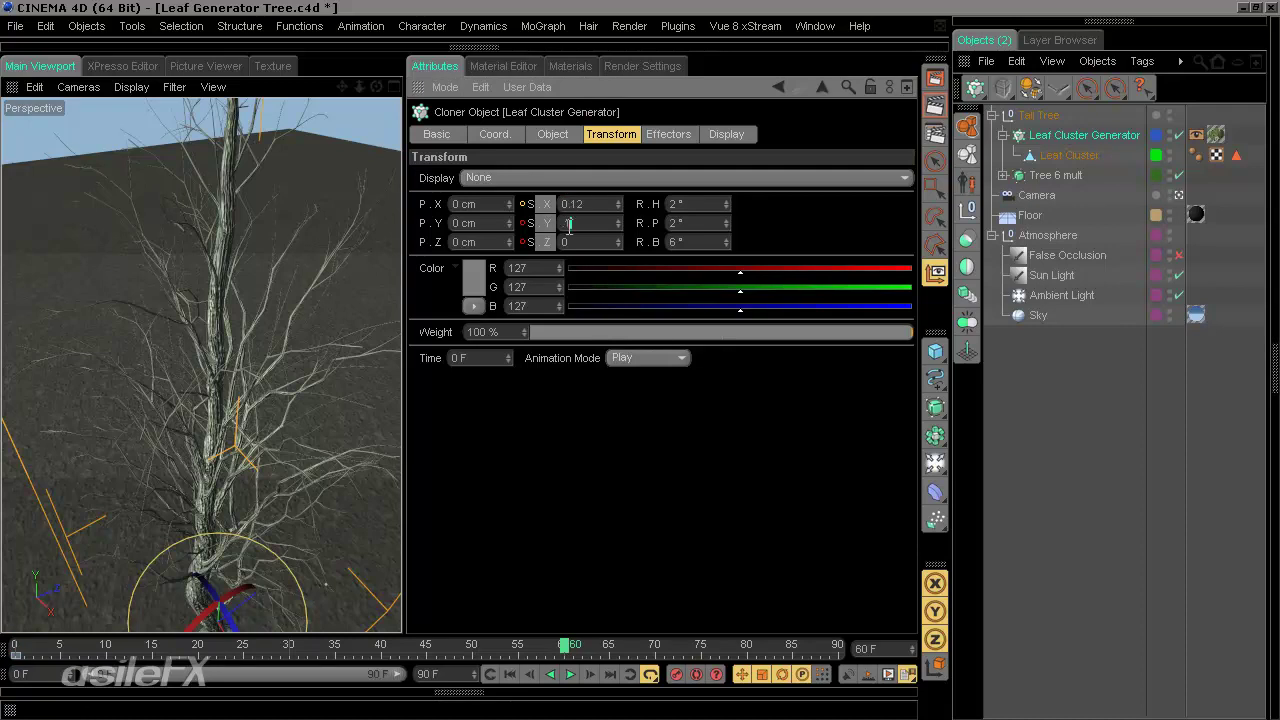
pyautogui.write('0.12')
pyautogui.press('Return')
pyautogui.write('0.12')
pyautogui.press('Return')
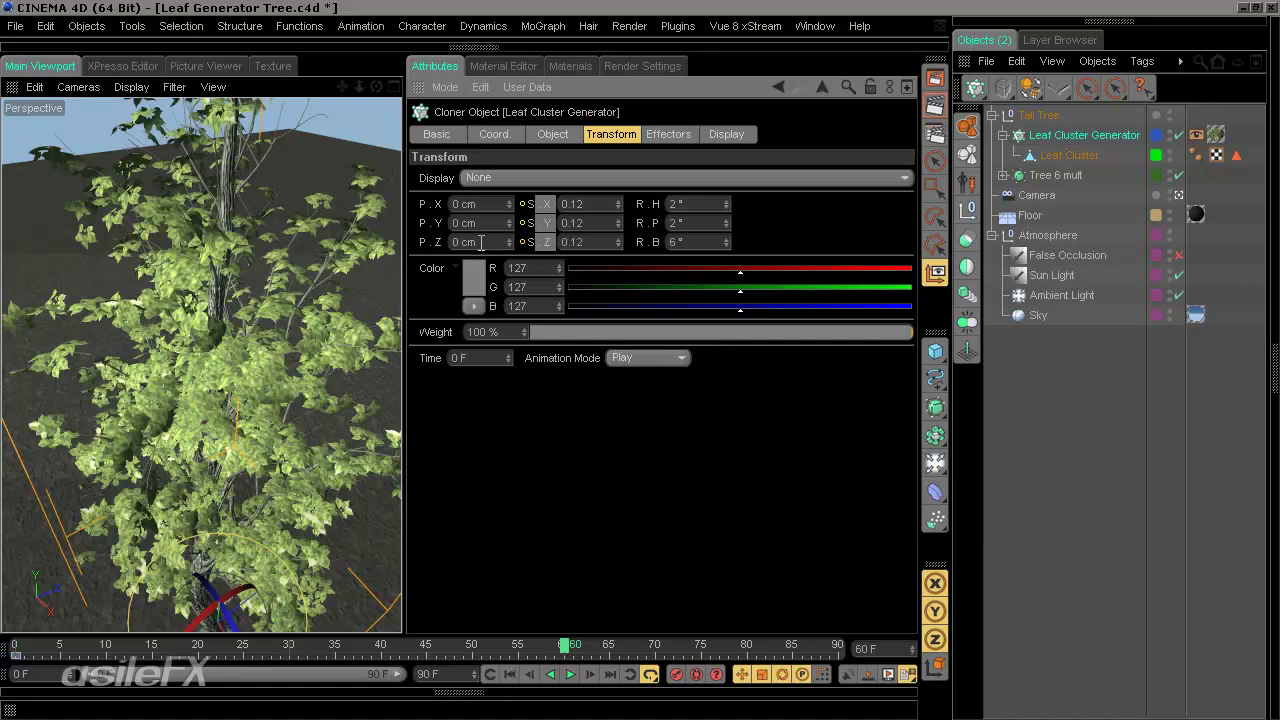
pyautogui.keyDown('ctrl'); pyautogui.click(522, 204); pyautogui.keyUp('ctrl')
# - Review the leaf growth animation from frame 0 to 58 in the enlarged viewport and return to the first frame
pyautogui.moveTo(565, 647)
pyautogui.mouseDown()
pyautogui.moveTo(60, 626)
pyautogui.moveTo(566, 583)
pyautogui.moveTo(5, 600)
pyautogui.moveTo(877, 603)
pyautogui.moveTo(482, 624)
pyautogui.moveTo(15, 600)
pyautogui.mouseUp()
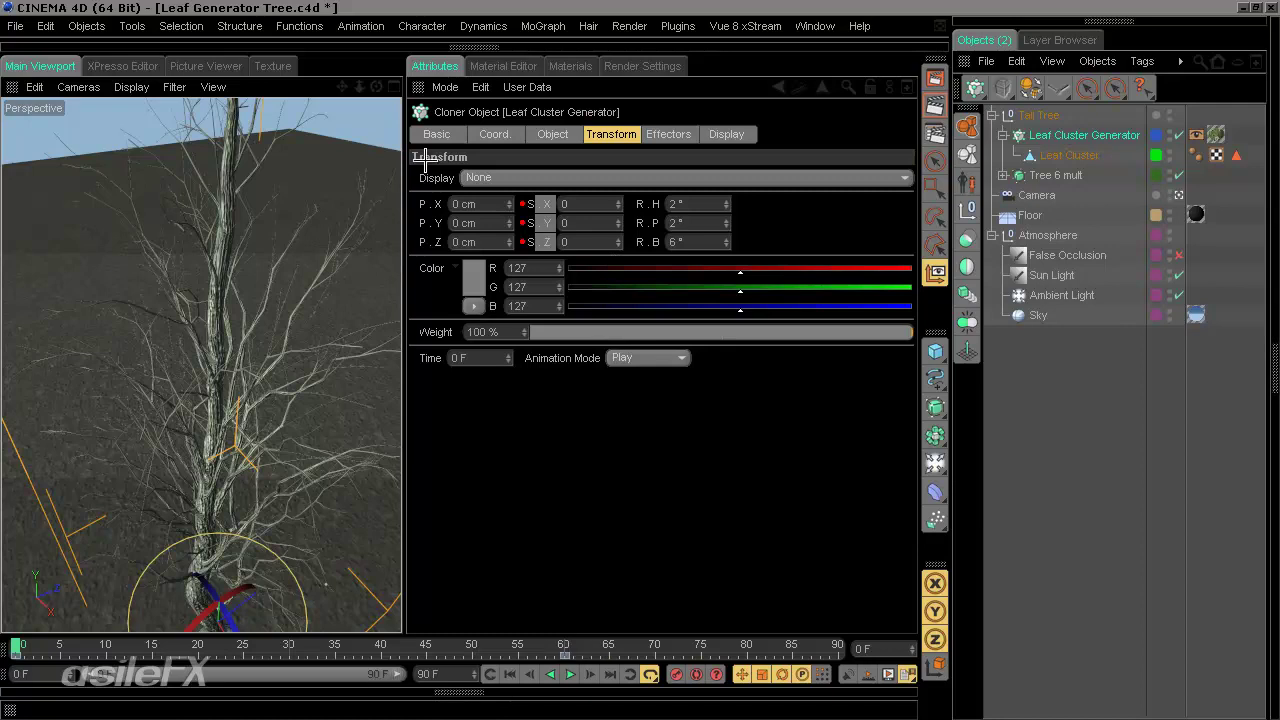
pyautogui.middleClick(420, 88)
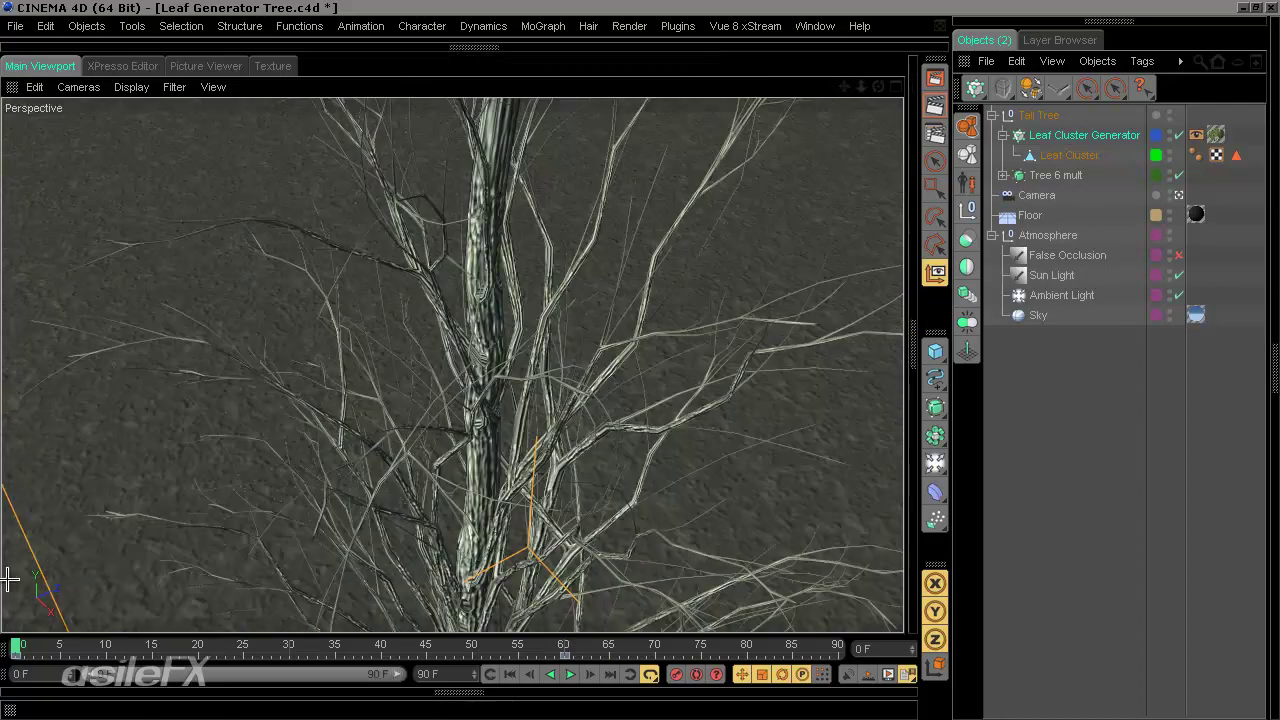
pyautogui.moveTo(18, 645); pyautogui.dragTo(540, 582)
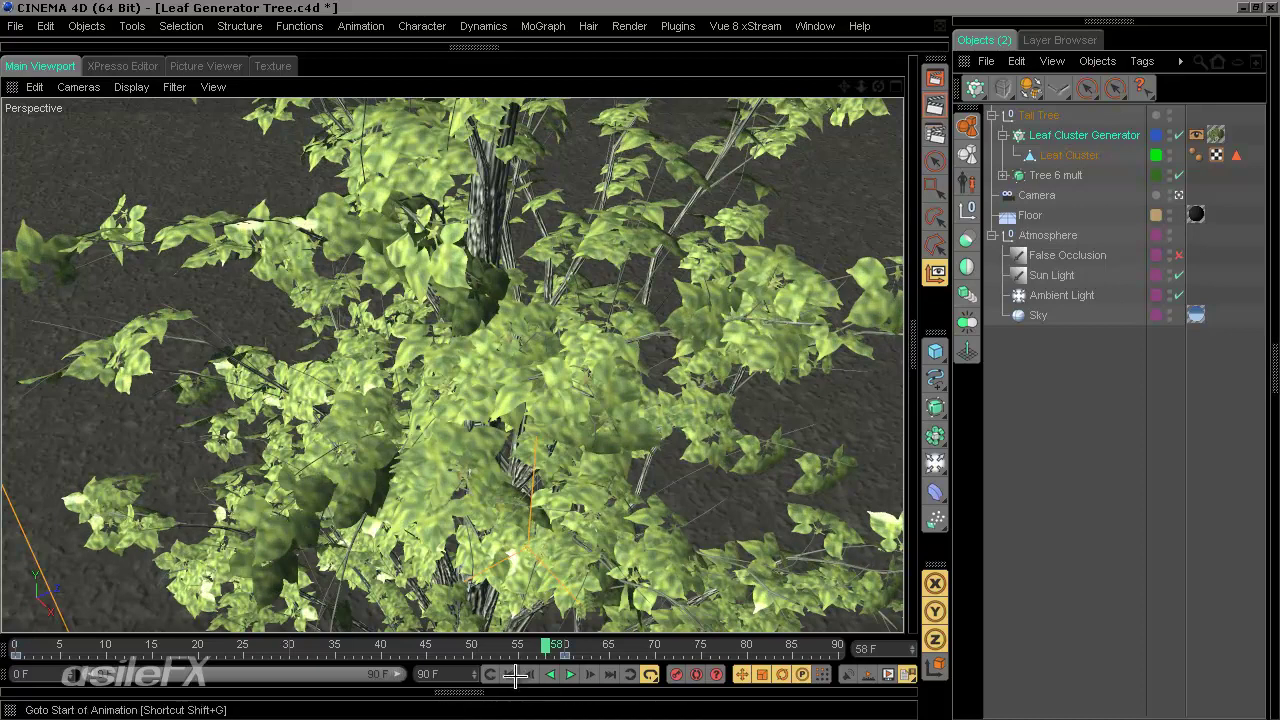
pyautogui.click(509, 674)
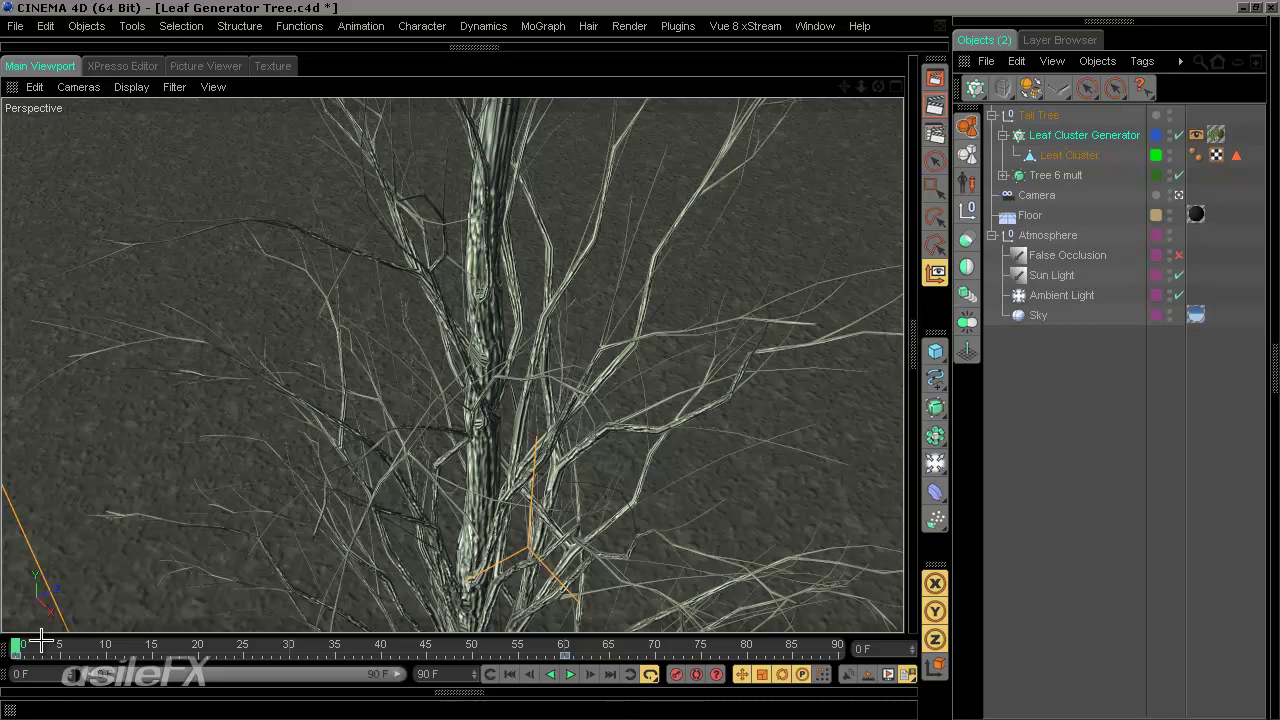
pyautogui.moveTo(23, 643)
pyautogui.mouseDown()
pyautogui.moveTo(507, 640)
pyautogui.moveTo(17, 645)
pyautogui.mouseUp()
# - Add a Random Effector to the Leaf Cluster Generator and show the effector's attributes
pyautogui.click(976, 86)
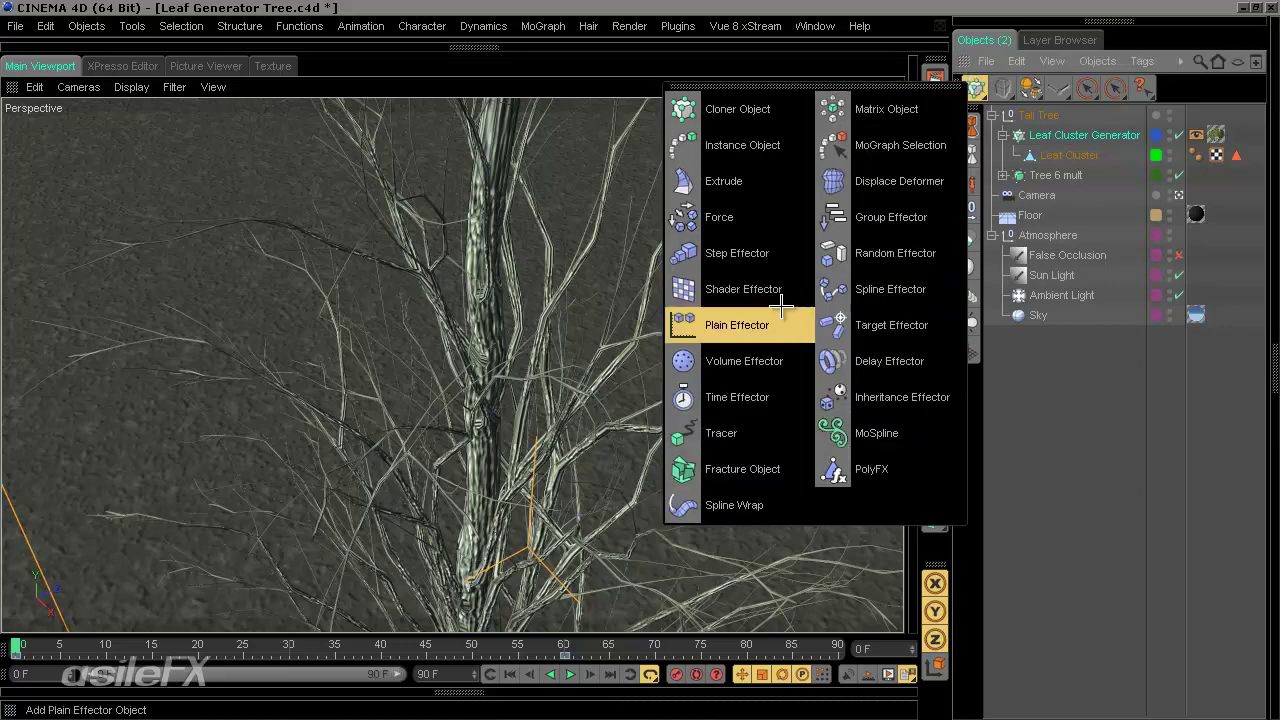
pyautogui.click(843, 254)
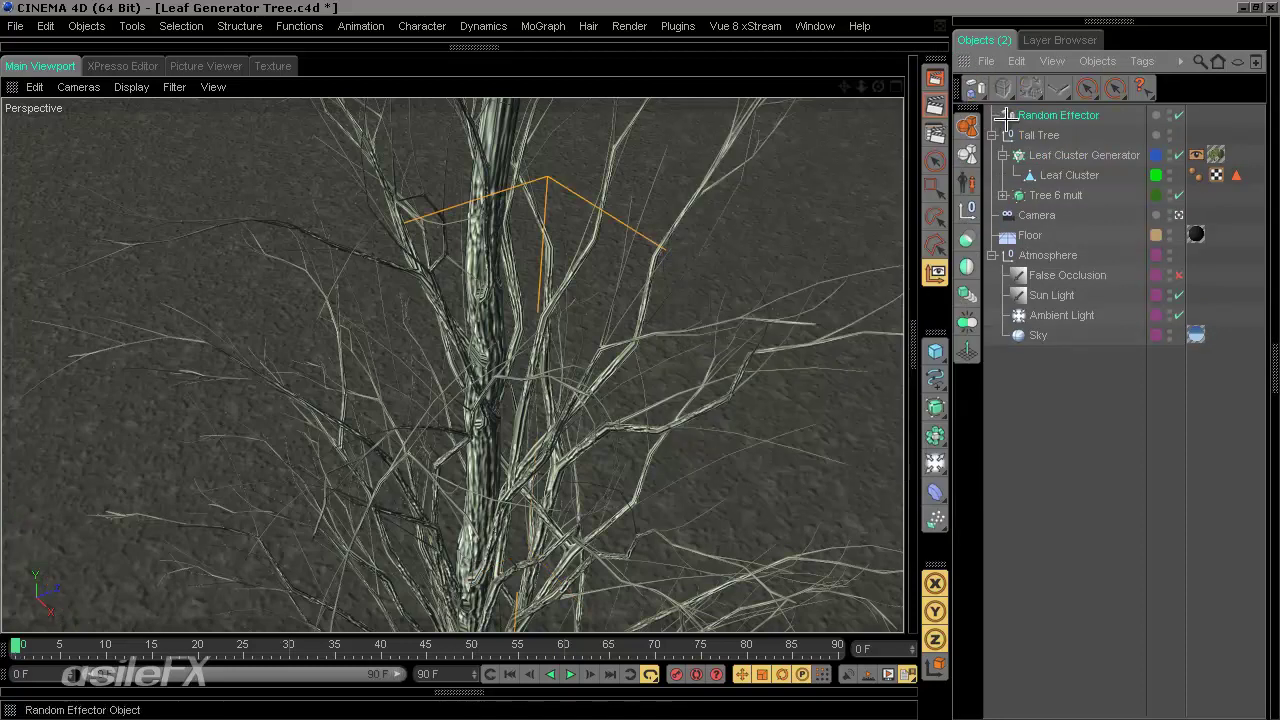
pyautogui.click(914, 351)
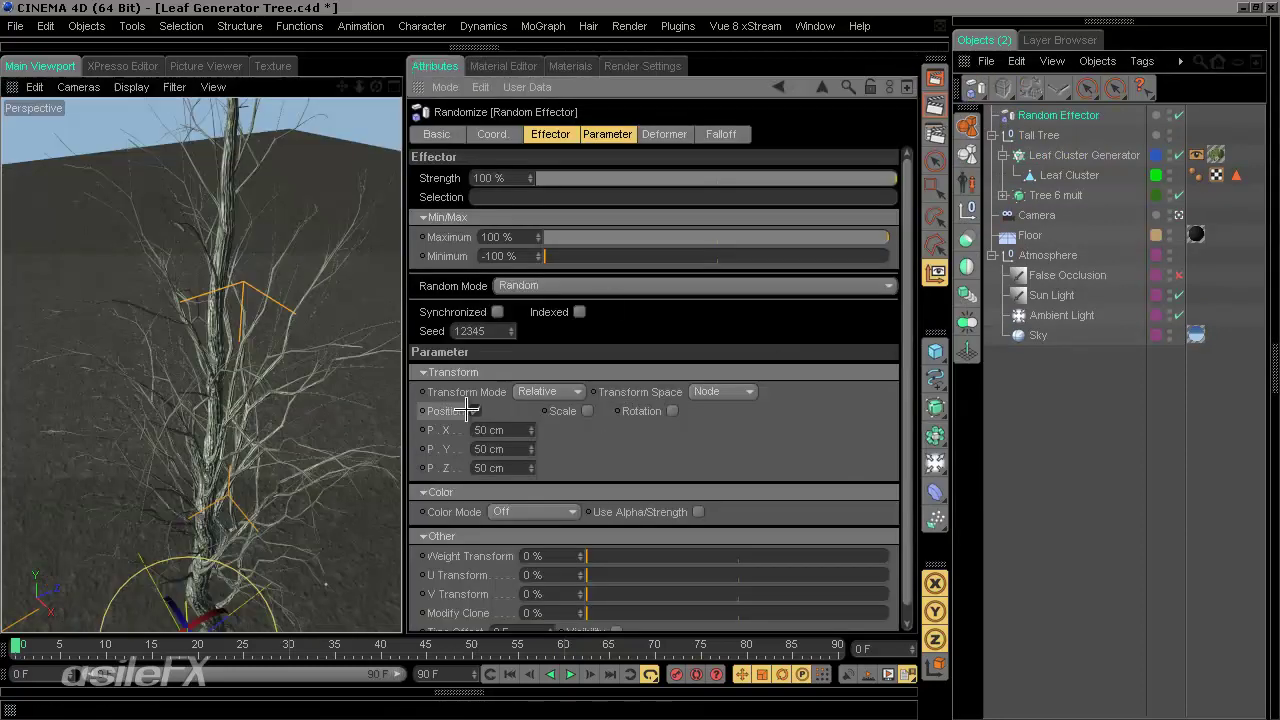
# - Disable the Random Effector's position and enable its rotation with 15° on P and -15° on B
pyautogui.click(475, 411)
pyautogui.click(634, 411)
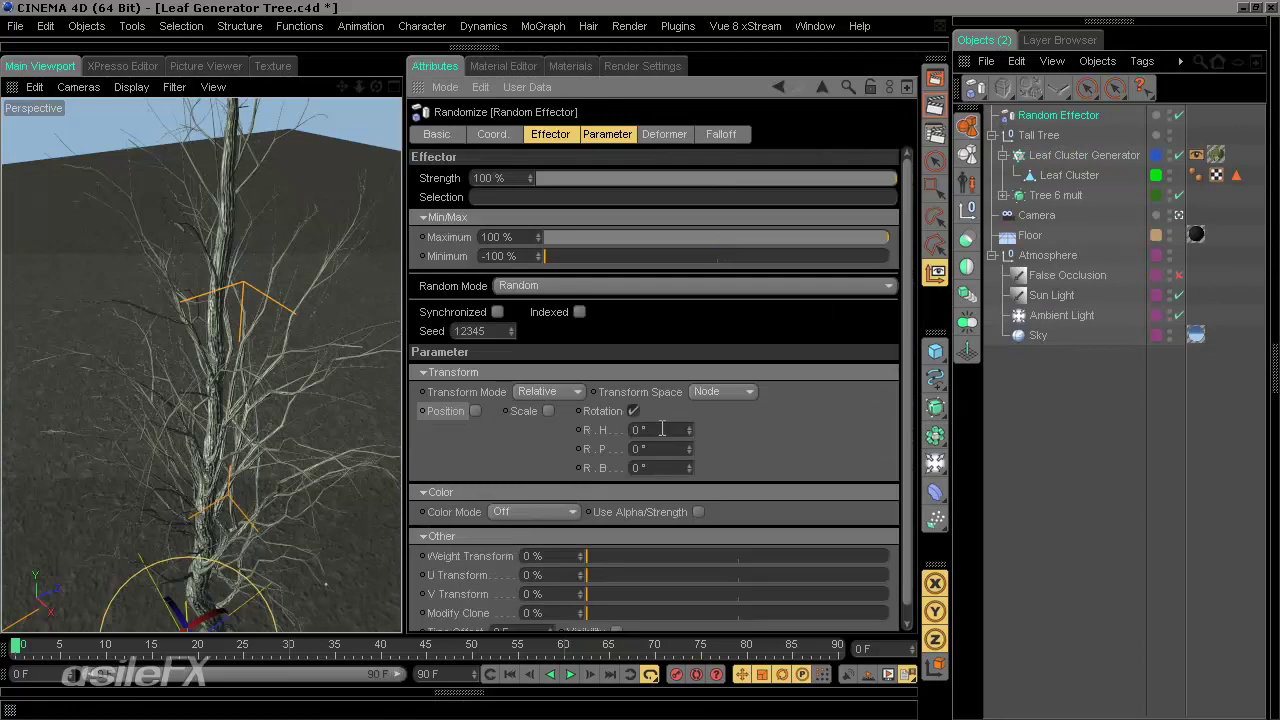
pyautogui.click(630, 449)
pyautogui.press('Tab')
pyautogui.press('Return')
# - Switch the Random Effector's random mode to Turbulence, set its animation speed to 15%, and check the motion up to frame 87
pyautogui.click(548, 133)
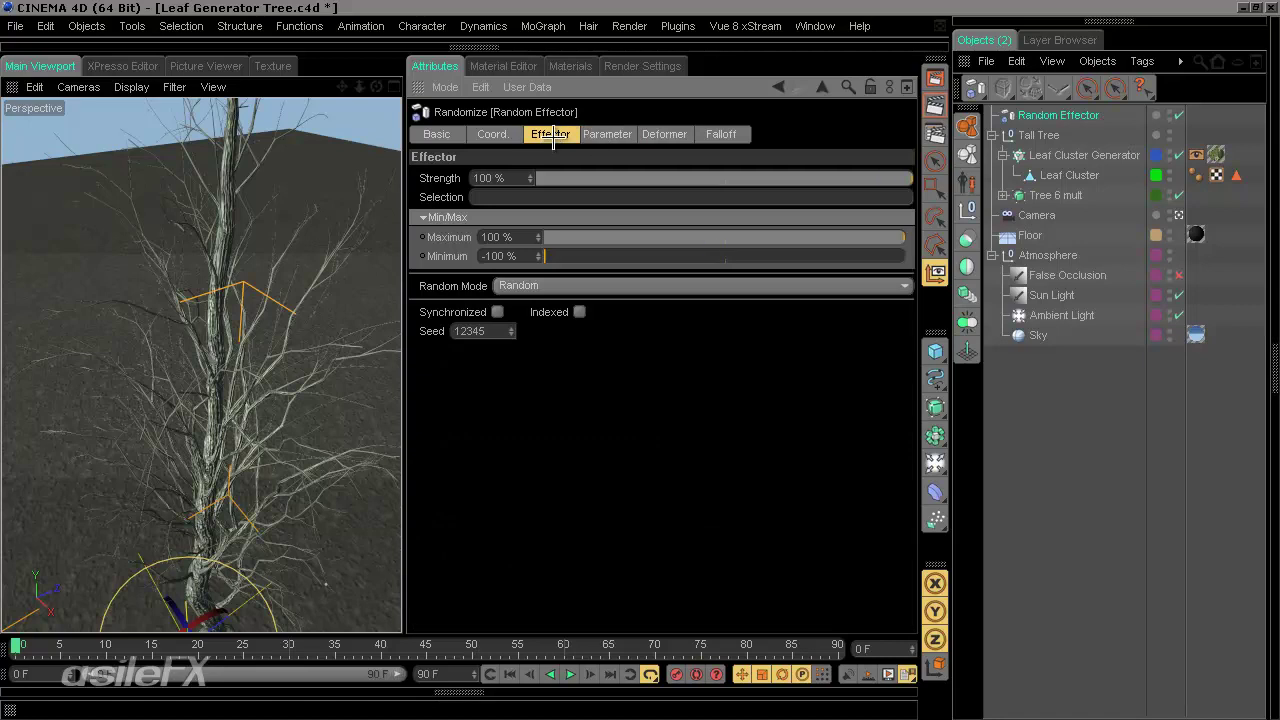
pyautogui.keyDown('shift'); pyautogui.click(610, 134); pyautogui.keyUp('shift')
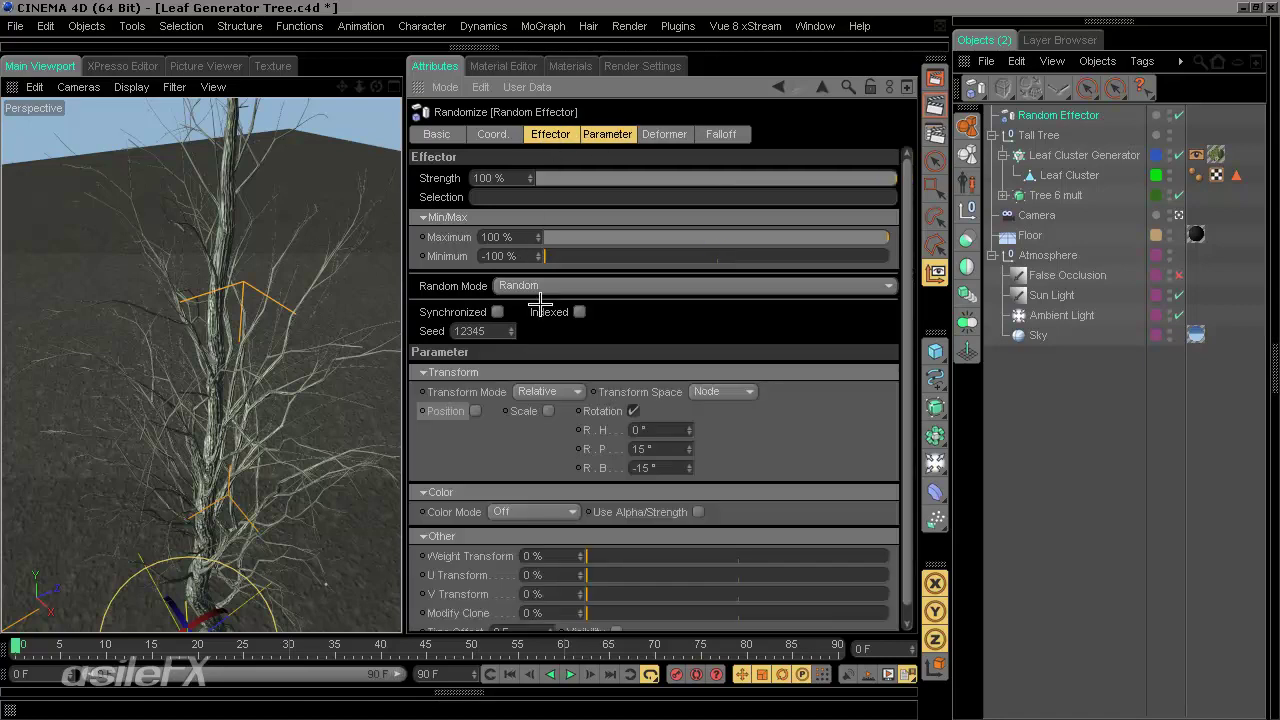
pyautogui.click(570, 285)
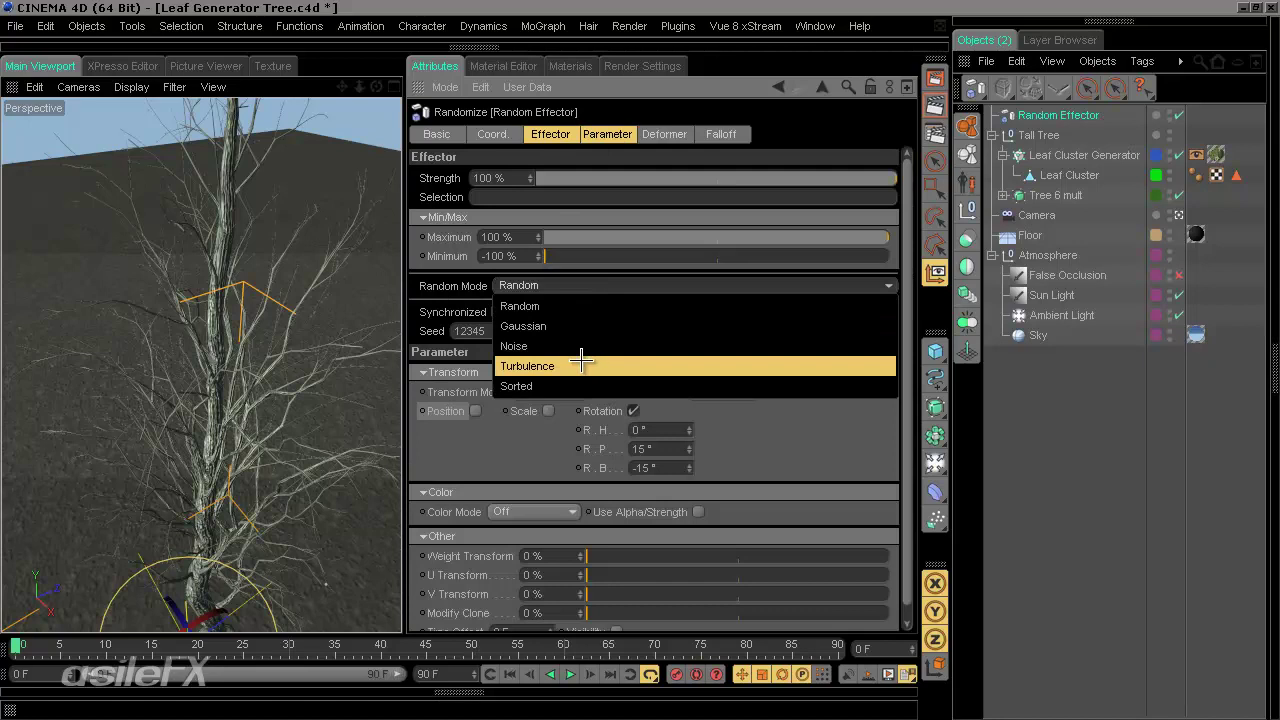
pyautogui.click(581, 365)
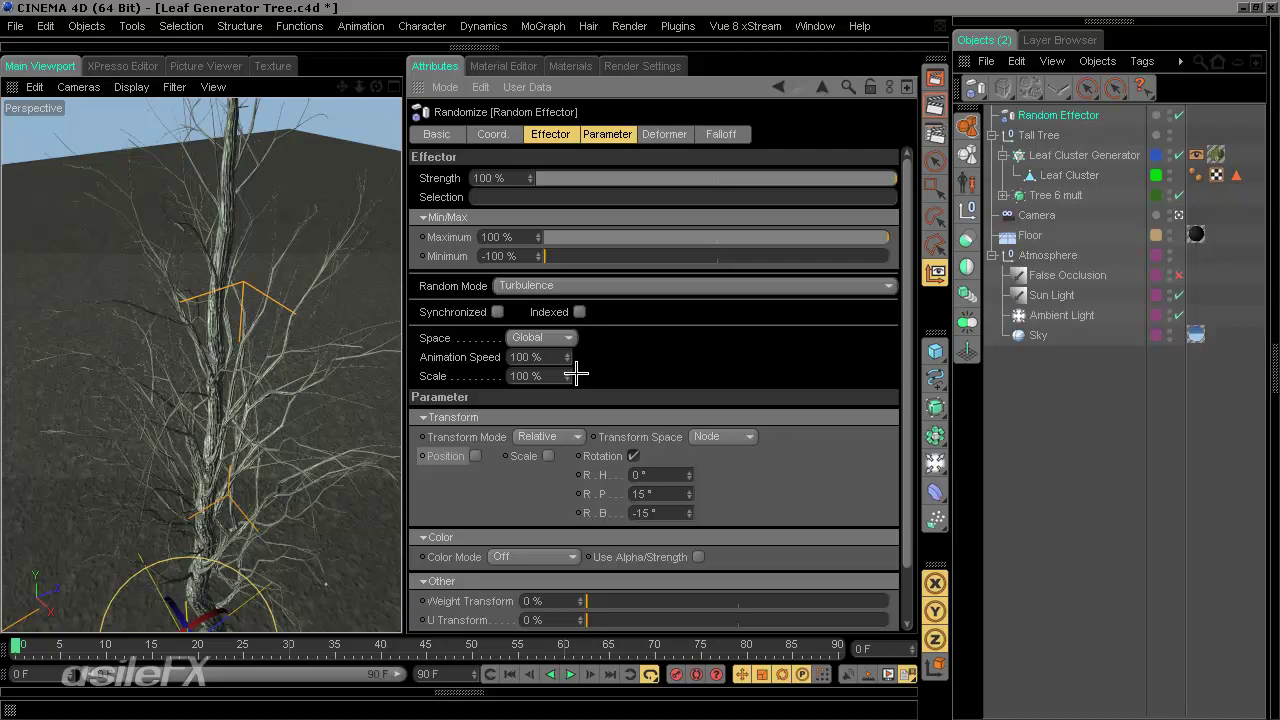
pyautogui.moveTo(545, 357); pyautogui.dragTo(497, 366)
pyautogui.moveTo(20, 646); pyautogui.dragTo(812, 606)
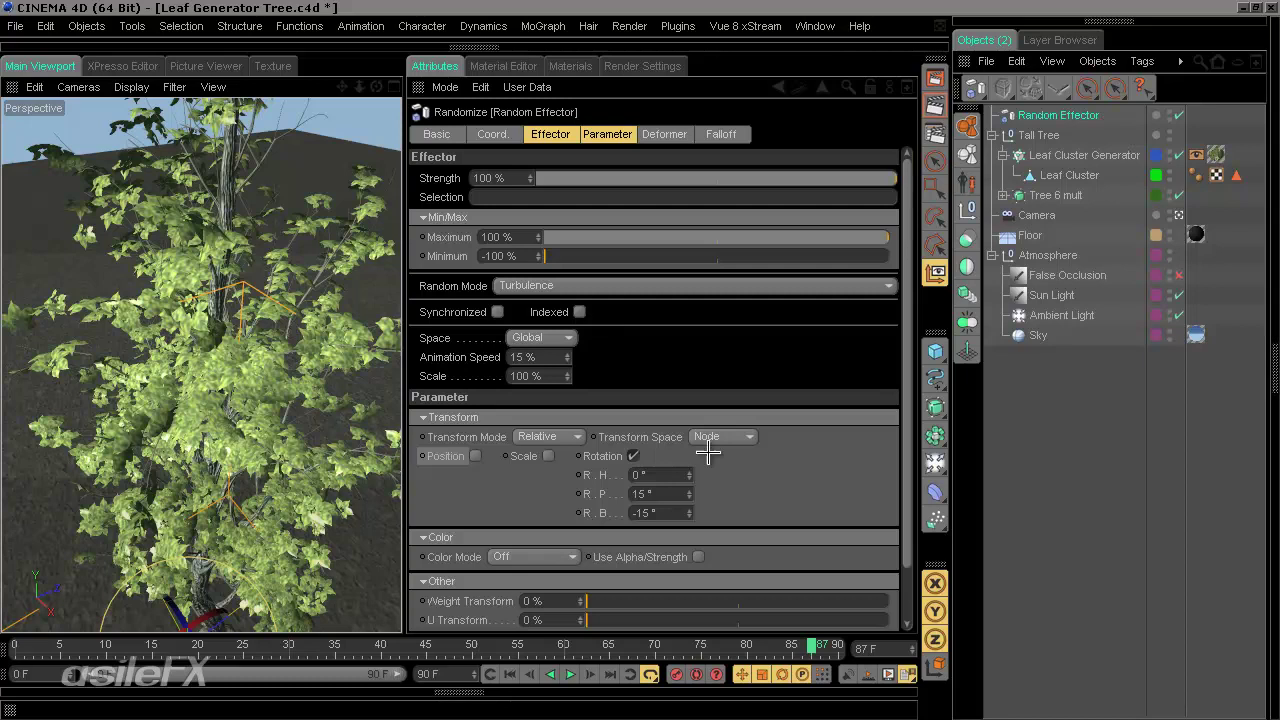
# - Set the Random Effector's transform space to Effector and scrub back to frame 60
pyautogui.click(745, 436)
pyautogui.click(742, 477)
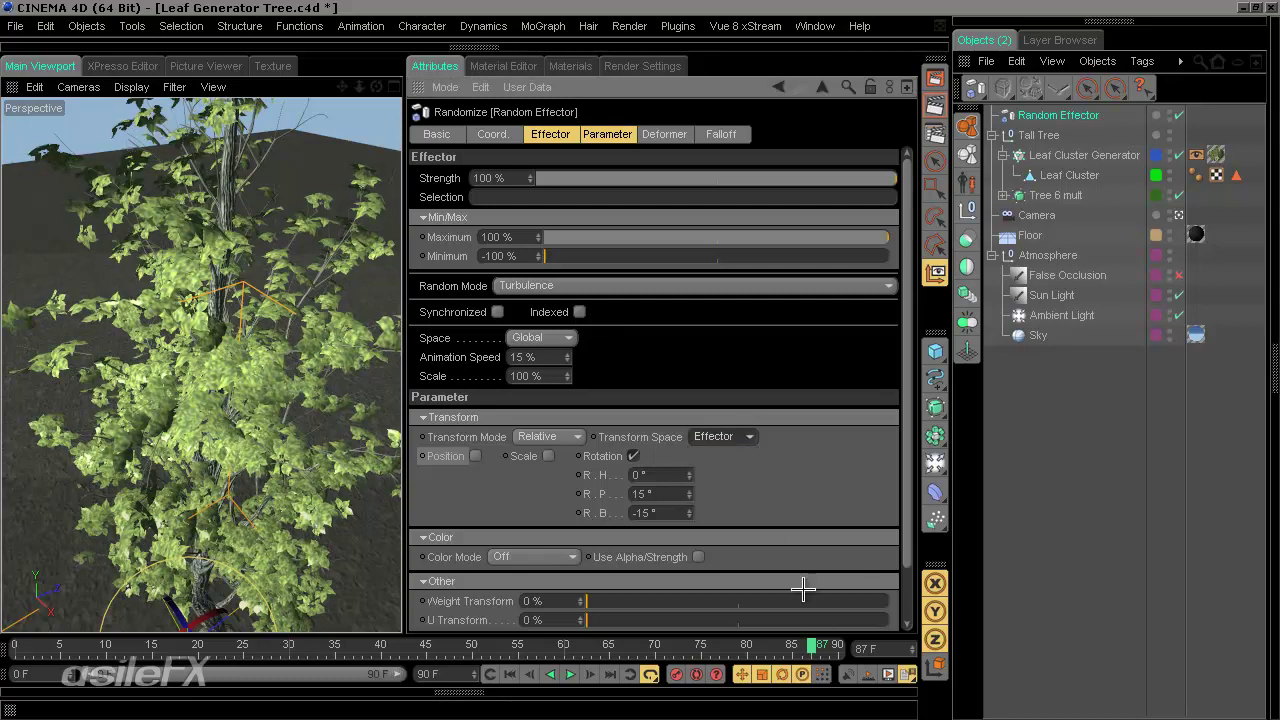
pyautogui.moveTo(815, 641); pyautogui.dragTo(566, 642)
# - Set the Random Effector's turbulence scale to 50% and check the leaf motion up to frame 83
pyautogui.doubleClick(535, 376)
pyautogui.write('50')
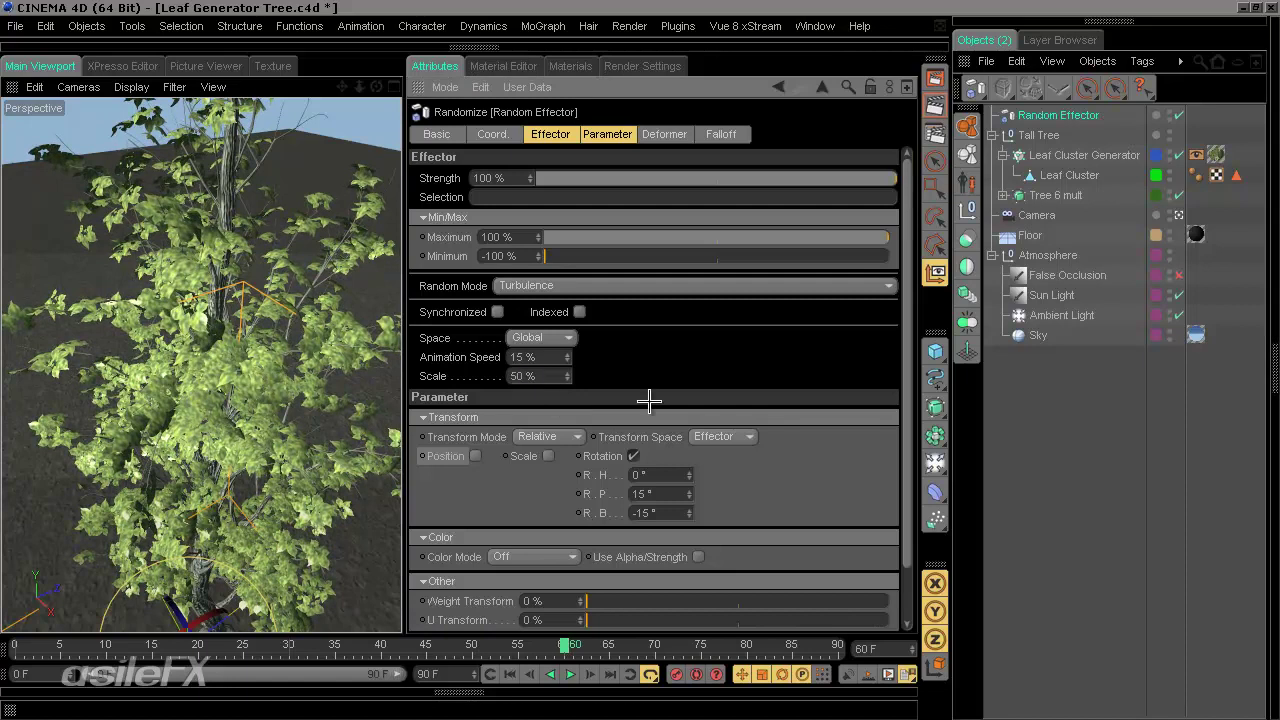
pyautogui.press('Return')
pyautogui.moveTo(567, 642); pyautogui.dragTo(773, 640)
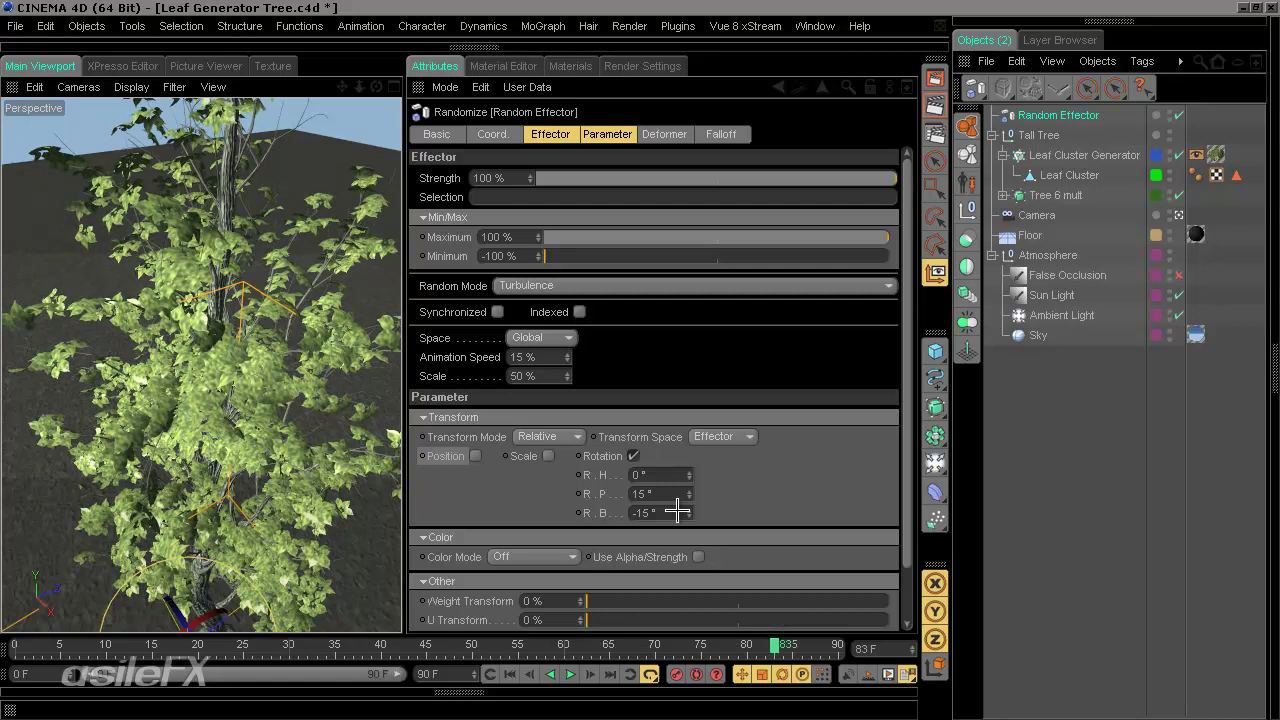
# - Set the Random Effector's rotation to 30° on P and -30° on B, and scrub the timeline to review the motion
pyautogui.click(660, 494)
pyautogui.moveTo(656, 499); pyautogui.dragTo(575, 515)
pyautogui.write('30')
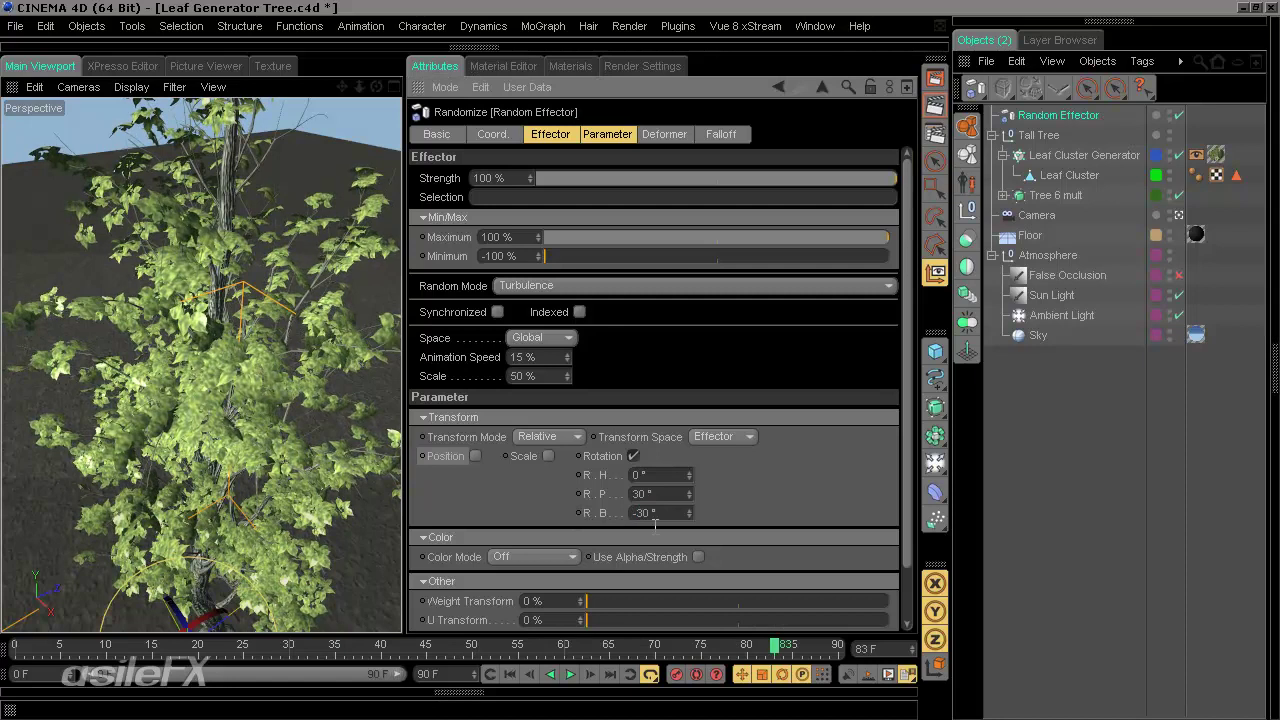
pyautogui.moveTo(770, 644); pyautogui.dragTo(297, 650)
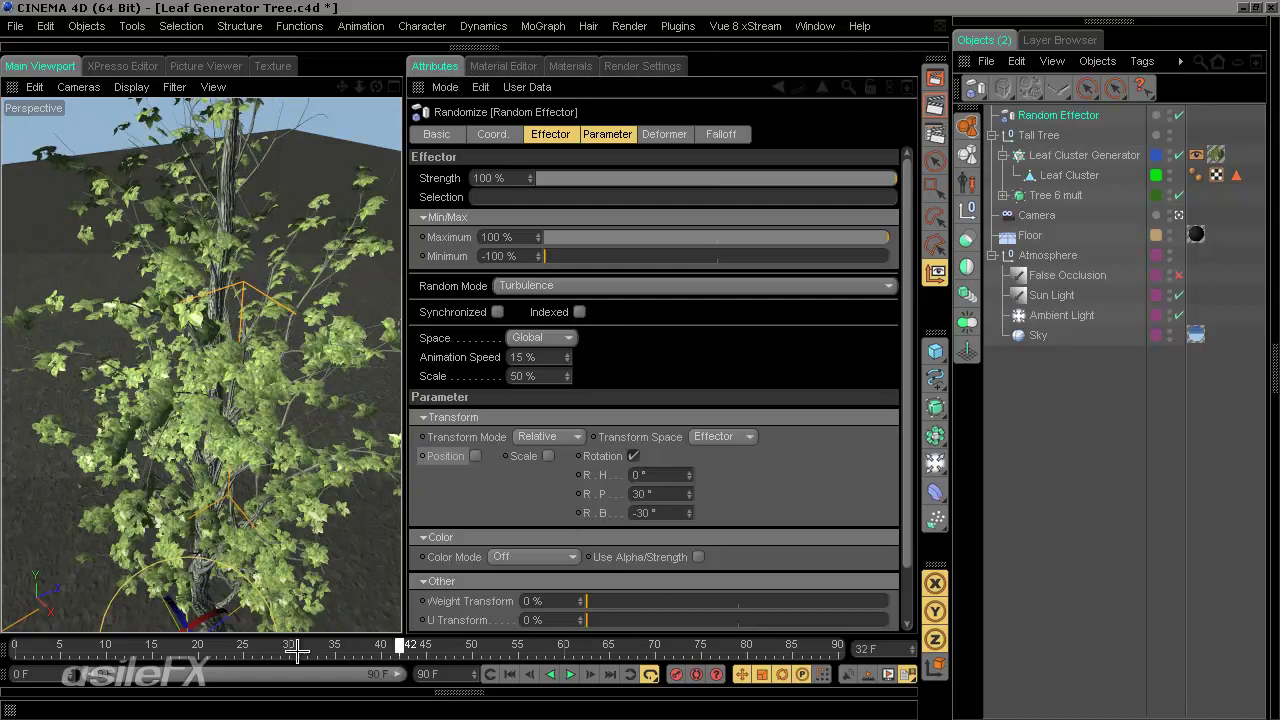
pyautogui.moveTo(436, 646)
pyautogui.mouseDown()
pyautogui.moveTo(836, 640)
pyautogui.moveTo(380, 640)
pyautogui.moveTo(432, 645)
pyautogui.mouseUp()
pyautogui.moveTo(551, 642); pyautogui.dragTo(821, 645)
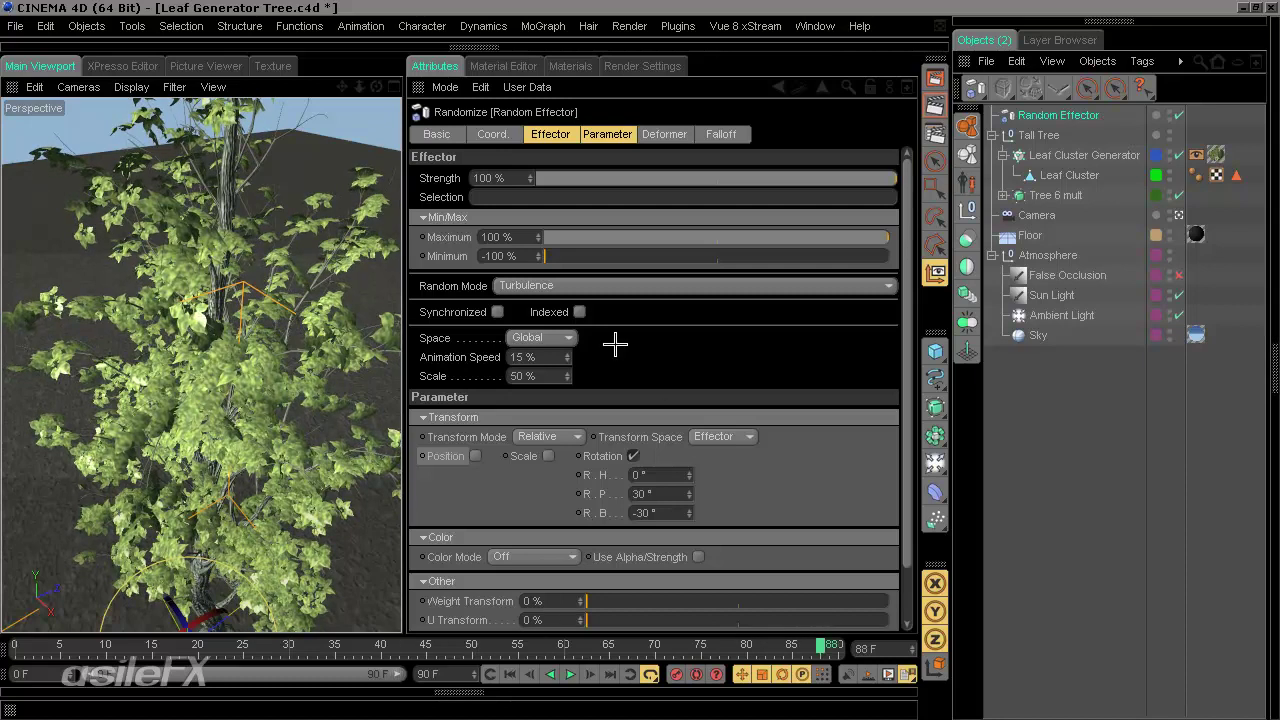
# - Change the turbulence space to UV and scrub the timeline through to frame 90 to check the leaves
pyautogui.click(556, 338)
pyautogui.click(540, 357)
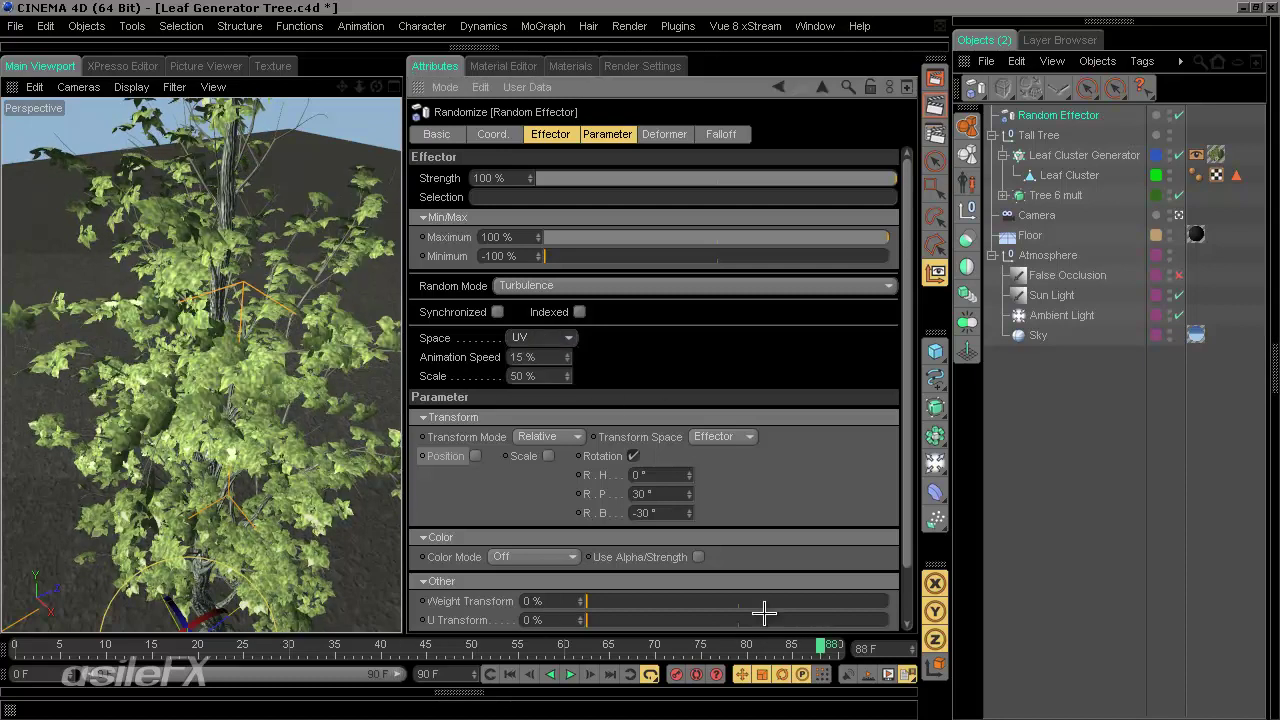
pyautogui.moveTo(818, 651); pyautogui.dragTo(250, 613)
pyautogui.moveTo(348, 609); pyautogui.dragTo(910, 604)
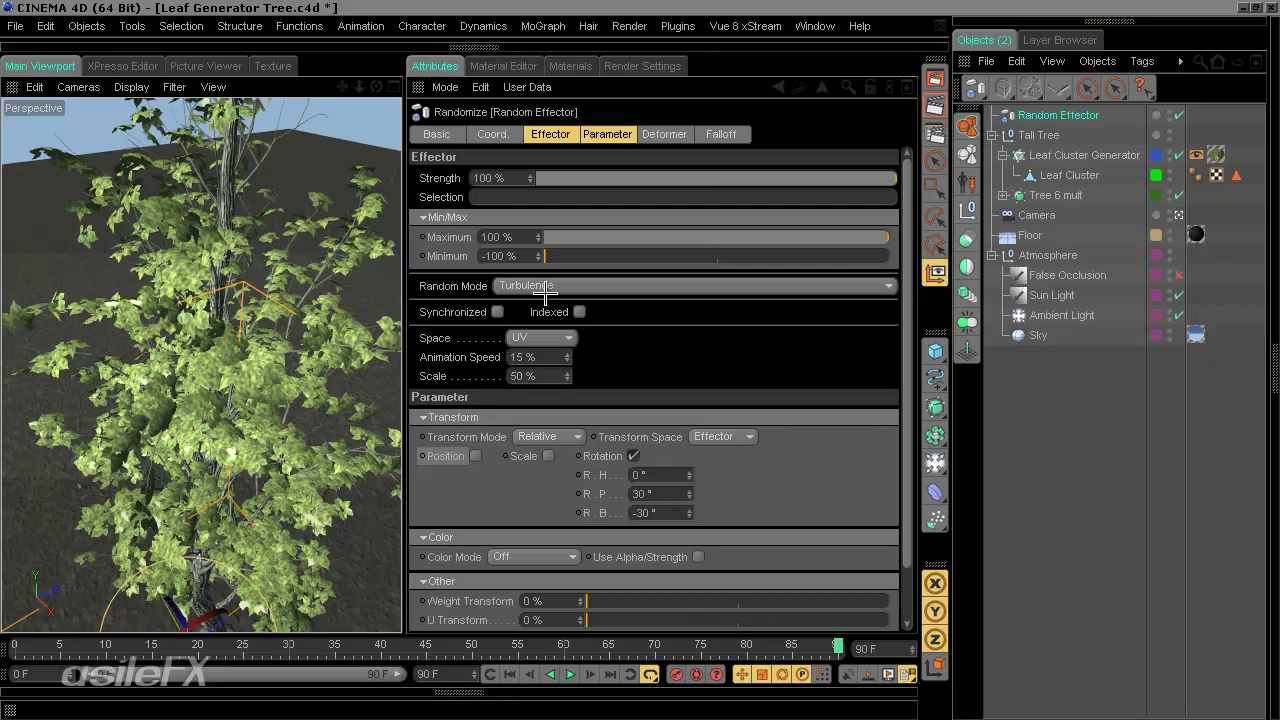
# - Enable the Random Effector's Indexed and Synchronized options, checking the leaf animation with each
pyautogui.click(579, 312)
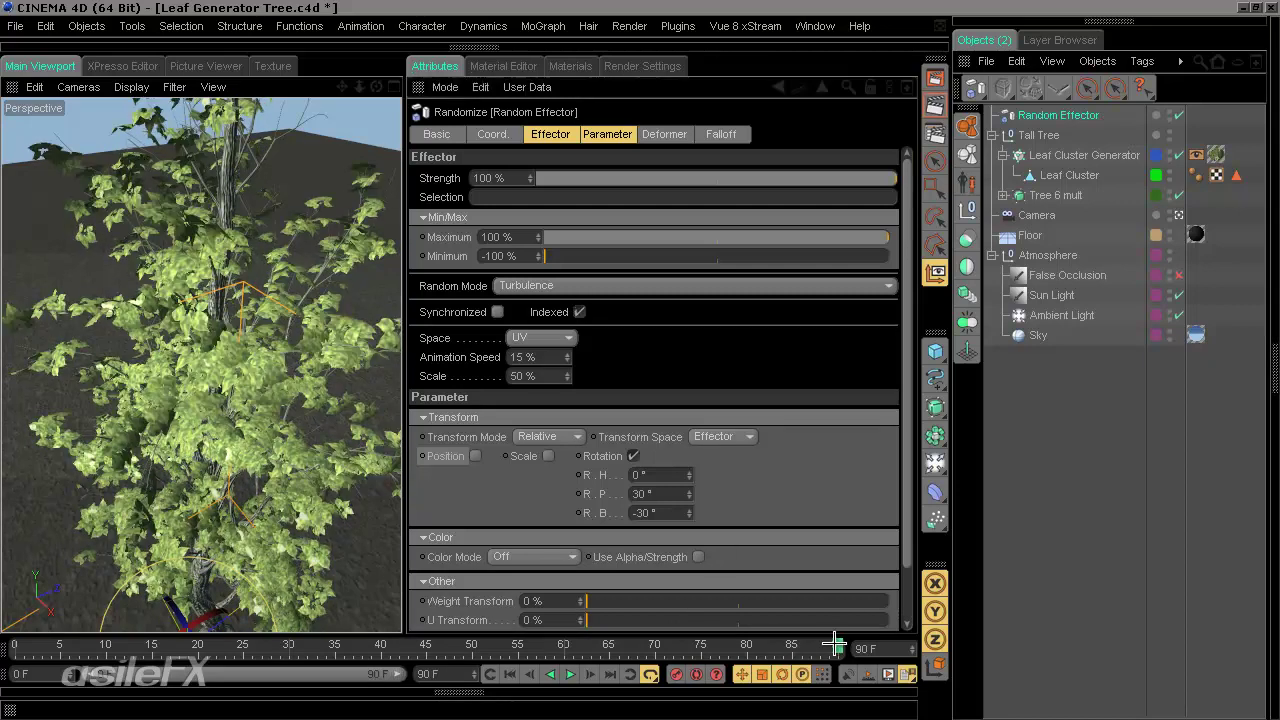
pyautogui.moveTo(822, 646); pyautogui.dragTo(838, 607)
pyautogui.click(497, 312)
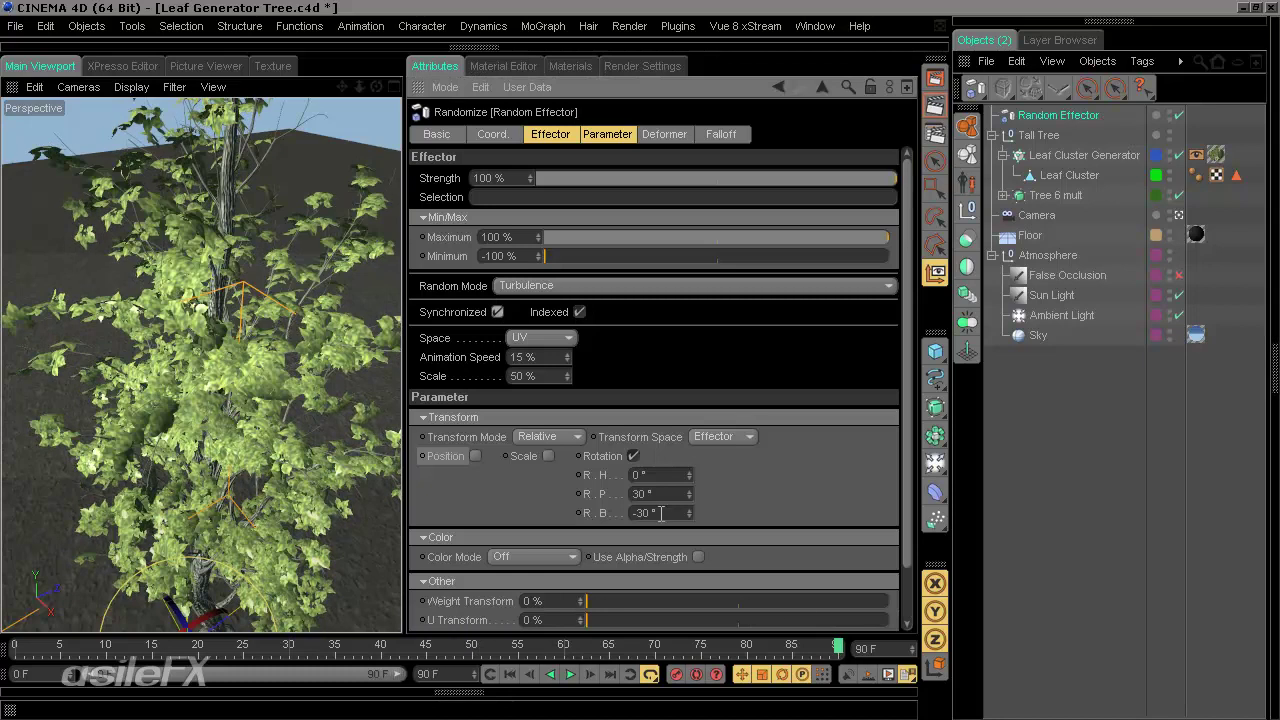
pyautogui.moveTo(820, 645); pyautogui.dragTo(866, 617)
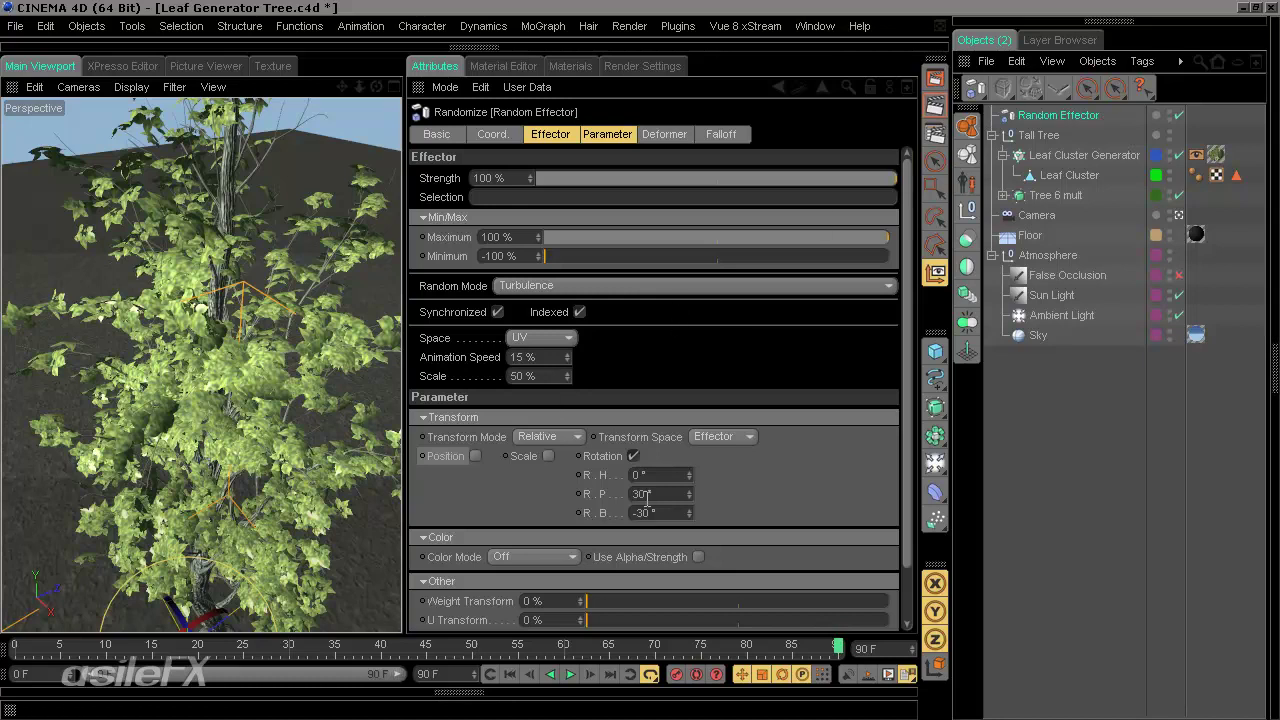
# - Set the Random Effector's turbulence scale to 100% and scrub the timeline to check the result
pyautogui.click(525, 376)
pyautogui.write('100')
pyautogui.press('Return')
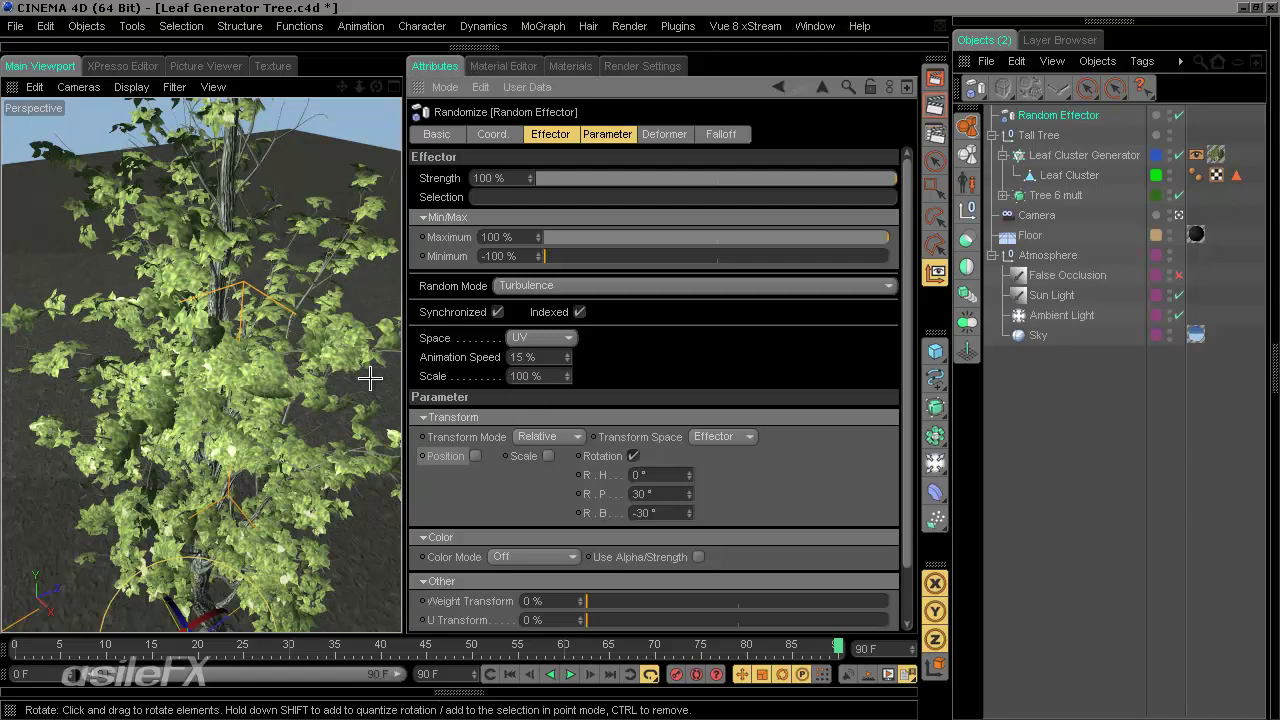
pyautogui.moveTo(826, 645); pyautogui.dragTo(887, 645)
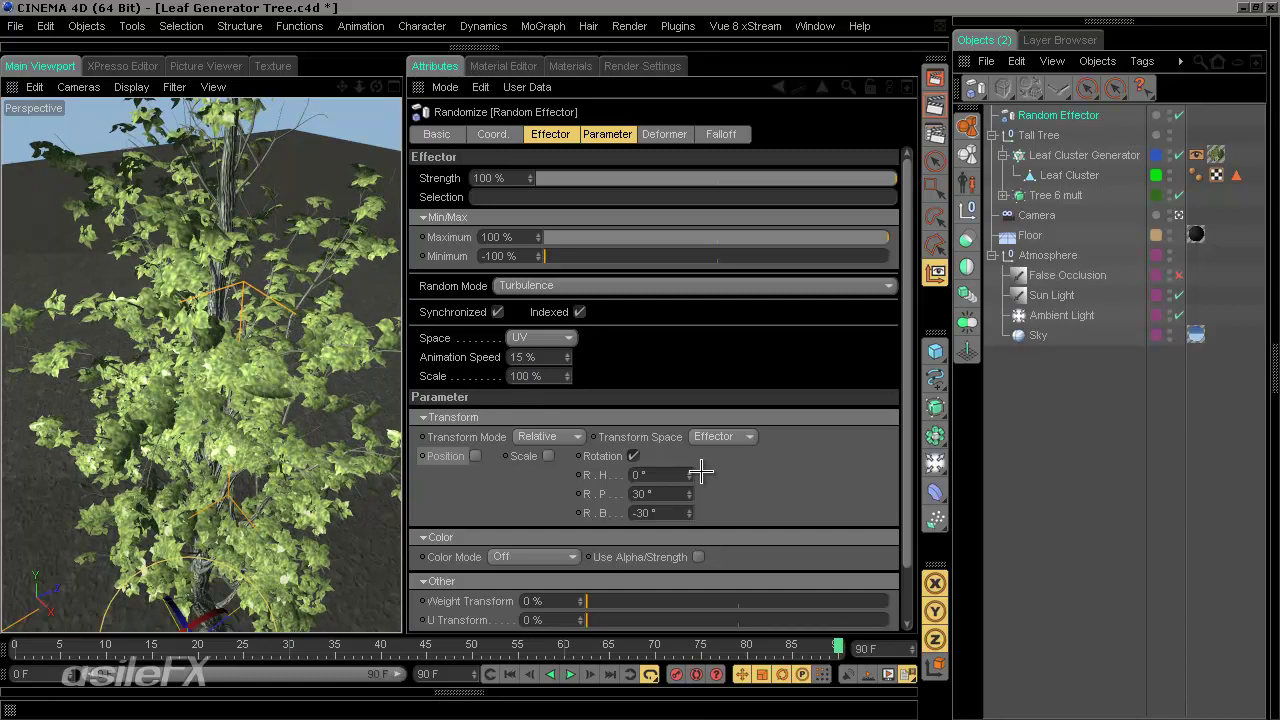
# - Set the Random Effector's heading rotation (R.H) to 2° and scrub the timeline to review the motion
pyautogui.click(665, 494)
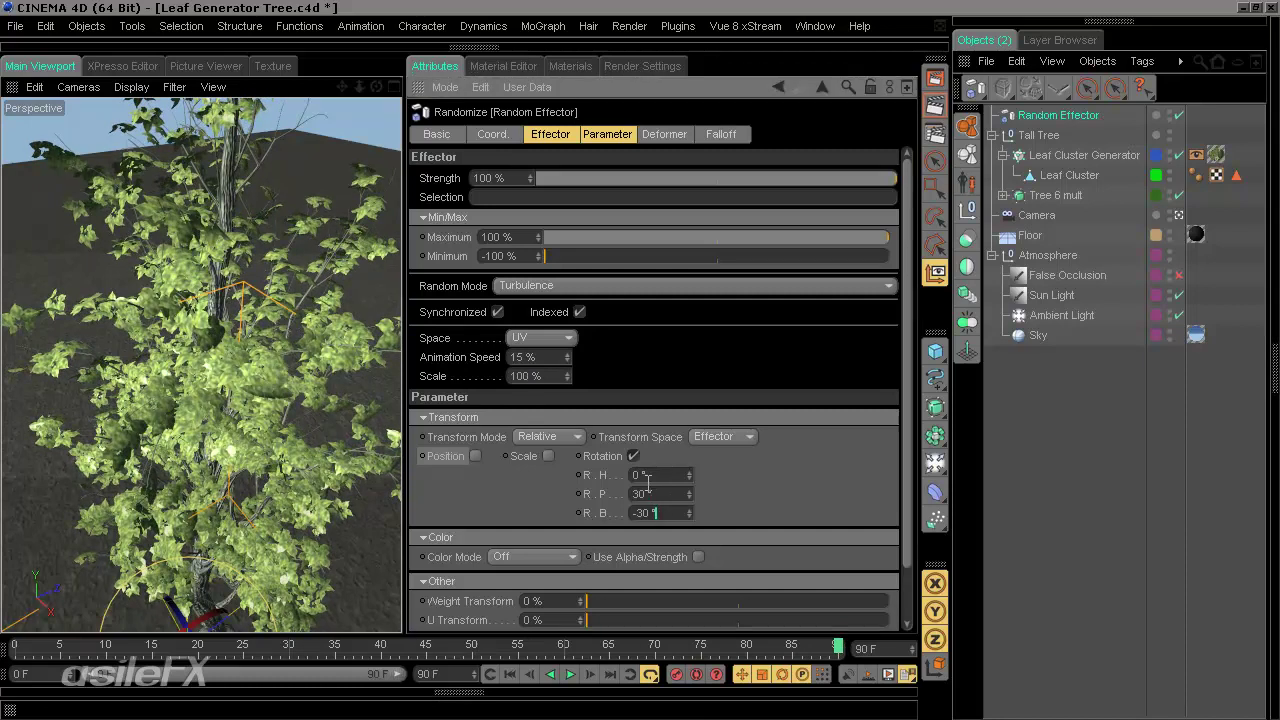
pyautogui.doubleClick(660, 474)
pyautogui.write('2')
pyautogui.press('Return')
pyautogui.moveTo(832, 647); pyautogui.dragTo(843, 601)
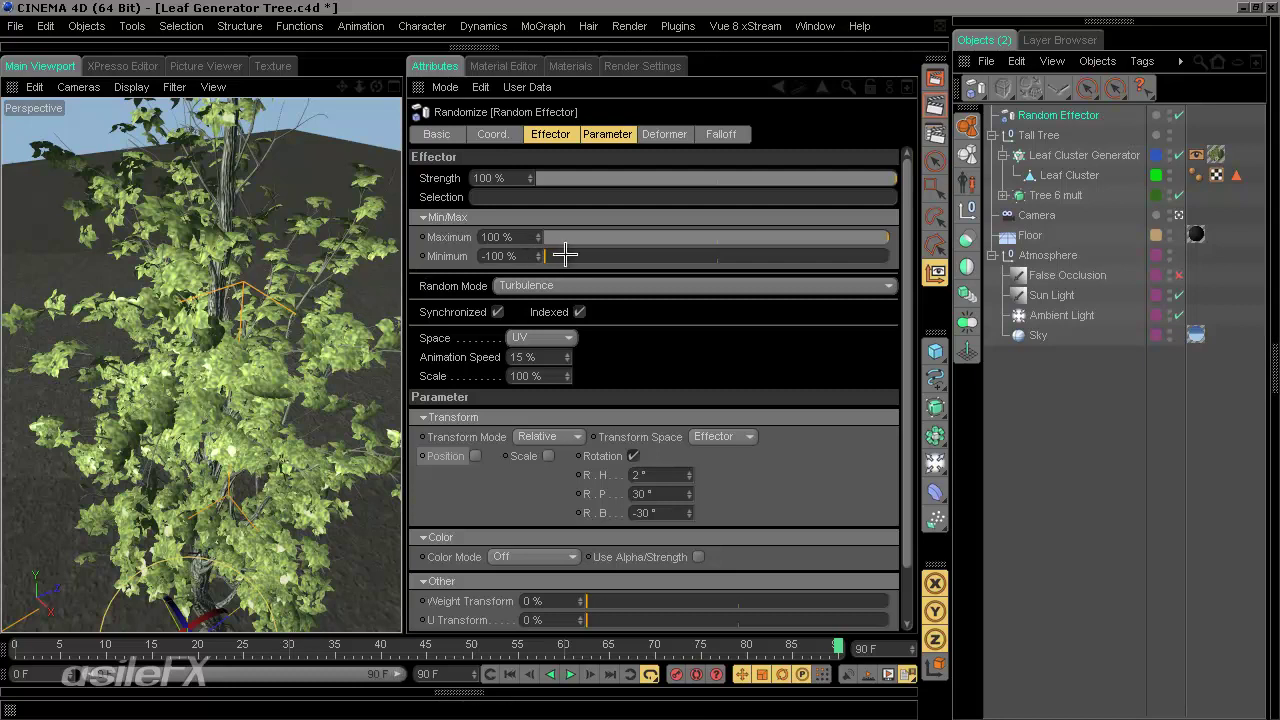
pyautogui.moveTo(566, 254); pyautogui.dragTo(520, 243)
pyautogui.moveTo(885, 233); pyautogui.dragTo(910, 215)
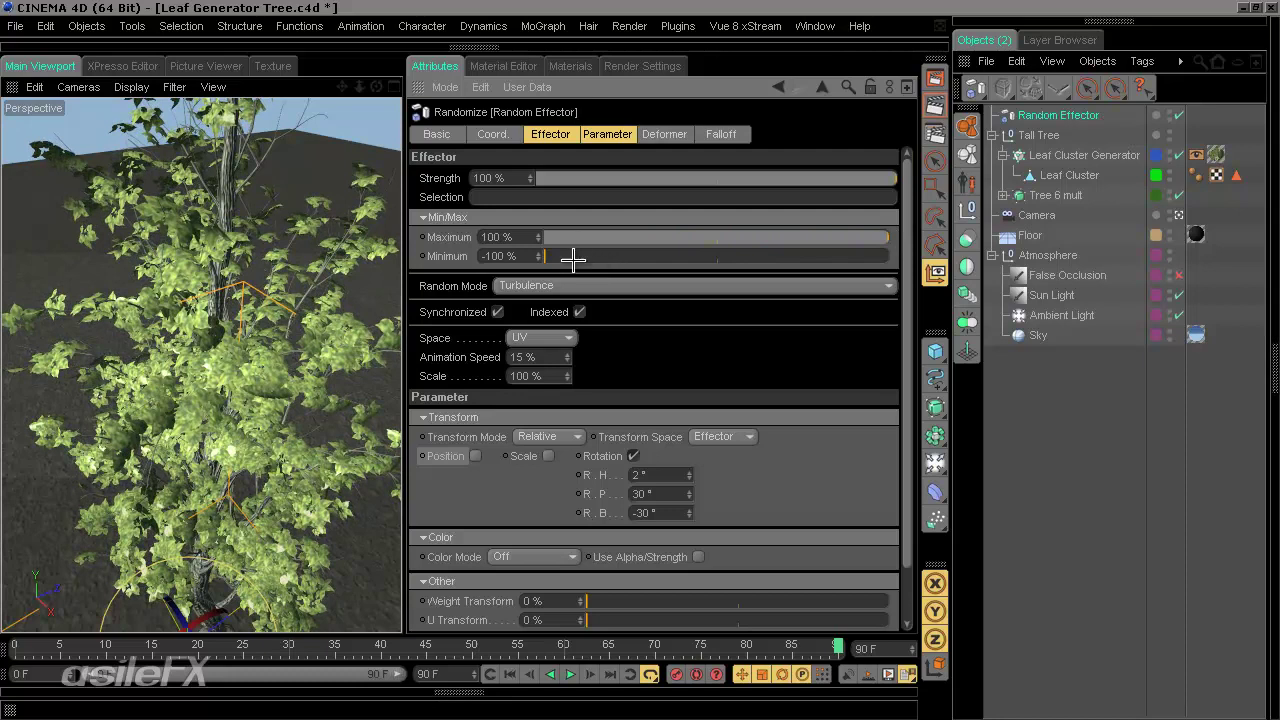
pyautogui.moveTo(566, 259); pyautogui.dragTo(480, 255)
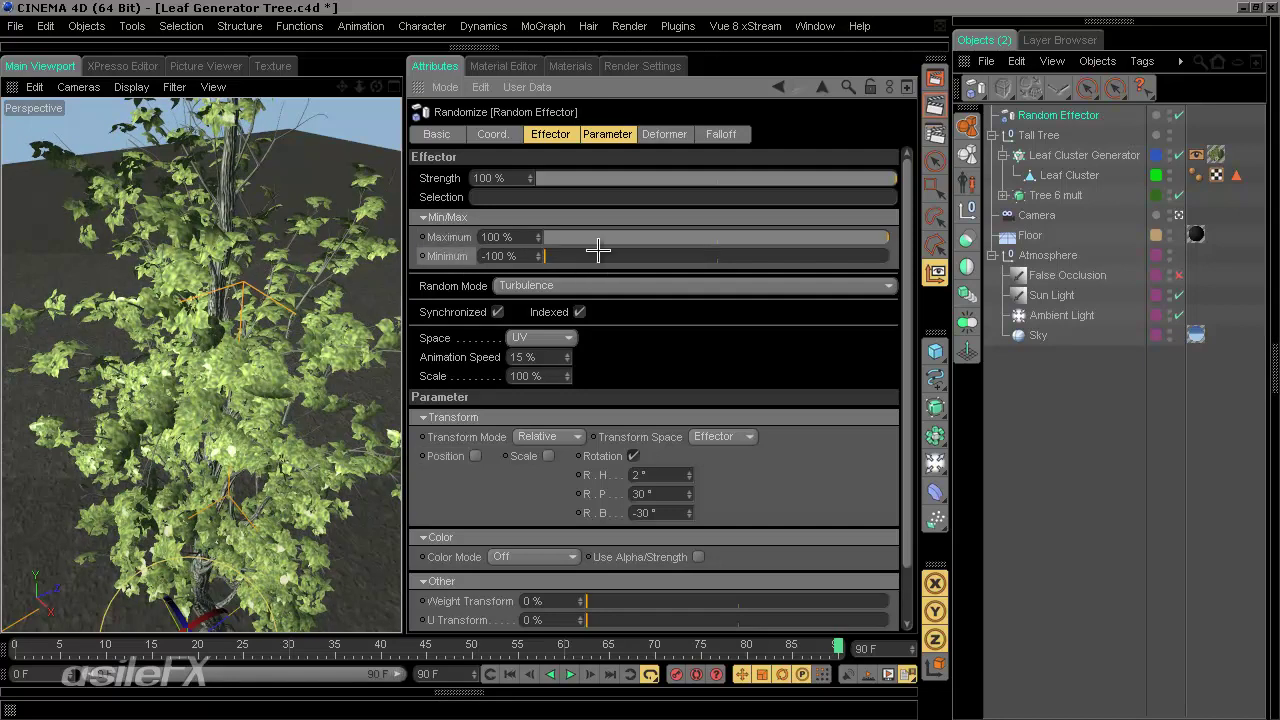
# - Play the leaf growth animation from the start and scrub the timeline back to frame 0
pyautogui.moveTo(797, 171); pyautogui.dragTo(909, 183)
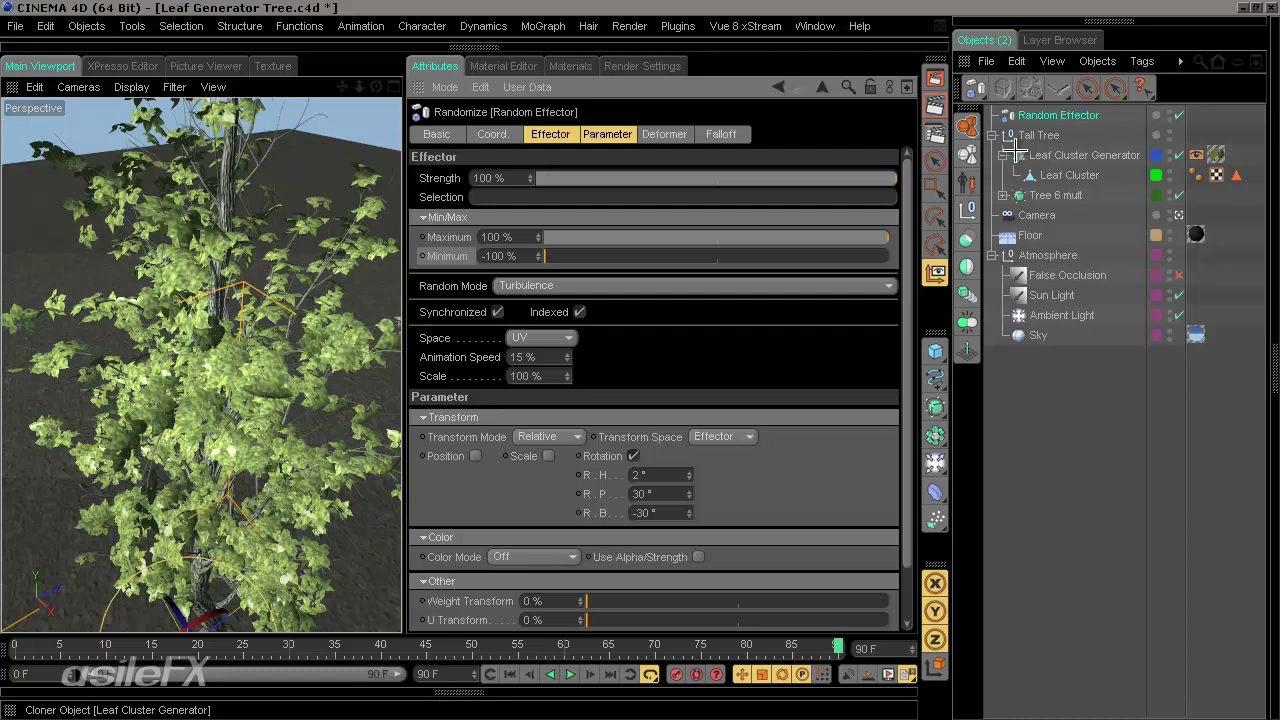
pyautogui.click(510, 674)
pyautogui.press('F8')
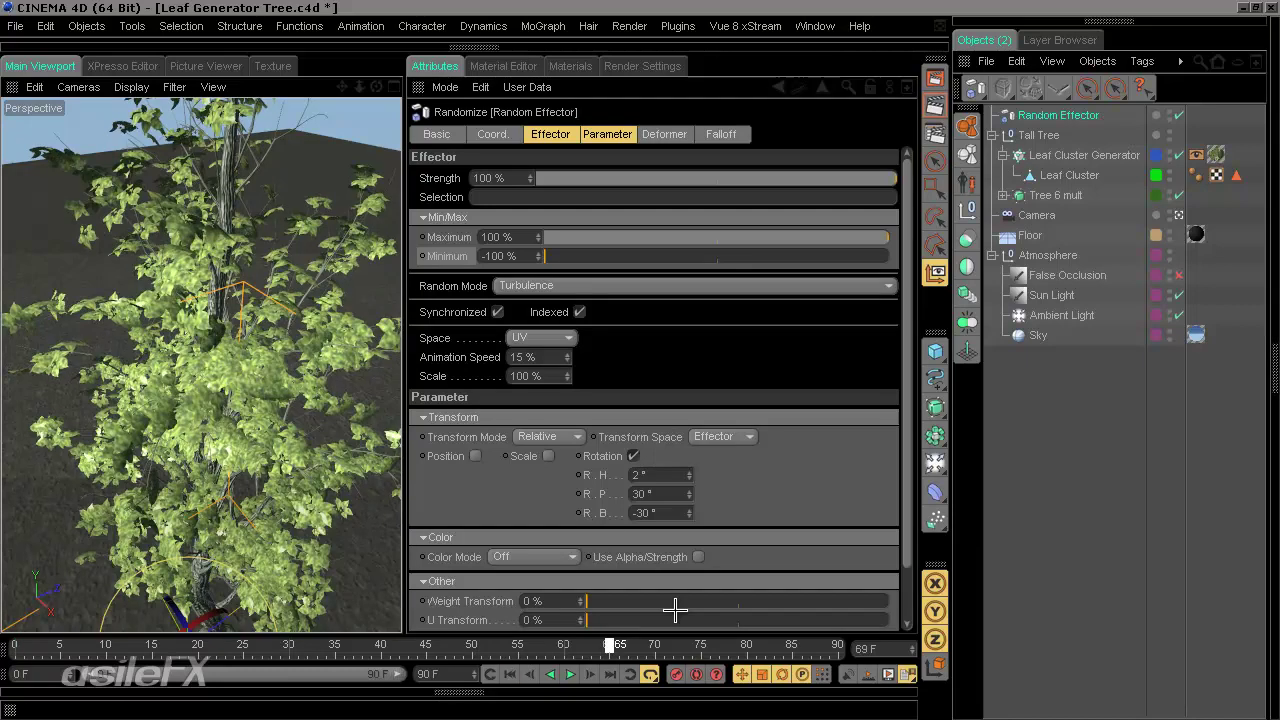
pyautogui.moveTo(845, 643); pyautogui.dragTo(14, 646)
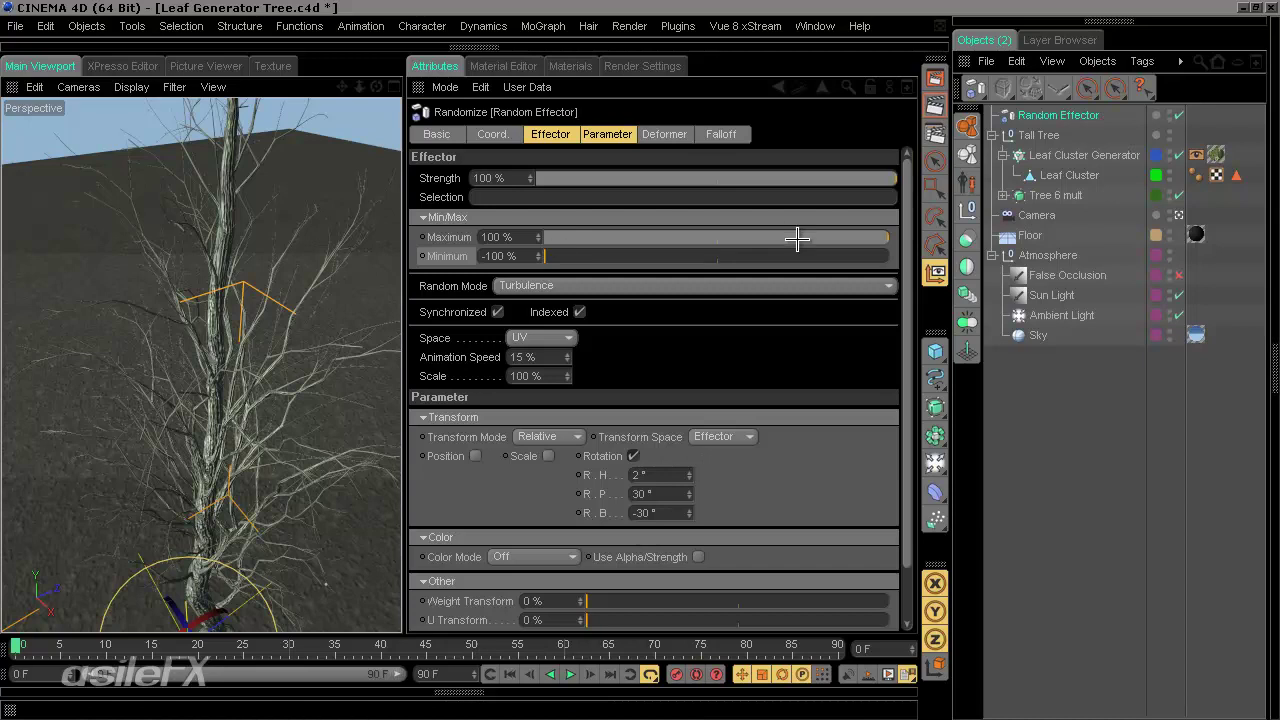
# - Set the Leaf Cluster Generator's clone count to 4000
pyautogui.click(1074, 157)
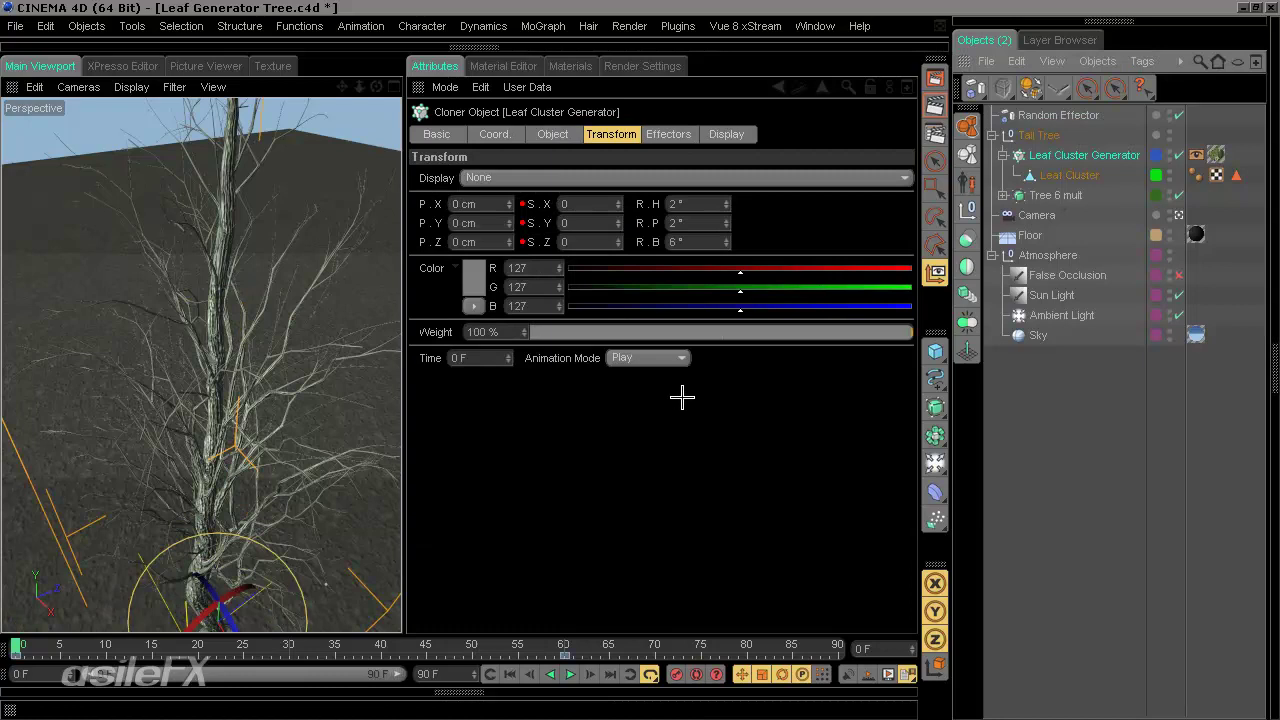
pyautogui.click(541, 129)
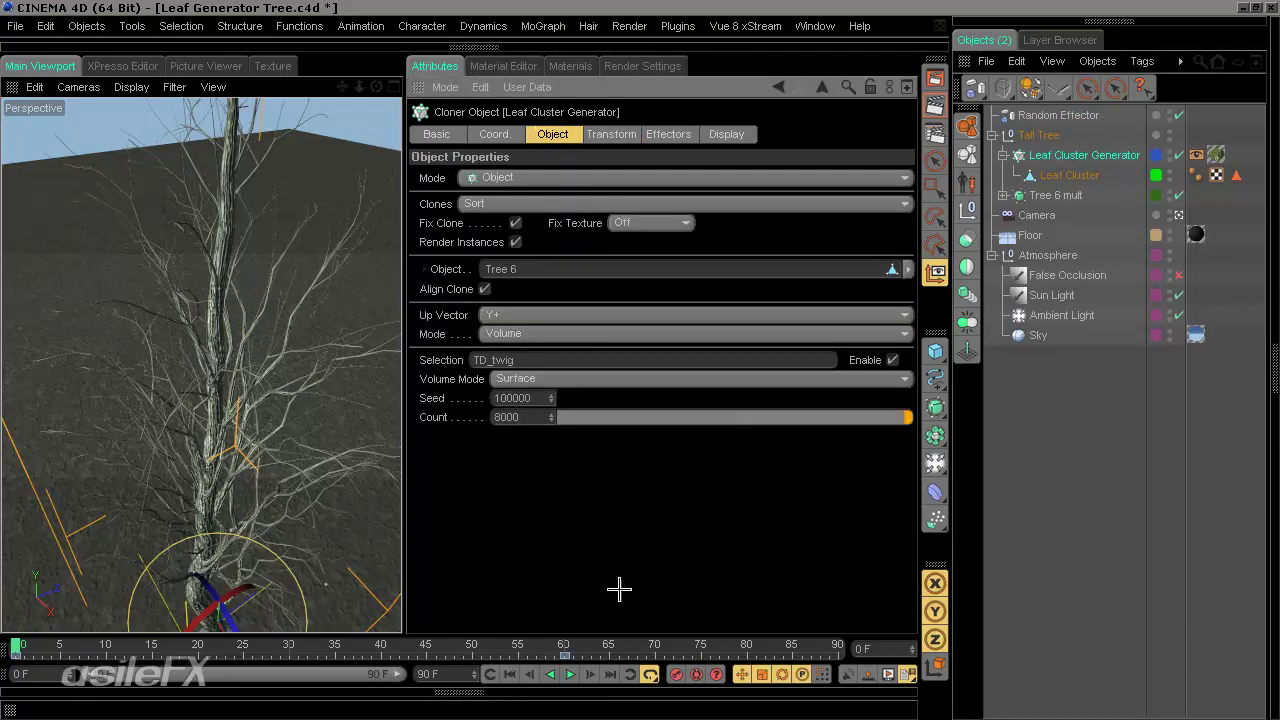
pyautogui.doubleClick(508, 417)
pyautogui.write('4000')
pyautogui.press('Return')
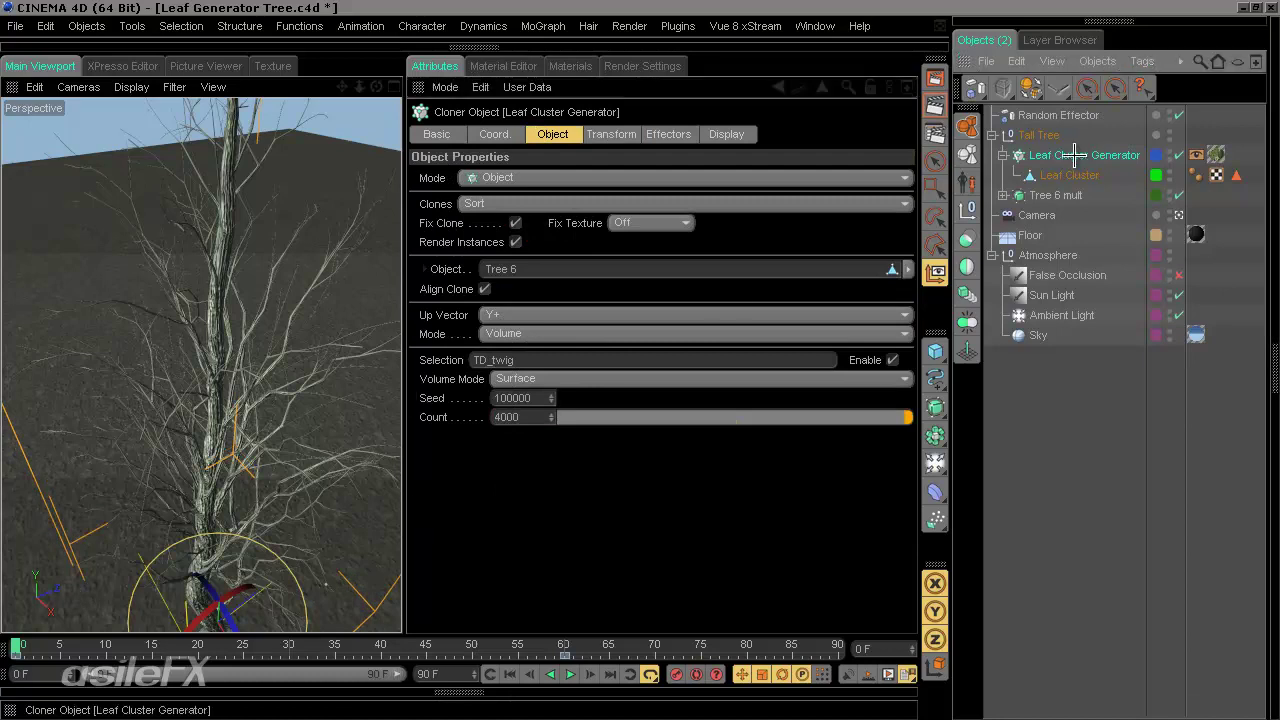
# - Duplicate the Leaf Cluster Generator and nest the copy inside Tall Tree, above the original generator
pyautogui.hotkey('ctrl', 'c')
pyautogui.hotkey('ctrl', 'v')
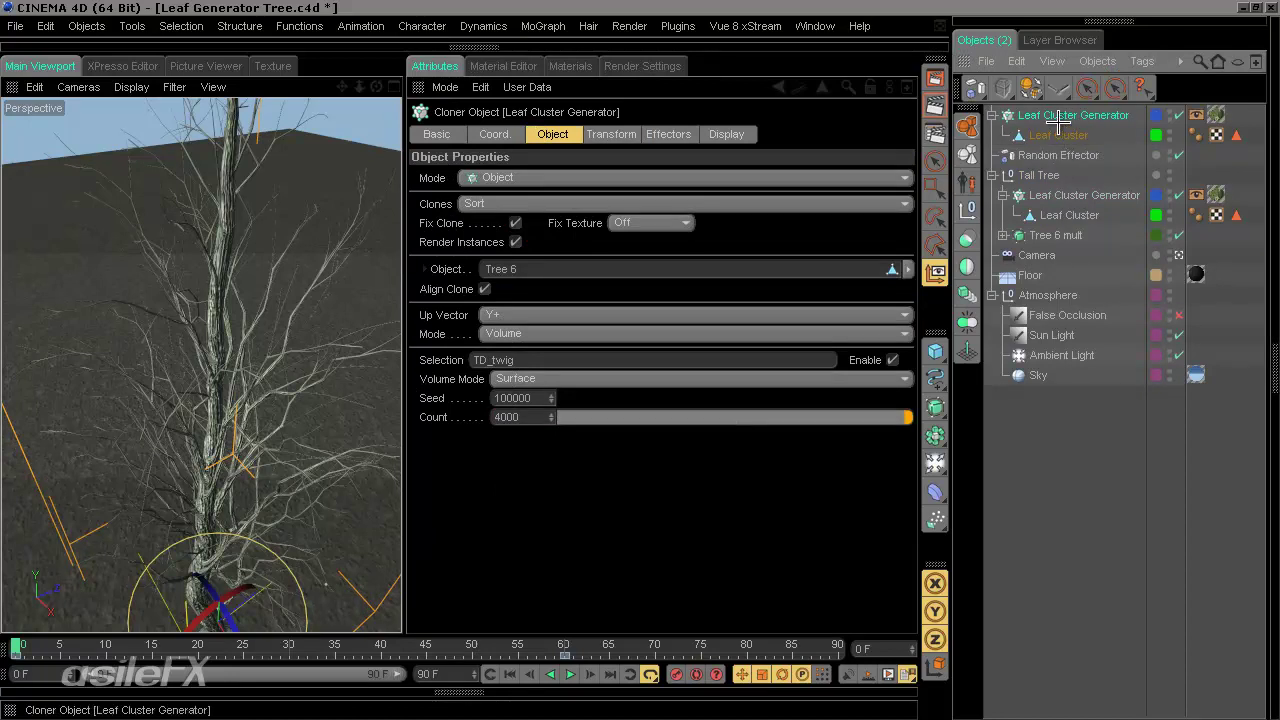
pyautogui.moveTo(1059, 119); pyautogui.dragTo(1051, 177)
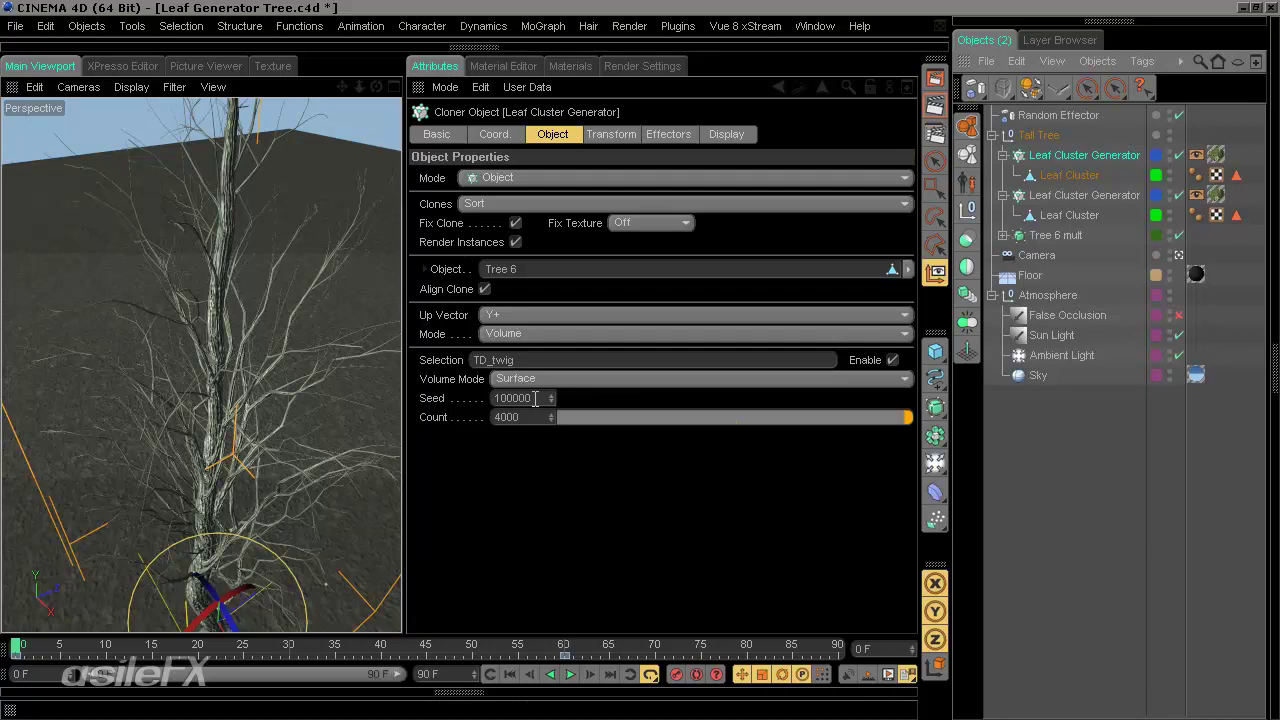
# - Set the duplicate Leaf Cluster Generator's seed to 20000 and scrub the timeline to check the leaves
pyautogui.click(535, 398)
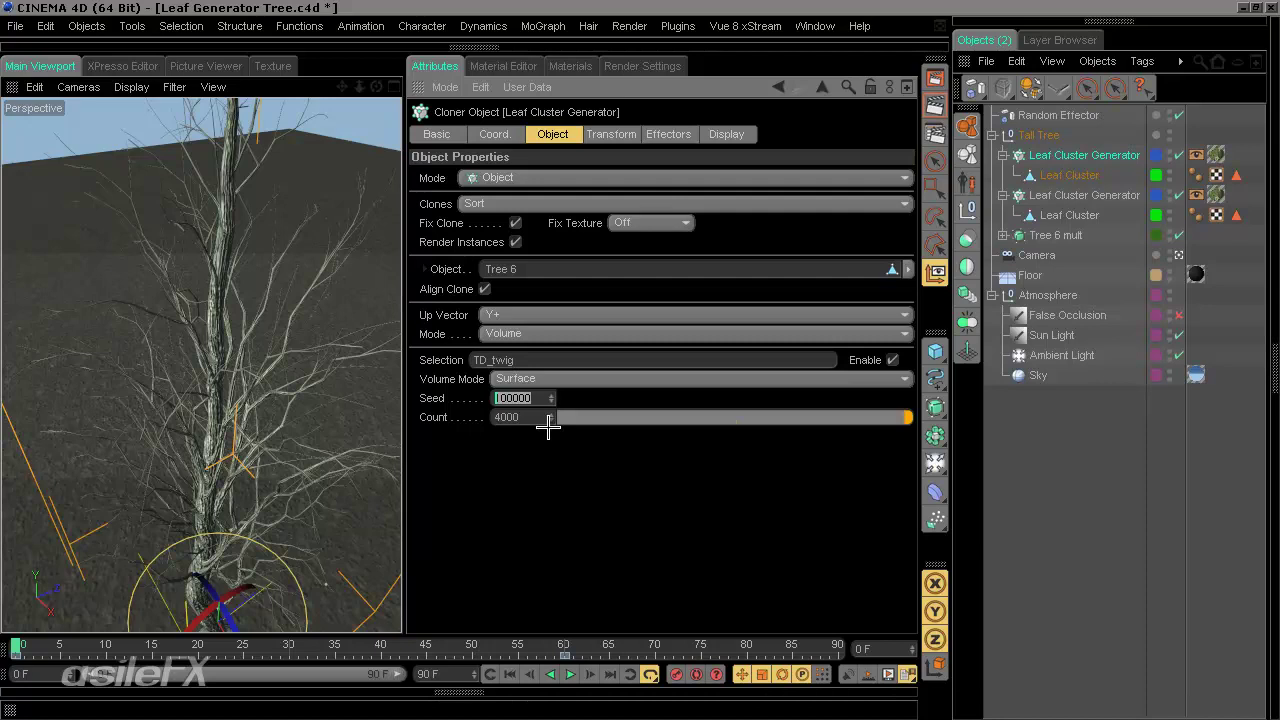
pyautogui.click(528, 398)
pyautogui.moveTo(503, 398); pyautogui.dragTo(477, 430)
pyautogui.press('Return')
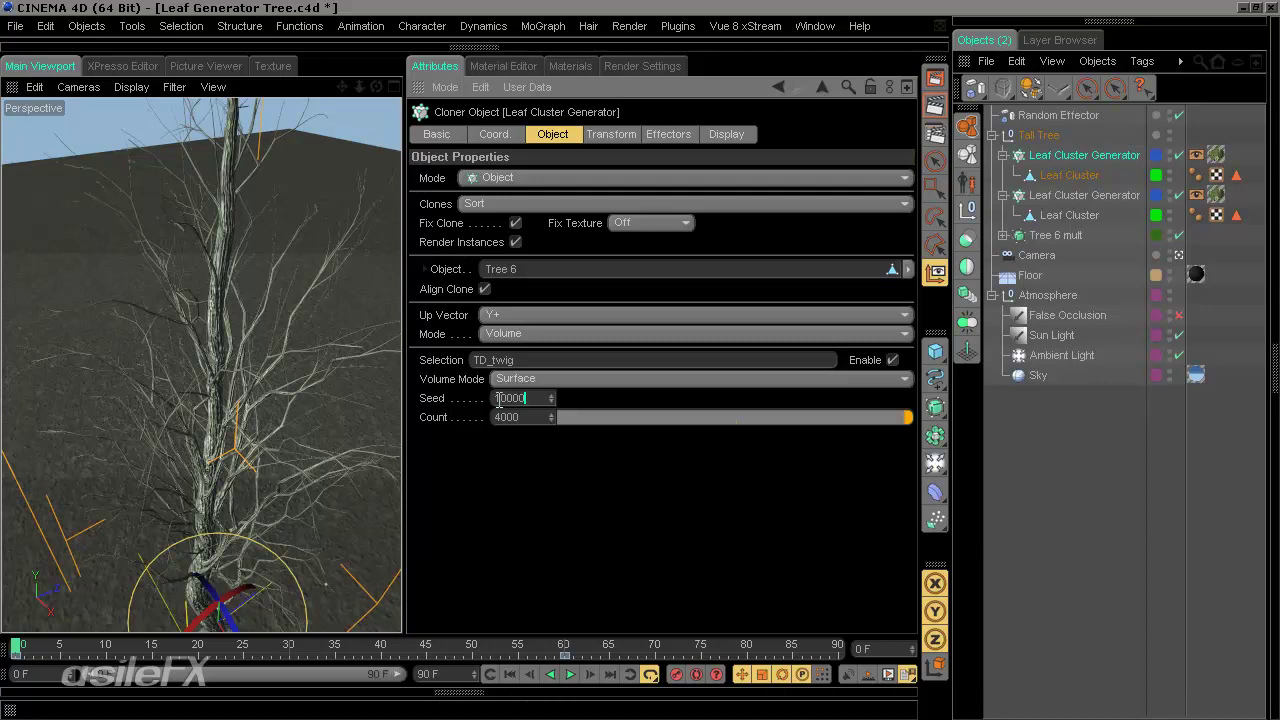
pyautogui.moveTo(499, 400); pyautogui.dragTo(487, 400)
pyautogui.write('2')
pyautogui.press('Return')
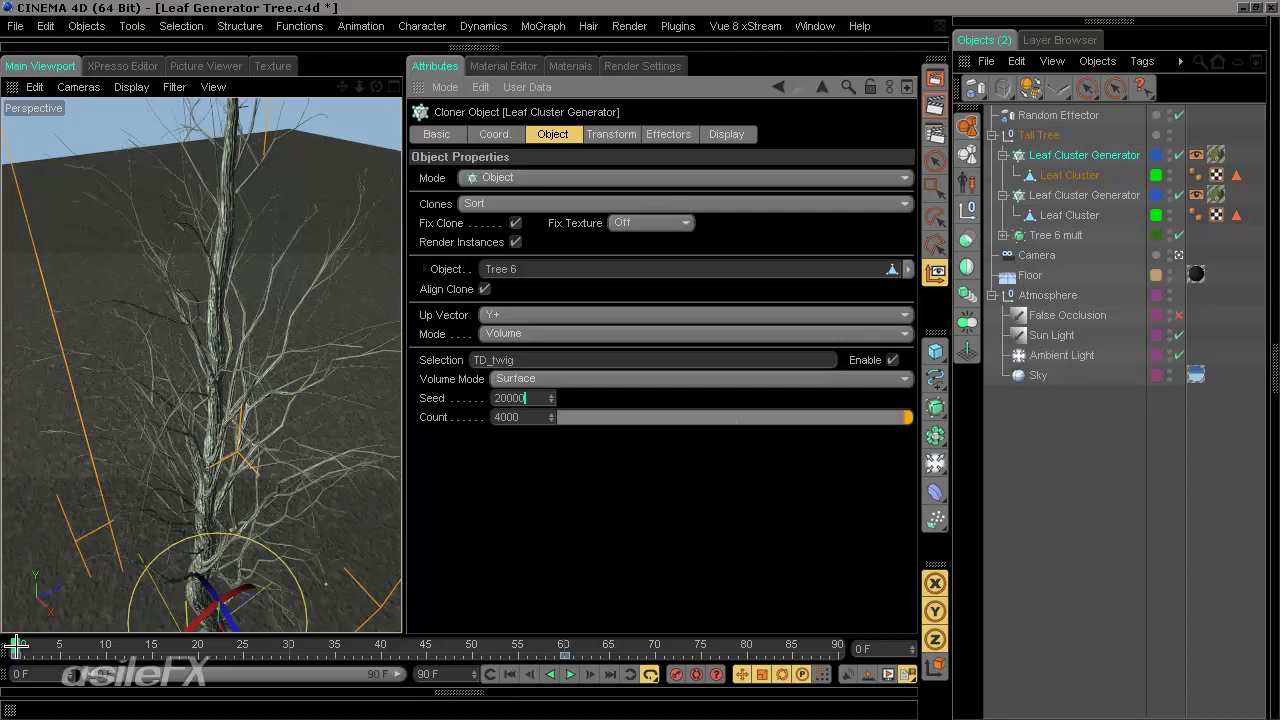
pyautogui.moveTo(17, 645)
pyautogui.mouseDown()
pyautogui.moveTo(708, 601)
pyautogui.moveTo(820, 580)
pyautogui.moveTo(17, 645)
pyautogui.mouseUp()
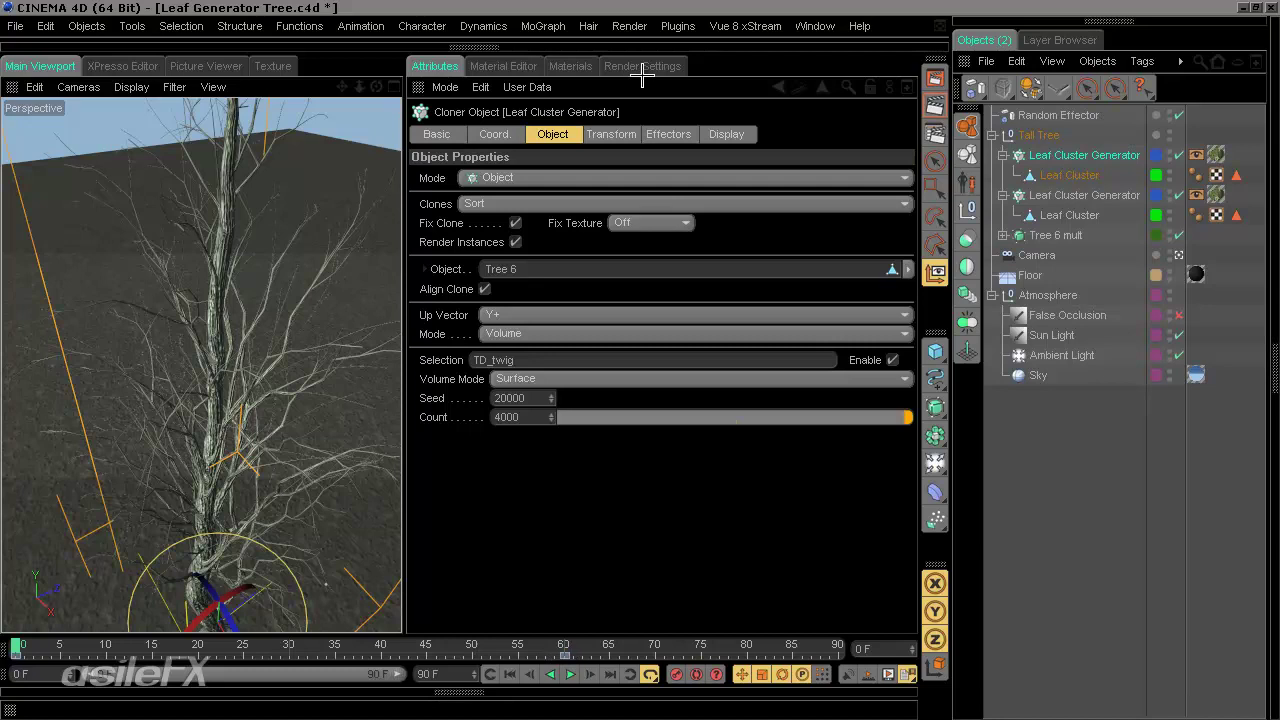
# - Move the duplicate generator's keyframes to frame 19 and about frame 71, and scrub from the start to check the staggered growth
pyautogui.click(611, 134)
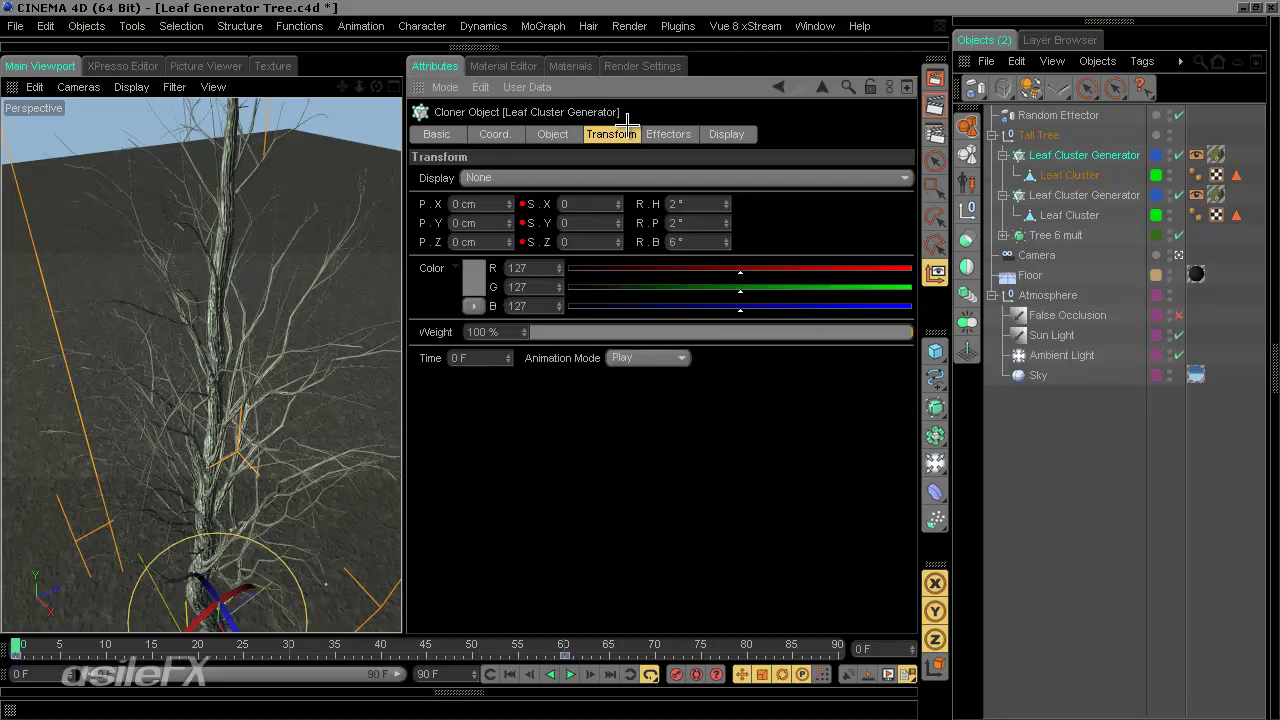
pyautogui.click(567, 656)
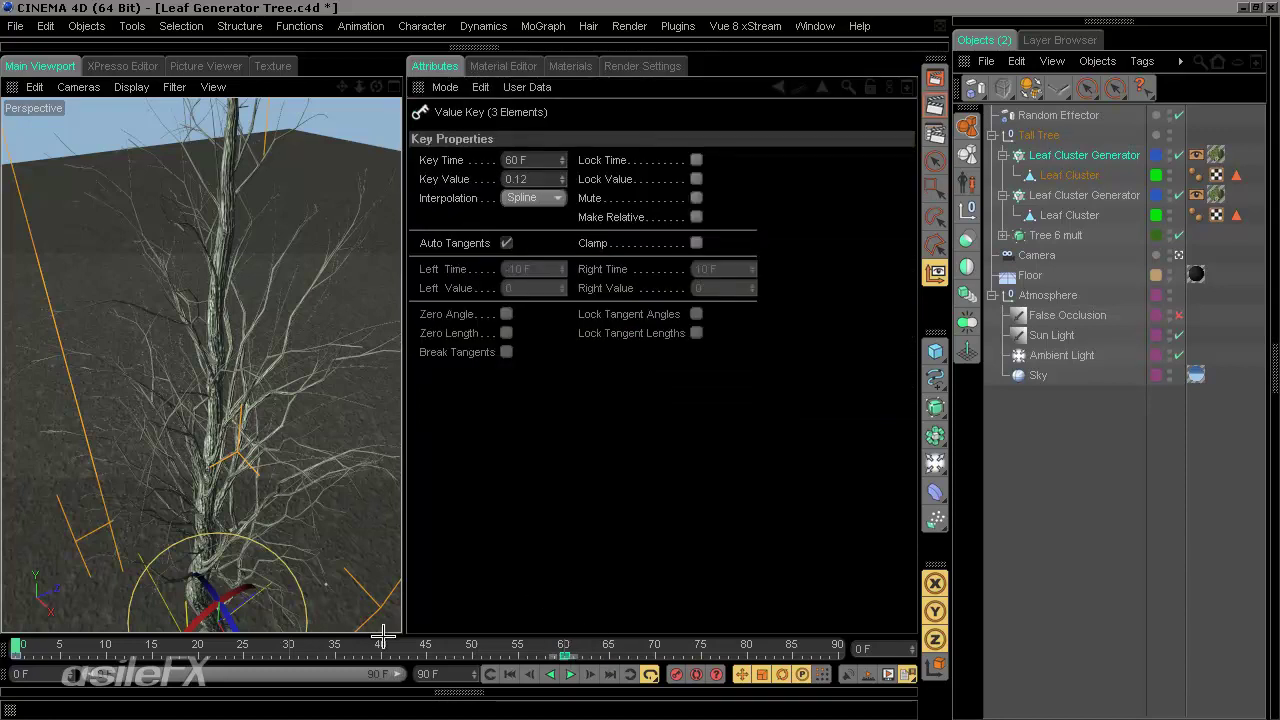
pyautogui.click(609, 648)
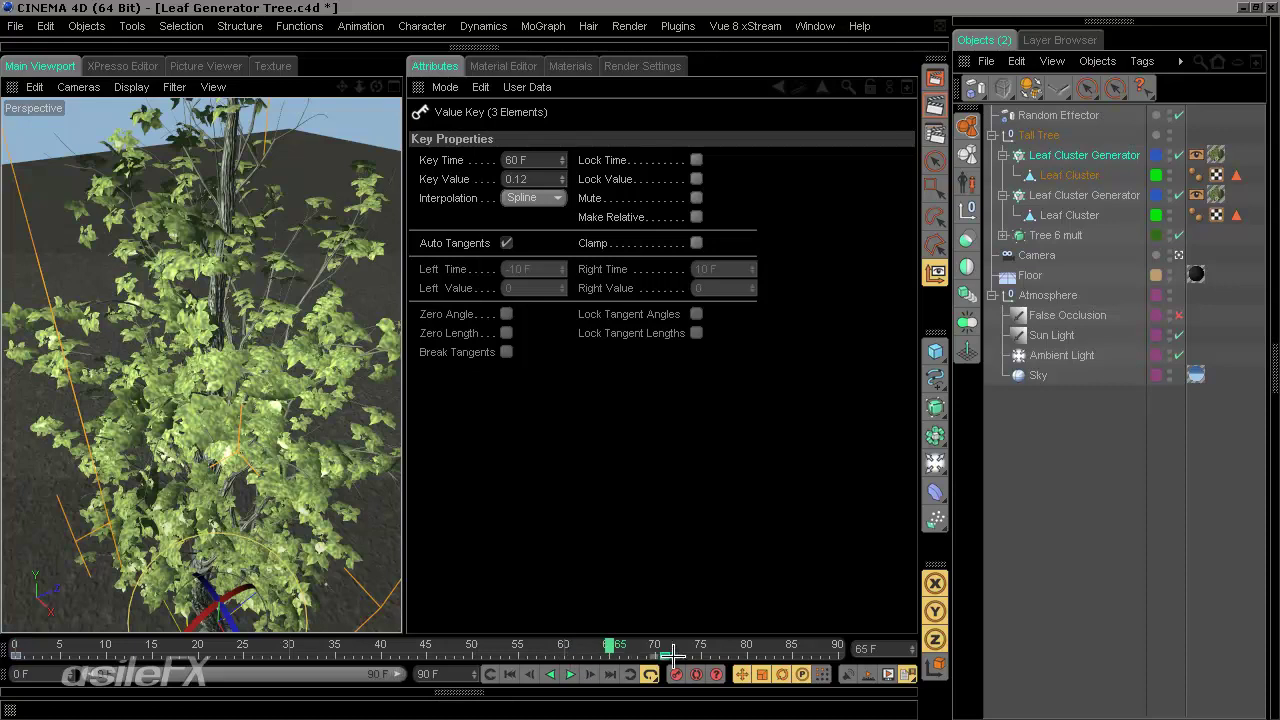
pyautogui.moveTo(674, 655); pyautogui.dragTo(667, 655)
pyautogui.moveTo(10, 653); pyautogui.dragTo(16, 655)
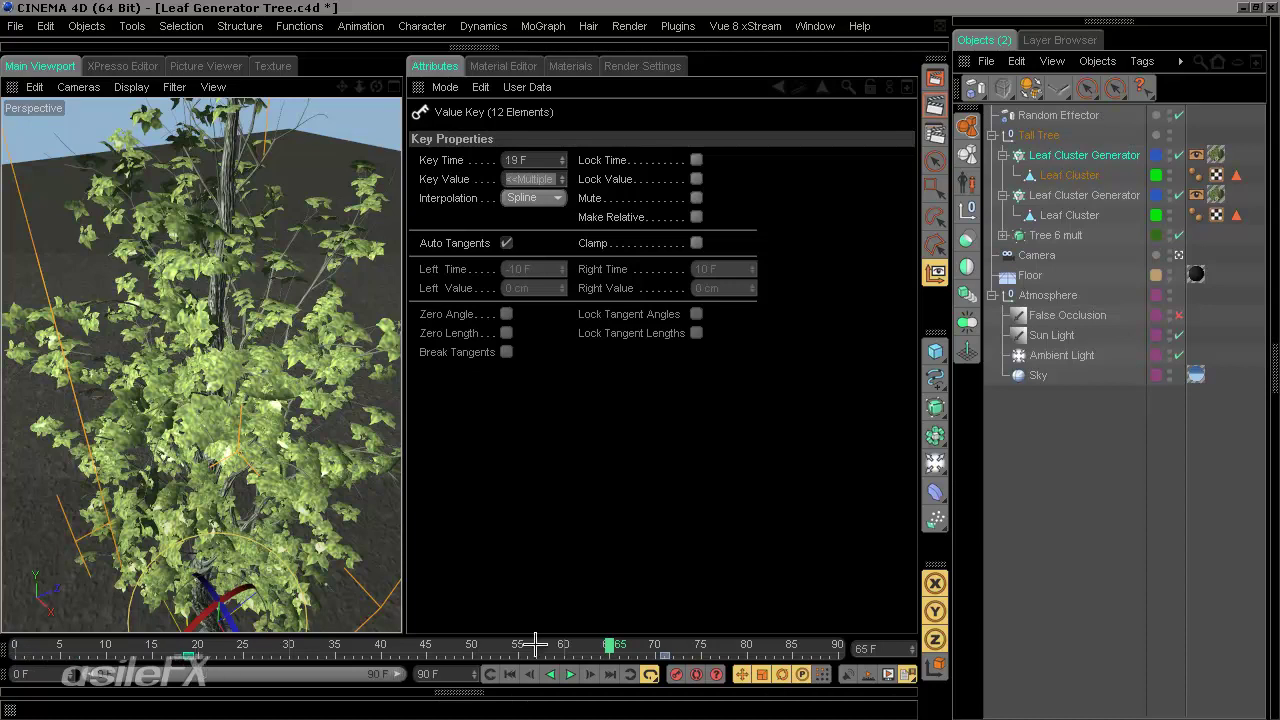
pyautogui.click(510, 674)
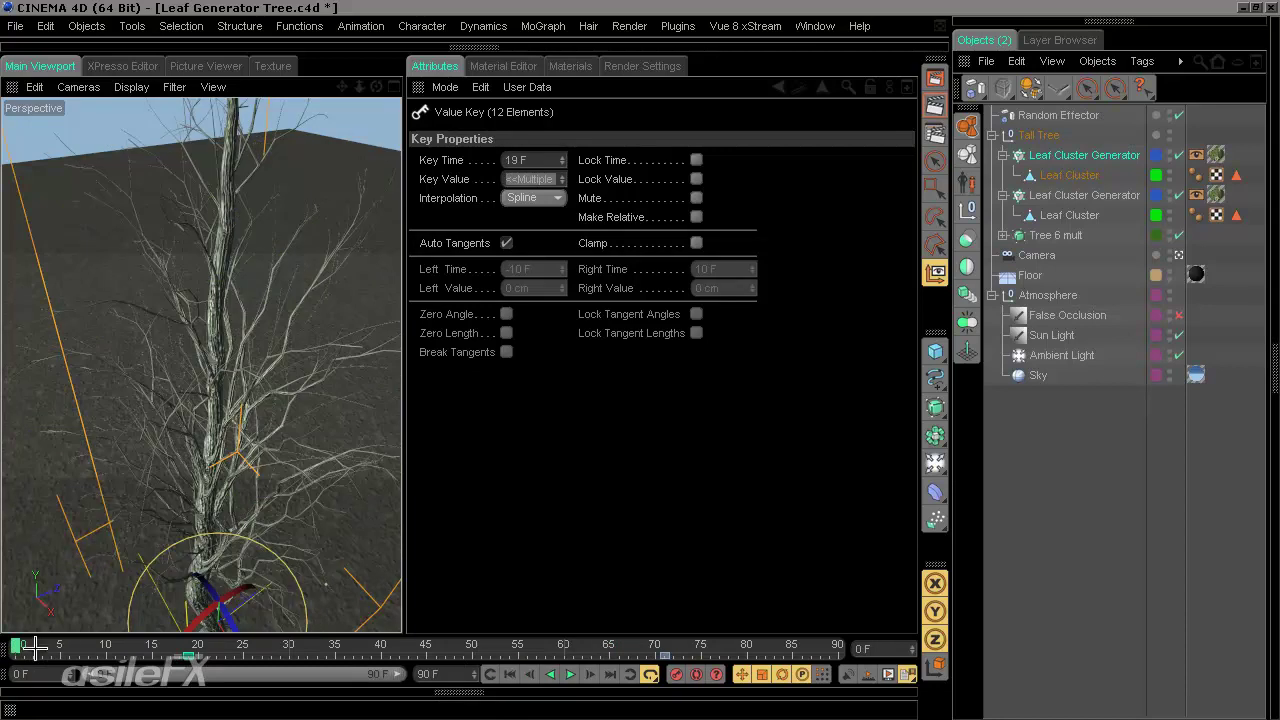
pyautogui.moveTo(18, 645)
pyautogui.mouseDown()
pyautogui.moveTo(814, 606)
pyautogui.moveTo(589, 646)
pyautogui.moveTo(63, 657)
pyautogui.moveTo(118, 666)
pyautogui.moveTo(297, 618)
pyautogui.moveTo(831, 614)
pyautogui.moveTo(749, 637)
pyautogui.moveTo(85, 676)
pyautogui.moveTo(148, 657)
pyautogui.moveTo(569, 643)
pyautogui.moveTo(16, 648)
pyautogui.mouseUp()
# - Expand the Tree 6 mult hierarchy and widen the object list to expose Tree 6's polygon selection tags
pyautogui.click(1003, 235)
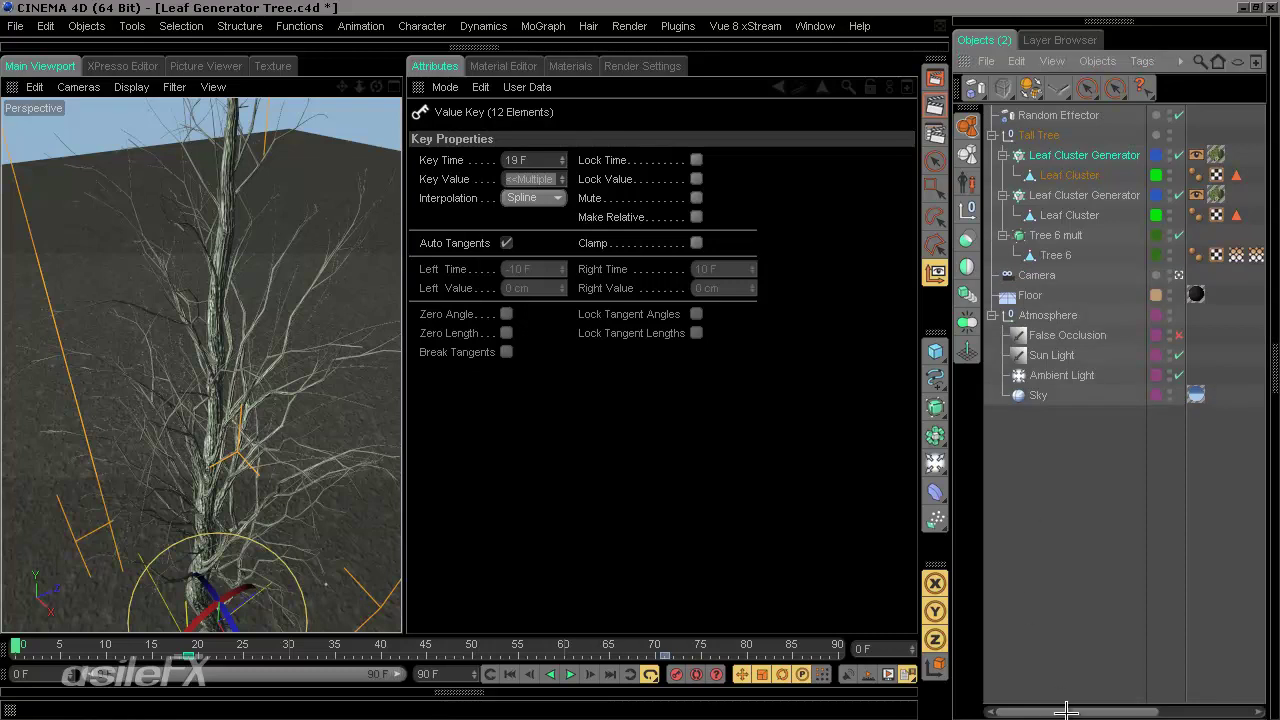
pyautogui.moveTo(1066, 710); pyautogui.dragTo(1168, 694)
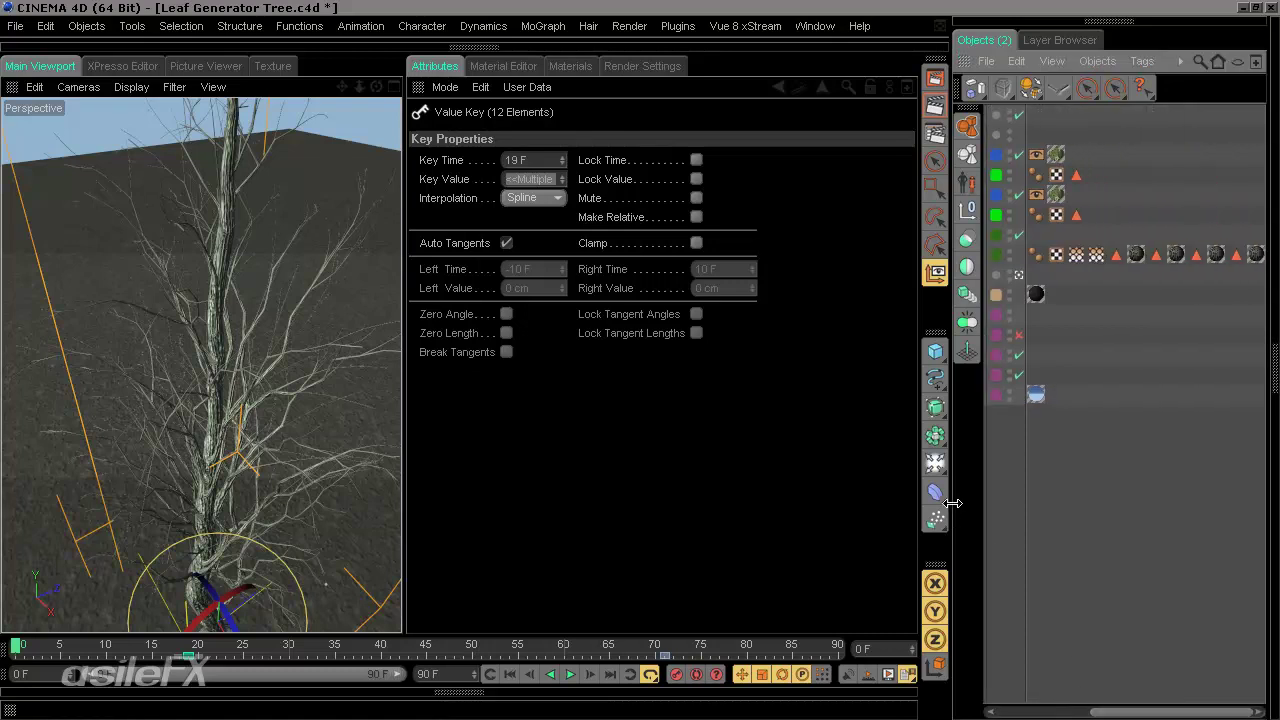
pyautogui.moveTo(952, 503); pyautogui.dragTo(838, 502)
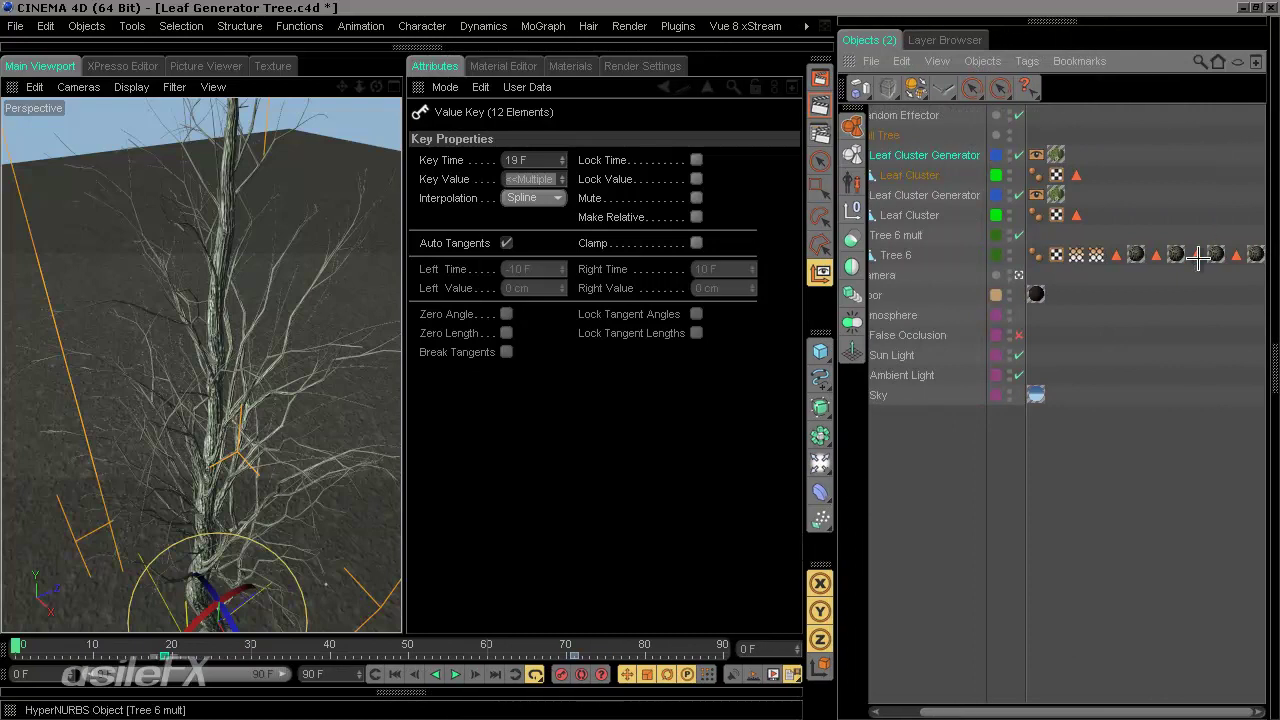
# - Restrict the original Leaf Cluster Generator's clones to Tree 6's TD_branch polygon selection
pyautogui.click(944, 155)
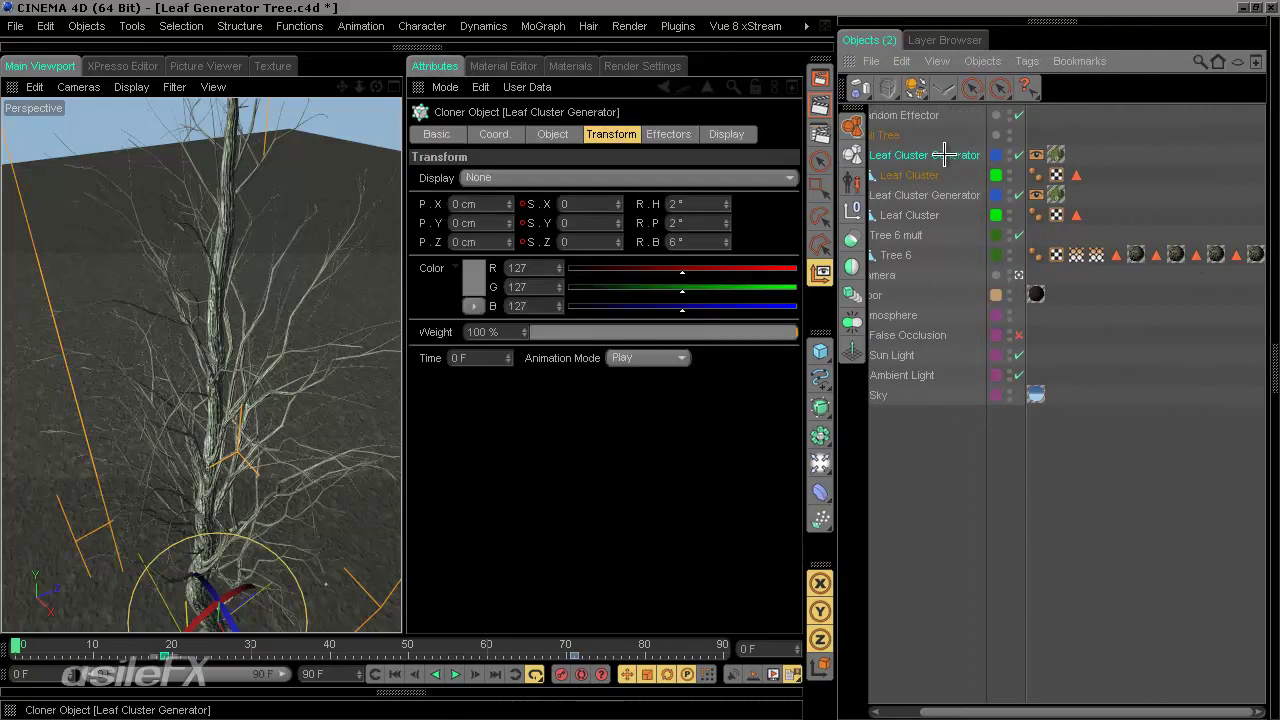
pyautogui.click(552, 134)
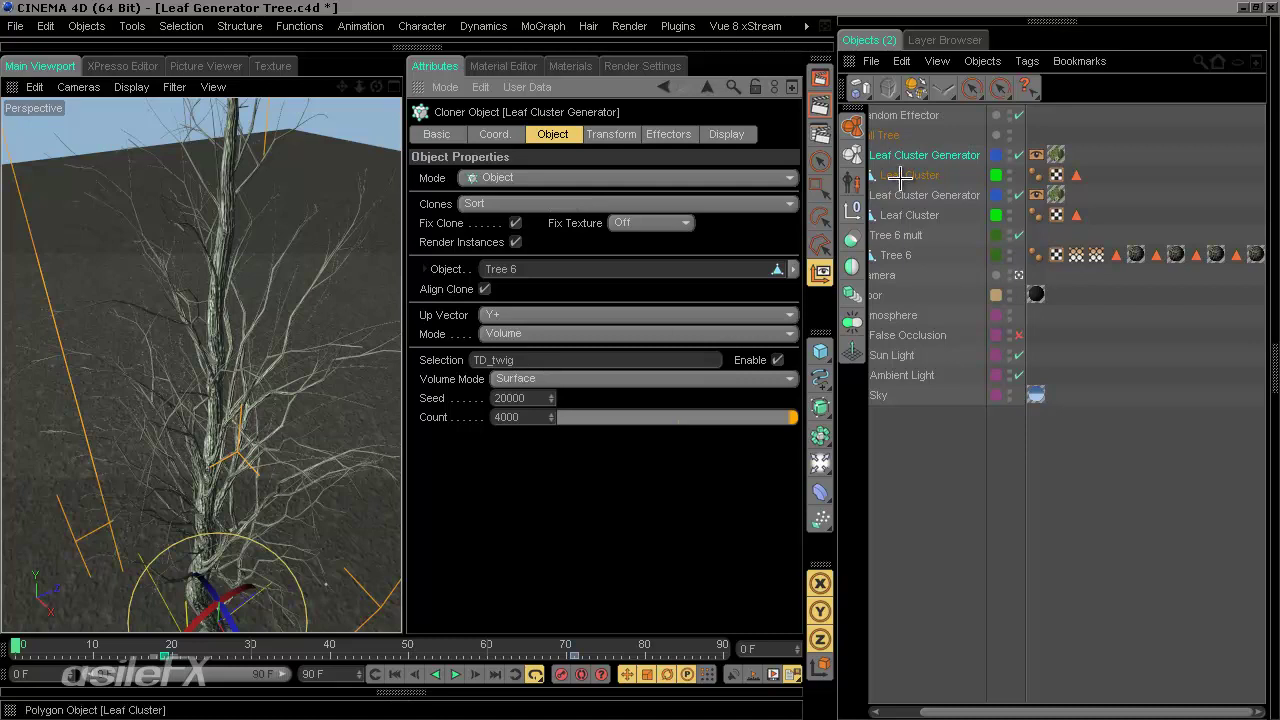
pyautogui.click(920, 215)
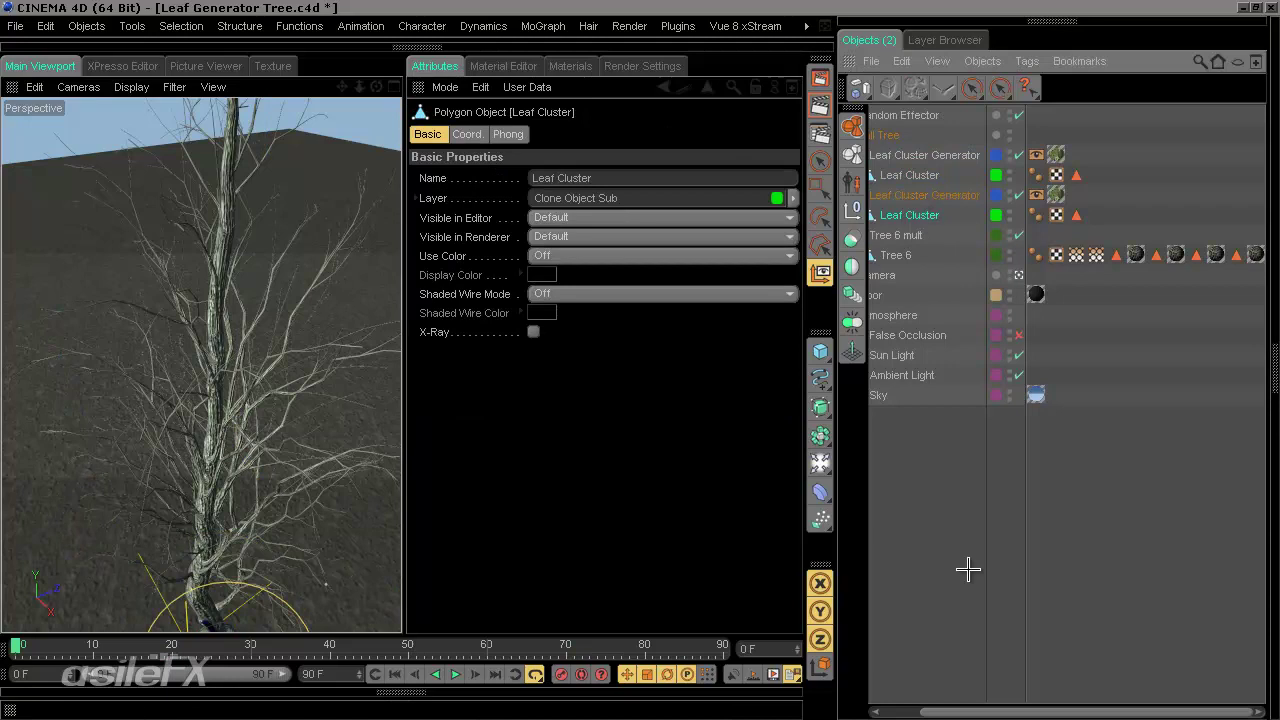
pyautogui.moveTo(966, 704); pyautogui.dragTo(921, 704)
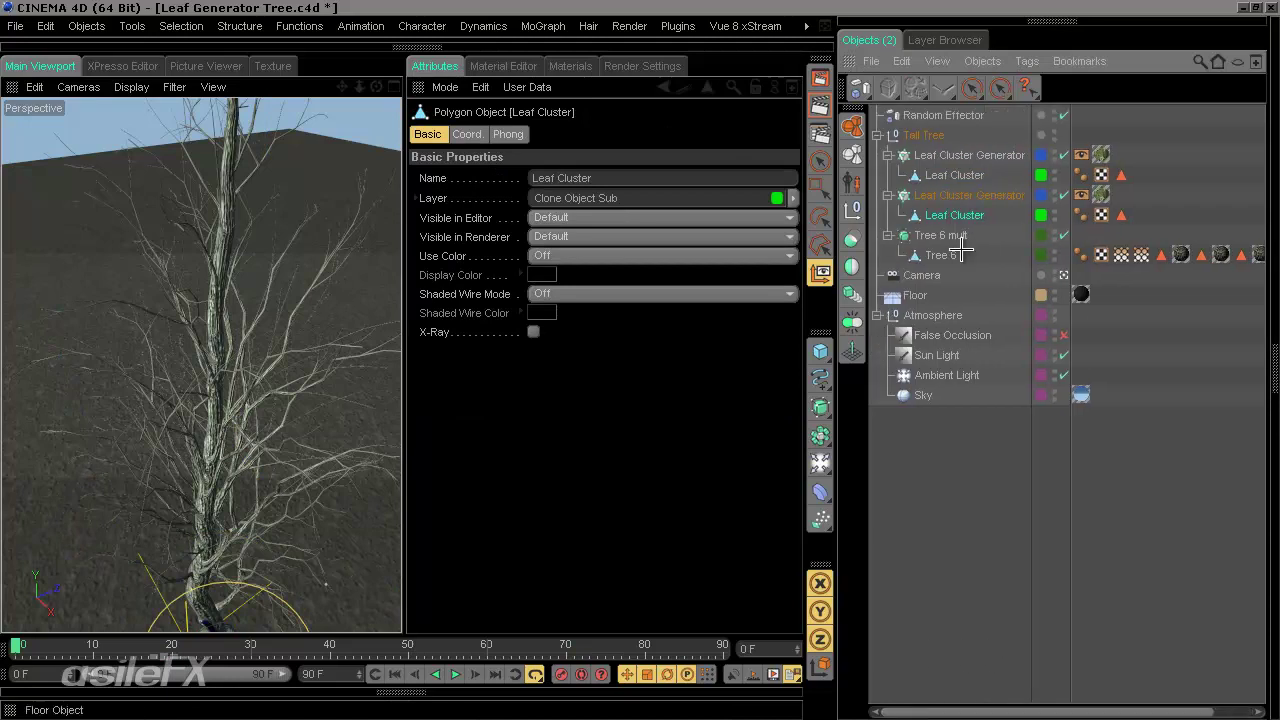
pyautogui.click(948, 194)
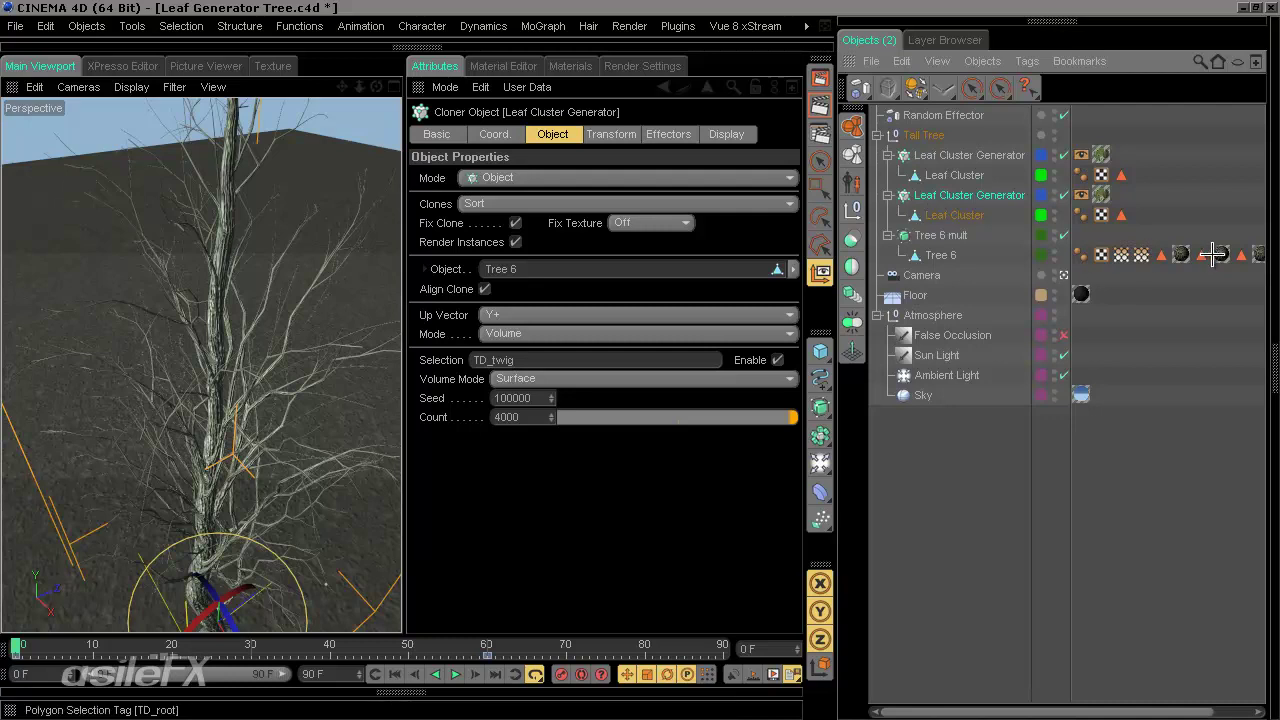
pyautogui.moveTo(1123, 712)
pyautogui.mouseDown()
pyautogui.moveTo(1167, 712)
pyautogui.moveTo(1105, 712)
pyautogui.mouseUp()
pyautogui.moveTo(1165, 254); pyautogui.dragTo(566, 354)
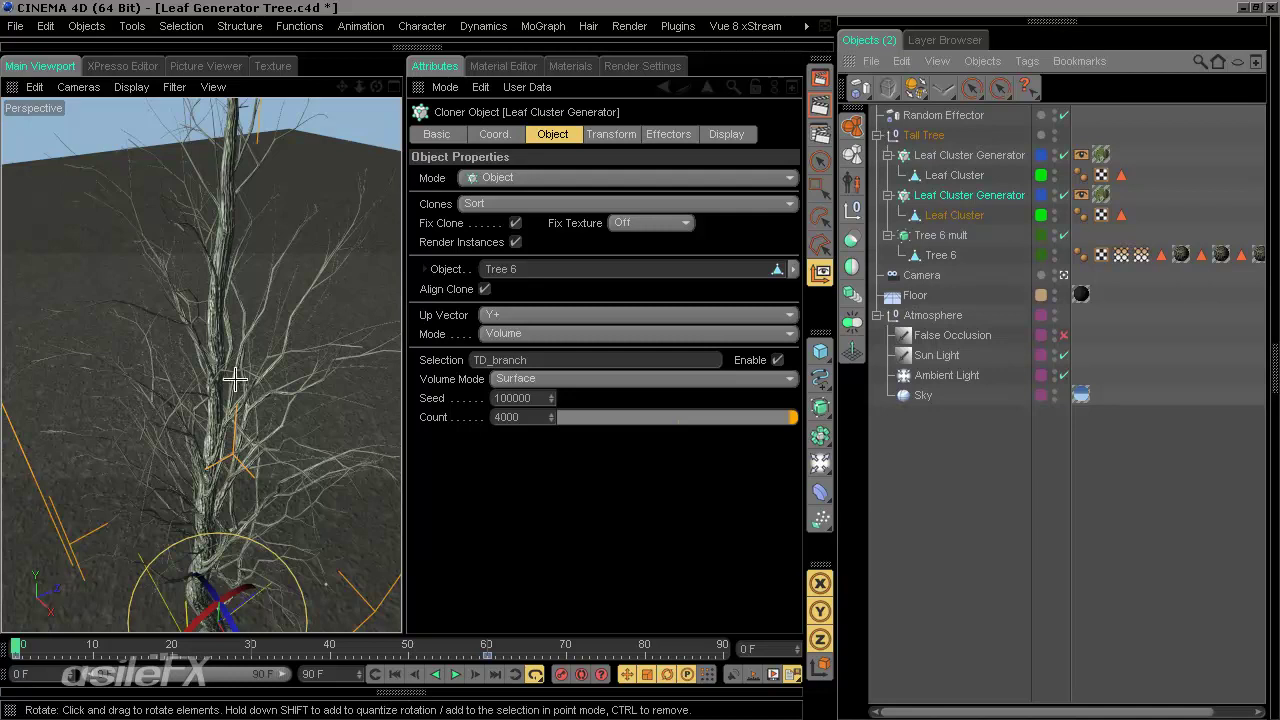
# - Scrub the timeline to frame 75, inspect the leaves around the tree, and return to frame 0
pyautogui.moveTo(18, 643); pyautogui.dragTo(606, 589)
pyautogui.keyDown('alt'); pyautogui.moveTo(309, 406); pyautogui.dragTo(380, 370); pyautogui.keyUp('alt')
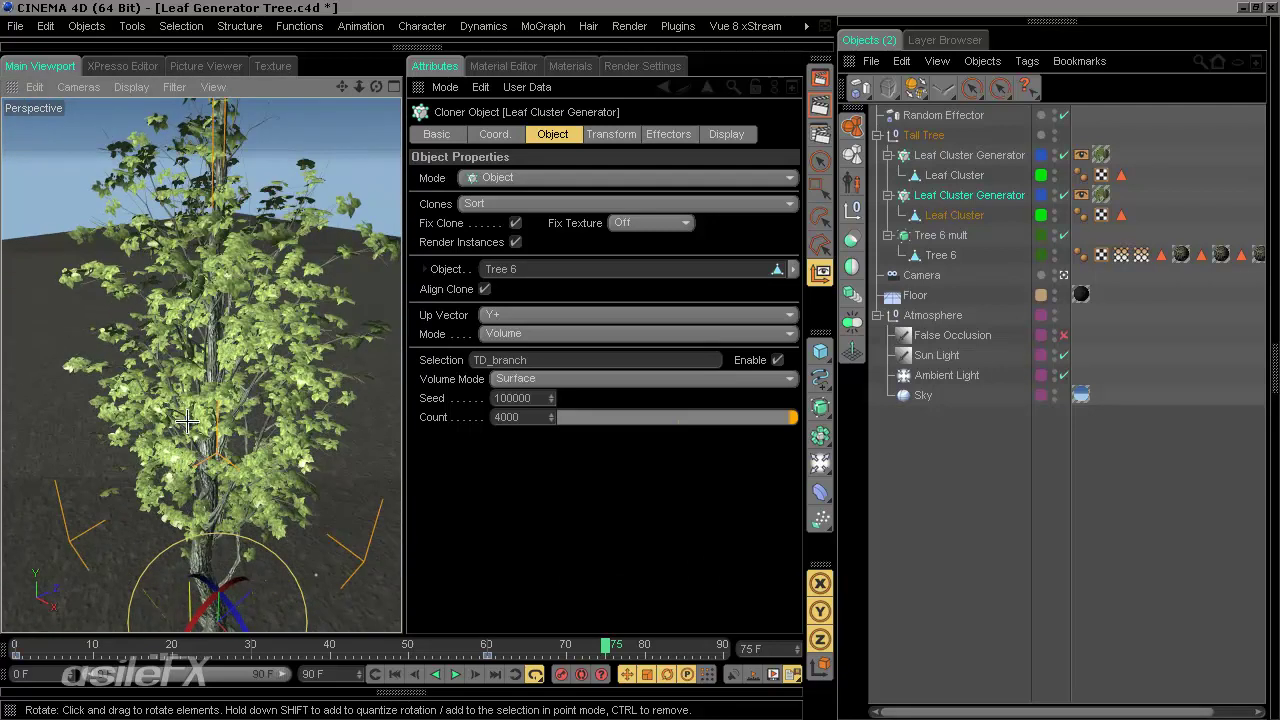
pyautogui.click(400, 673)
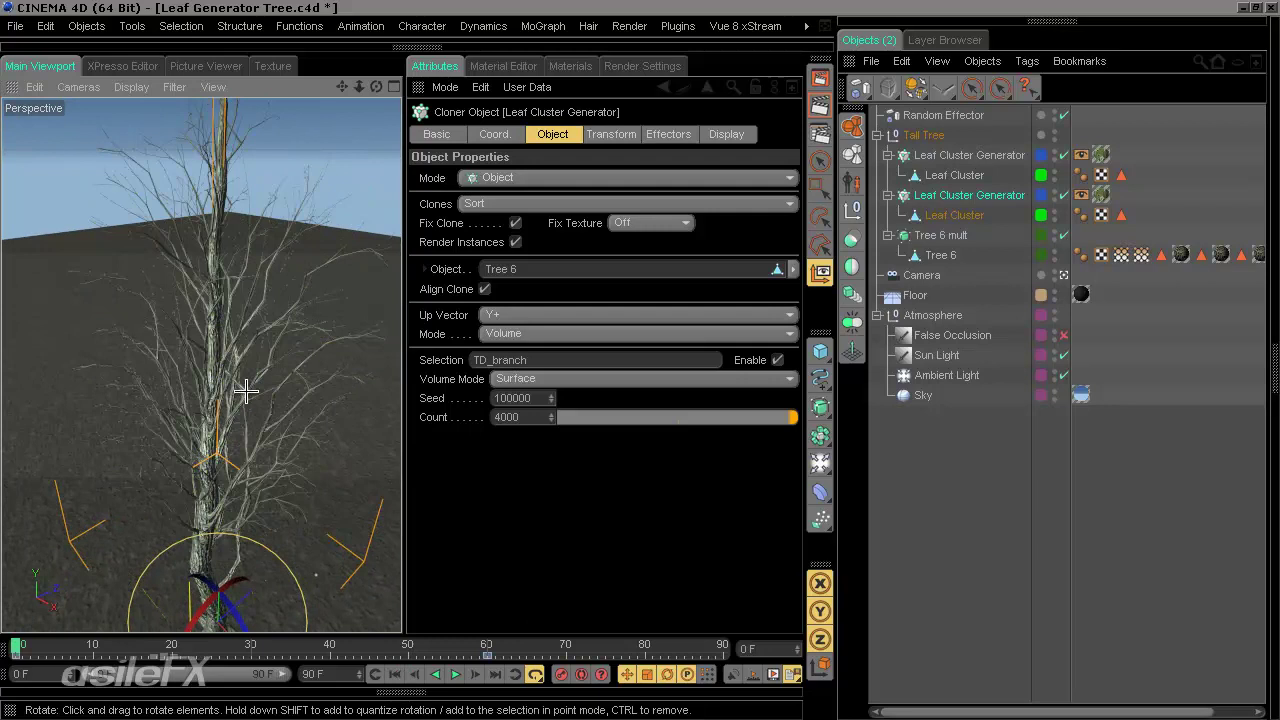
pyautogui.scroll(2, 247, 391)
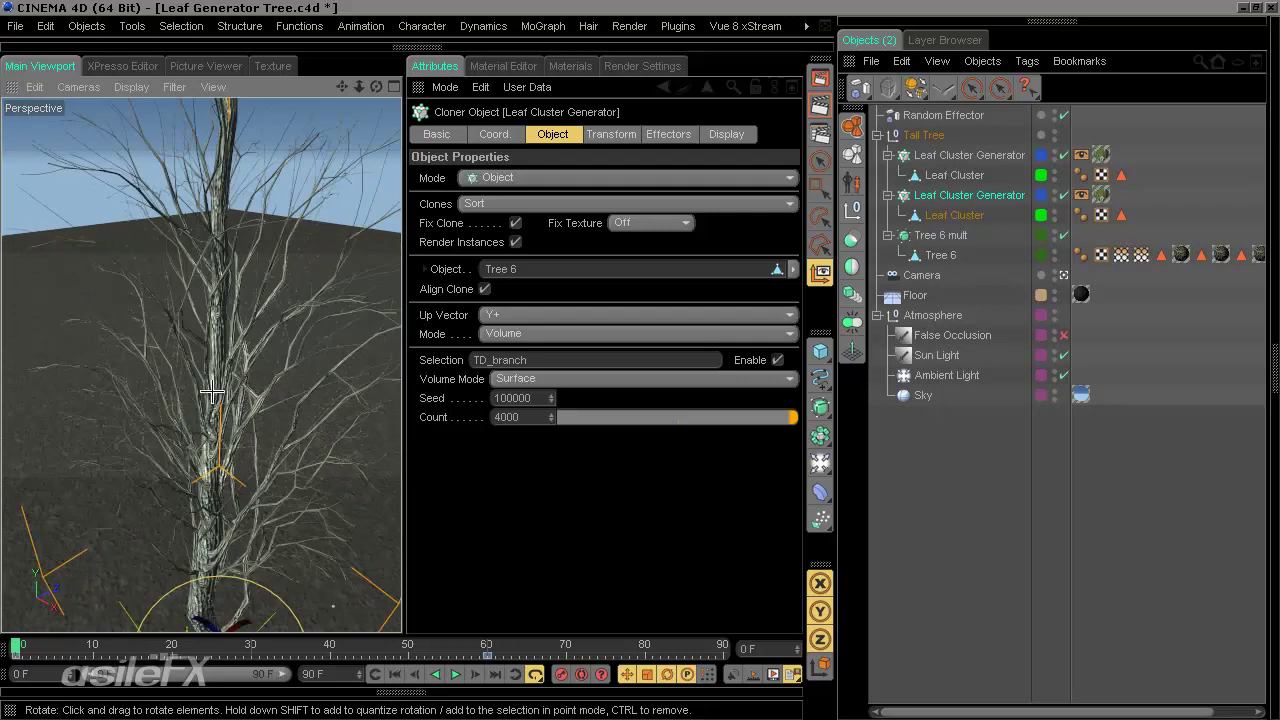
# - Move the duplicate generator's keyframes to about frames 30 and 87, and scrub the timeline to check the growth
pyautogui.click(970, 156)
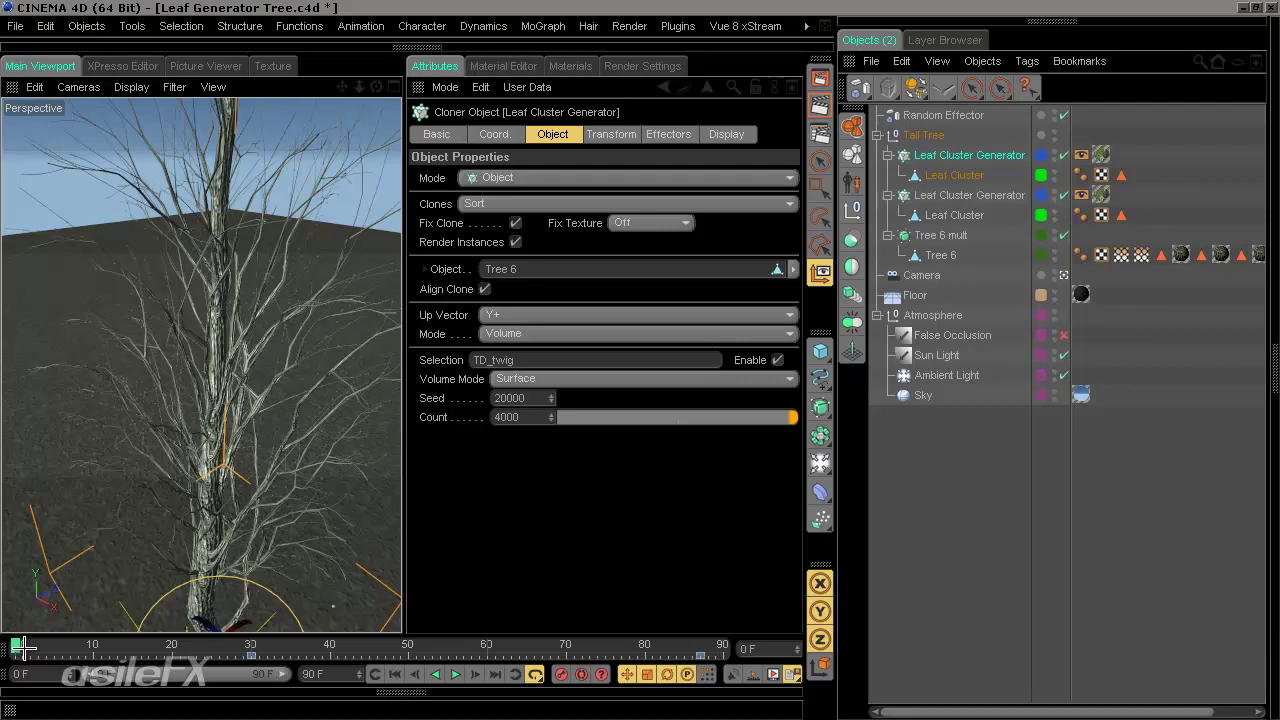
pyautogui.moveTo(22, 645)
pyautogui.mouseDown()
pyautogui.moveTo(230, 638)
pyautogui.moveTo(380, 609)
pyautogui.moveTo(763, 597)
pyautogui.moveTo(235, 645)
pyautogui.moveTo(350, 643)
pyautogui.moveTo(700, 620)
pyautogui.moveTo(30, 645)
pyautogui.moveTo(733, 613)
pyautogui.moveTo(18, 645)
pyautogui.mouseUp()
pyautogui.keyDown('alt'); pyautogui.moveTo(227, 395); pyautogui.dragTo(401, 357); pyautogui.keyUp('alt')
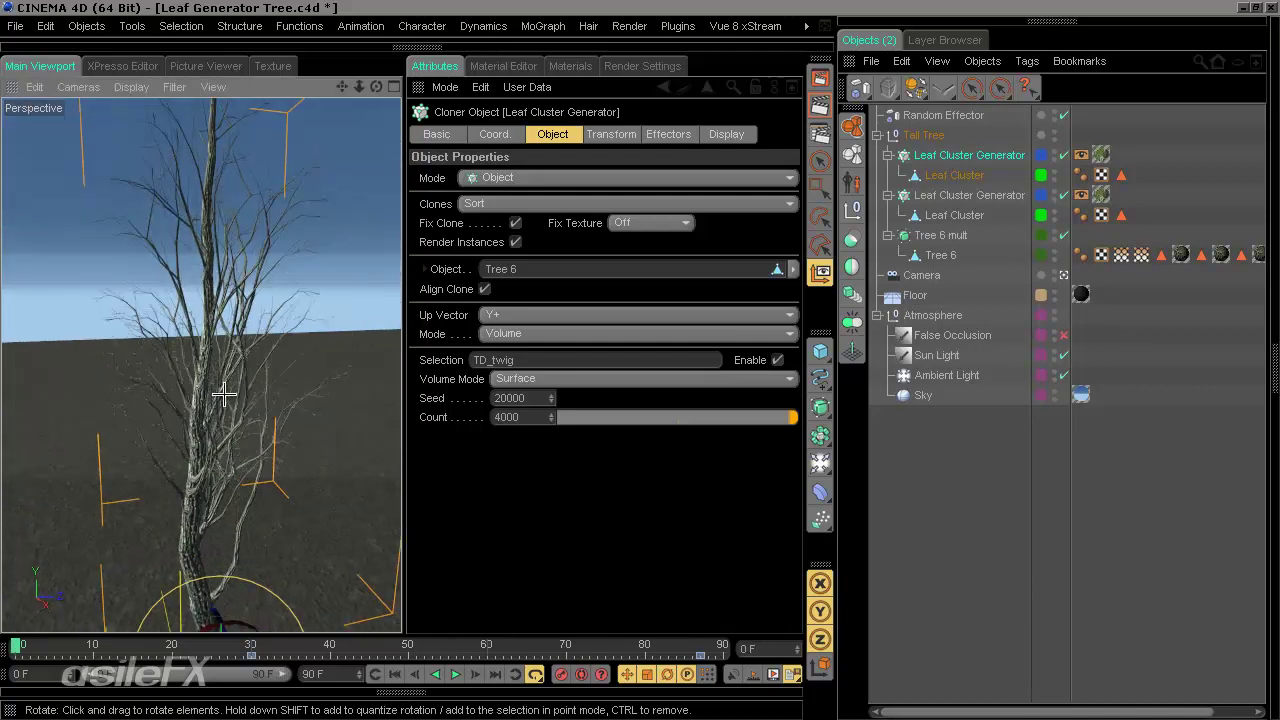
# - Play the leaf growth animation in a close-up of the branches and return to frame 0
pyautogui.scroll(5, 227, 394)
pyautogui.press('F8')
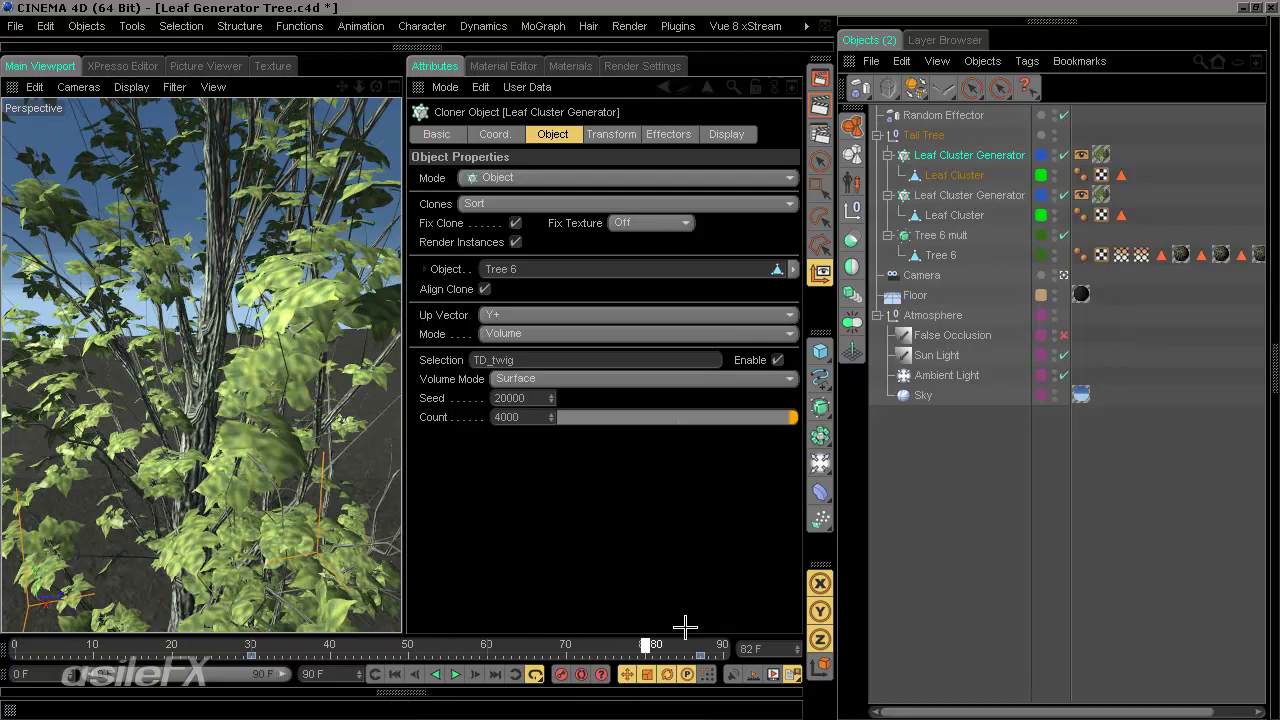
pyautogui.click(395, 674)
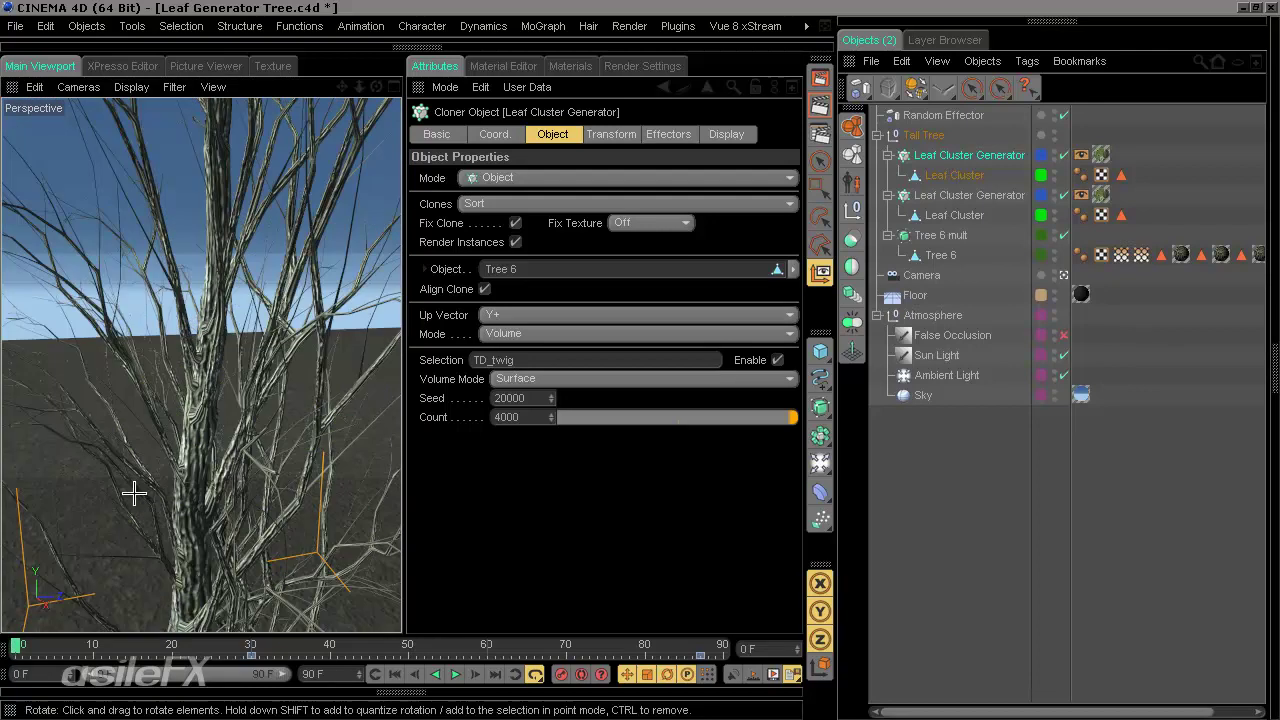
# - Set the duplicate Leaf Cluster Generator's clone count to 6000
pyautogui.scroll(-4, 140, 488)
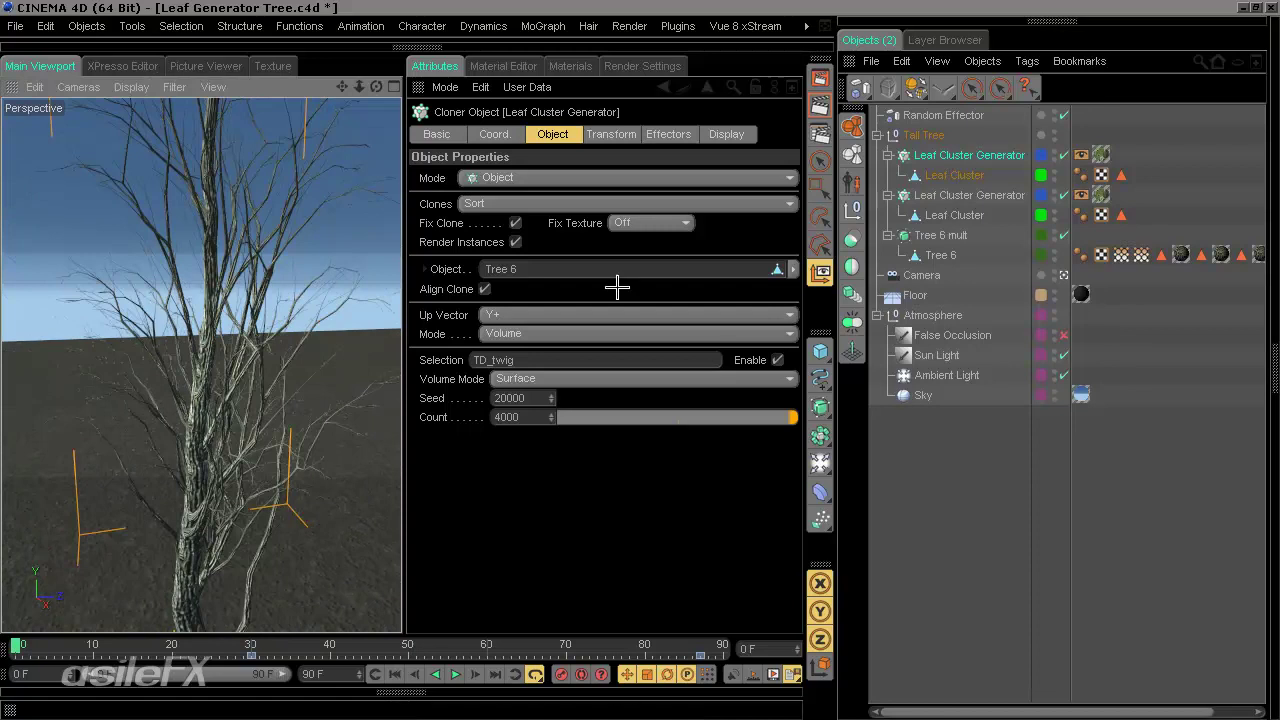
pyautogui.click(539, 413)
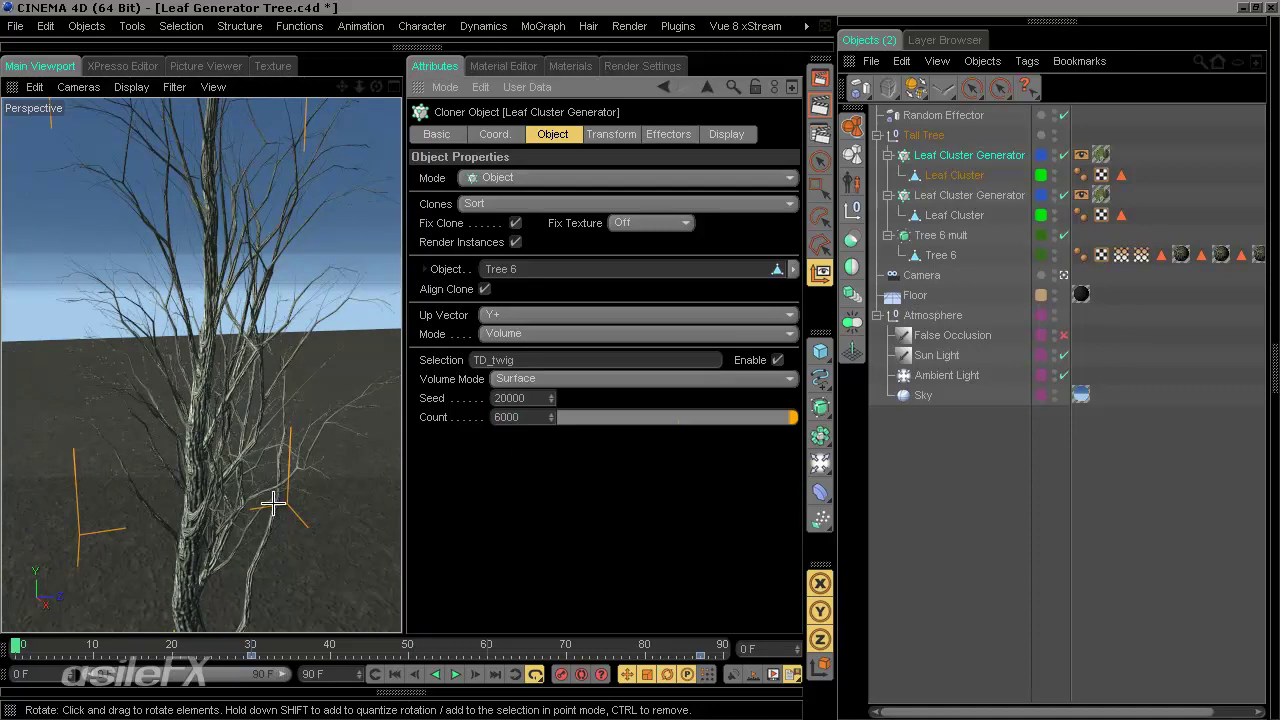
# - Enlarge the viewport, scrub the timeline to frame 25 to check the leaf growth, and return to frame 0
pyautogui.moveTo(406, 85); pyautogui.dragTo(853, 77)
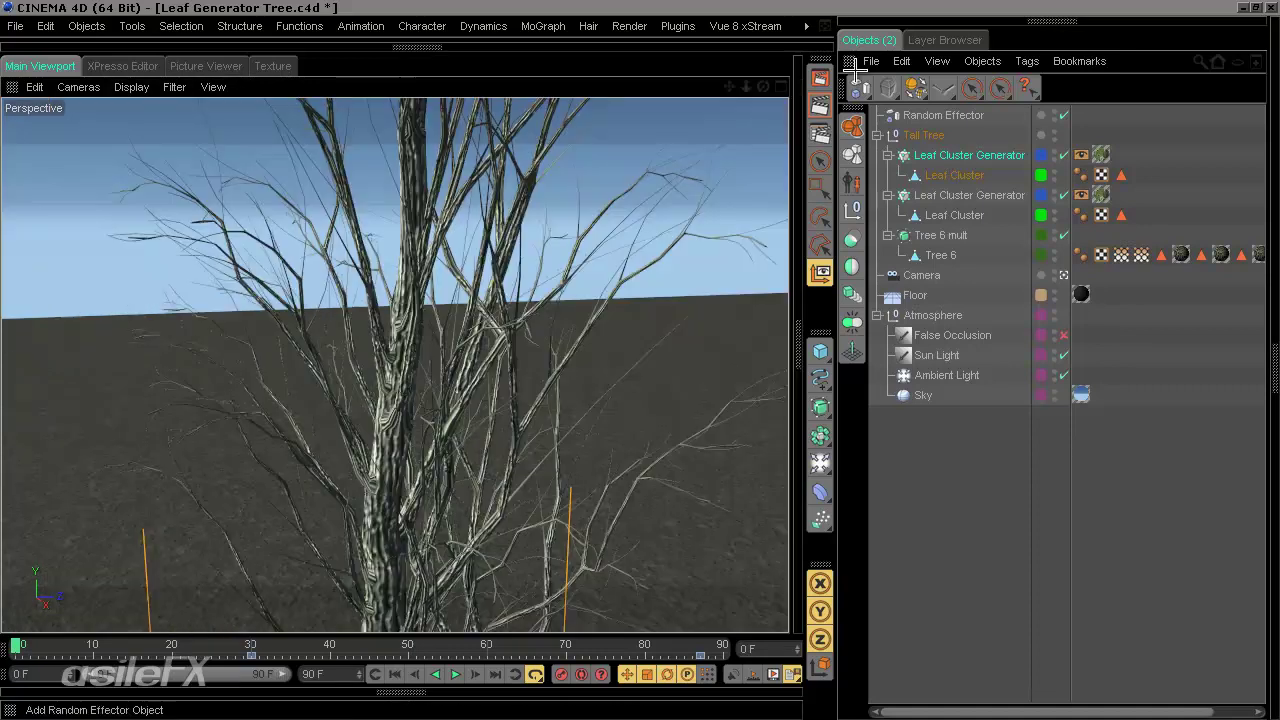
pyautogui.click(854, 65)
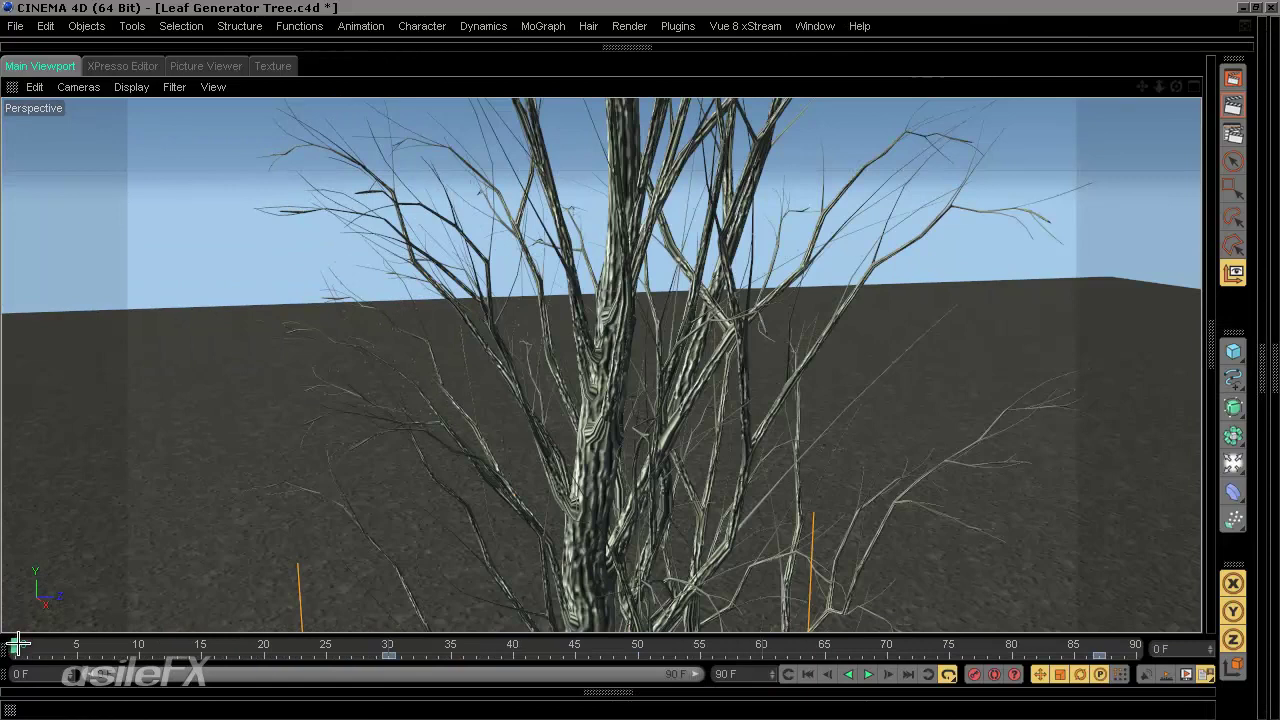
pyautogui.moveTo(18, 645); pyautogui.dragTo(329, 620)
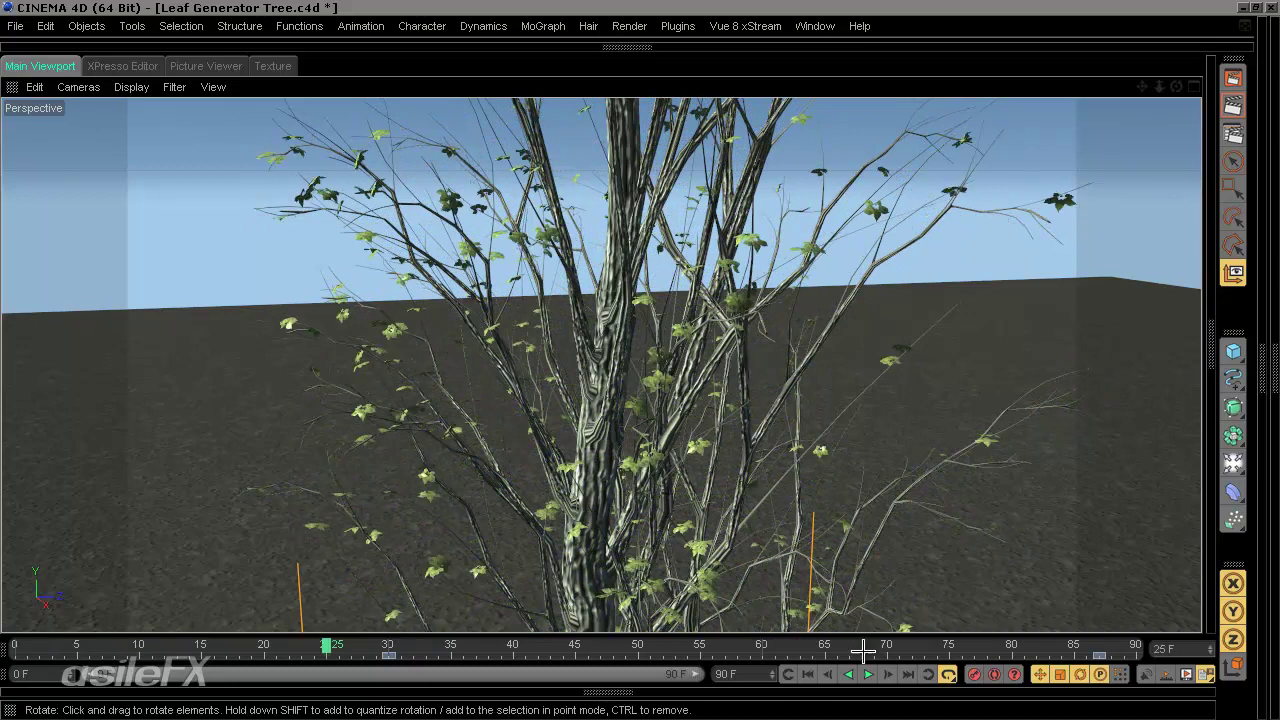
pyautogui.click(808, 674)
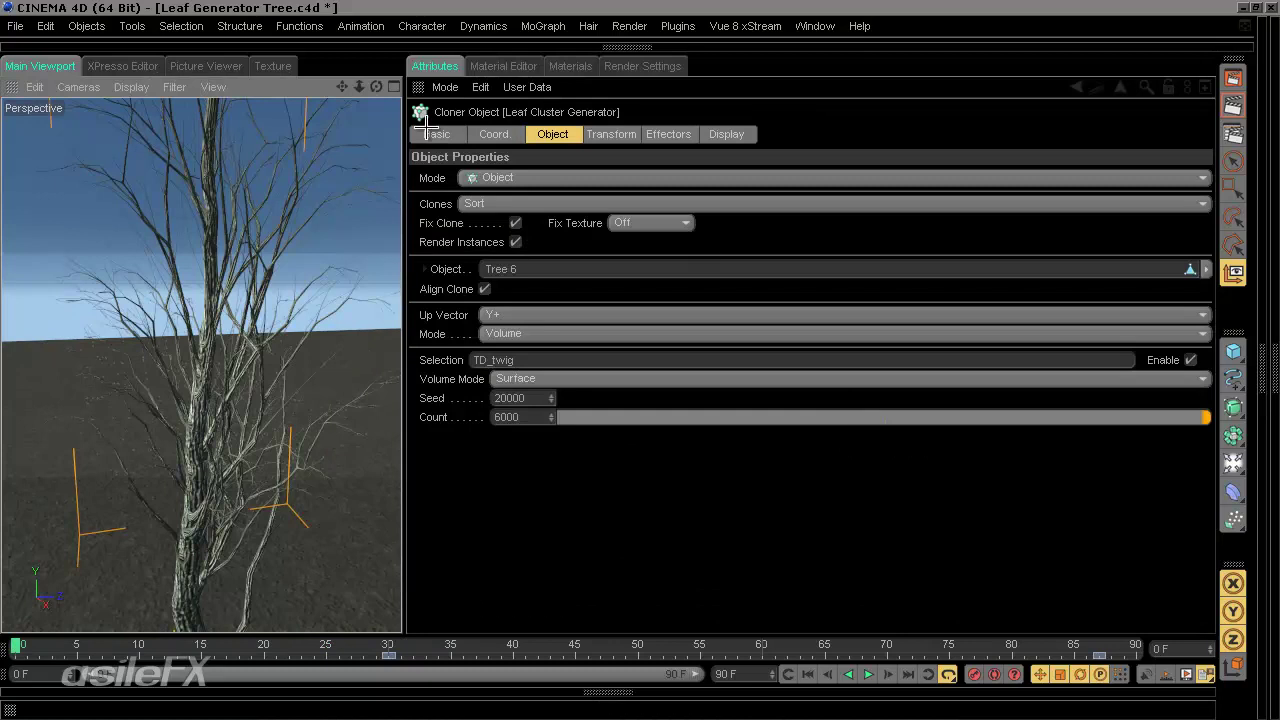
# - Try a seed of 2000 on the TD_twig Leaf Cluster Generator and restore it to 20000
pyautogui.click(1260, 352)
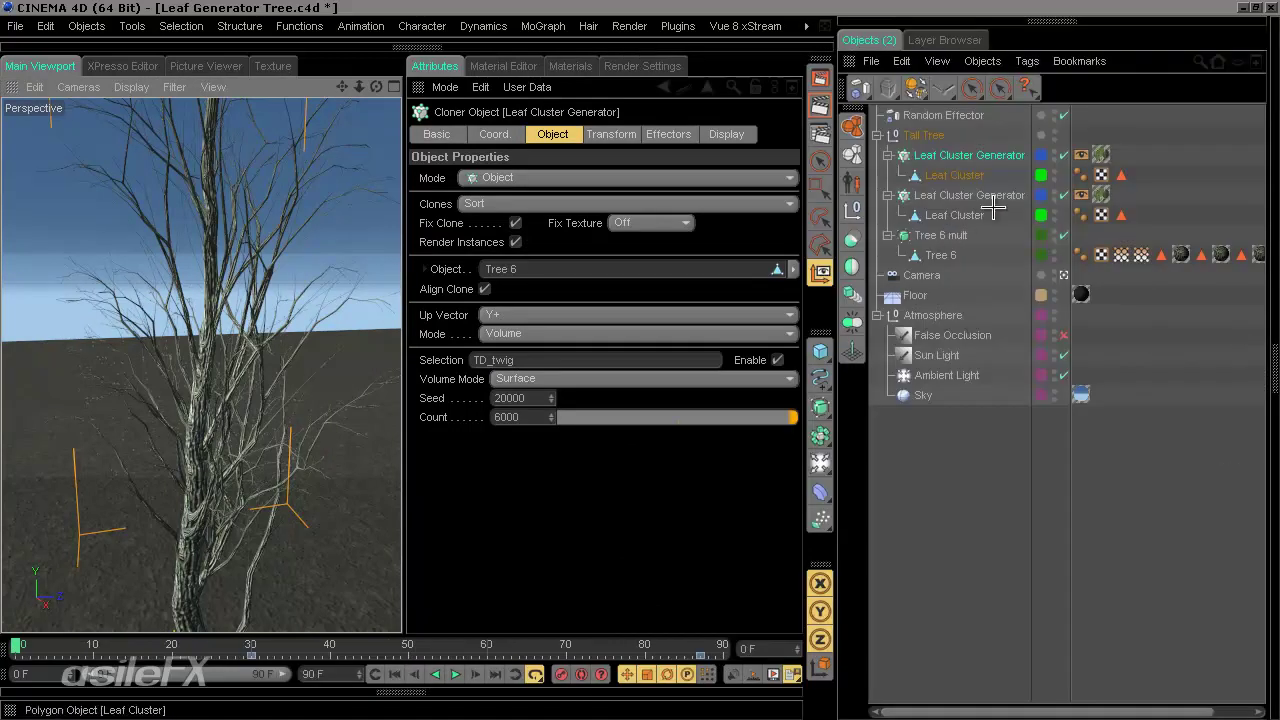
pyautogui.click(978, 195)
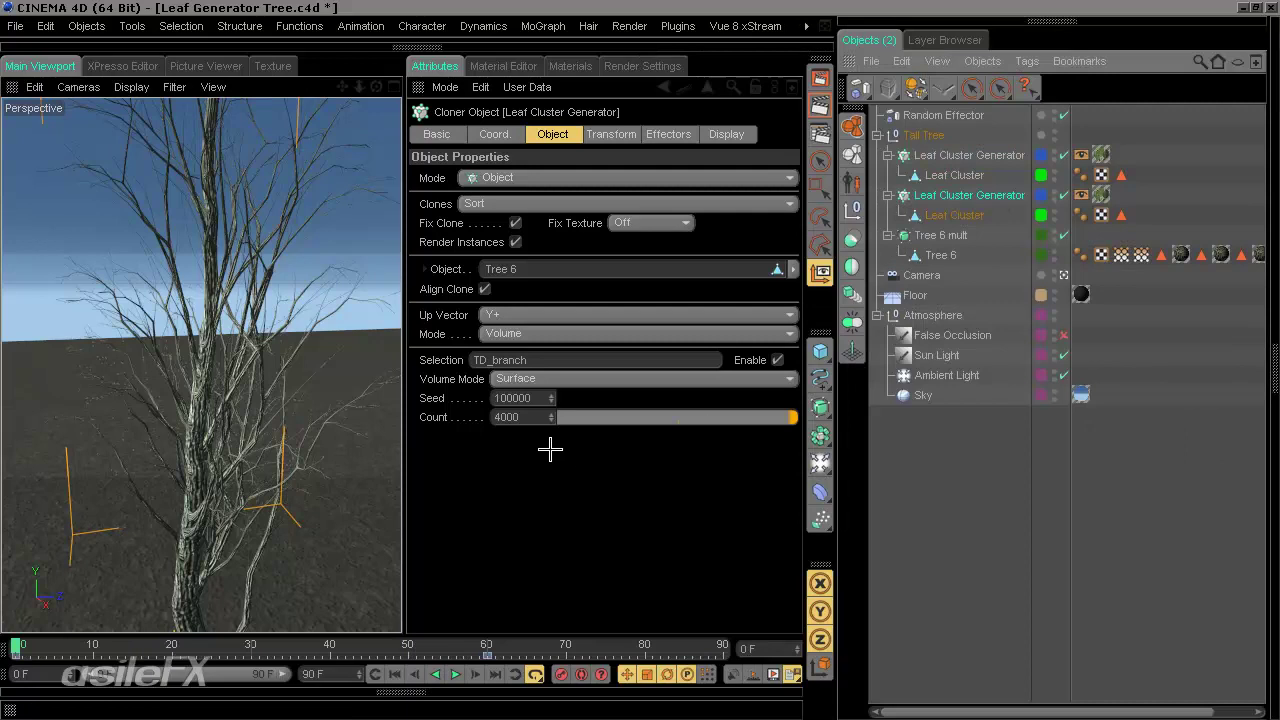
pyautogui.click(538, 399)
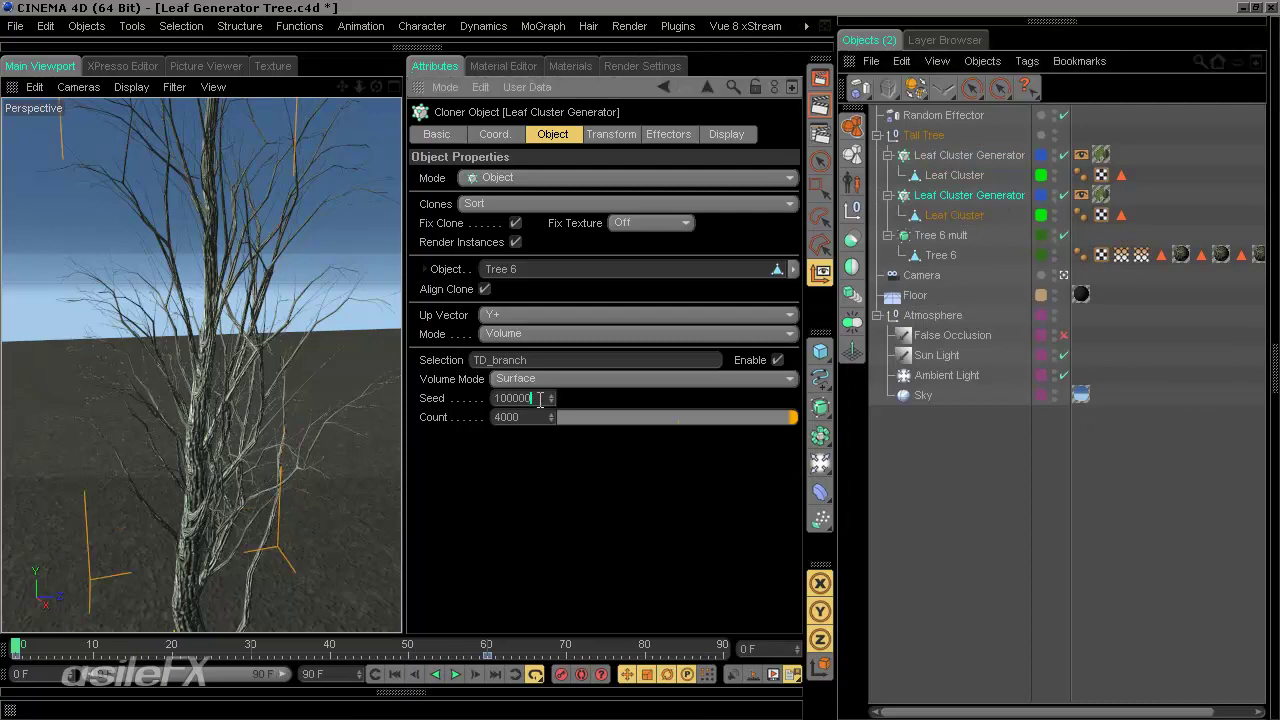
pyautogui.click(969, 155)
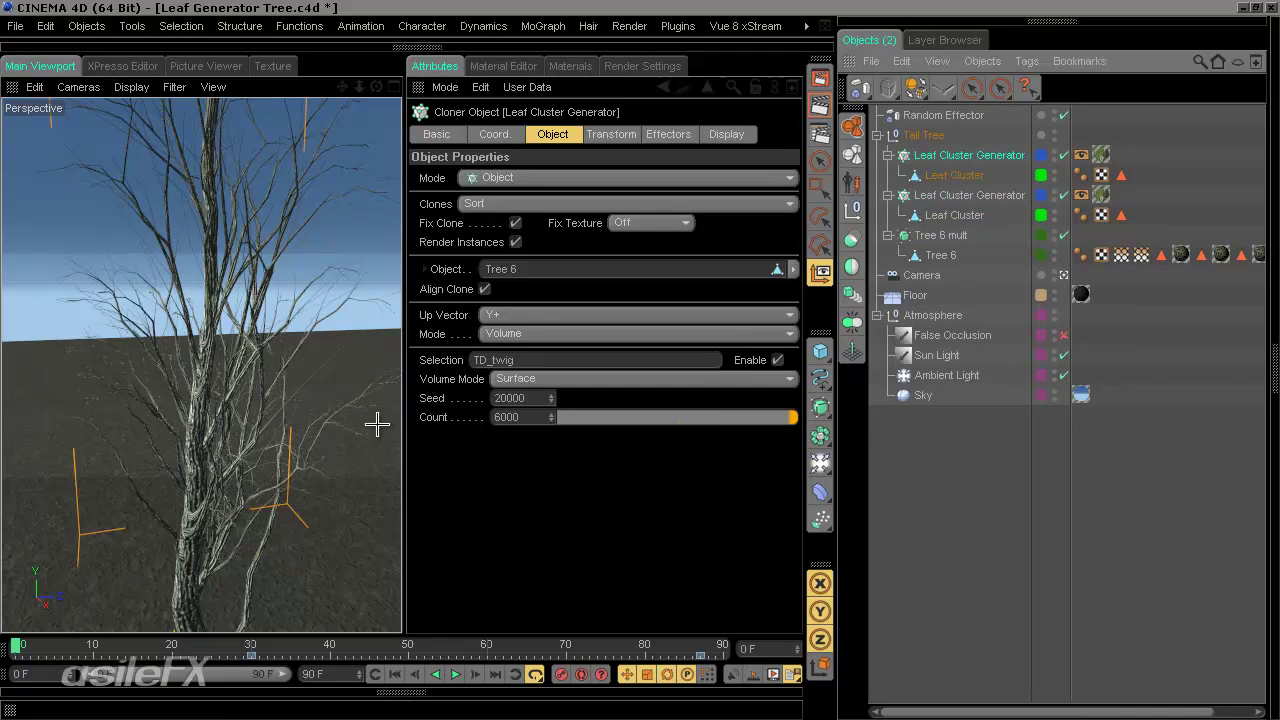
pyautogui.click(529, 399)
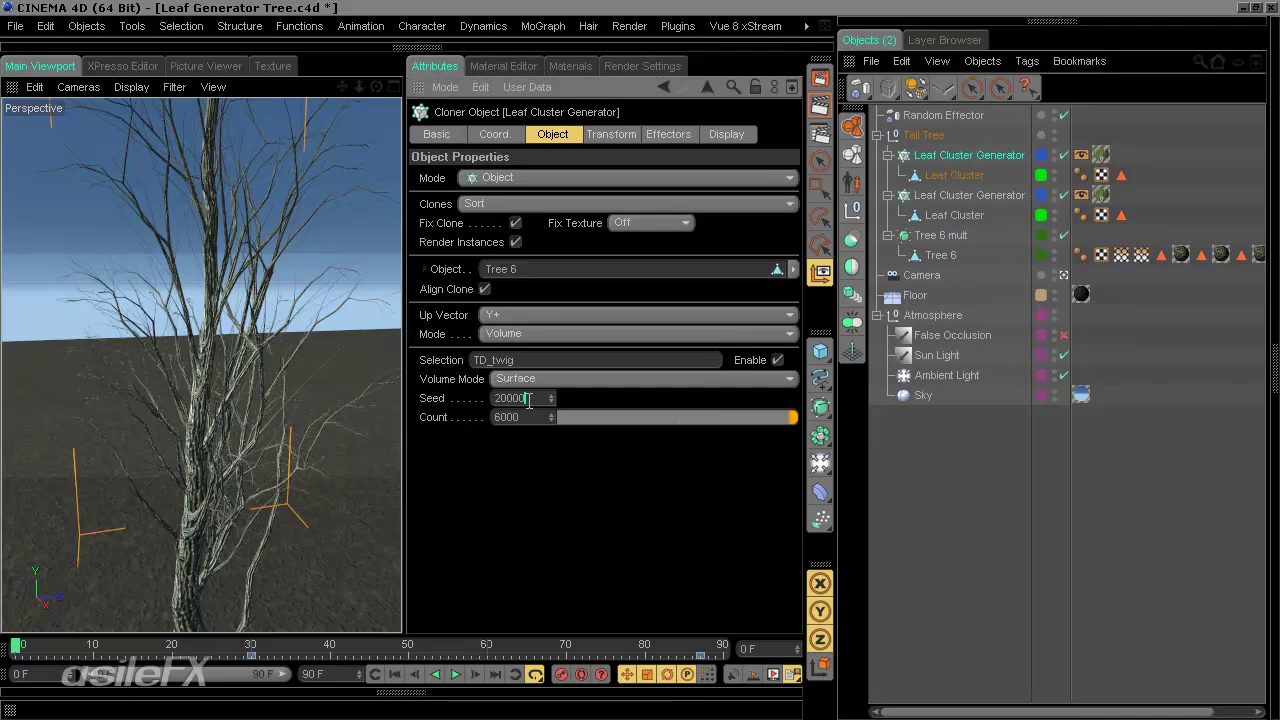
pyautogui.press('Return')
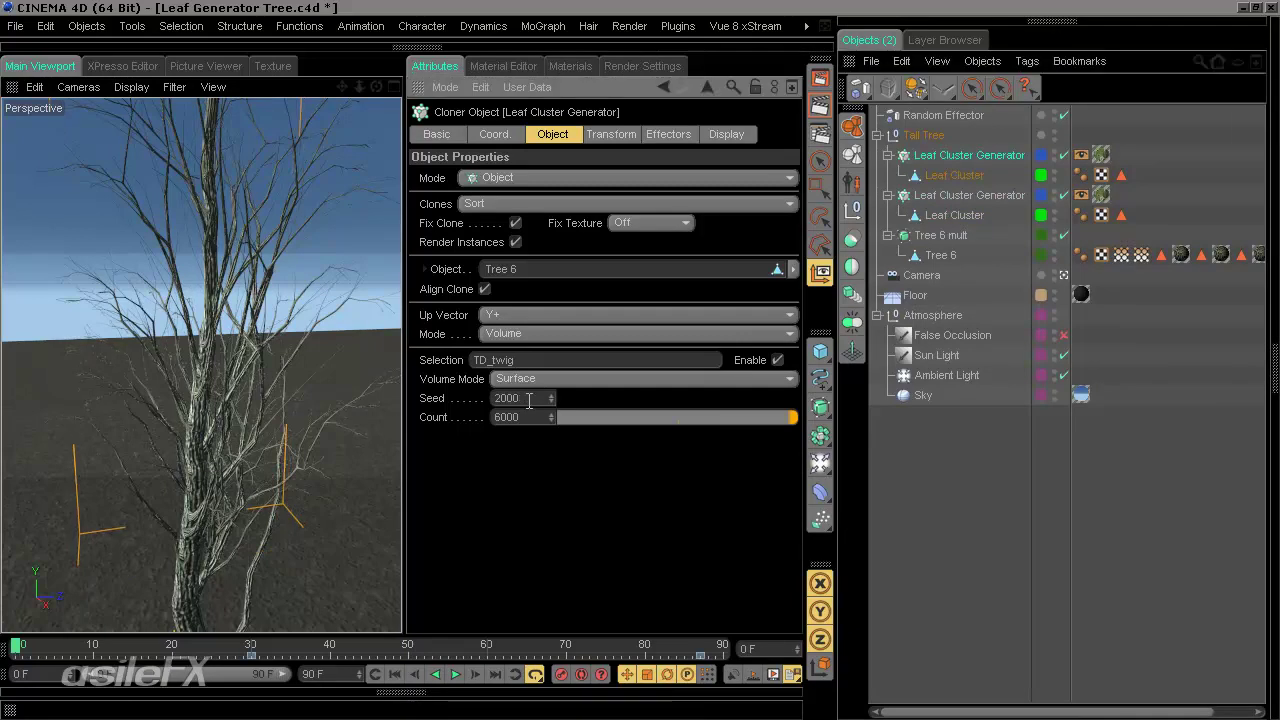
pyautogui.press('Return')
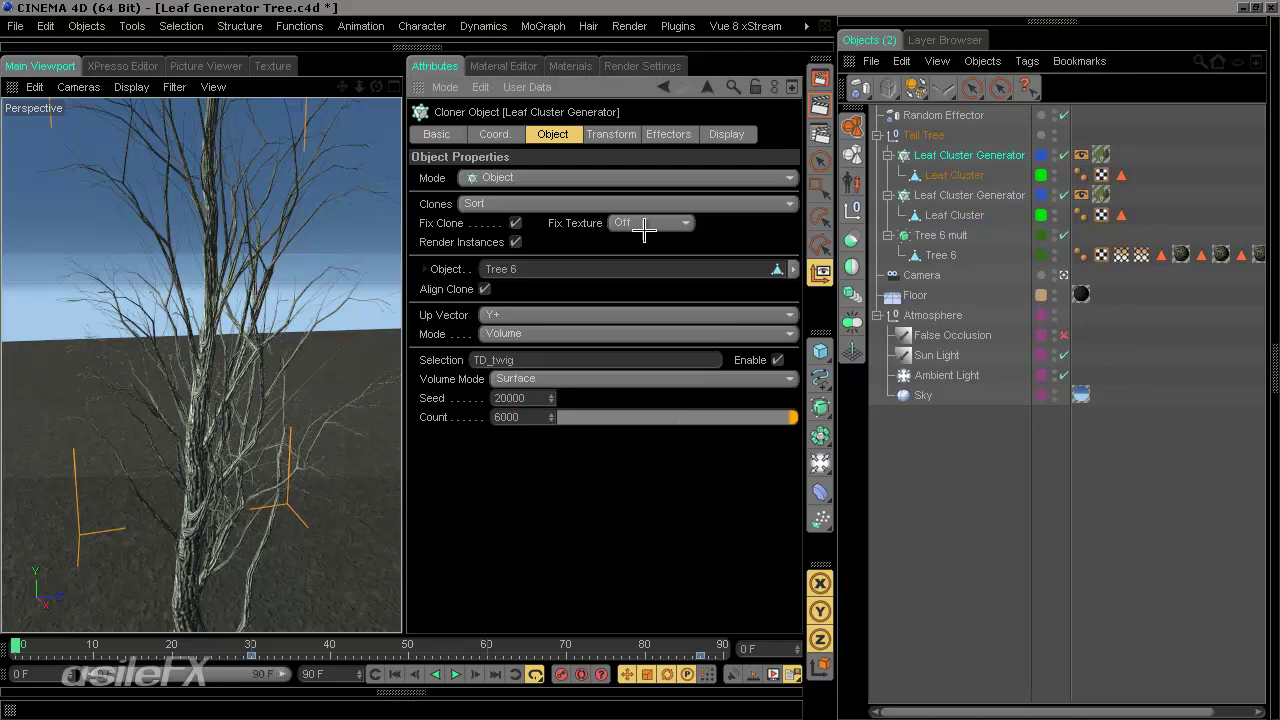
# - Scrub the timeline to frames 22 and 38 in an enlarged viewport to examine the leaves around the lower trunk
pyautogui.keyDown('ctrl'); pyautogui.click(424, 90); pyautogui.keyUp('ctrl')
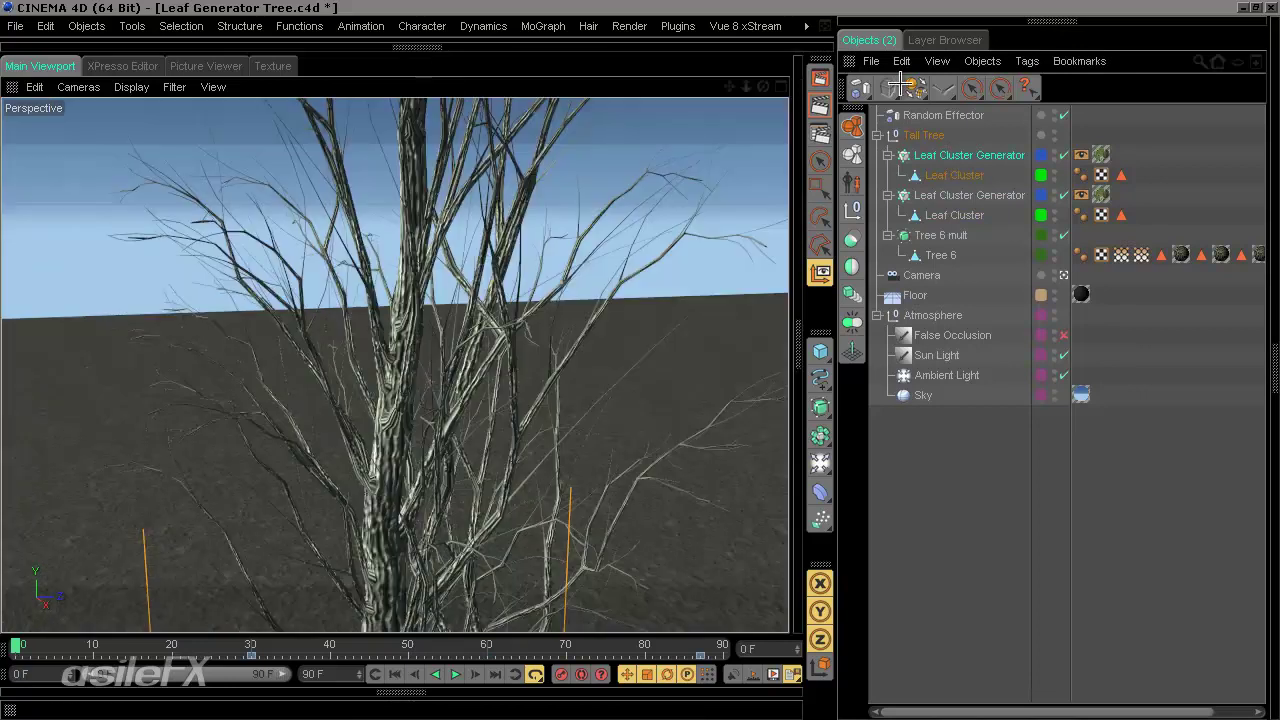
pyautogui.keyDown('ctrl'); pyautogui.click(849, 64); pyautogui.keyUp('ctrl')
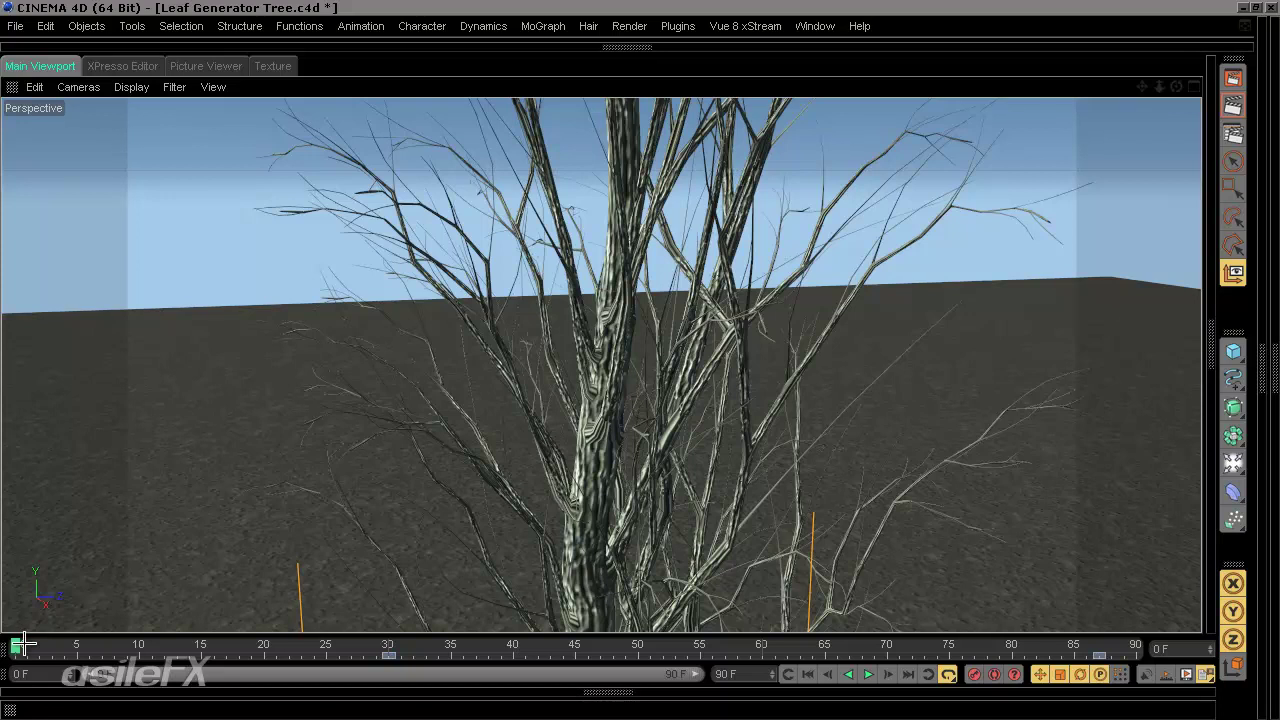
pyautogui.moveTo(20, 643); pyautogui.dragTo(290, 652)
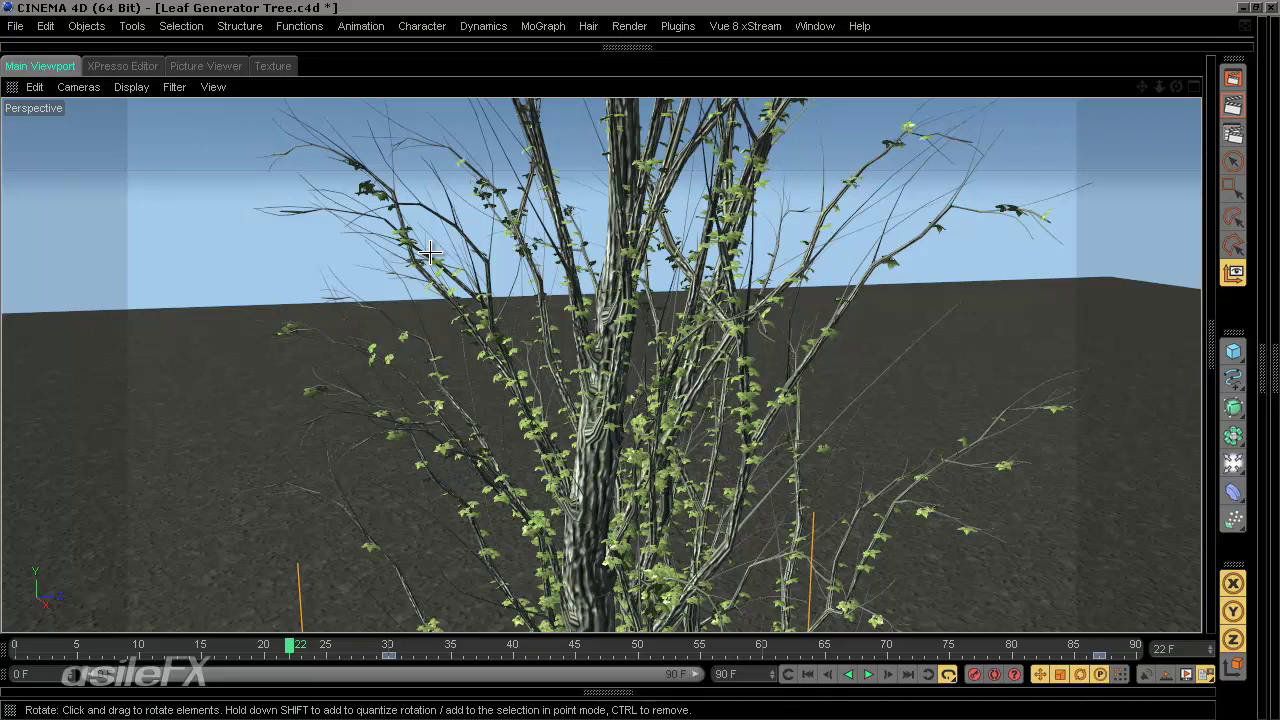
pyautogui.keyDown('alt'); pyautogui.moveTo(795, 544); pyautogui.dragTo(657, 370, button='middle'); pyautogui.keyUp('alt')
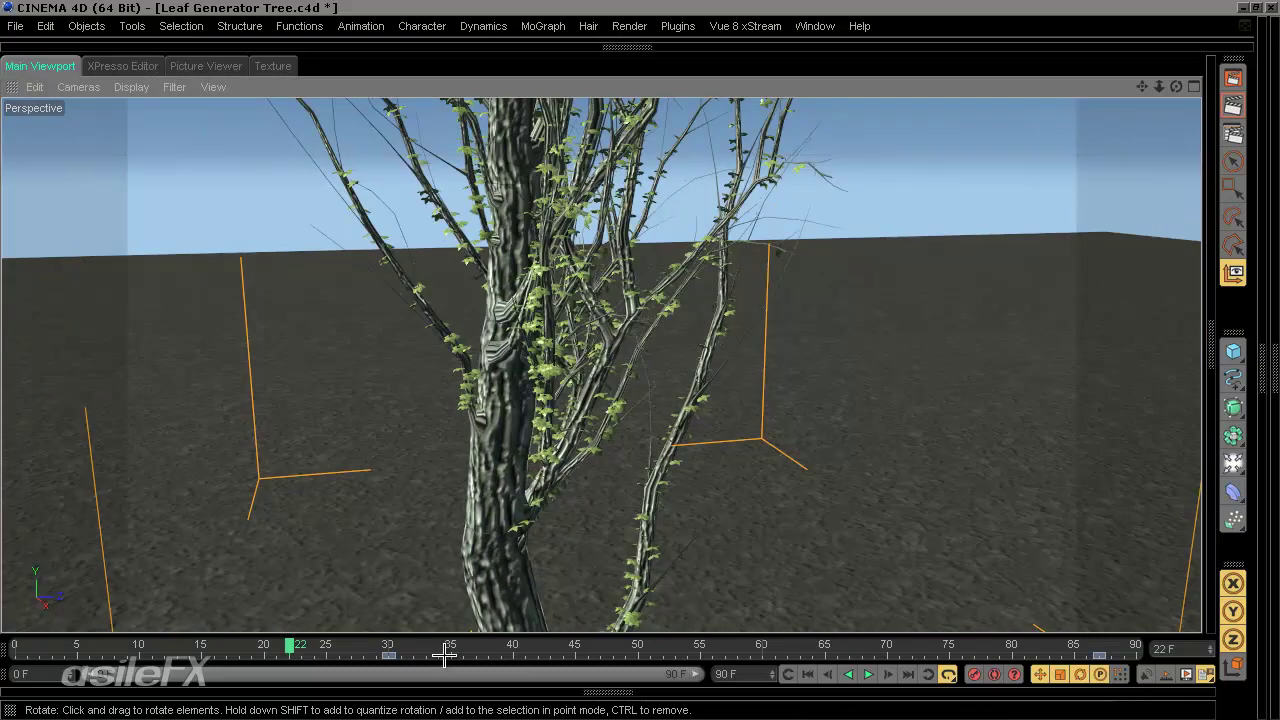
pyautogui.moveTo(288, 648); pyautogui.dragTo(488, 646)
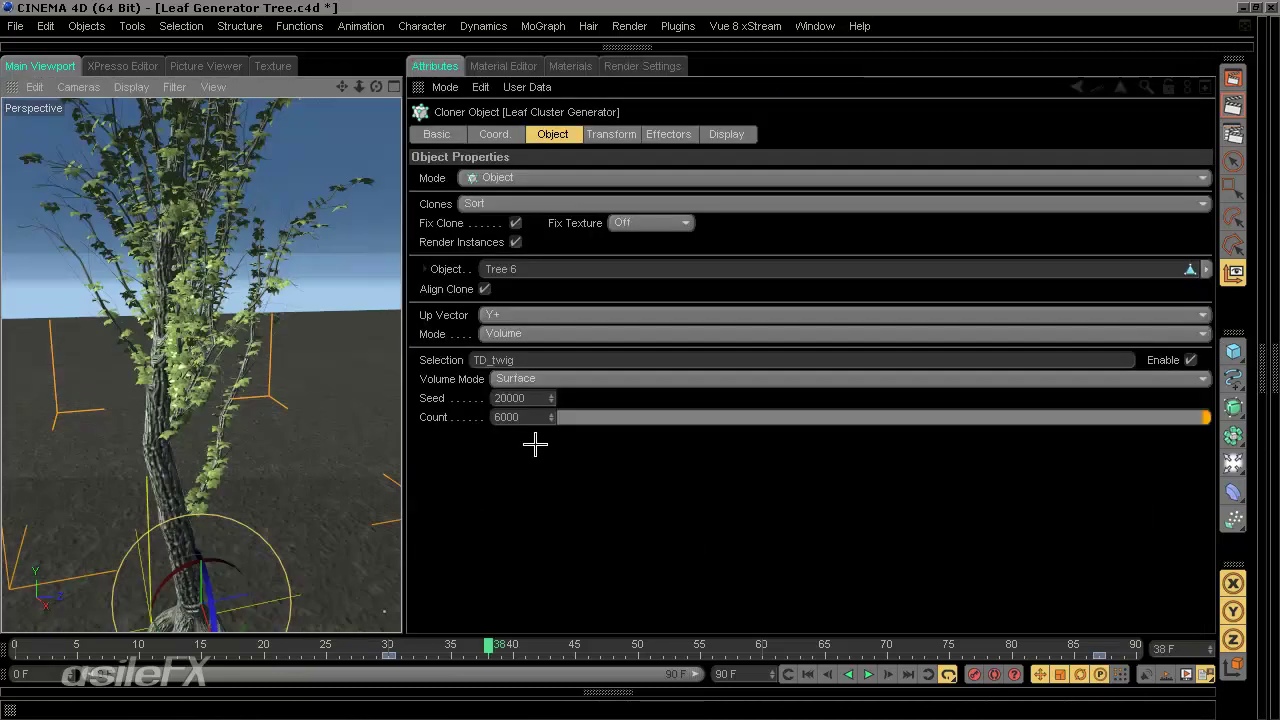
# - Set the clone count of the TD_branch Leaf Cluster Generator to 2000
pyautogui.click(1262, 370)
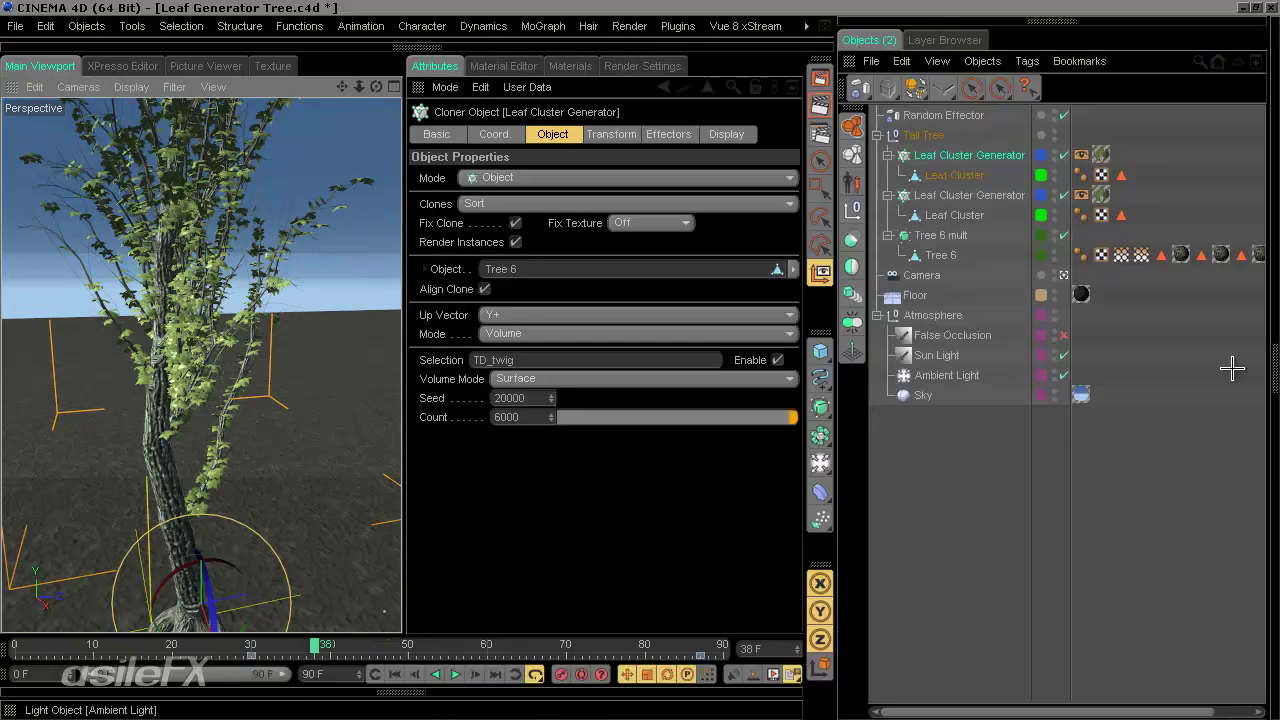
pyautogui.click(963, 199)
pyautogui.moveTo(533, 417); pyautogui.dragTo(468, 419)
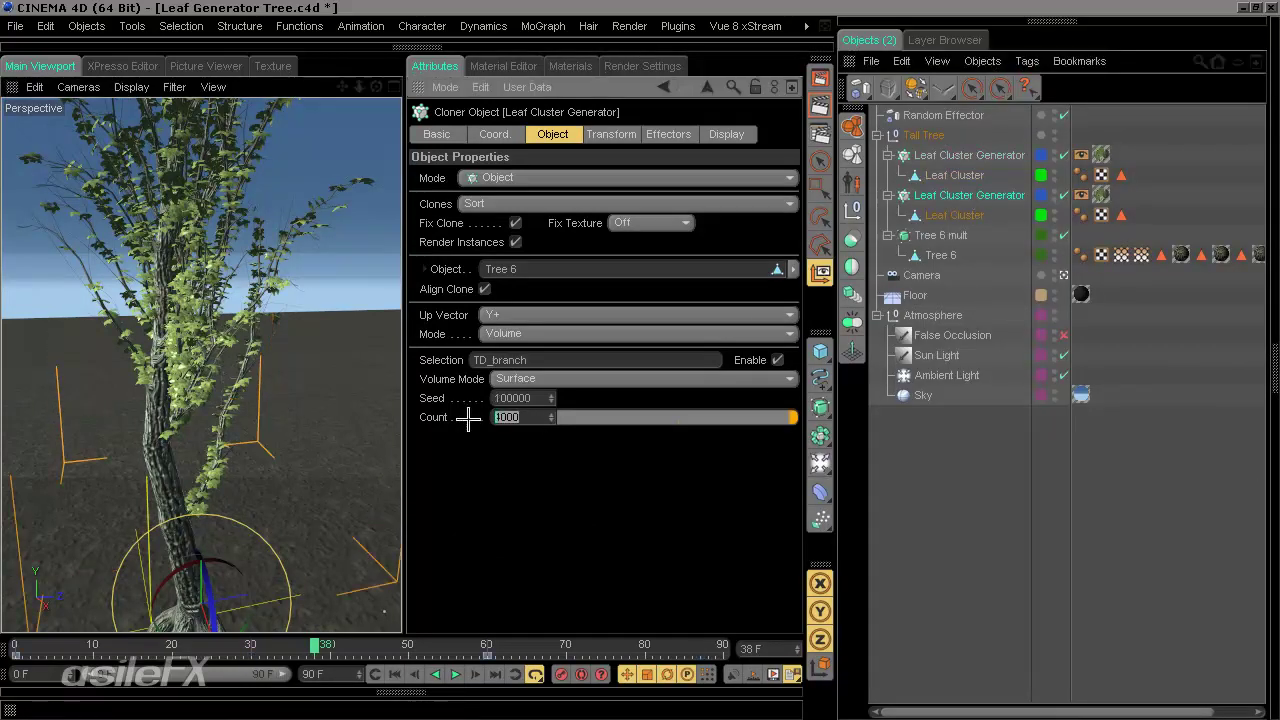
pyautogui.write('2000')
pyautogui.press('Return')
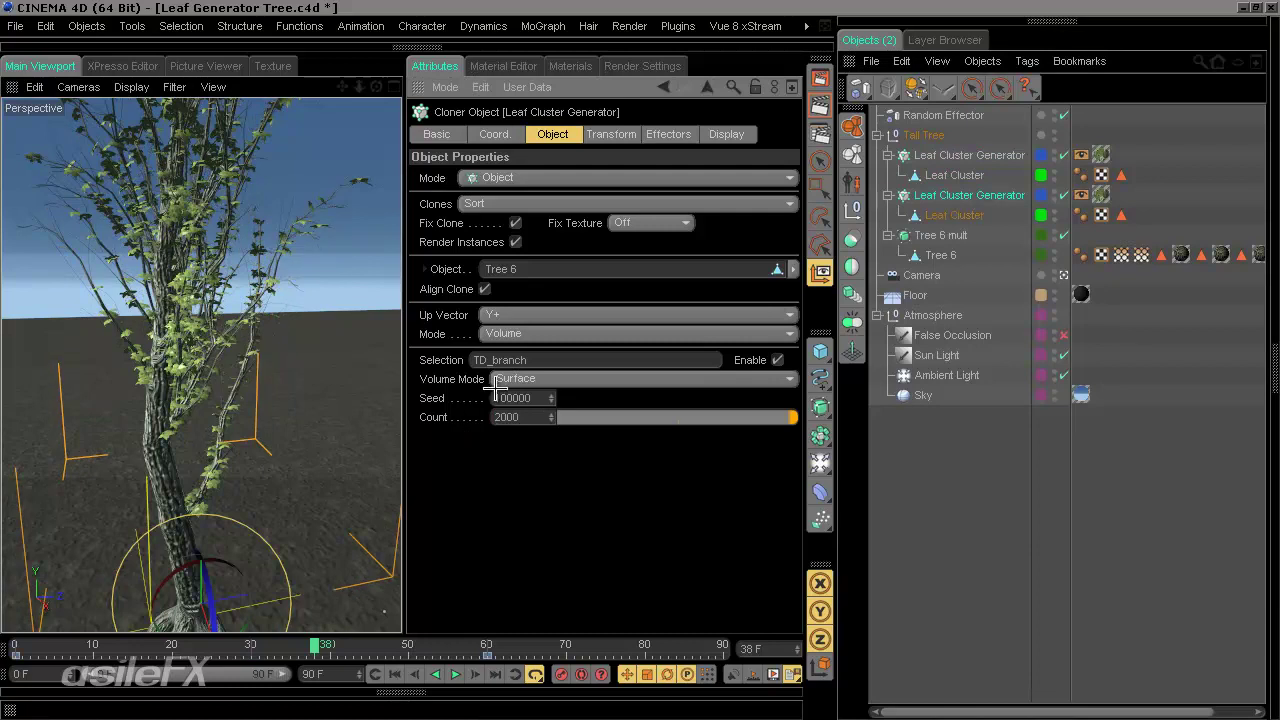
# - Inspect the leaf density around the tree at frame 38 from several angles in an enlarged viewport
pyautogui.middleClick(420, 87)
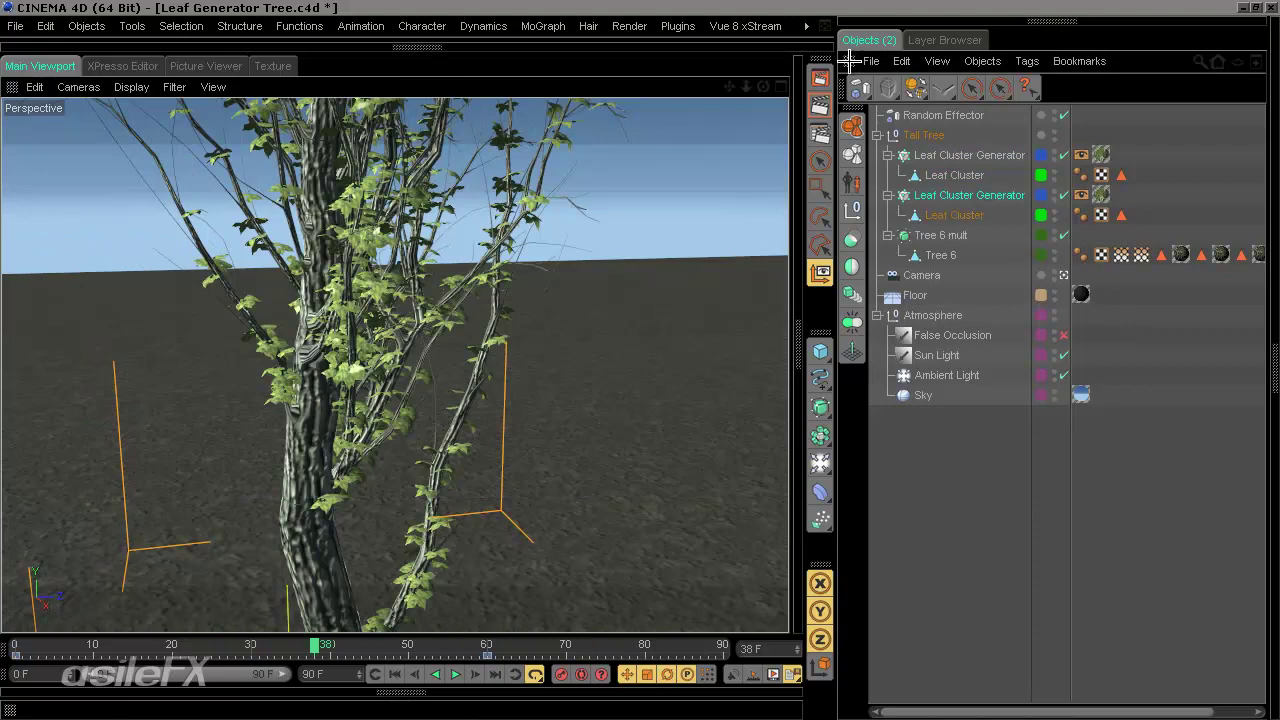
pyautogui.middleClick(849, 62)
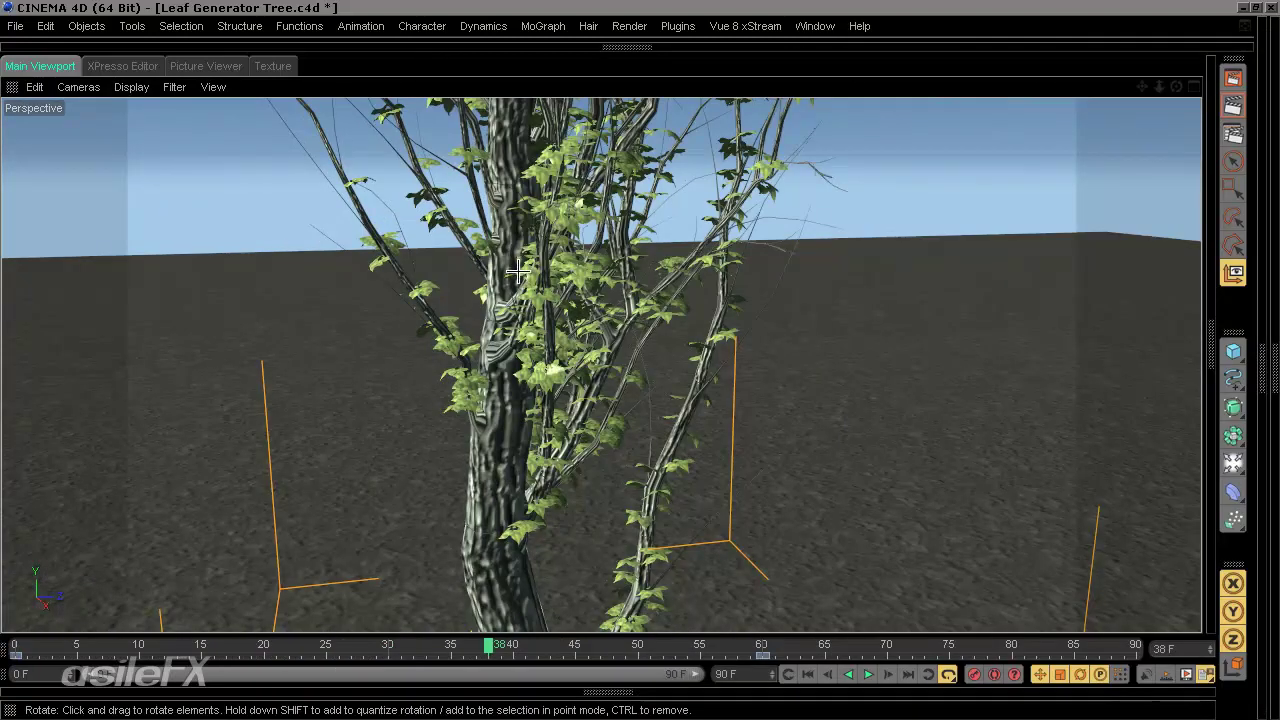
pyautogui.keyDown('alt'); pyautogui.moveTo(570, 284); pyautogui.dragTo(640, 371, button='middle'); pyautogui.keyUp('alt')
pyautogui.keyDown('alt'); pyautogui.moveTo(640, 371); pyautogui.dragTo(640, 370, button='right'); pyautogui.keyUp('alt')
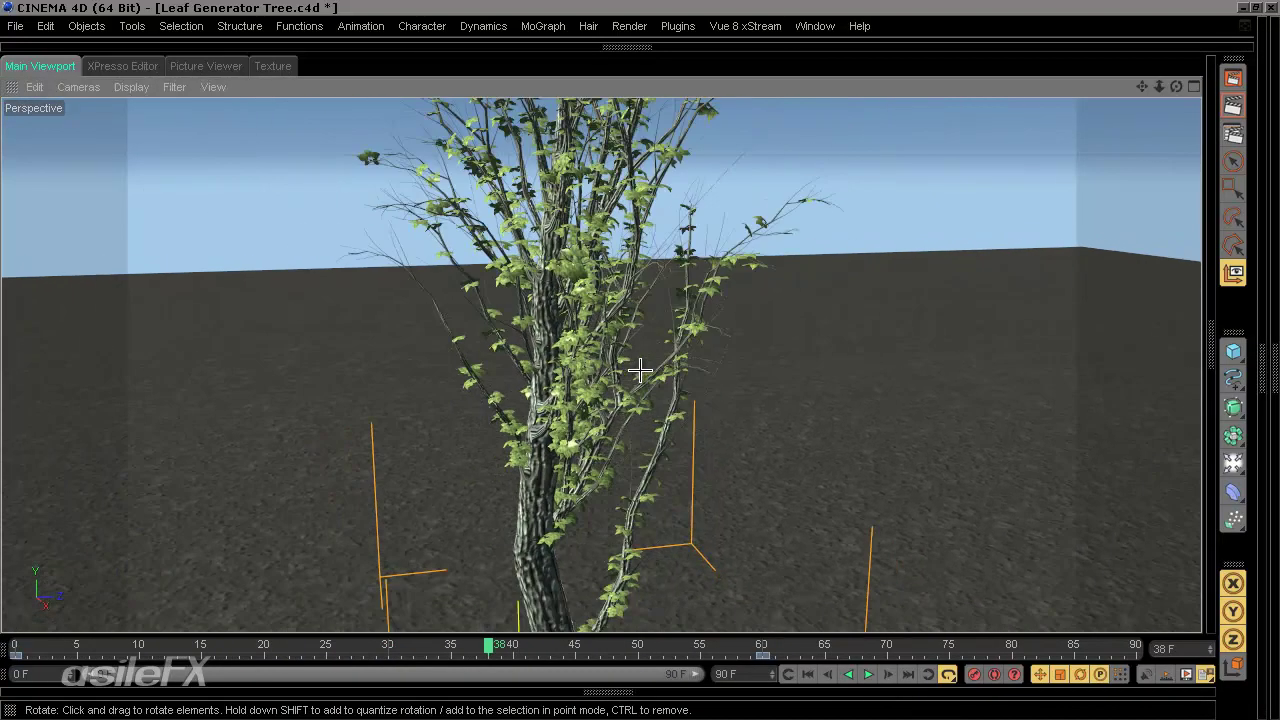
pyautogui.keyDown('alt'); pyautogui.moveTo(706, 354); pyautogui.dragTo(642, 362); pyautogui.keyUp('alt')
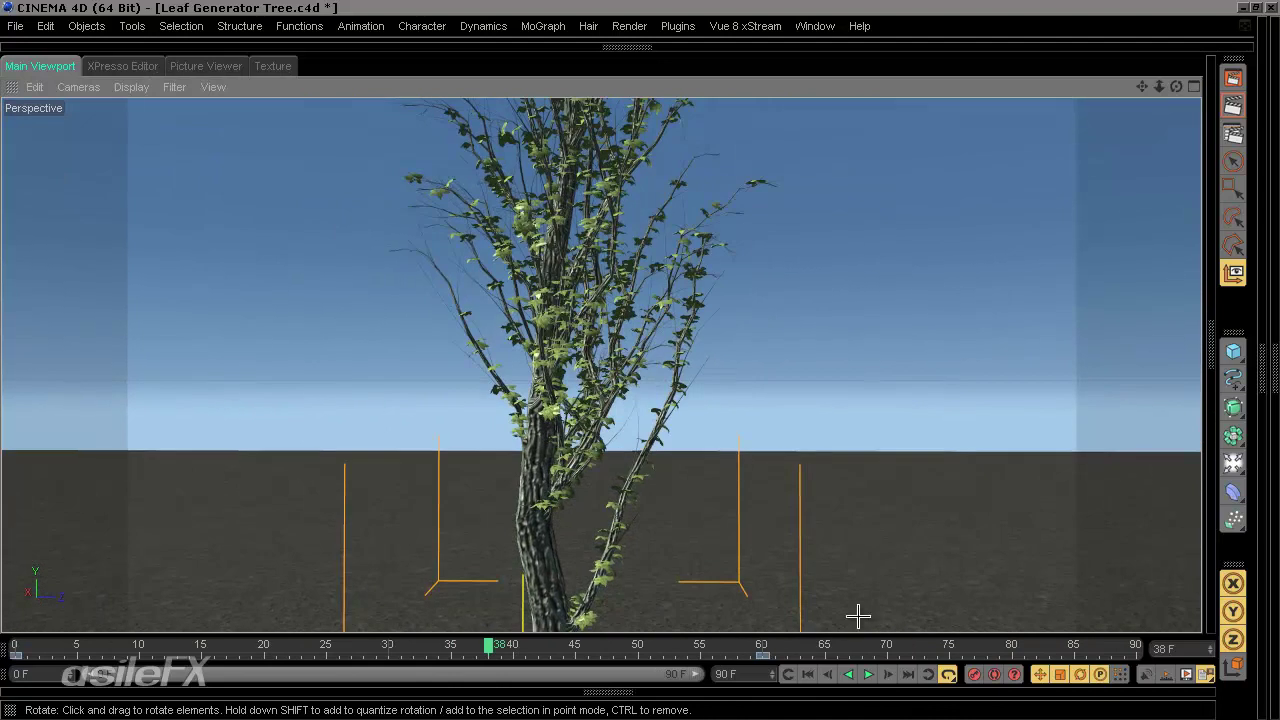
# - Review the leaf growth over the timeline from frame 0 to frame 90 and return to frame 0
pyautogui.click(808, 674)
pyautogui.moveTo(40, 657)
pyautogui.mouseDown()
pyautogui.moveTo(24, 646)
pyautogui.moveTo(903, 554)
pyautogui.moveTo(1203, 543)
pyautogui.moveTo(897, 606)
pyautogui.moveTo(500, 655)
pyautogui.moveTo(20, 654)
pyautogui.moveTo(891, 540)
pyautogui.moveTo(1171, 523)
pyautogui.moveTo(746, 569)
pyautogui.moveTo(11, 586)
pyautogui.mouseUp()
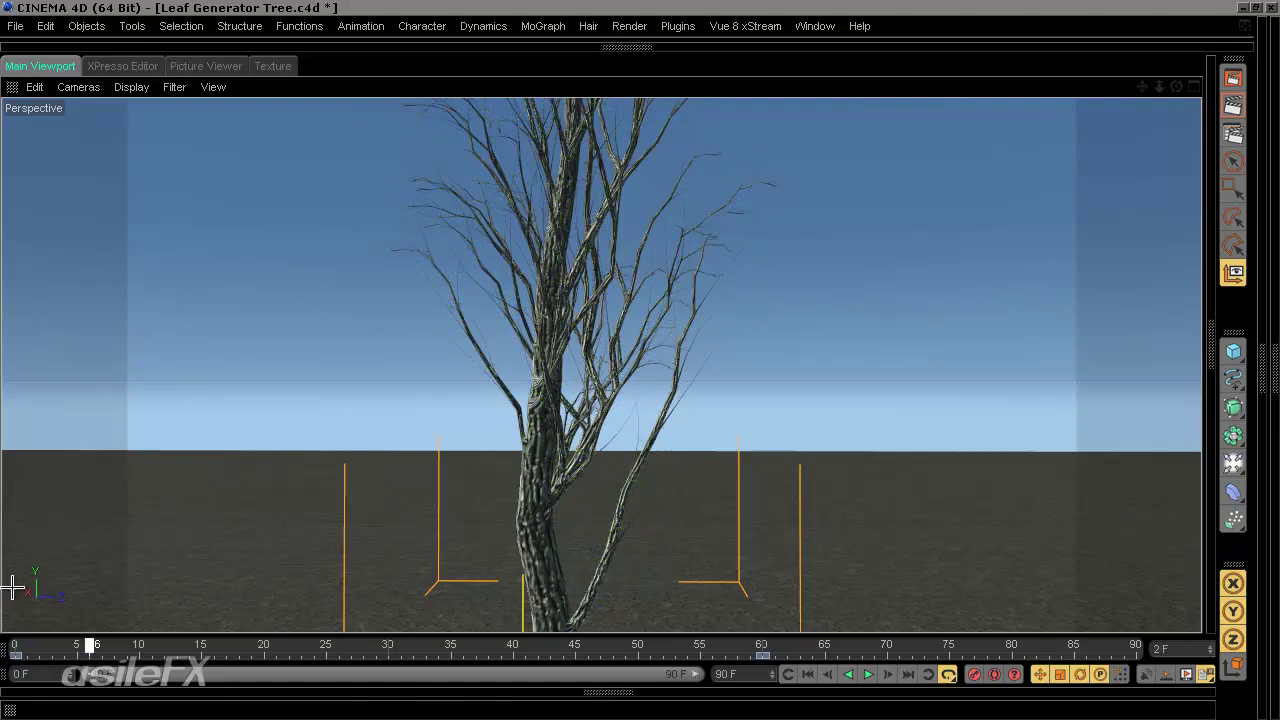
pyautogui.keyDown('alt'); pyautogui.moveTo(632, 272); pyautogui.dragTo(568, 337); pyautogui.keyUp('alt')
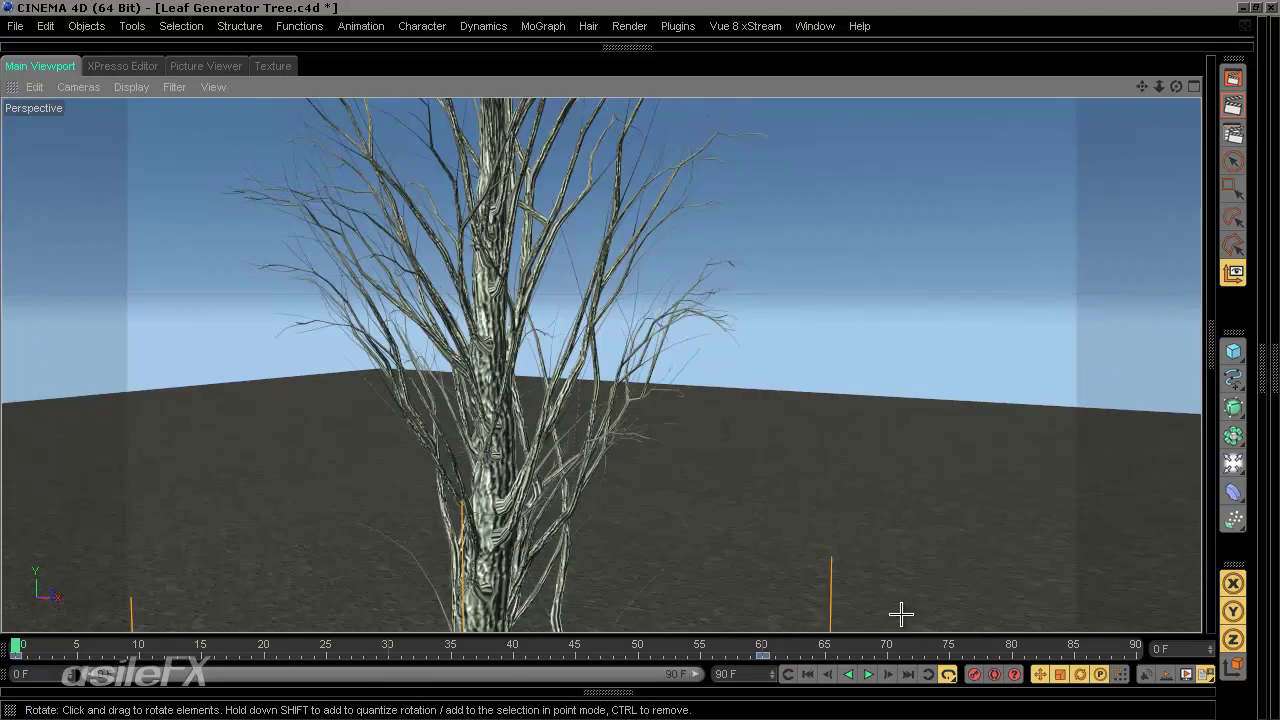
pyautogui.press('F8')
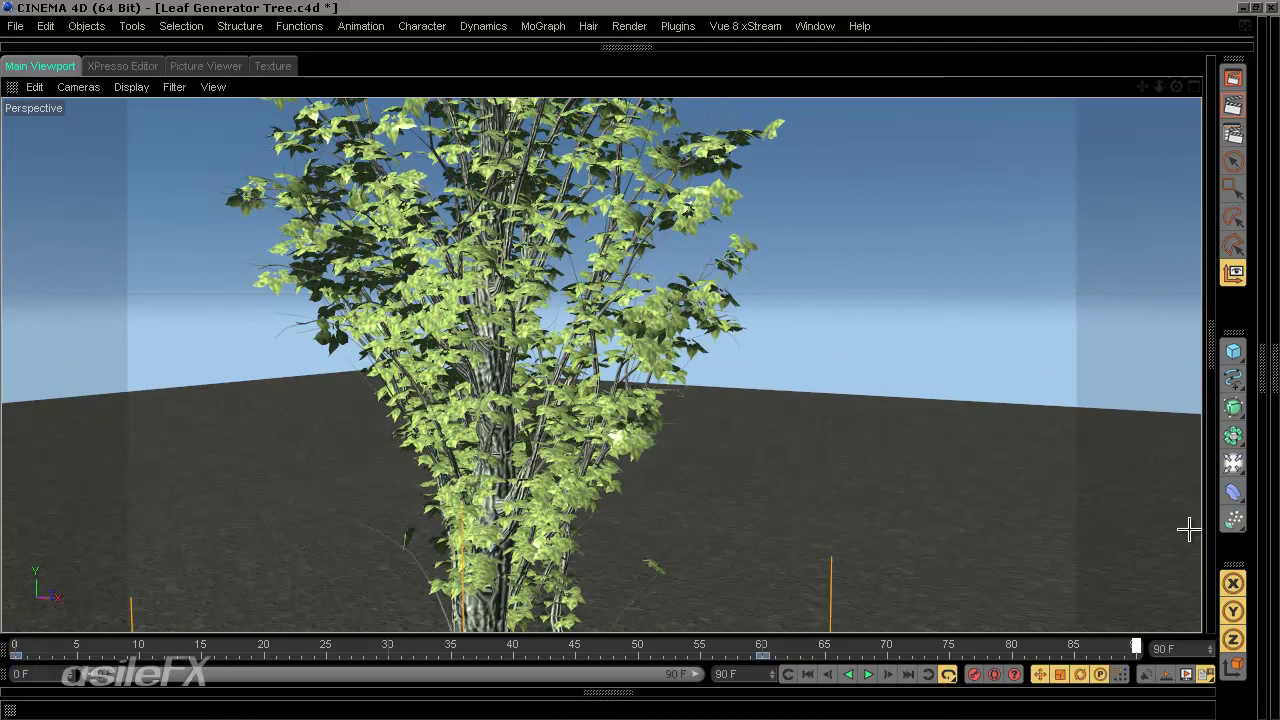
pyautogui.moveTo(634, 602); pyautogui.dragTo(16, 616)
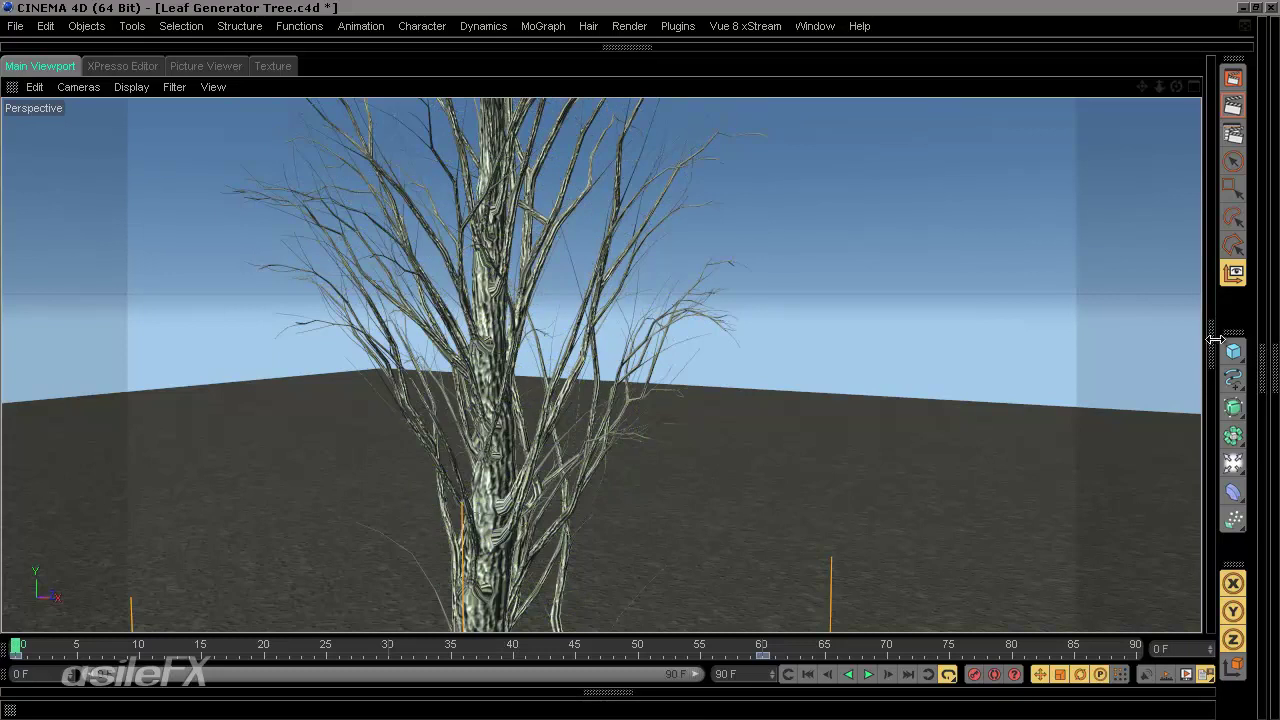
# - Reduce the clone count of the TD_branch Leaf Cluster Generator to 1000
pyautogui.click(1212, 340)
pyautogui.click(1260, 355)
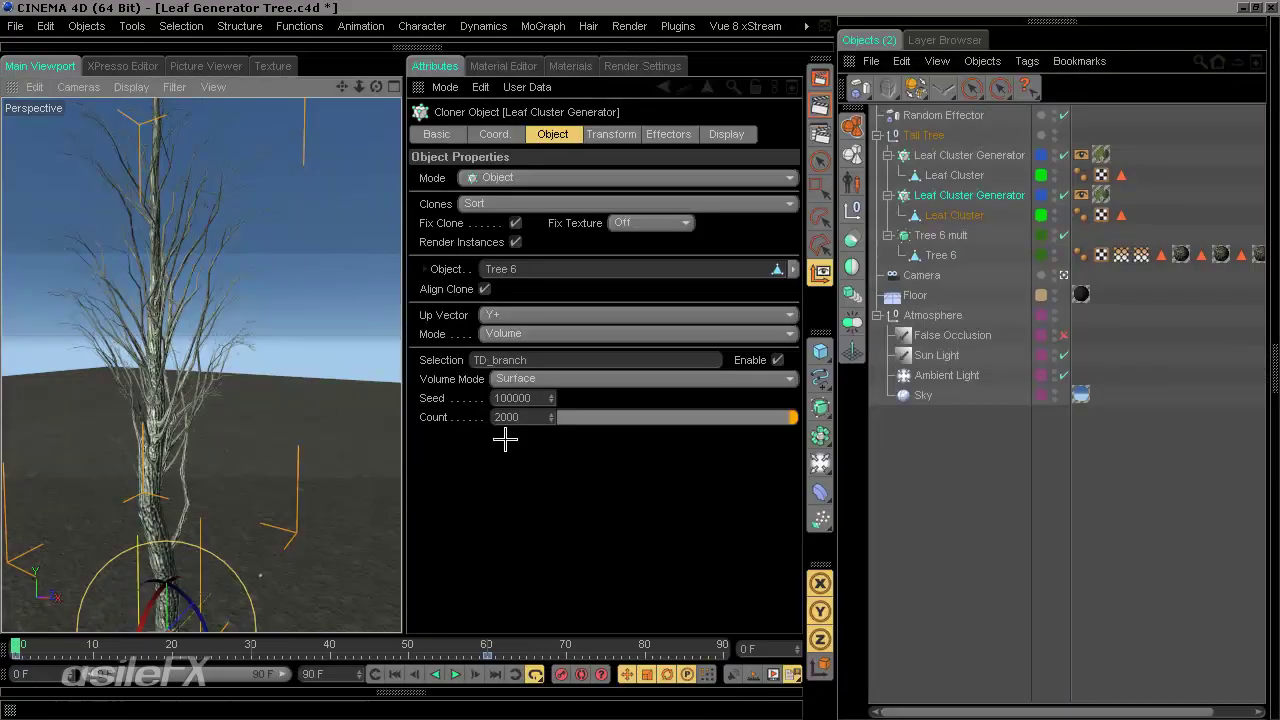
pyautogui.click(532, 418)
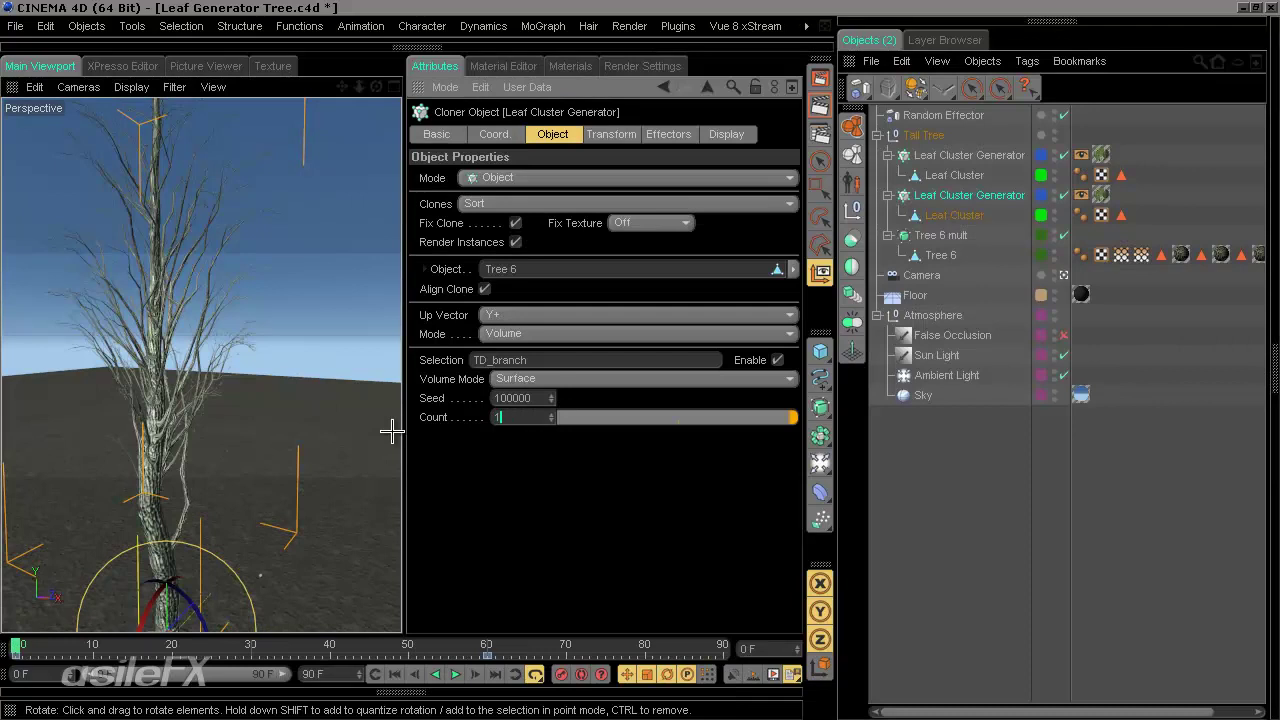
pyautogui.write('1000')
pyautogui.press('Return')
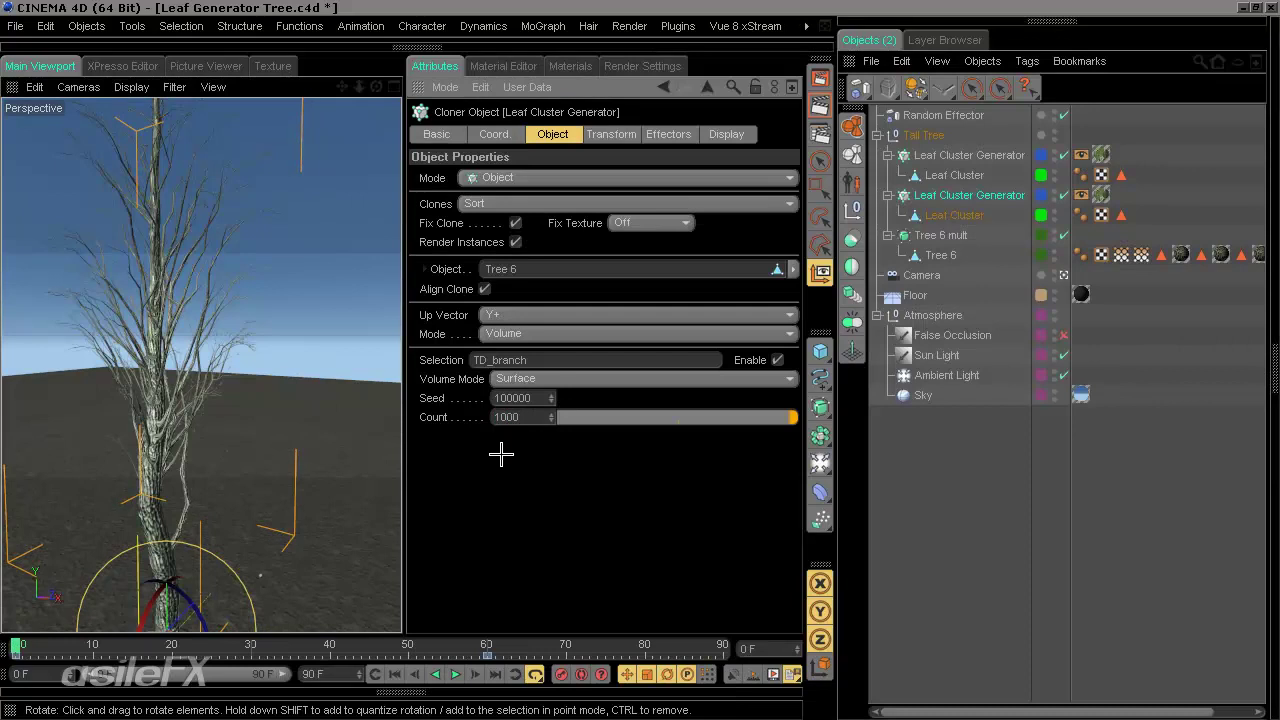
# - Raise the clone count of the TD_twig Leaf Cluster Generator to 7000
pyautogui.click(966, 156)
pyautogui.click(532, 418)
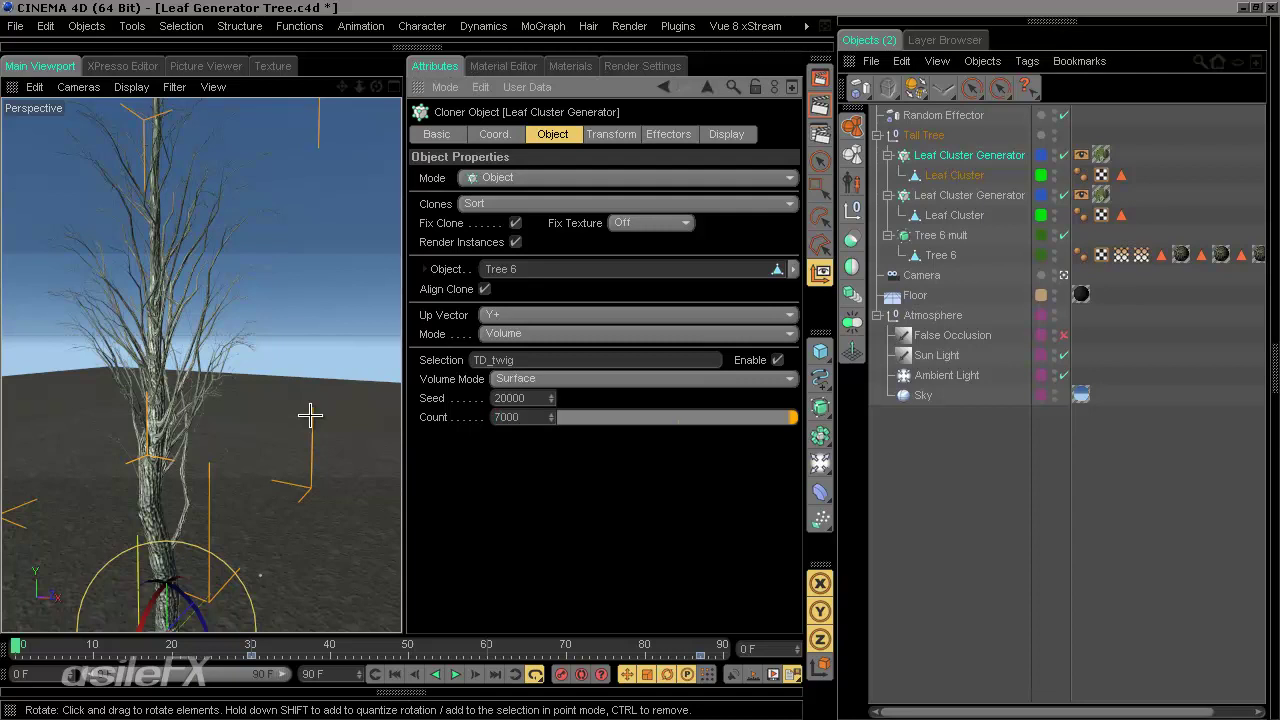
pyautogui.hotkey('ctrl', 's')
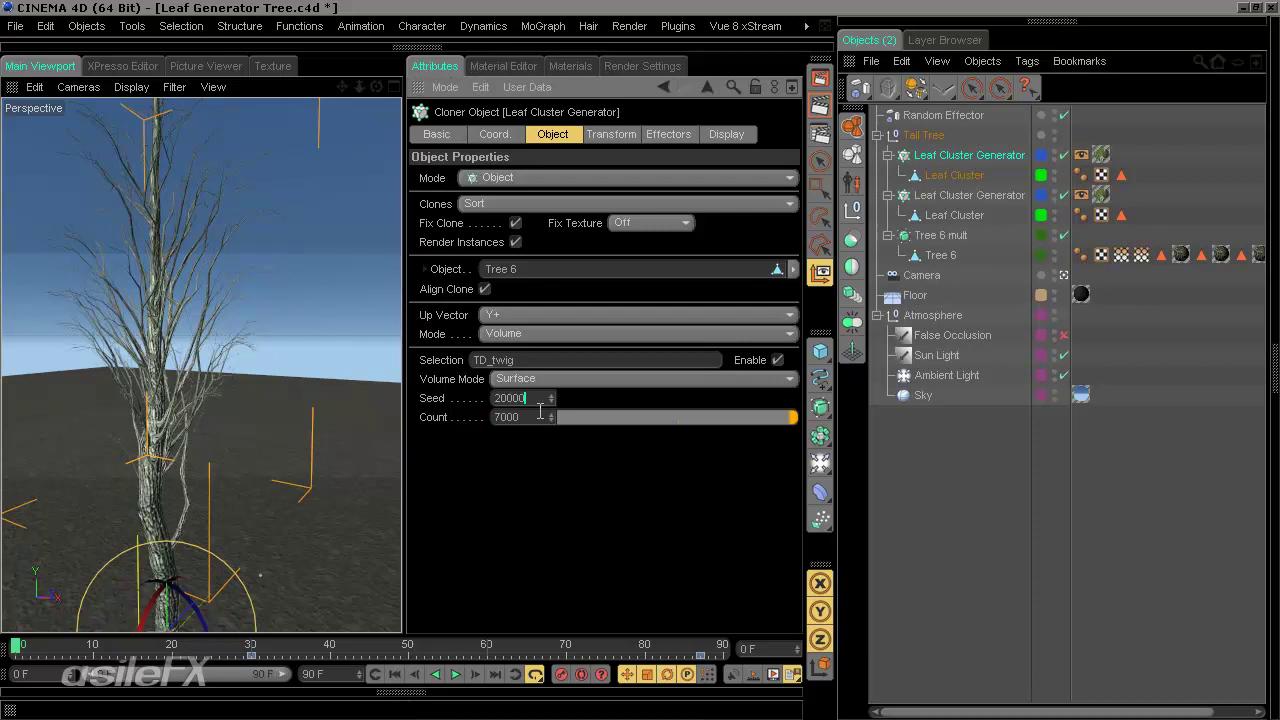
# - Change the seed to 2000 on the TD_twig generator and to 10000 on the TD_branch generator
pyautogui.press('Return')
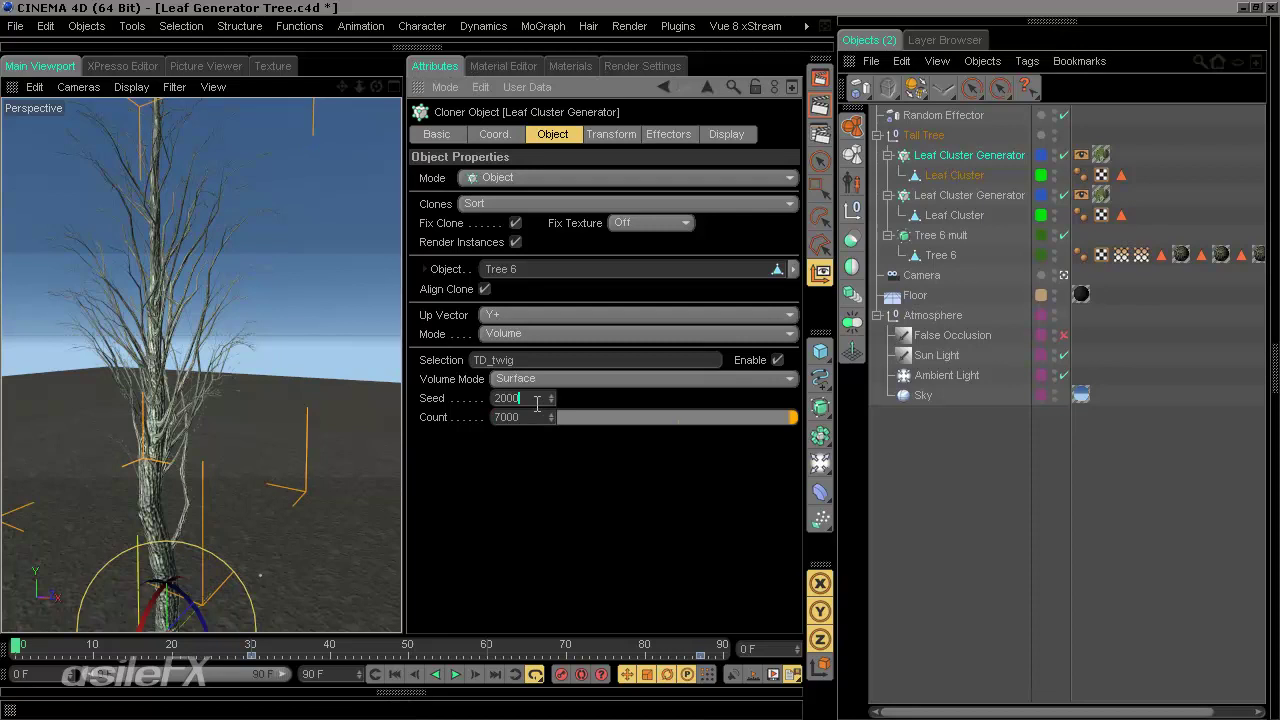
pyautogui.press('Return')
pyautogui.click(965, 195)
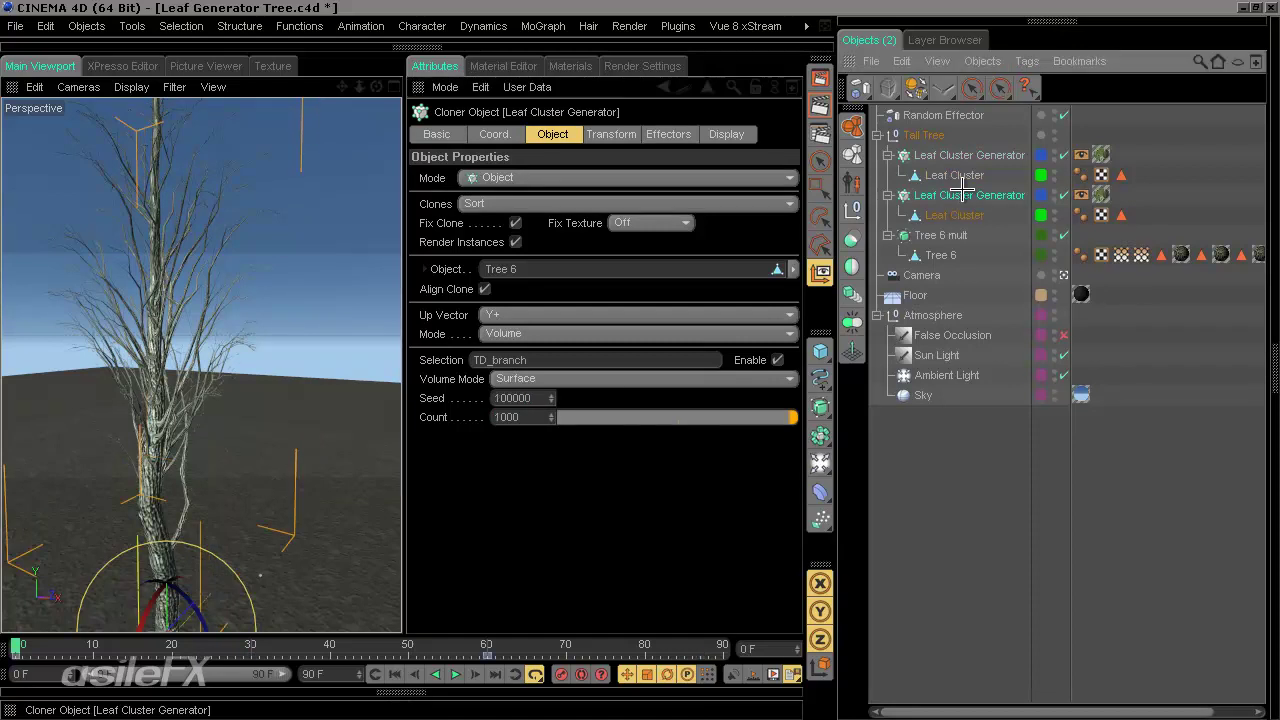
pyautogui.click(538, 397)
pyautogui.press('Return')
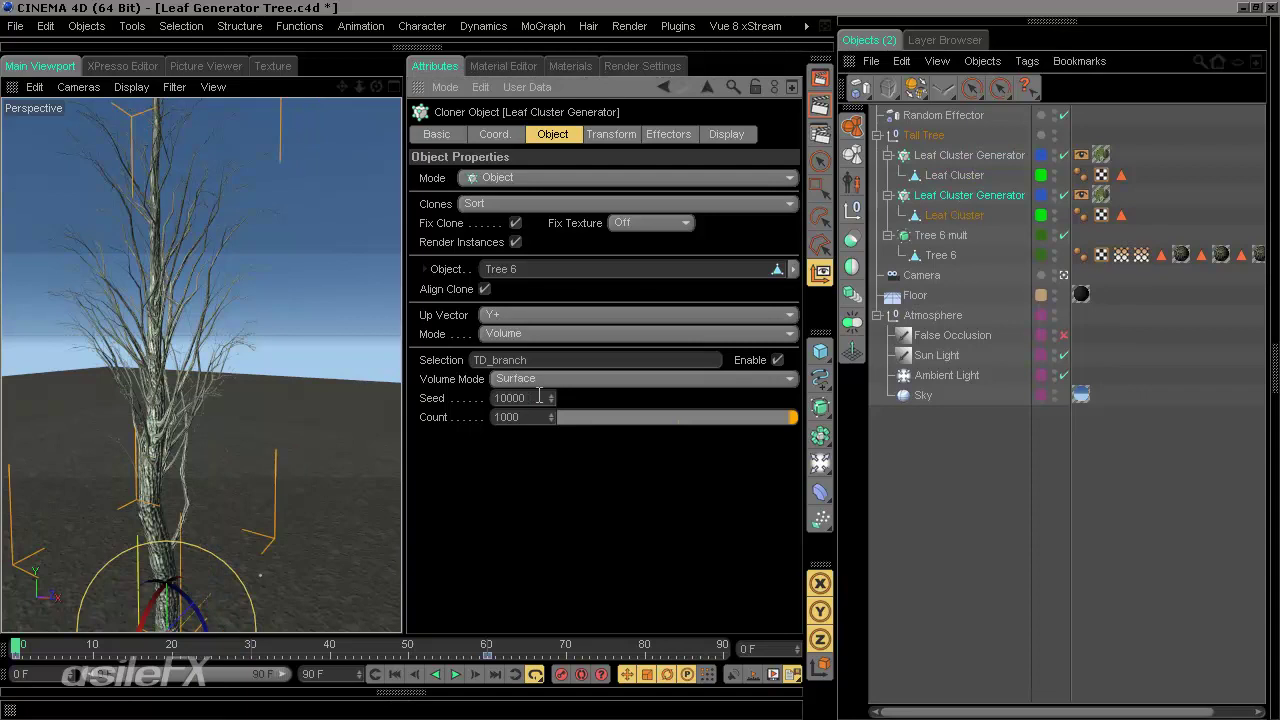
# - Set the seed of the TD_branch Leaf Cluster Generator to 100000 and scrub the timeline in the enlarged viewport
pyautogui.press('Return')
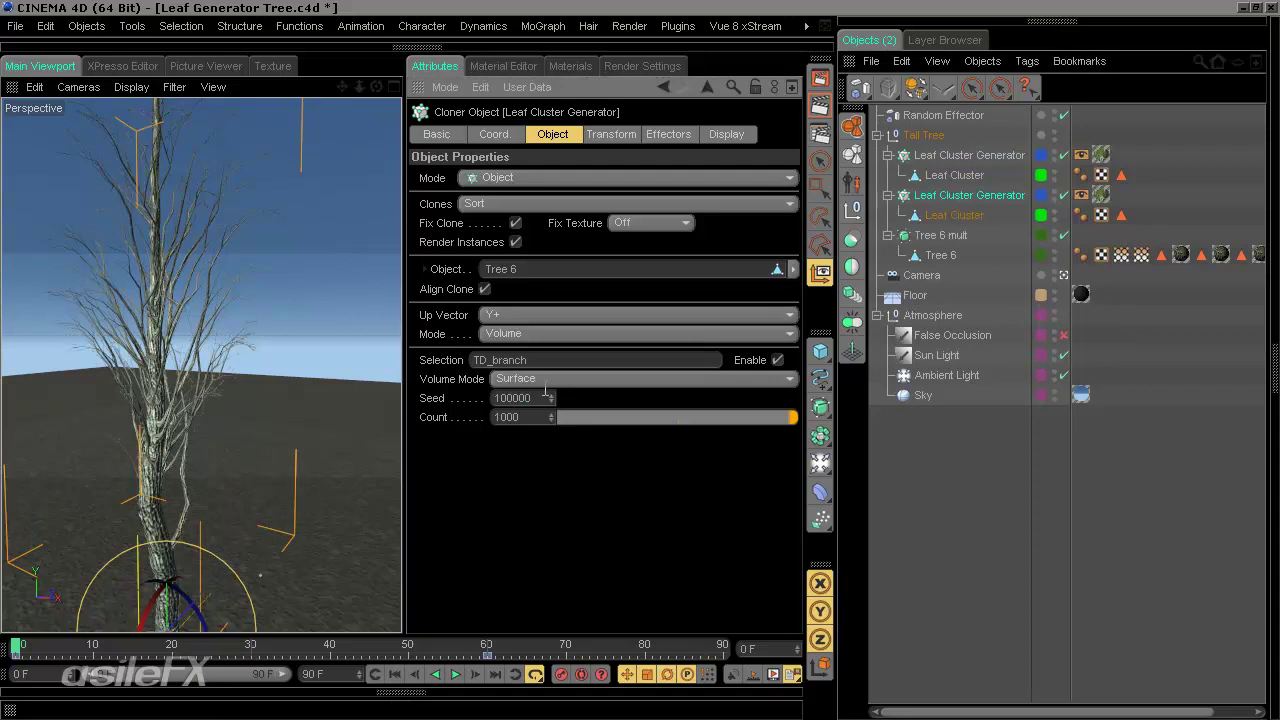
pyautogui.middleClick(849, 63)
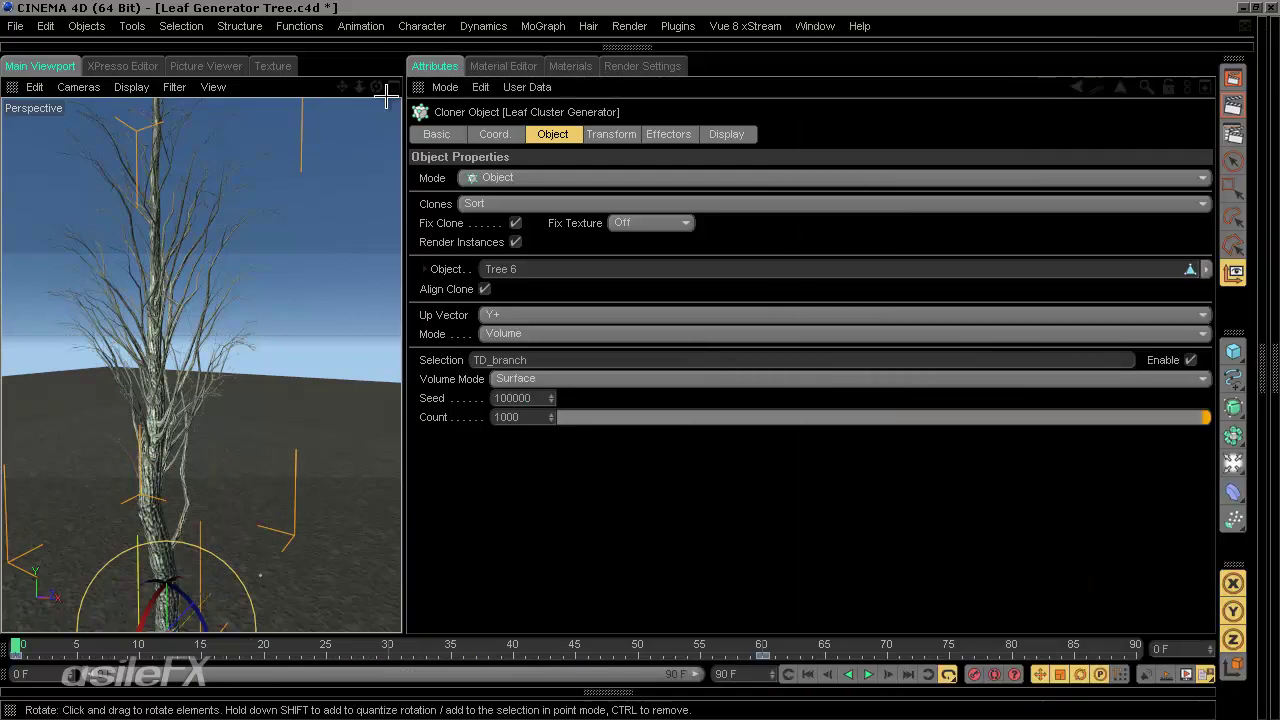
pyautogui.middleClick(420, 88)
pyautogui.moveTo(17, 647)
pyautogui.mouseDown()
pyautogui.moveTo(206, 642)
pyautogui.moveTo(909, 540)
pyautogui.moveTo(1234, 517)
pyautogui.mouseUp()
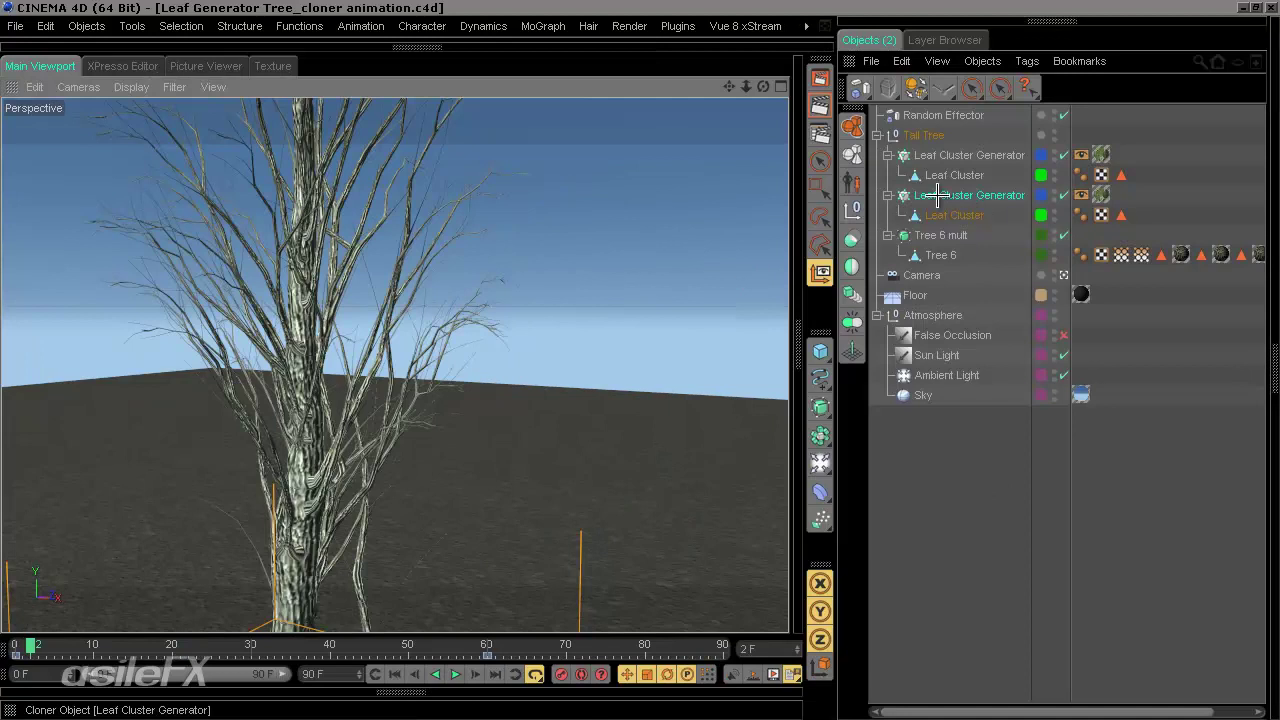
# - Delete the upper Leaf Cluster Generator and display the object properties of the remaining TD_branch generator
pyautogui.click(946, 157)
pyautogui.press('Delete')
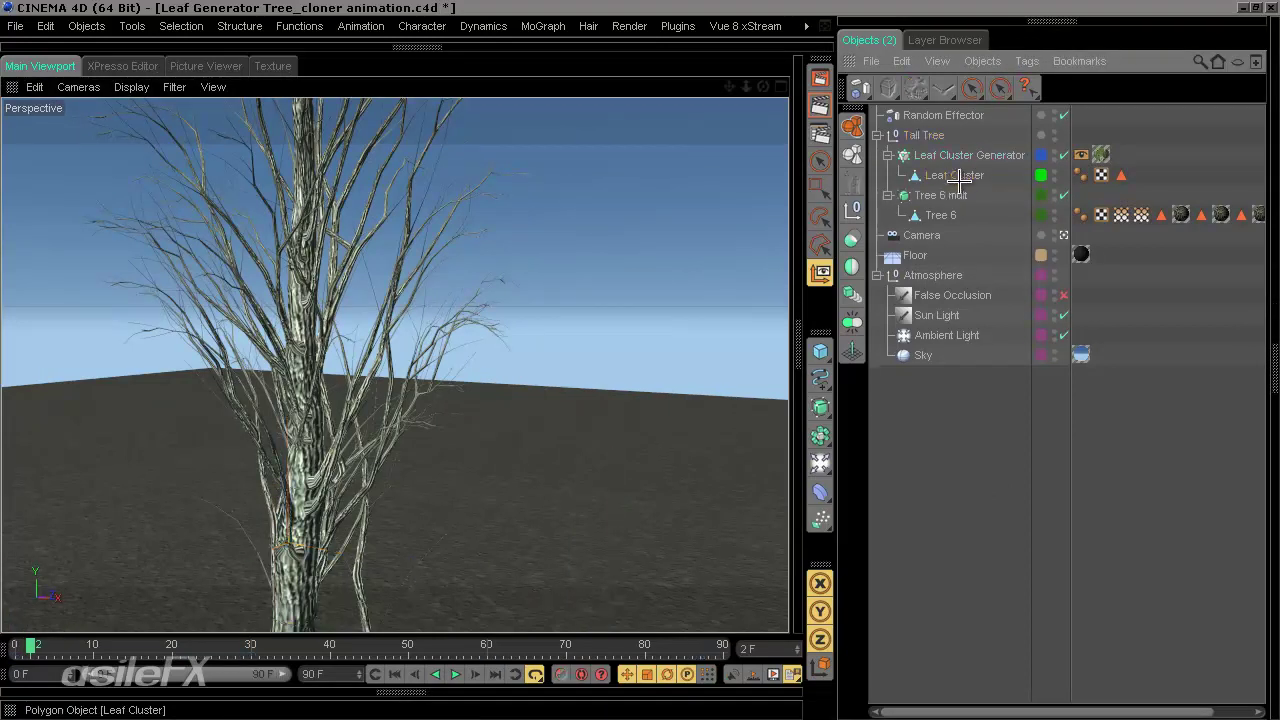
pyautogui.click(960, 157)
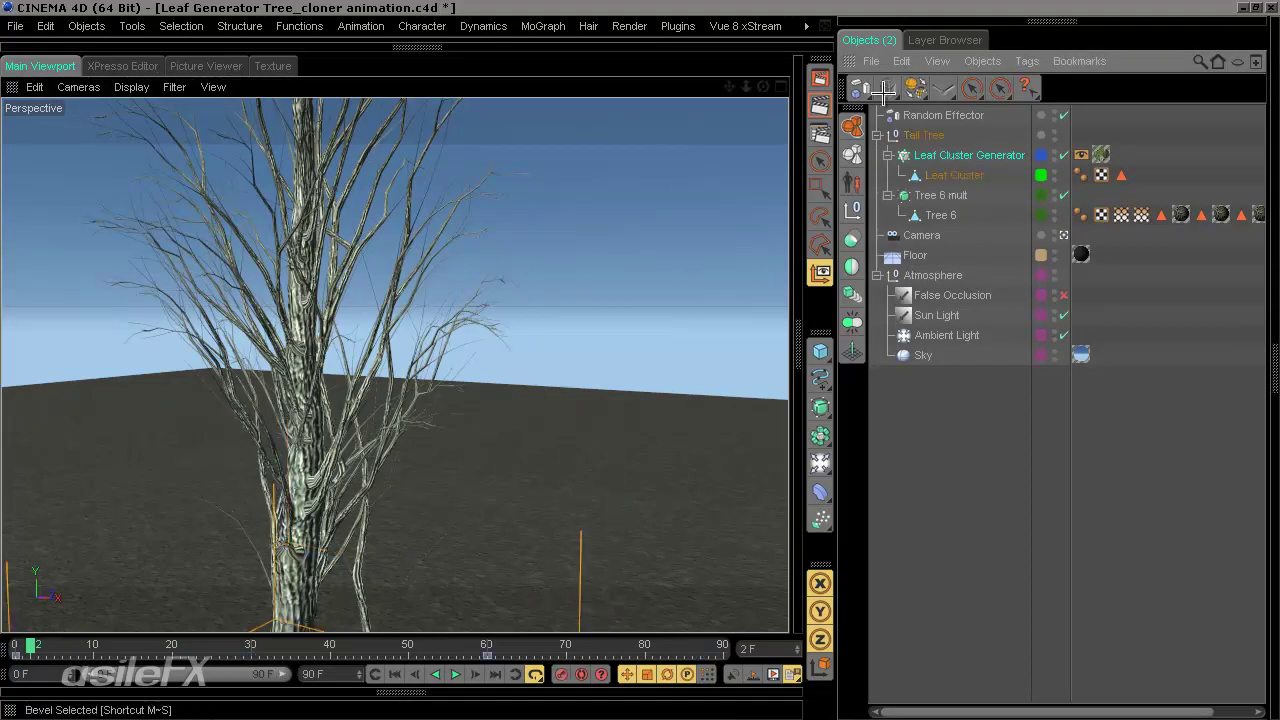
pyautogui.click(798, 330)
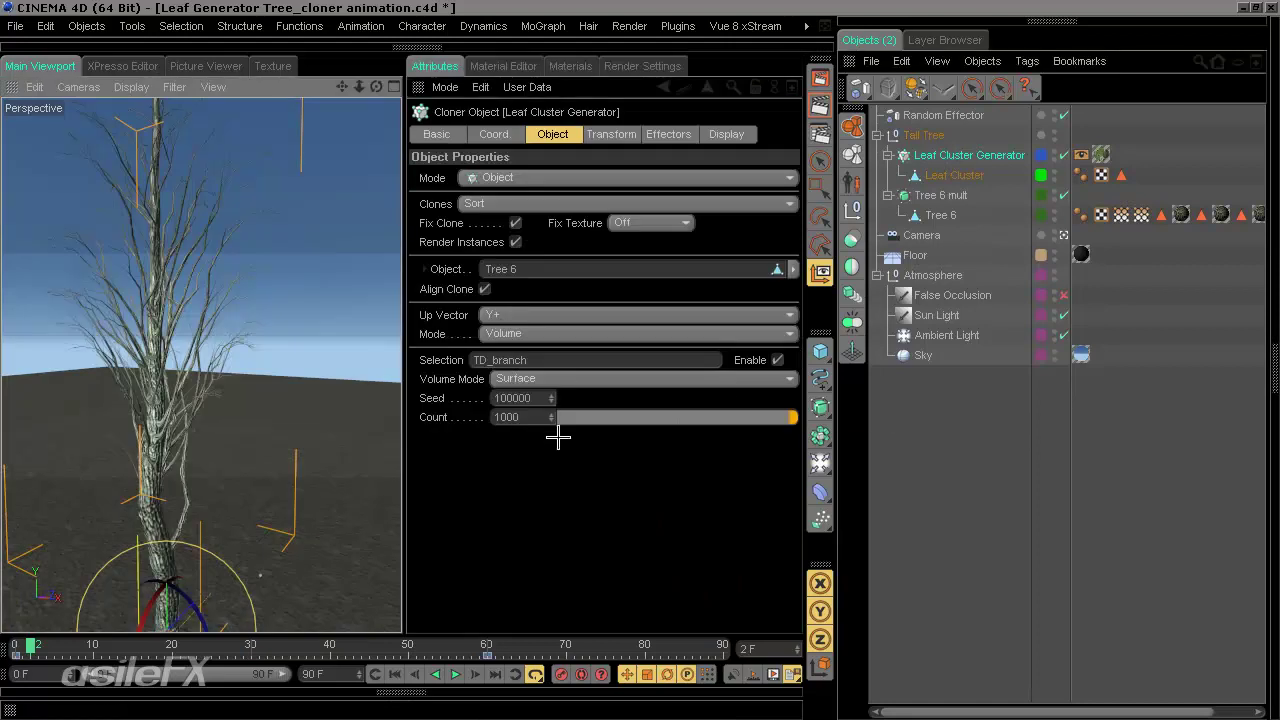
pyautogui.click(528, 417)
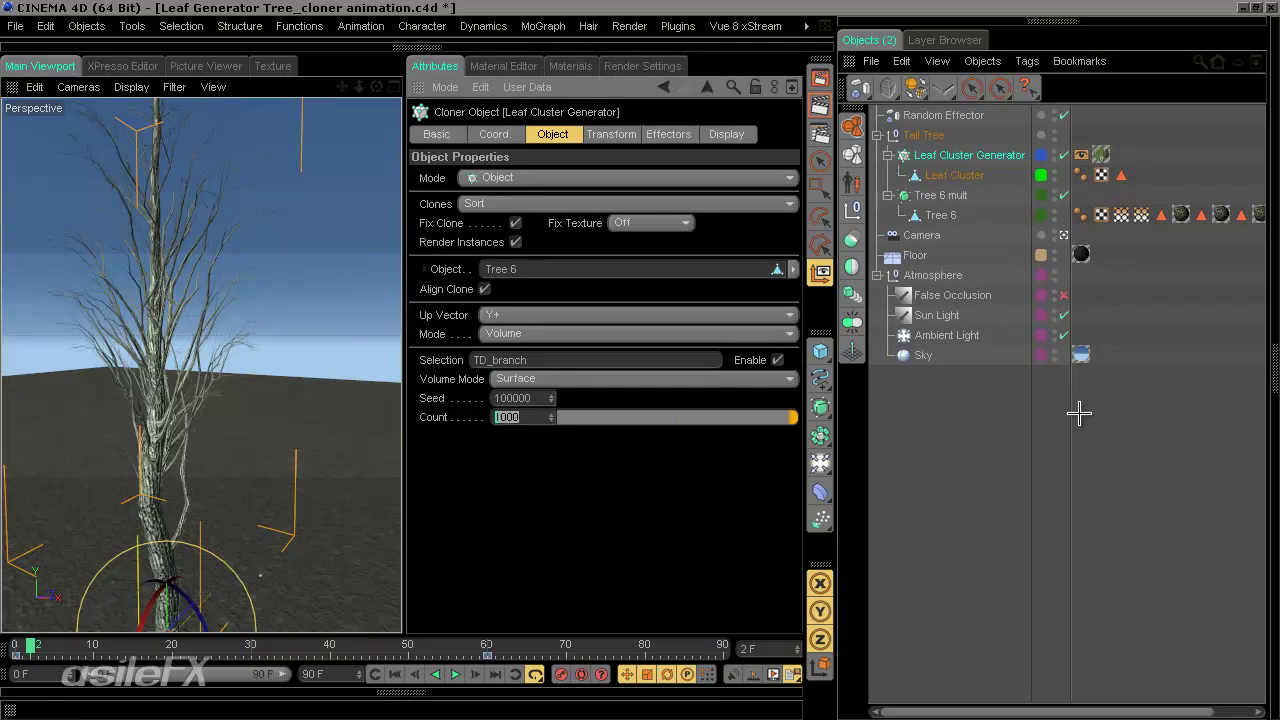
pyautogui.click(968, 418)
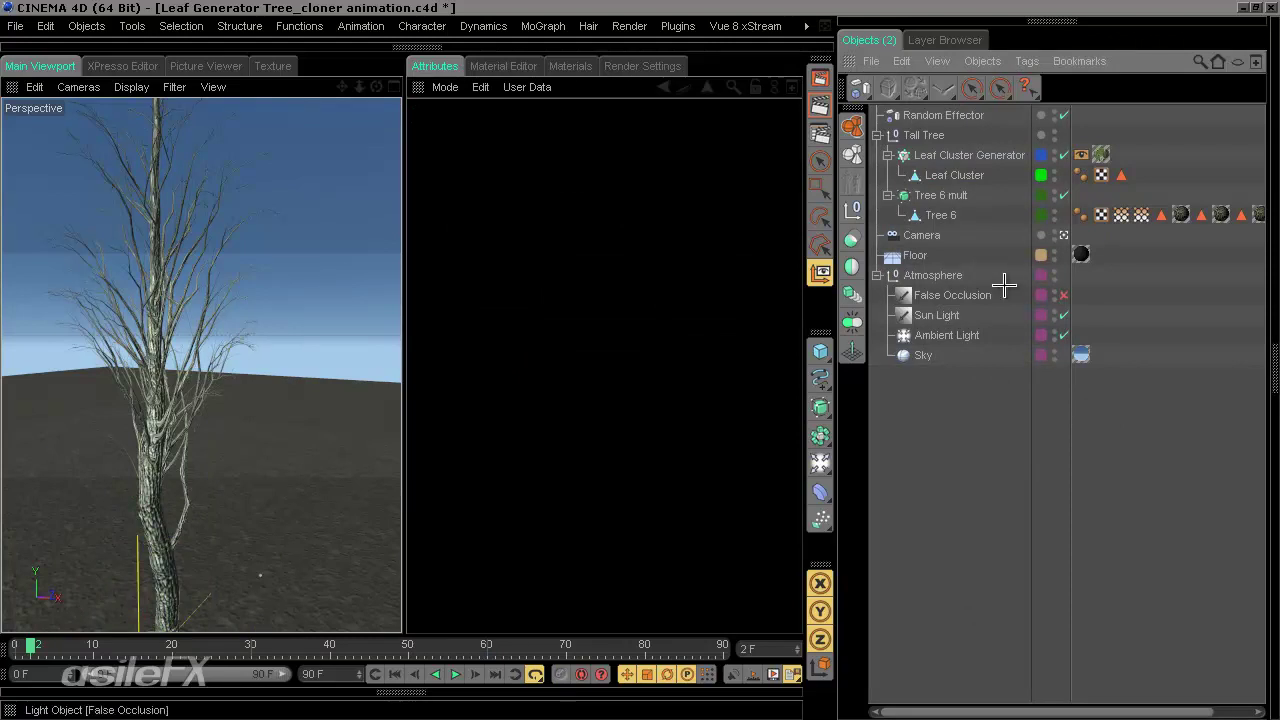
pyautogui.click(941, 158)
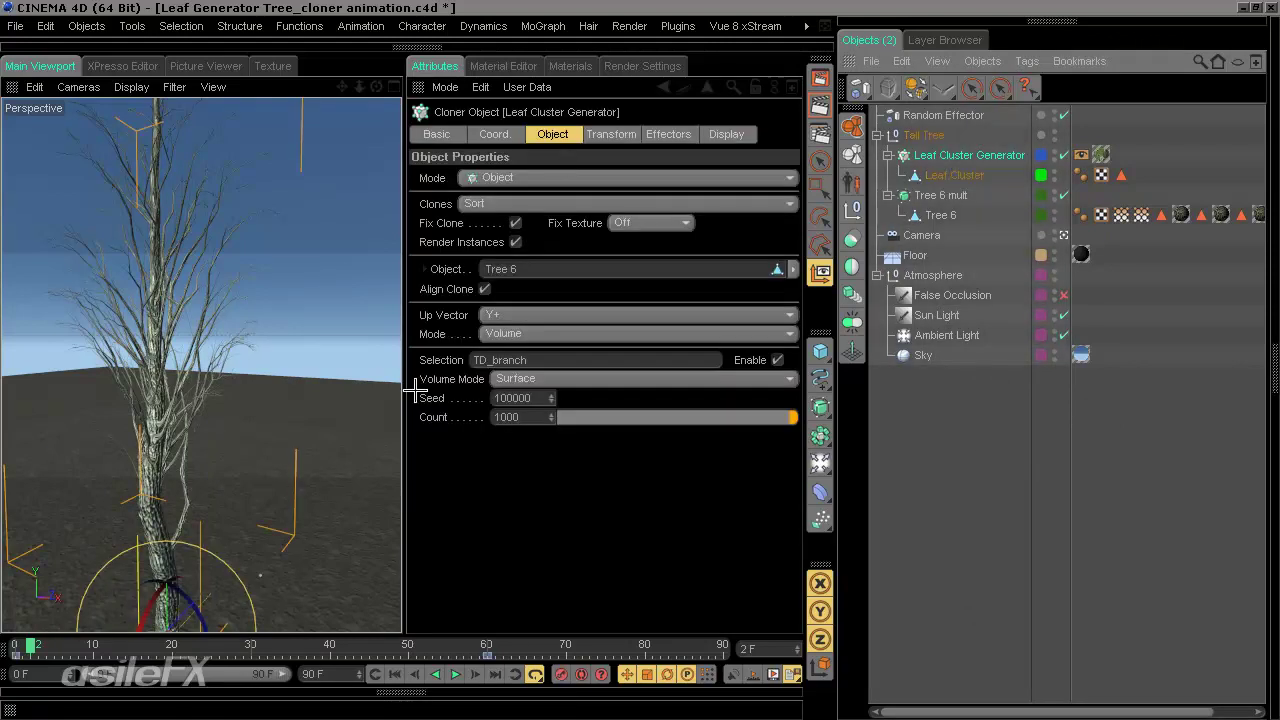
pyautogui.click(15, 657)
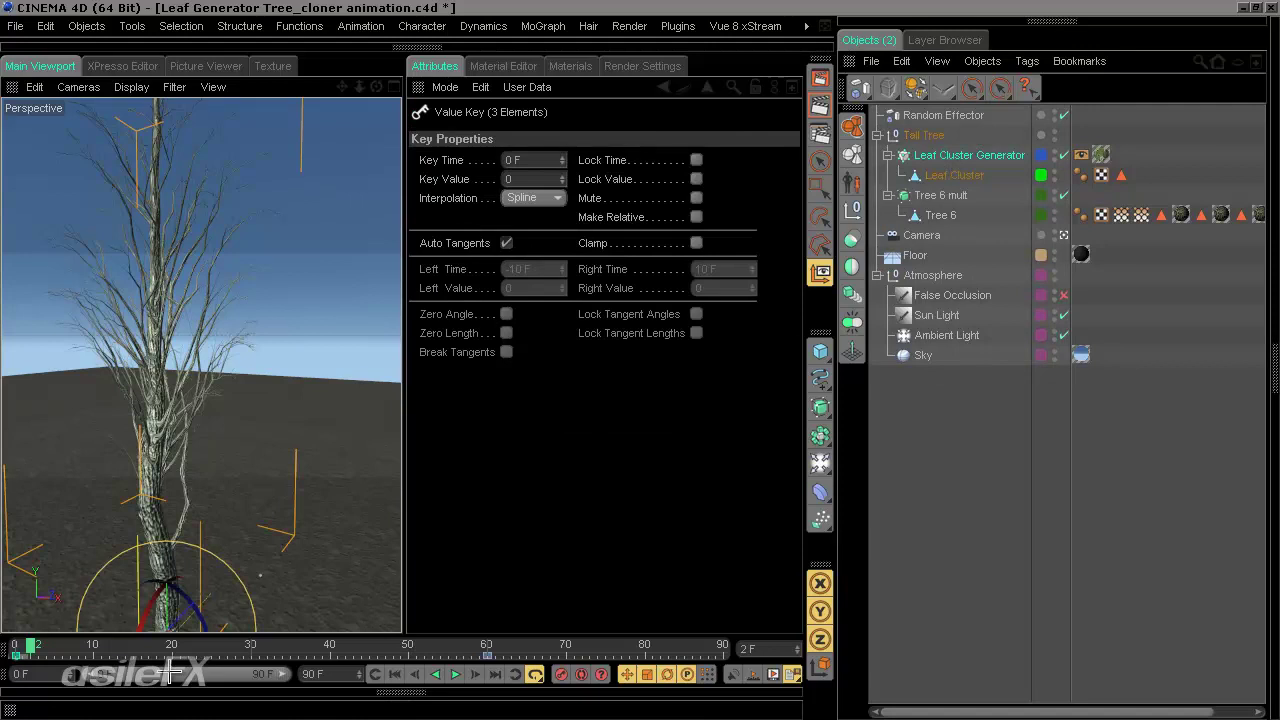
pyautogui.press('Delete')
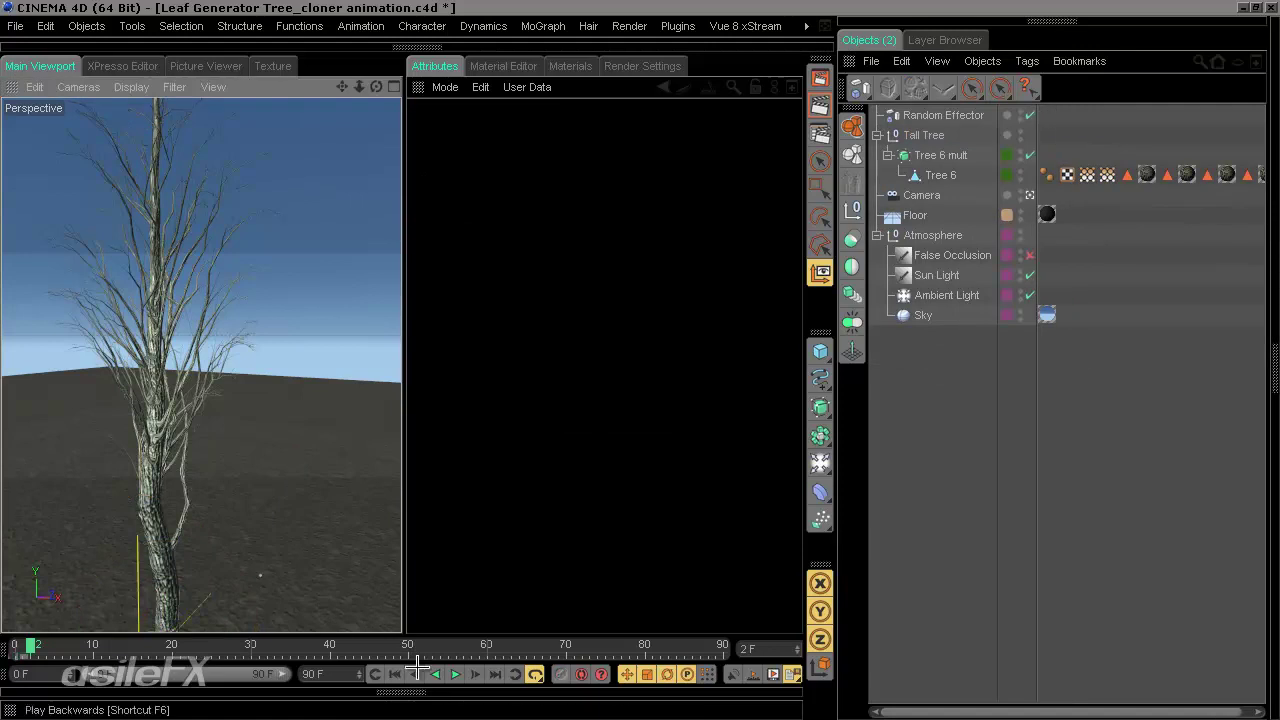
pyautogui.moveTo(72, 645); pyautogui.dragTo(16, 645)
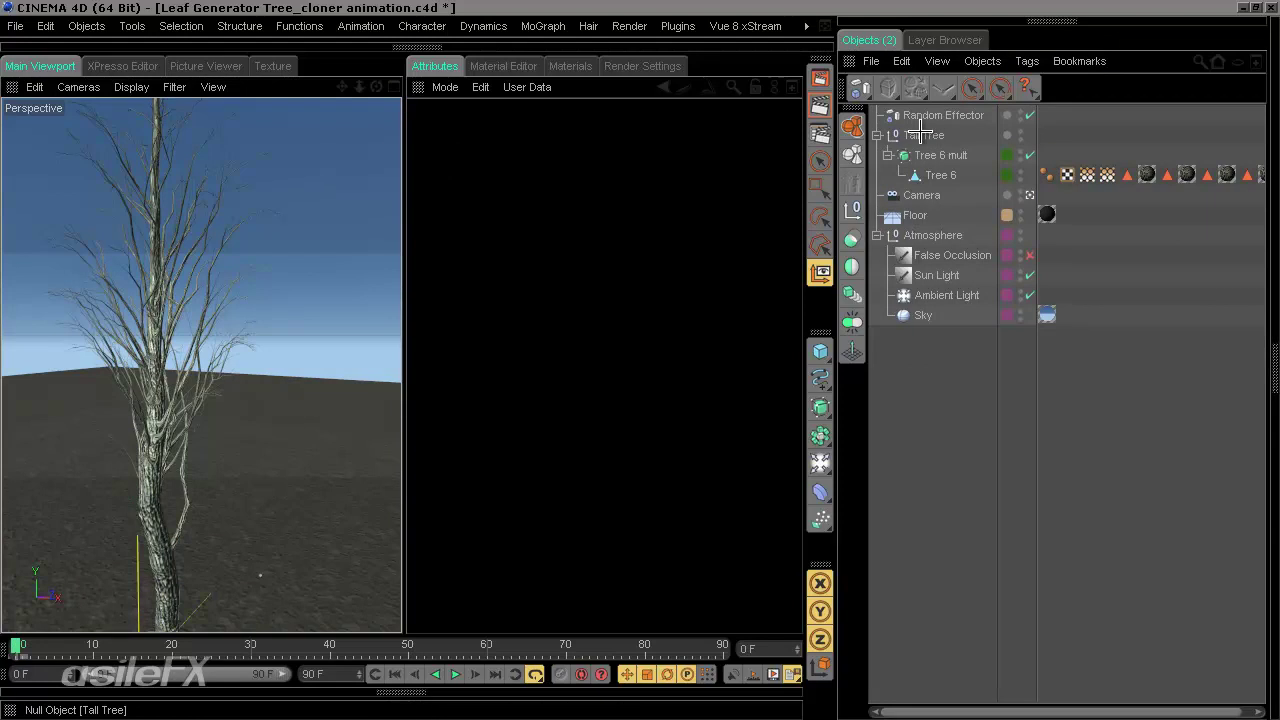
pyautogui.hotkey('ctrl', 'z')
# - Delete the Leaf Cluster Generator's keyframes at frames 0 and 60 and return to frame 0
pyautogui.click(962, 157)
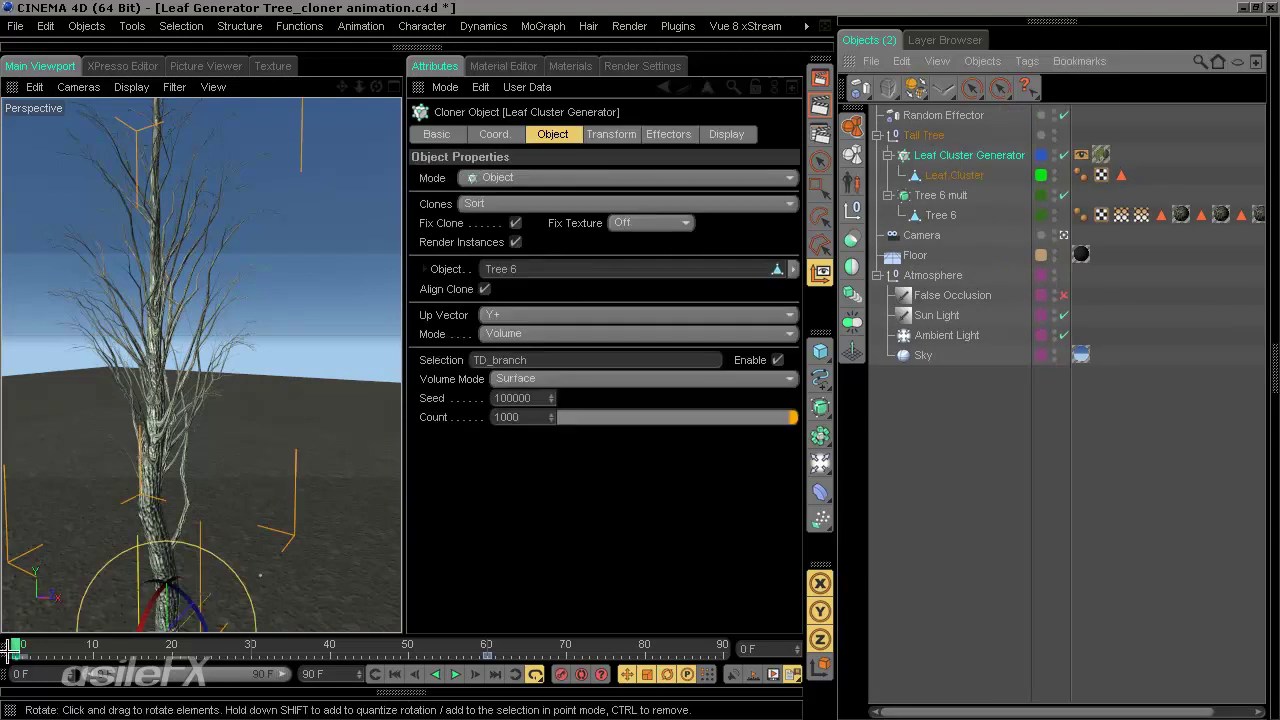
pyautogui.moveTo(8, 650); pyautogui.dragTo(119, 648)
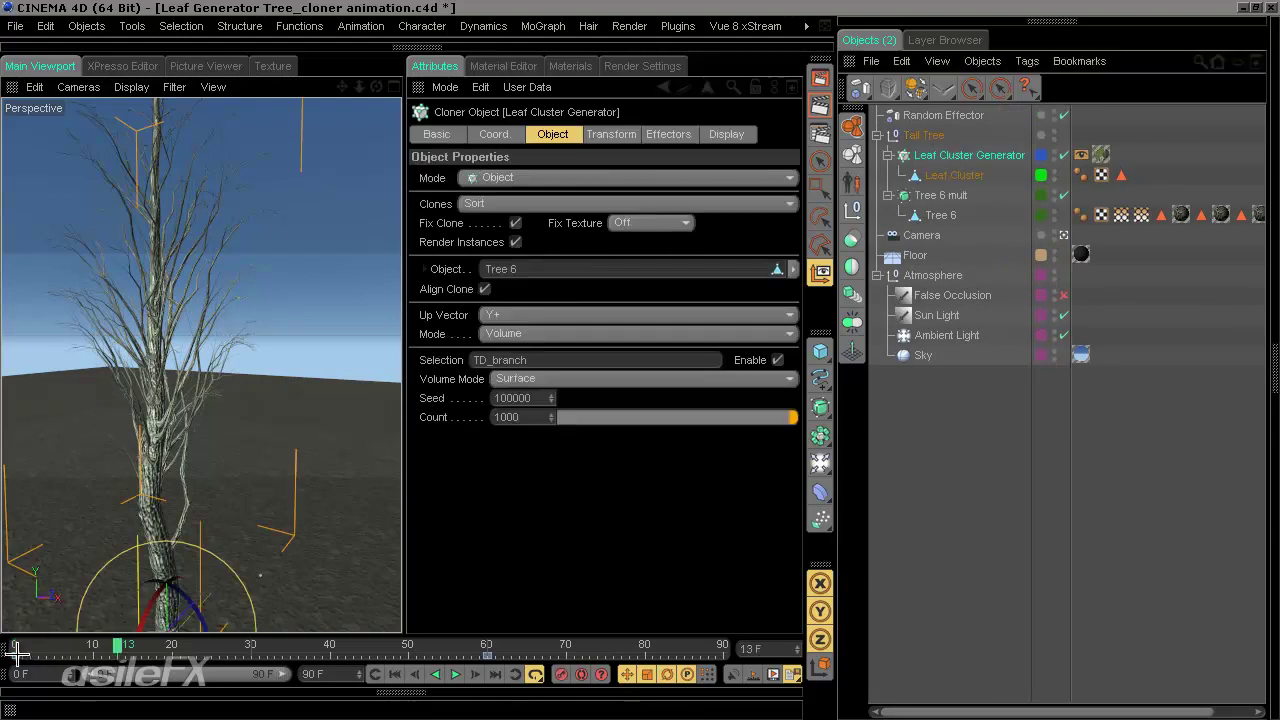
pyautogui.click(17, 653)
pyautogui.press('Delete')
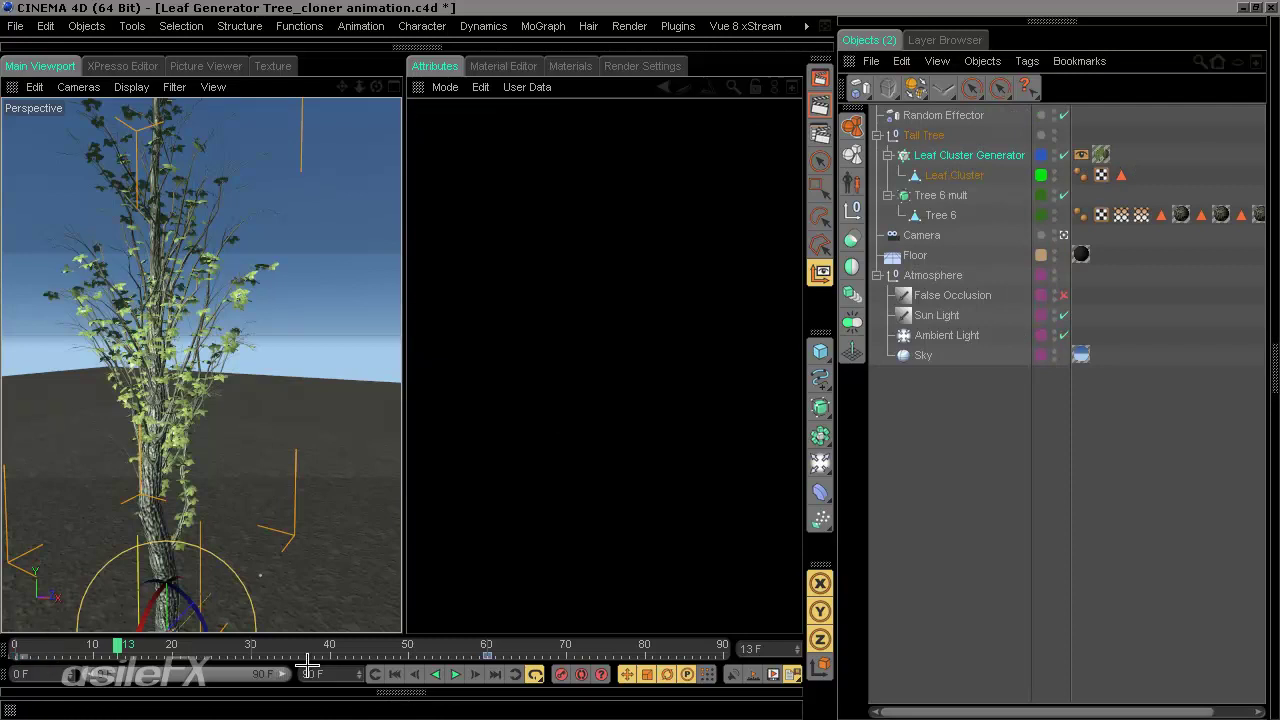
pyautogui.click(488, 652)
pyautogui.press('Delete')
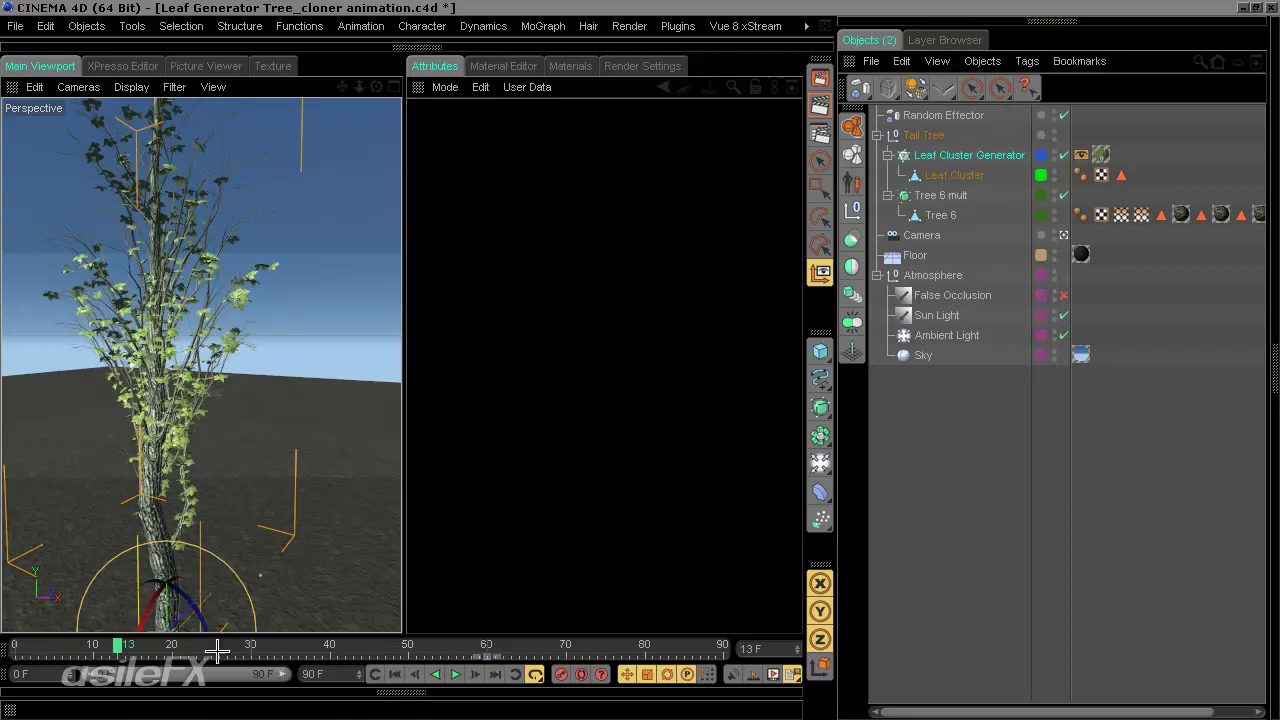
pyautogui.click(395, 674)
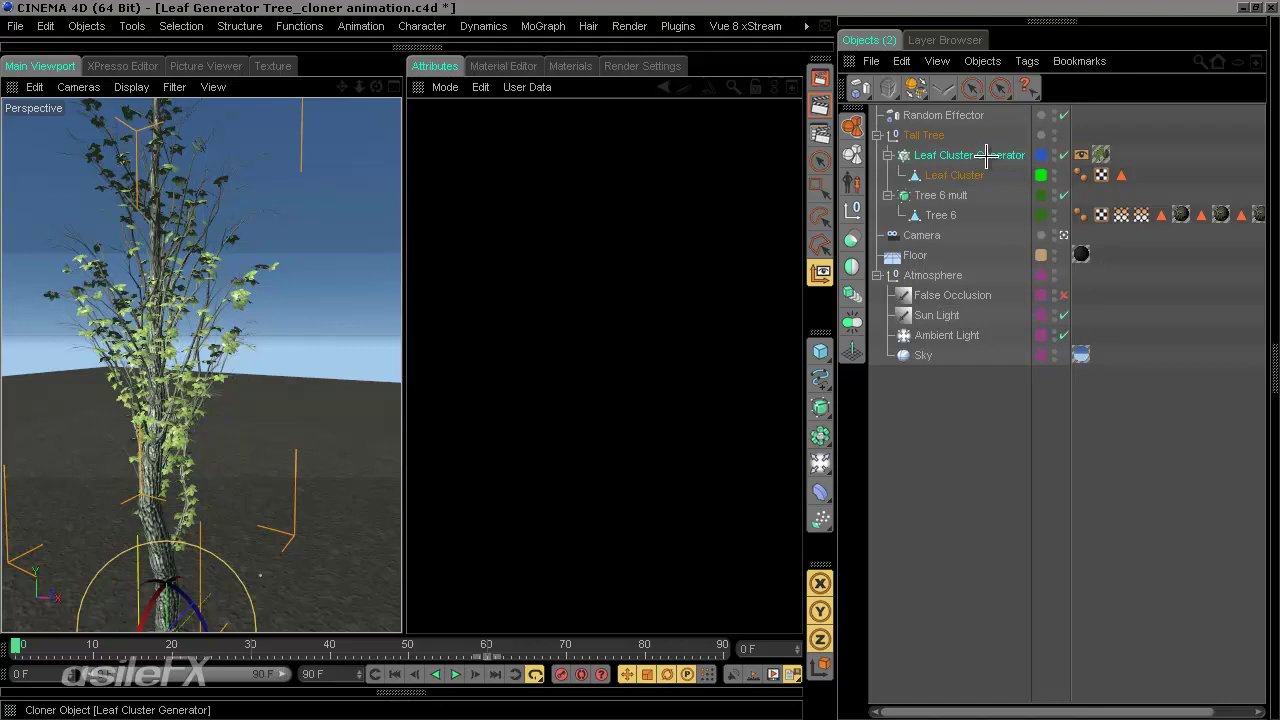
# - Restrict the Leaf Cluster Generator to the TD_twig selection of Tree 6 and set its count to 1000
pyautogui.click(955, 158)
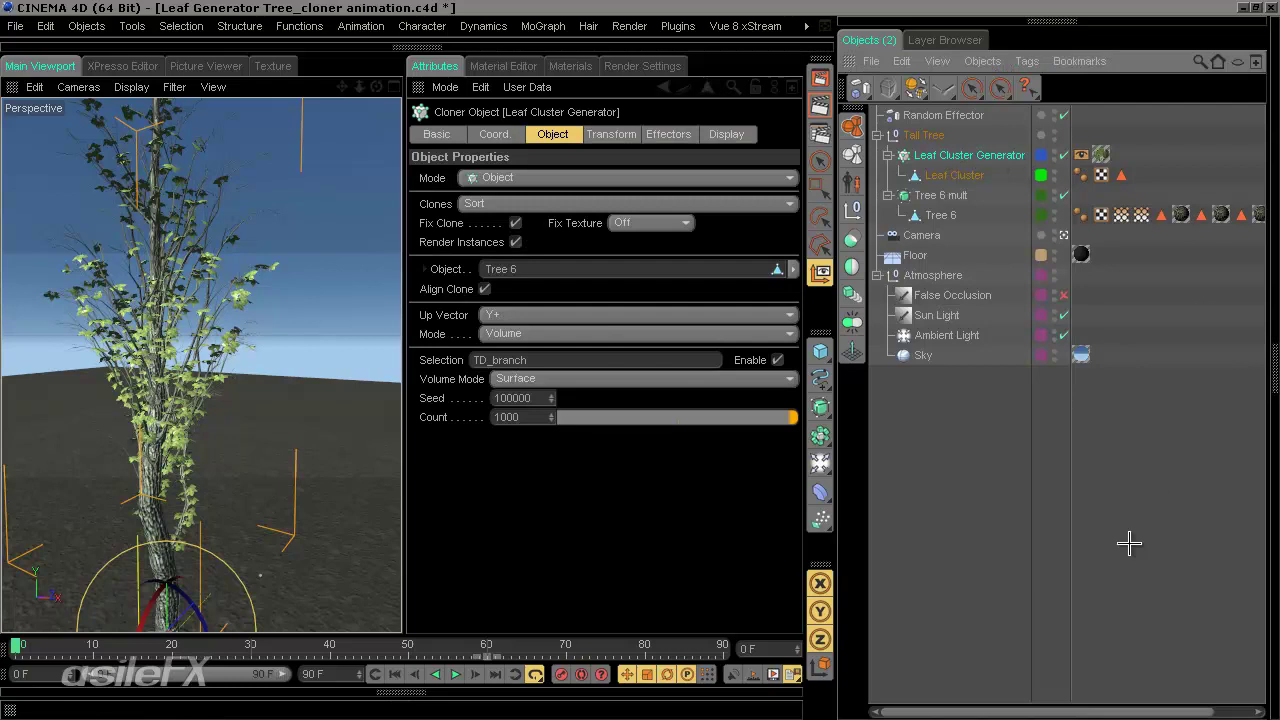
pyautogui.moveTo(1112, 705); pyautogui.dragTo(1156, 705)
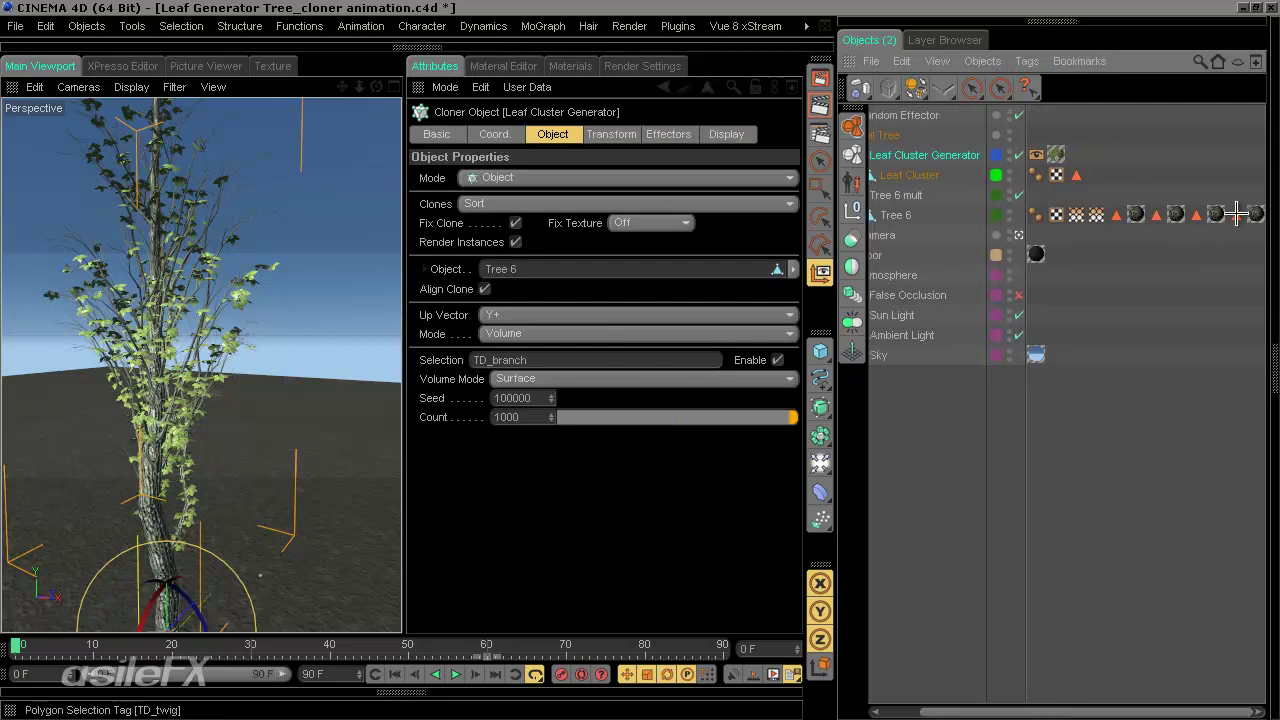
pyautogui.moveTo(597, 292); pyautogui.dragTo(560, 362)
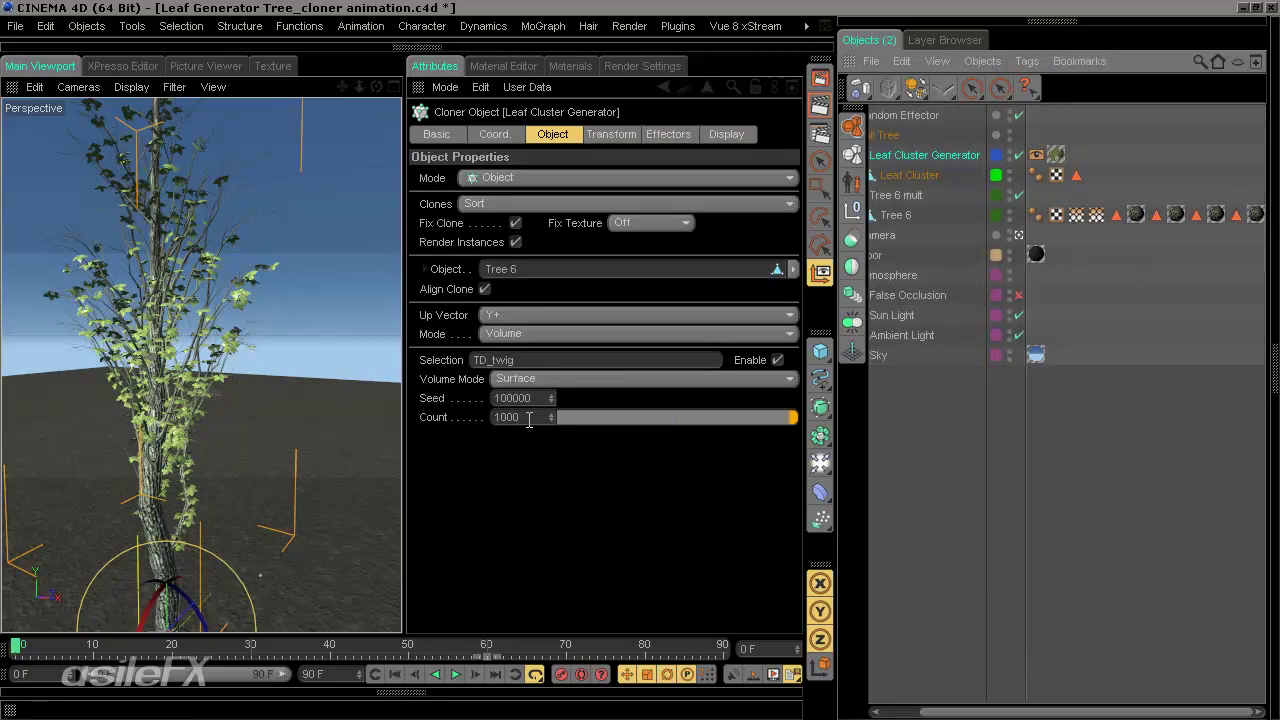
pyautogui.click(531, 416)
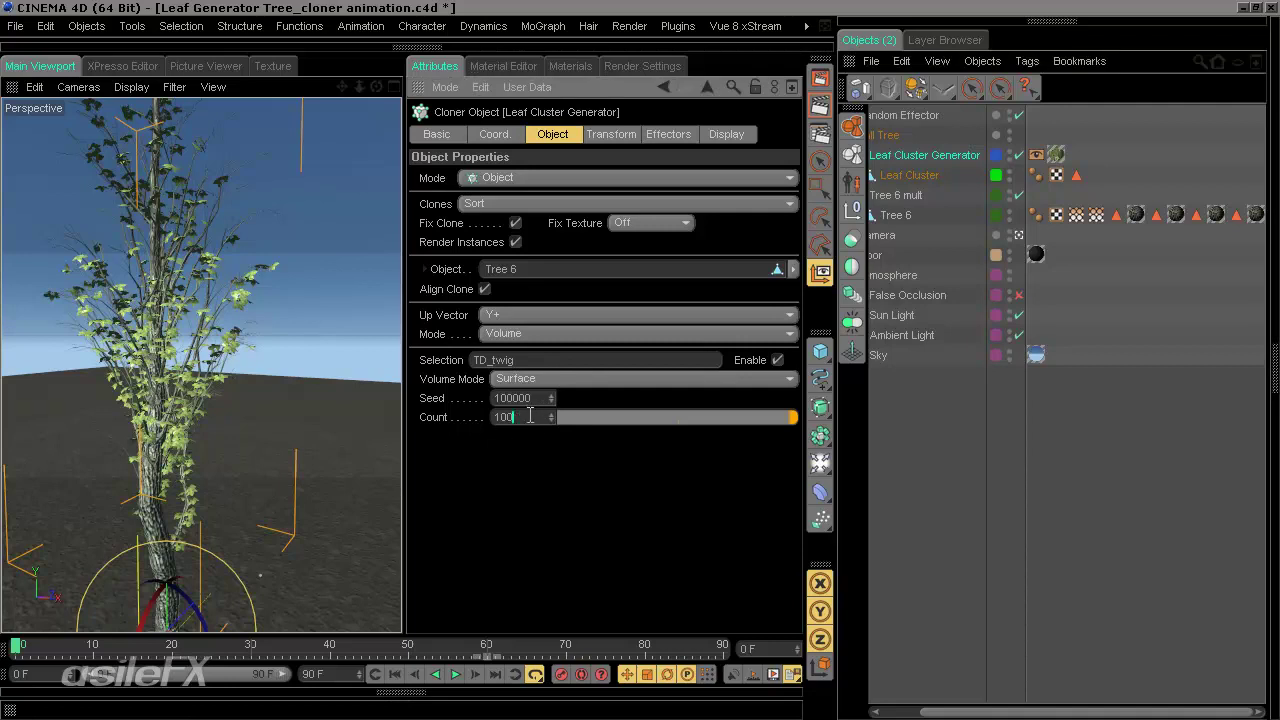
pyautogui.press('Return')
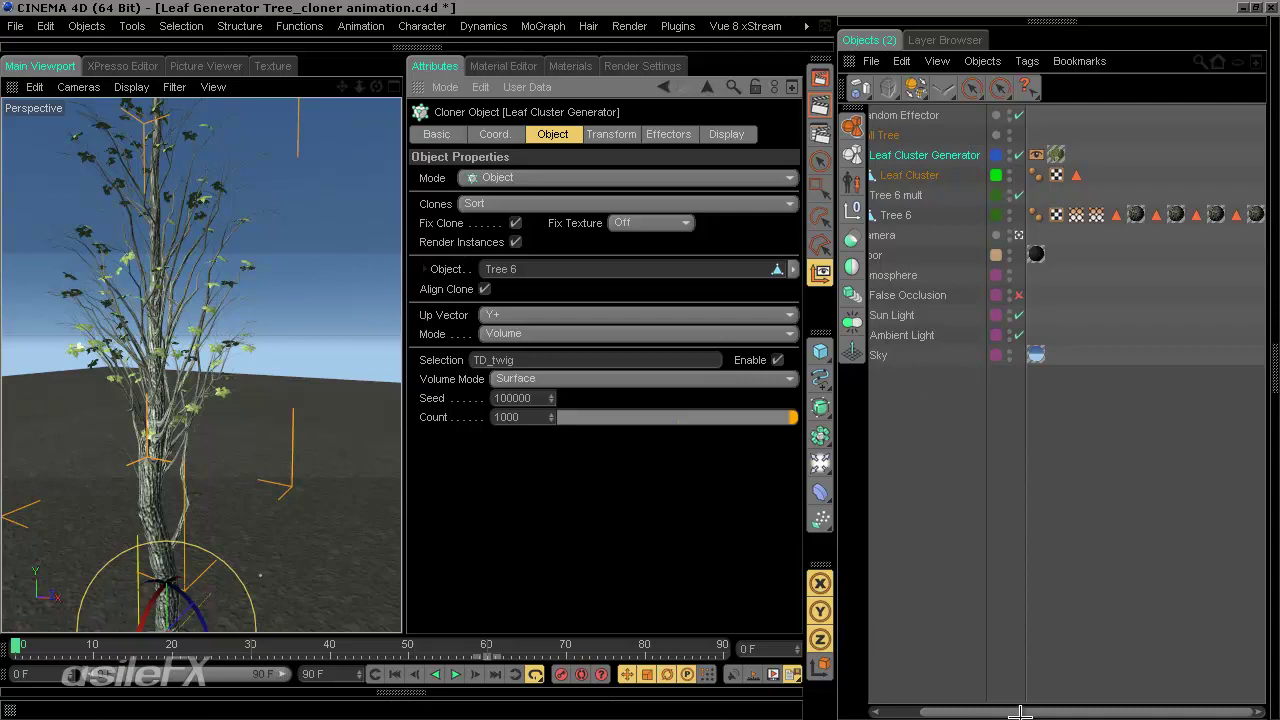
pyautogui.moveTo(1022, 712); pyautogui.dragTo(978, 712)
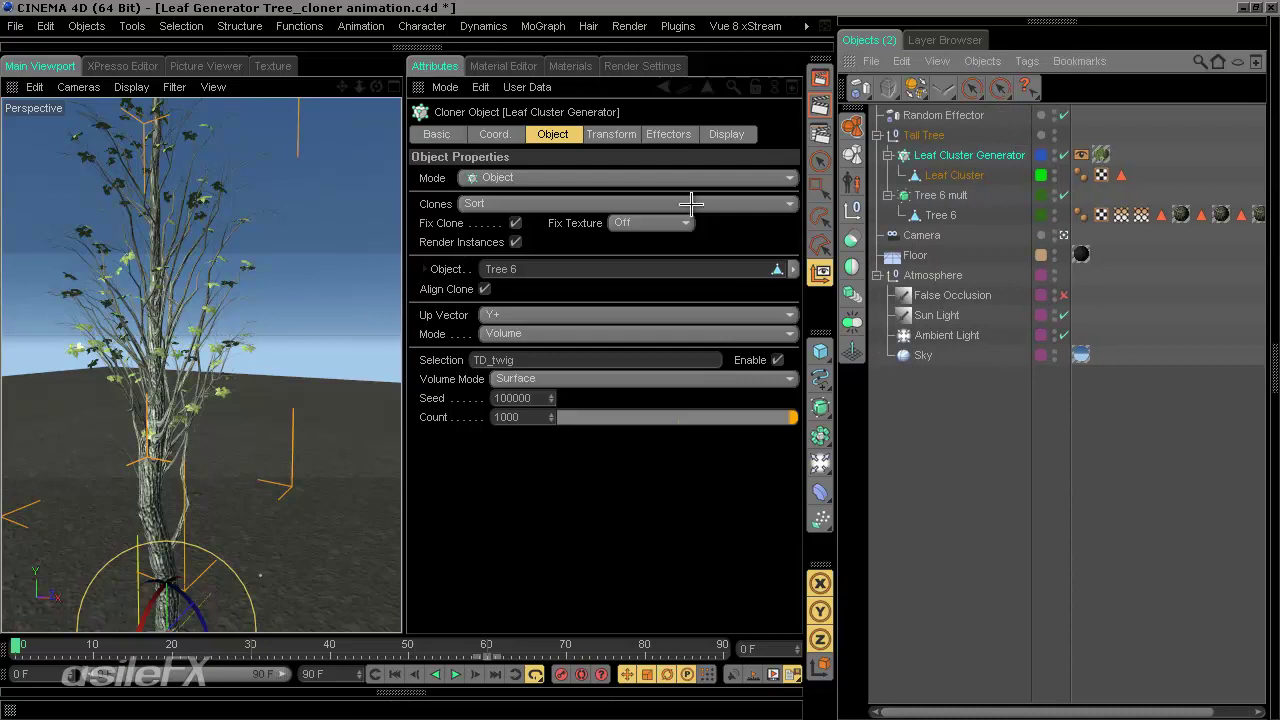
# - Enlarge the viewport at frame 0 and save the scene as Leaf Generator Tree_clone animation
pyautogui.click(15, 645)
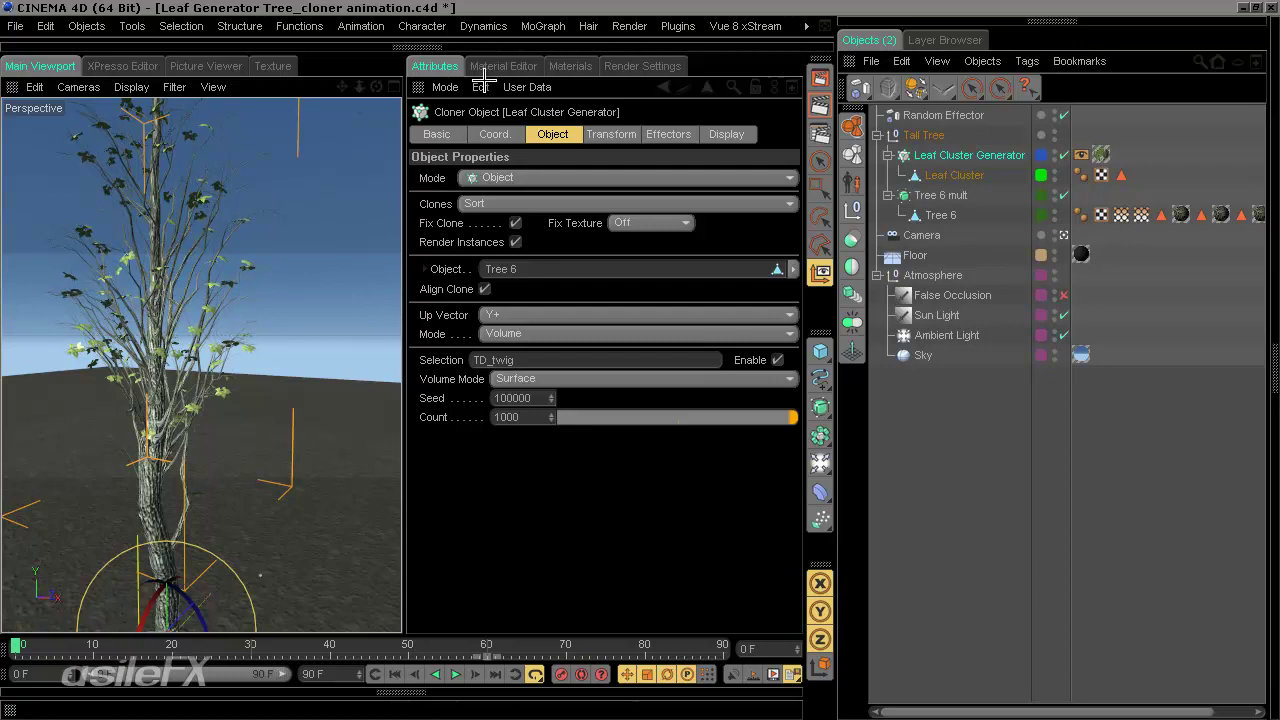
pyautogui.keyDown('ctrl'); pyautogui.click(418, 88); pyautogui.keyUp('ctrl')
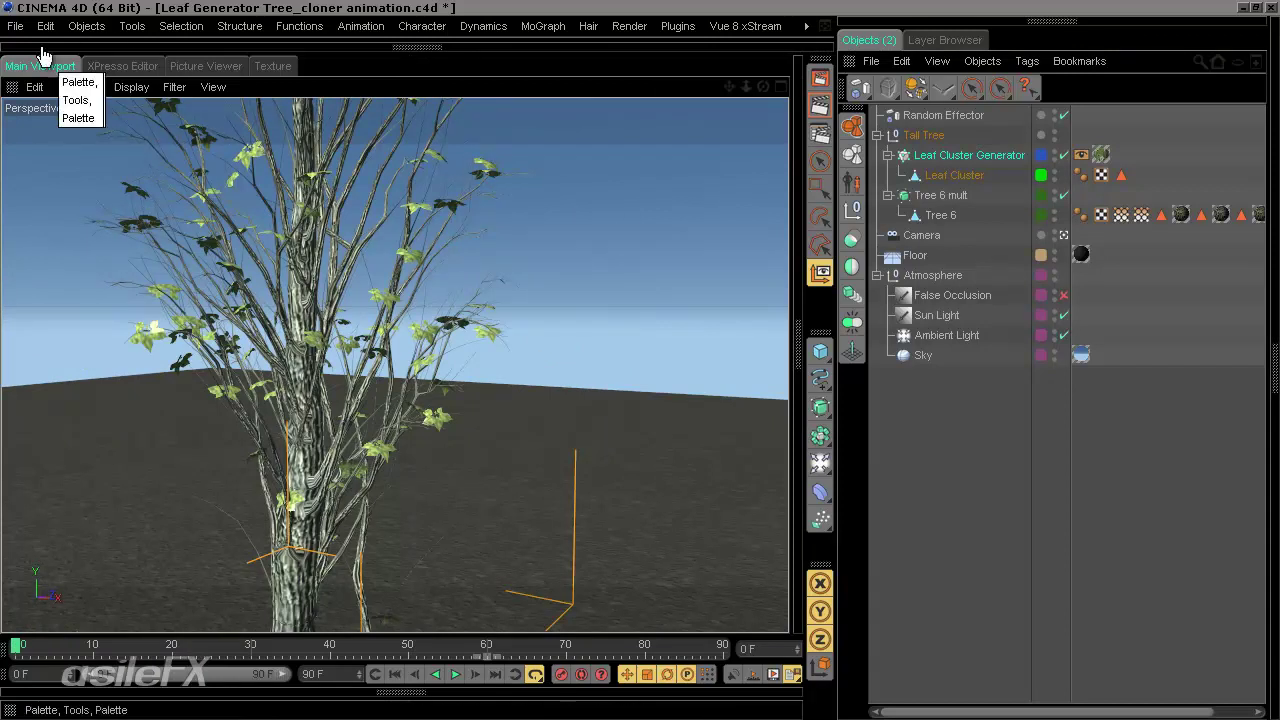
pyautogui.click(15, 26)
pyautogui.click(60, 208)
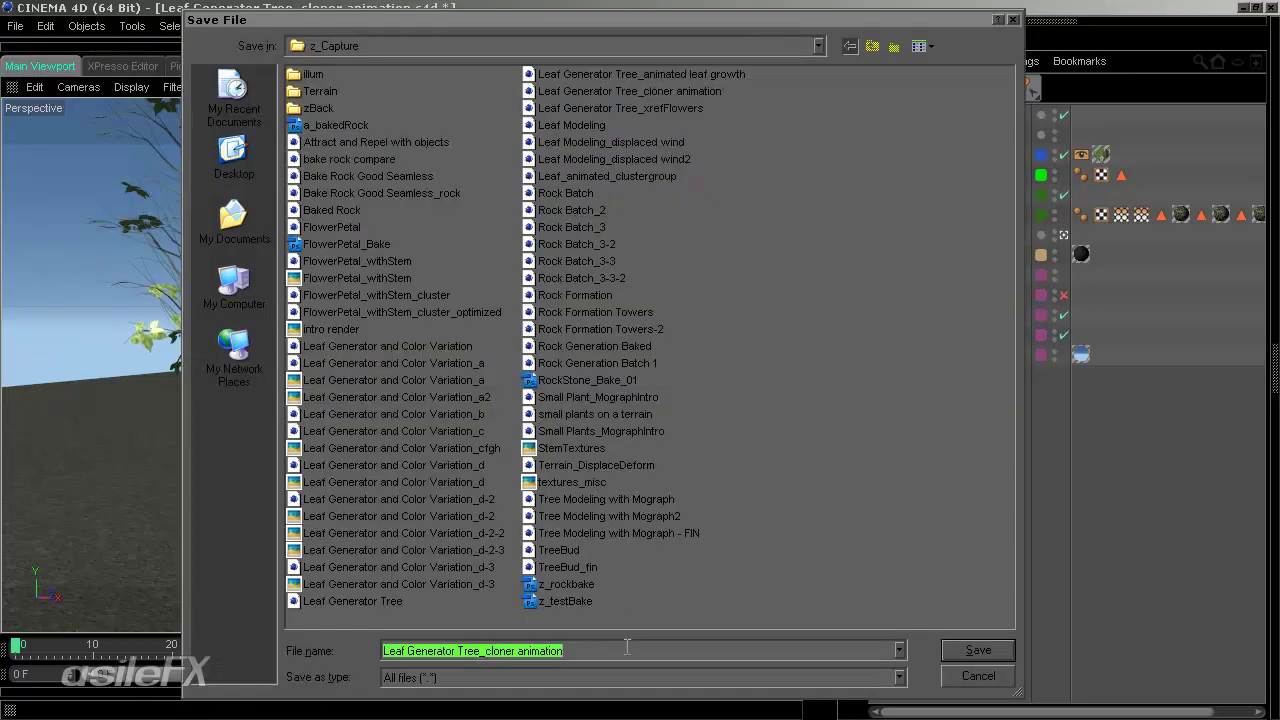
pyautogui.click(514, 650)
pyautogui.press('BackSpace')
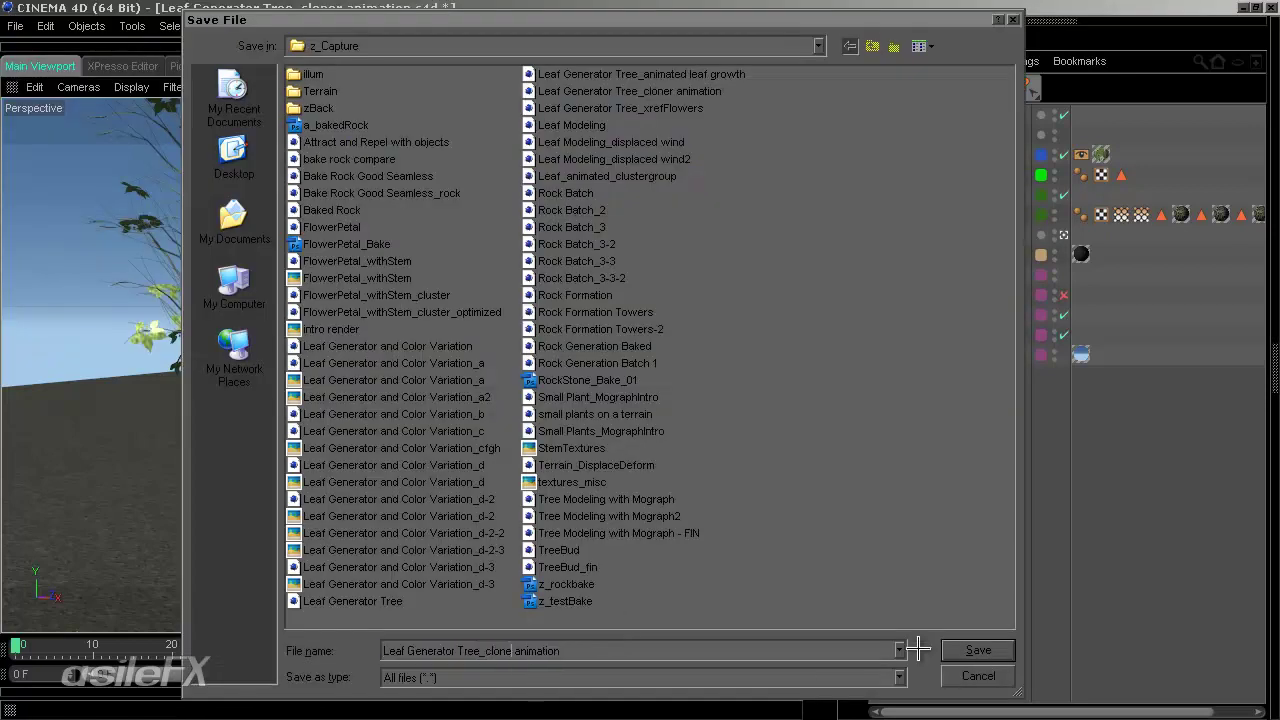
pyautogui.click(965, 650)
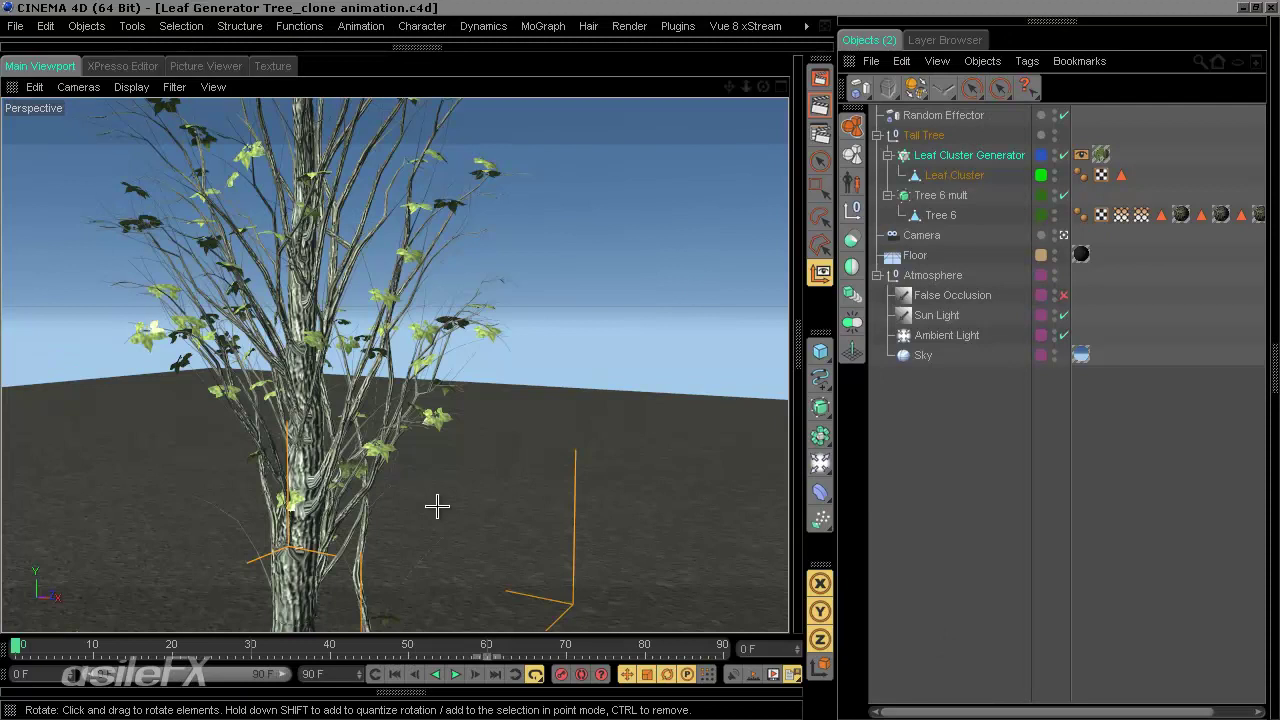
# - Move the leaf texture tag from the Leaf Cluster Generator to its Leaf Cluster object and unfold the tool palettes
pyautogui.click(955, 176)
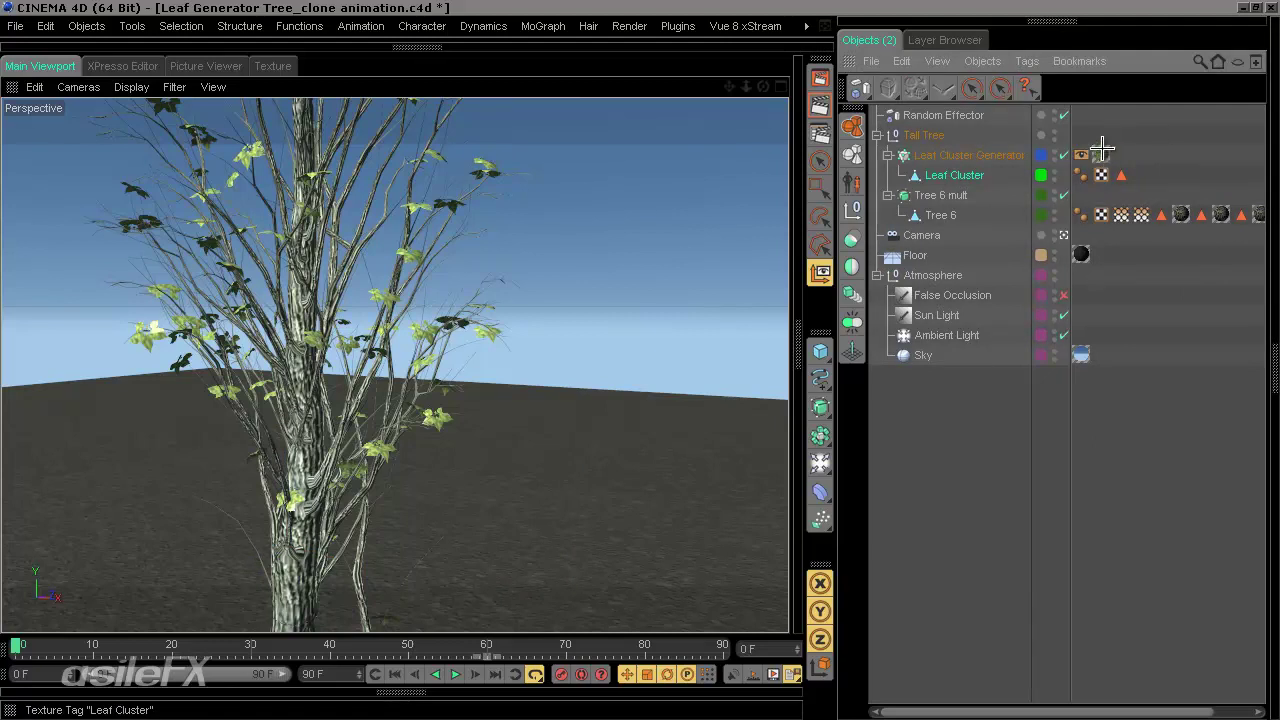
pyautogui.moveTo(1101, 152); pyautogui.dragTo(1141, 175)
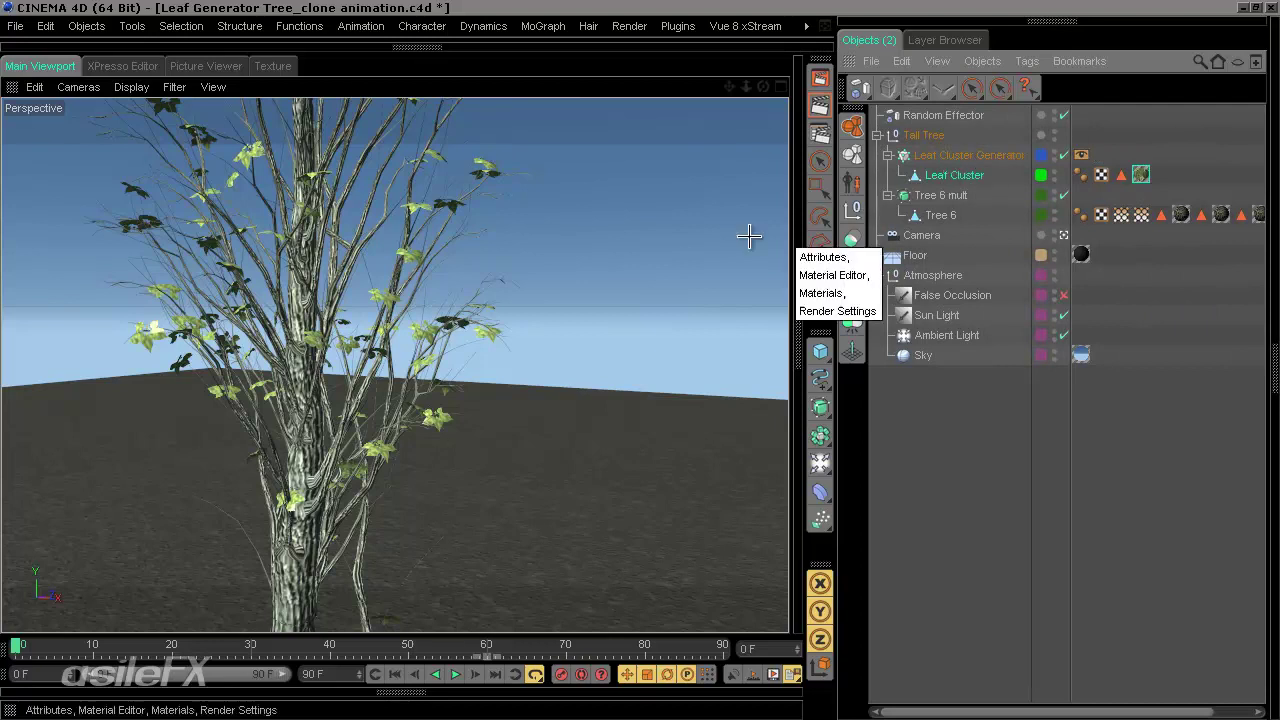
pyautogui.click(423, 48)
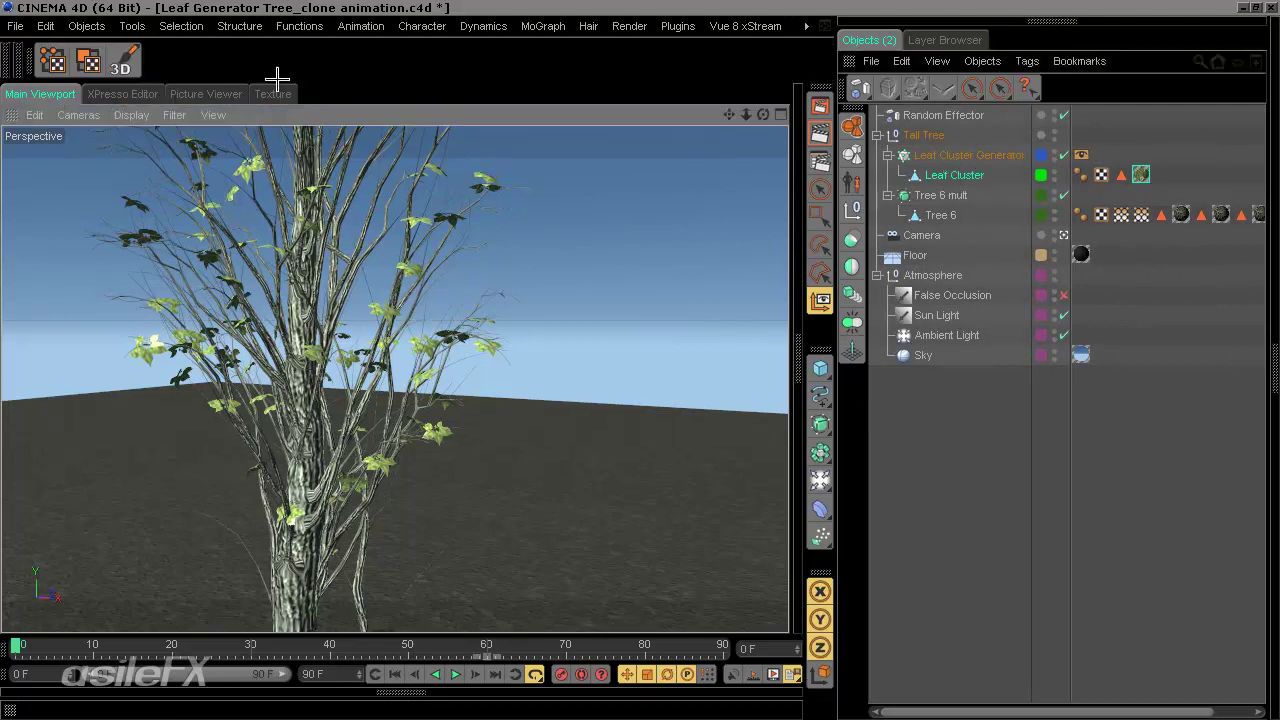
pyautogui.click(15, 62)
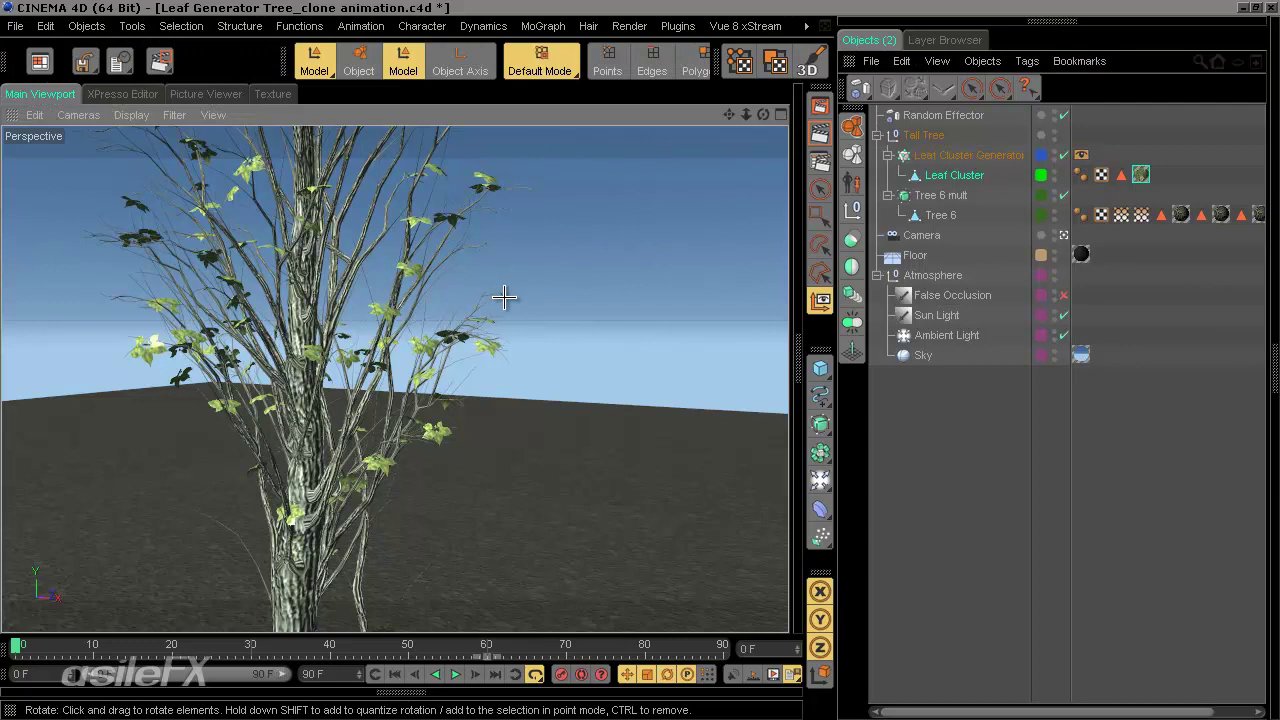
# - Paste a copy of the Leaf Cluster object into a new scene and frame it in the view
pyautogui.hotkey('ctrl', 'n')
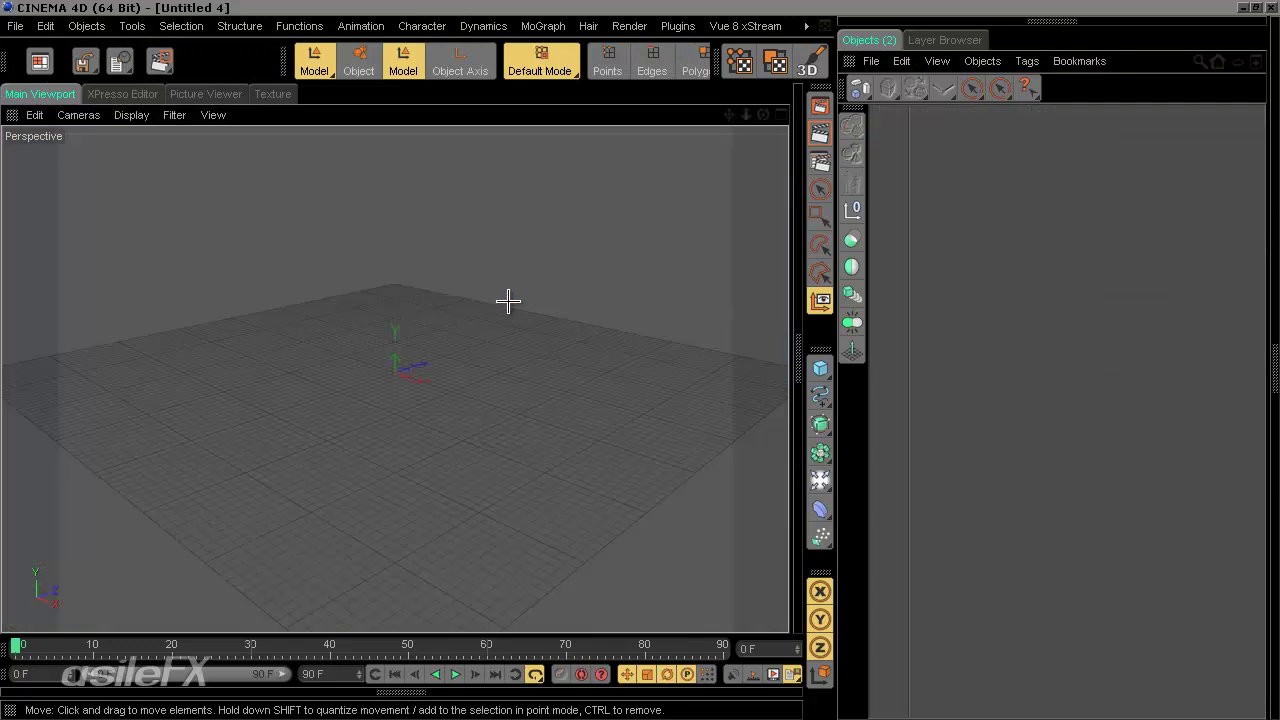
pyautogui.hotkey('ctrl', 'v')
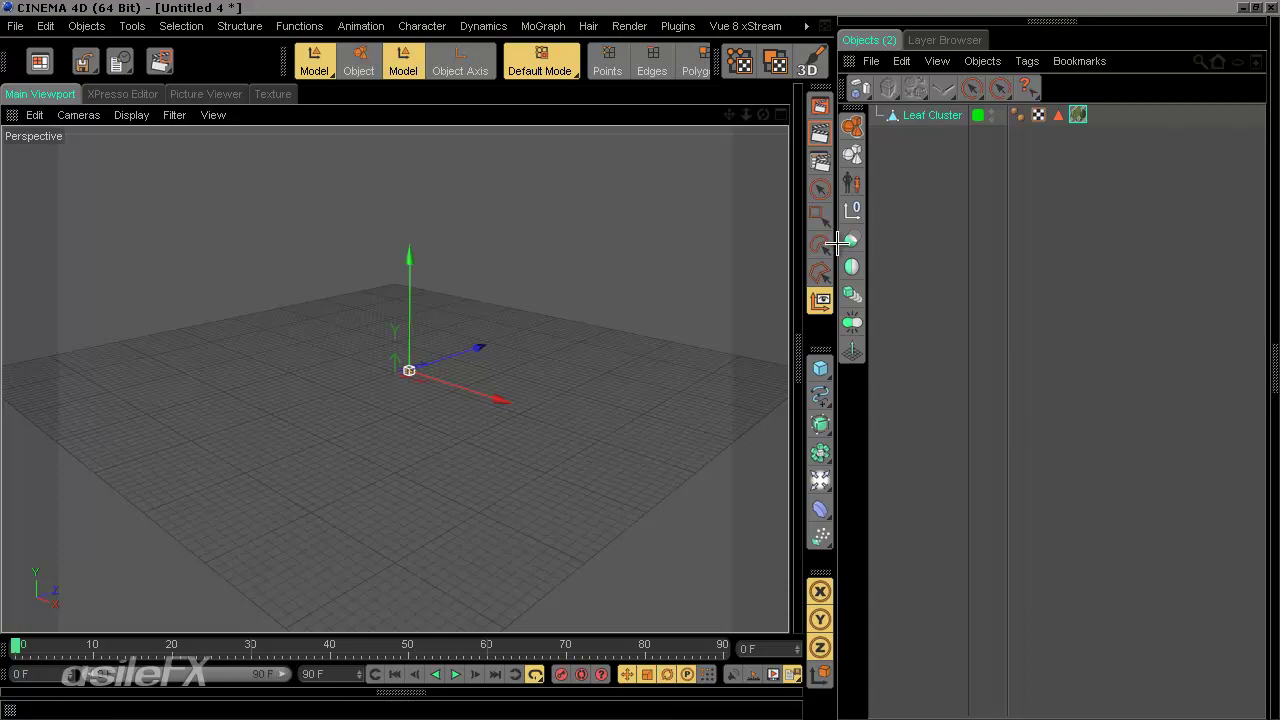
pyautogui.press('o')
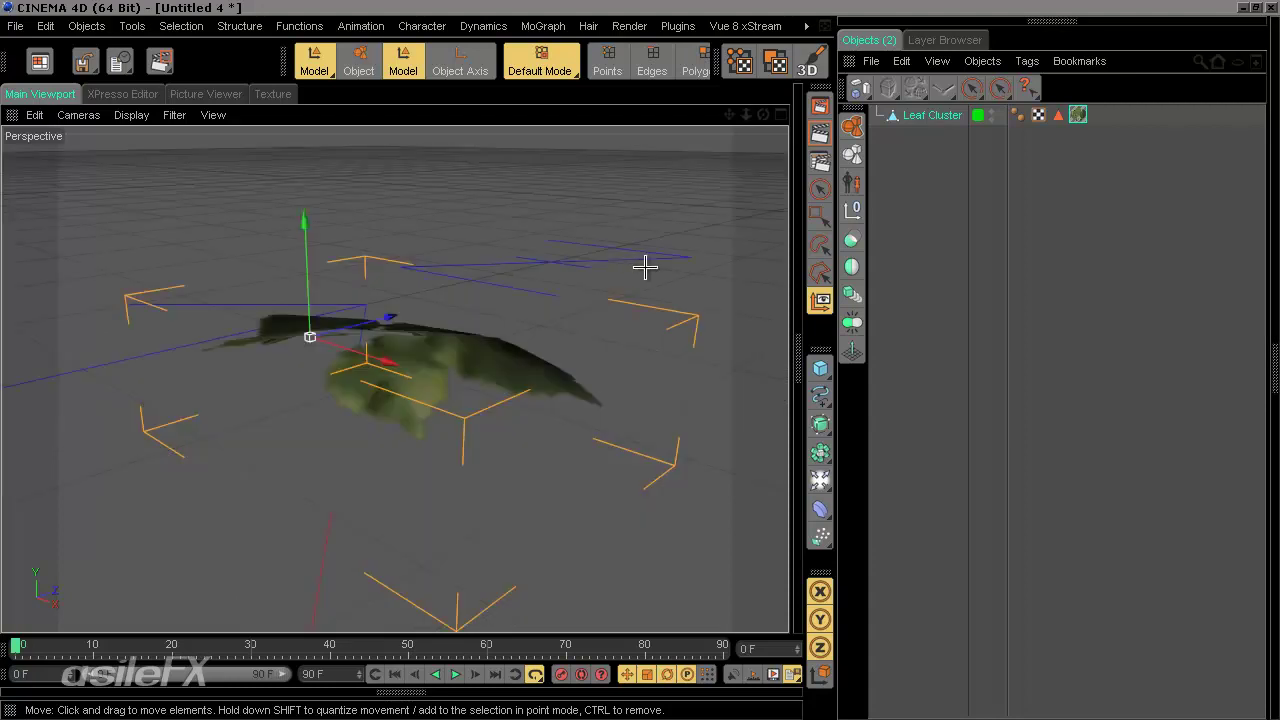
# - Scale up the Leaf Cluster geometry in Model mode and switch back to the Move tool
pyautogui.moveTo(646, 268)
pyautogui.keyDown('alt'); pyautogui.mouseDown()
pyautogui.moveTo(606, 348)
pyautogui.moveTo(649, 269)
pyautogui.moveTo(514, 363)
pyautogui.moveTo(644, 253)
pyautogui.mouseUp(); pyautogui.keyUp('alt')
pyautogui.scroll(-5, 617, 267)
pyautogui.scroll(2, 617, 267)
pyautogui.scroll(-3, 644, 253)
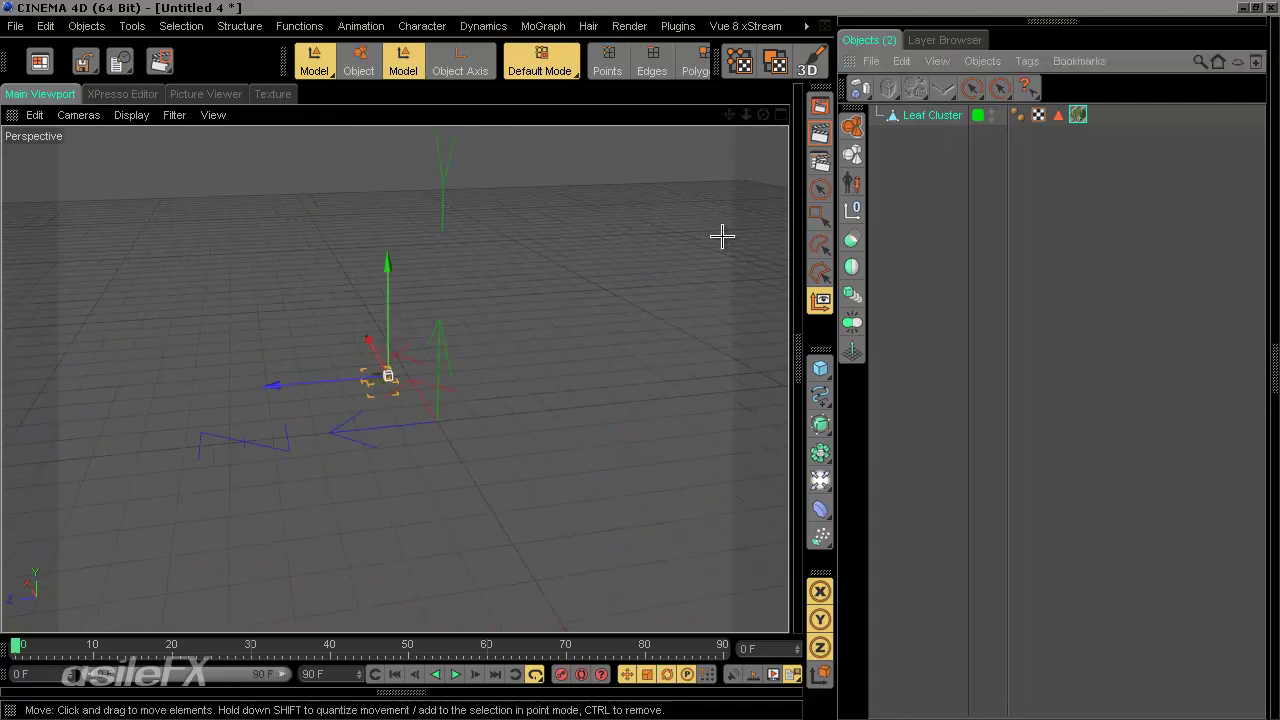
pyautogui.keyDown('alt'); pyautogui.moveTo(646, 369); pyautogui.dragTo(549, 411); pyautogui.keyUp('alt')
pyautogui.press('t')
pyautogui.moveTo(449, 323); pyautogui.dragTo(893, 321)
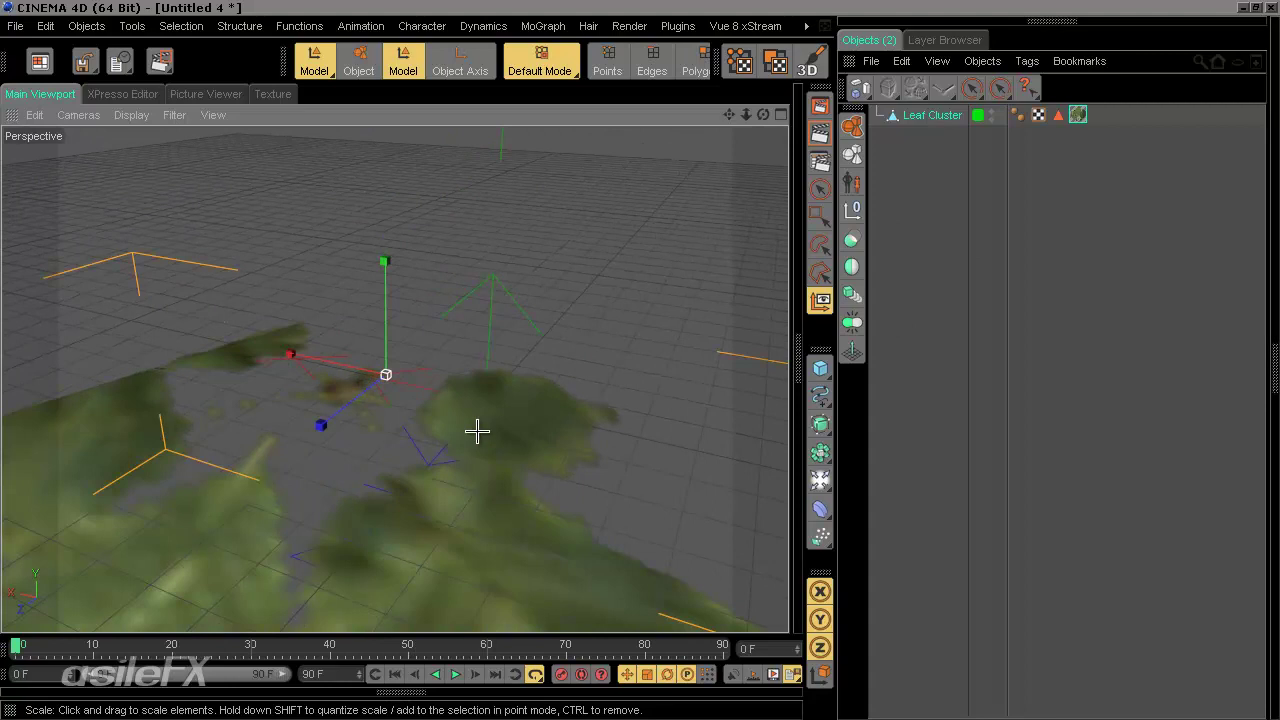
pyautogui.moveTo(477, 431); pyautogui.dragTo(640, 360)
pyautogui.press('e')
pyautogui.moveTo(366, 379); pyautogui.dragTo(514, 366)
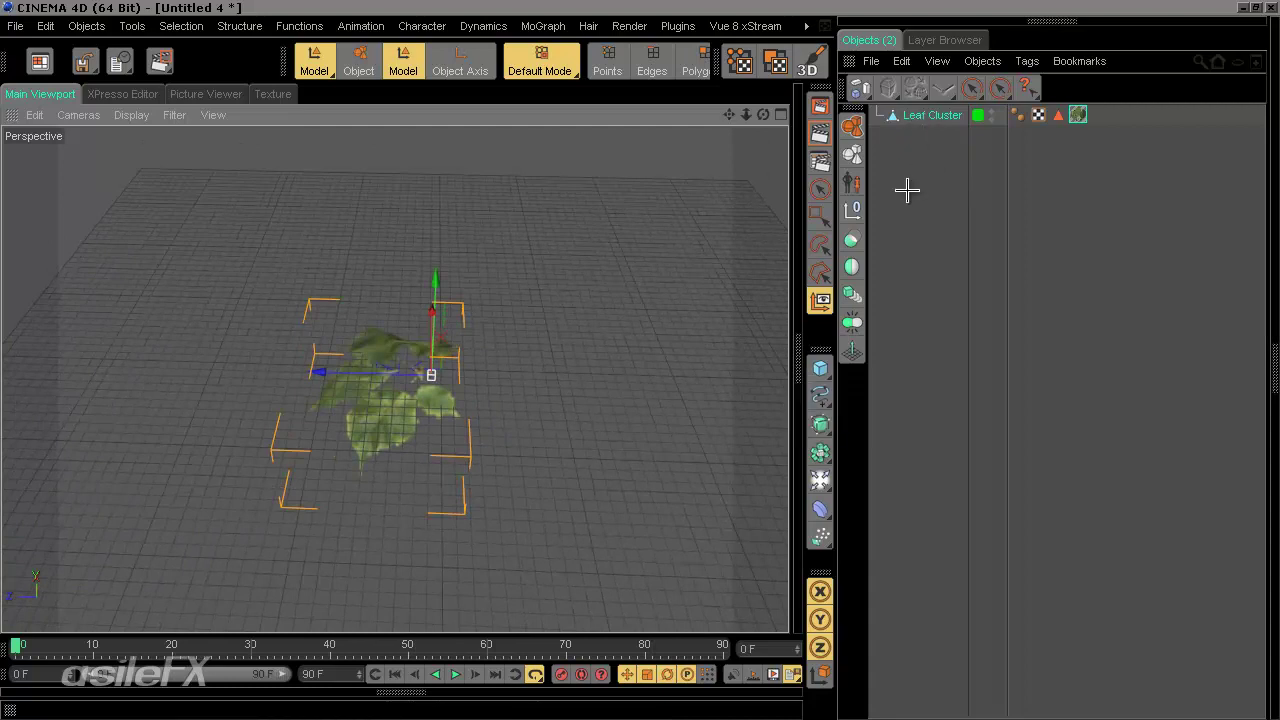
# - Set the Leaf Cluster's X, Y and Z position to 0 cm so it sits at the world origin
pyautogui.click(799, 362)
pyautogui.click(912, 116)
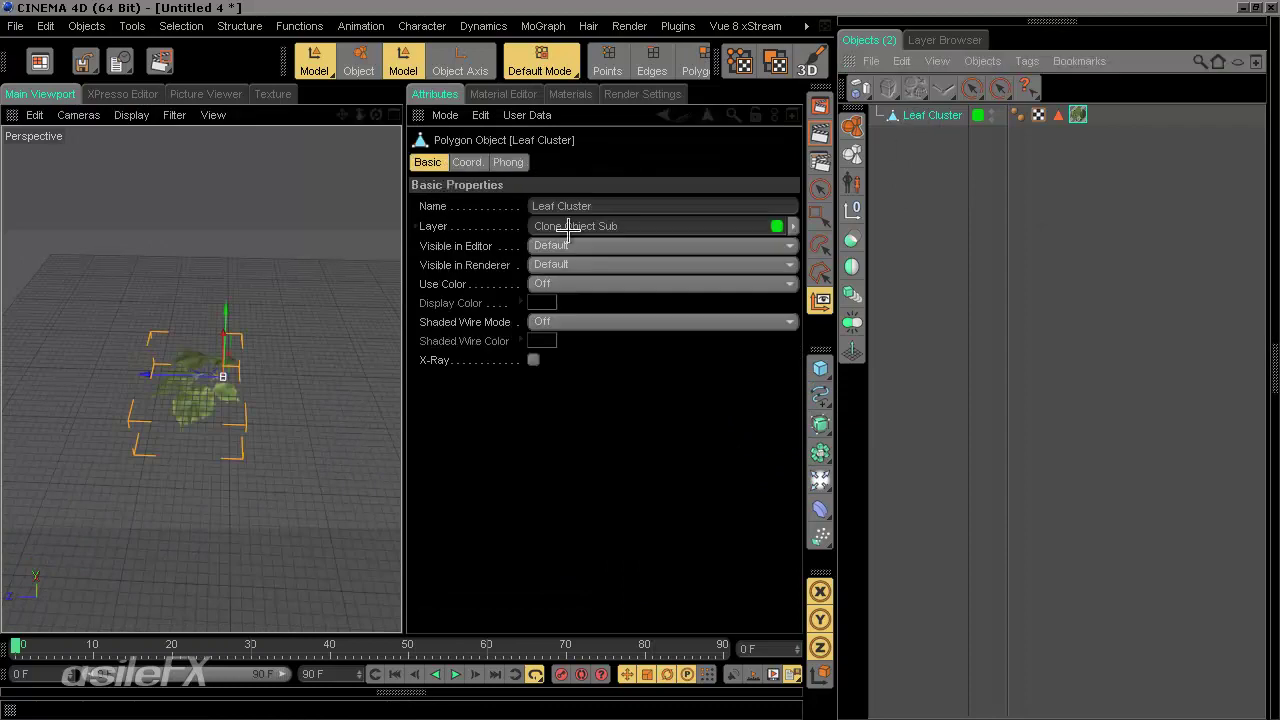
pyautogui.click(468, 162)
pyautogui.doubleClick(477, 207)
pyautogui.write('0')
pyautogui.press('Return')
pyautogui.doubleClick(477, 226)
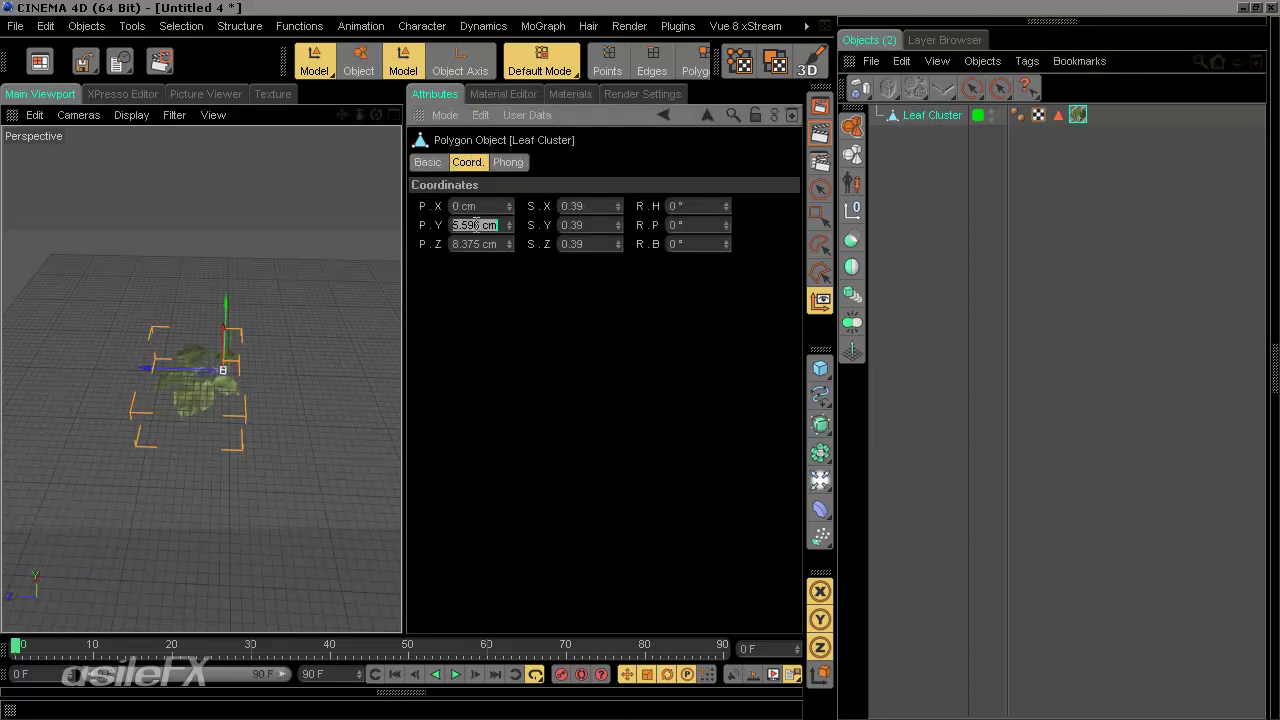
pyautogui.write('0')
pyautogui.doubleClick(482, 241)
pyautogui.write('0')
pyautogui.press('Return')
# - Dock the Attributes manager beneath the Objects manager while keeping the Leaf Cluster framed in the view
pyautogui.keyDown('alt'); pyautogui.moveTo(282, 333); pyautogui.dragTo(312, 378); pyautogui.keyUp('alt')
pyautogui.scroll(3, 323, 406)
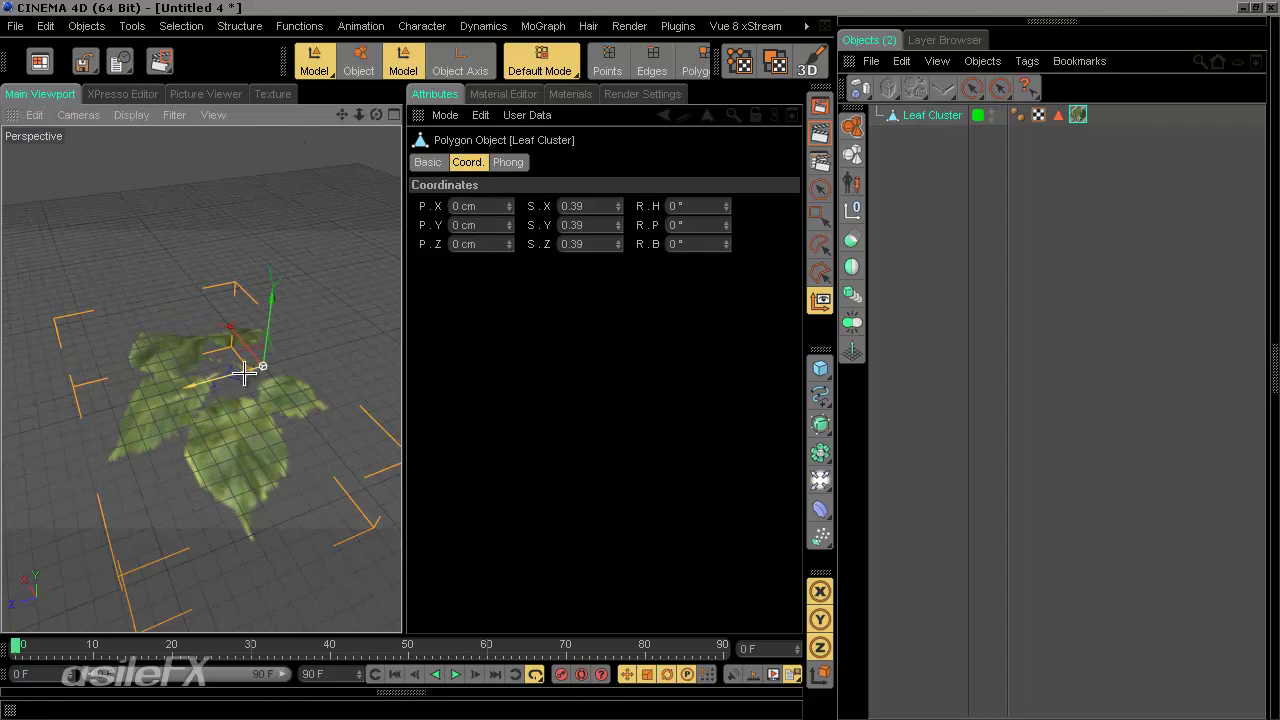
pyautogui.keyDown('alt'); pyautogui.moveTo(277, 357); pyautogui.dragTo(398, 356); pyautogui.keyUp('alt')
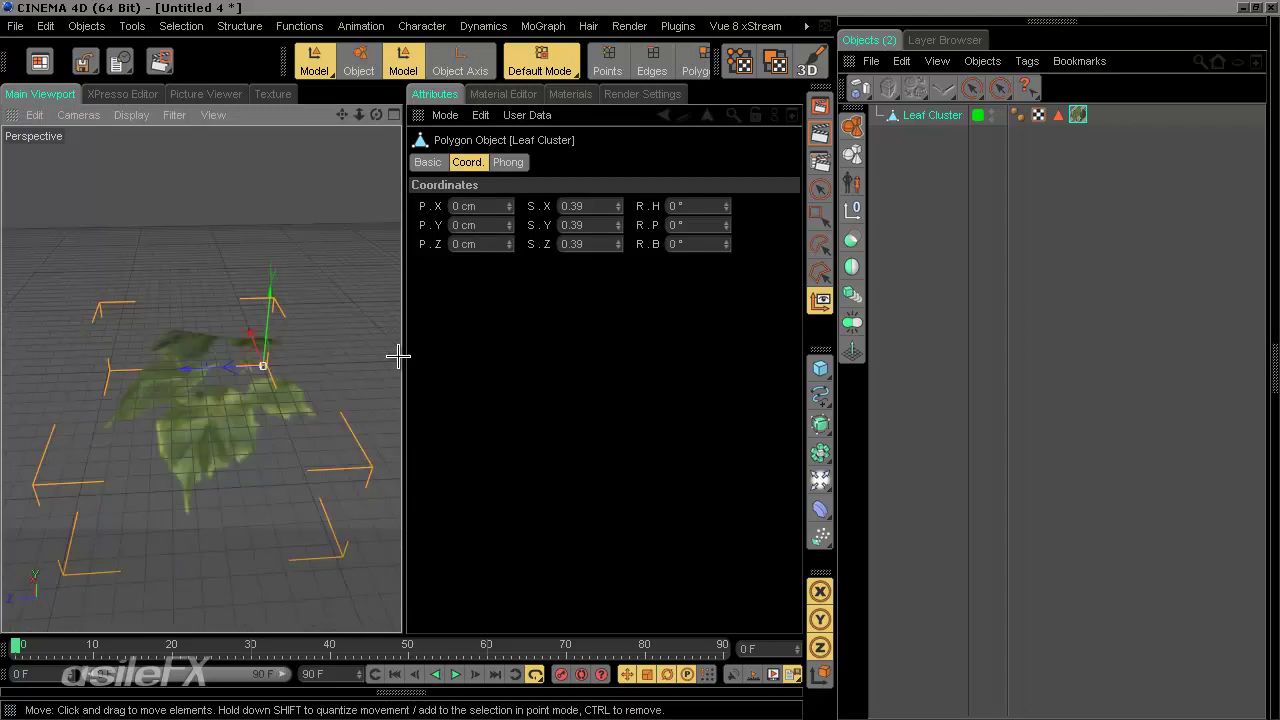
pyautogui.keyDown('alt'); pyautogui.moveTo(265, 366); pyautogui.dragTo(402, 360); pyautogui.keyUp('alt')
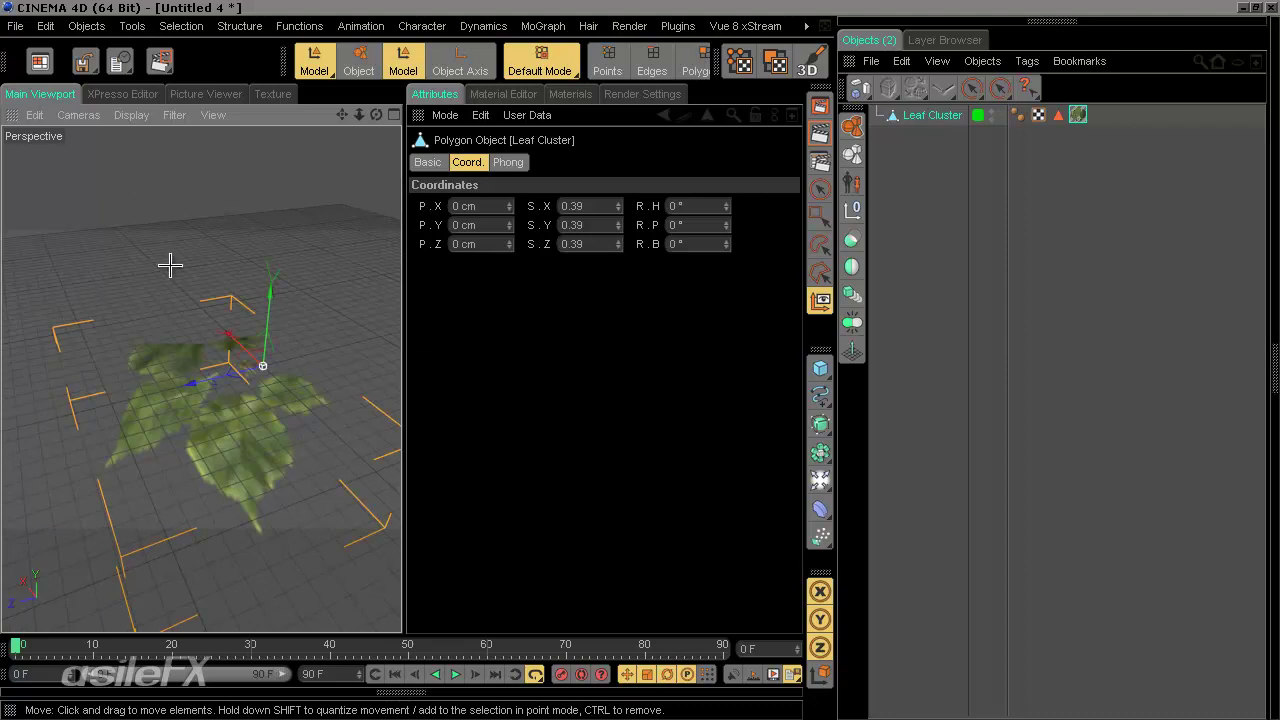
pyautogui.keyDown('alt'); pyautogui.moveTo(228, 451); pyautogui.dragTo(263, 434); pyautogui.keyUp('alt')
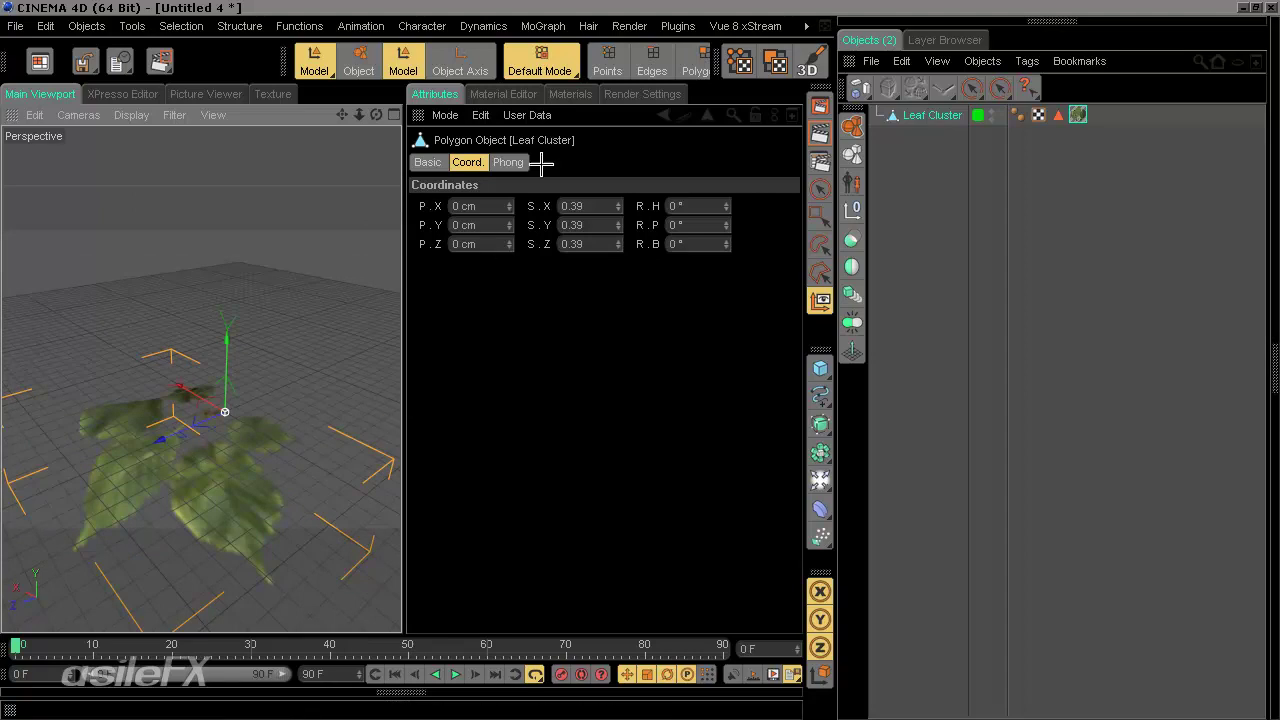
pyautogui.moveTo(420, 117); pyautogui.dragTo(990, 698)
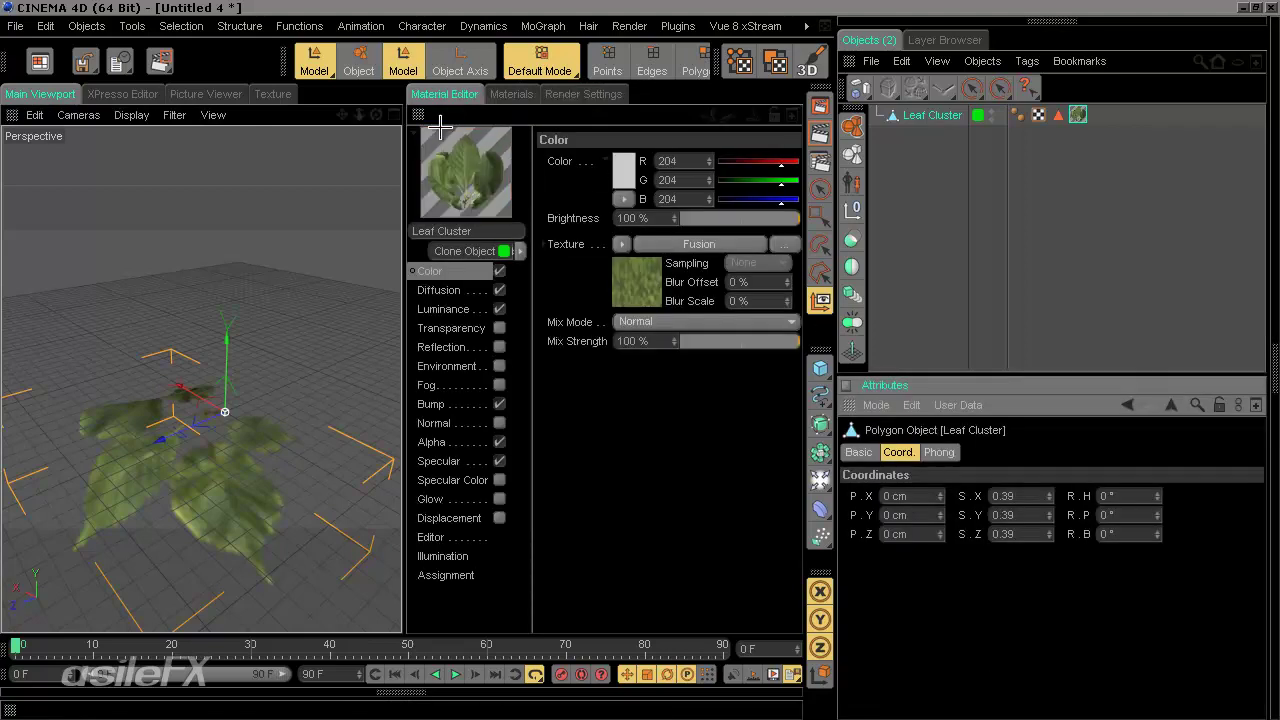
# - Set the Leaf Cluster material's texture preview size to 256x256 and fold the material editor away
pyautogui.click(486, 538)
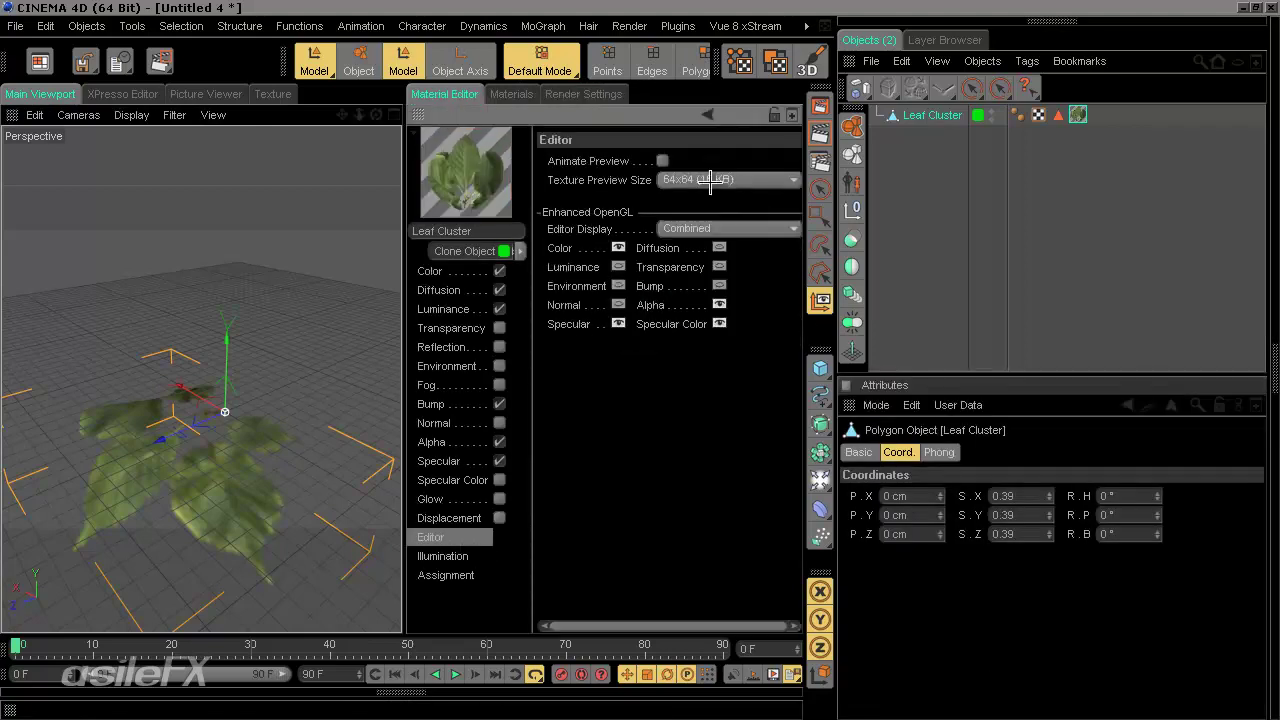
pyautogui.click(710, 180)
pyautogui.click(715, 262)
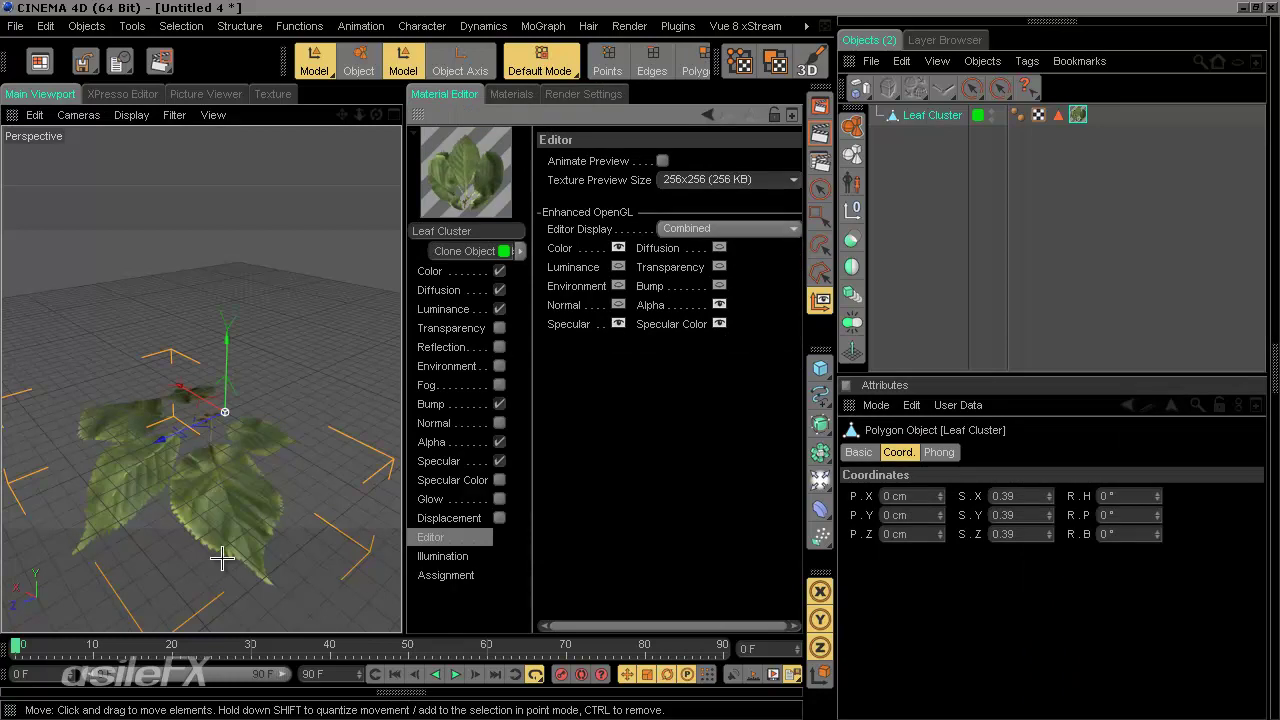
pyautogui.middleClick(420, 115)
# - Change the viewport's display option for the close-up leaves and deselect the Leaf Cluster
pyautogui.scroll(2, 483, 516)
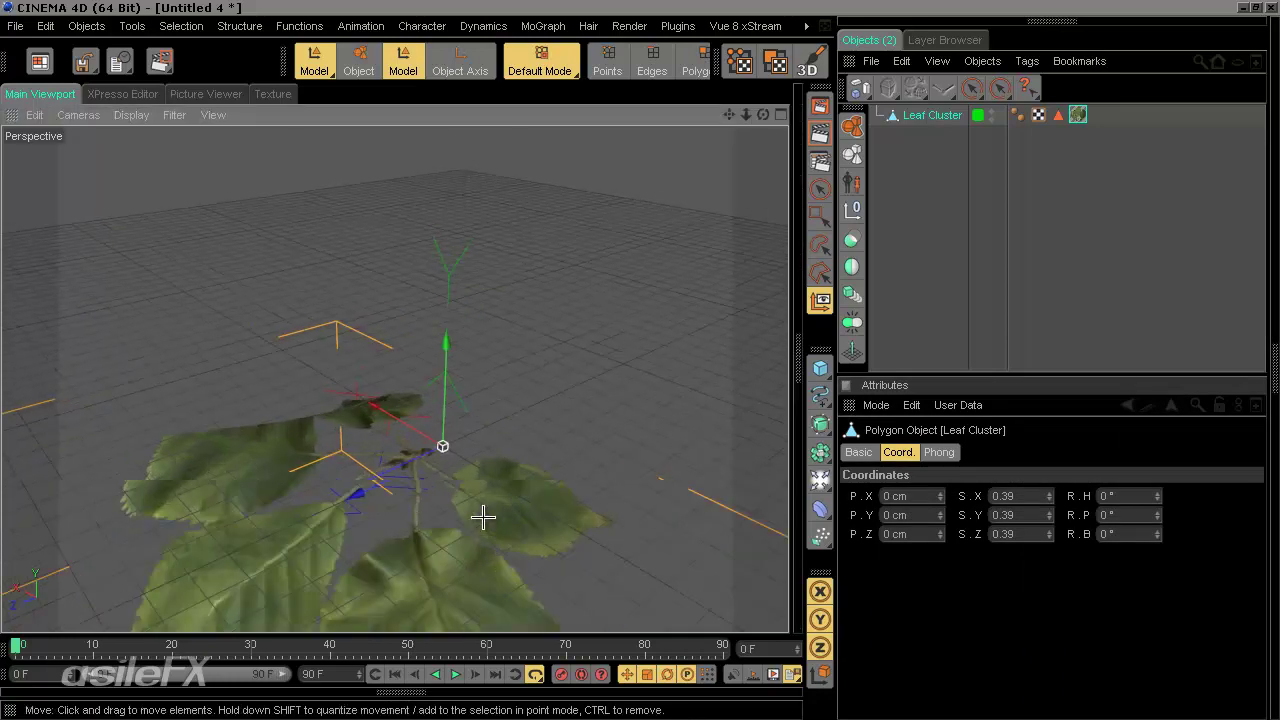
pyautogui.scroll(1, 483, 516)
pyautogui.keyDown('alt'); pyautogui.moveTo(626, 374); pyautogui.dragTo(520, 463); pyautogui.keyUp('alt')
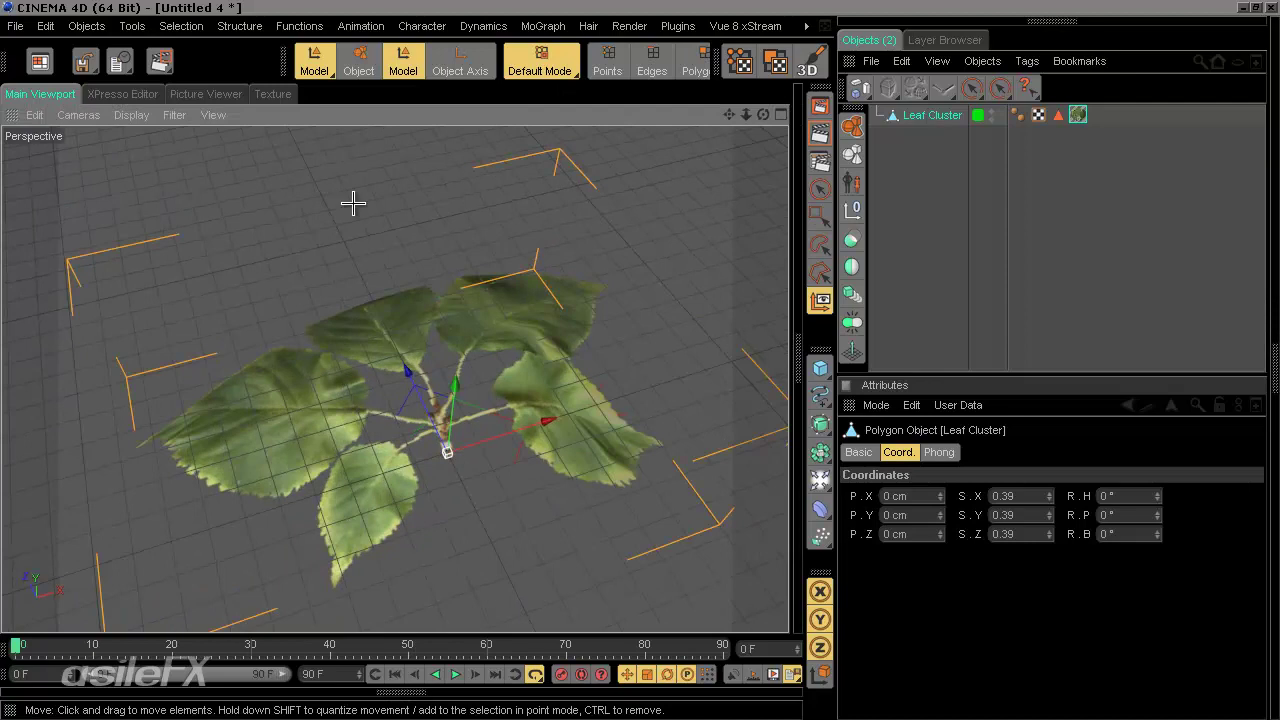
pyautogui.click(131, 115)
pyautogui.click(177, 441)
pyautogui.keyDown('alt'); pyautogui.moveTo(248, 376); pyautogui.dragTo(640, 363); pyautogui.keyUp('alt')
pyautogui.click(912, 238)
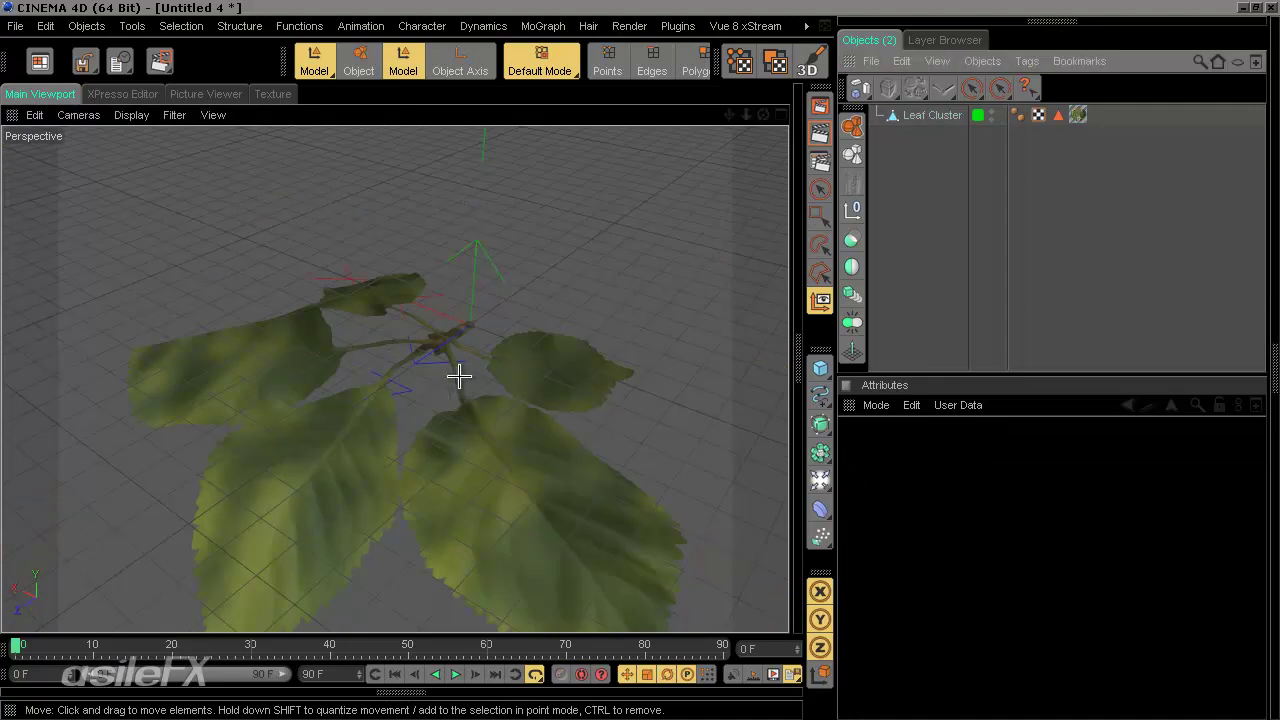
# - Shorten the animation timeline to end at frame 60
pyautogui.moveTo(508, 403)
pyautogui.keyDown('alt'); pyautogui.mouseDown()
pyautogui.moveTo(643, 360)
pyautogui.moveTo(526, 418)
pyautogui.mouseUp(); pyautogui.keyUp('alt')
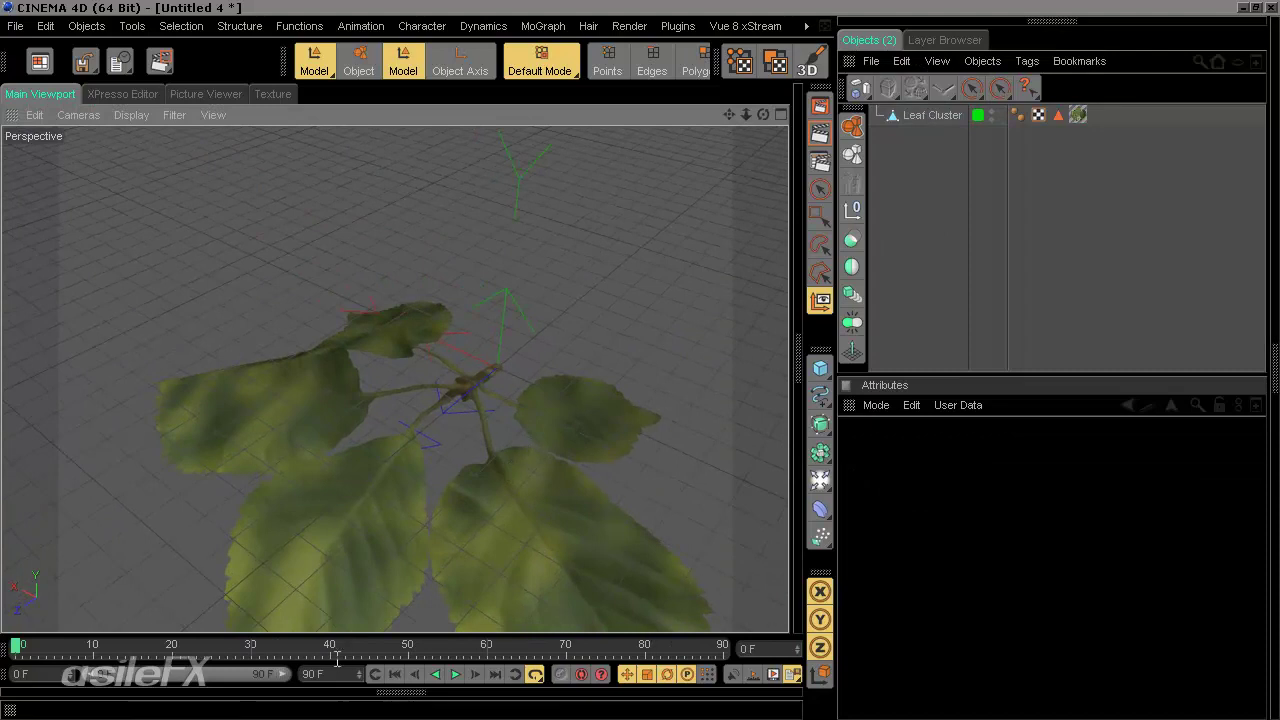
pyautogui.write('0')
pyautogui.press('Return')
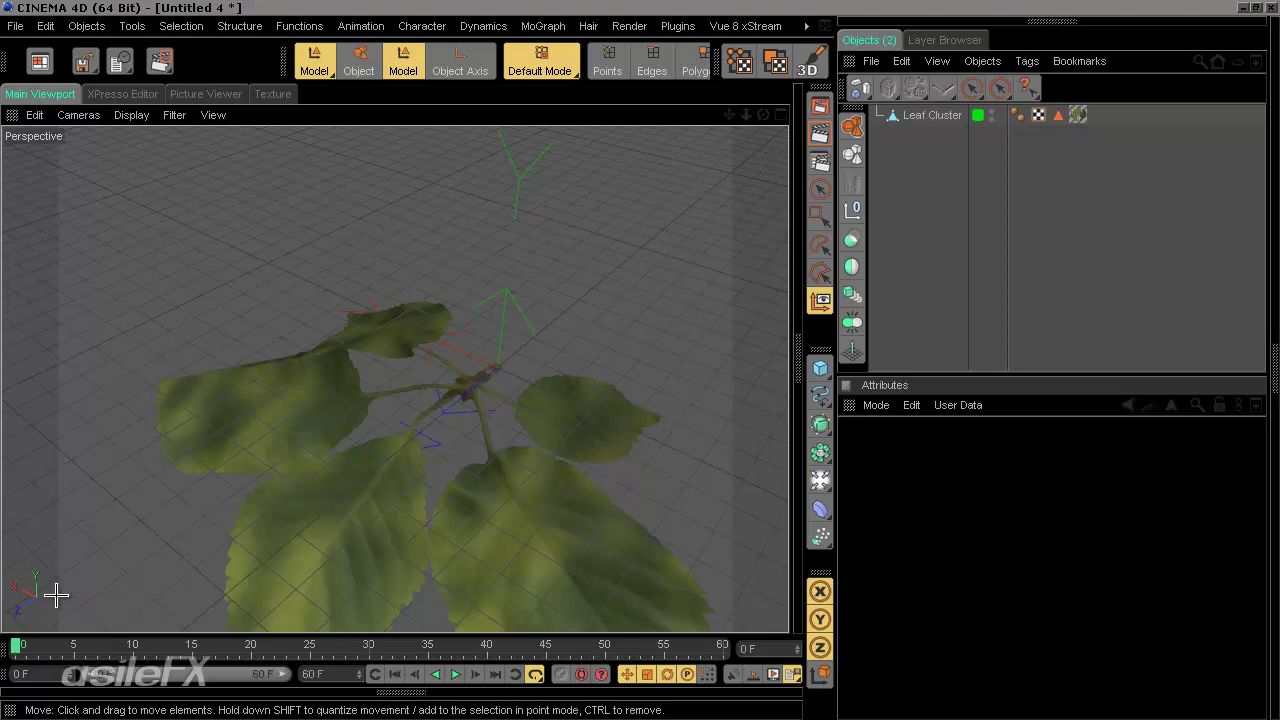
pyautogui.moveTo(595, 453)
pyautogui.keyDown('alt'); pyautogui.mouseDown()
pyautogui.moveTo(640, 363)
pyautogui.moveTo(593, 467)
pyautogui.mouseUp(); pyautogui.keyUp('alt')
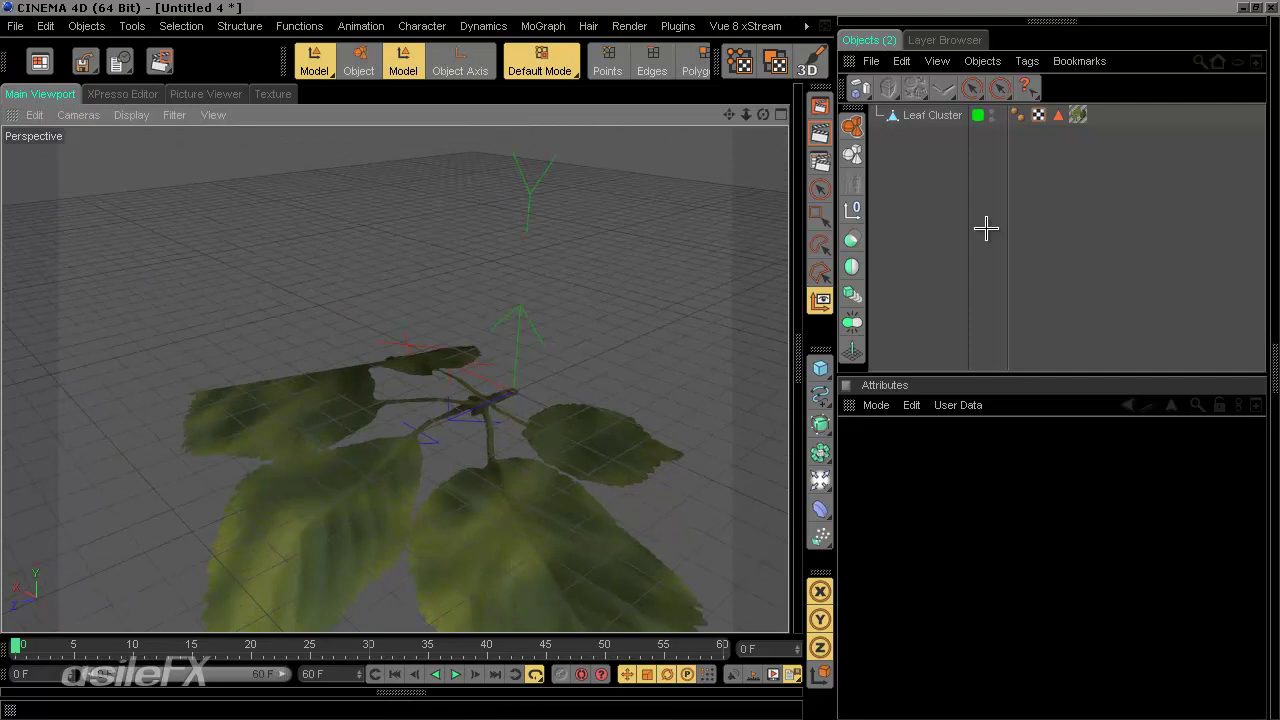
# - Save the scene as leafcluster_cloneanimation in the z_Capture folder
pyautogui.click(22, 25)
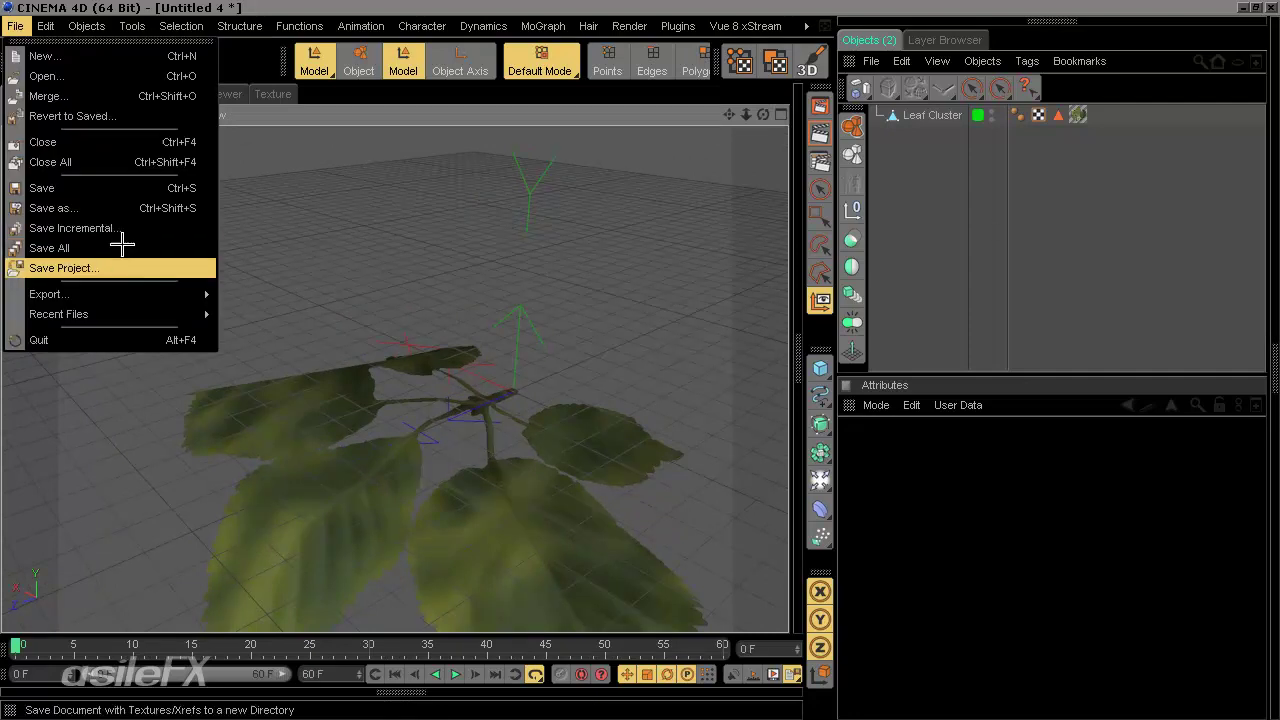
pyautogui.click(120, 205)
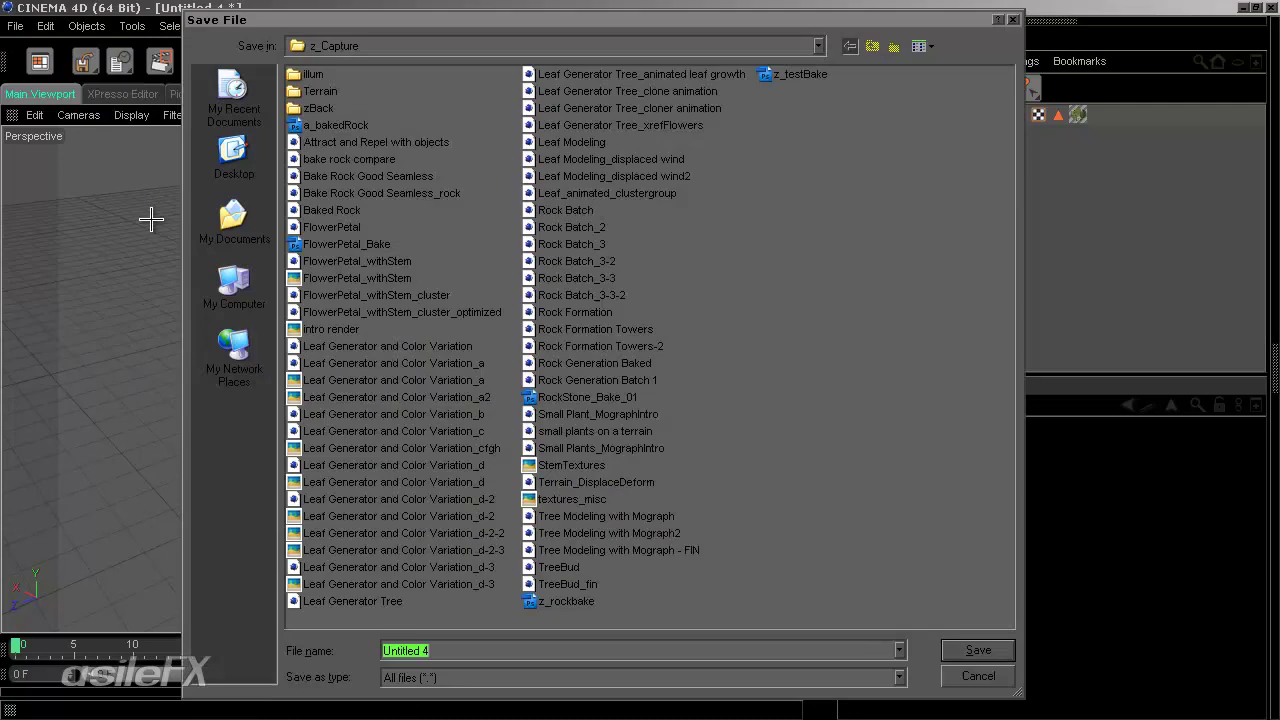
pyautogui.click(463, 655)
pyautogui.hotkey('shift', 'Home')
pyautogui.write('cl')
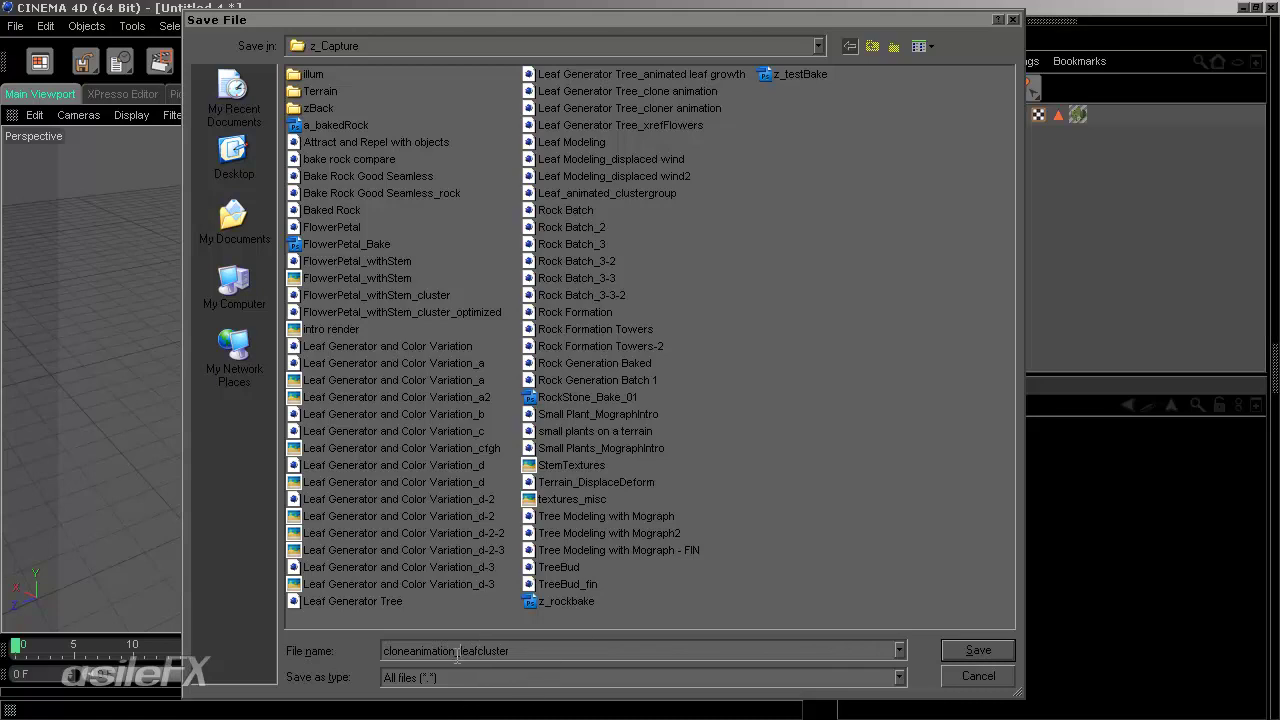
pyautogui.moveTo(457, 654); pyautogui.dragTo(260, 645)
pyautogui.press('BackSpace')
pyautogui.press('Return')
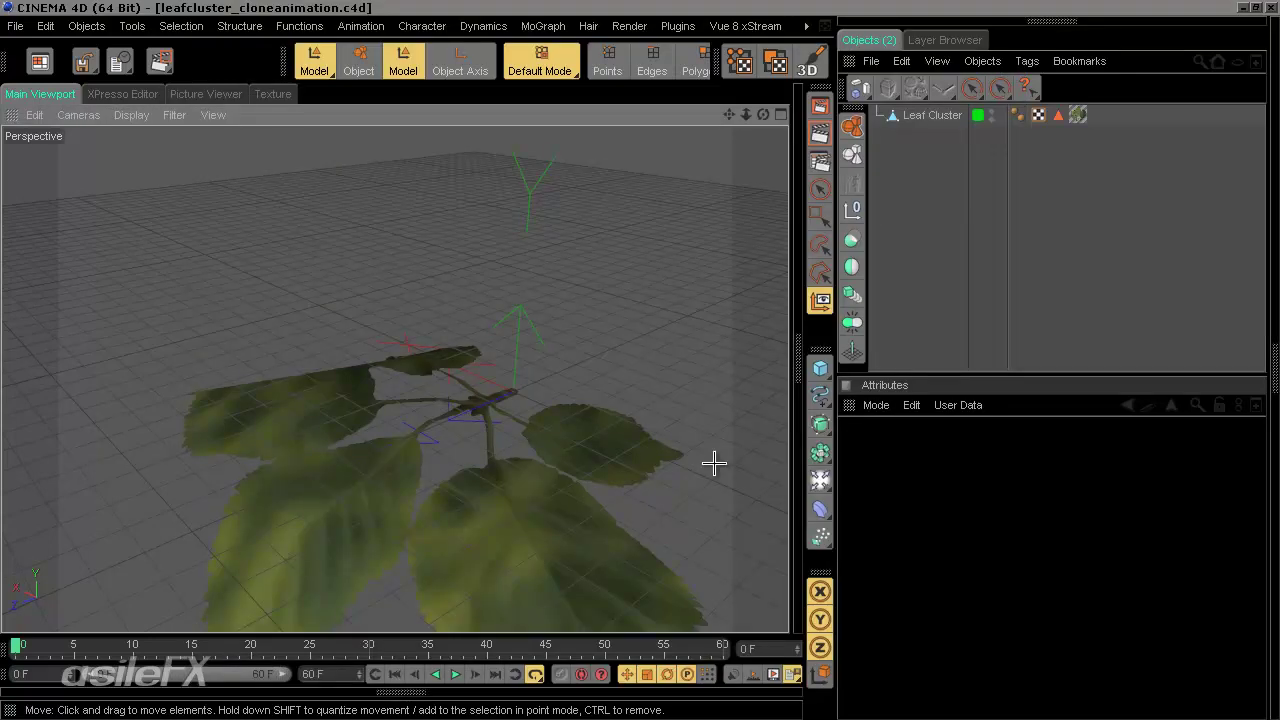
# - Record position, scale and rotation keys for the Leaf Cluster at frame 60 in Model mode and return to frame 0
pyautogui.keyDown('alt'); pyautogui.moveTo(713, 463); pyautogui.dragTo(639, 360); pyautogui.keyUp('alt')
pyautogui.keyDown('alt'); pyautogui.moveTo(682, 441); pyautogui.dragTo(641, 360); pyautogui.keyUp('alt')
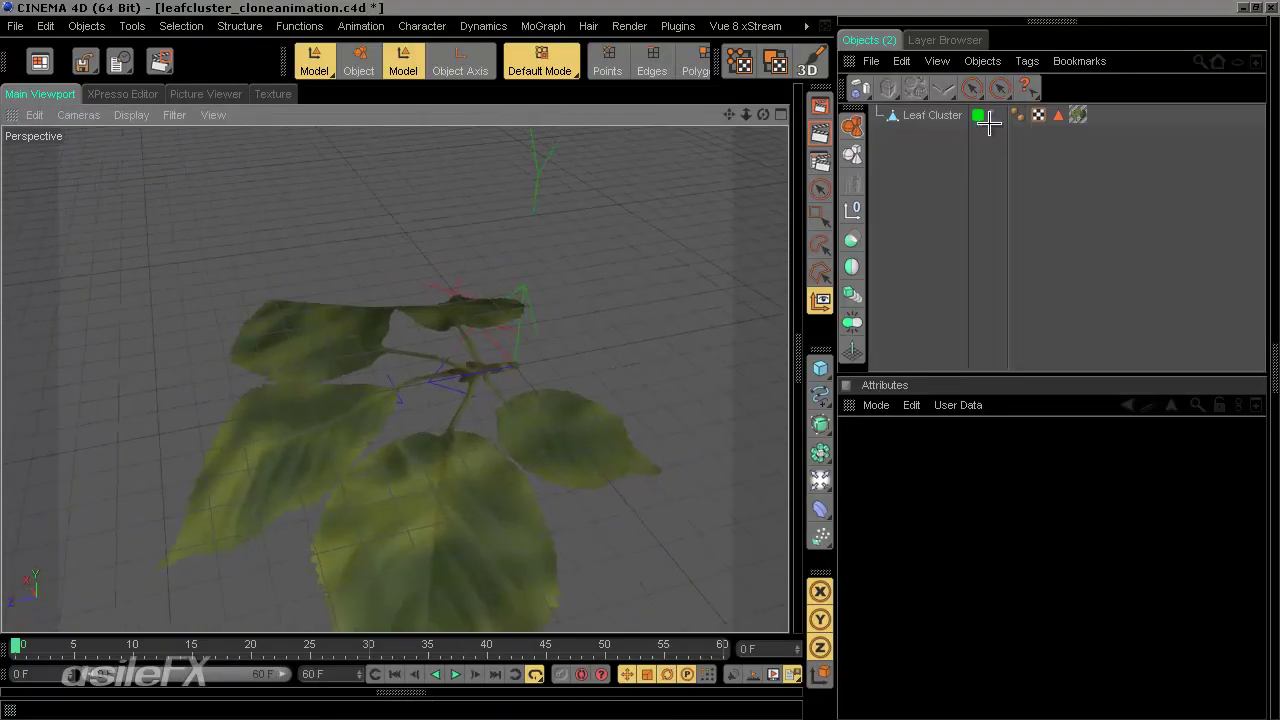
pyautogui.click(940, 116)
pyautogui.keyDown('alt'); pyautogui.moveTo(480, 363); pyautogui.dragTo(517, 394); pyautogui.keyUp('alt')
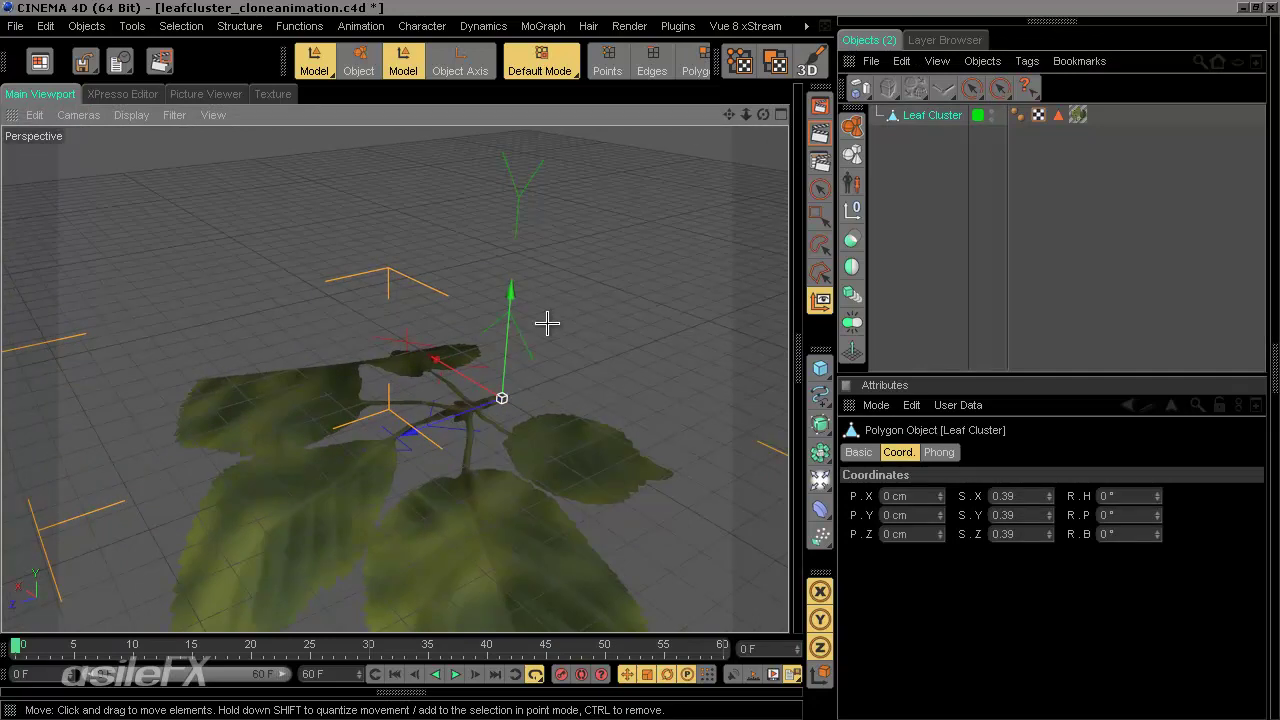
pyautogui.keyDown('alt'); pyautogui.moveTo(554, 340); pyautogui.dragTo(639, 360); pyautogui.keyUp('alt')
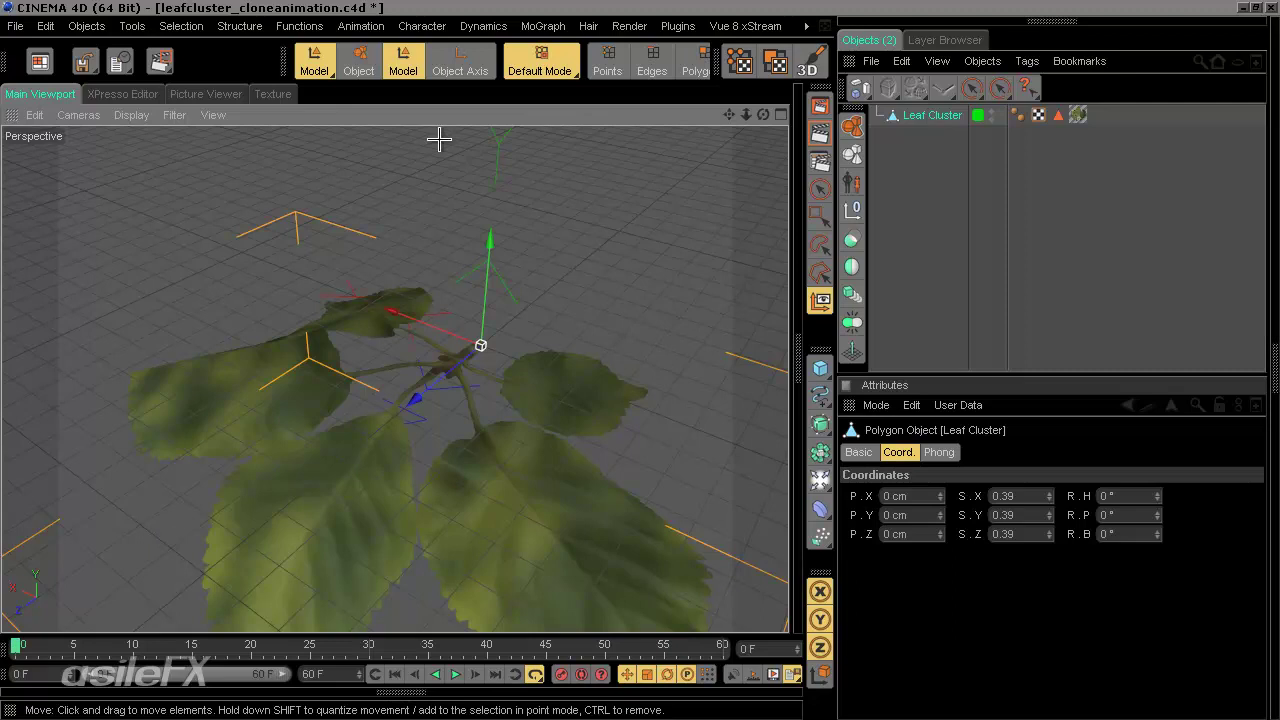
pyautogui.click(358, 62)
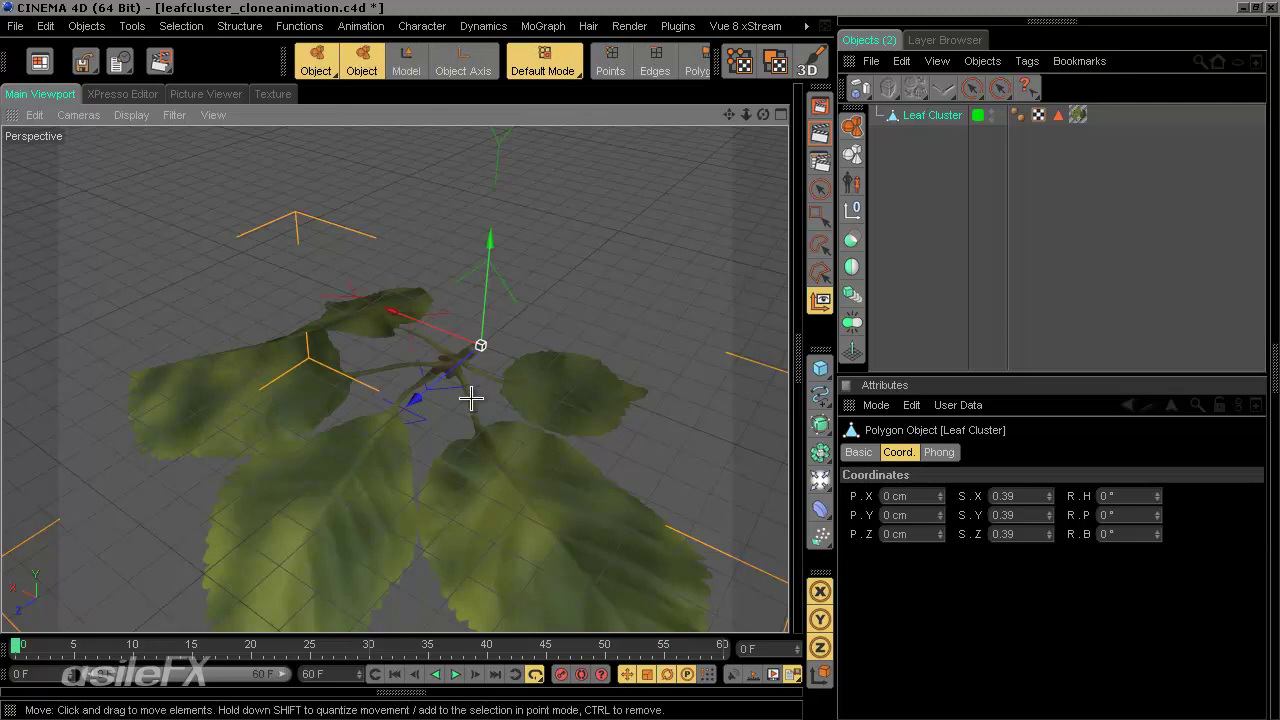
pyautogui.click(406, 60)
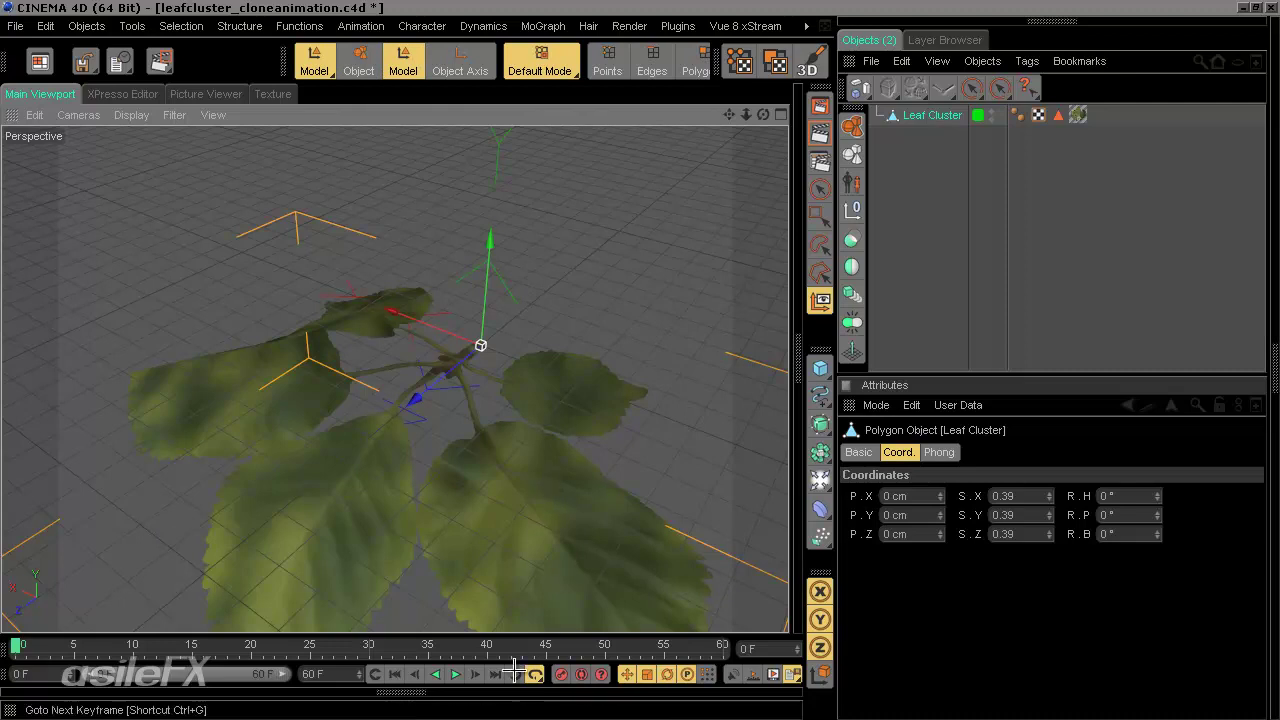
pyautogui.moveTo(20, 645); pyautogui.dragTo(357, 655)
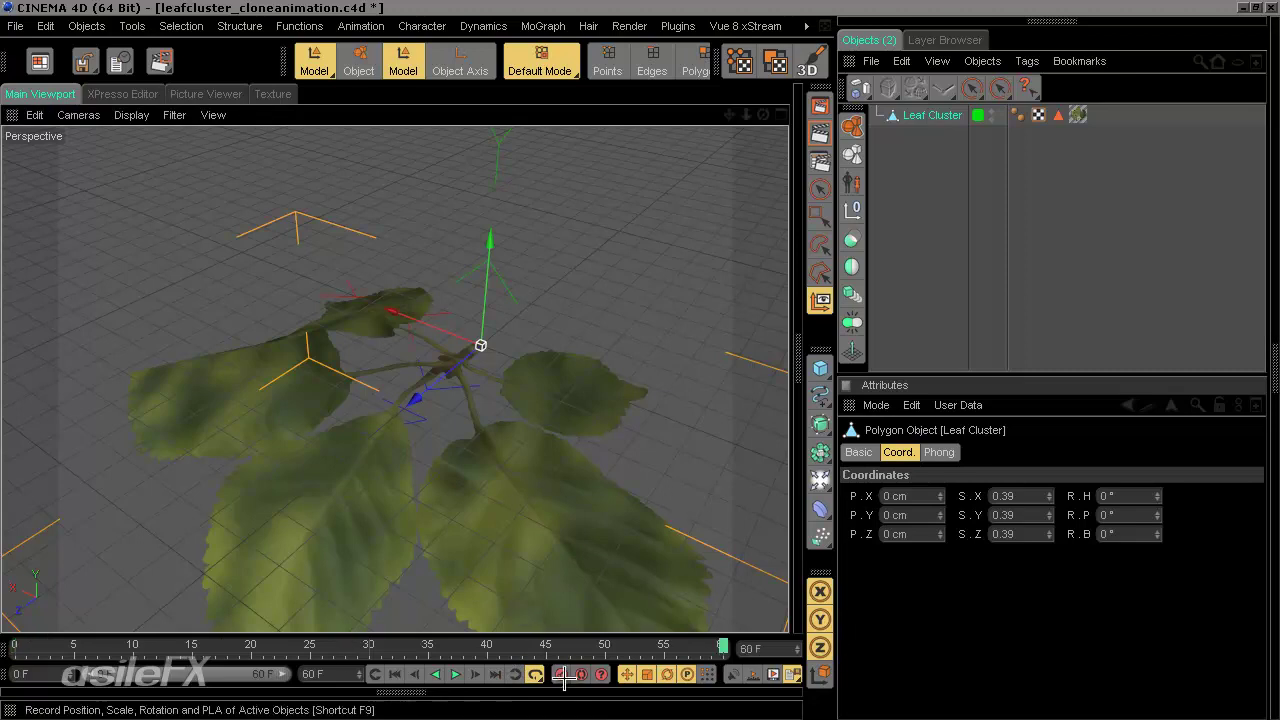
pyautogui.click(395, 674)
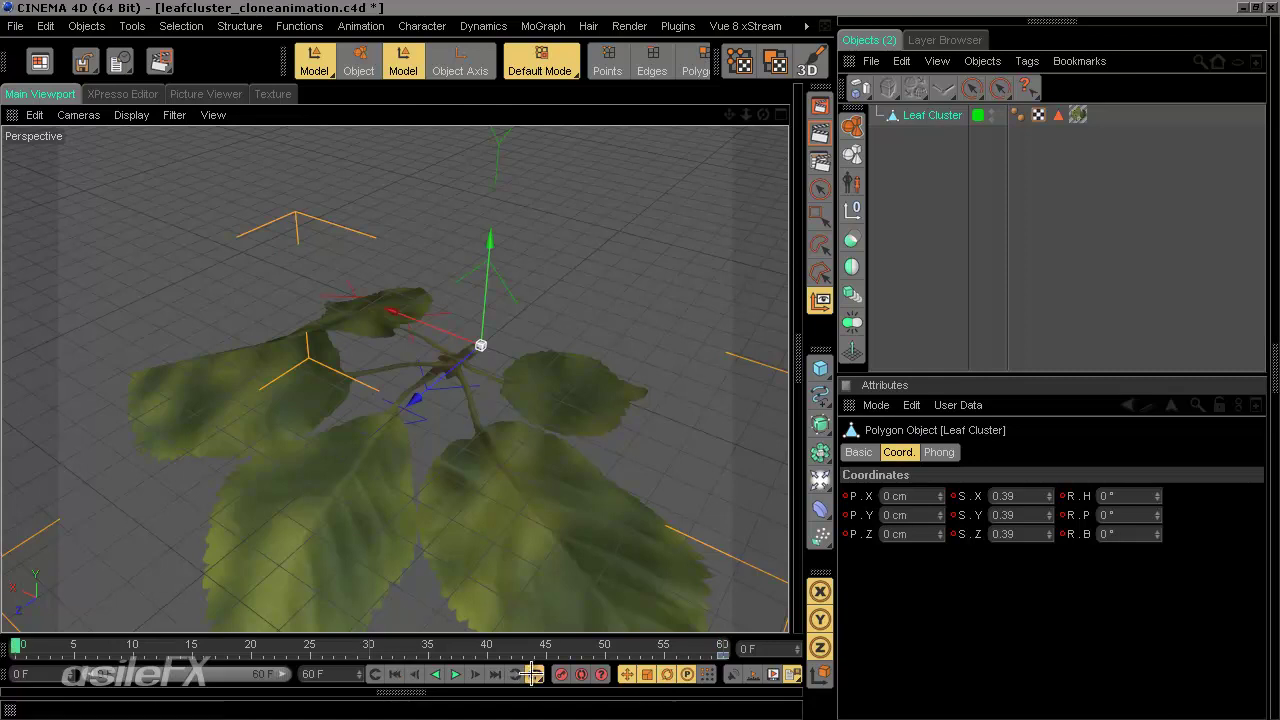
# - Try shrinking the Leaf Cluster at frame 0 while in Model mode
pyautogui.press('t')
pyautogui.moveTo(610, 277); pyautogui.dragTo(635, 365)
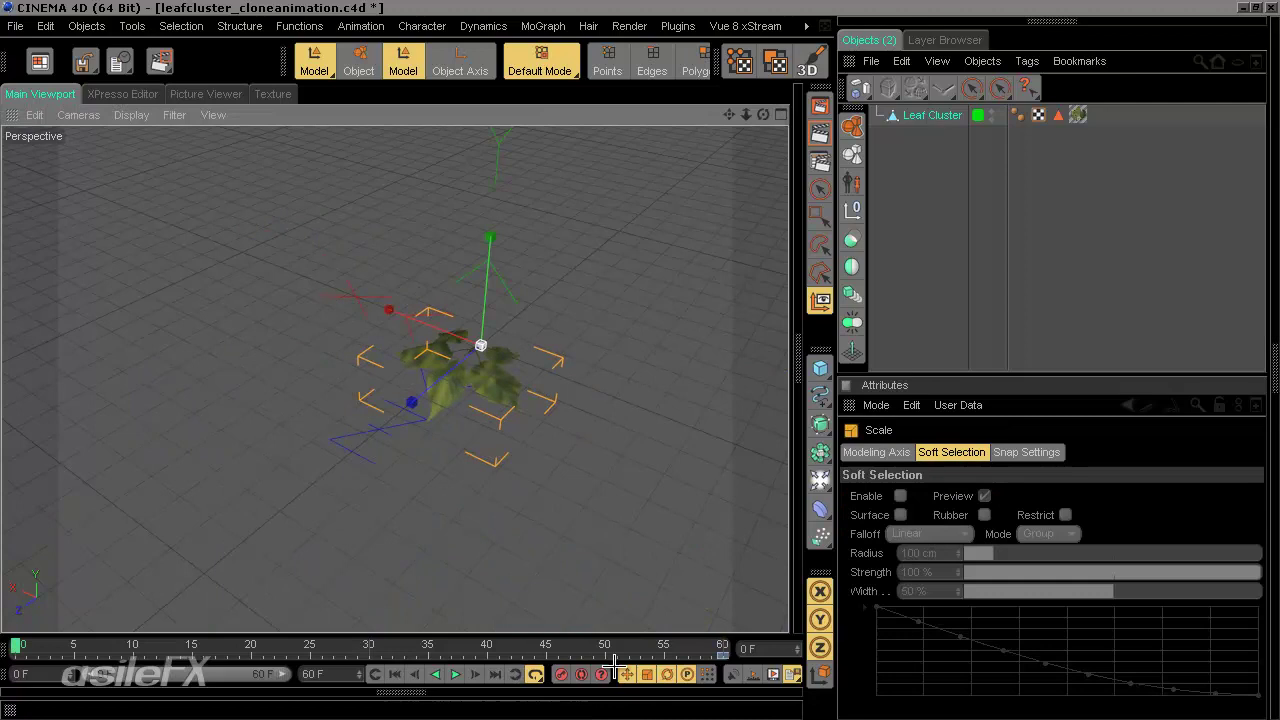
pyautogui.click(22, 645)
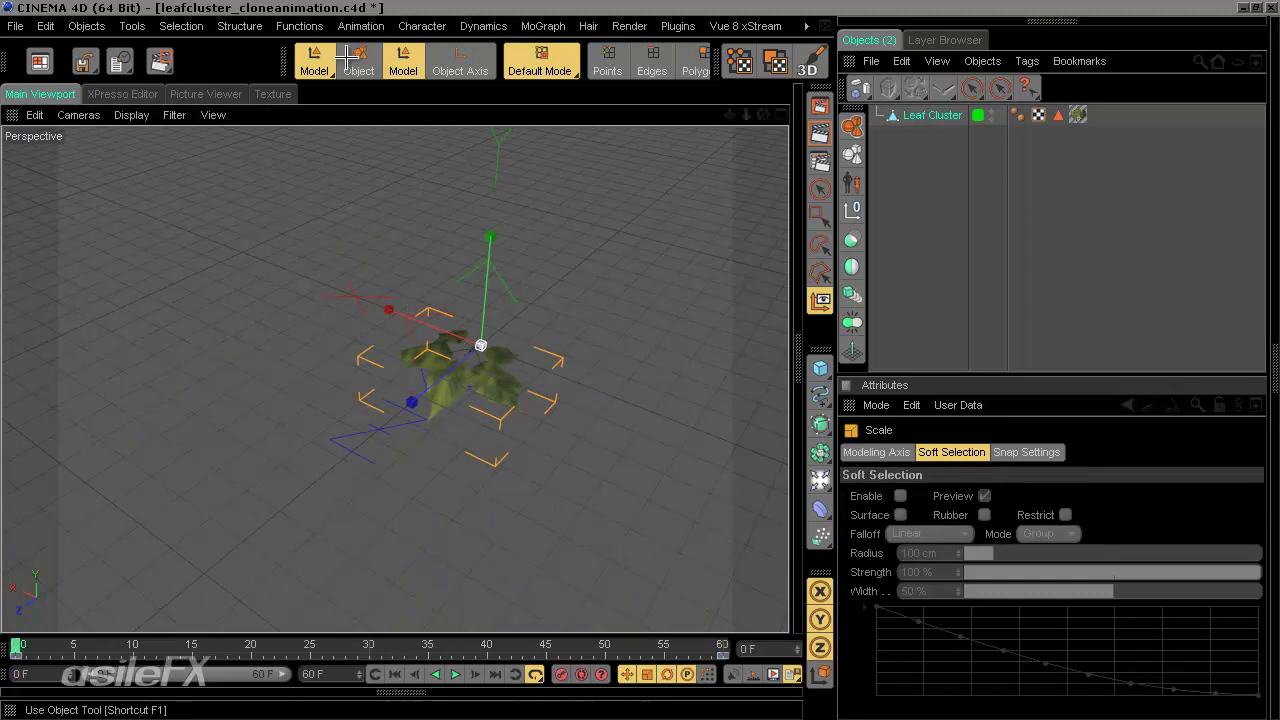
pyautogui.moveTo(606, 417); pyautogui.dragTo(634, 363)
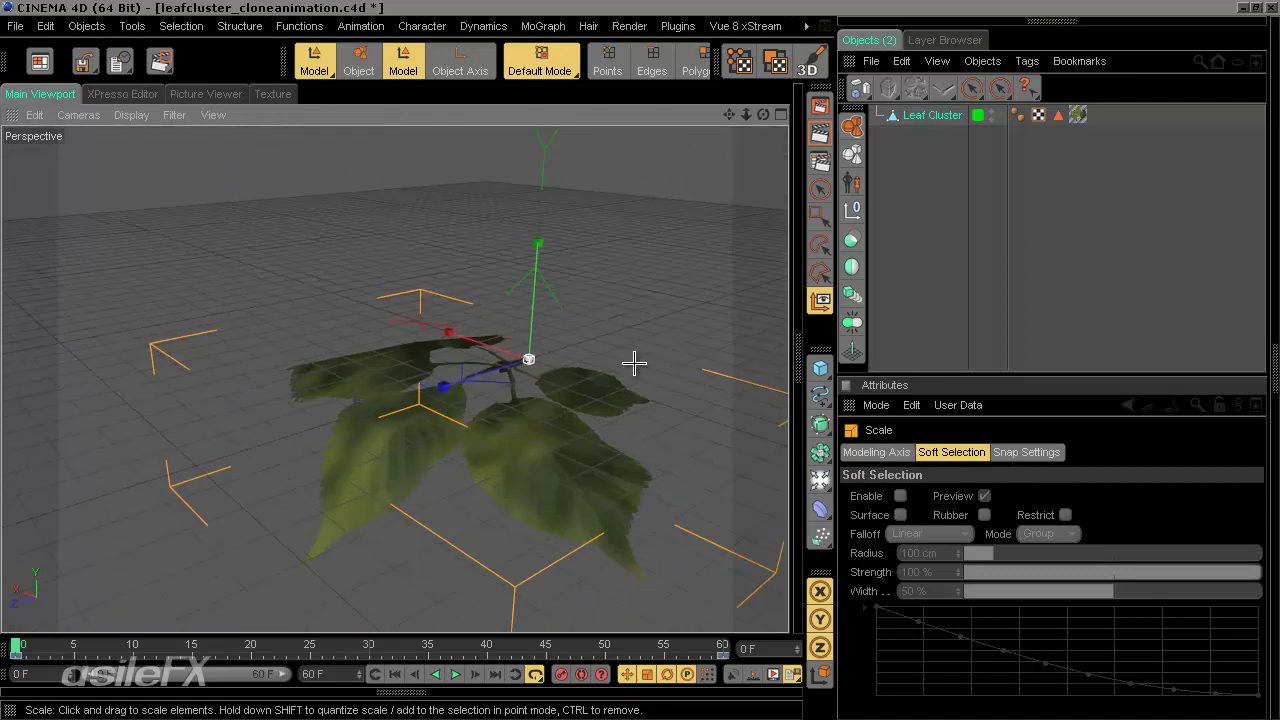
# - Switch to Object mode and scale the Leaf Cluster down to almost nothing at frame 0
pyautogui.keyDown('alt'); pyautogui.moveTo(634, 363); pyautogui.dragTo(598, 334, button='middle'); pyautogui.keyUp('alt')
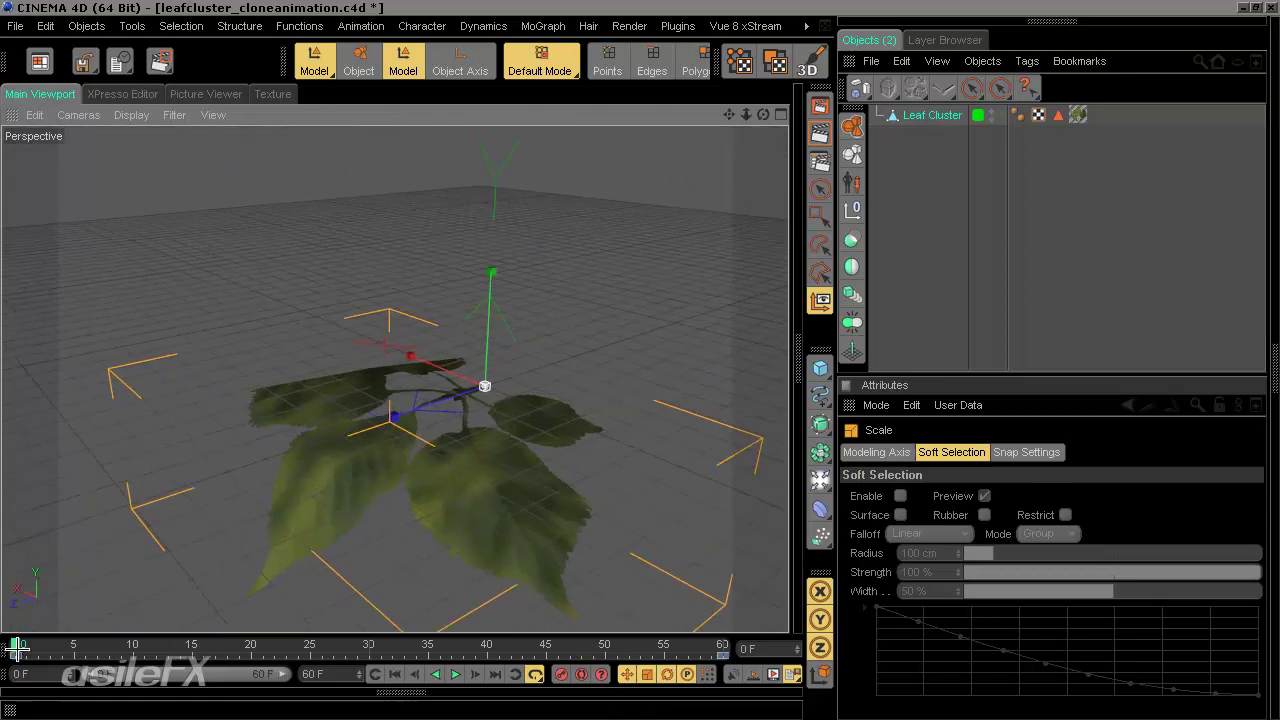
pyautogui.moveTo(17, 648)
pyautogui.mouseDown()
pyautogui.moveTo(30, 645)
pyautogui.moveTo(15, 646)
pyautogui.mouseUp()
pyautogui.keyDown('alt'); pyautogui.moveTo(610, 345); pyautogui.dragTo(652, 366); pyautogui.keyUp('alt')
pyautogui.keyDown('alt'); pyautogui.moveTo(649, 354); pyautogui.dragTo(634, 352, button='middle'); pyautogui.keyUp('alt')
pyautogui.click(356, 60)
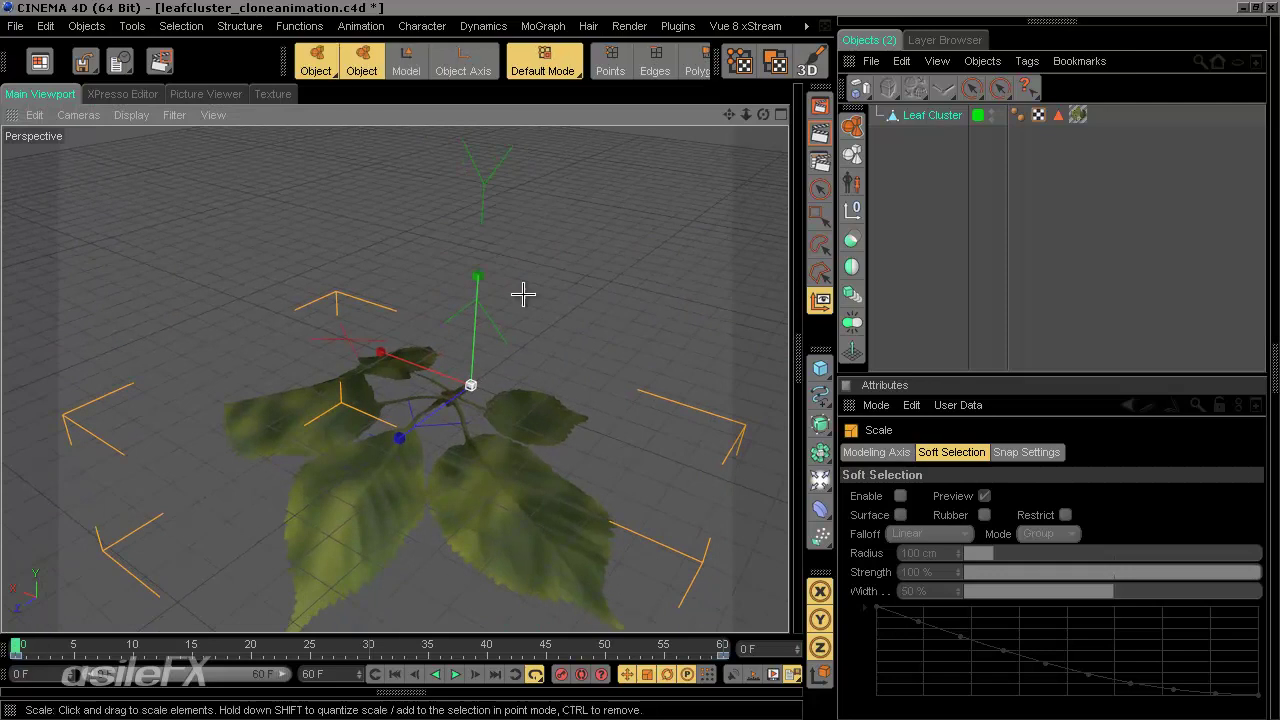
pyautogui.moveTo(557, 290); pyautogui.dragTo(635, 360)
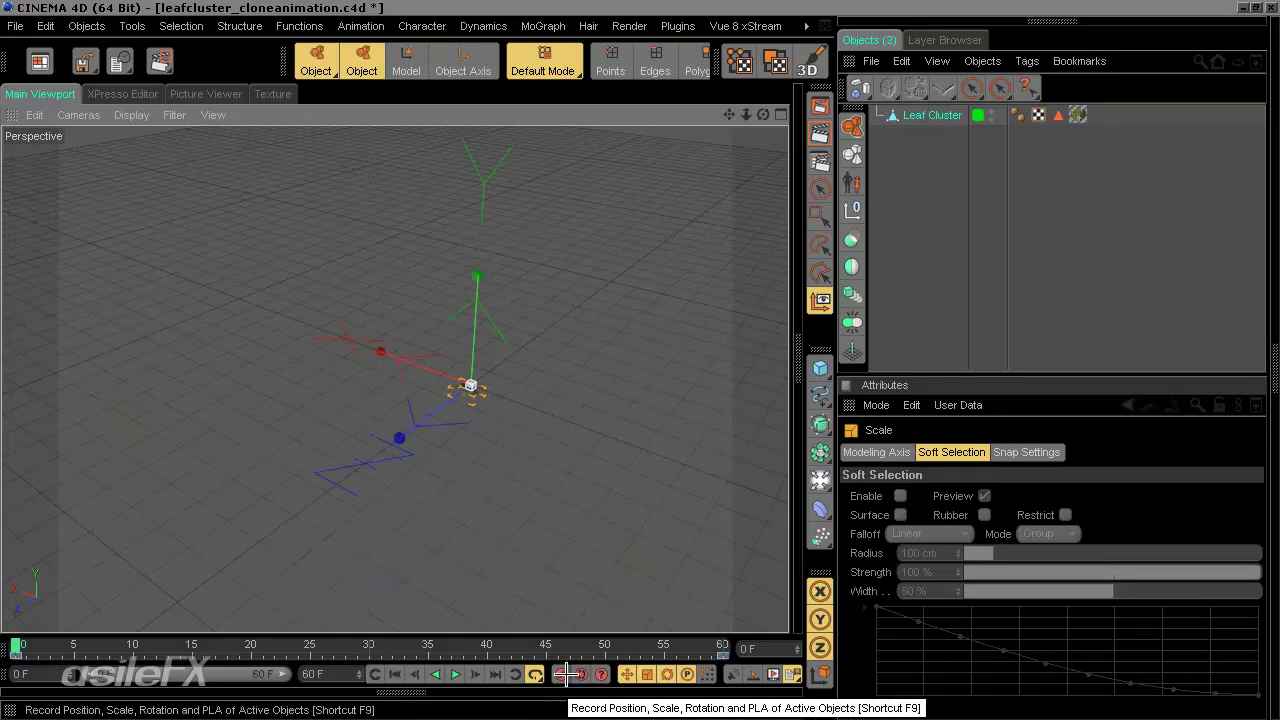
# - Review the Leaf Cluster's growth between frames 0 and 60 from several viewing angles
pyautogui.moveTo(49, 644); pyautogui.dragTo(170, 621)
pyautogui.moveTo(263, 612); pyautogui.dragTo(800, 595)
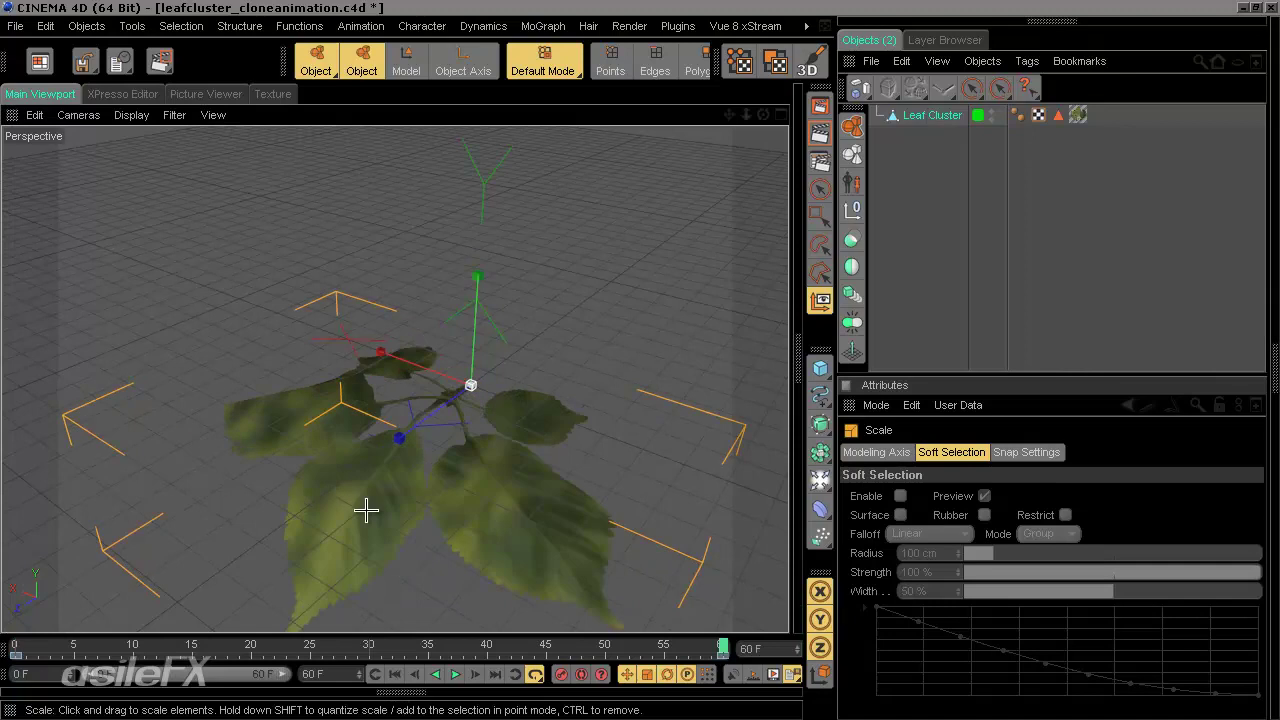
pyautogui.keyDown('alt'); pyautogui.moveTo(630, 364); pyautogui.dragTo(648, 358); pyautogui.keyUp('alt')
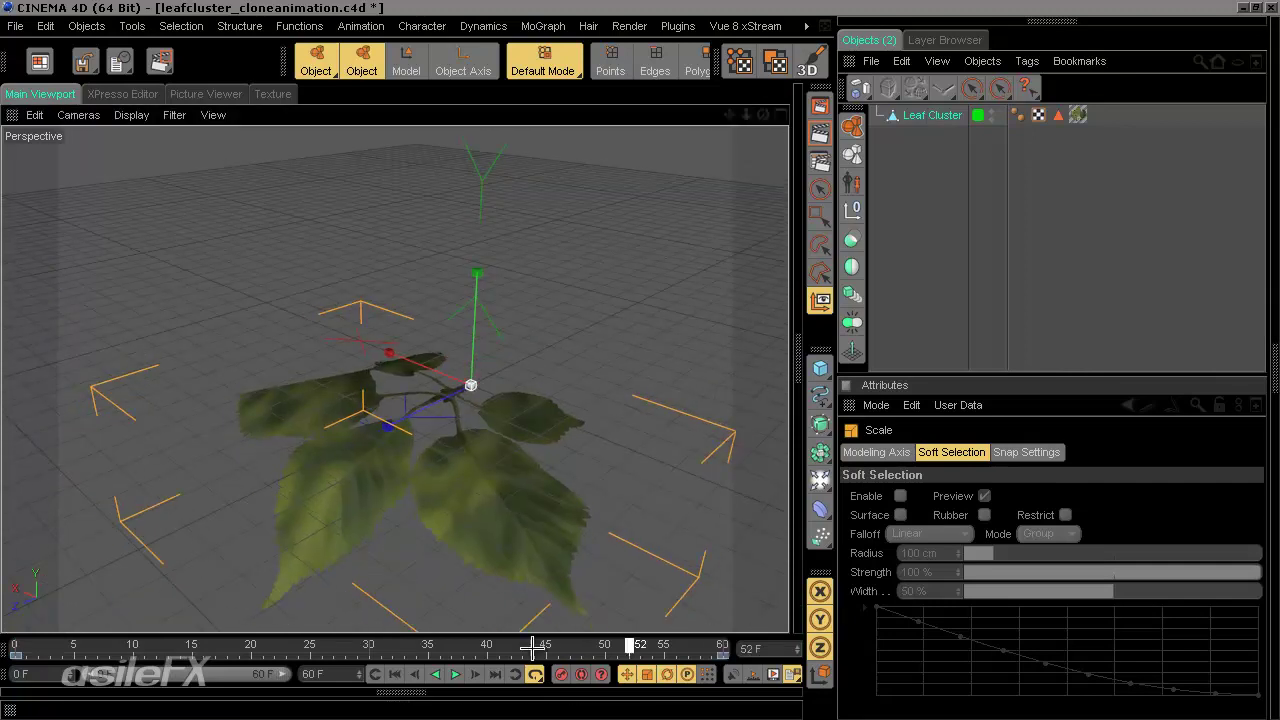
pyautogui.moveTo(720, 643); pyautogui.dragTo(825, 637)
pyautogui.keyDown('alt'); pyautogui.moveTo(566, 531); pyautogui.dragTo(631, 518); pyautogui.keyUp('alt')
pyautogui.moveTo(719, 644); pyautogui.dragTo(787, 598)
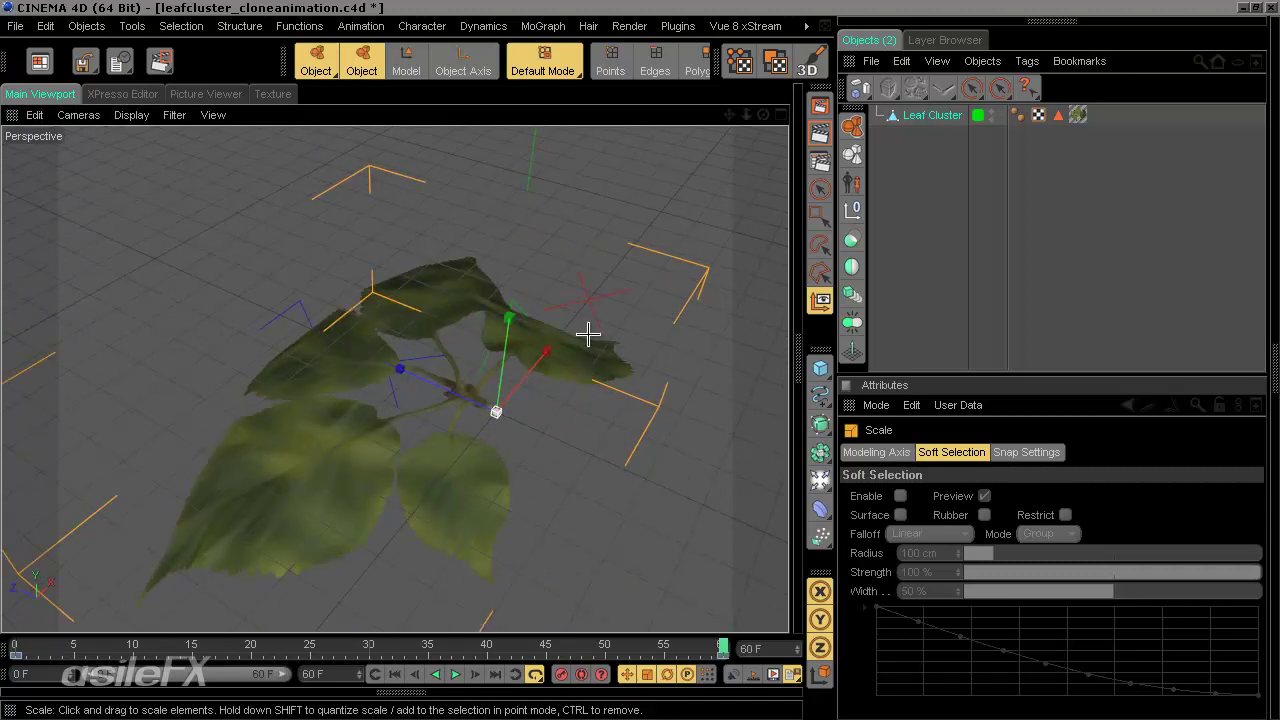
pyautogui.moveTo(640, 357)
pyautogui.keyDown('alt'); pyautogui.mouseDown()
pyautogui.moveTo(500, 480)
pyautogui.moveTo(639, 360)
pyautogui.mouseUp(); pyautogui.keyUp('alt')
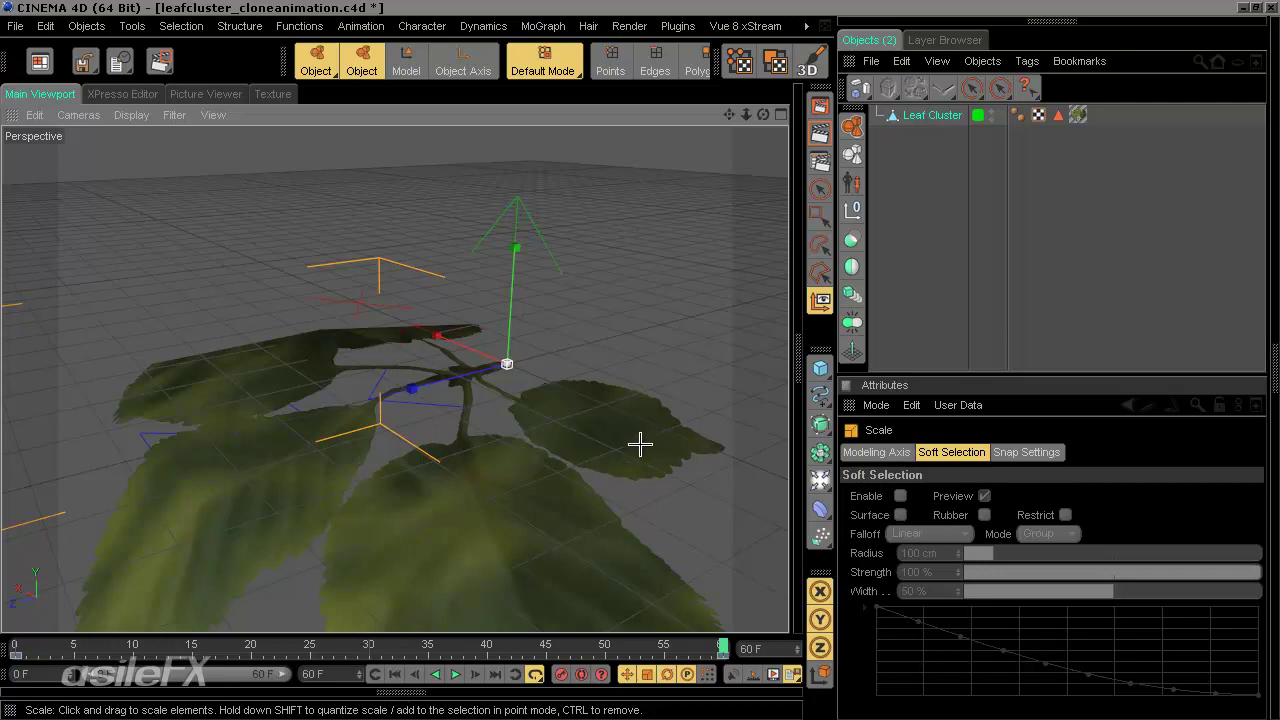
pyautogui.keyDown('alt'); pyautogui.moveTo(470, 501); pyautogui.dragTo(640, 361); pyautogui.keyUp('alt')
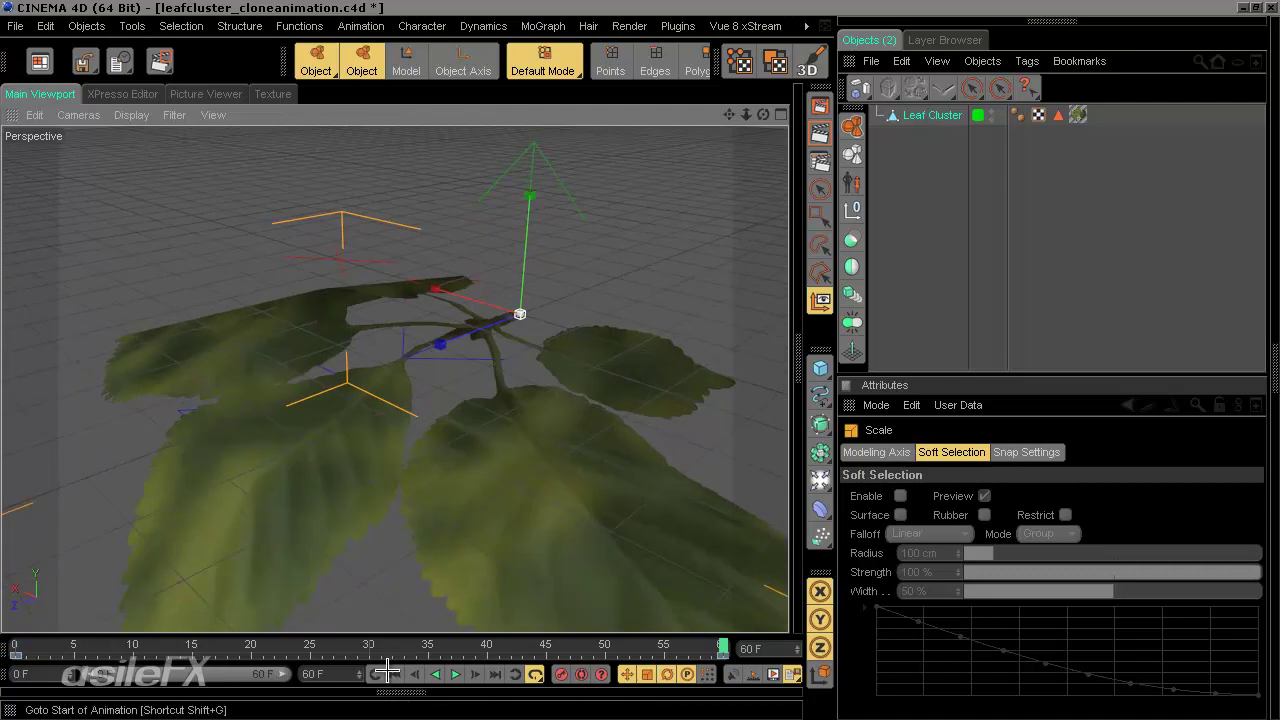
# - Try flipping the Leaf Cluster along its Y axis at frame 60, and return to frame 0
pyautogui.moveTo(532, 190); pyautogui.dragTo(640, 362)
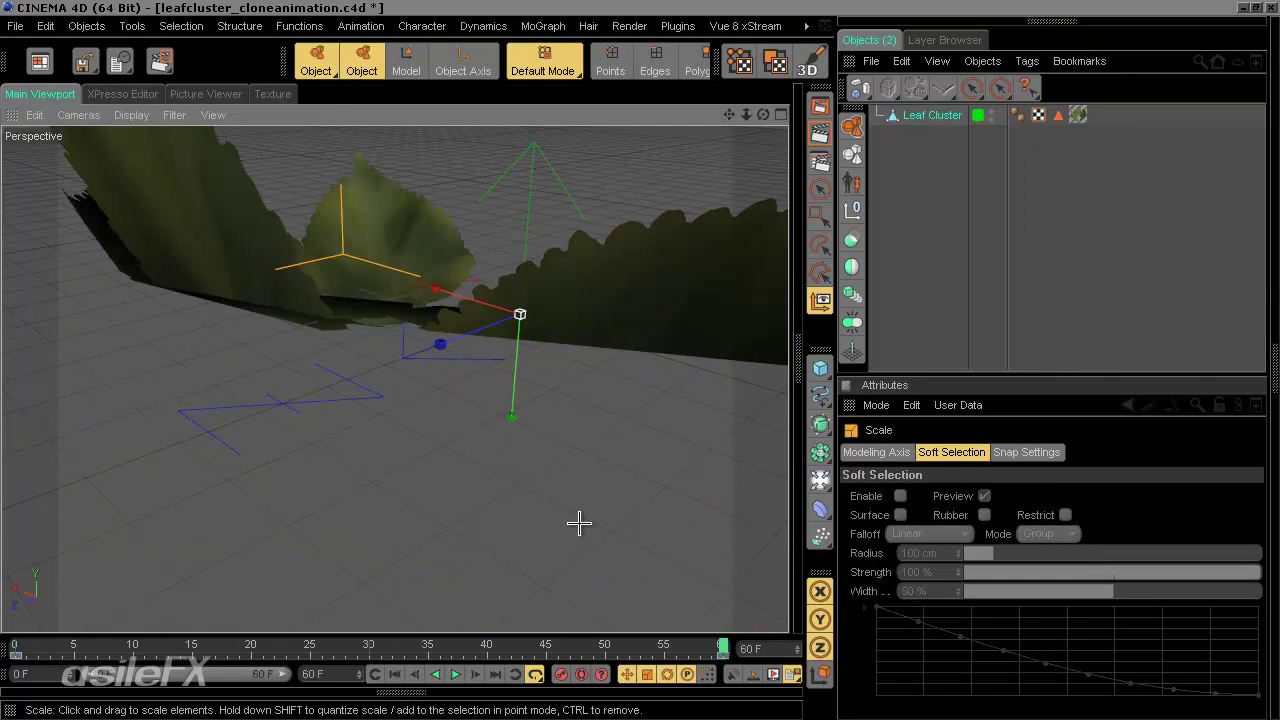
pyautogui.click(395, 674)
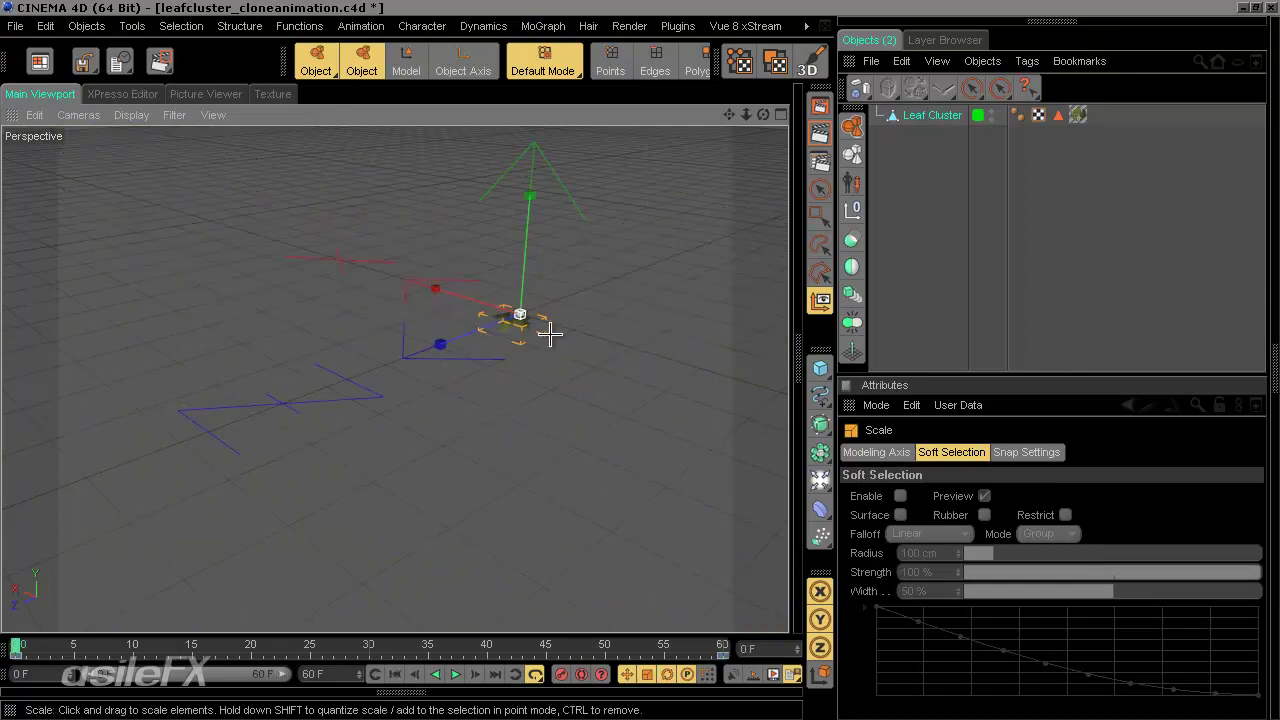
pyautogui.press('F8')
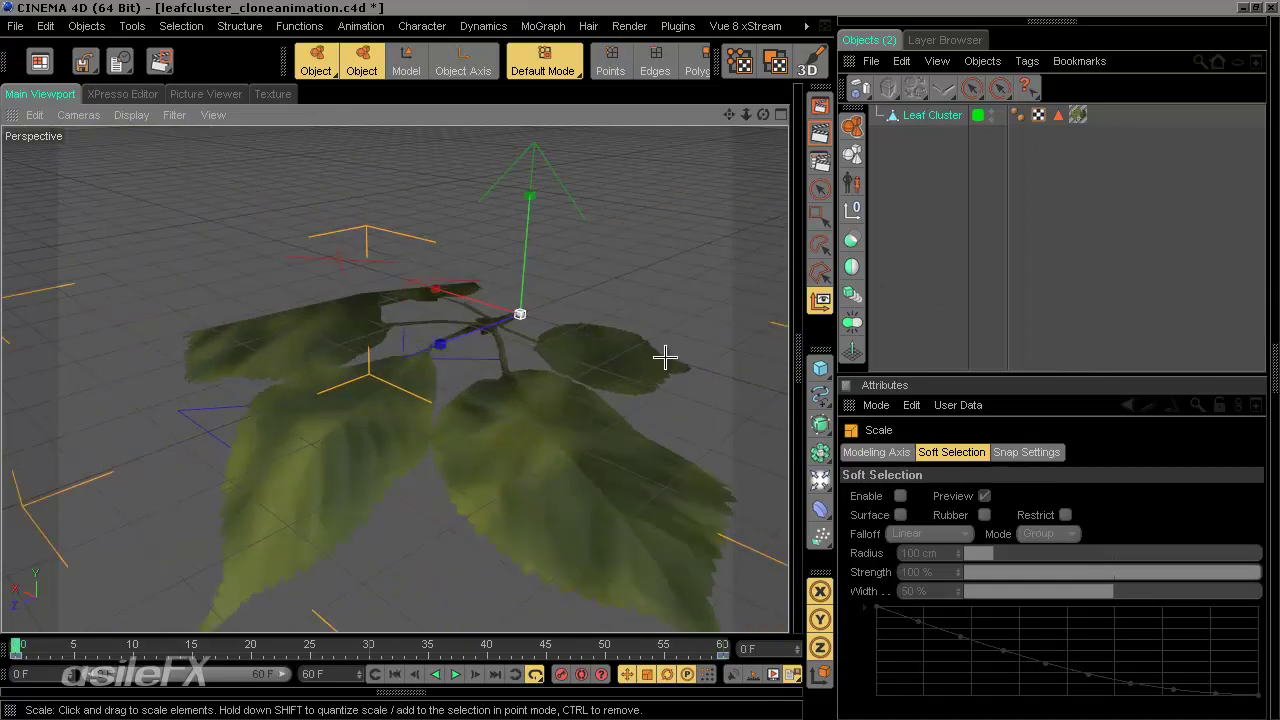
# - Flip the Leaf Cluster along its Y axis at frame 0 by scaling it past zero
pyautogui.keyDown('alt'); pyautogui.moveTo(517, 394); pyautogui.dragTo(620, 570); pyautogui.keyUp('alt')
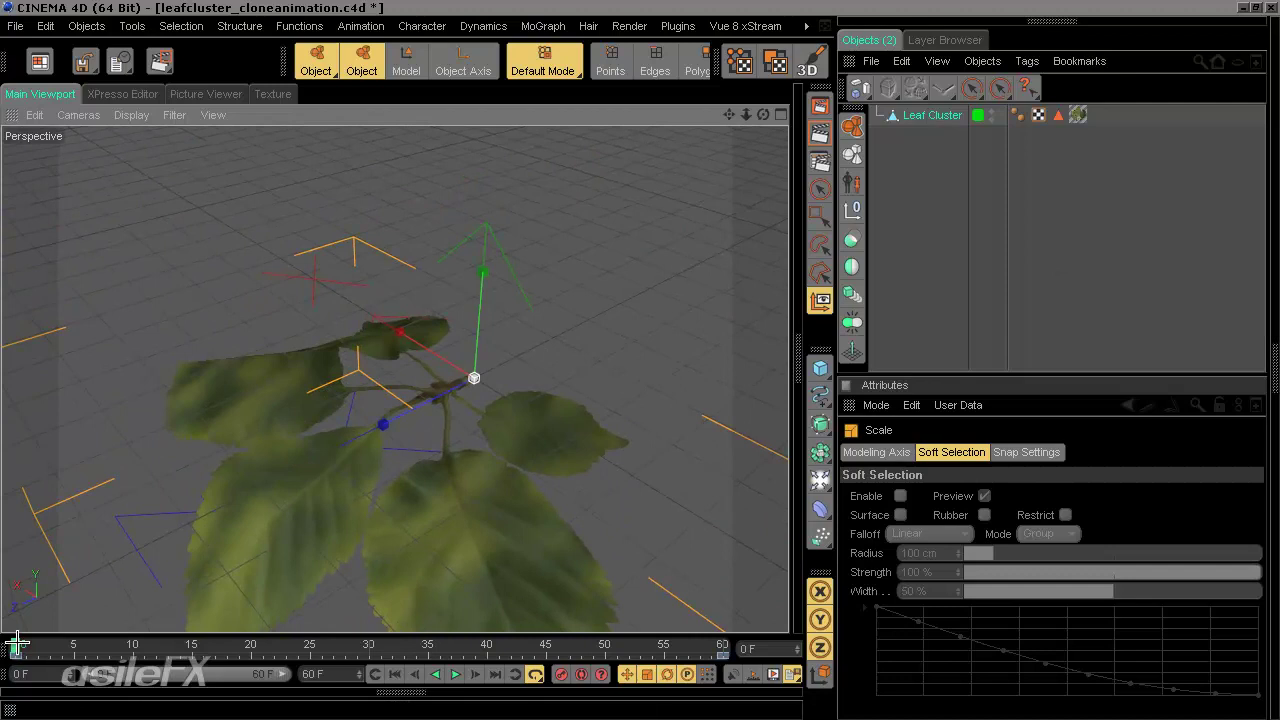
pyautogui.moveTo(17, 643); pyautogui.dragTo(5, 598)
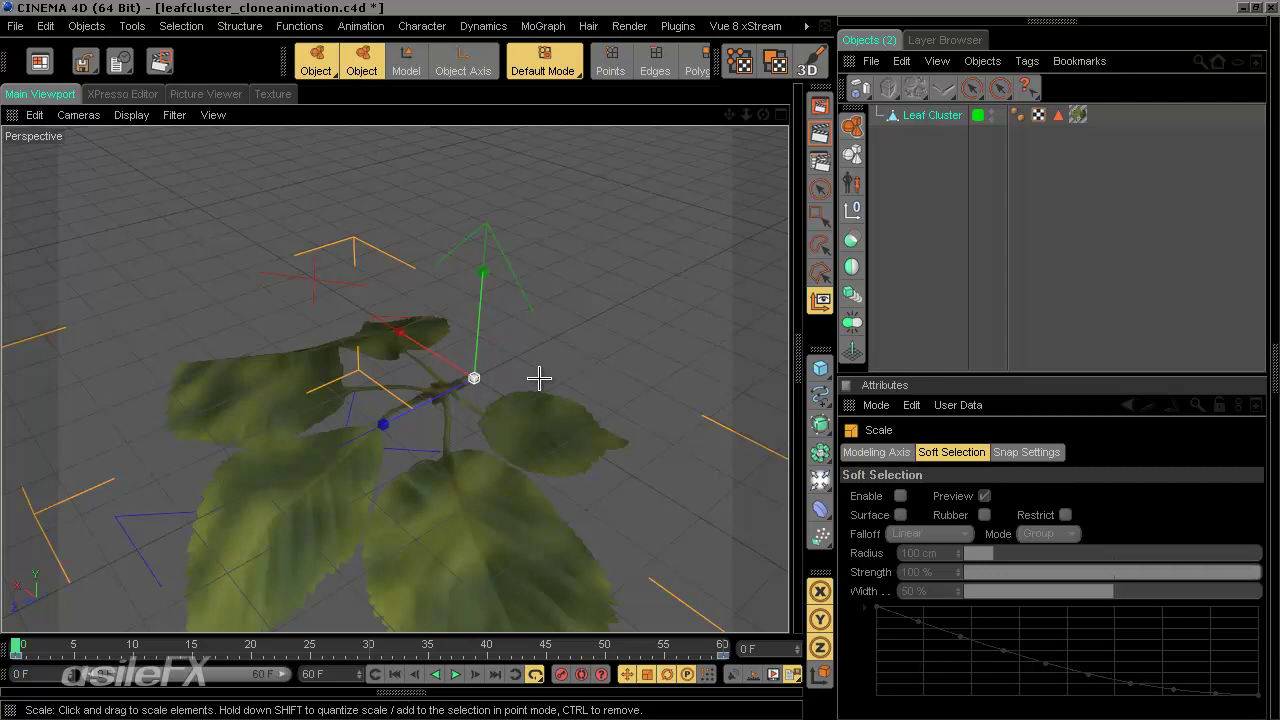
pyautogui.keyDown('alt'); pyautogui.moveTo(511, 431); pyautogui.dragTo(640, 357); pyautogui.keyUp('alt')
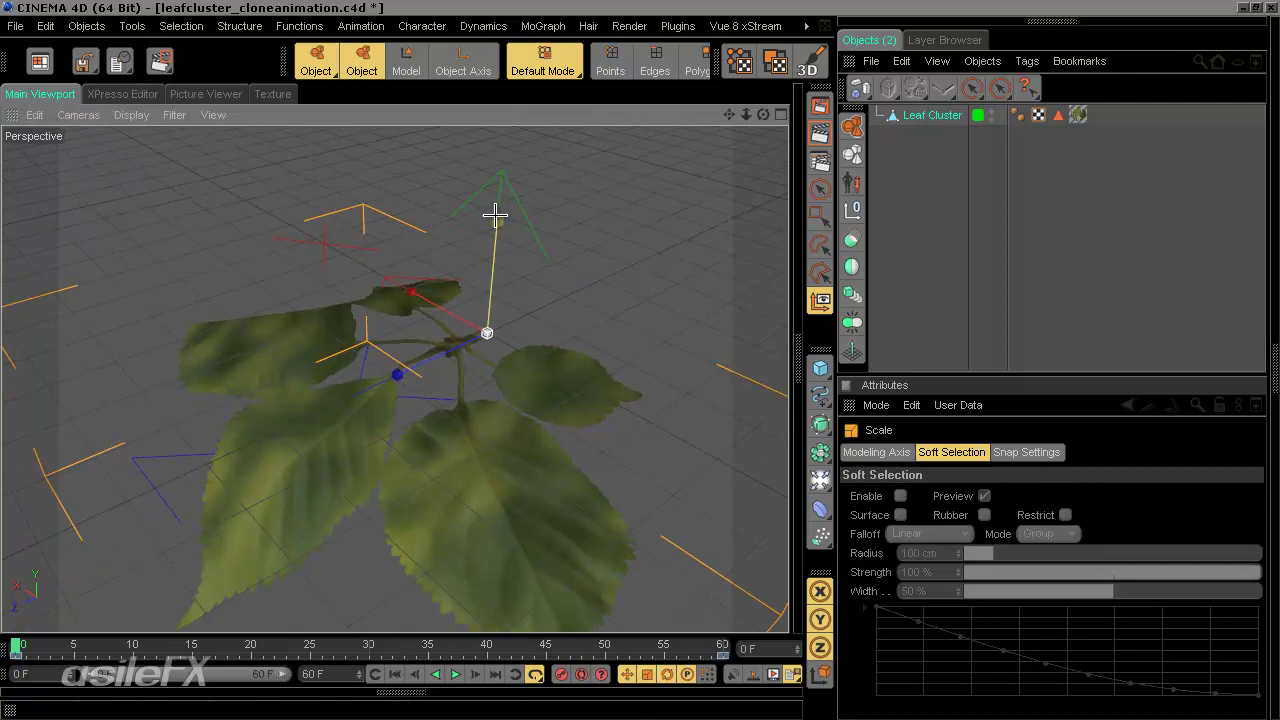
pyautogui.moveTo(640, 367); pyautogui.dragTo(640, 367)
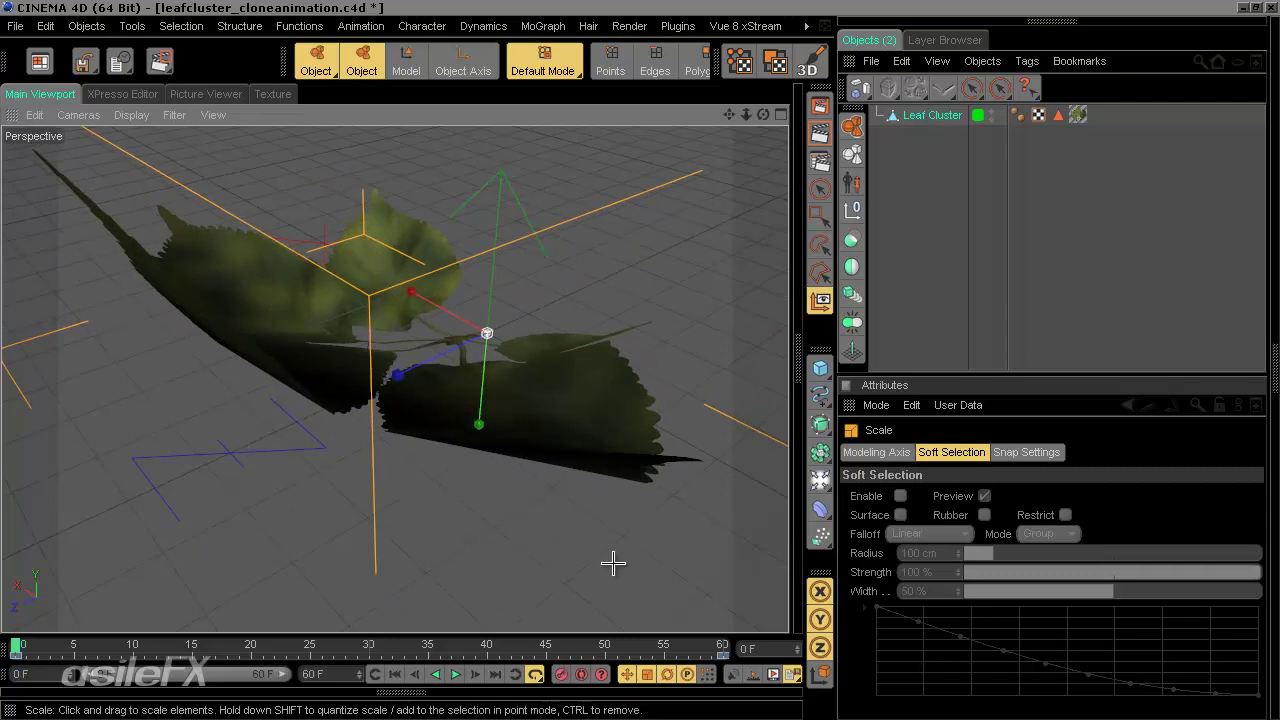
# - Examine the shape of the flipped leaves at frame 0 from above and from the side
pyautogui.keyDown('alt'); pyautogui.moveTo(604, 350); pyautogui.dragTo(646, 326); pyautogui.keyUp('alt')
pyautogui.keyDown('alt'); pyautogui.moveTo(646, 326); pyautogui.dragTo(645, 319, button='middle'); pyautogui.keyUp('alt')
pyautogui.keyDown('alt'); pyautogui.moveTo(645, 319); pyautogui.dragTo(638, 357); pyautogui.keyUp('alt')
pyautogui.moveTo(10, 648); pyautogui.dragTo(12, 503)
pyautogui.keyDown('alt'); pyautogui.moveTo(281, 270); pyautogui.dragTo(641, 358); pyautogui.keyUp('alt')
pyautogui.keyDown('alt'); pyautogui.moveTo(594, 483); pyautogui.dragTo(562, 419); pyautogui.keyUp('alt')
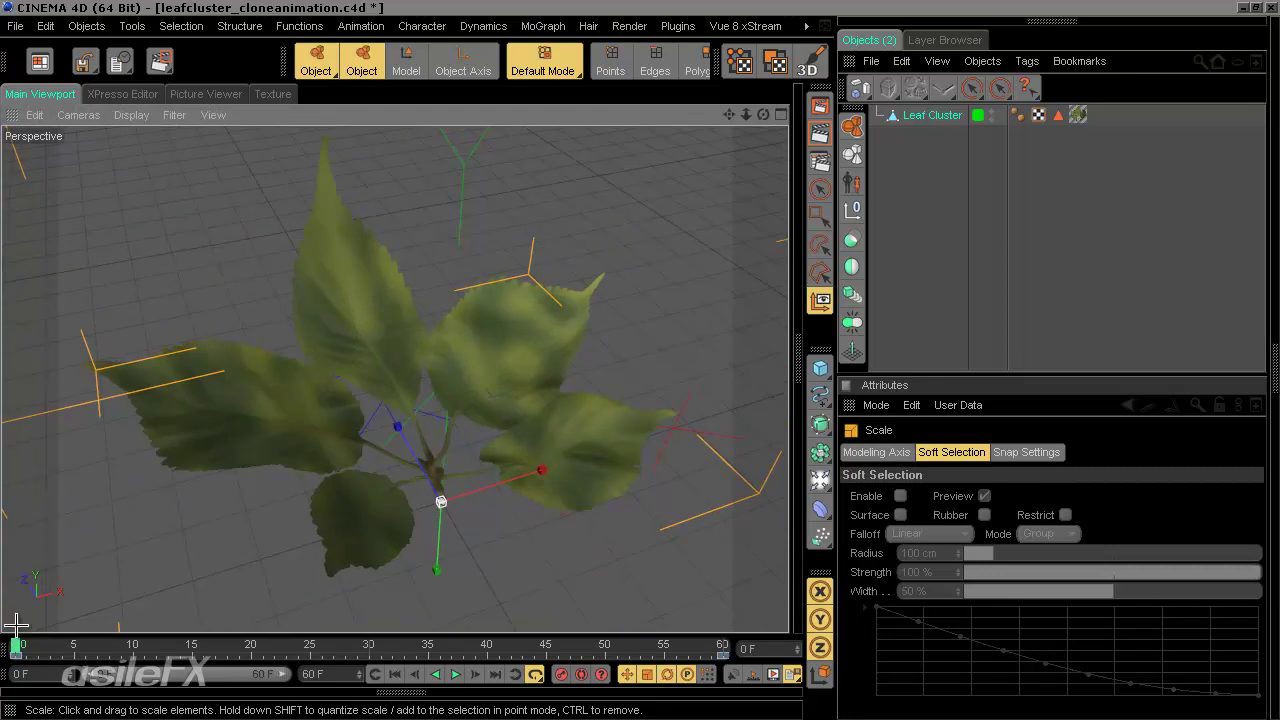
pyautogui.moveTo(16, 626)
pyautogui.mouseDown()
pyautogui.moveTo(431, 632)
pyautogui.moveTo(16, 630)
pyautogui.mouseUp()
pyautogui.keyDown('alt'); pyautogui.moveTo(260, 466); pyautogui.dragTo(641, 360); pyautogui.keyUp('alt')
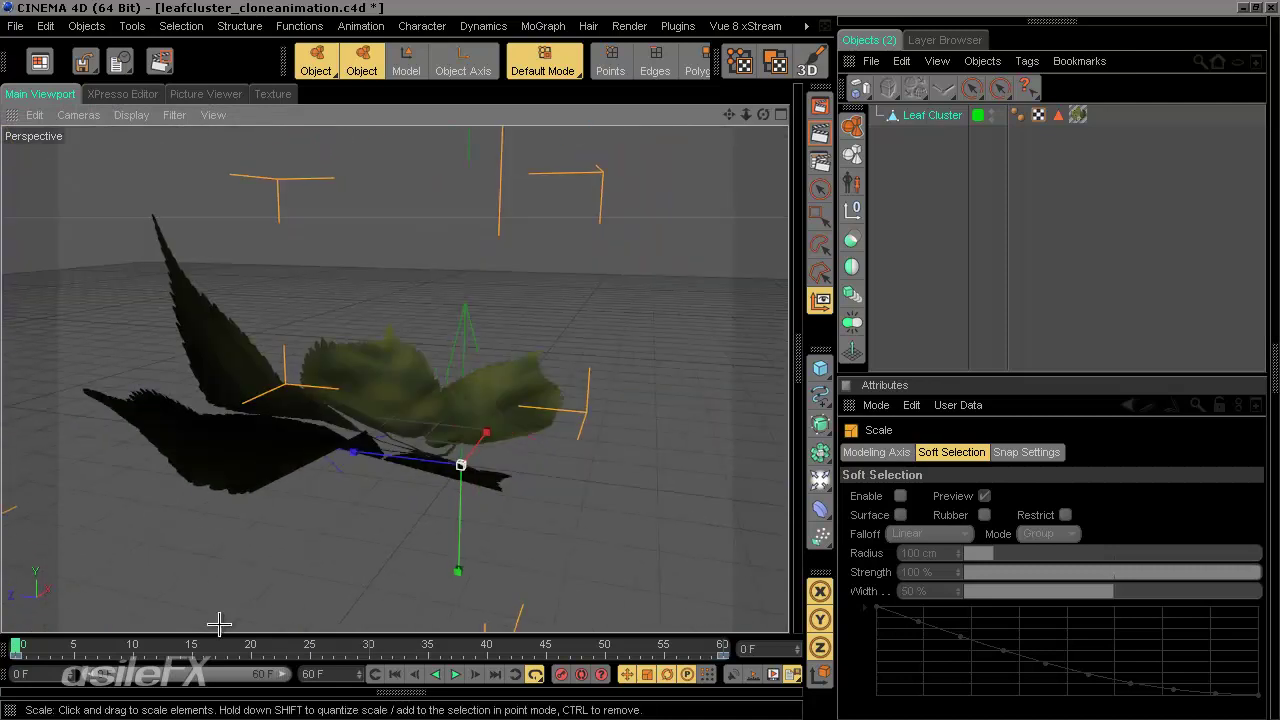
pyautogui.keyDown('alt'); pyautogui.moveTo(321, 544); pyautogui.dragTo(640, 360); pyautogui.keyUp('alt')
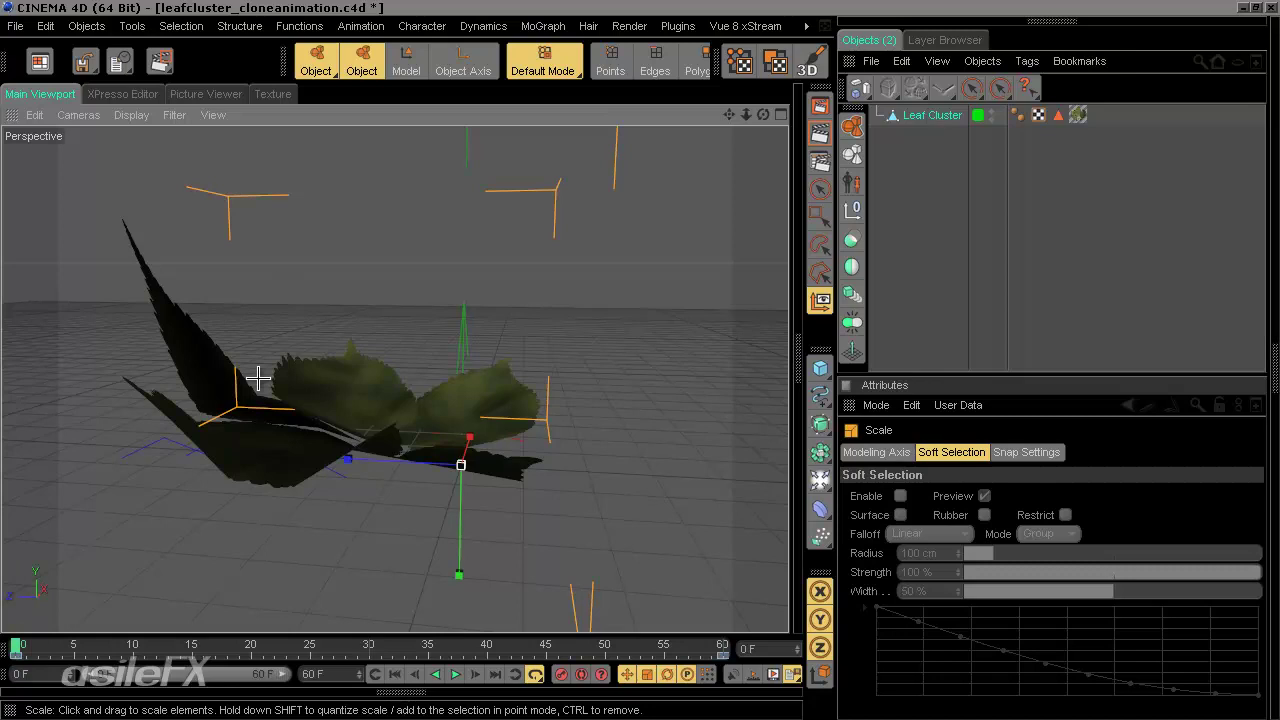
# - Delete the Leaf Cluster's key at frame 0 and flip the cluster along its Y axis with a negative scale
pyautogui.click(12, 655)
pyautogui.press('Delete')
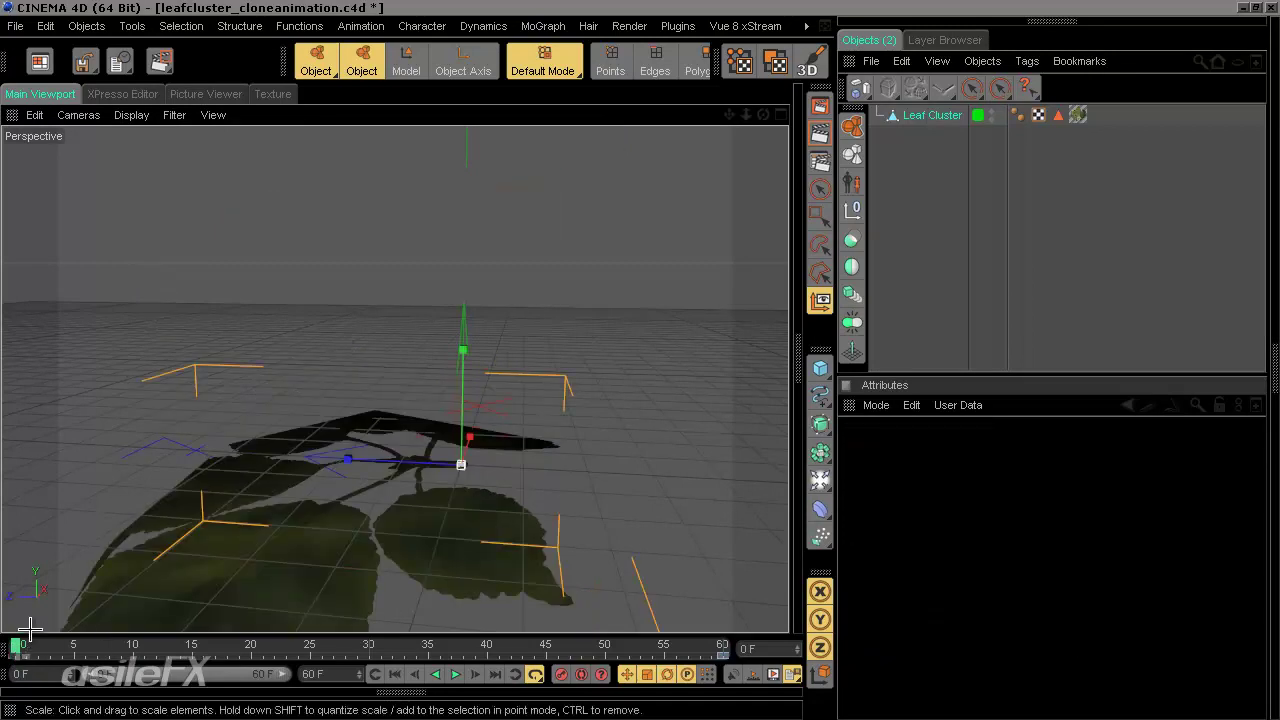
pyautogui.click(22, 641)
pyautogui.moveTo(459, 347); pyautogui.dragTo(480, 391)
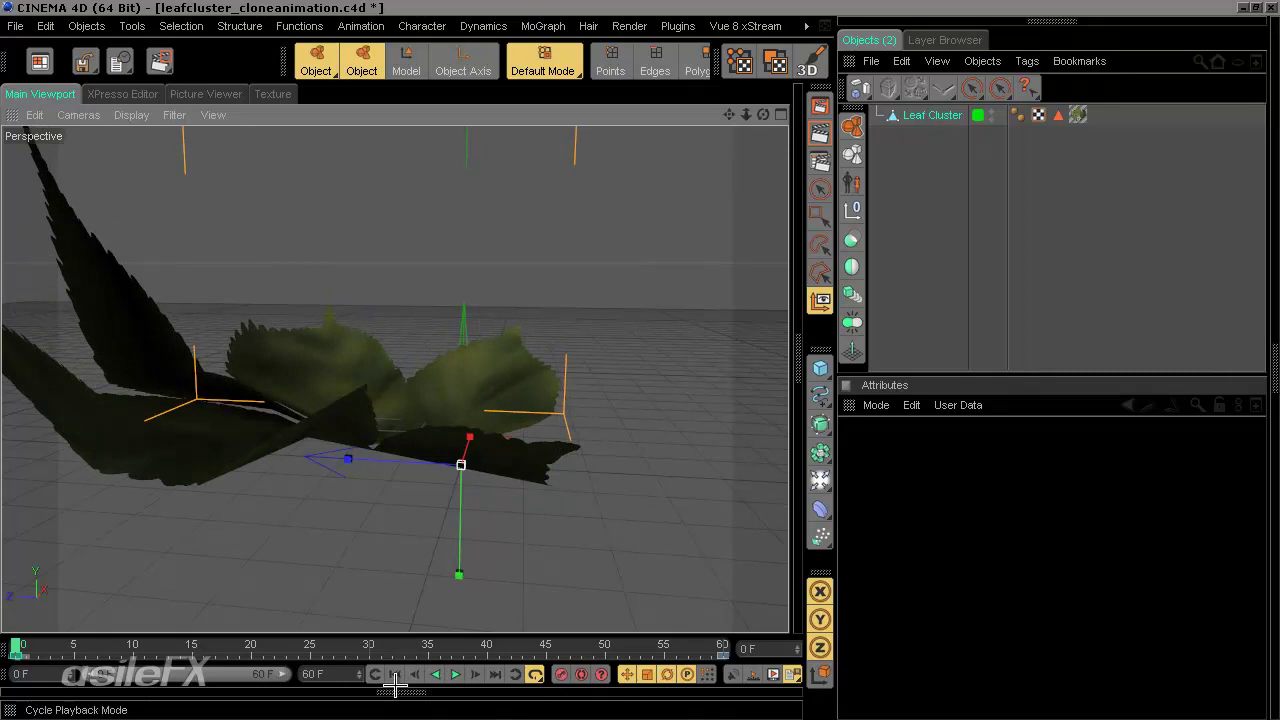
# - Place Leaf Cluster keys at frames 30 and 15, exaggerate the negative Y scale, and return to frame 0
pyautogui.moveTo(17, 645); pyautogui.dragTo(73, 645)
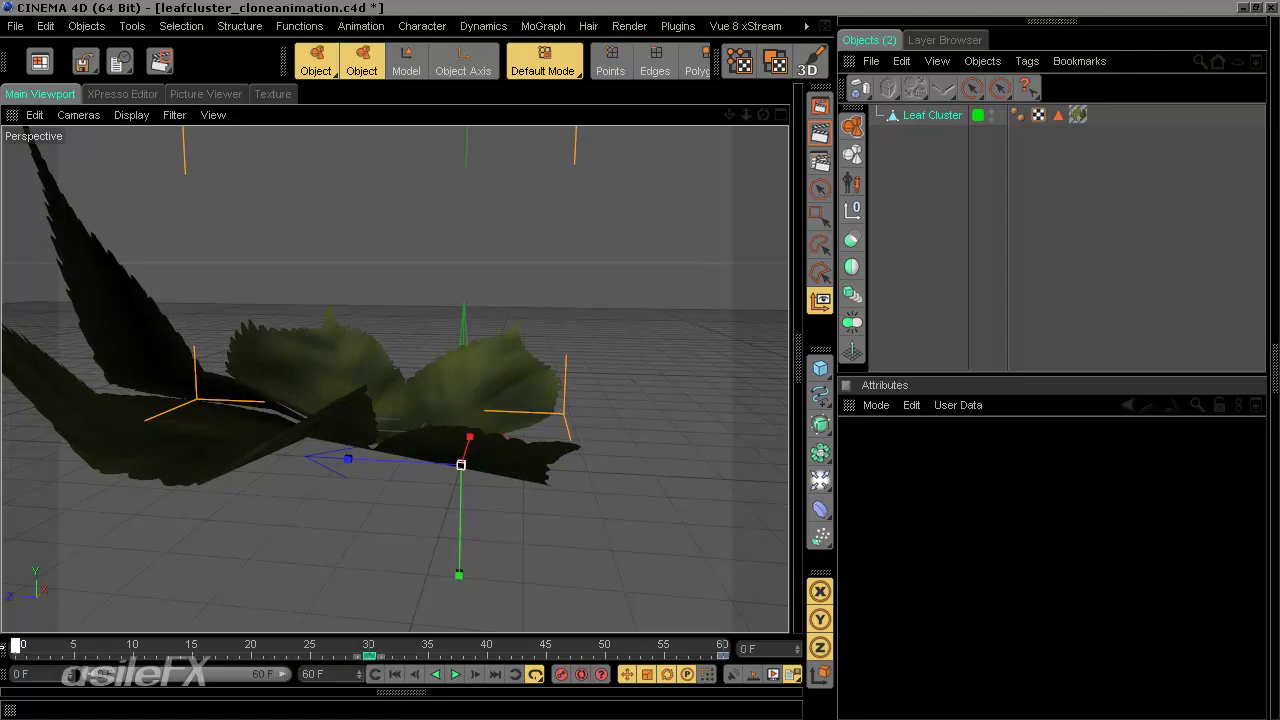
pyautogui.moveTo(17, 645)
pyautogui.mouseDown()
pyautogui.moveTo(871, 614)
pyautogui.moveTo(3, 625)
pyautogui.mouseUp()
pyautogui.moveTo(316, 606)
pyautogui.mouseDown()
pyautogui.moveTo(743, 594)
pyautogui.moveTo(10, 615)
pyautogui.mouseUp()
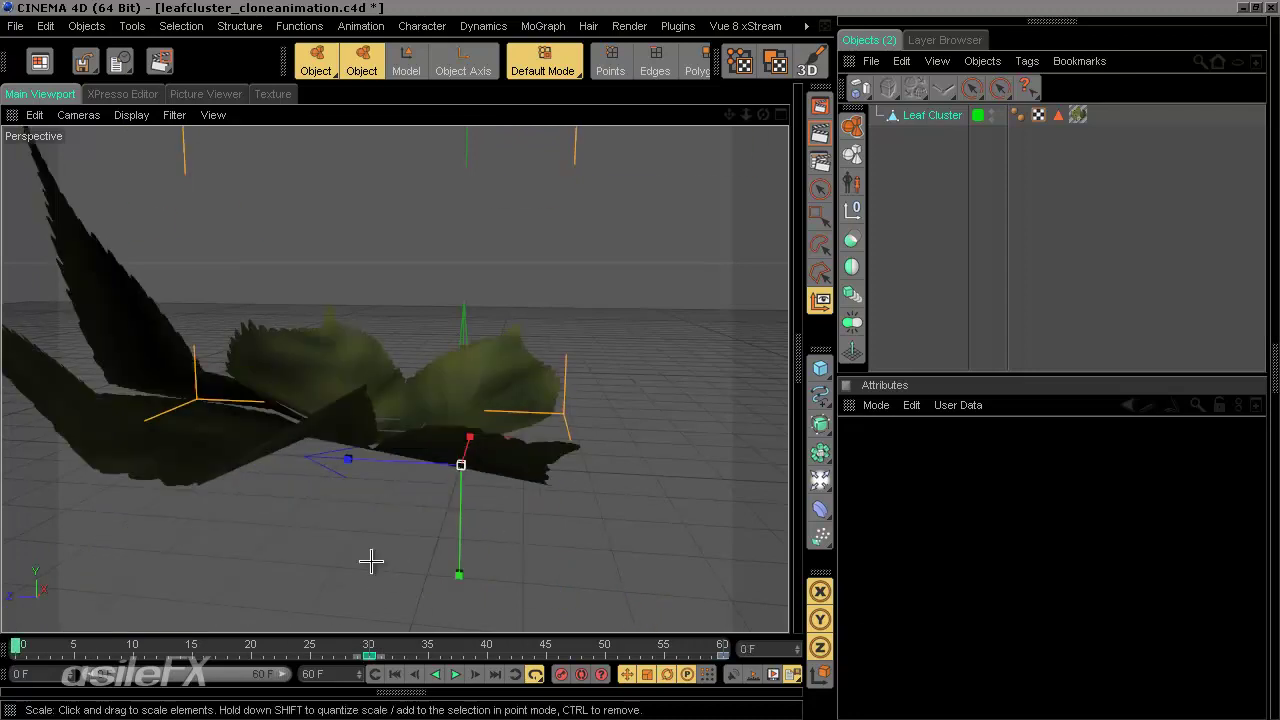
pyautogui.moveTo(460, 498); pyautogui.dragTo(548, 520)
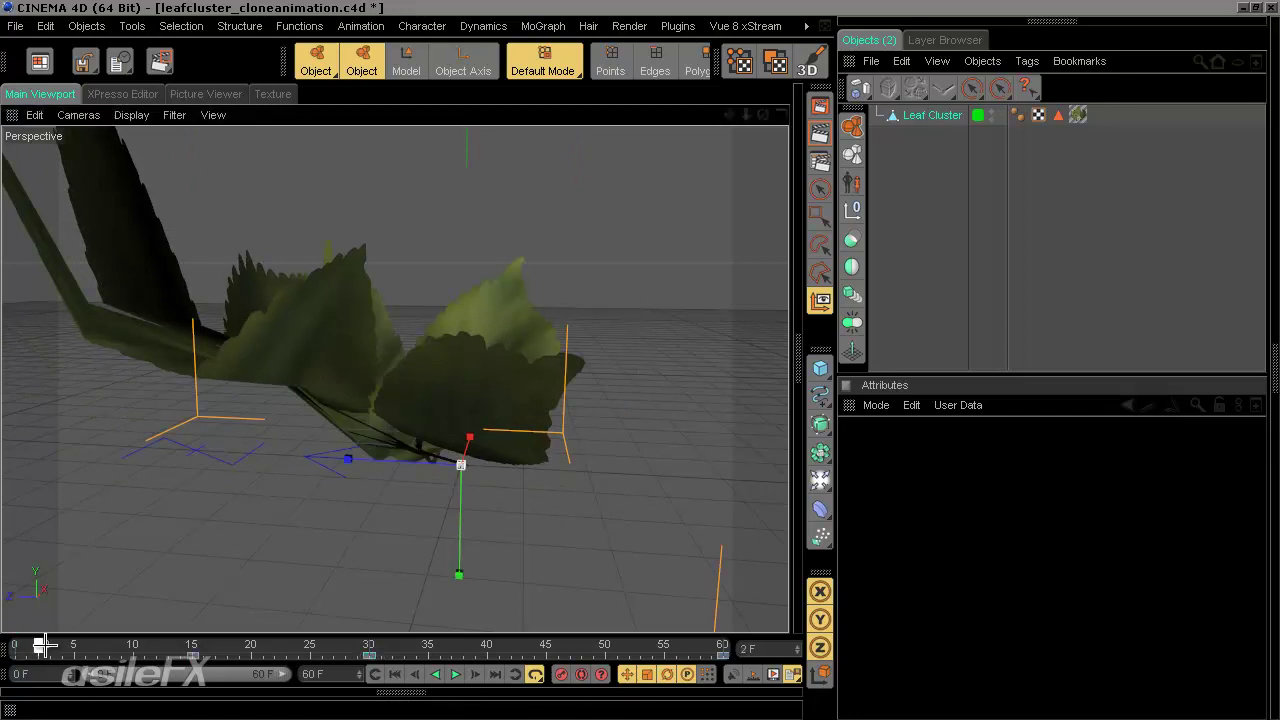
pyautogui.moveTo(40, 645)
pyautogui.mouseDown()
pyautogui.moveTo(578, 645)
pyautogui.moveTo(16, 645)
pyautogui.mouseUp()
# - Add a Morph character tag to the Leaf Cluster
pyautogui.keyDown('alt'); pyautogui.moveTo(354, 429); pyautogui.dragTo(661, 349); pyautogui.keyUp('alt')
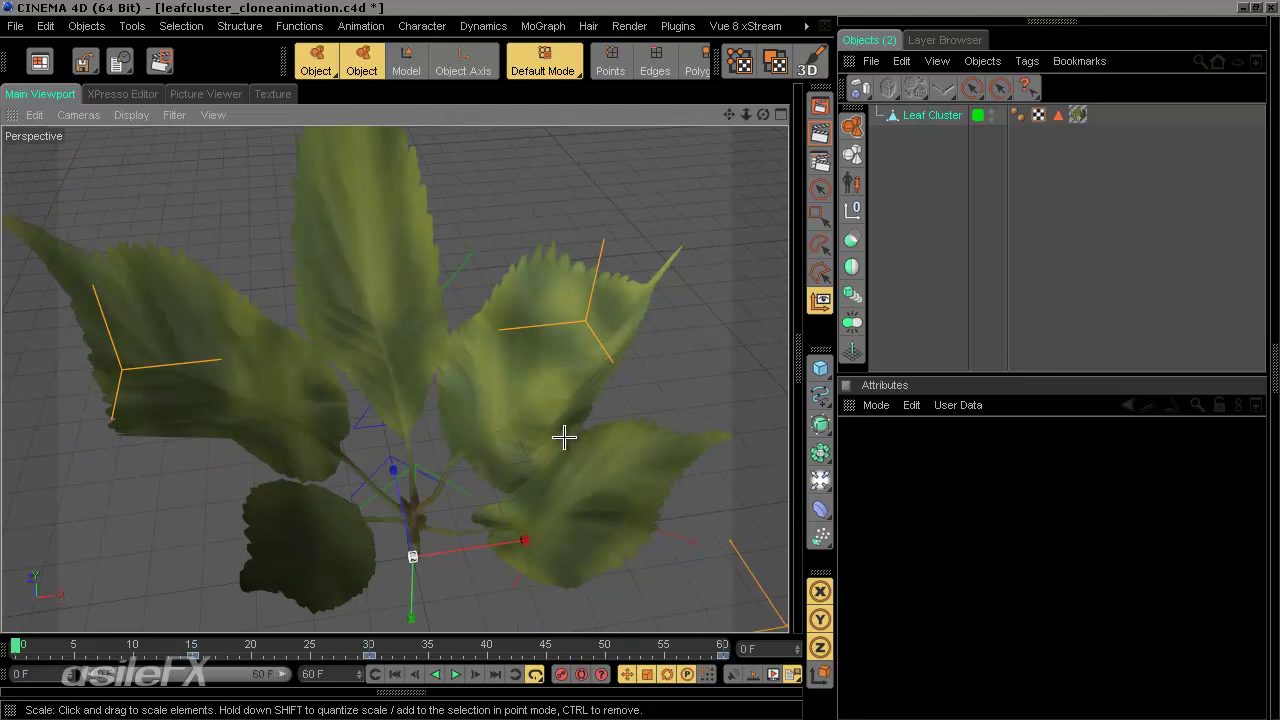
pyautogui.hotkey('ctrl', 'shift', 'a')
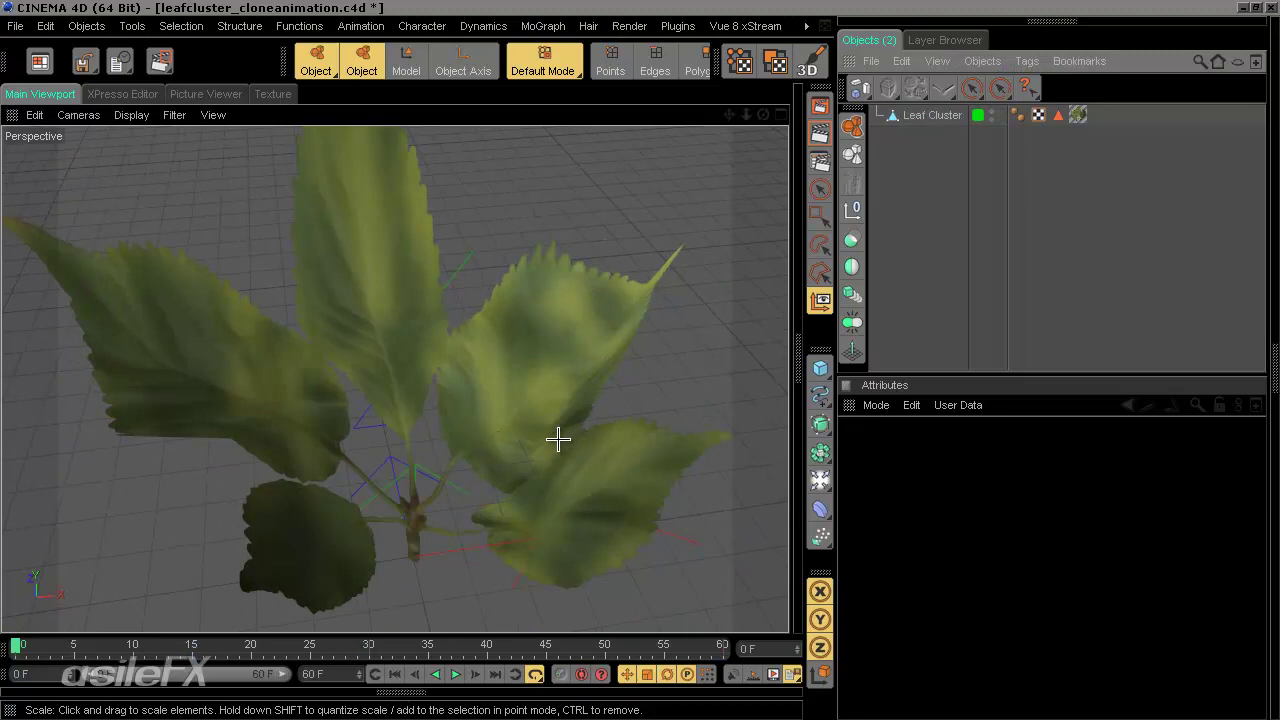
pyautogui.click(425, 18)
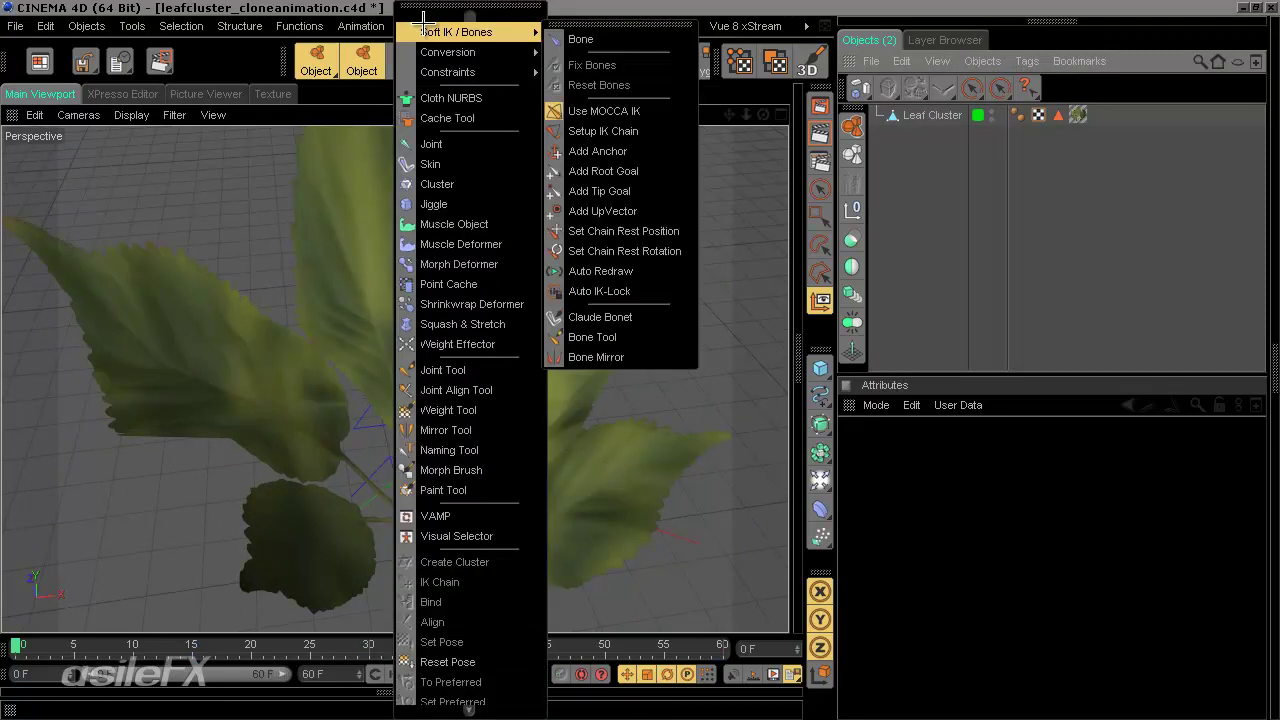
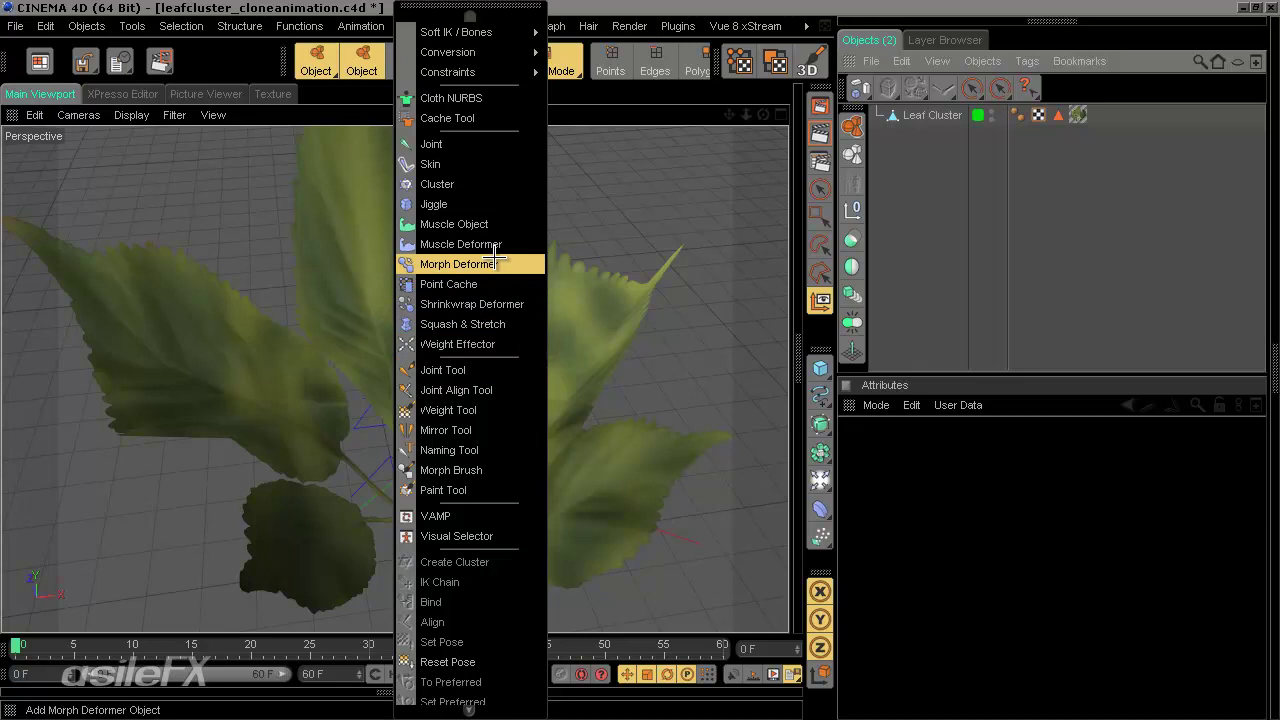
pyautogui.click(1037, 234)
pyautogui.rightClick(918, 120)
pyautogui.moveTo(1000, 65)
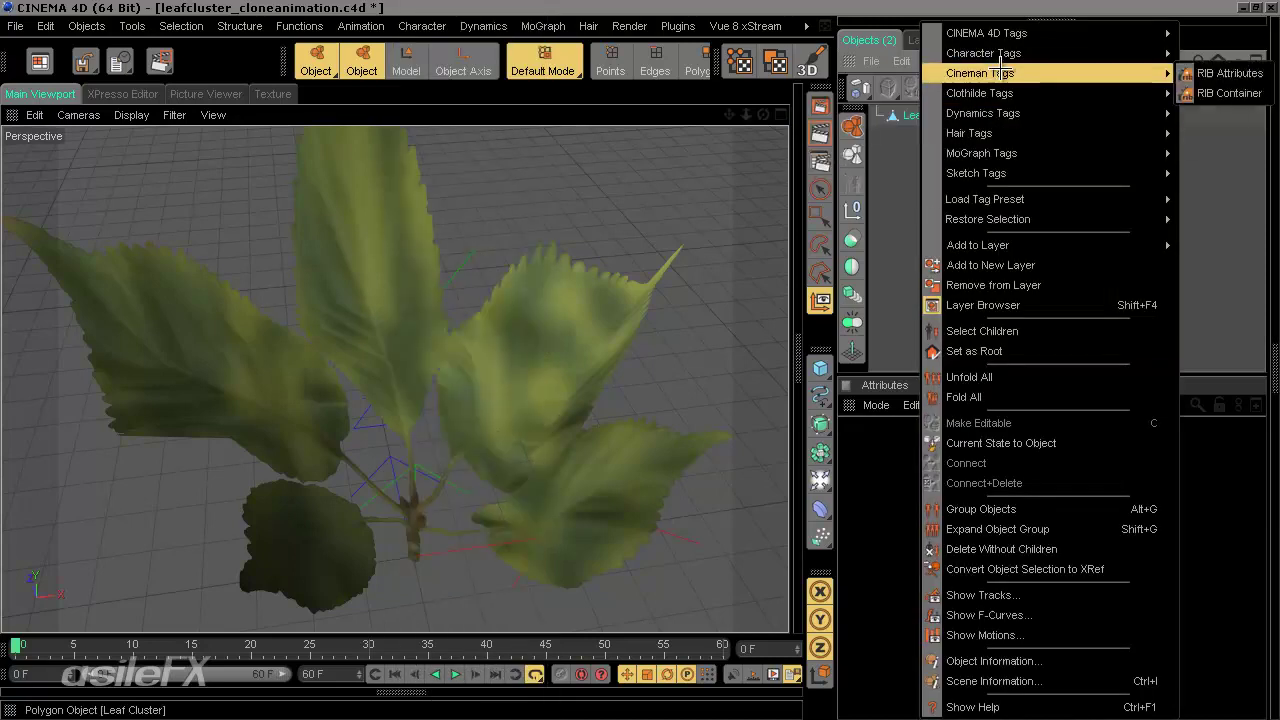
pyautogui.moveTo(937, 60)
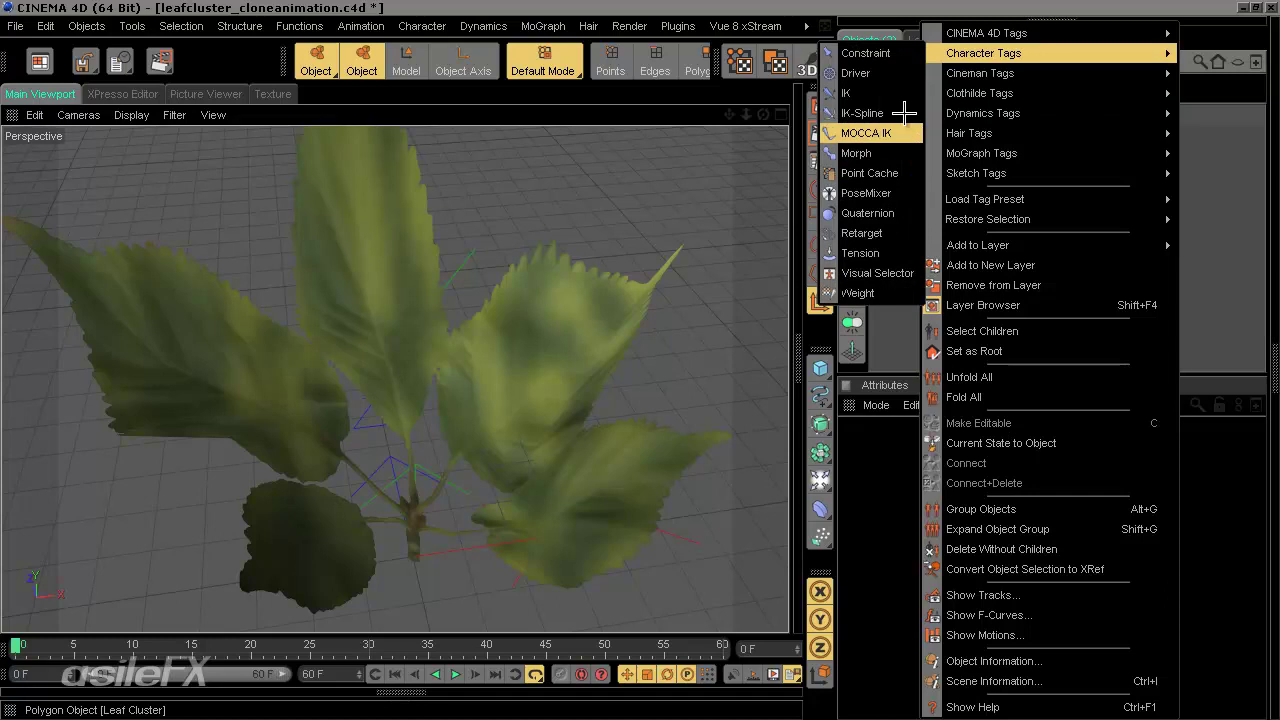
pyautogui.click(889, 153)
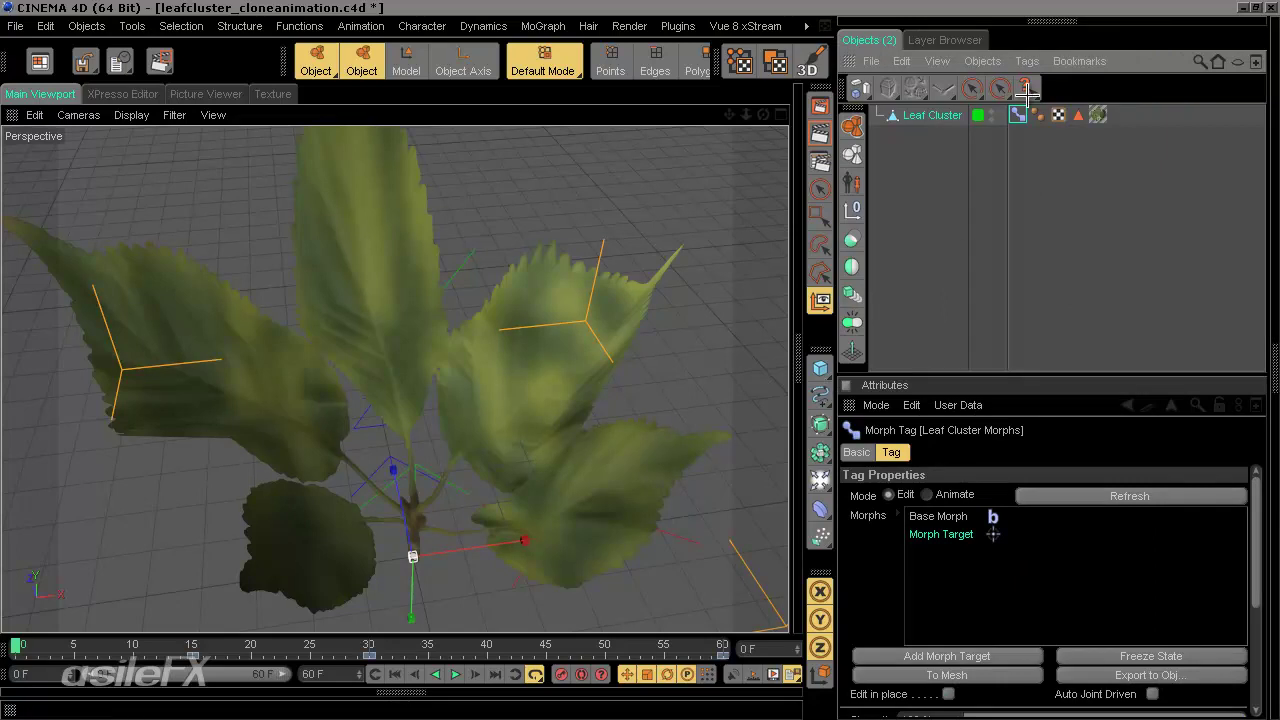
# - Compare the Leaf Cluster's shape at frame 60 with its folded shape at frame 0
pyautogui.keyDown('alt'); pyautogui.moveTo(423, 431); pyautogui.dragTo(607, 470); pyautogui.keyUp('alt')
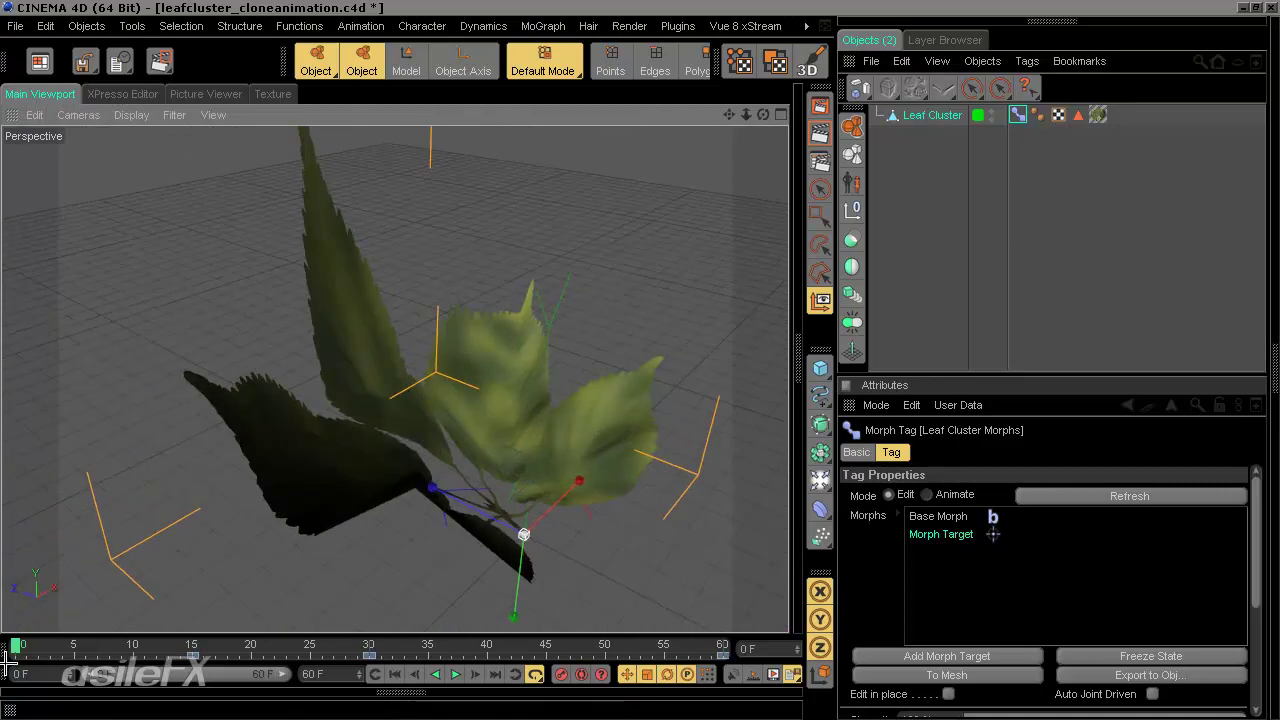
pyautogui.click(518, 675)
pyautogui.click(518, 675)
pyautogui.keyDown('alt'); pyautogui.moveTo(566, 500); pyautogui.dragTo(620, 400); pyautogui.keyUp('alt')
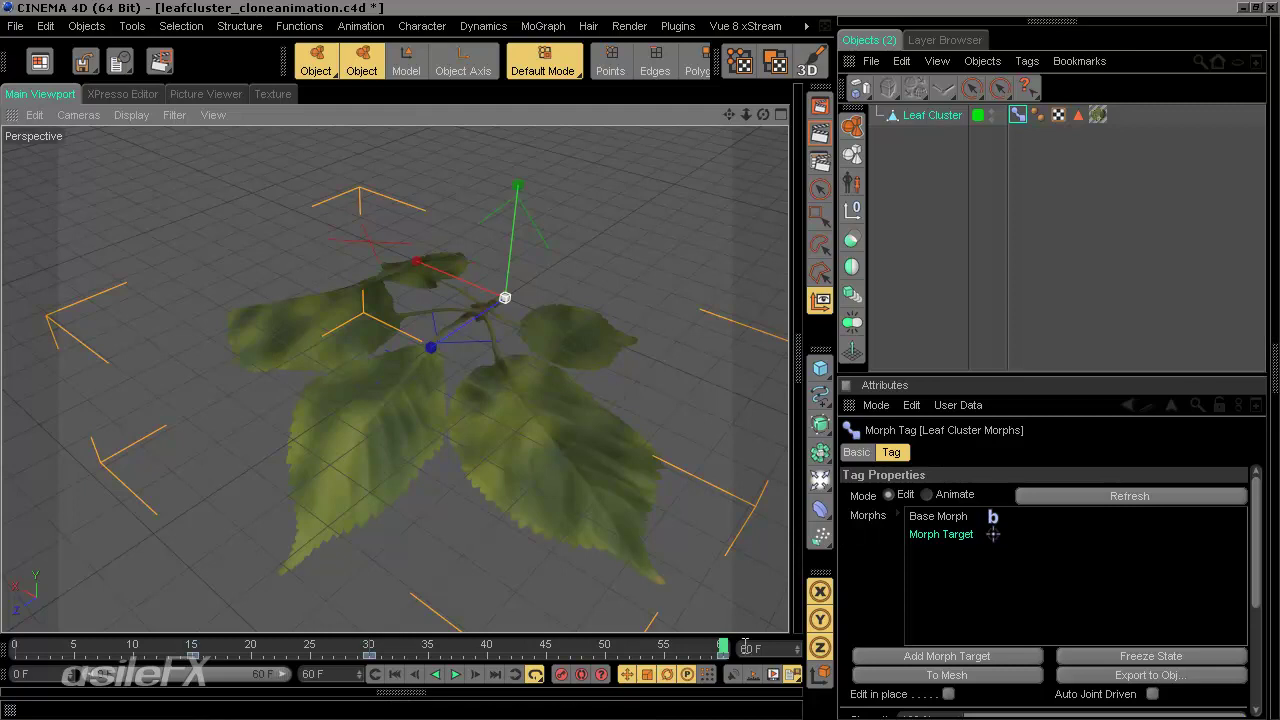
pyautogui.moveTo(663, 646); pyautogui.dragTo(16, 644)
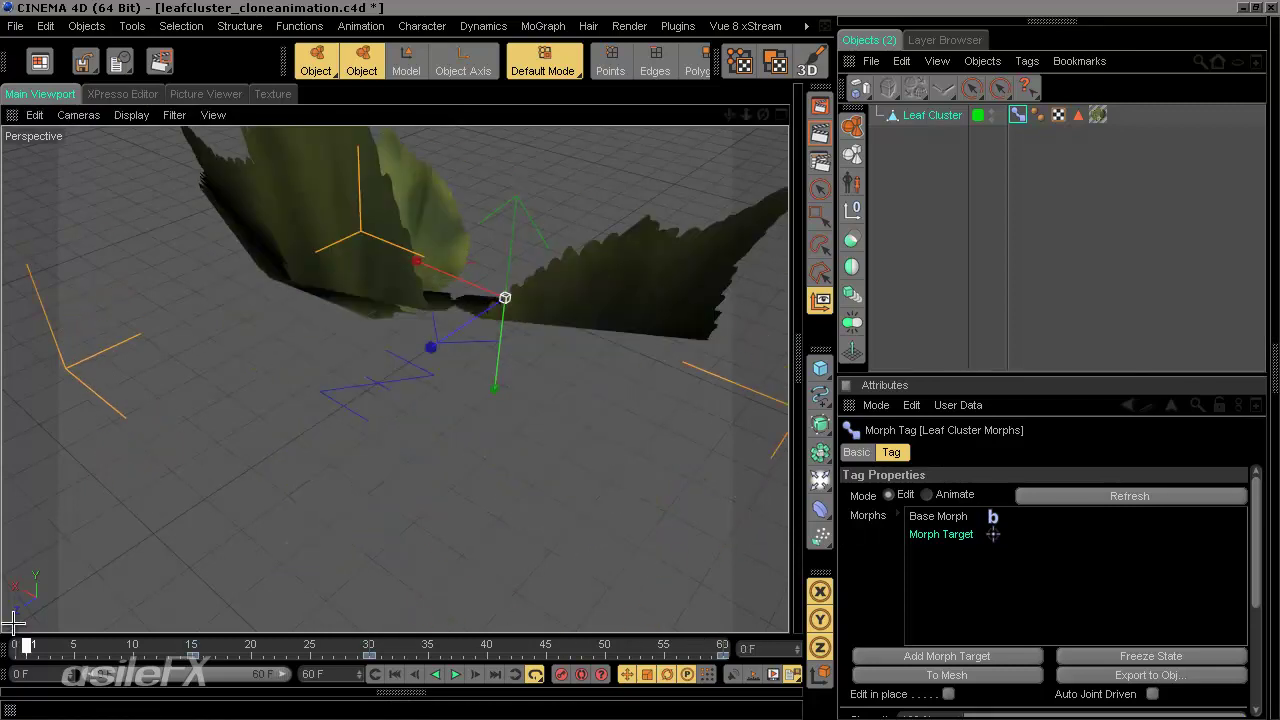
pyautogui.keyDown('alt'); pyautogui.moveTo(414, 314); pyautogui.dragTo(298, 262); pyautogui.keyUp('alt')
pyautogui.keyDown('alt'); pyautogui.moveTo(669, 374); pyautogui.dragTo(640, 363); pyautogui.keyUp('alt')
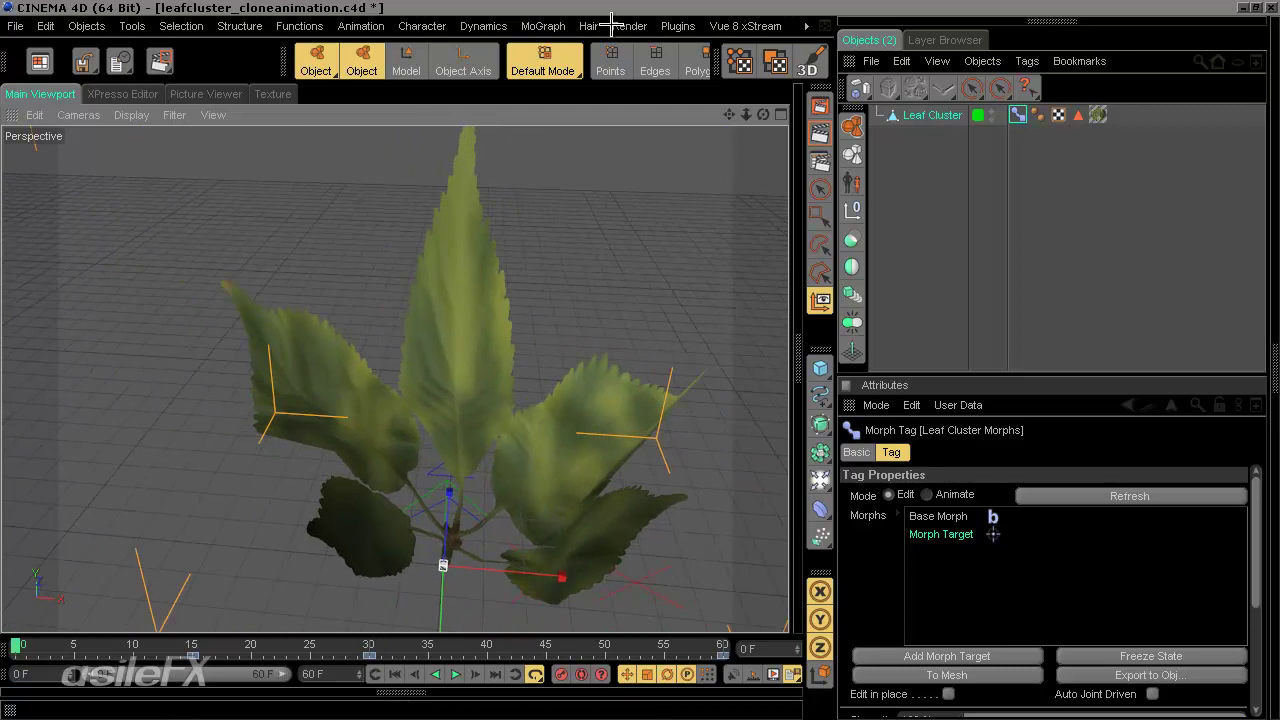
# - Switch to Points mode with Live Selection, select the outer points of the leaf cage, and clear the selection
pyautogui.click(610, 60)
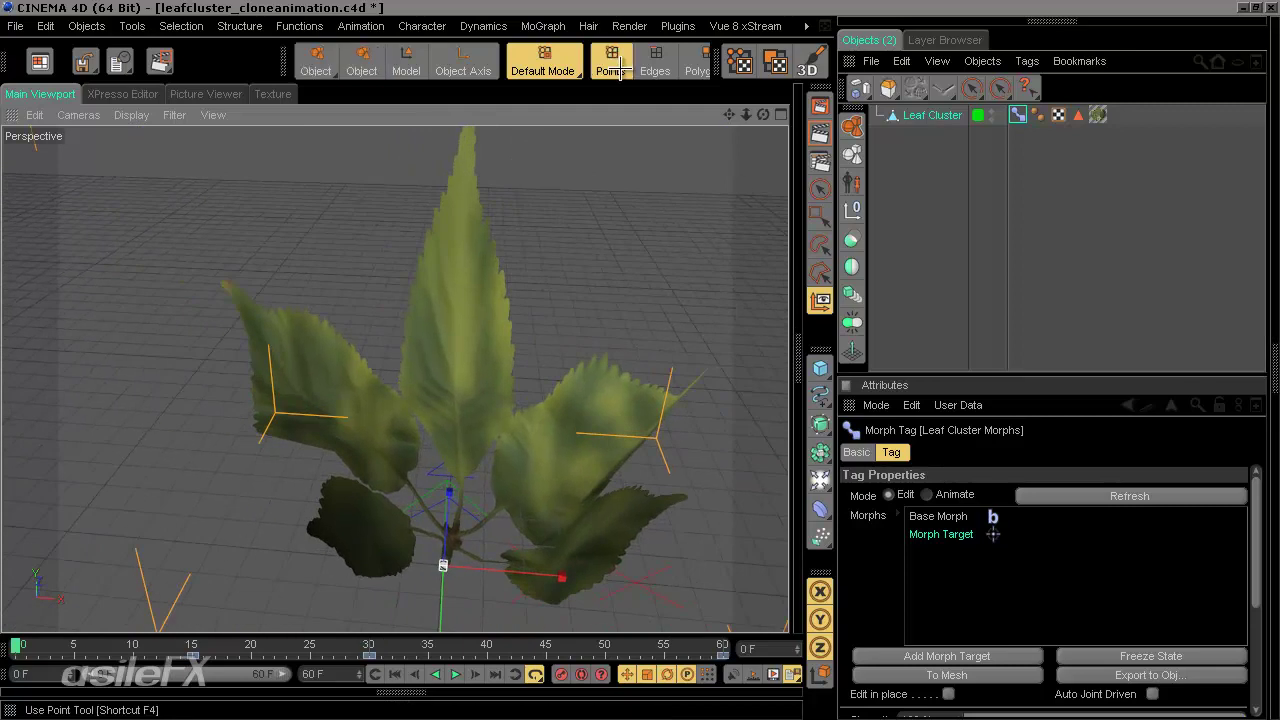
pyautogui.click(820, 188)
pyautogui.keyDown('alt'); pyautogui.moveTo(720, 229); pyautogui.dragTo(642, 285); pyautogui.keyUp('alt')
pyautogui.keyDown('alt'); pyautogui.moveTo(465, 366); pyautogui.dragTo(640, 363); pyautogui.keyUp('alt')
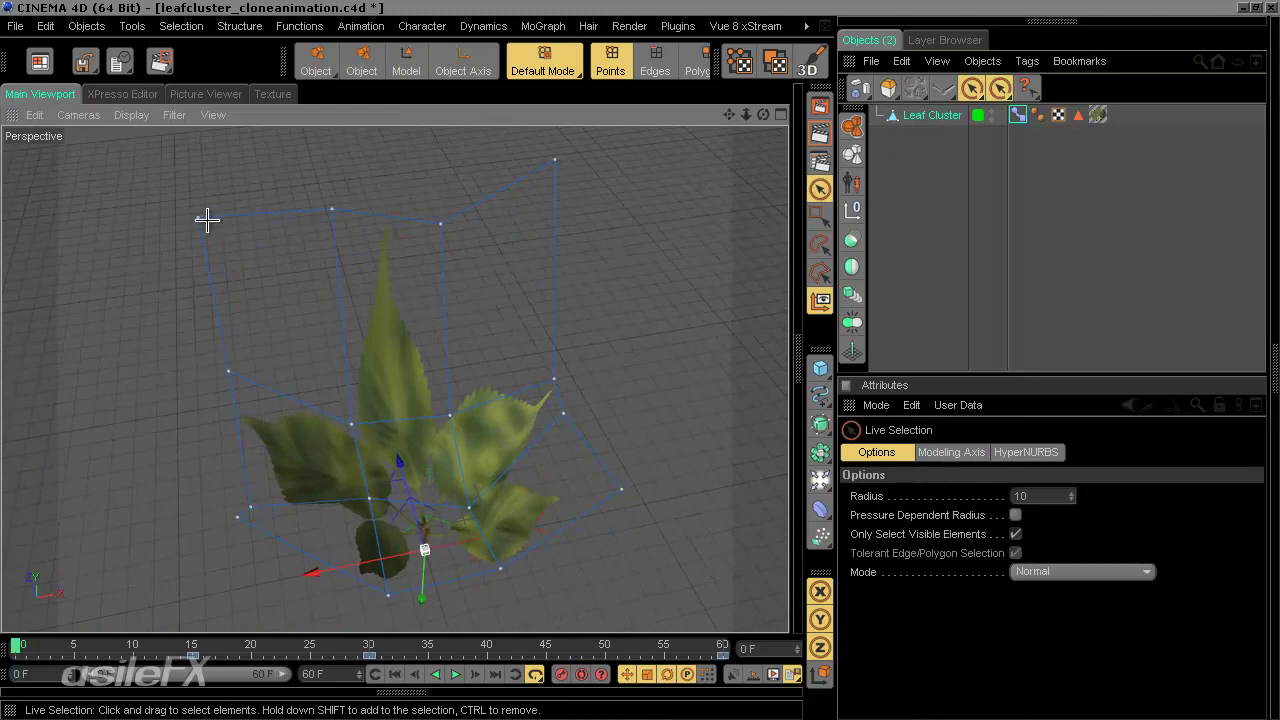
pyautogui.moveTo(206, 219)
pyautogui.mouseDown()
pyautogui.moveTo(304, 206)
pyautogui.moveTo(418, 224)
pyautogui.moveTo(556, 161)
pyautogui.mouseUp()
pyautogui.moveTo(568, 333)
pyautogui.keyDown('shift'); pyautogui.mouseDown()
pyautogui.moveTo(614, 523)
pyautogui.moveTo(642, 468)
pyautogui.mouseUp(); pyautogui.keyUp('shift')
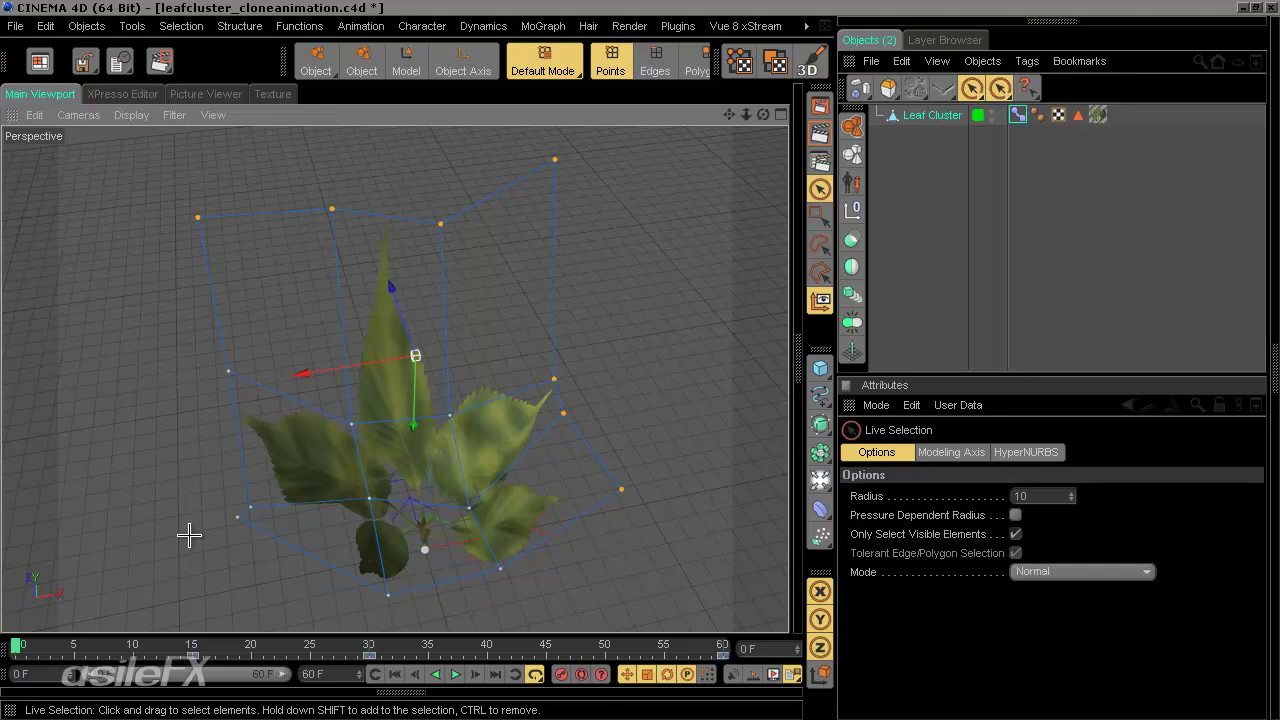
pyautogui.click(612, 382)
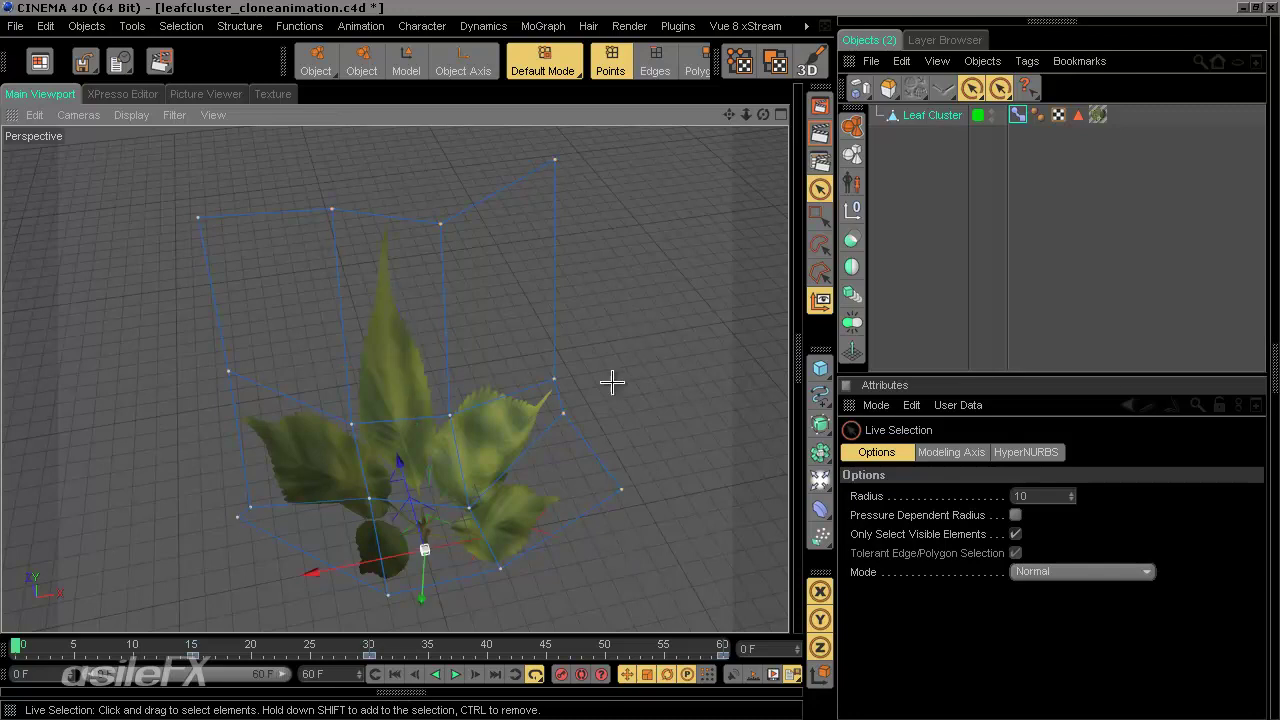
# - Mute the Leaf Cluster's animation keys at frames 15 and 30, and clear the selection
pyautogui.keyDown('alt'); pyautogui.moveTo(415, 339); pyautogui.dragTo(642, 360); pyautogui.keyUp('alt')
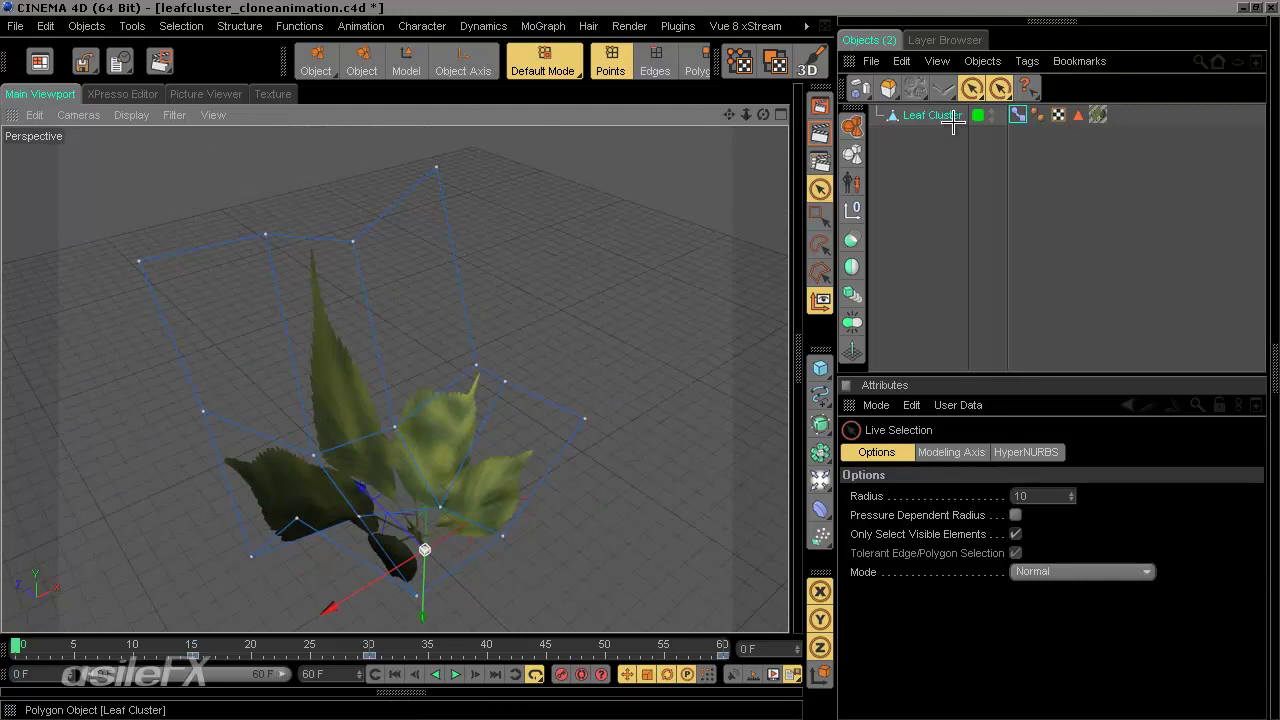
pyautogui.keyDown('alt'); pyautogui.moveTo(500, 443); pyautogui.dragTo(640, 358); pyautogui.keyUp('alt')
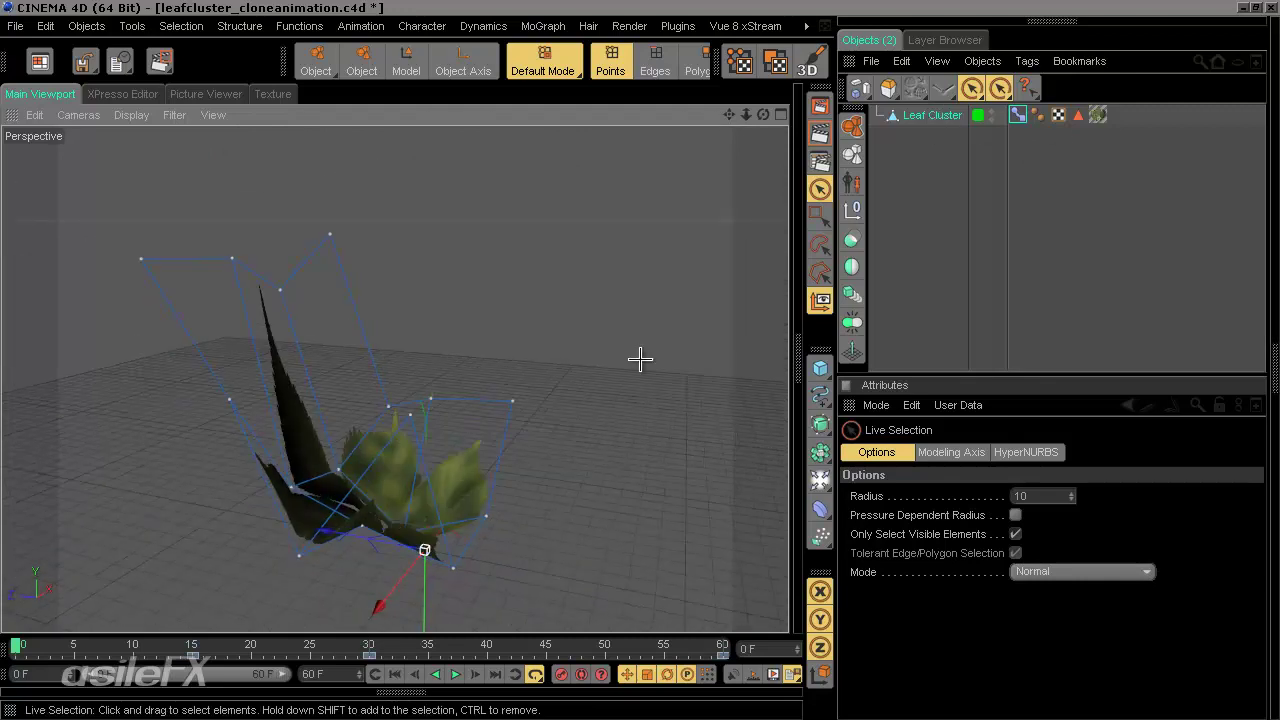
pyautogui.click(192, 654)
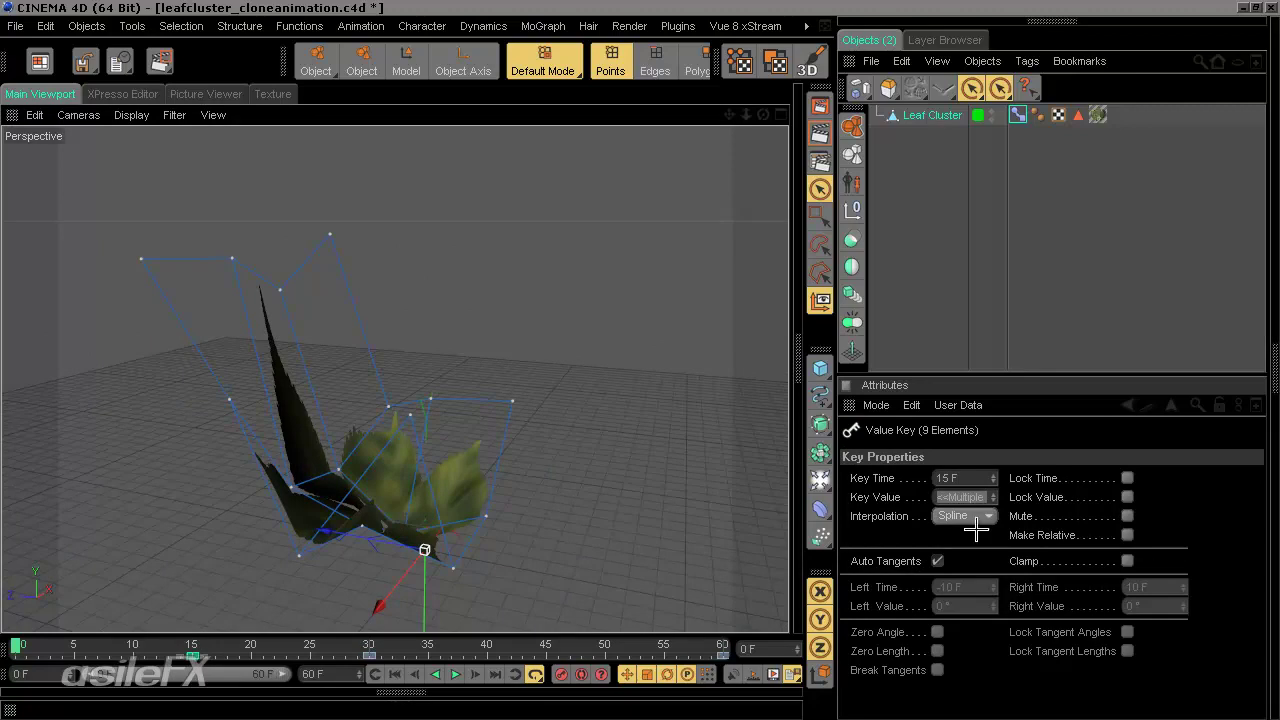
pyautogui.click(1126, 515)
pyautogui.click(1127, 514)
pyautogui.click(1022, 246)
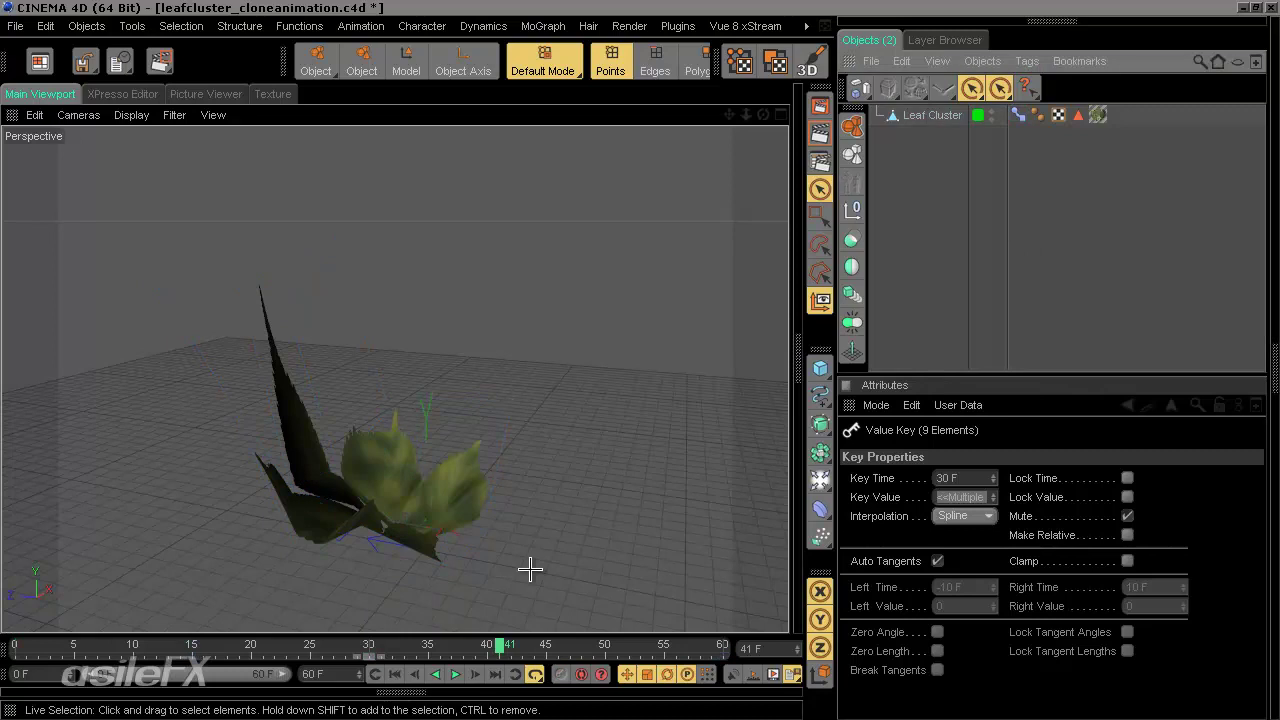
# - Reselect the Leaf Cluster in Model mode, scrub through its animation with the keys muted, and return to frame 0
pyautogui.moveTo(500, 645); pyautogui.dragTo(12, 637)
pyautogui.keyDown('alt'); pyautogui.moveTo(519, 455); pyautogui.dragTo(526, 449); pyautogui.keyUp('alt')
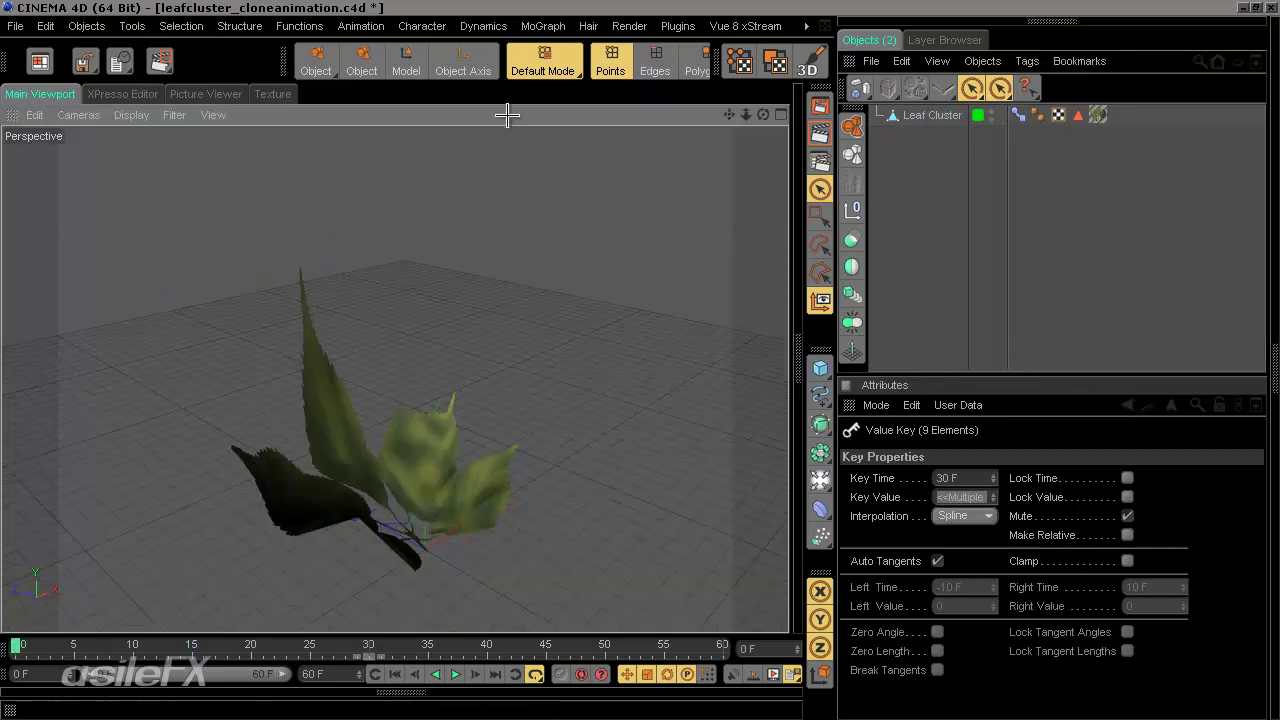
pyautogui.click(406, 62)
pyautogui.click(430, 470)
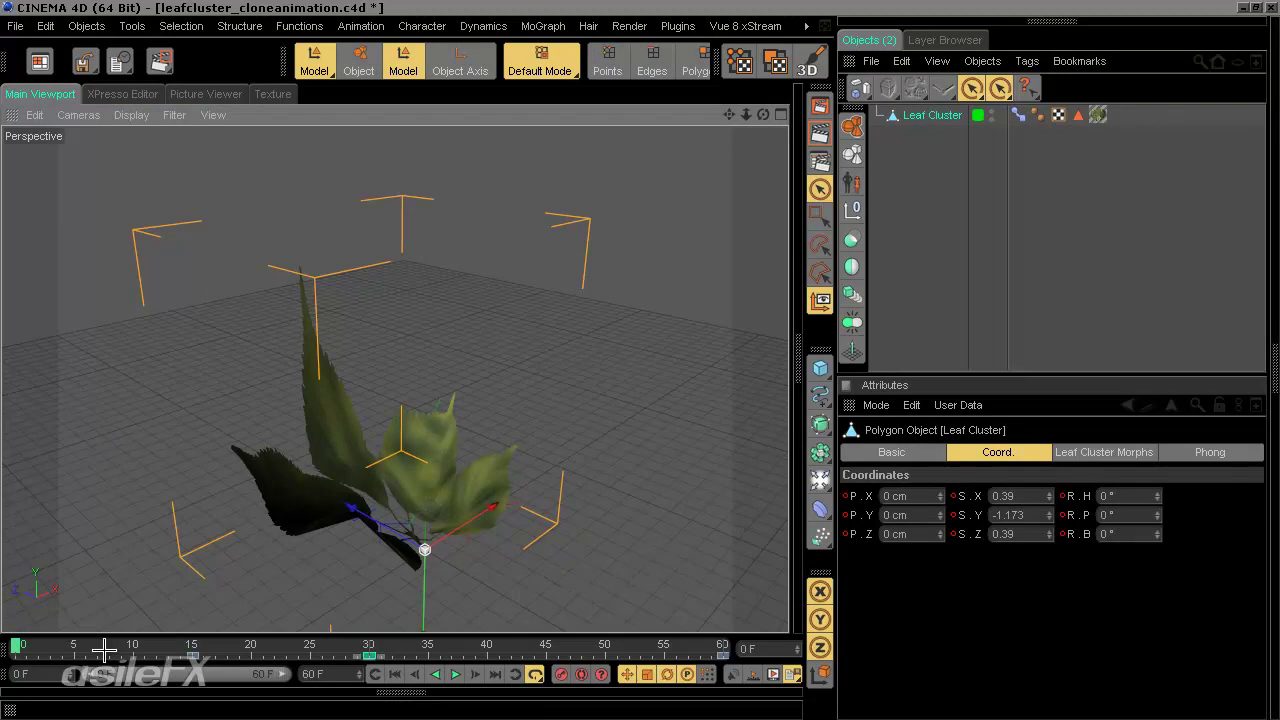
pyautogui.moveTo(21, 648)
pyautogui.mouseDown()
pyautogui.moveTo(776, 637)
pyautogui.moveTo(2, 634)
pyautogui.mouseUp()
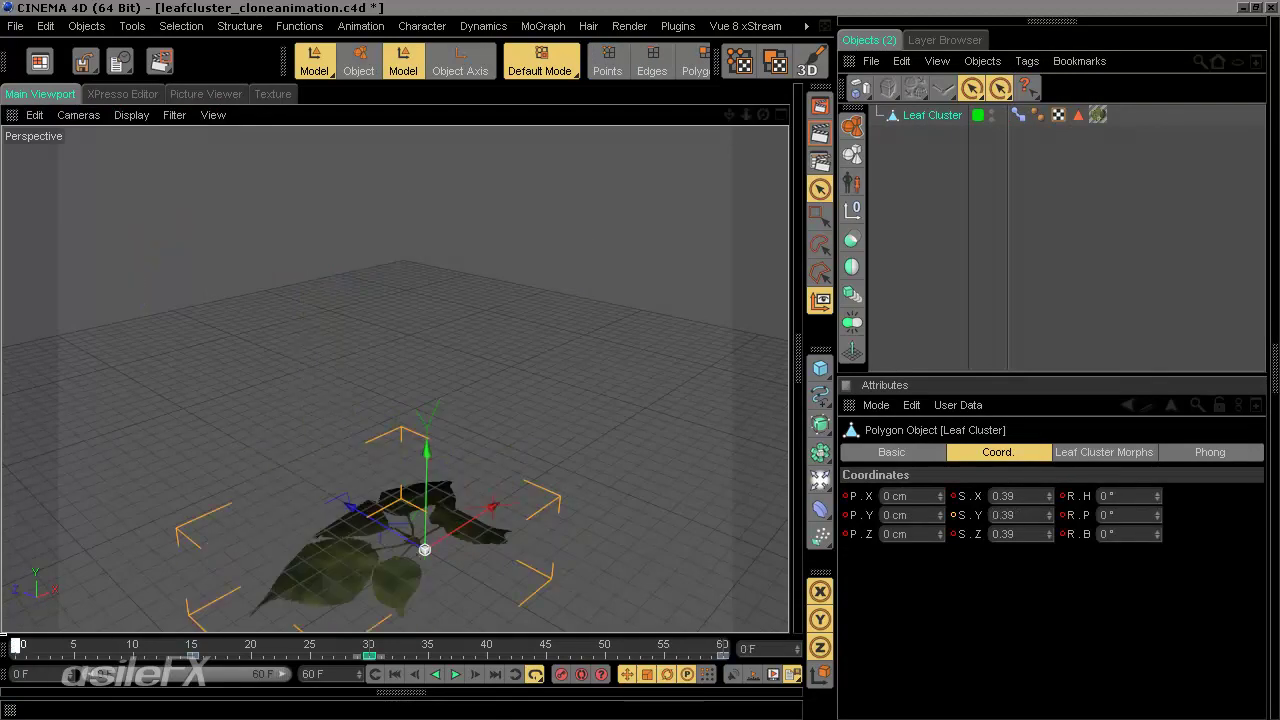
pyautogui.moveTo(85, 645); pyautogui.dragTo(14, 645)
pyautogui.keyDown('alt'); pyautogui.moveTo(503, 443); pyautogui.dragTo(531, 446, button='middle'); pyautogui.keyUp('alt')
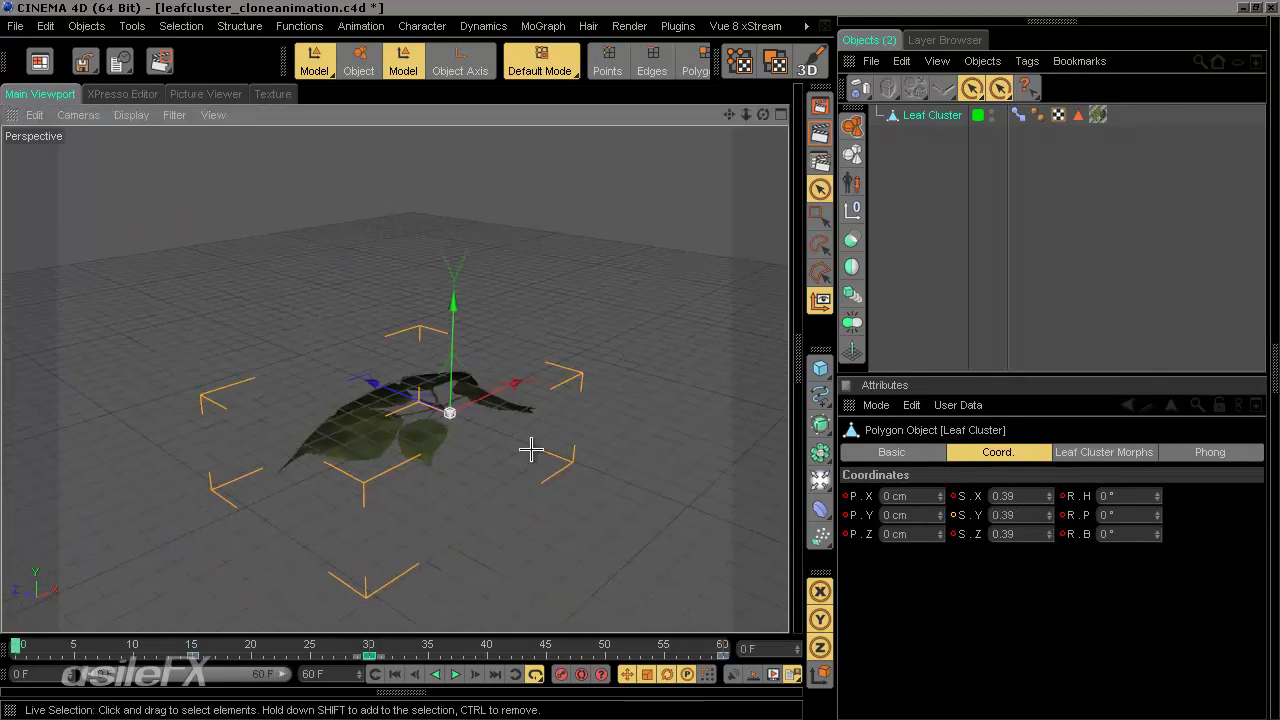
pyautogui.keyDown('alt'); pyautogui.moveTo(531, 446); pyautogui.dragTo(642, 360); pyautogui.keyUp('alt')
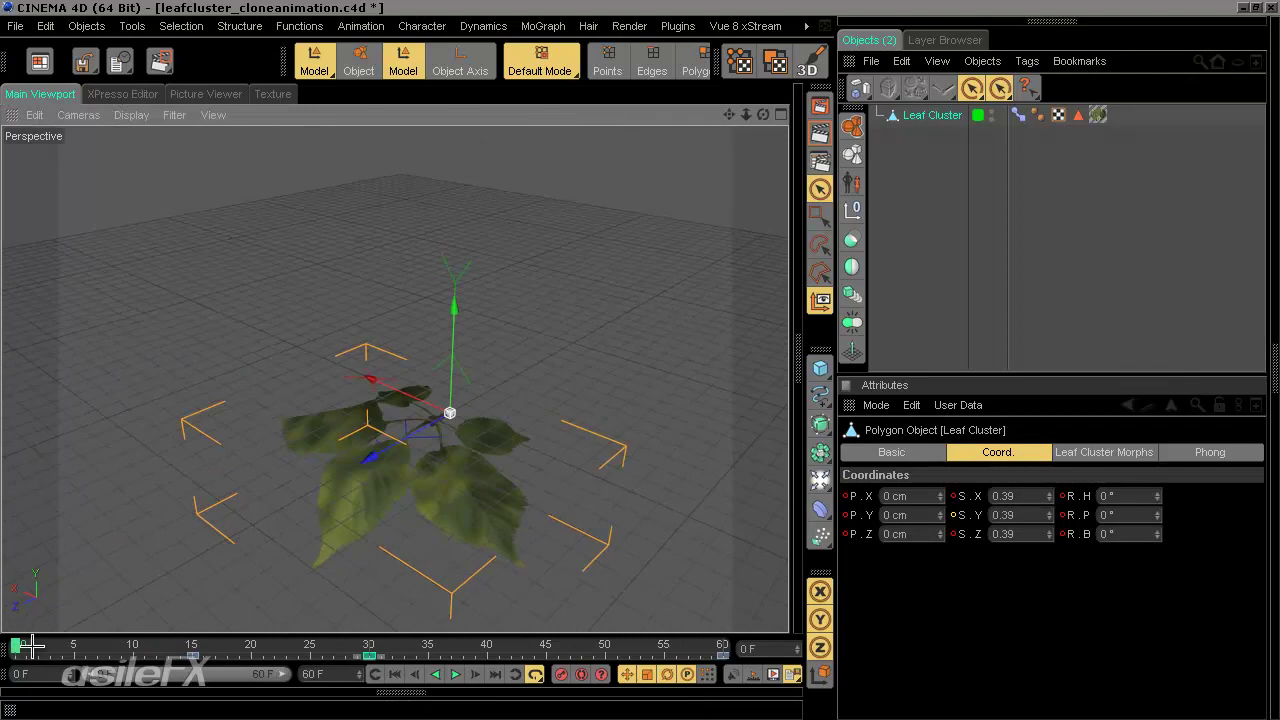
pyautogui.moveTo(70, 643); pyautogui.dragTo(846, 647)
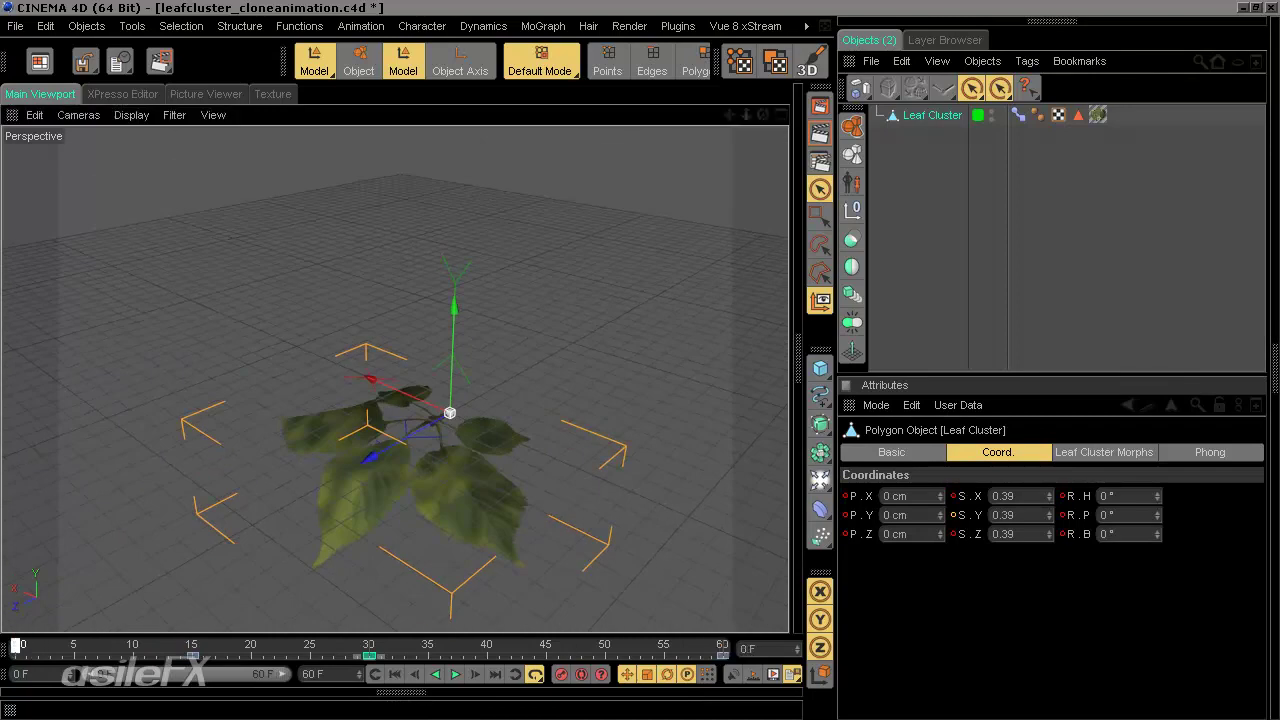
pyautogui.moveTo(2, 630)
pyautogui.mouseDown()
pyautogui.moveTo(888, 632)
pyautogui.moveTo(4, 616)
pyautogui.mouseUp()
# - Switch to Points mode and select the outer points around the Leaf Cluster's cage
pyautogui.scroll(5, 568, 378)
pyautogui.keyDown('alt'); pyautogui.moveTo(646, 516); pyautogui.dragTo(640, 362, button='middle'); pyautogui.keyUp('alt')
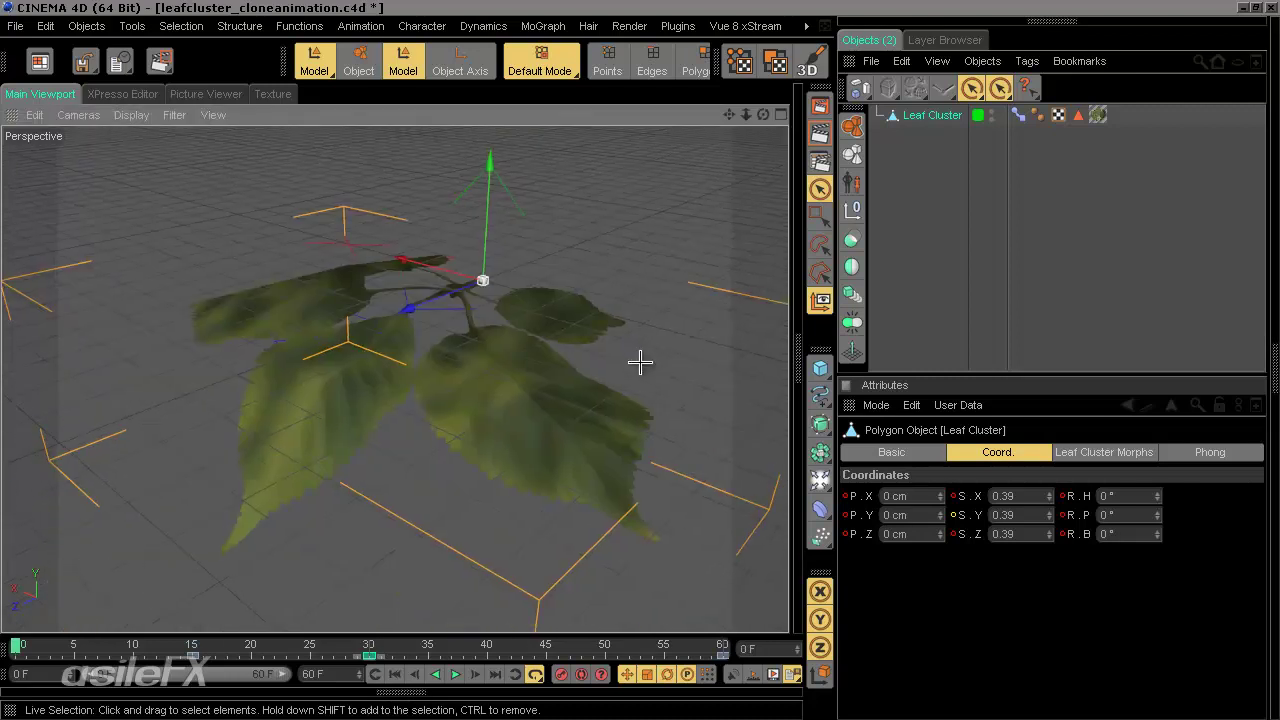
pyautogui.keyDown('alt'); pyautogui.moveTo(640, 362); pyautogui.dragTo(670, 350); pyautogui.keyUp('alt')
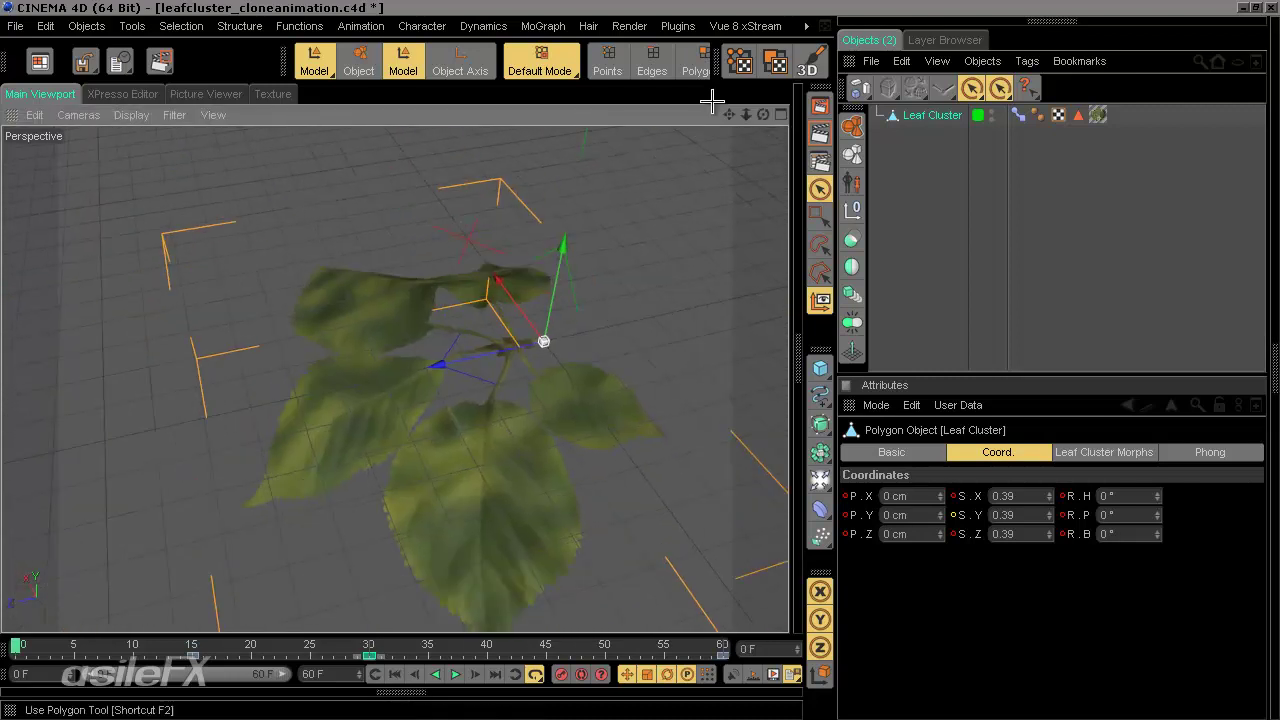
pyautogui.click(616, 56)
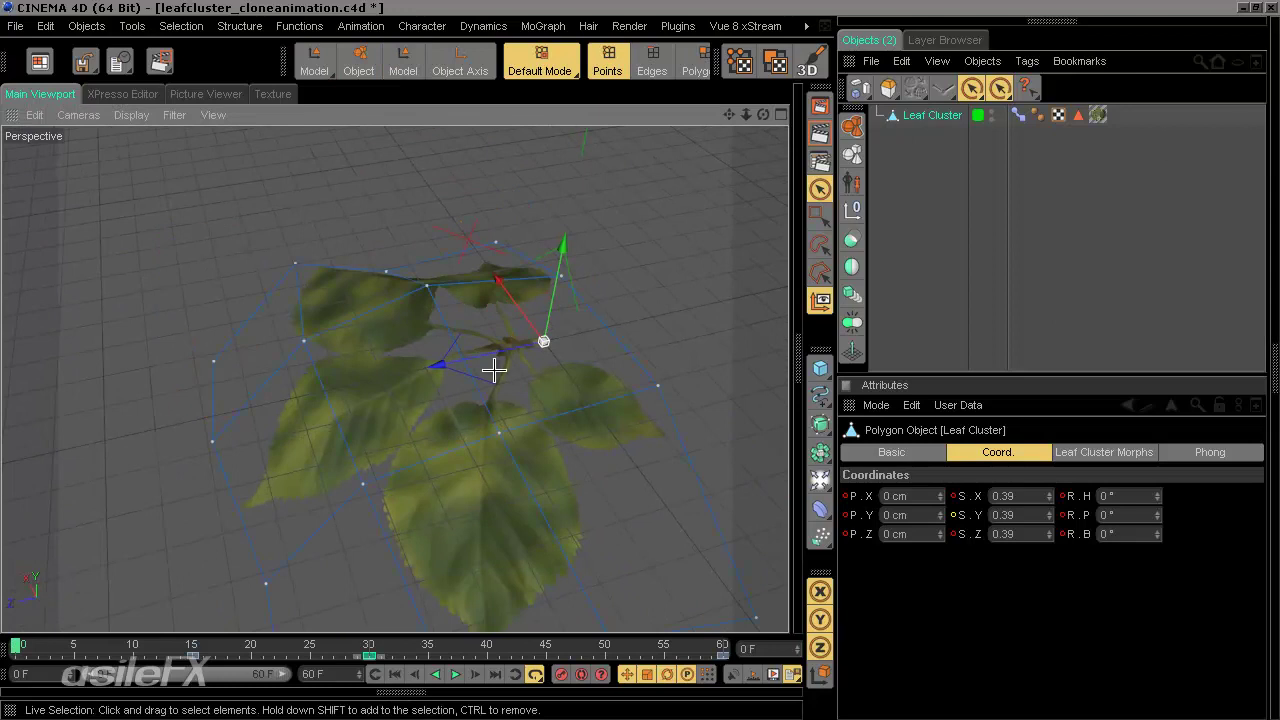
pyautogui.moveTo(450, 444)
pyautogui.keyDown('alt'); pyautogui.mouseDown()
pyautogui.moveTo(671, 357)
pyautogui.moveTo(634, 563)
pyautogui.moveTo(578, 595)
pyautogui.moveTo(640, 360)
pyautogui.mouseUp(); pyautogui.keyUp('alt')
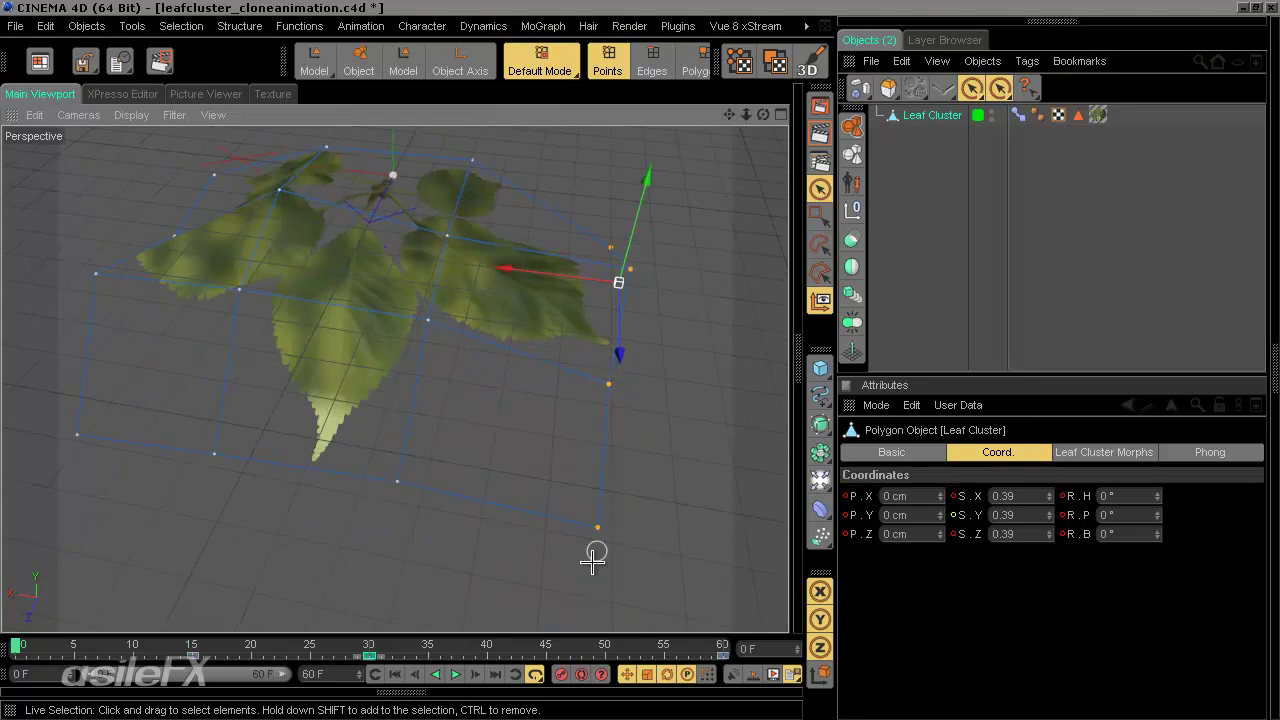
pyautogui.moveTo(593, 561)
pyautogui.keyDown('shift'); pyautogui.mouseDown()
pyautogui.moveTo(406, 480)
pyautogui.moveTo(74, 423)
pyautogui.moveTo(117, 230)
pyautogui.moveTo(639, 361)
pyautogui.mouseUp(); pyautogui.keyUp('shift')
pyautogui.keyDown('shift'); pyautogui.moveTo(187, 452); pyautogui.dragTo(171, 282); pyautogui.keyUp('shift')
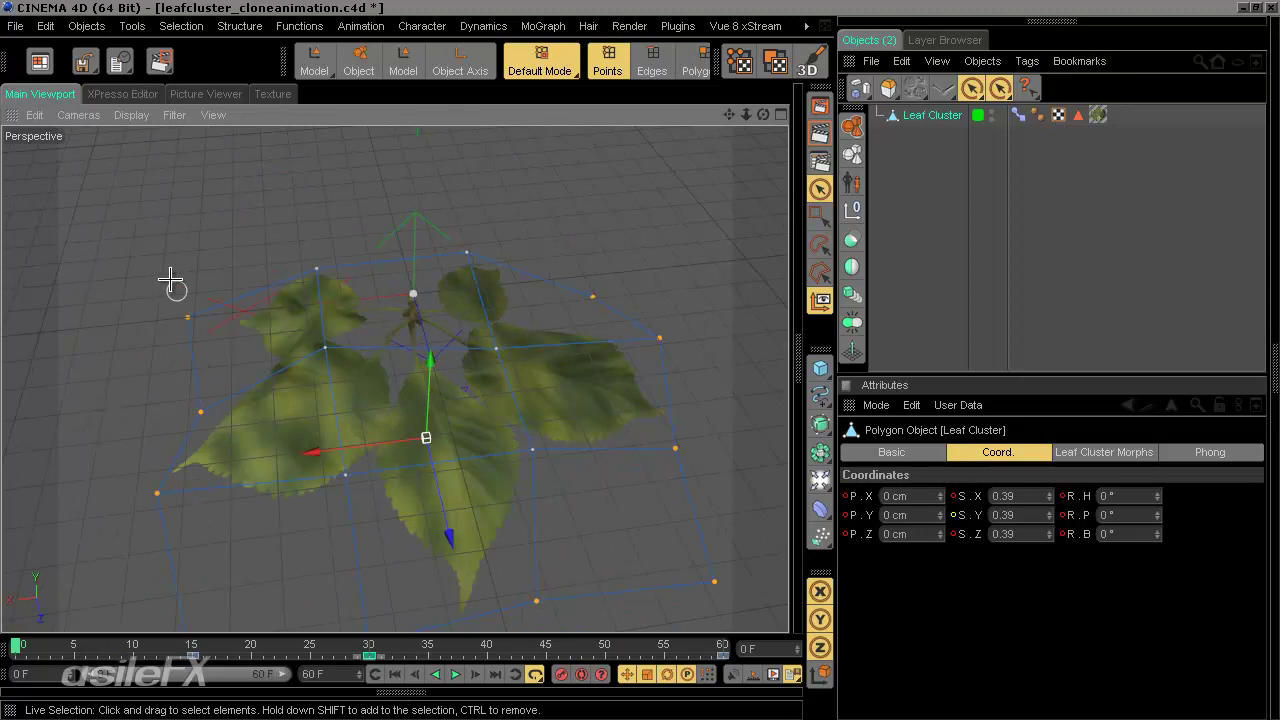
pyautogui.keyDown('alt'); pyautogui.moveTo(624, 374); pyautogui.dragTo(642, 360); pyautogui.keyUp('alt')
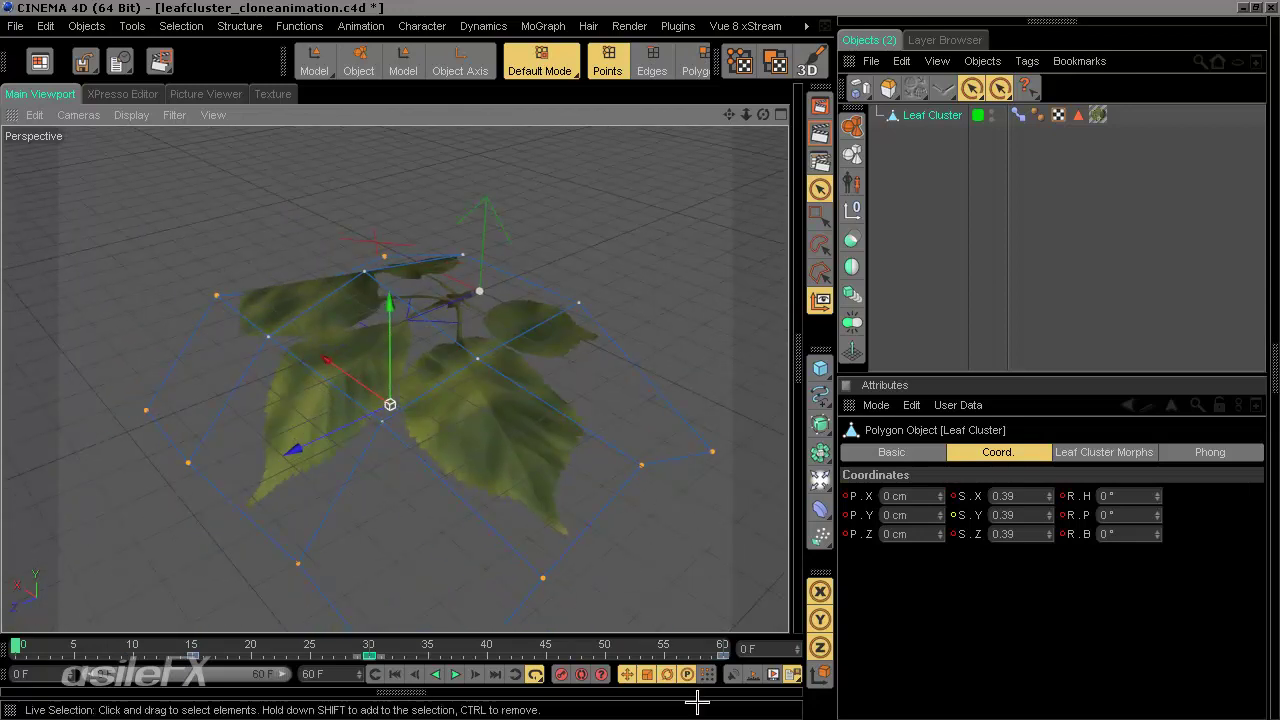
pyautogui.keyDown('alt'); pyautogui.moveTo(582, 486); pyautogui.dragTo(642, 360); pyautogui.keyUp('alt')
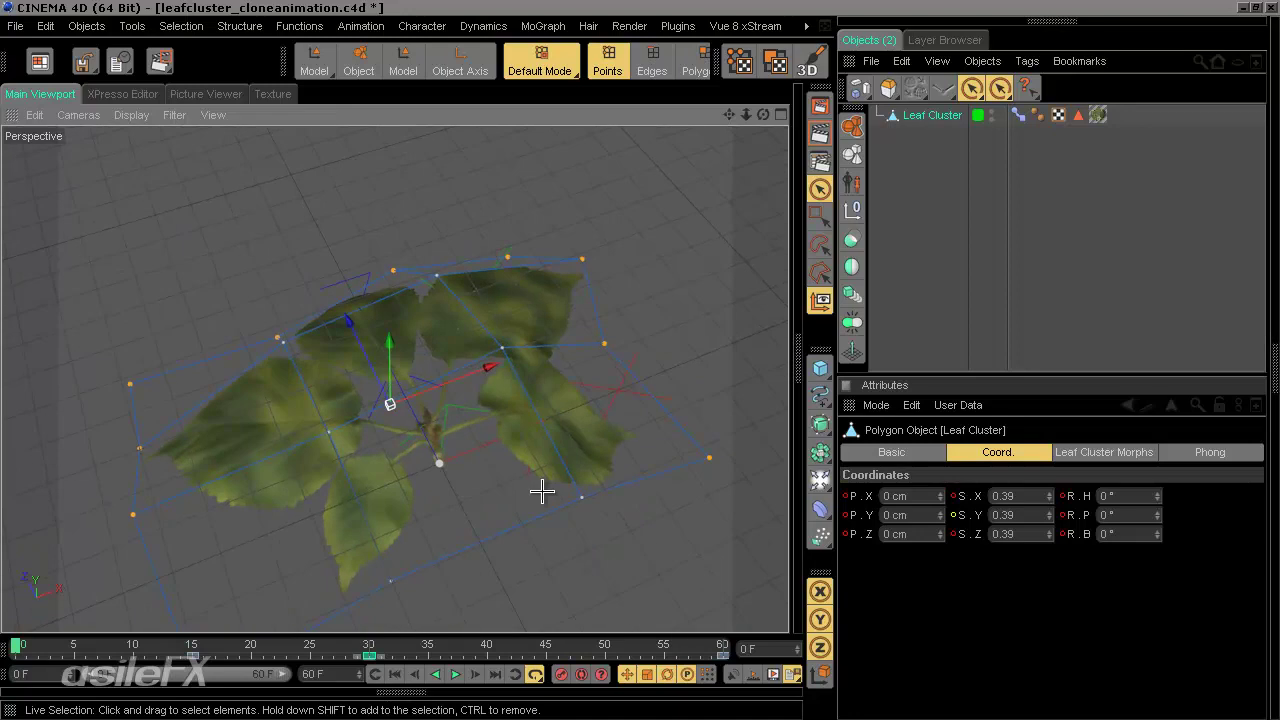
pyautogui.keyDown('alt'); pyautogui.moveTo(541, 490); pyautogui.dragTo(640, 359); pyautogui.keyUp('alt')
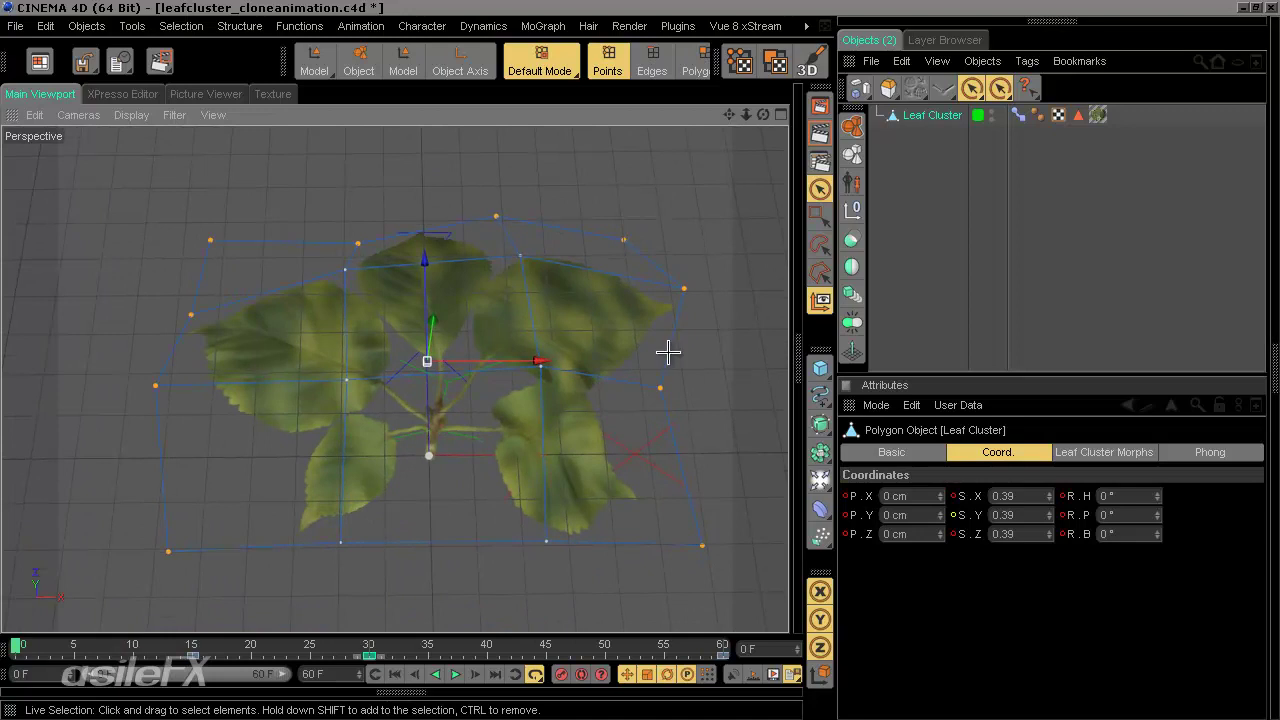
# - Scale the selected outer cage points inward to curl the leaves together
pyautogui.keyDown('alt'); pyautogui.moveTo(625, 327); pyautogui.dragTo(500, 333); pyautogui.keyUp('alt')
pyautogui.press('t')
pyautogui.press('e')
pyautogui.press('t')
pyautogui.moveTo(571, 280); pyautogui.dragTo(637, 362)
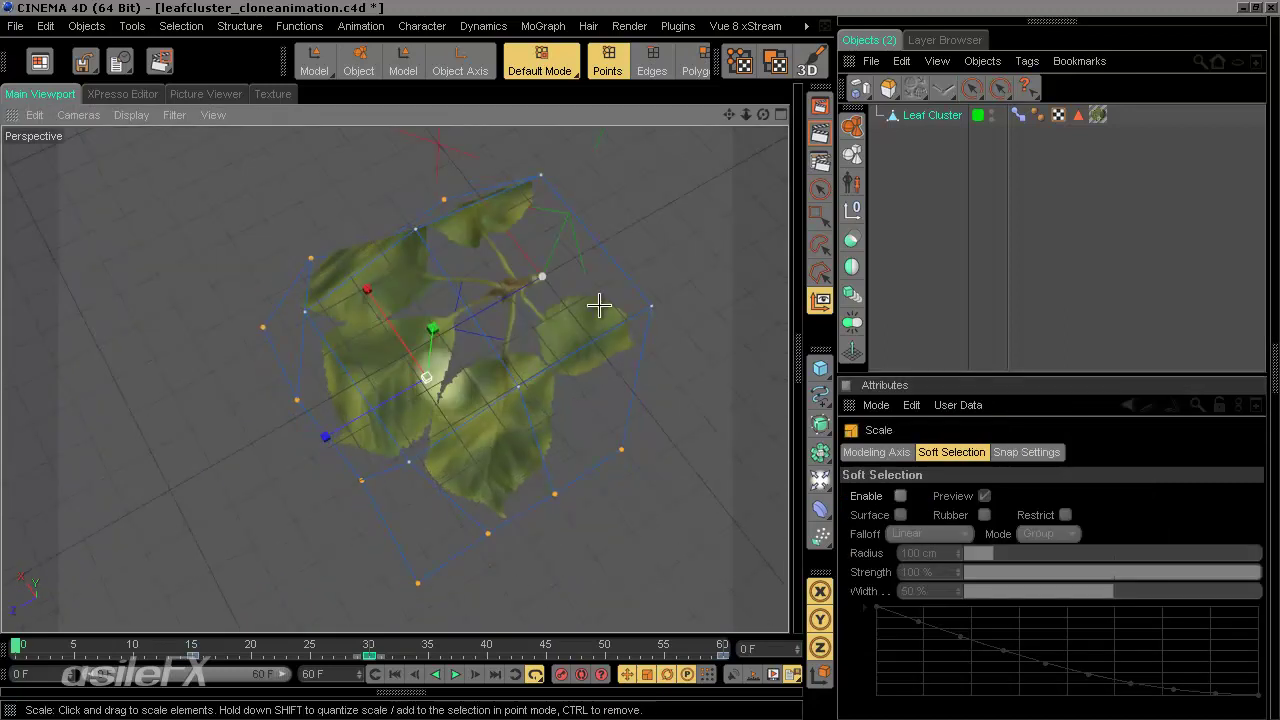
# - Scale two cage points near the leaf tips to about 0.6 along X, and reposition cage points with the Move tool
pyautogui.keyDown('alt'); pyautogui.moveTo(599, 305); pyautogui.dragTo(562, 510); pyautogui.keyUp('alt')
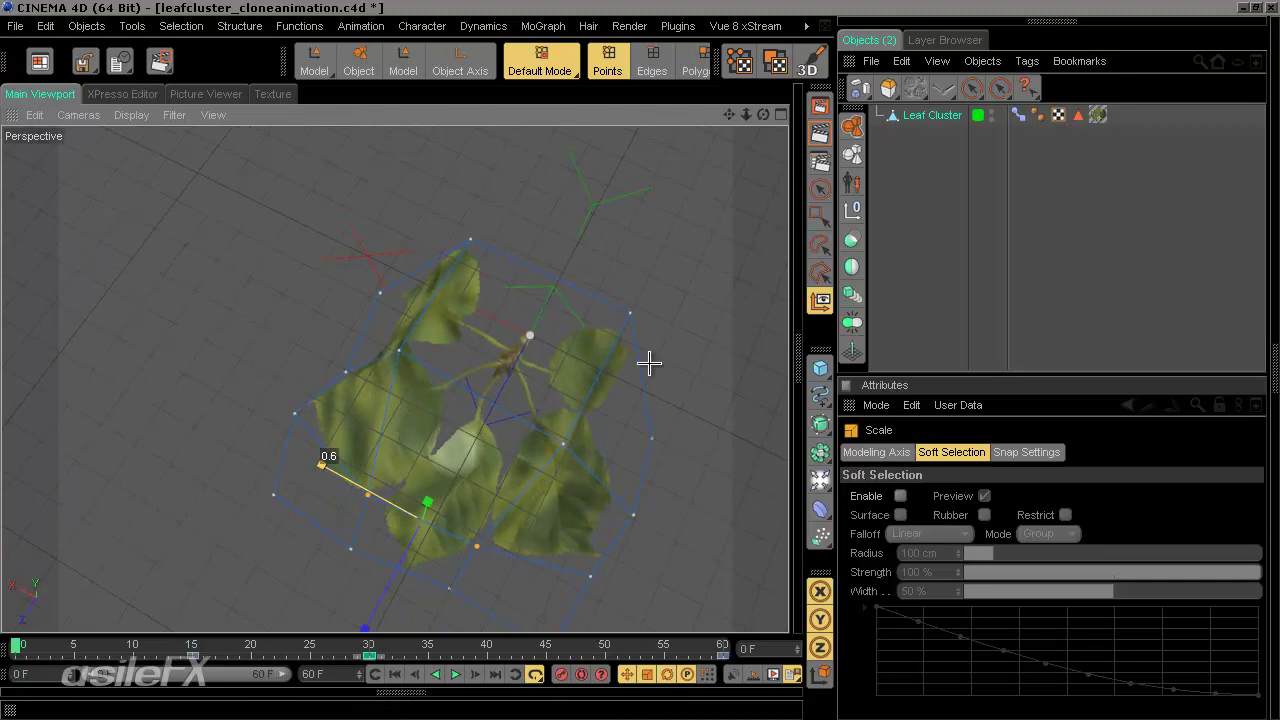
pyautogui.press('e')
pyautogui.moveTo(386, 584); pyautogui.dragTo(561, 547)
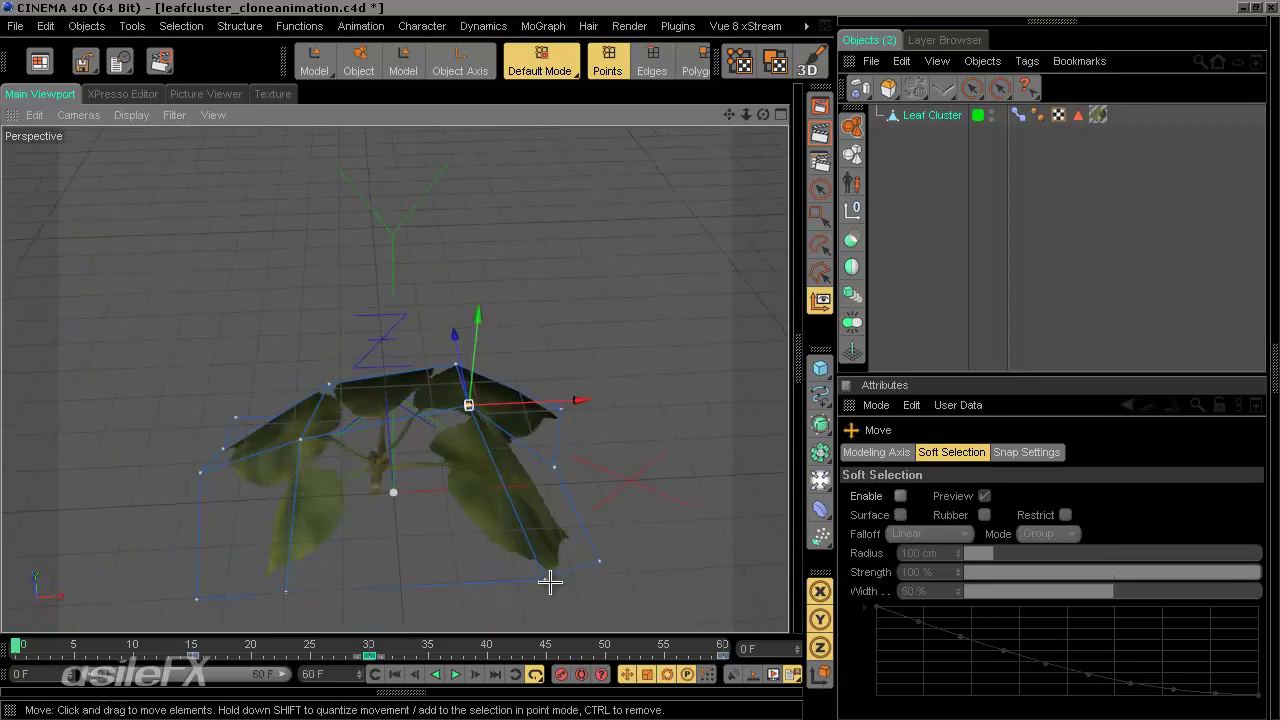
# - Select the two middle points on the cage's stem-side edge and scale them closer together
pyautogui.click(547, 579)
pyautogui.keyDown('shift'); pyautogui.click(286, 594); pyautogui.keyUp('shift')
pyautogui.press('t')
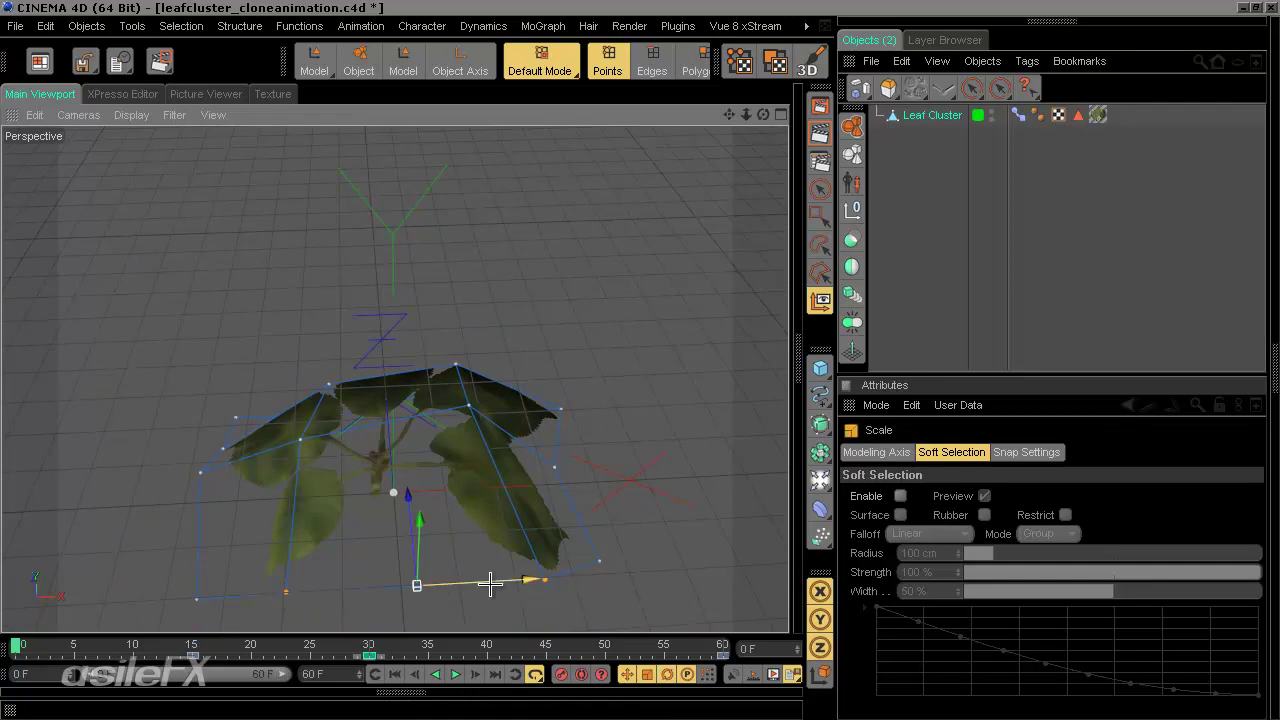
pyautogui.moveTo(534, 579); pyautogui.dragTo(638, 360)
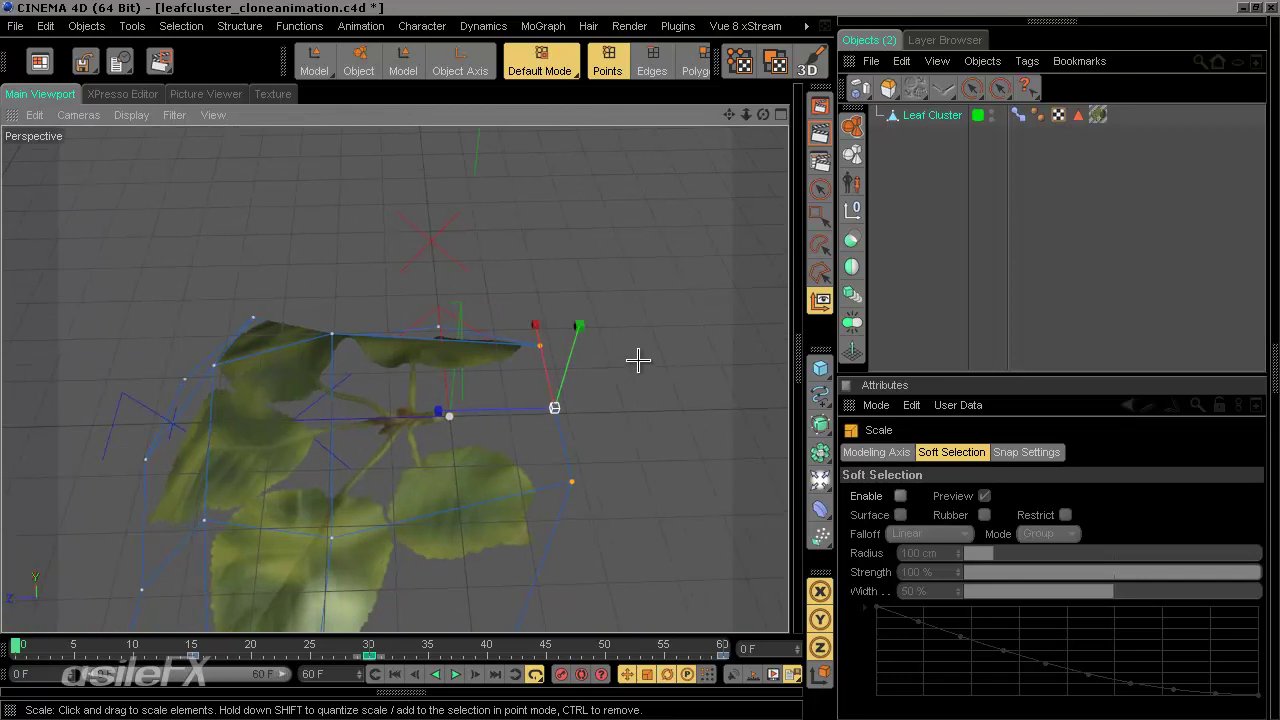
pyautogui.press('e')
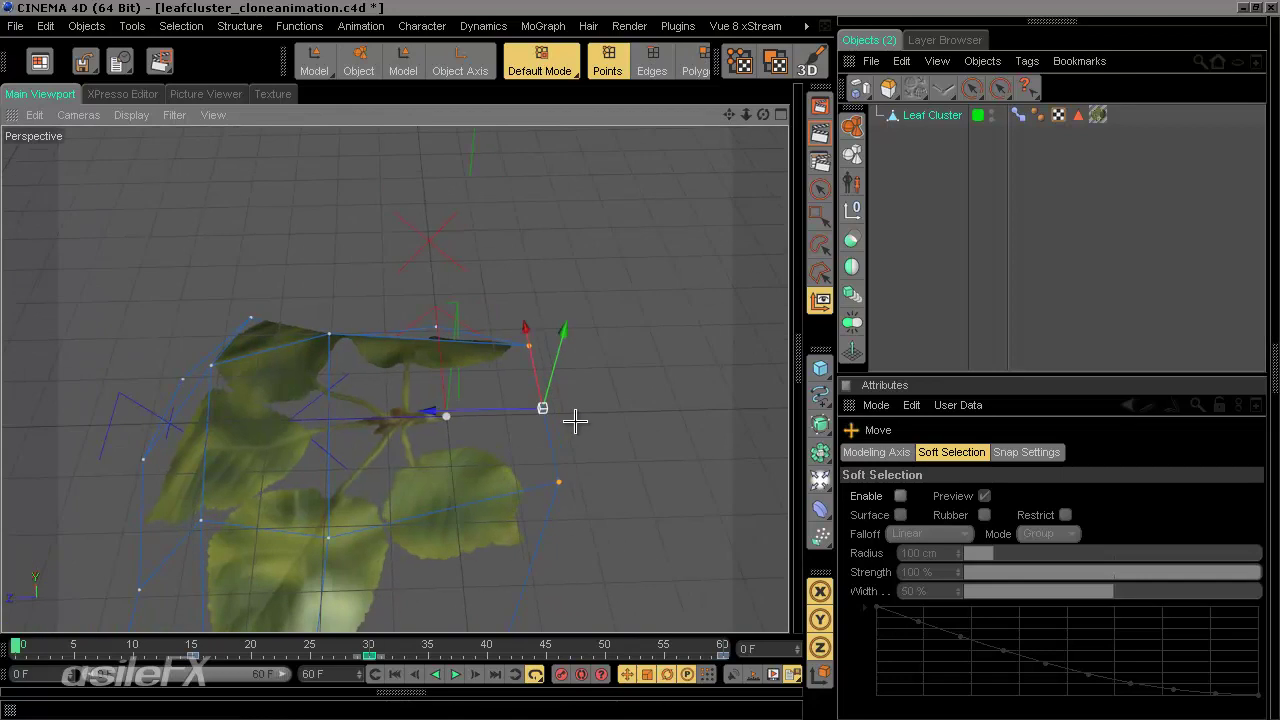
pyautogui.press('t')
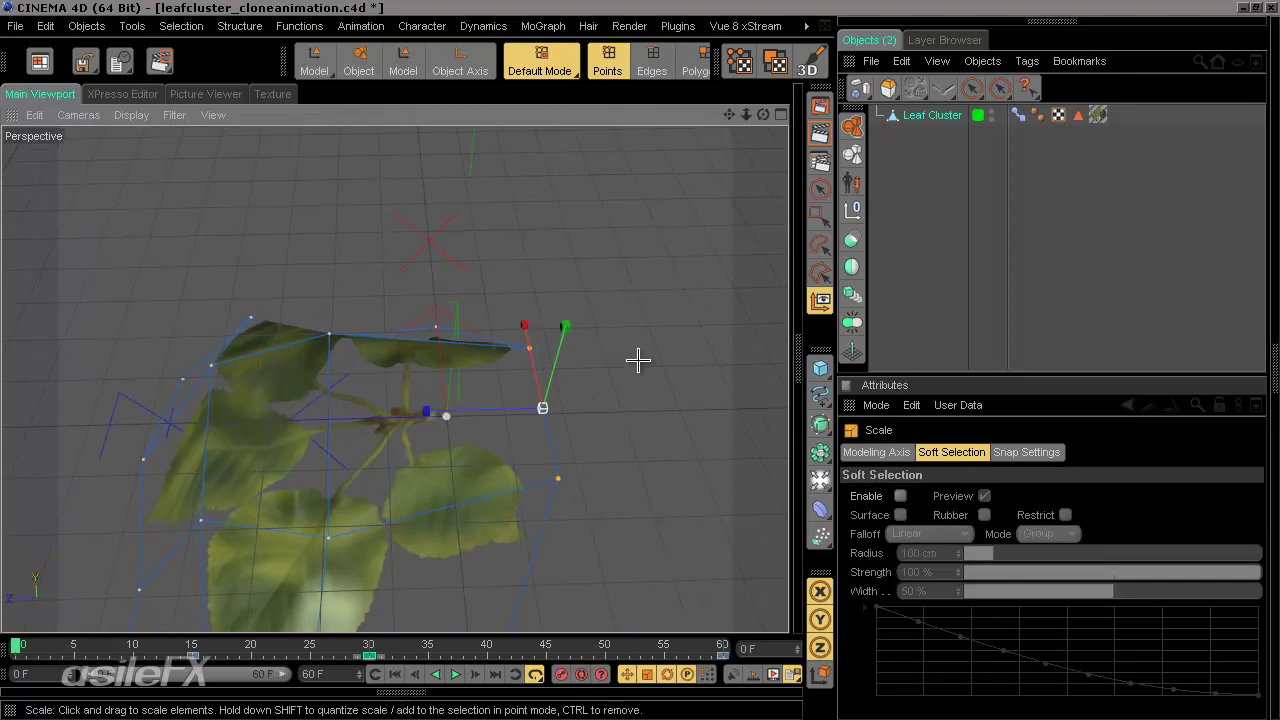
# - Select the two inner cage points above the leaves and scale them closer together
pyautogui.click(336, 330)
pyautogui.keyDown('shift'); pyautogui.click(330, 529); pyautogui.keyUp('shift')
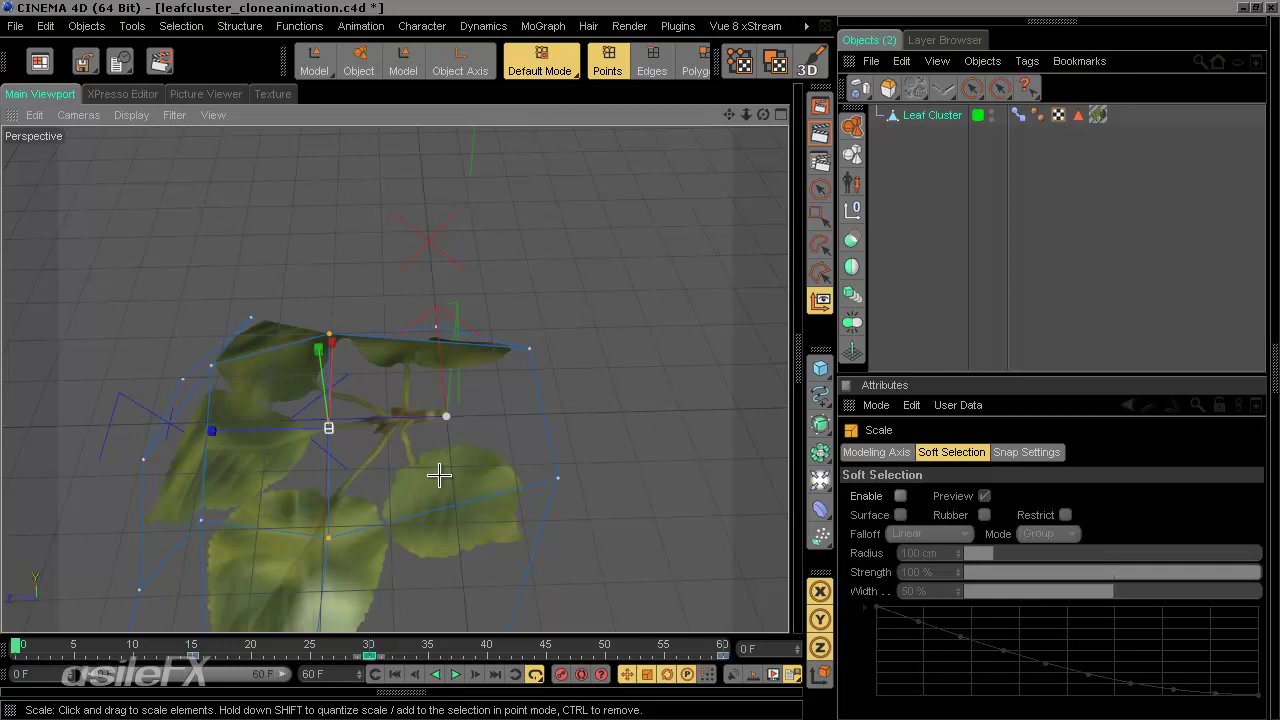
pyautogui.moveTo(439, 476); pyautogui.dragTo(639, 362)
pyautogui.moveTo(643, 353); pyautogui.dragTo(640, 361)
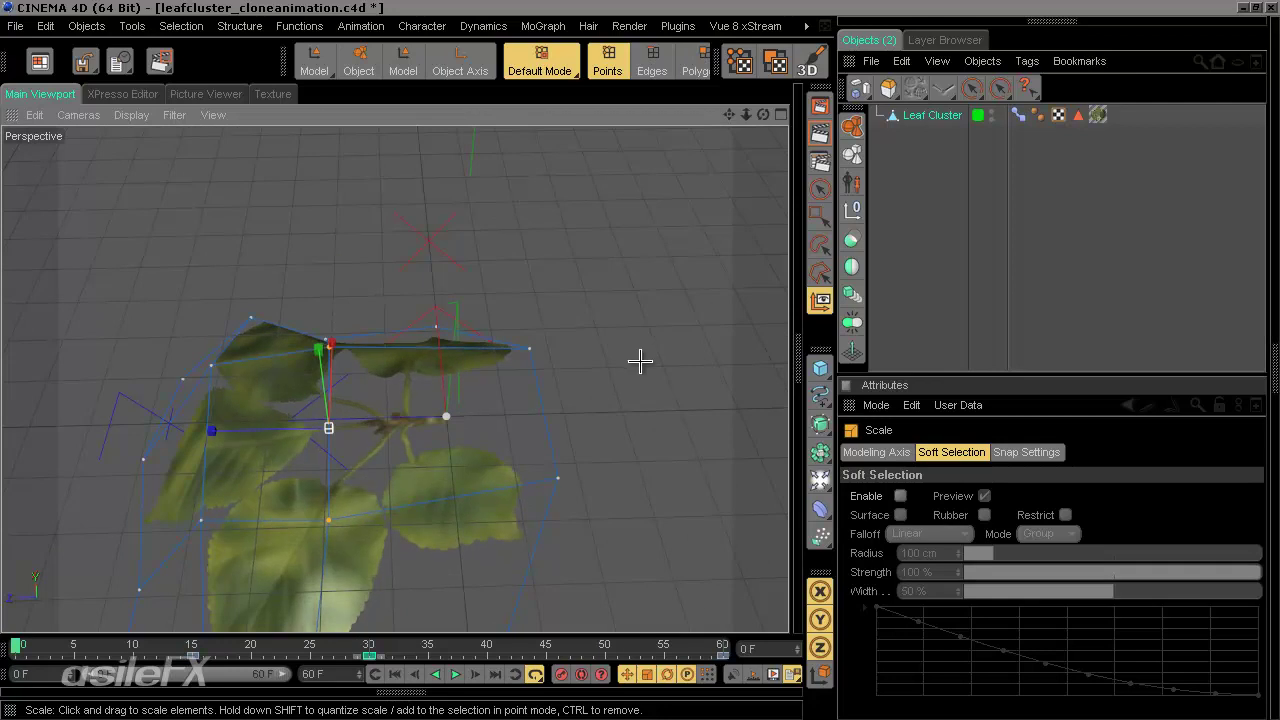
pyautogui.keyDown('alt'); pyautogui.moveTo(455, 462); pyautogui.dragTo(638, 360); pyautogui.keyUp('alt')
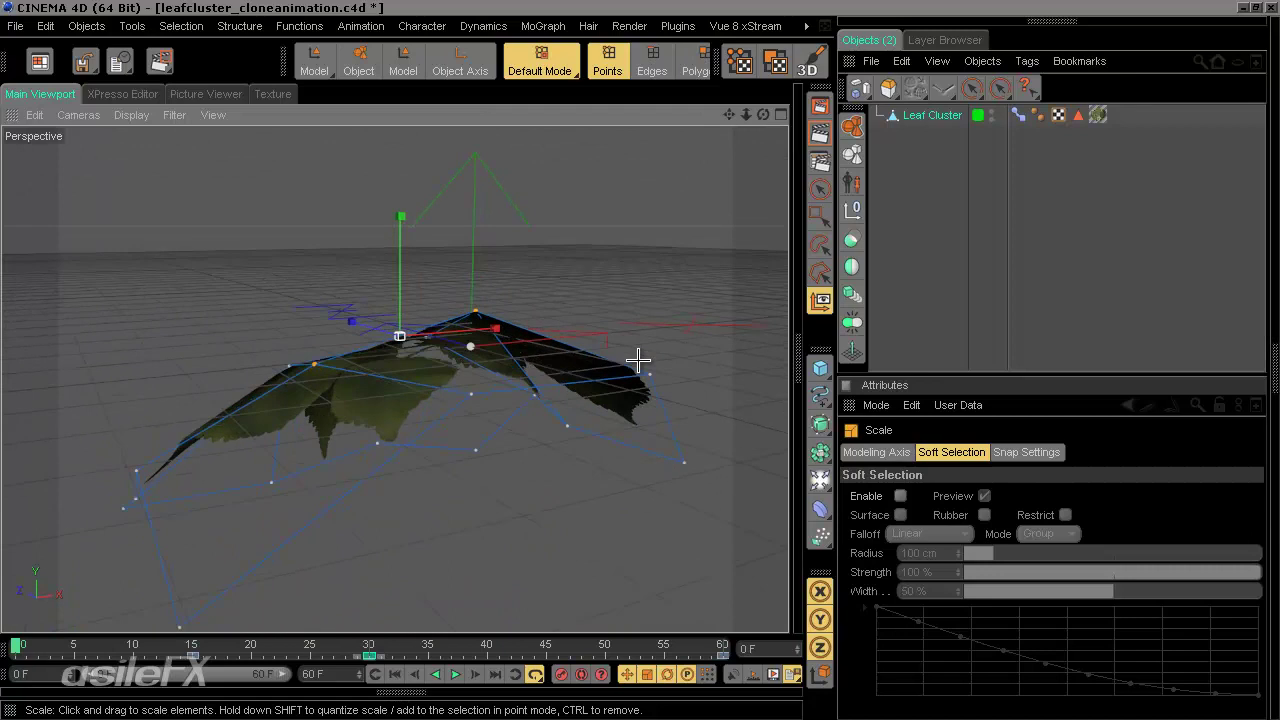
# - Select the two outer corner points on the cage's stem side and scale them inward
pyautogui.click(177, 626)
pyautogui.keyDown('shift'); pyautogui.click(685, 464); pyautogui.keyUp('shift')
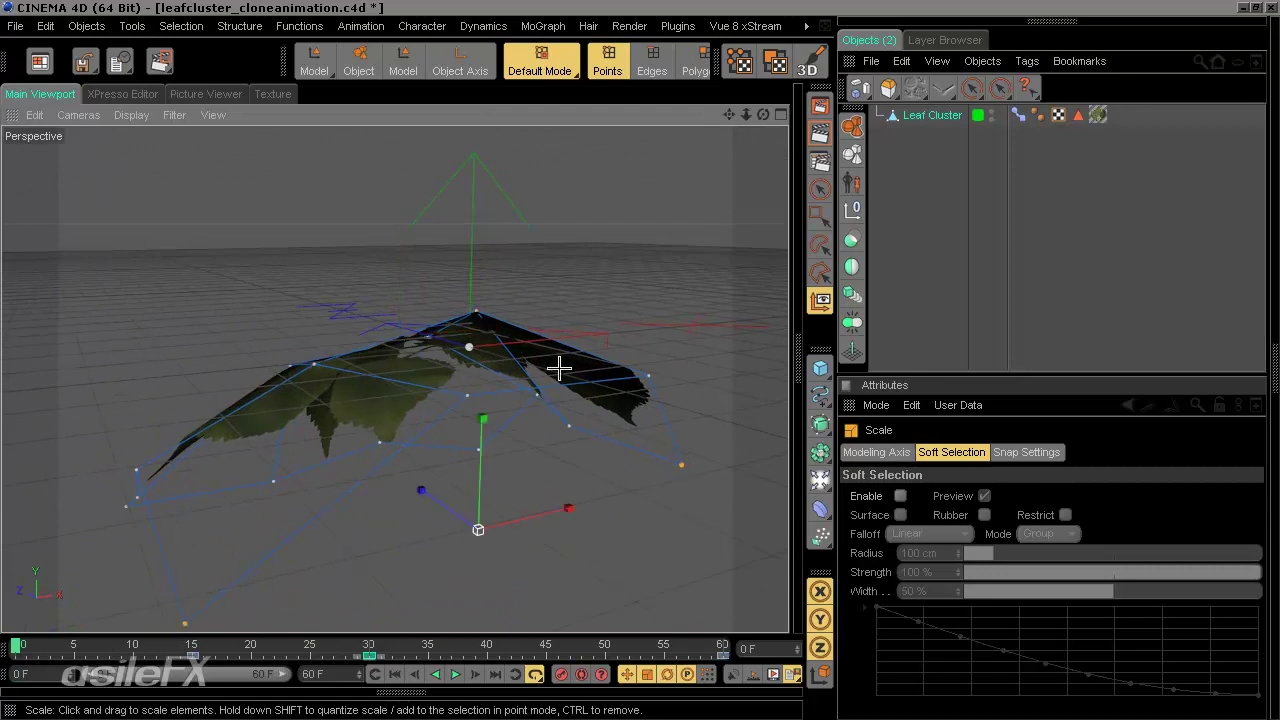
pyautogui.keyDown('alt'); pyautogui.moveTo(546, 443); pyautogui.dragTo(398, 393); pyautogui.keyUp('alt')
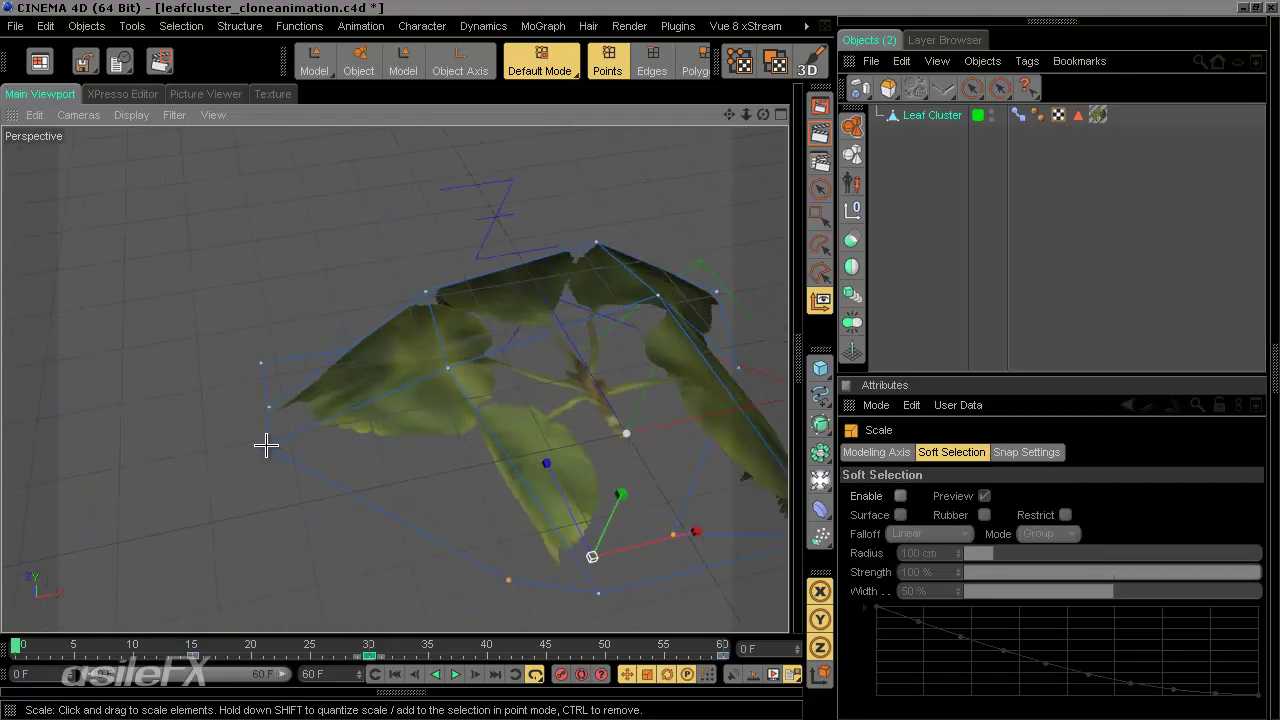
pyautogui.keyDown('alt'); pyautogui.moveTo(414, 446); pyautogui.dragTo(634, 360); pyautogui.keyUp('alt')
pyautogui.keyDown('alt'); pyautogui.moveTo(534, 440); pyautogui.dragTo(634, 357); pyautogui.keyUp('alt')
# - Open the Leaf Cluster's Morph tag in Model mode and compare the Base Morph with the folded Morph Target
pyautogui.click(1016, 114)
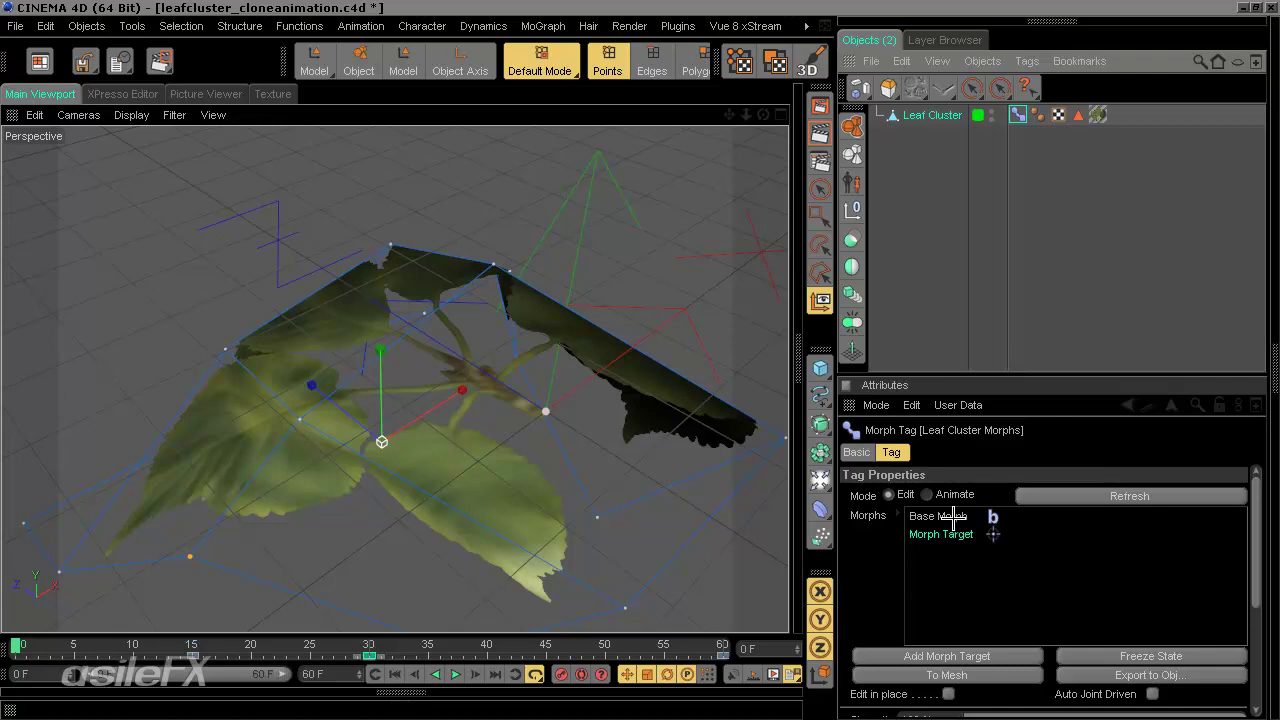
pyautogui.click(403, 60)
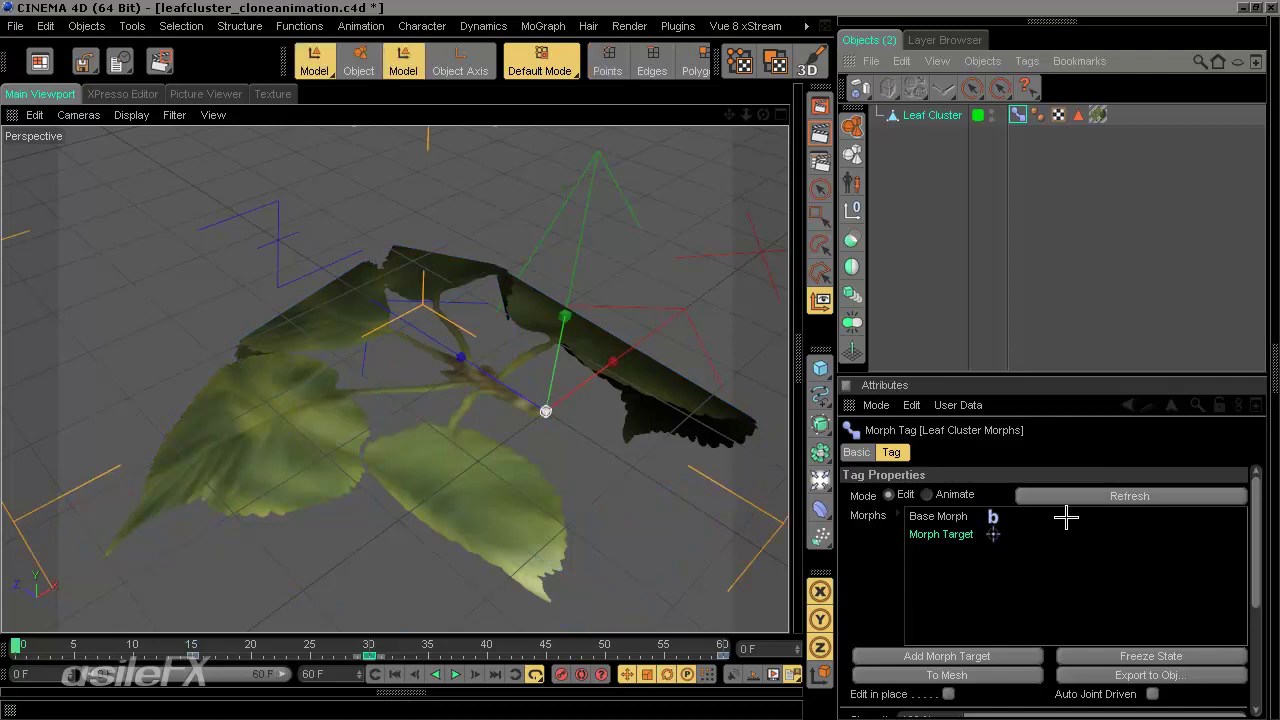
pyautogui.click(938, 516)
pyautogui.click(950, 533)
pyautogui.click(952, 517)
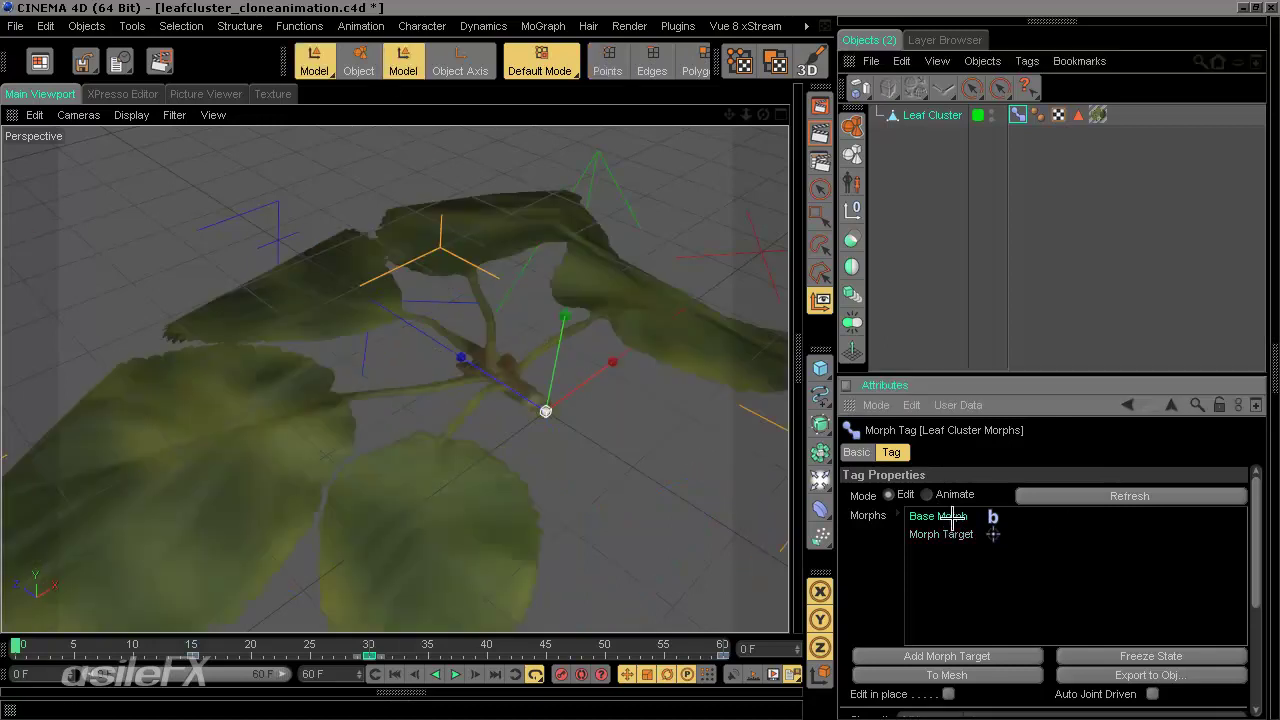
pyautogui.click(957, 534)
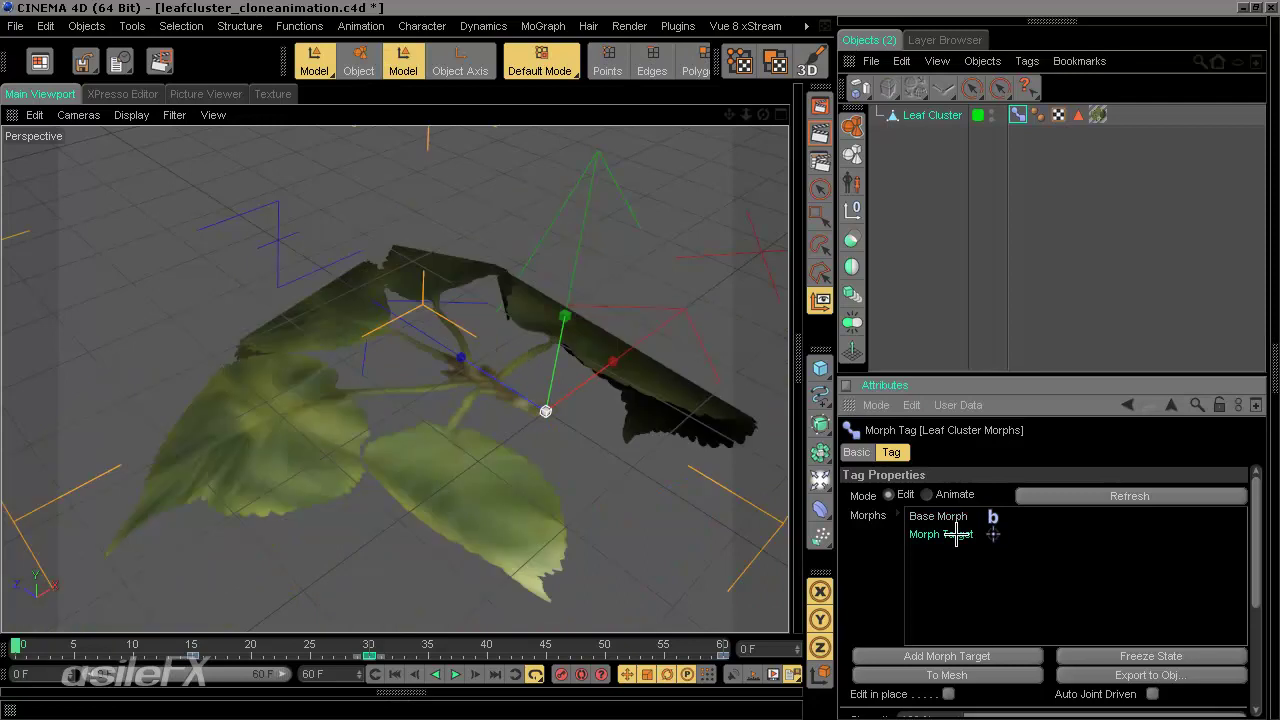
pyautogui.keyDown('alt'); pyautogui.moveTo(645, 362); pyautogui.dragTo(526, 360); pyautogui.keyUp('alt')
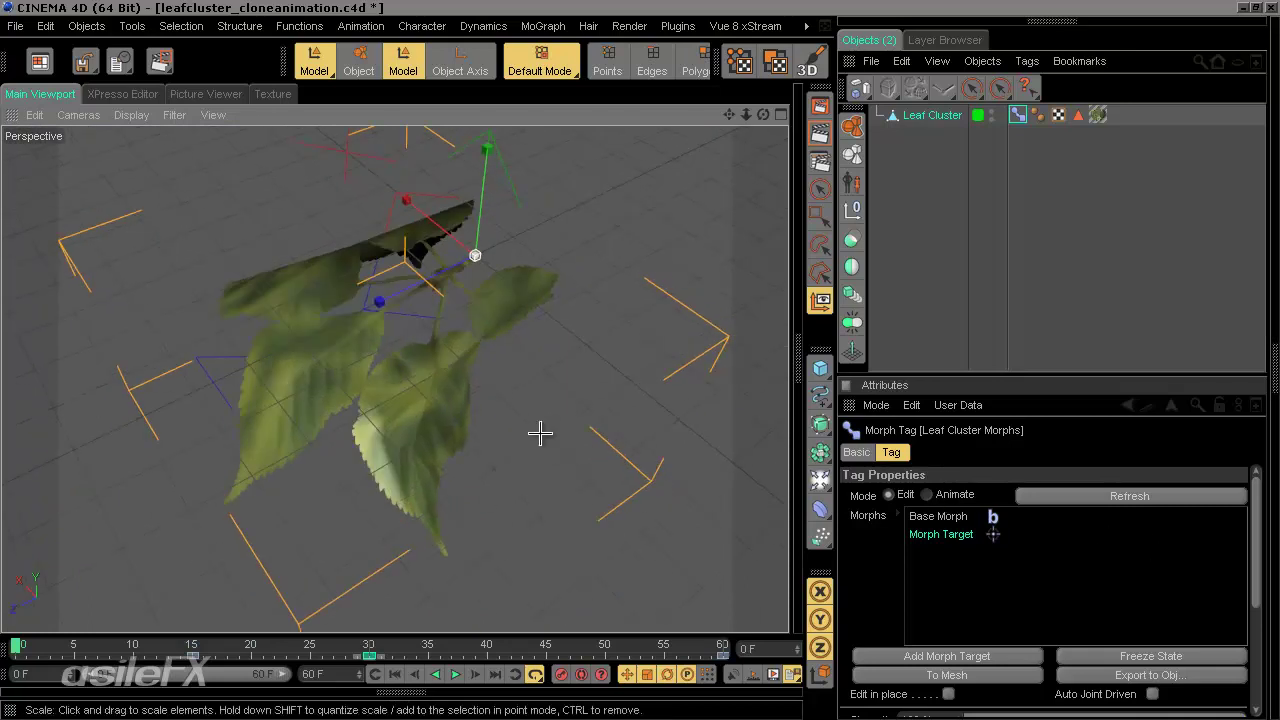
# - Switch the Leaf Cluster's Morph tag to Animate mode and scrub its Morph Target strength, ending at 100%
pyautogui.keyDown('alt'); pyautogui.moveTo(537, 434); pyautogui.dragTo(642, 360); pyautogui.keyUp('alt')
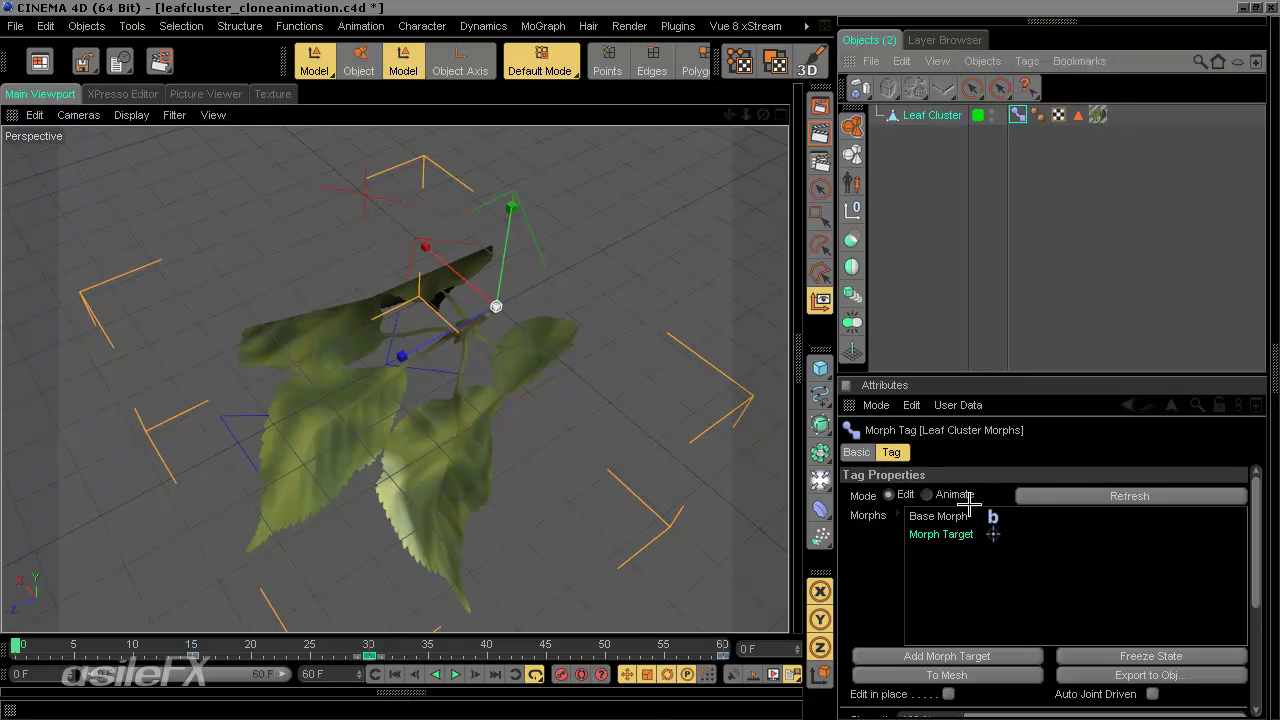
pyautogui.click(928, 495)
pyautogui.moveTo(1083, 514); pyautogui.dragTo(1262, 516)
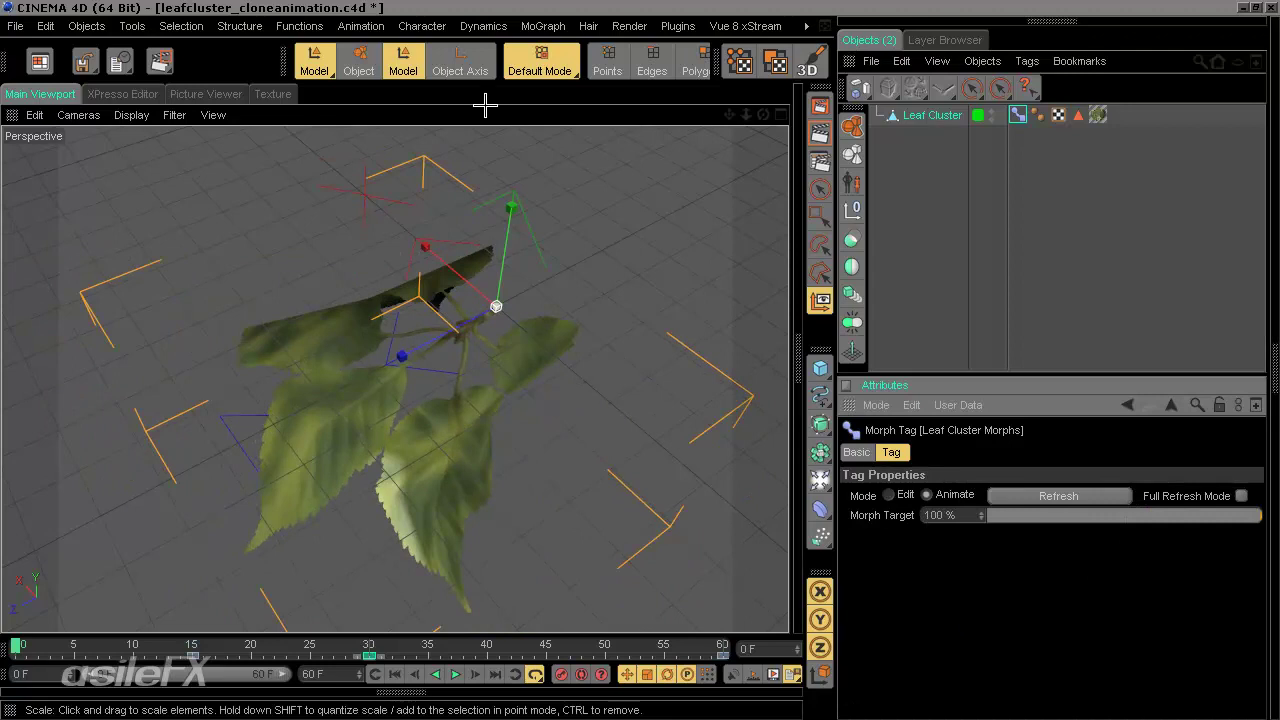
# - Add a Morph Deformer and make it a child of the Leaf Cluster
pyautogui.click(420, 25)
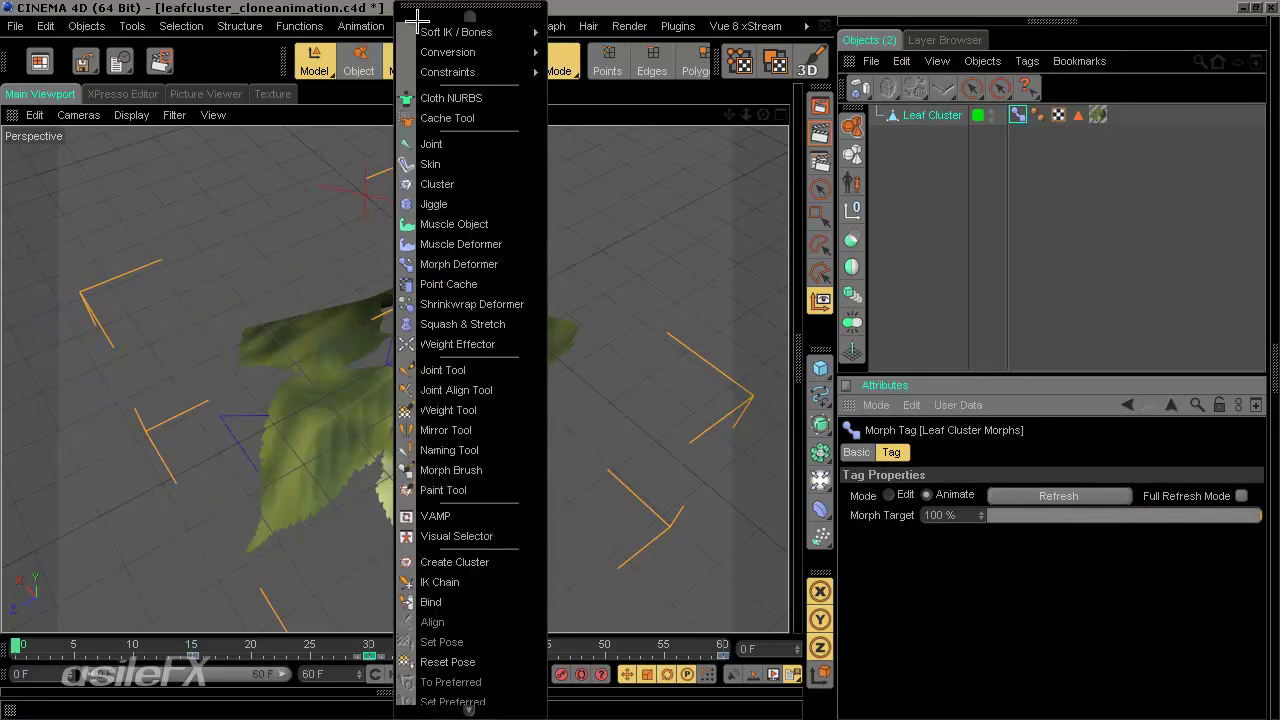
pyautogui.click(514, 263)
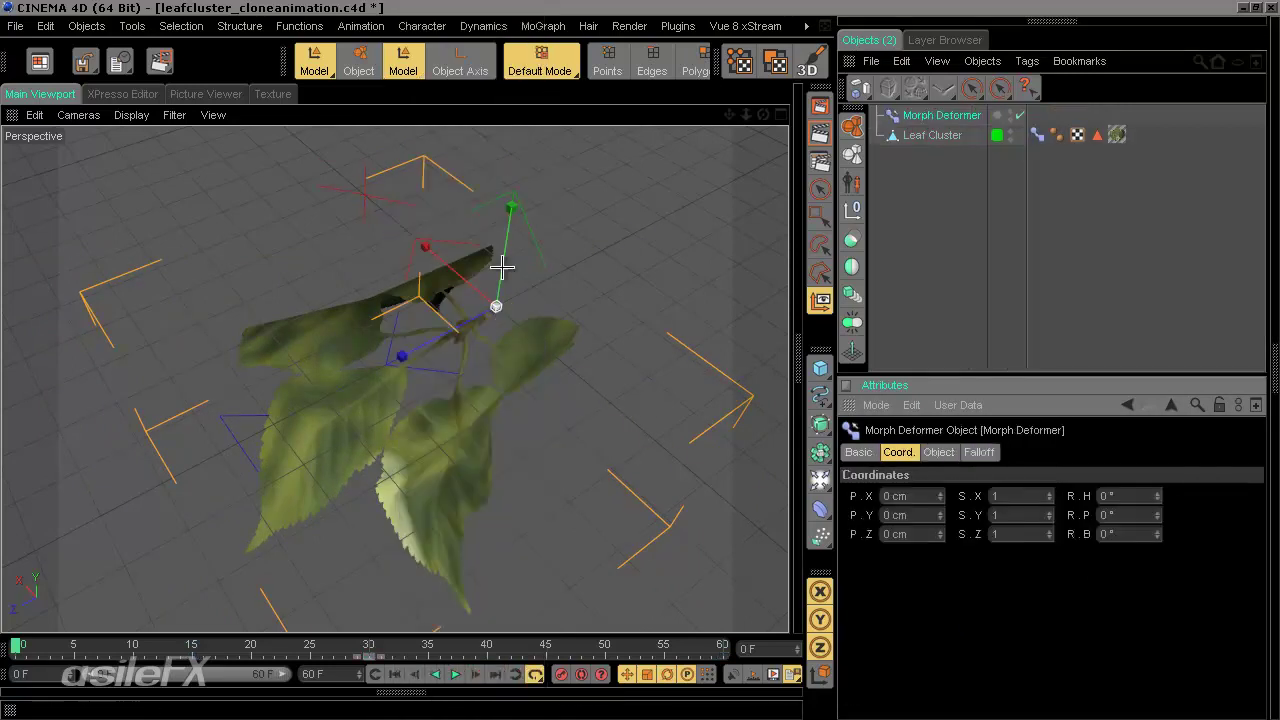
pyautogui.moveTo(925, 118); pyautogui.dragTo(917, 152)
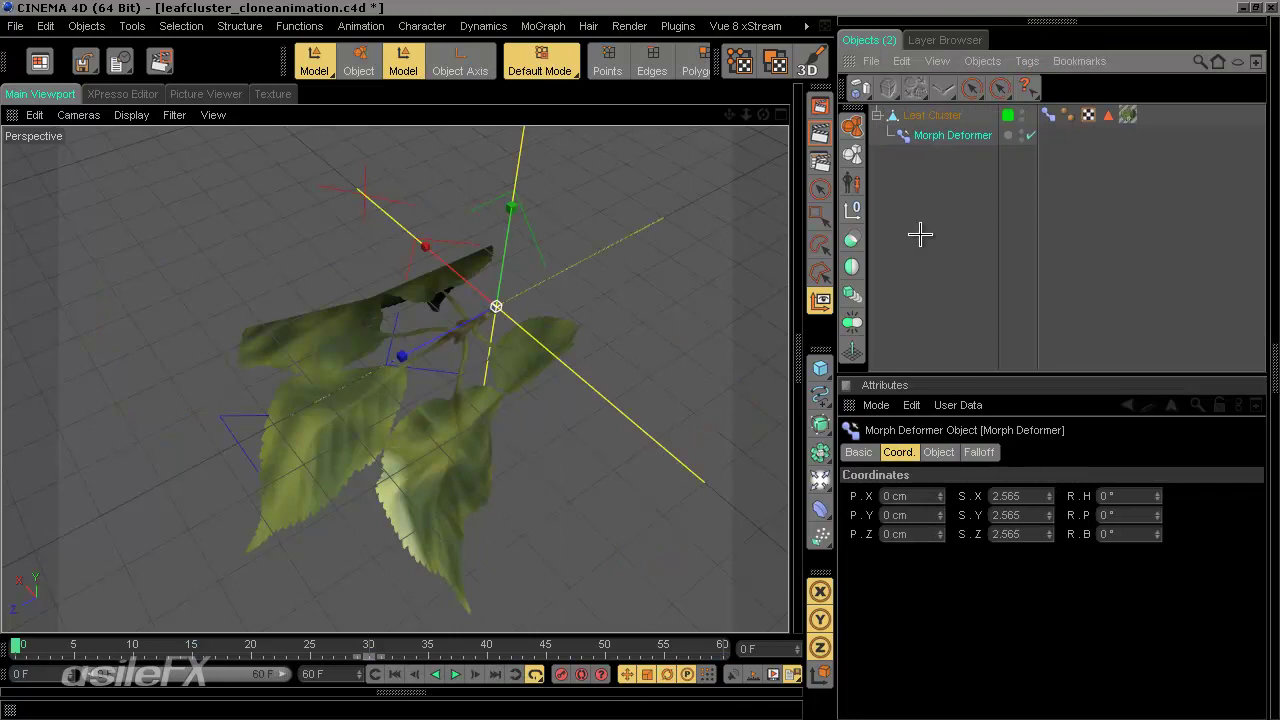
# - Expand the linked Leaf Cluster Morphs tag in the Morph Deformer's object properties and set the tag's Morph Target to 0%
pyautogui.click(939, 452)
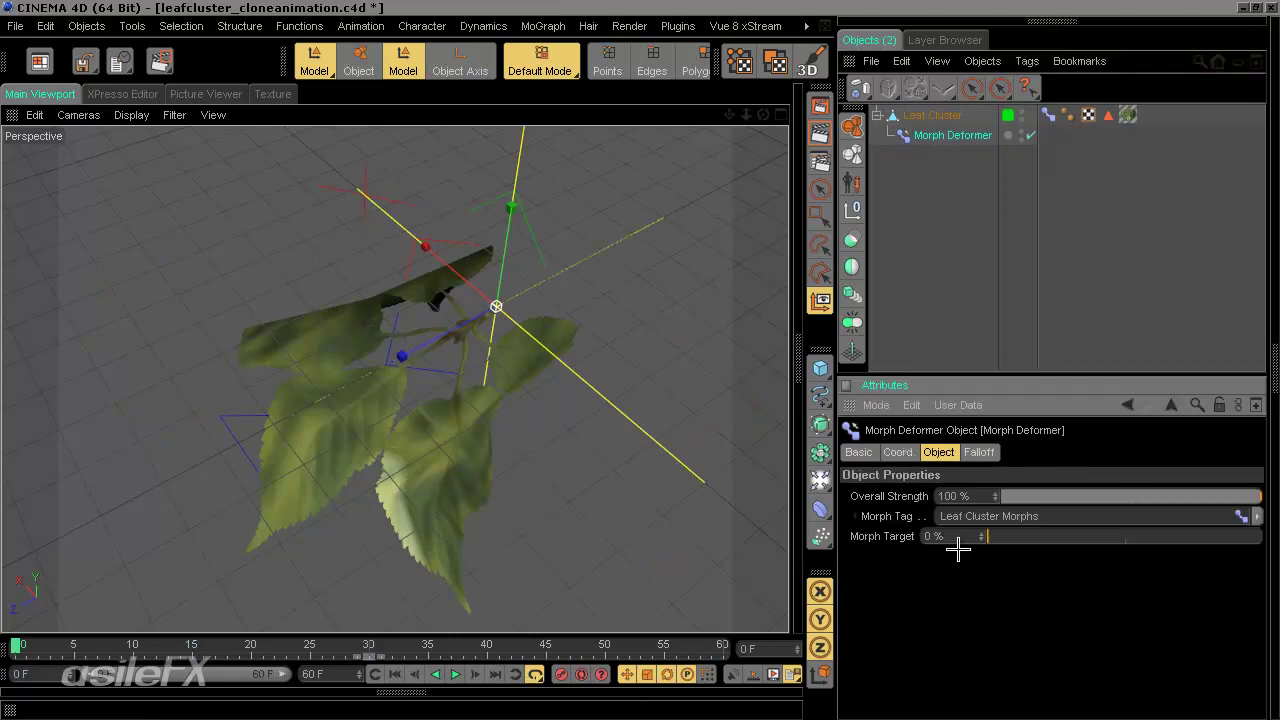
pyautogui.click(852, 516)
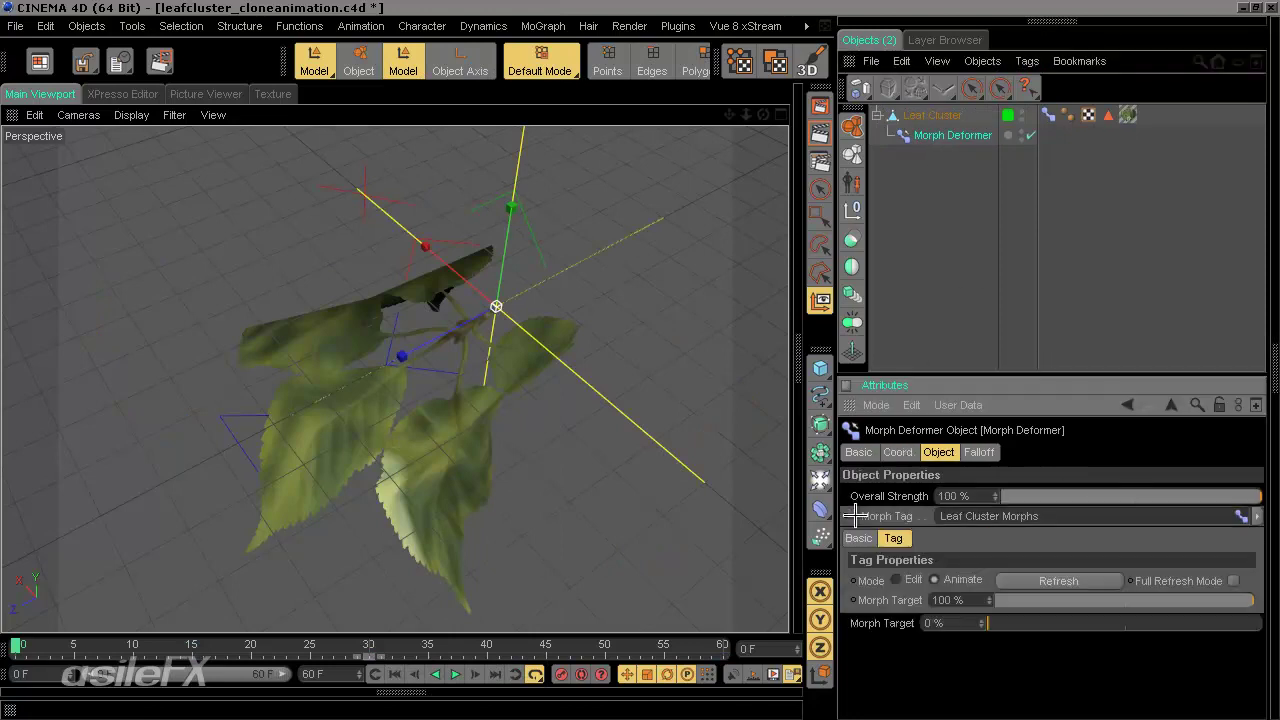
pyautogui.moveTo(1157, 600); pyautogui.dragTo(1256, 600)
# - Scrub the Morph Deformer's own Morph Target between 0% and 100% to test how the leaves fold and unfold
pyautogui.moveTo(1043, 623); pyautogui.dragTo(960, 632)
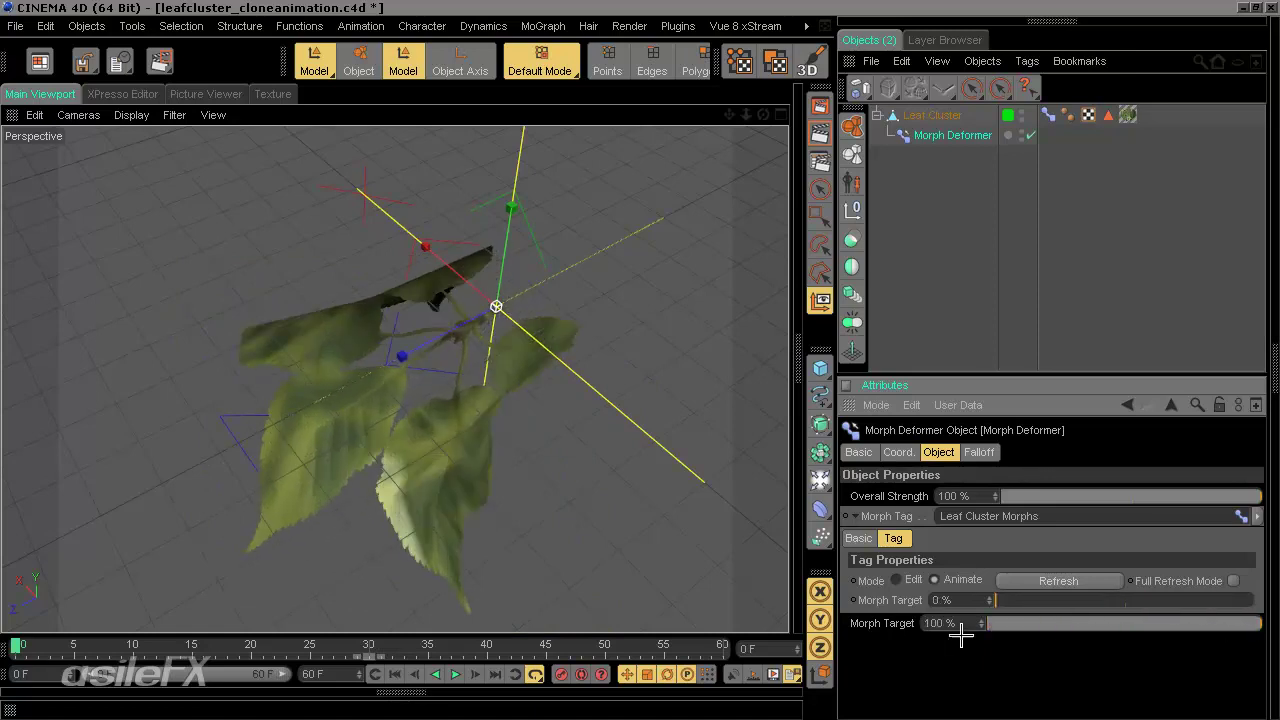
pyautogui.moveTo(1175, 624); pyautogui.dragTo(1264, 620)
pyautogui.moveTo(1140, 622); pyautogui.dragTo(902, 623)
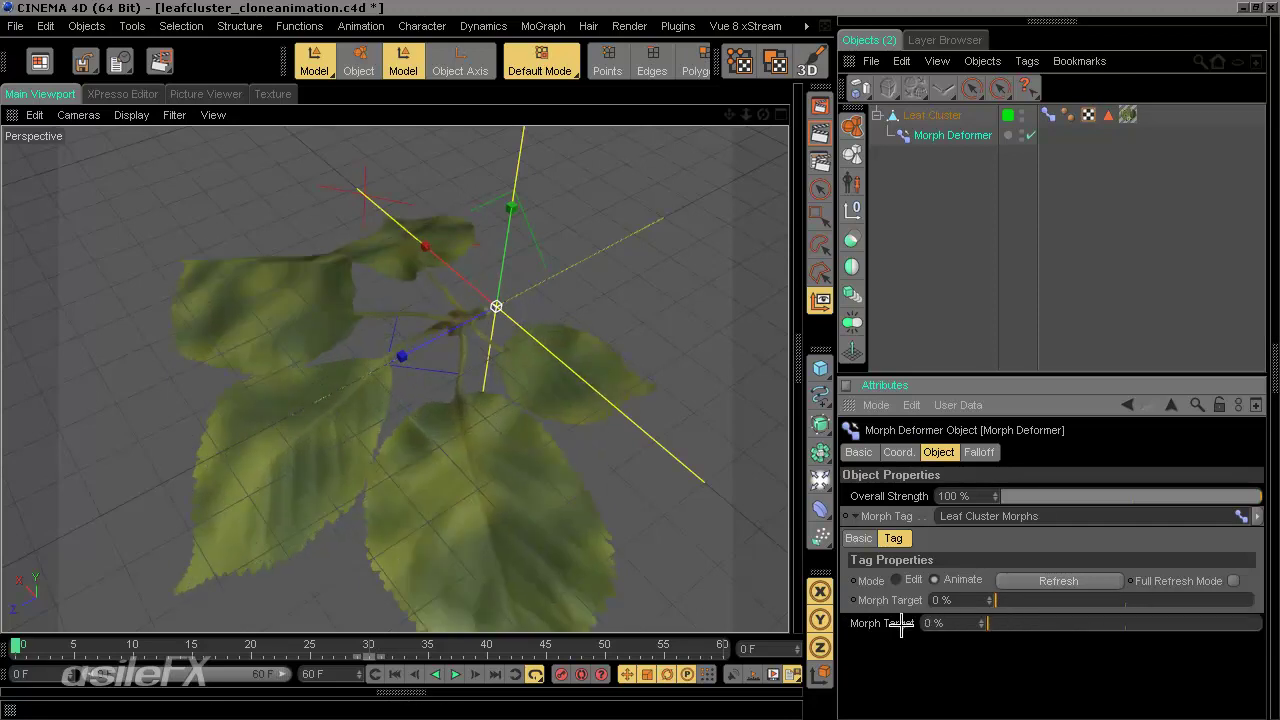
pyautogui.moveTo(1012, 625); pyautogui.dragTo(965, 620)
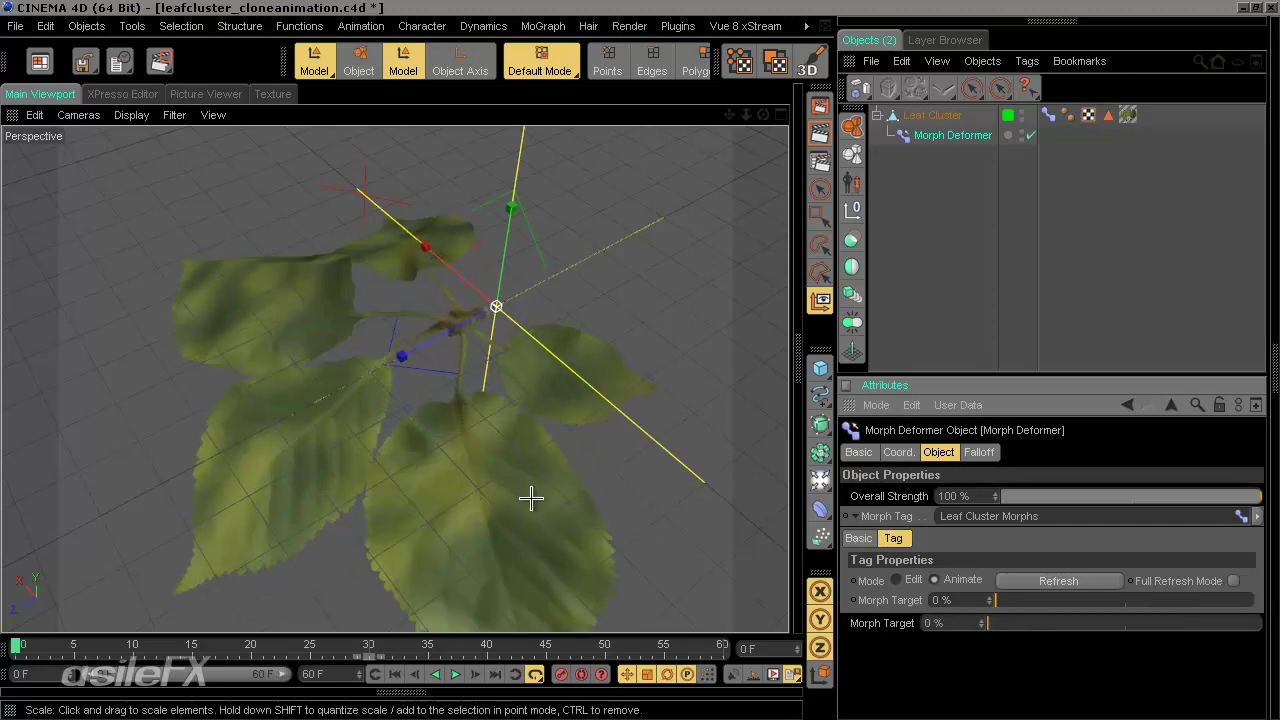
pyautogui.keyDown('alt'); pyautogui.moveTo(510, 450); pyautogui.dragTo(510, 441, button='middle'); pyautogui.keyUp('alt')
pyautogui.keyDown('alt'); pyautogui.moveTo(510, 441); pyautogui.dragTo(716, 370); pyautogui.keyUp('alt')
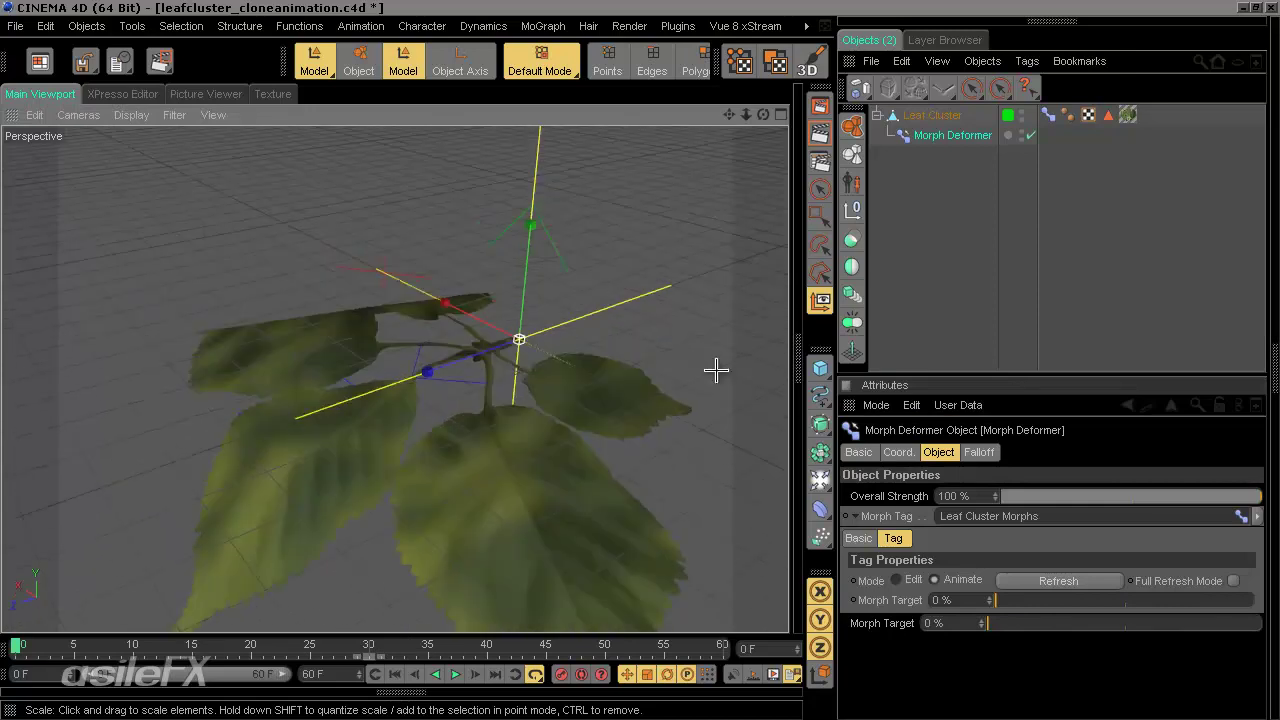
# - Set the Morph Deformer's Morph Target to 100% and add a keyframe for it at frame 0
pyautogui.moveTo(1080, 624); pyautogui.dragTo(991, 620)
pyautogui.rightClick(866, 623)
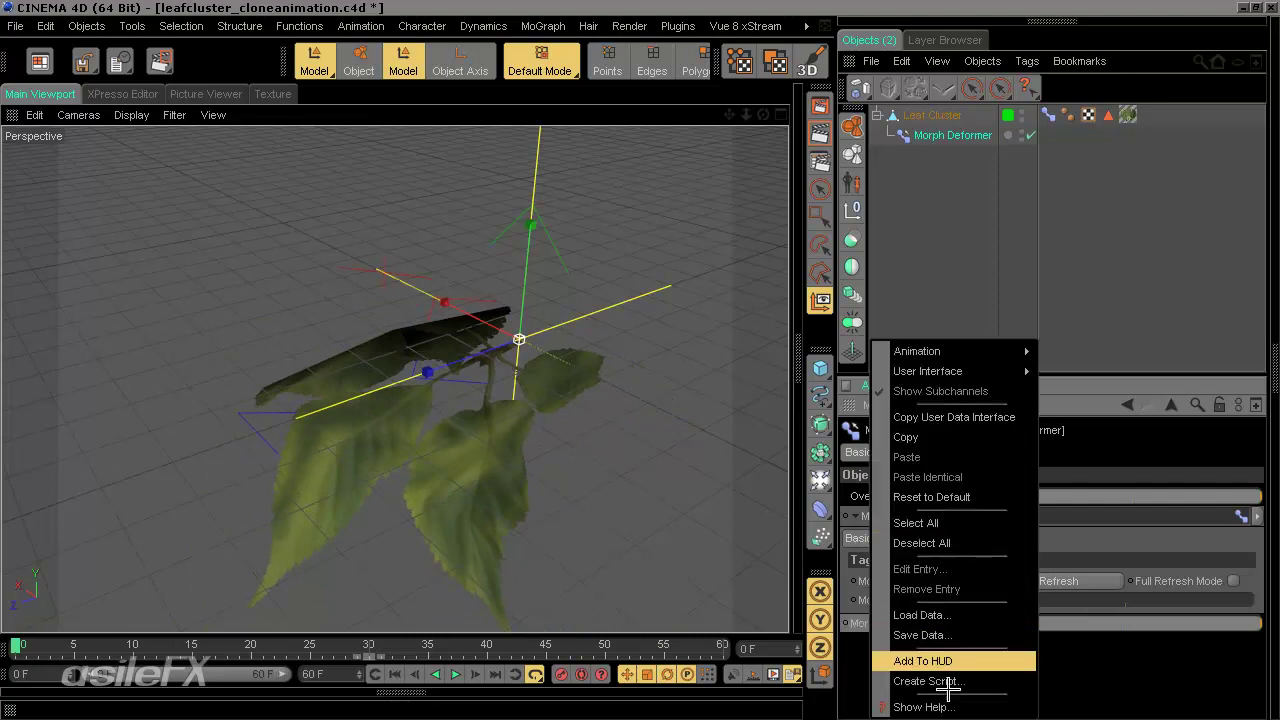
pyautogui.click(1052, 342)
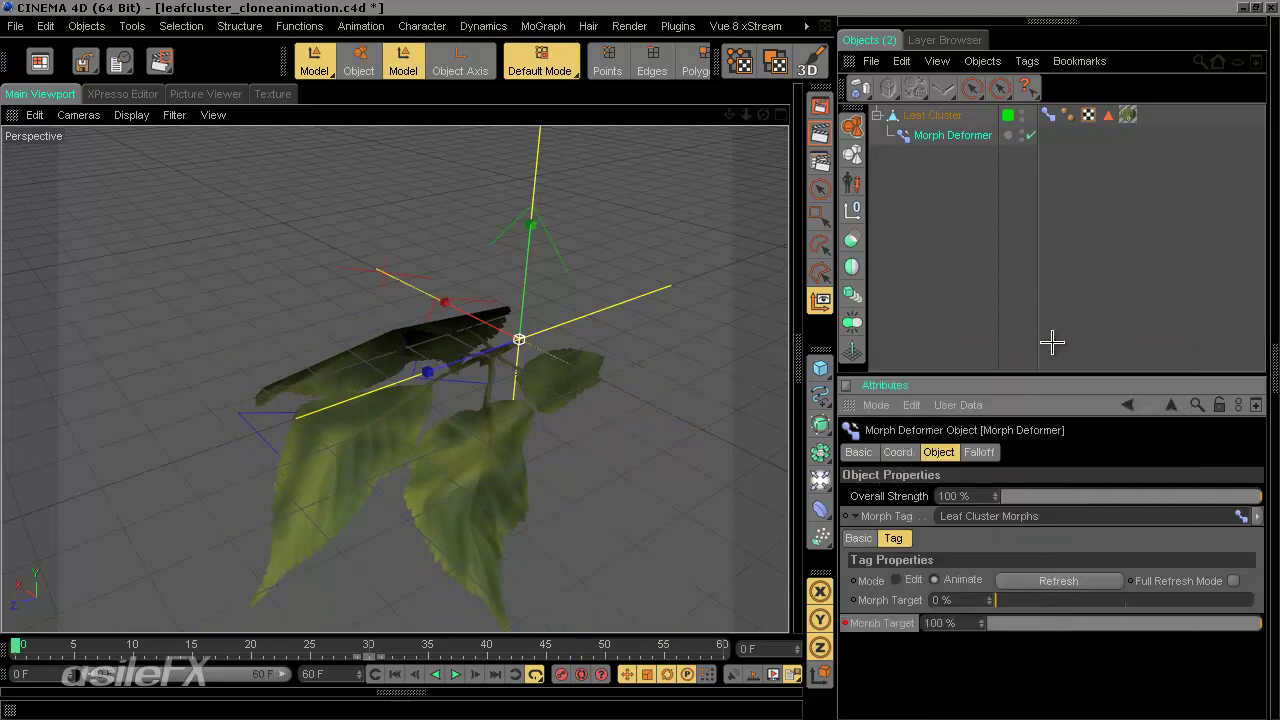
# - At frame 60, set the Morph Deformer's Morph Target to 0%, keyframe it, and scrub back to frame 0
pyautogui.moveTo(14, 648); pyautogui.dragTo(760, 611)
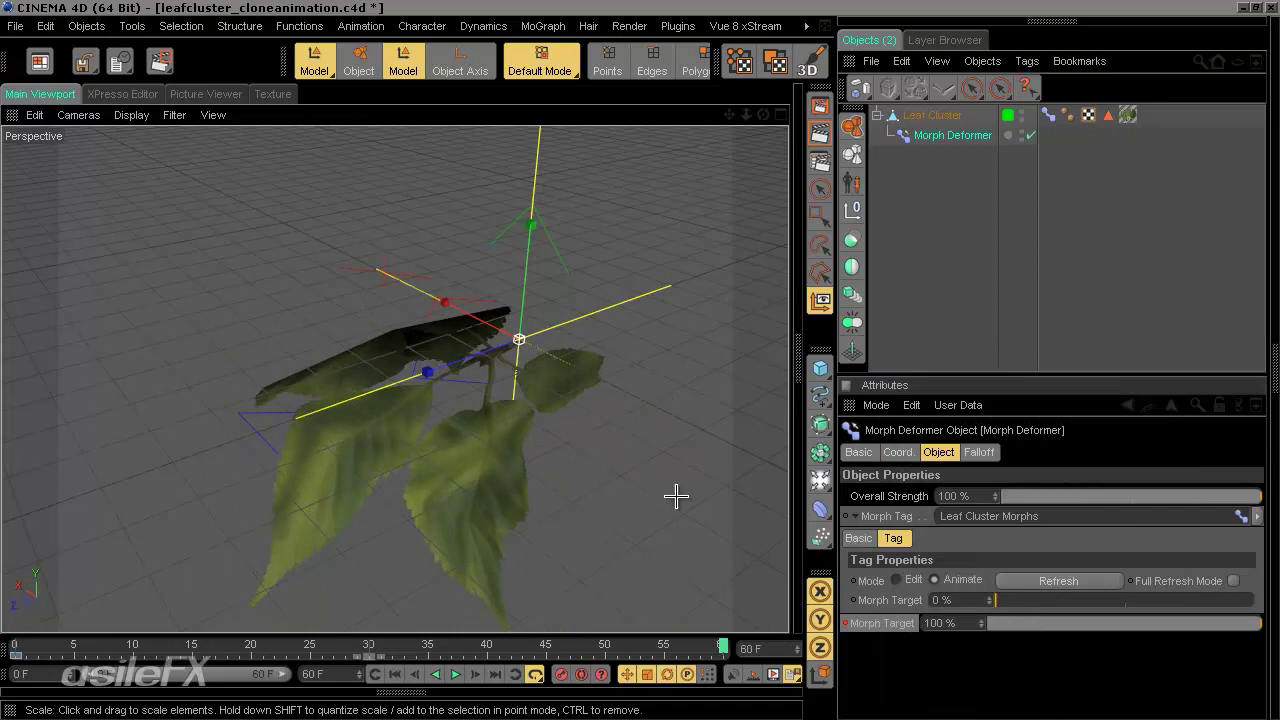
pyautogui.moveTo(1207, 622); pyautogui.dragTo(873, 632)
pyautogui.rightClick(873, 627)
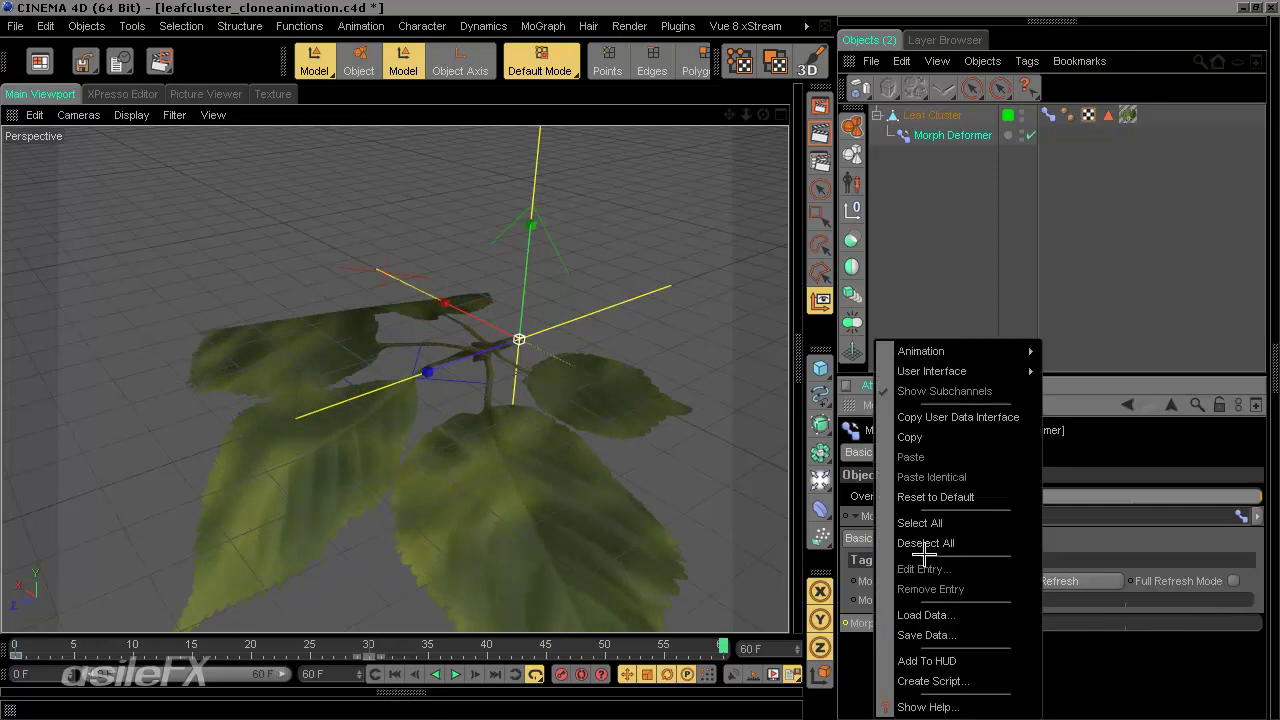
pyautogui.moveTo(946, 349)
pyautogui.click(1051, 349)
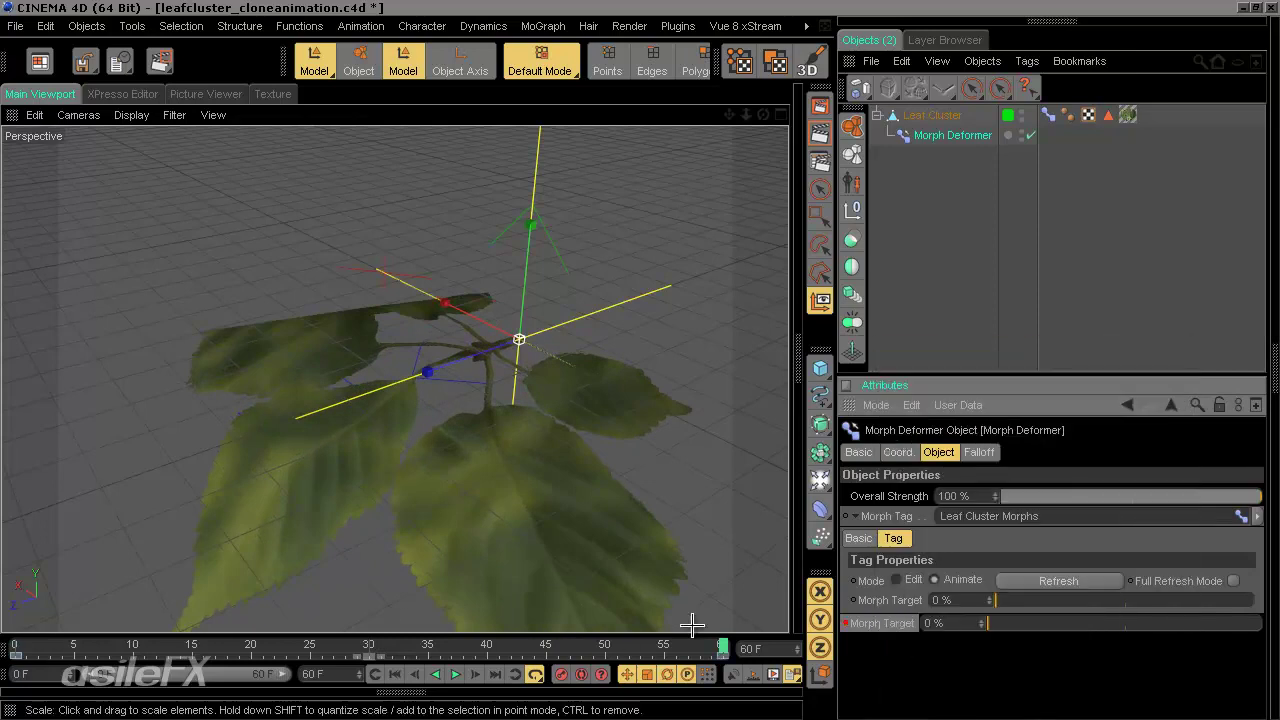
pyautogui.moveTo(722, 647); pyautogui.dragTo(4, 620)
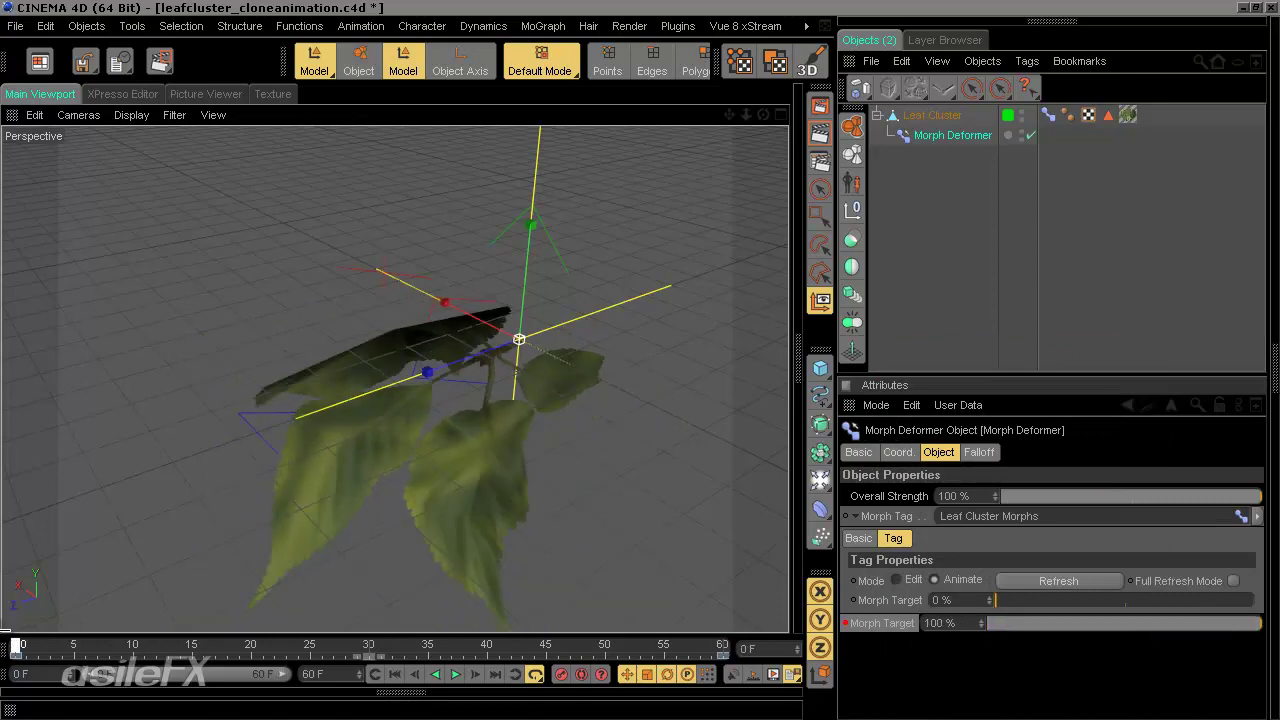
# - Unmute the Leaf Cluster's keyframes at frames 15 and 30
pyautogui.click(930, 115)
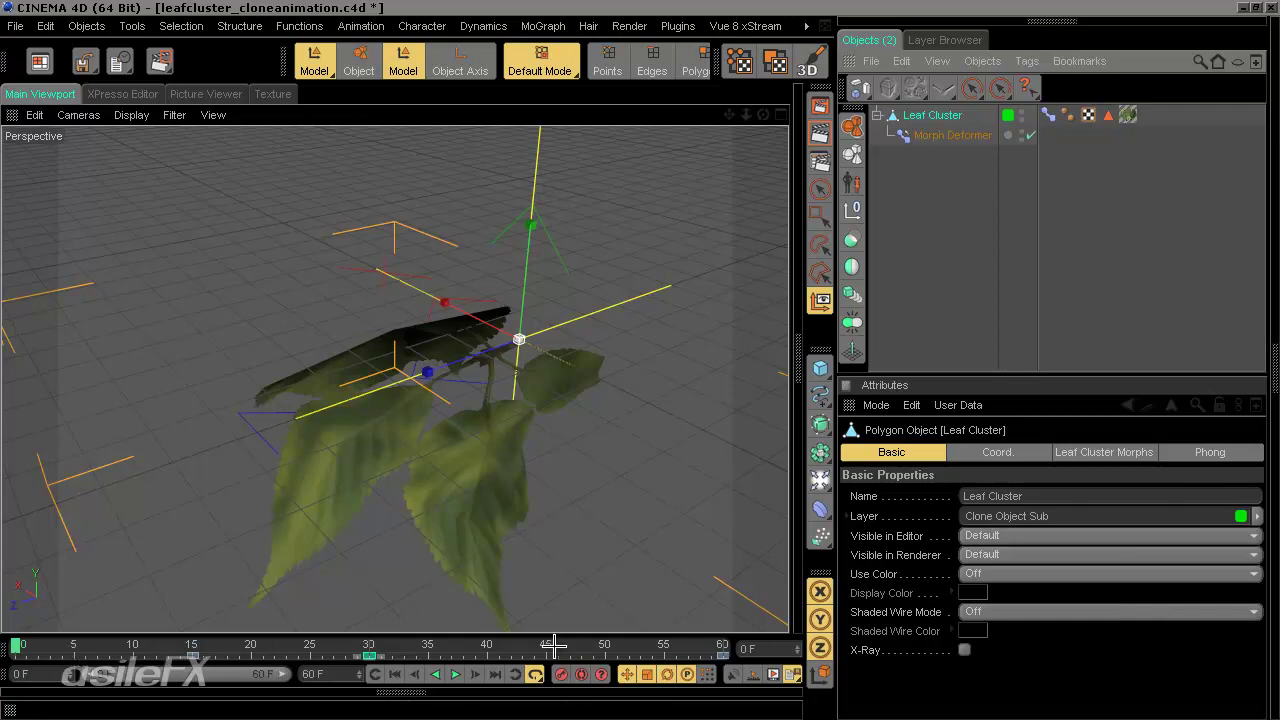
pyautogui.click(189, 654)
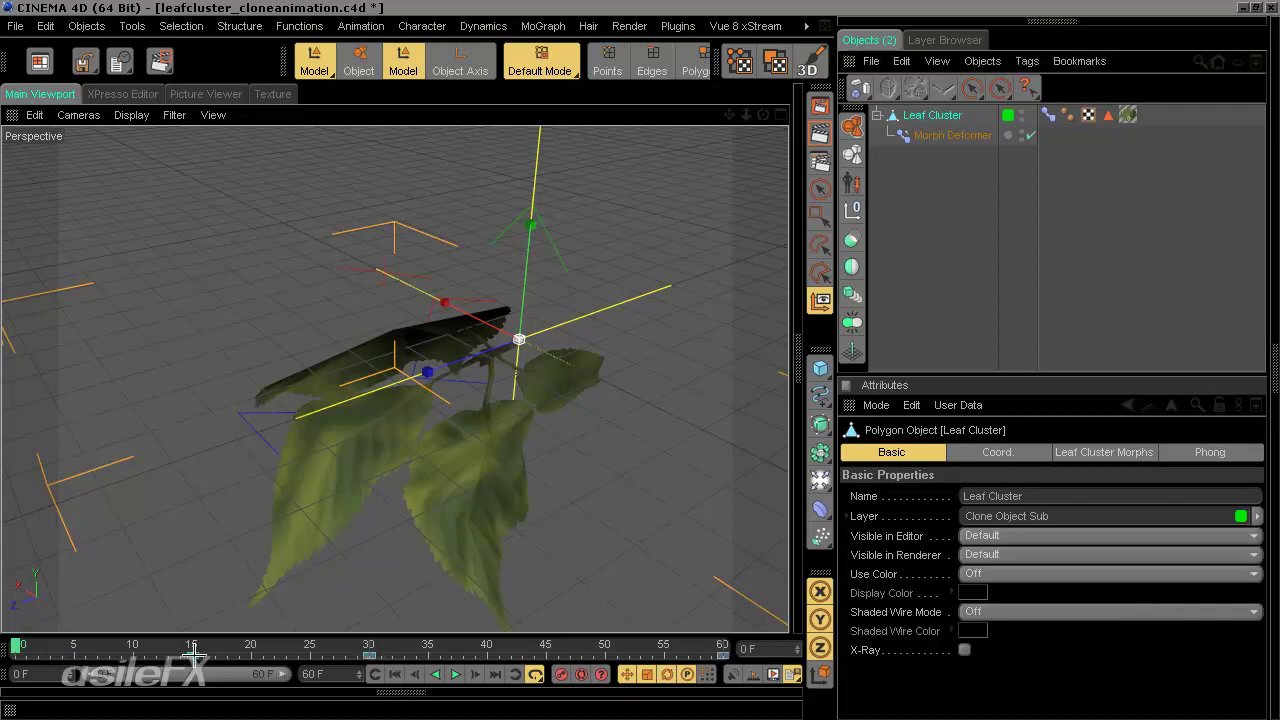
pyautogui.click(1128, 514)
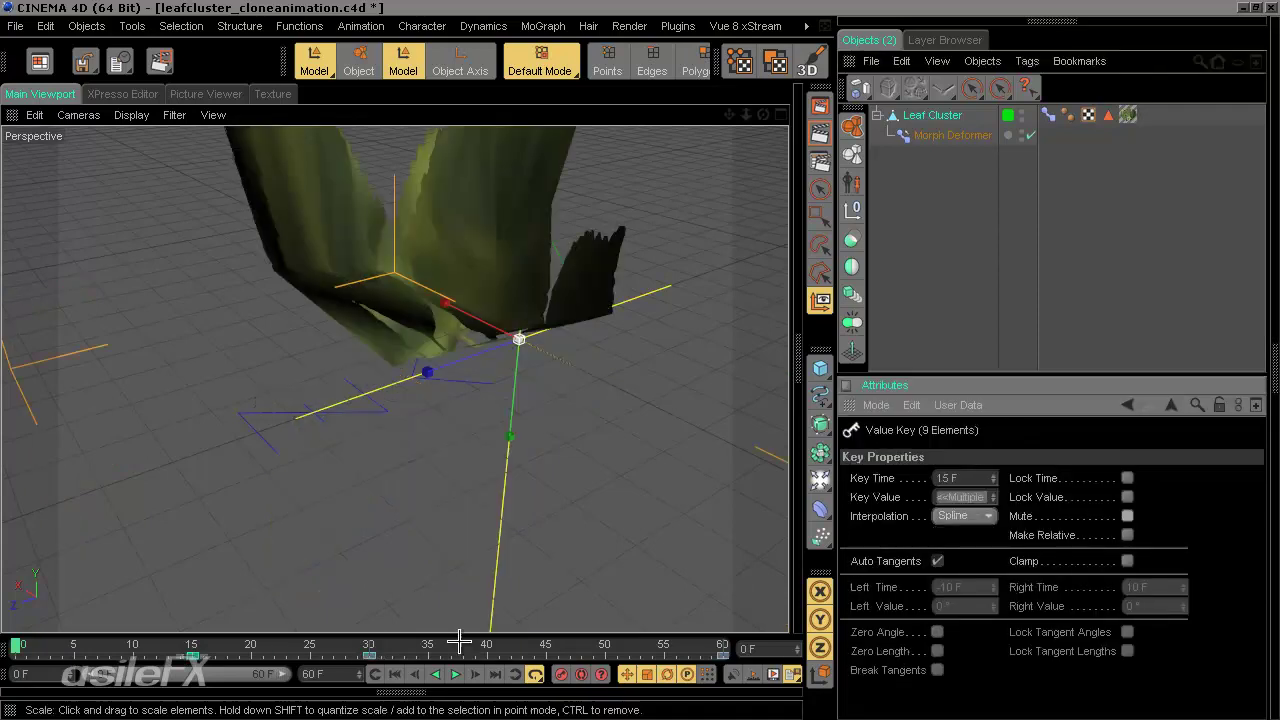
pyautogui.click(368, 655)
pyautogui.click(1128, 515)
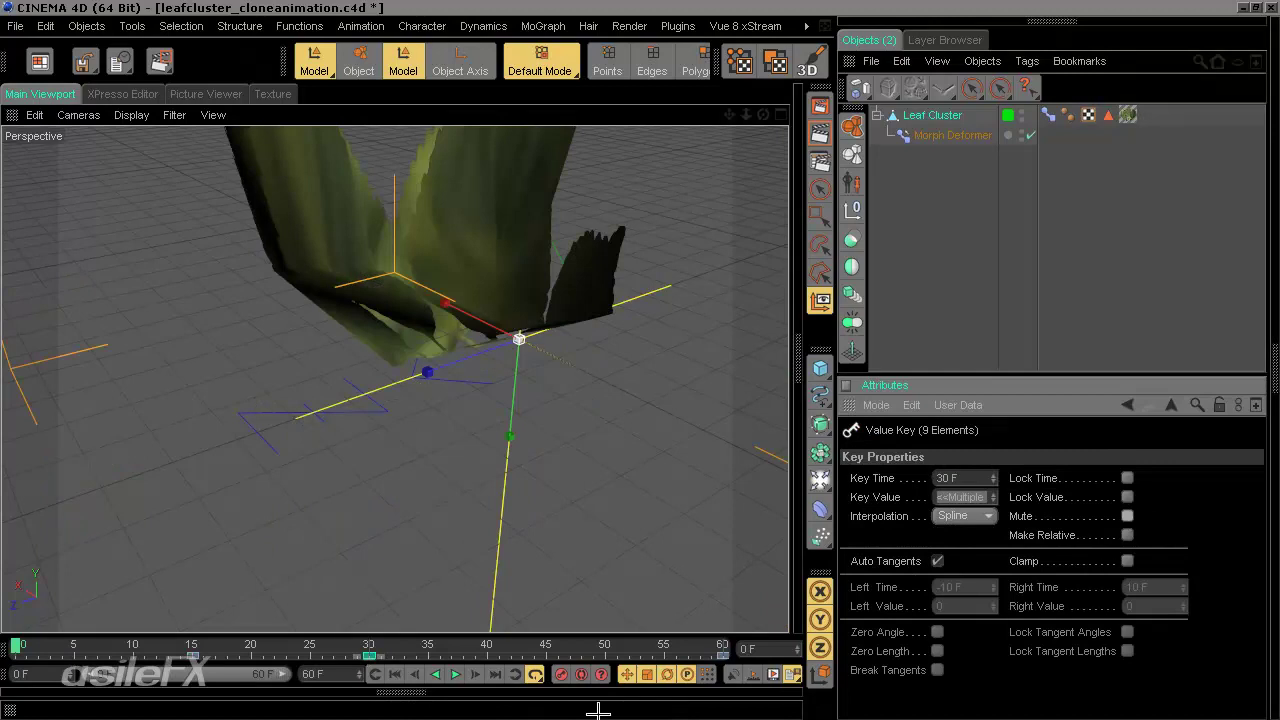
# - Step through the Leaf Cluster's keyframes, return to the start and play the combined rotation and morph animation
pyautogui.click(519, 673)
pyautogui.click(519, 673)
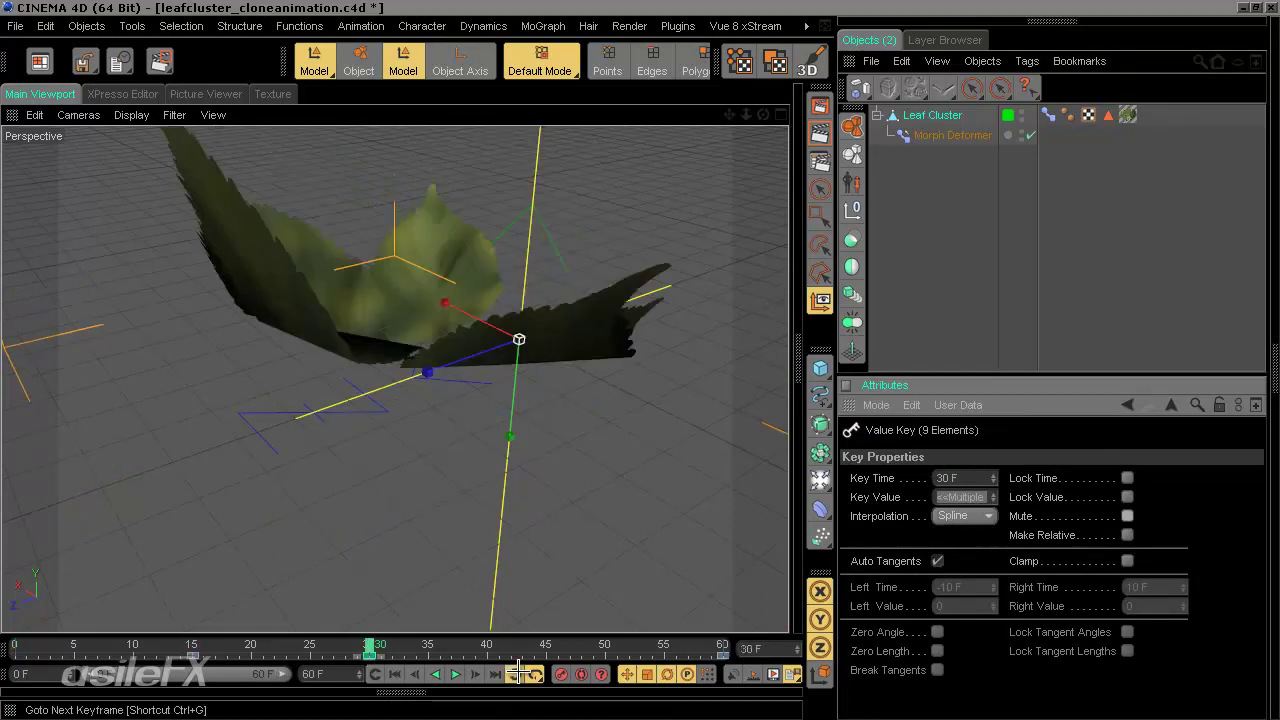
pyautogui.click(519, 673)
pyautogui.click(391, 674)
pyautogui.click(454, 674)
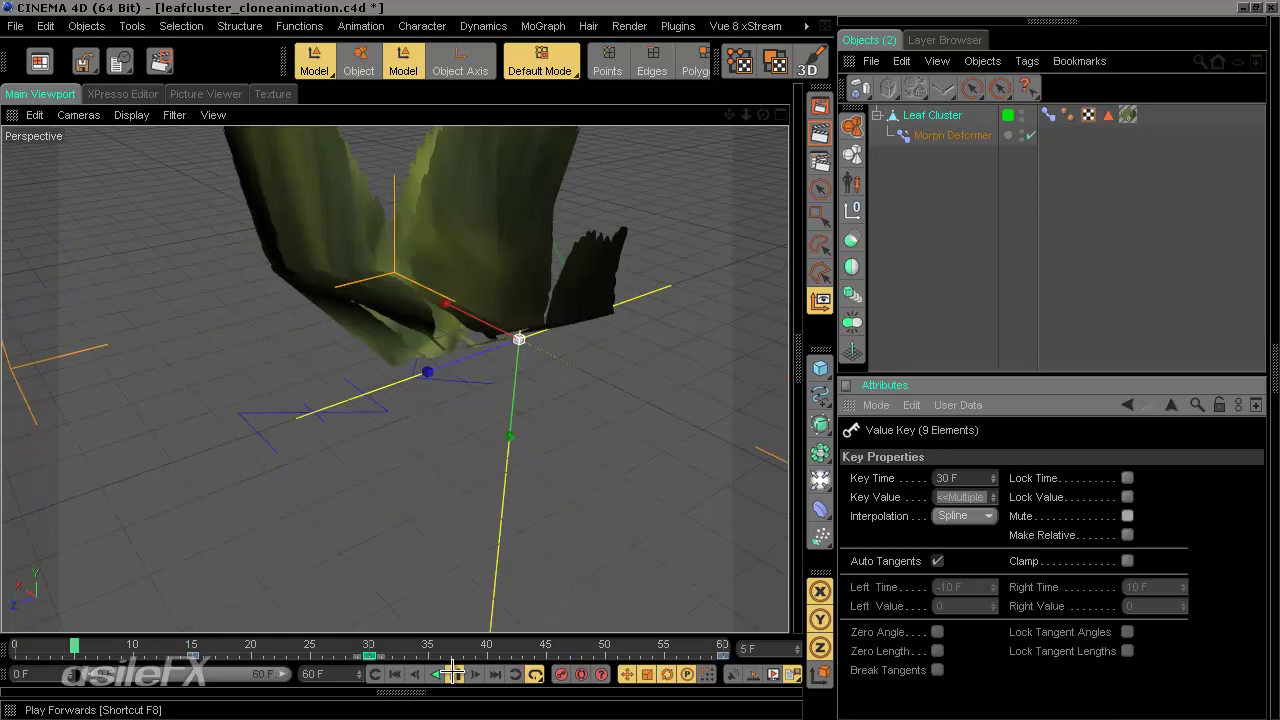
pyautogui.click(454, 674)
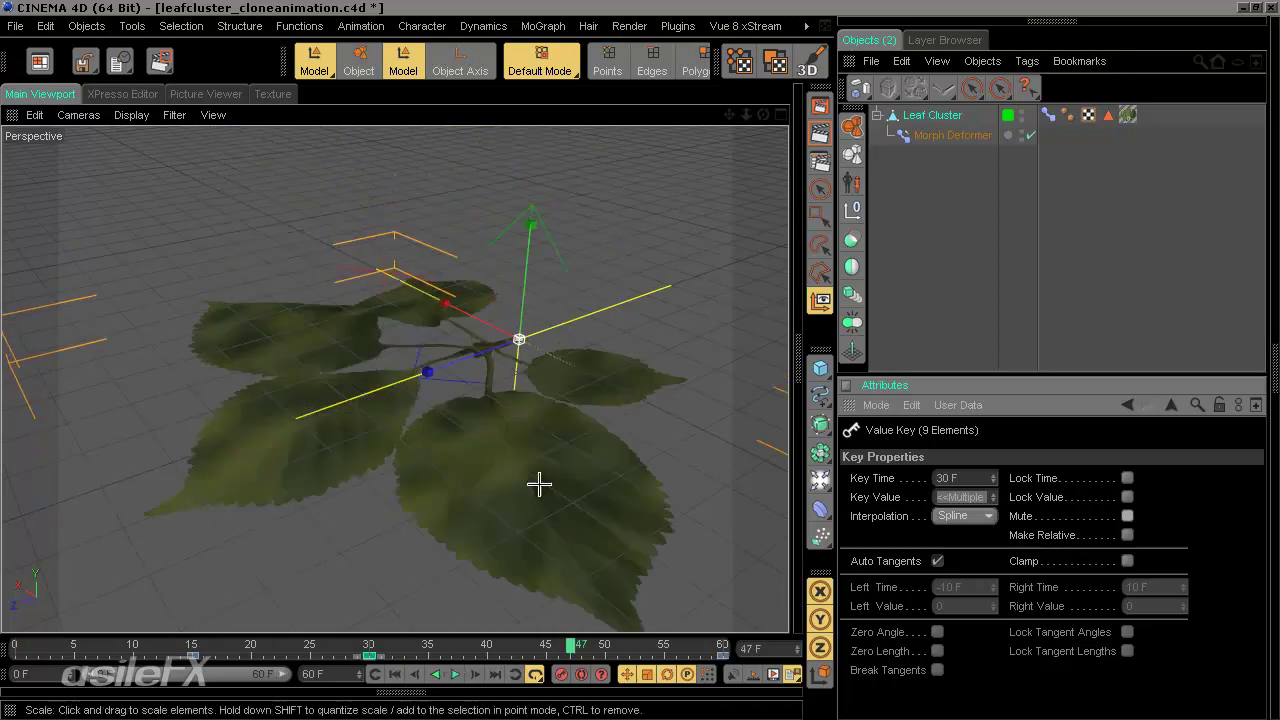
# - Scrub the timeline and inspect the leaves' opening motion from a lower viewing angle, ending at frame 0
pyautogui.keyDown('alt'); pyautogui.moveTo(537, 483); pyautogui.dragTo(569, 400); pyautogui.keyUp('alt')
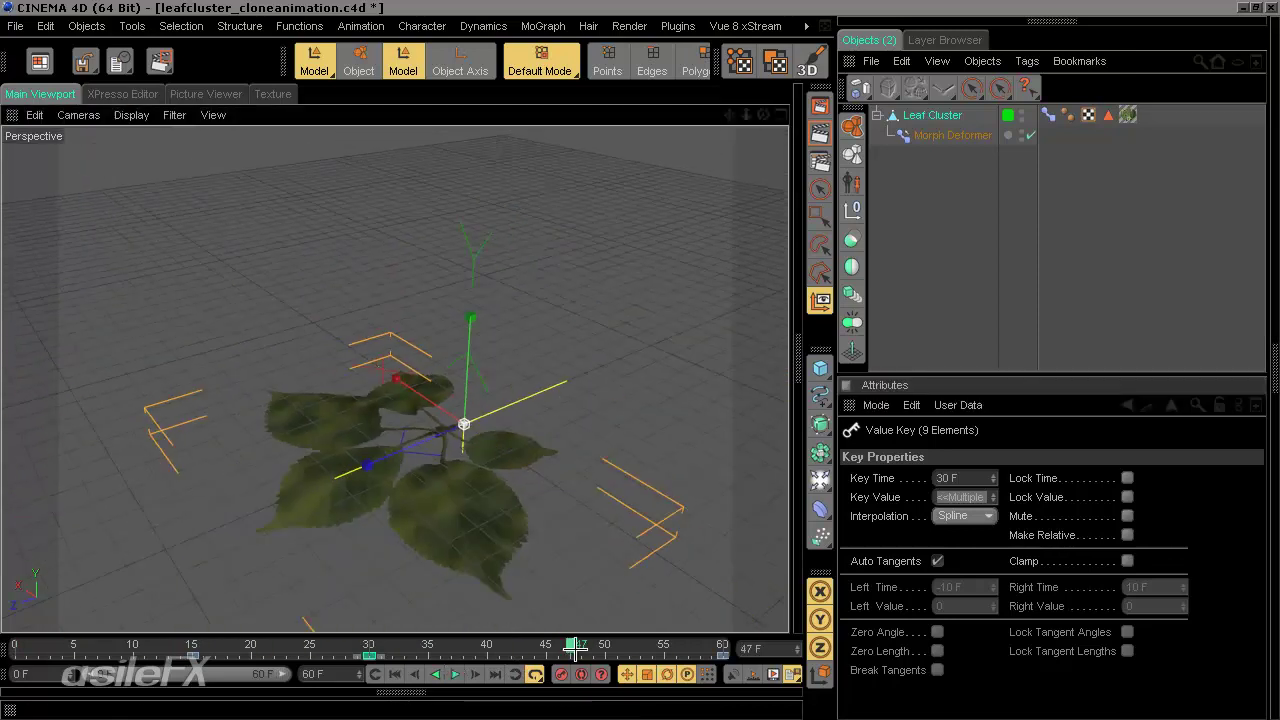
pyautogui.moveTo(570, 646)
pyautogui.mouseDown()
pyautogui.moveTo(16, 646)
pyautogui.moveTo(780, 583)
pyautogui.moveTo(5, 602)
pyautogui.mouseUp()
pyautogui.moveTo(583, 449)
pyautogui.keyDown('alt'); pyautogui.mouseDown()
pyautogui.moveTo(636, 360)
pyautogui.moveTo(580, 431)
pyautogui.moveTo(637, 360)
pyautogui.moveTo(590, 450)
pyautogui.mouseUp(); pyautogui.keyUp('alt')
pyautogui.keyDown('alt'); pyautogui.moveTo(499, 425); pyautogui.dragTo(640, 359); pyautogui.keyUp('alt')
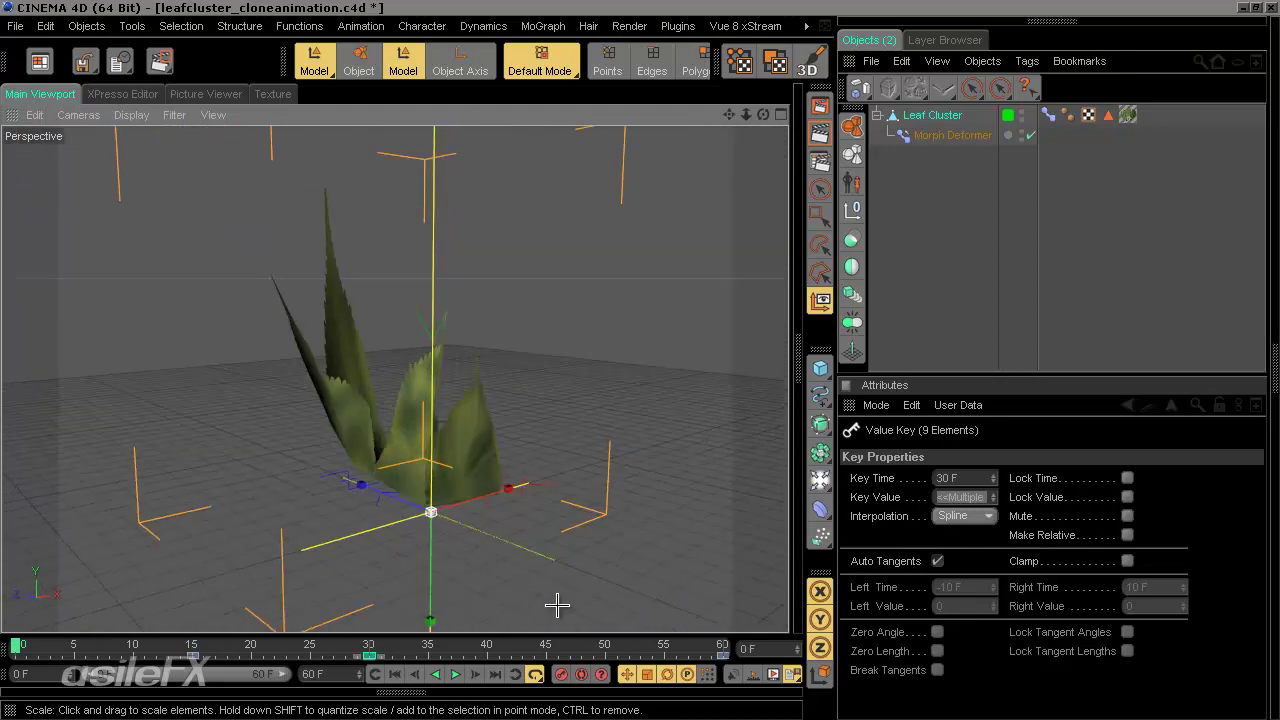
pyautogui.moveTo(19, 650)
pyautogui.mouseDown()
pyautogui.moveTo(667, 626)
pyautogui.moveTo(480, 646)
pyautogui.moveTo(15, 647)
pyautogui.mouseUp()
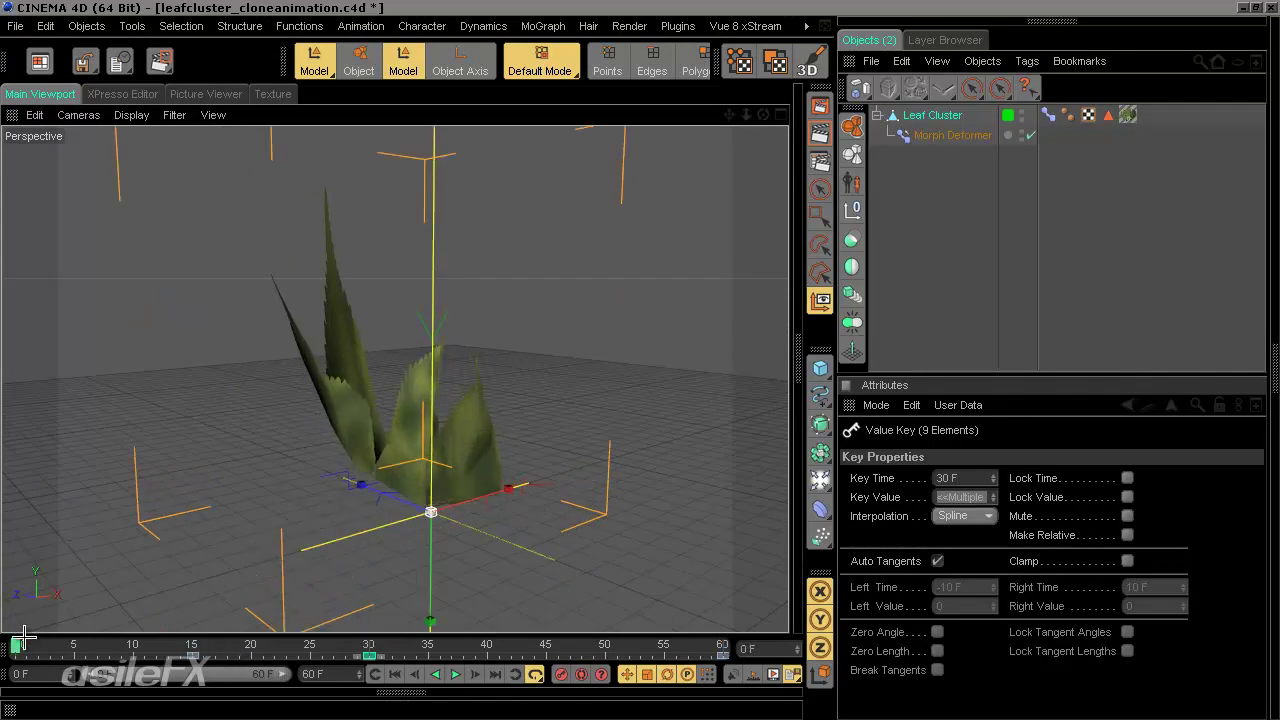
pyautogui.moveTo(17, 647)
pyautogui.mouseDown()
pyautogui.moveTo(640, 646)
pyautogui.moveTo(16, 647)
pyautogui.mouseUp()
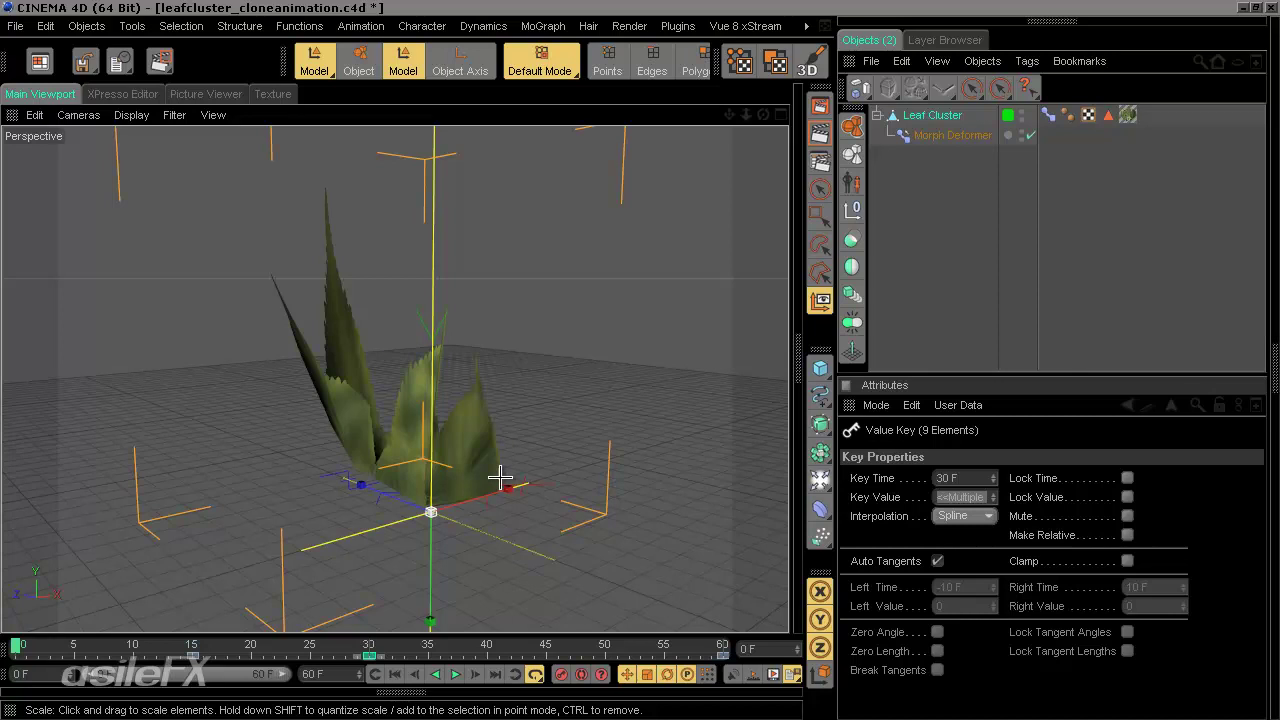
# - In Object mode, scale the whole Leaf Cluster down to a tiny size at frame 0 and scrub to check it
pyautogui.keyDown('alt'); pyautogui.moveTo(490, 513); pyautogui.dragTo(194, 331); pyautogui.keyUp('alt')
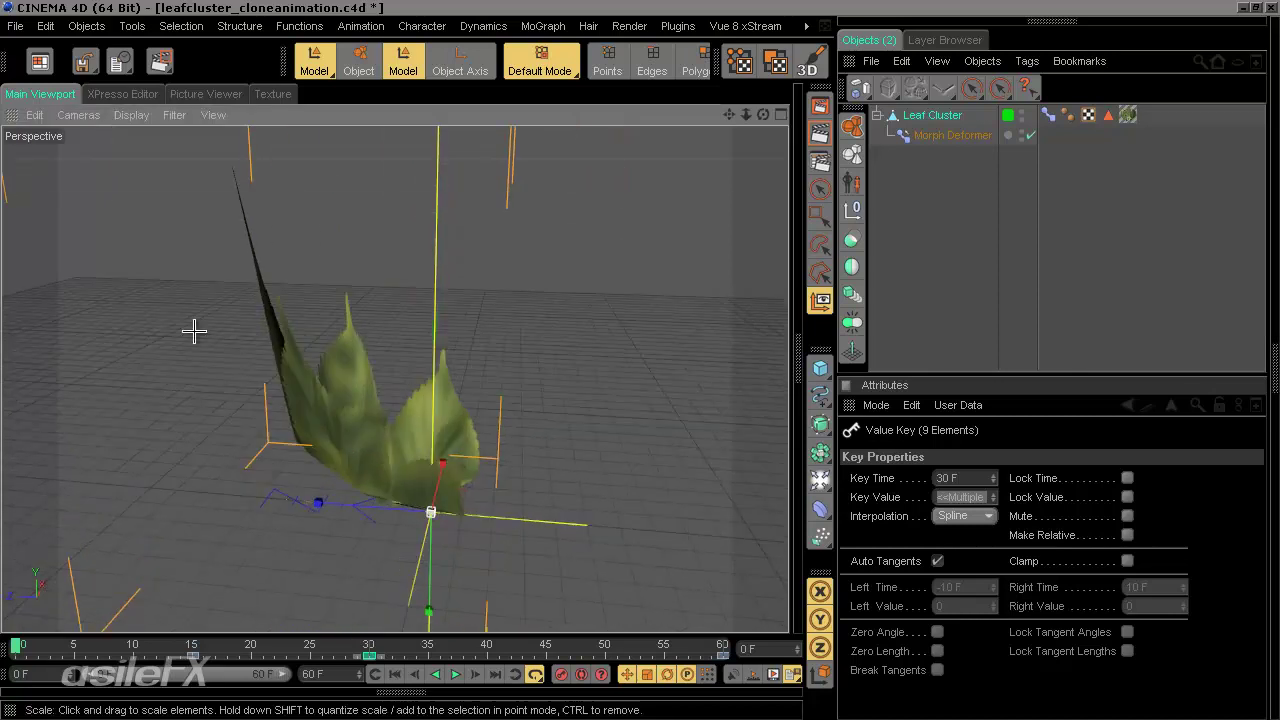
pyautogui.click(358, 60)
pyautogui.click(938, 115)
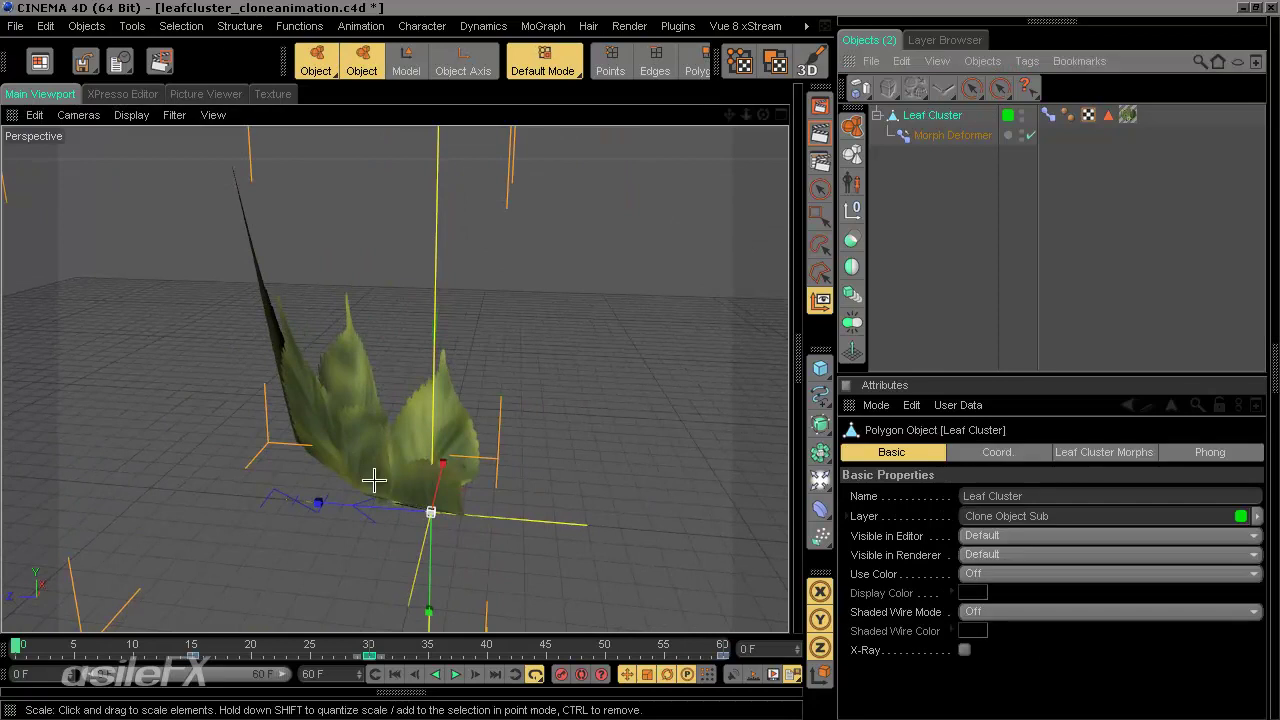
pyautogui.click(540, 406)
pyautogui.moveTo(607, 353); pyautogui.dragTo(641, 358)
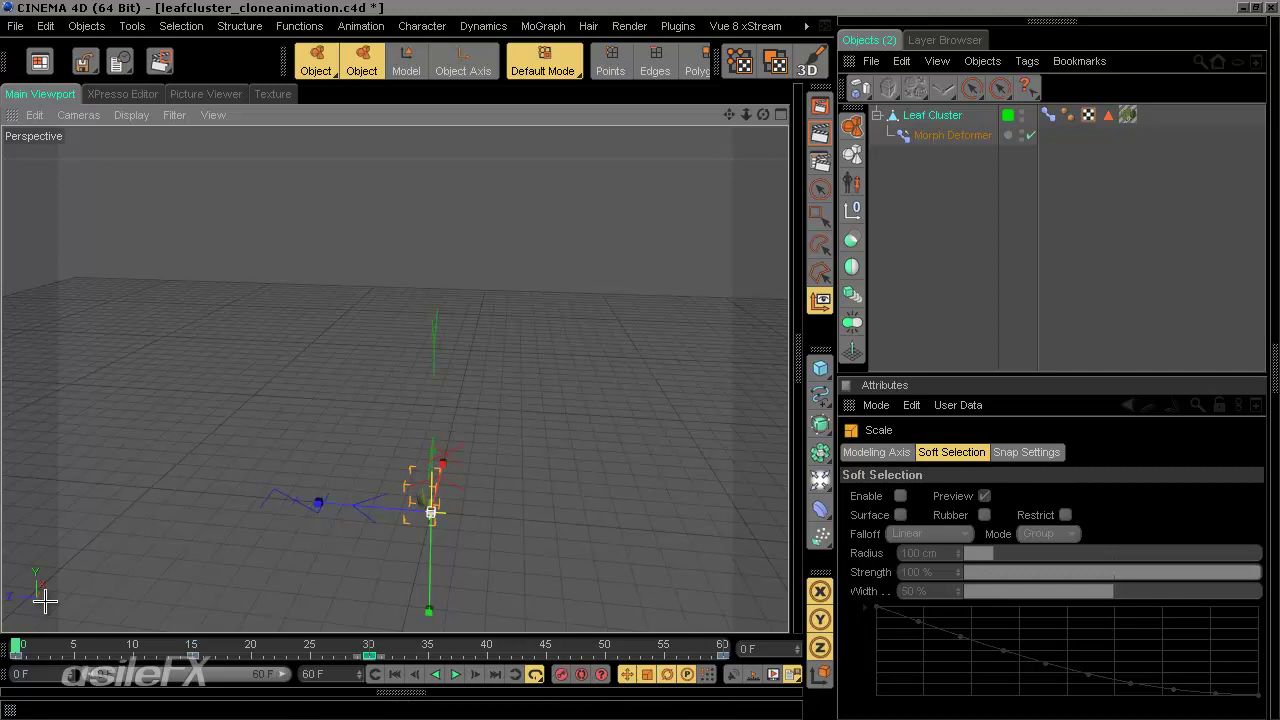
pyautogui.moveTo(15, 648); pyautogui.dragTo(15, 588)
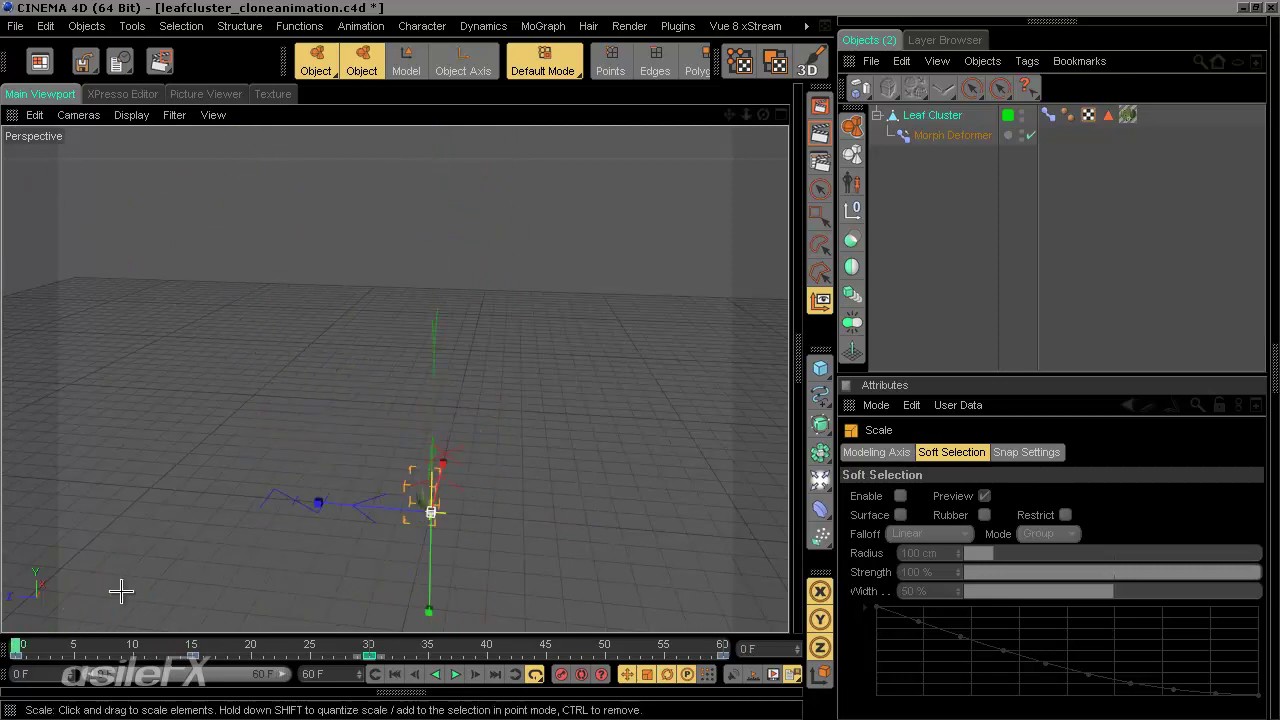
# - Check the Leaf Cluster at frame 15, then delete its keyframes at frames 15 and 30
pyautogui.click(192, 655)
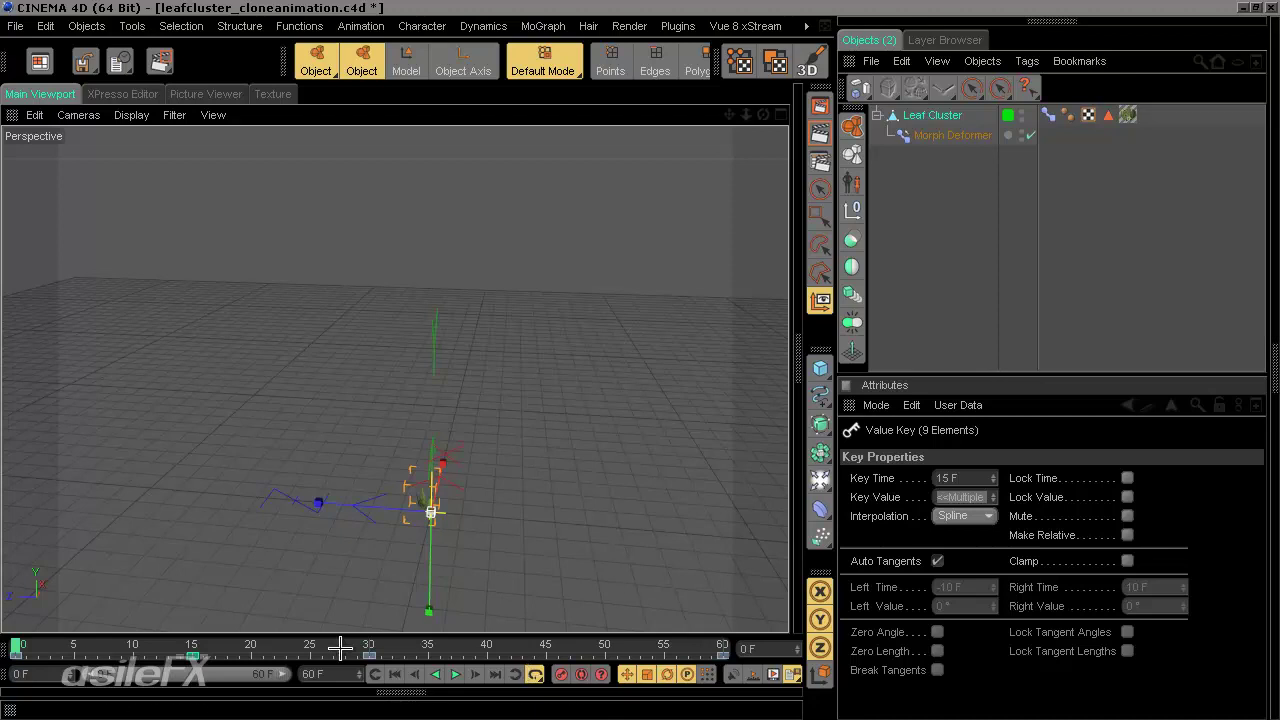
pyautogui.click(517, 675)
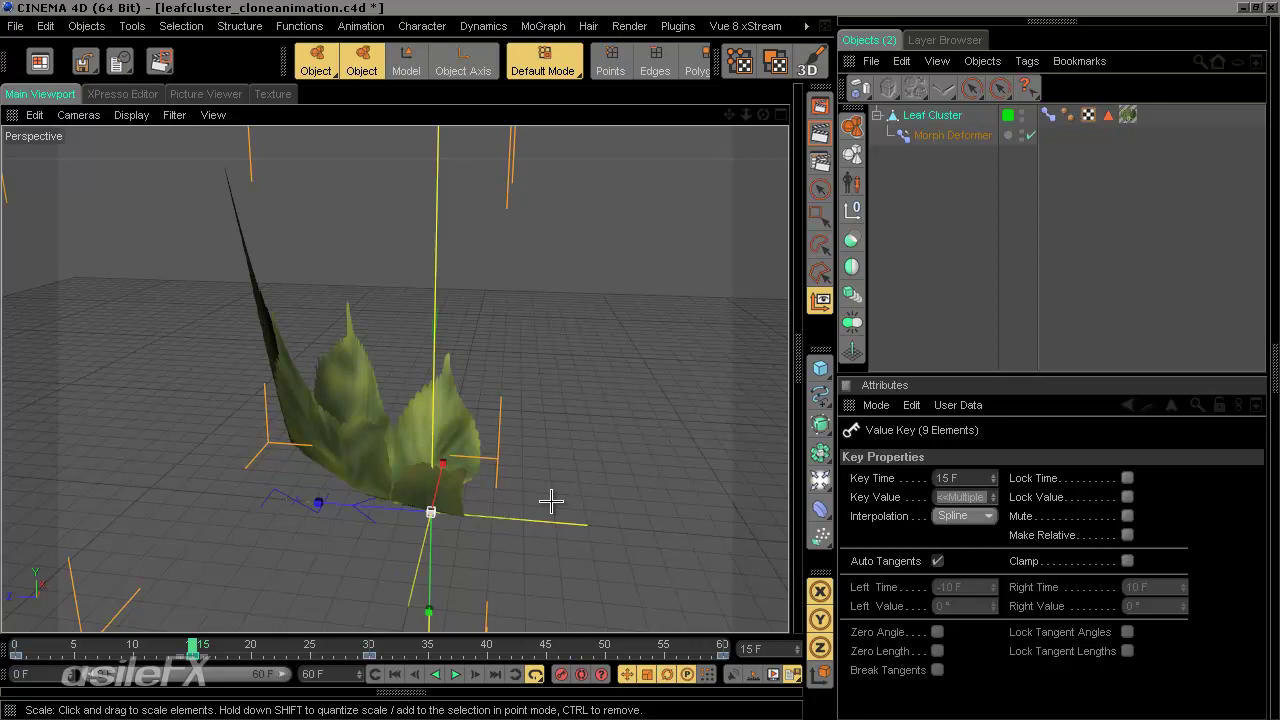
pyautogui.moveTo(607, 407)
pyautogui.keyDown('alt'); pyautogui.mouseDown()
pyautogui.moveTo(634, 360)
pyautogui.moveTo(600, 409)
pyautogui.mouseUp(); pyautogui.keyUp('alt')
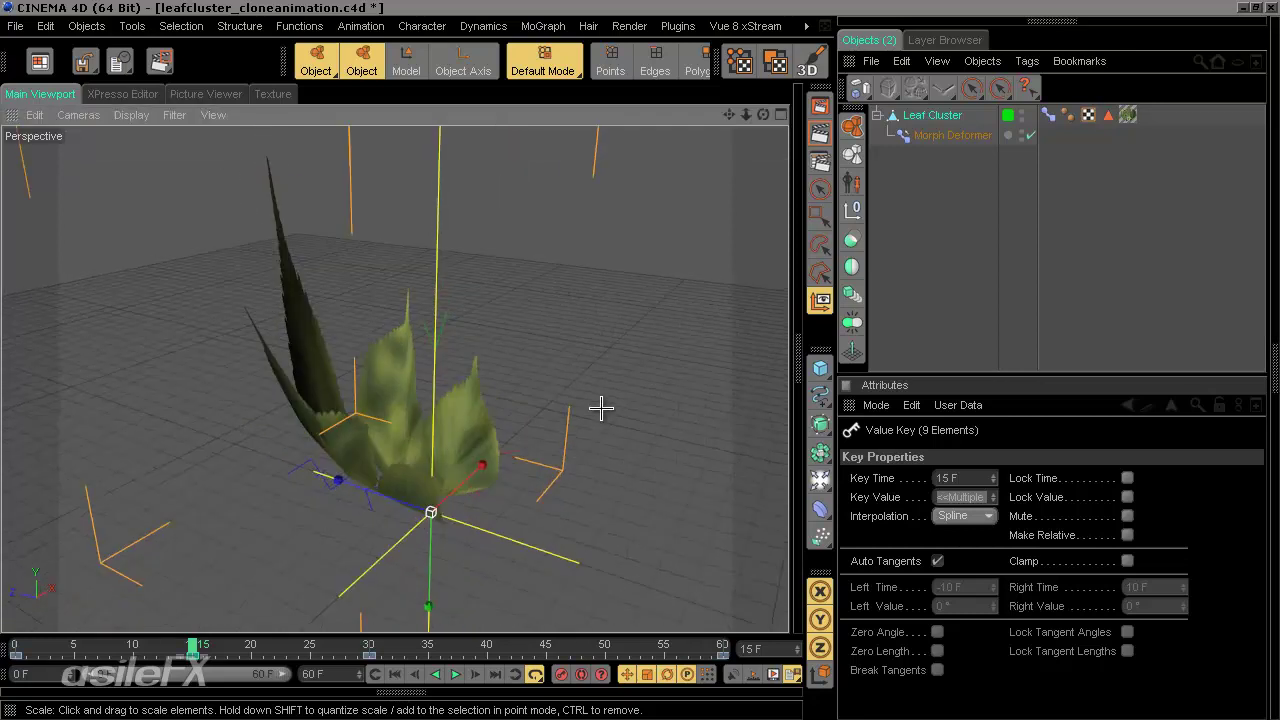
pyautogui.click(192, 650)
pyautogui.press('Delete')
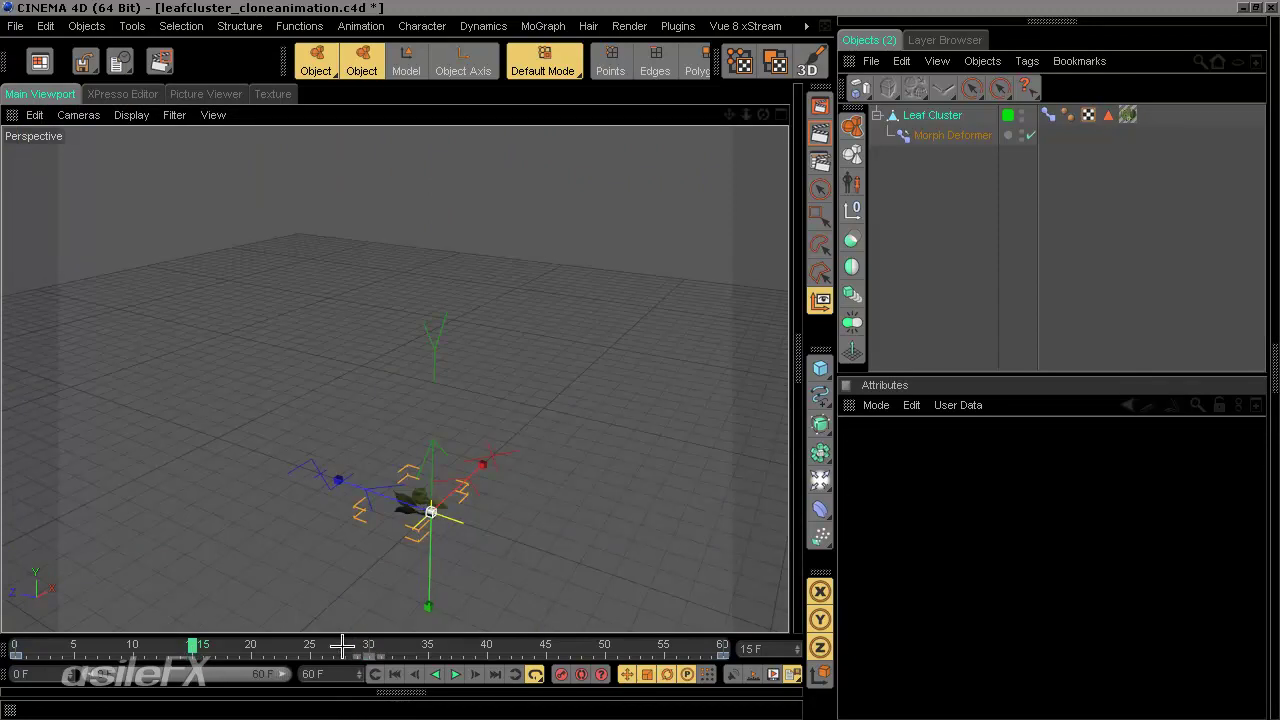
# - Scrub the Leaf Cluster's animation, go to the key at frame 60, then return to frame 0 and inspect the leaves up close
pyautogui.moveTo(342, 647); pyautogui.dragTo(30, 645)
pyautogui.moveTo(340, 643); pyautogui.dragTo(12, 640)
pyautogui.keyDown('alt'); pyautogui.moveTo(640, 361); pyautogui.dragTo(640, 361); pyautogui.keyUp('alt')
pyautogui.keyDown('alt'); pyautogui.moveTo(640, 361); pyautogui.dragTo(640, 361, button='right'); pyautogui.keyUp('alt')
pyautogui.click(524, 675)
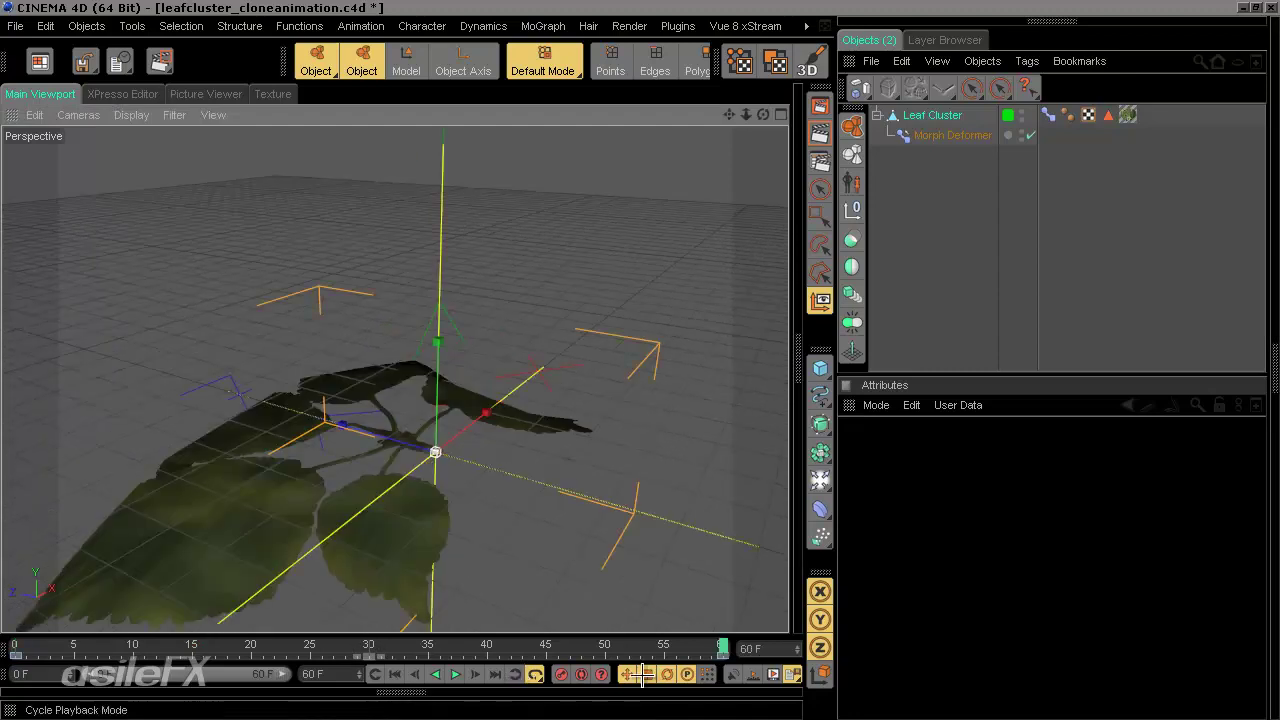
pyautogui.moveTo(720, 645); pyautogui.dragTo(14, 646)
pyautogui.keyDown('alt'); pyautogui.moveTo(648, 361); pyautogui.dragTo(522, 482); pyautogui.keyUp('alt')
pyautogui.scroll(5, 522, 482)
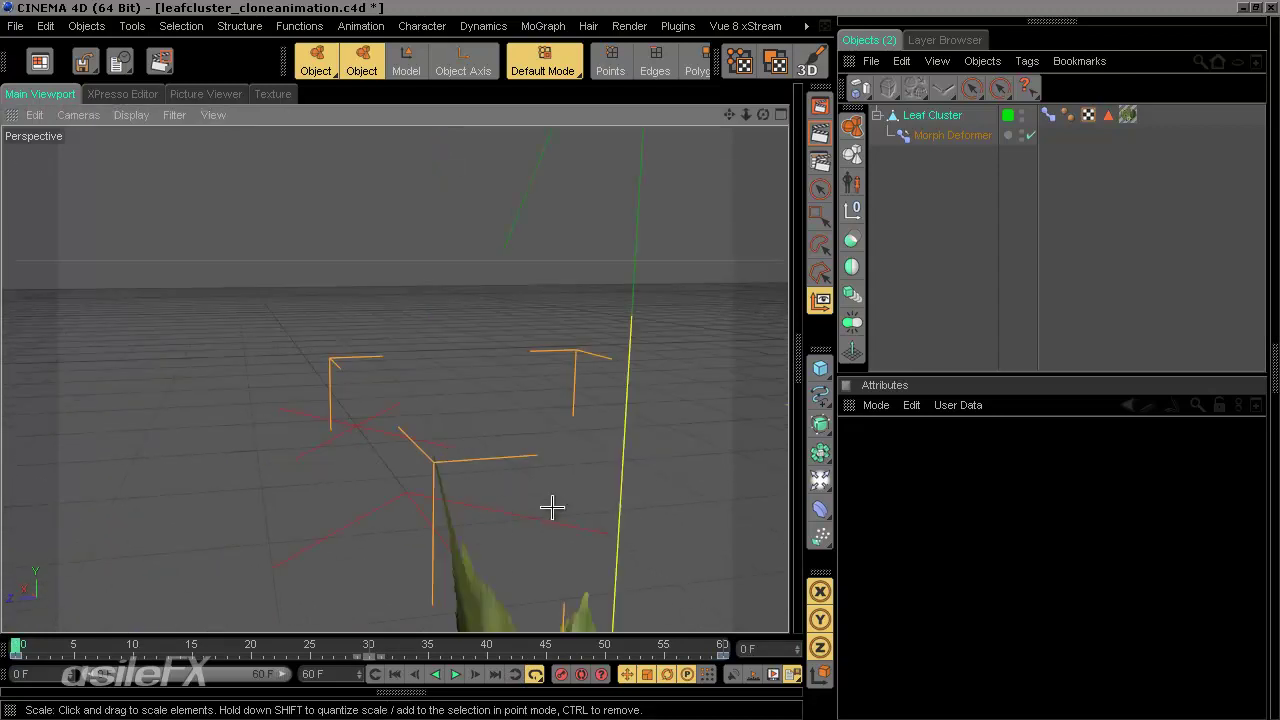
pyautogui.keyDown('alt'); pyautogui.moveTo(552, 507); pyautogui.dragTo(557, 506, button='middle'); pyautogui.keyUp('alt')
pyautogui.keyDown('alt'); pyautogui.moveTo(599, 477); pyautogui.dragTo(640, 361); pyautogui.keyUp('alt')
pyautogui.keyDown('alt'); pyautogui.moveTo(599, 477); pyautogui.dragTo(640, 361, button='middle'); pyautogui.keyUp('alt')
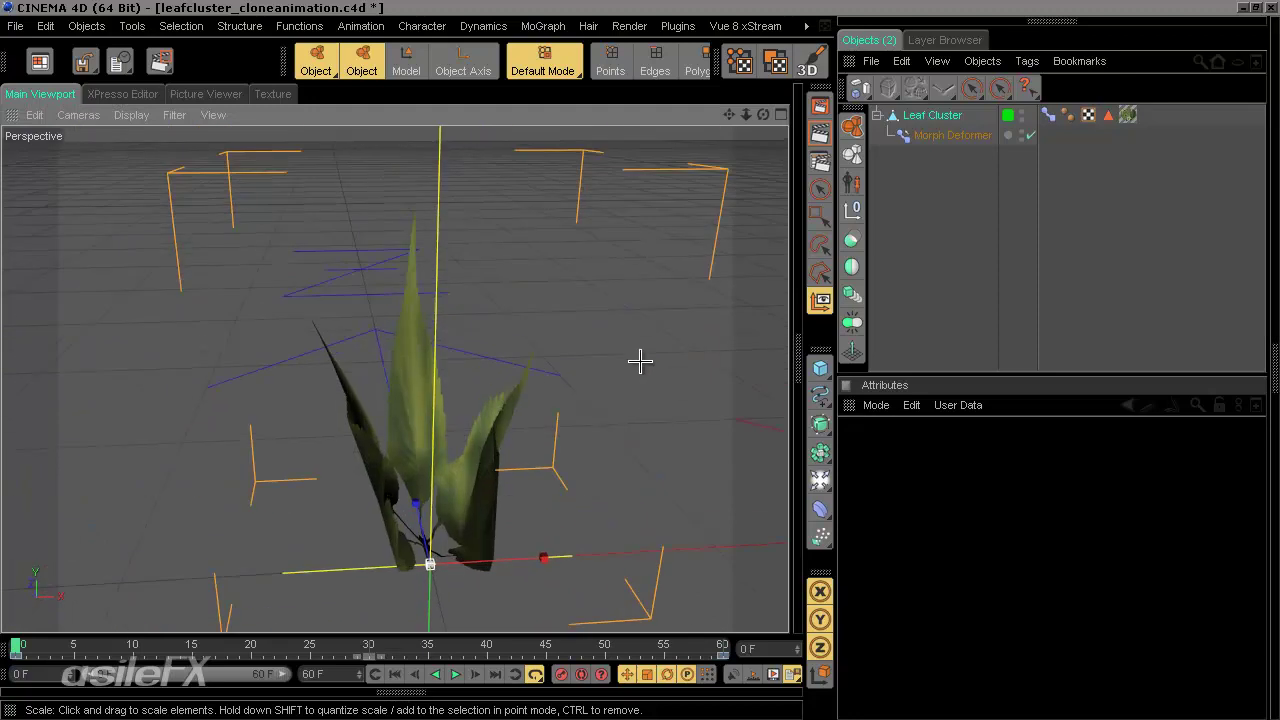
# - At frame 30, flip the Leaf Cluster along its vertical axis with a negative scale so the leaves point upward, and record a keyframe
pyautogui.moveTo(17, 645); pyautogui.dragTo(371, 646)
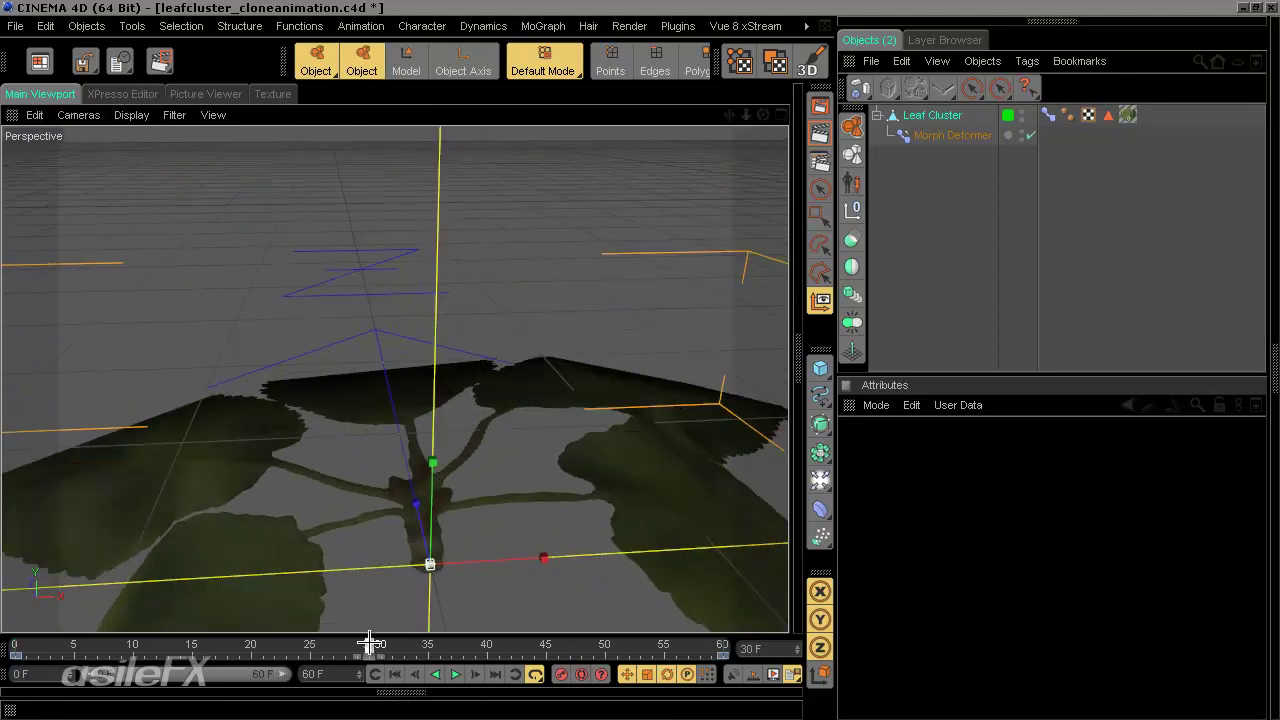
pyautogui.keyDown('alt'); pyautogui.moveTo(540, 500); pyautogui.dragTo(640, 363); pyautogui.keyUp('alt')
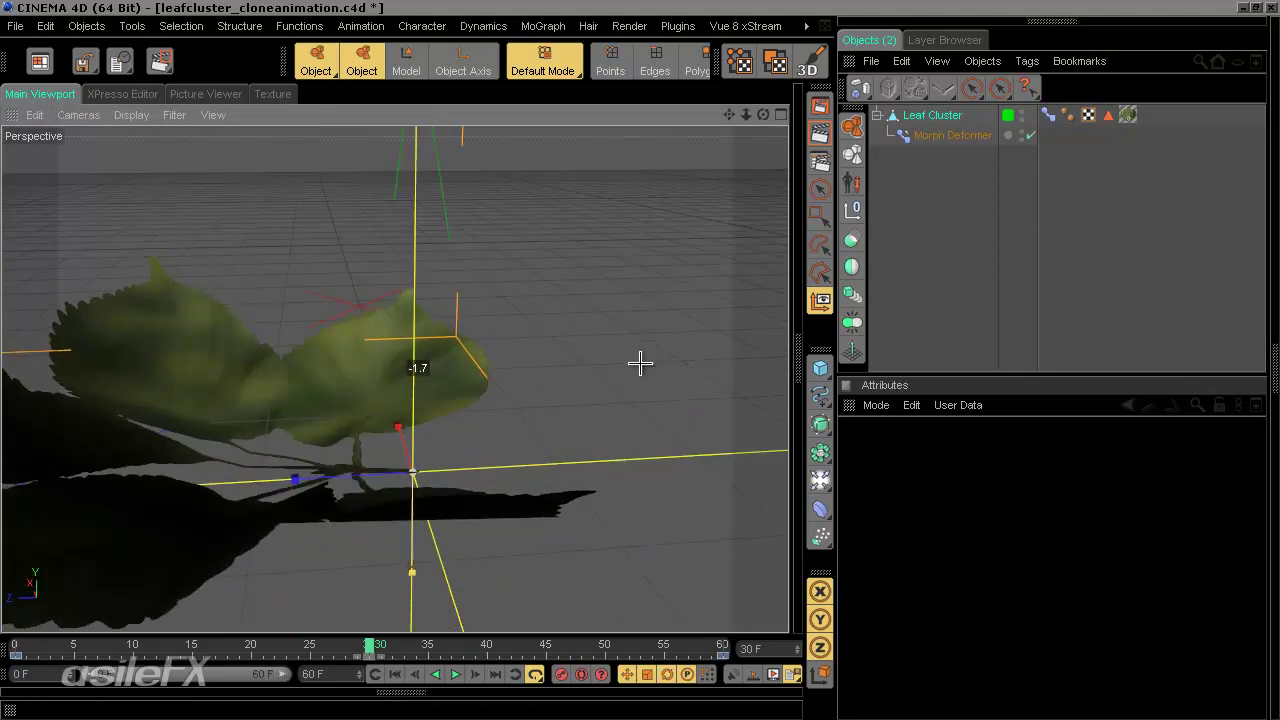
pyautogui.scroll(-5, 454, 374)
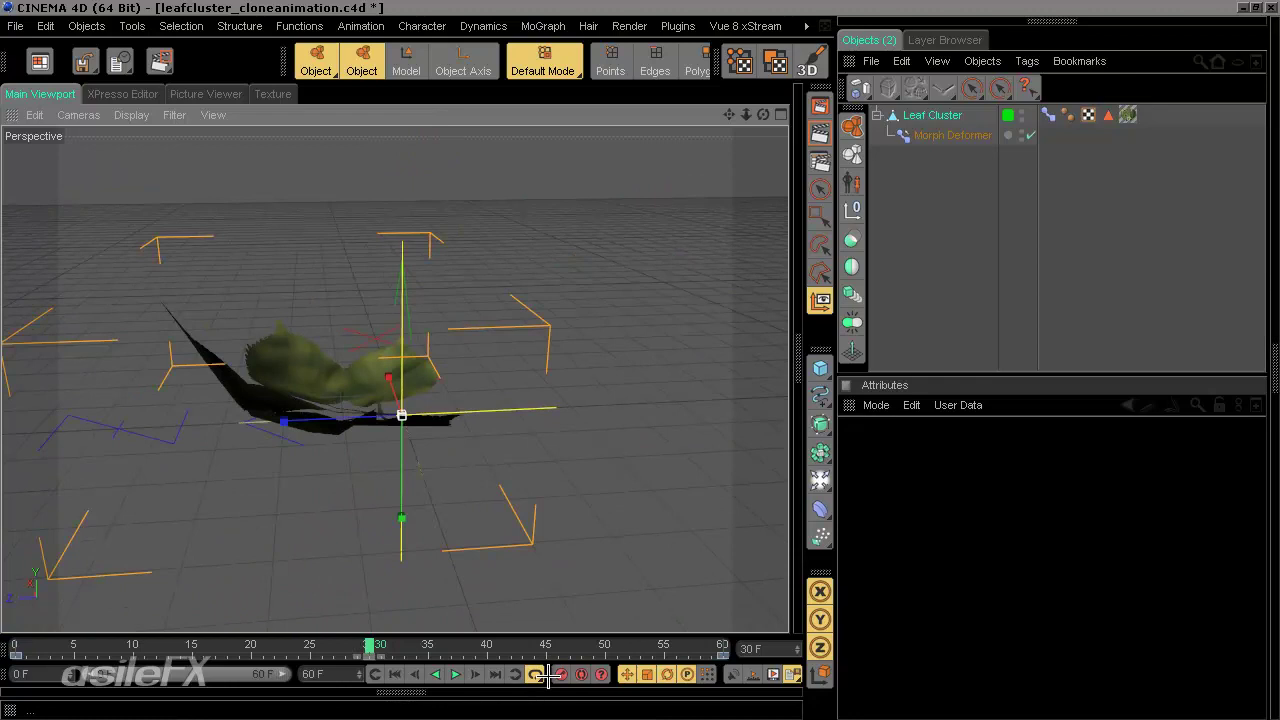
# - Play and scrub the Leaf Cluster's animation from several viewing angles, examining how the leaves grow and open from frame 0
pyautogui.moveTo(370, 640)
pyautogui.mouseDown()
pyautogui.moveTo(15, 645)
pyautogui.moveTo(346, 645)
pyautogui.mouseUp()
pyautogui.press('F8')
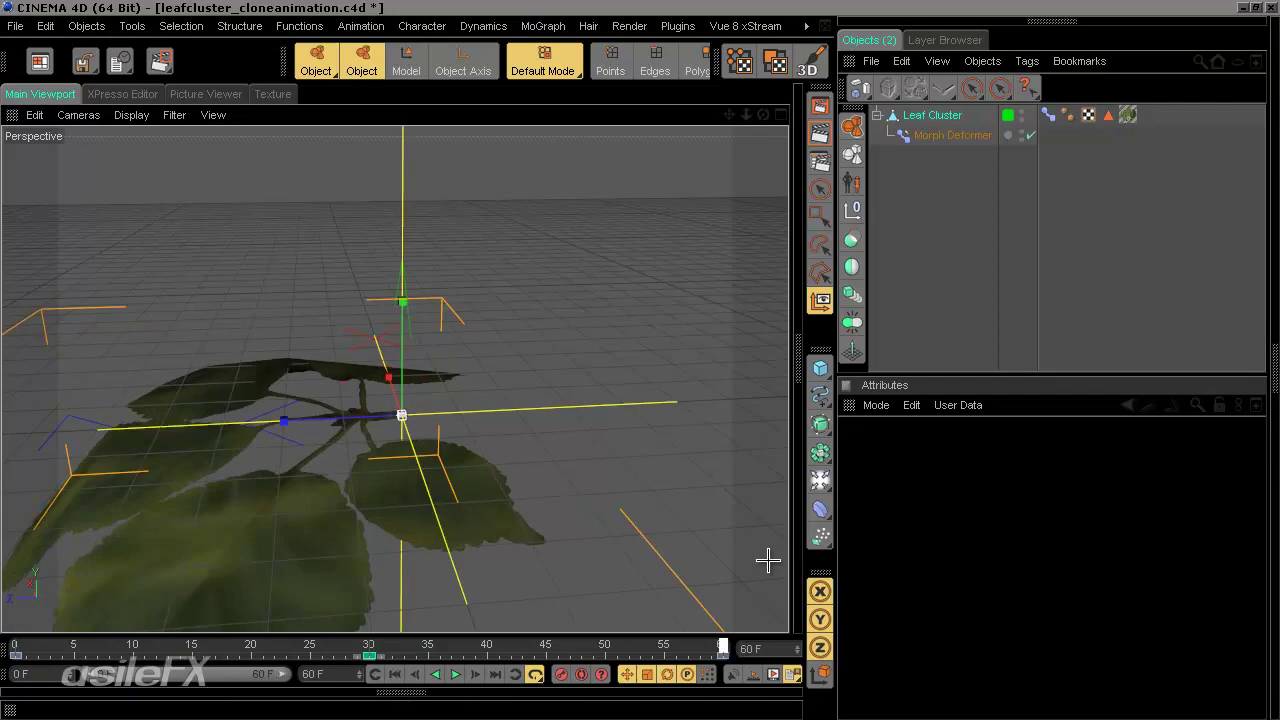
pyautogui.keyDown('alt'); pyautogui.moveTo(357, 366); pyautogui.dragTo(640, 358); pyautogui.keyUp('alt')
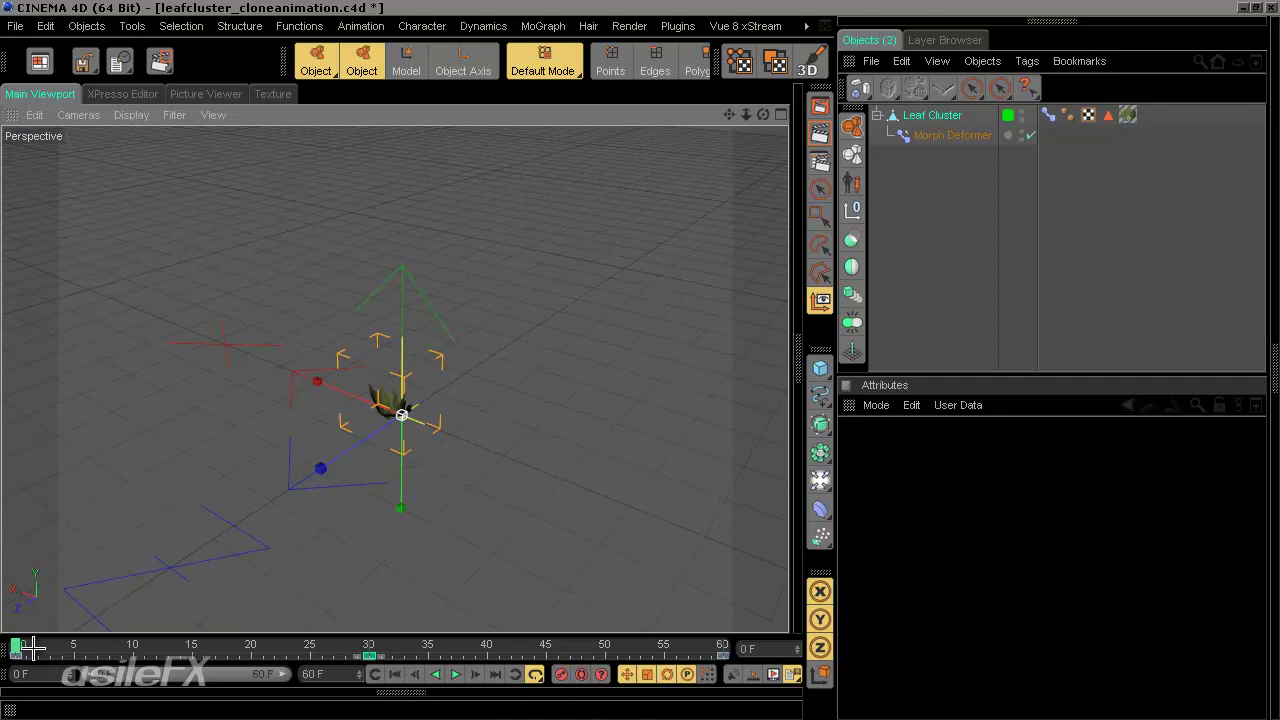
pyautogui.moveTo(20, 645)
pyautogui.mouseDown()
pyautogui.moveTo(175, 628)
pyautogui.moveTo(737, 620)
pyautogui.moveTo(486, 643)
pyautogui.moveTo(16, 645)
pyautogui.mouseUp()
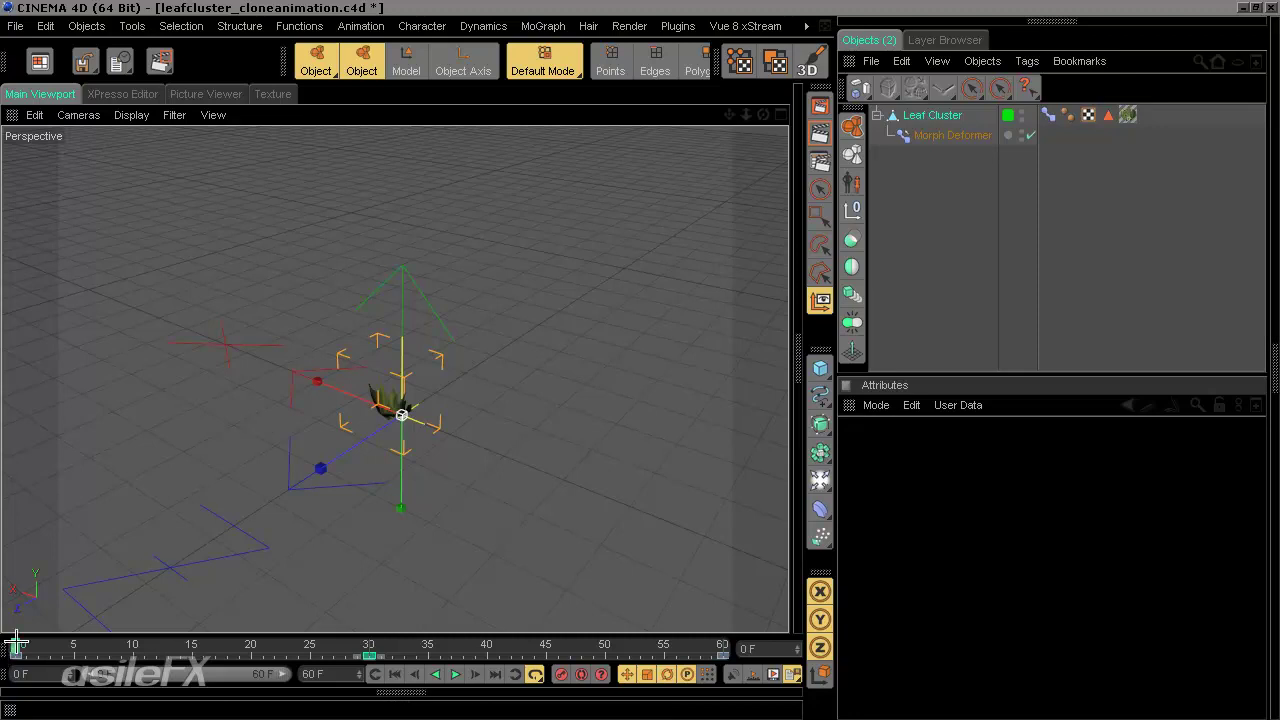
pyautogui.moveTo(121, 645); pyautogui.dragTo(100, 587)
pyautogui.keyDown('alt'); pyautogui.moveTo(645, 331); pyautogui.dragTo(466, 471); pyautogui.keyUp('alt')
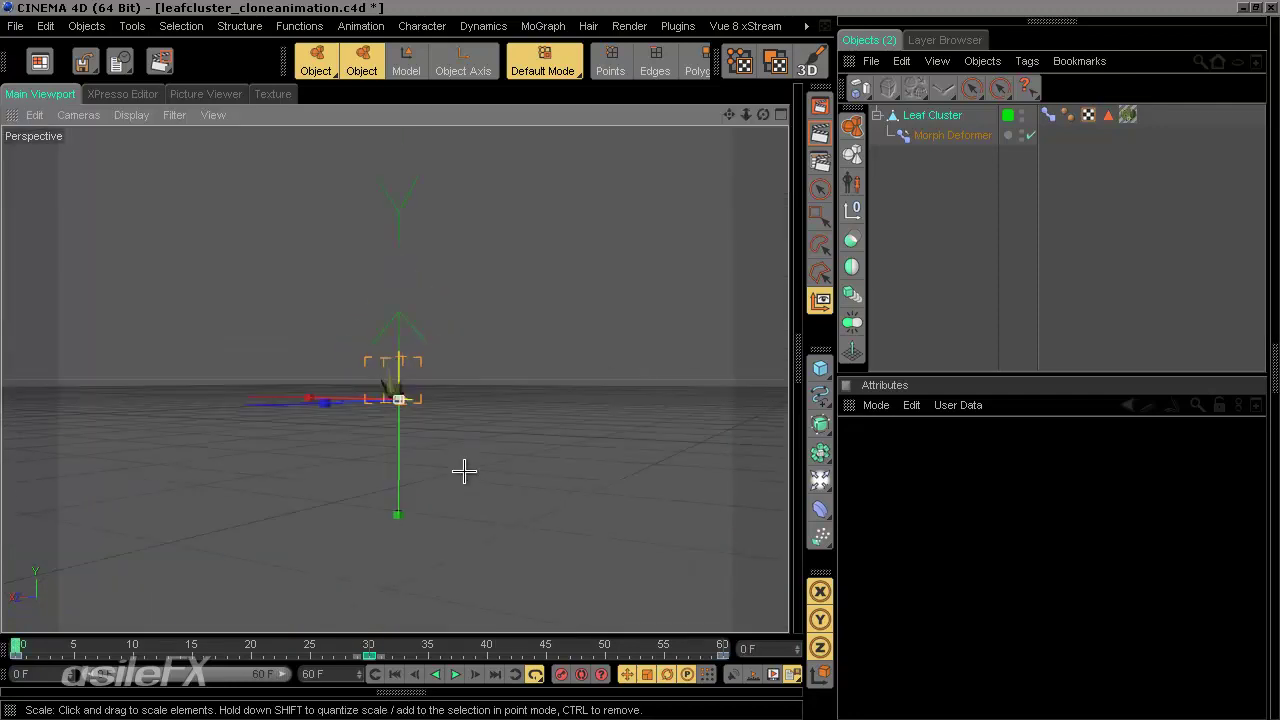
pyautogui.keyDown('alt'); pyautogui.moveTo(640, 364); pyautogui.dragTo(600, 420); pyautogui.keyUp('alt')
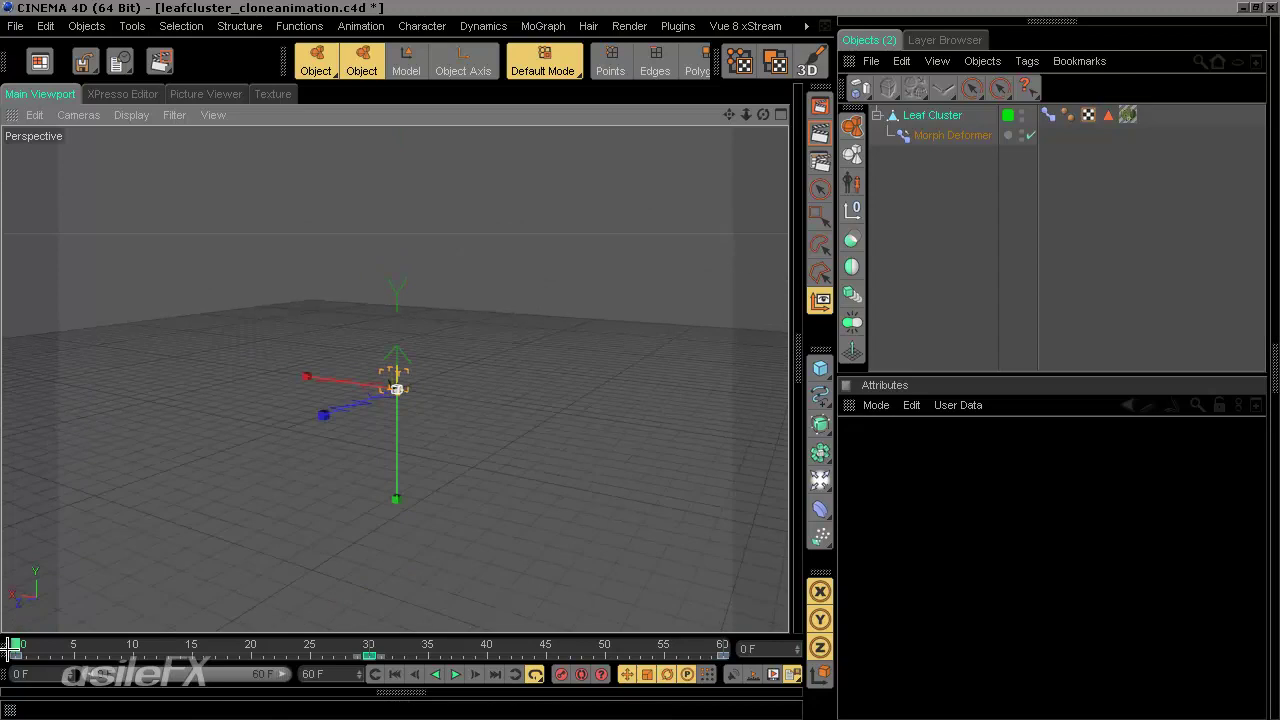
pyautogui.moveTo(22, 648); pyautogui.dragTo(50, 630)
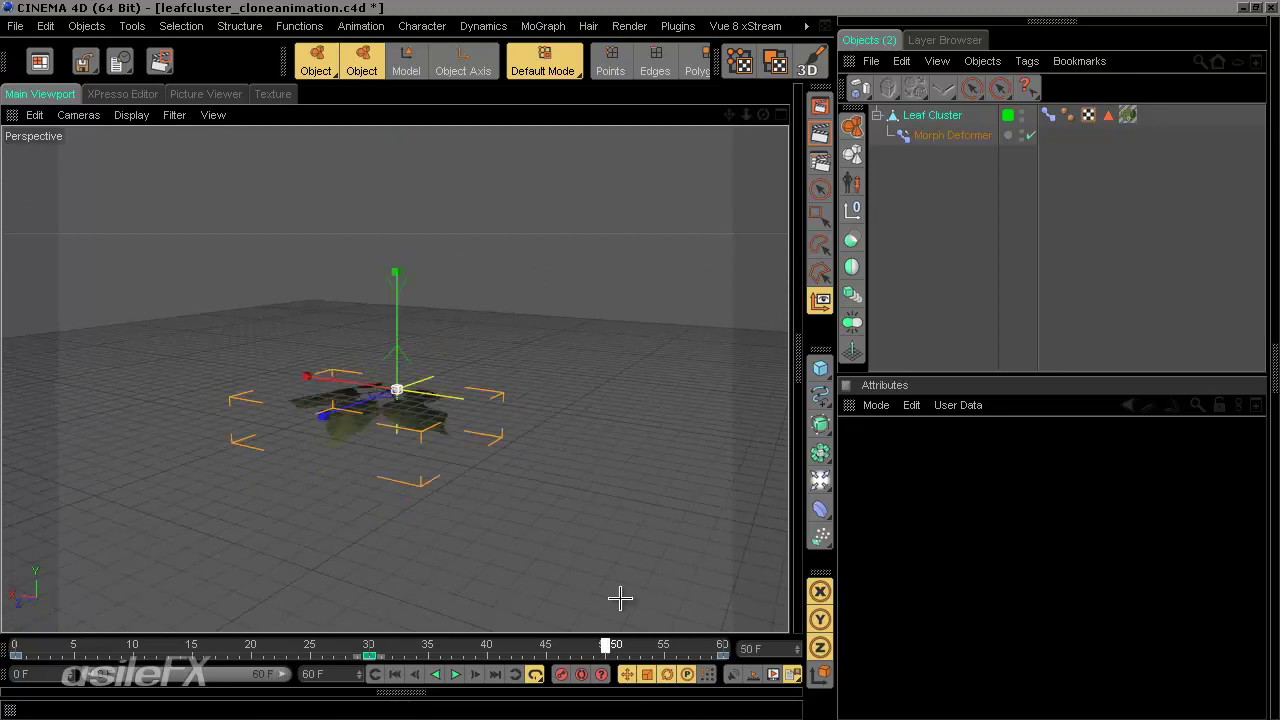
# - At frame 30, stretch the Leaf Cluster taller along its Y axis and record a keyframe
pyautogui.keyDown('alt'); pyautogui.moveTo(165, 619); pyautogui.dragTo(636, 359); pyautogui.keyUp('alt')
pyautogui.keyDown('alt'); pyautogui.moveTo(516, 432); pyautogui.dragTo(592, 561); pyautogui.keyUp('alt')
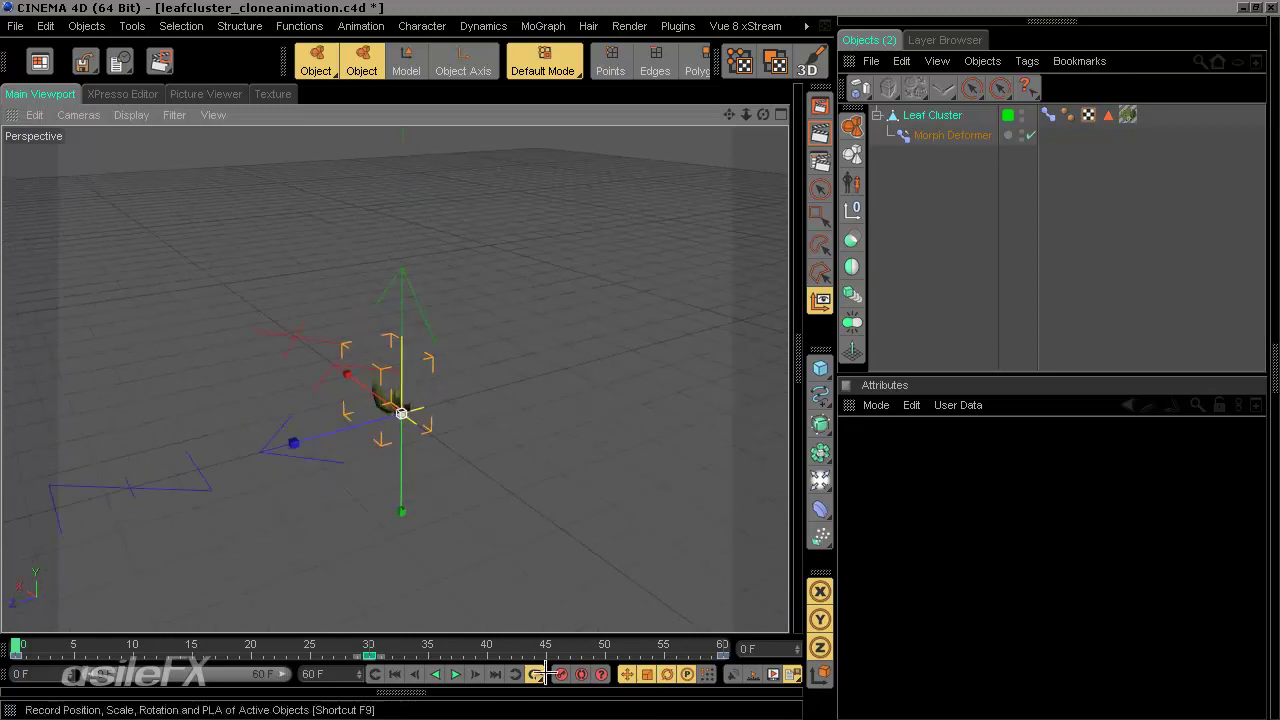
pyautogui.click(516, 676)
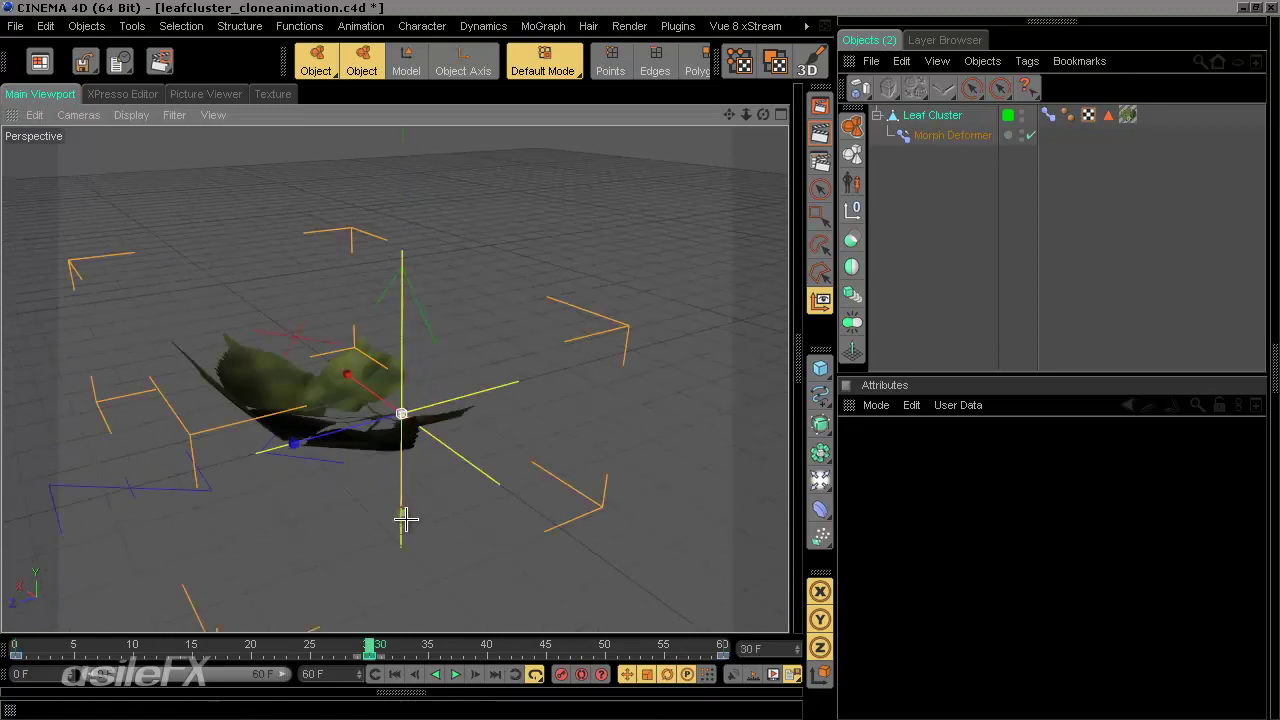
pyautogui.moveTo(640, 356); pyautogui.dragTo(400, 505)
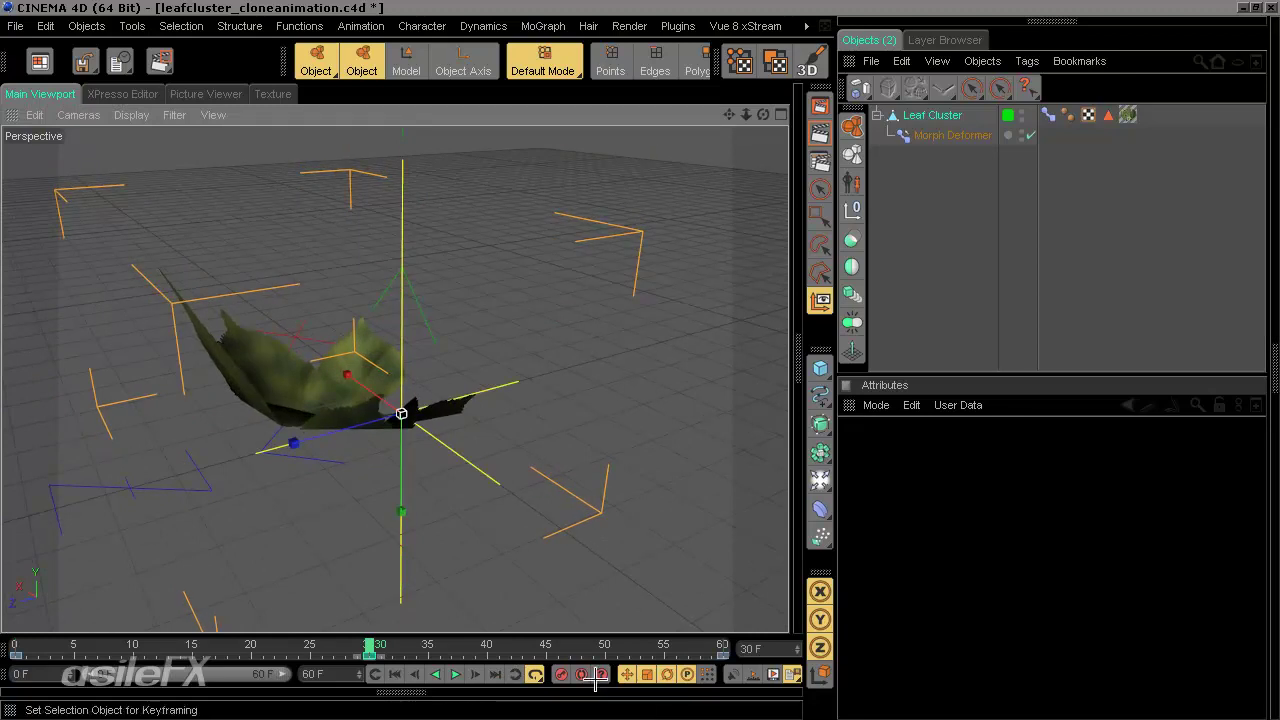
pyautogui.click(560, 680)
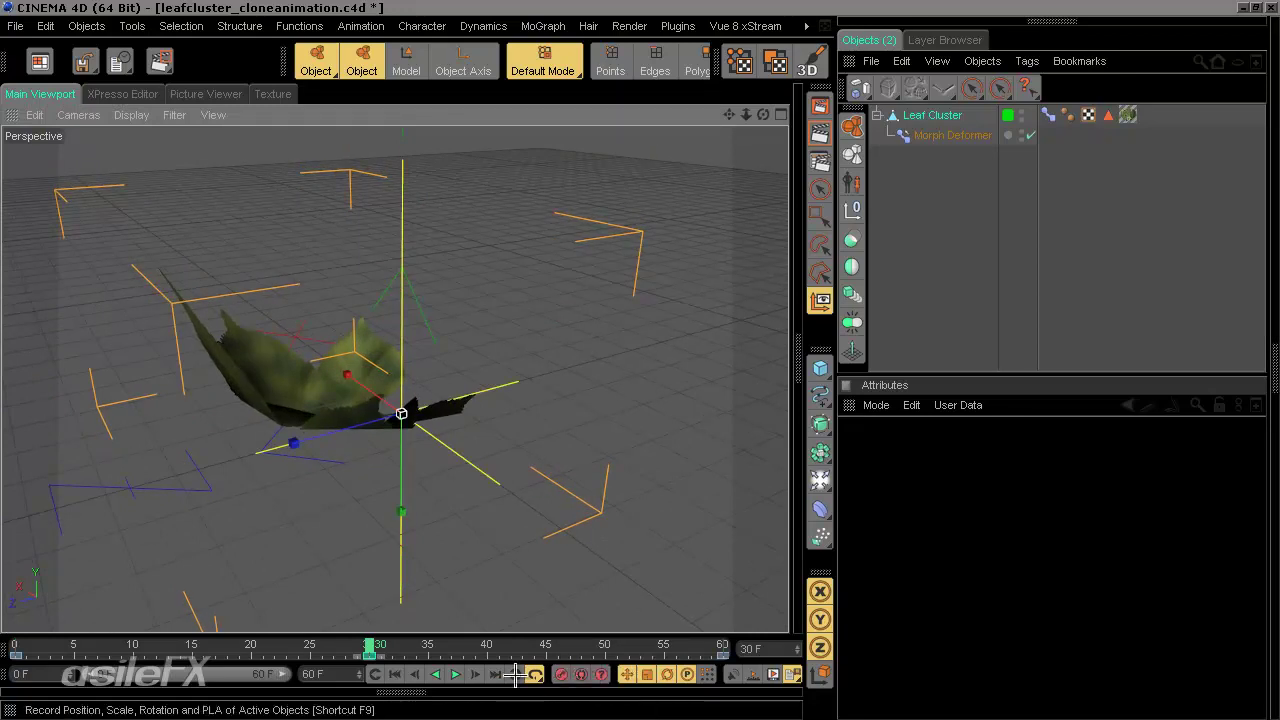
# - Scrub and play the leaf animation to review the new scaling, and return to frame 0
pyautogui.moveTo(370, 646); pyautogui.dragTo(14, 600)
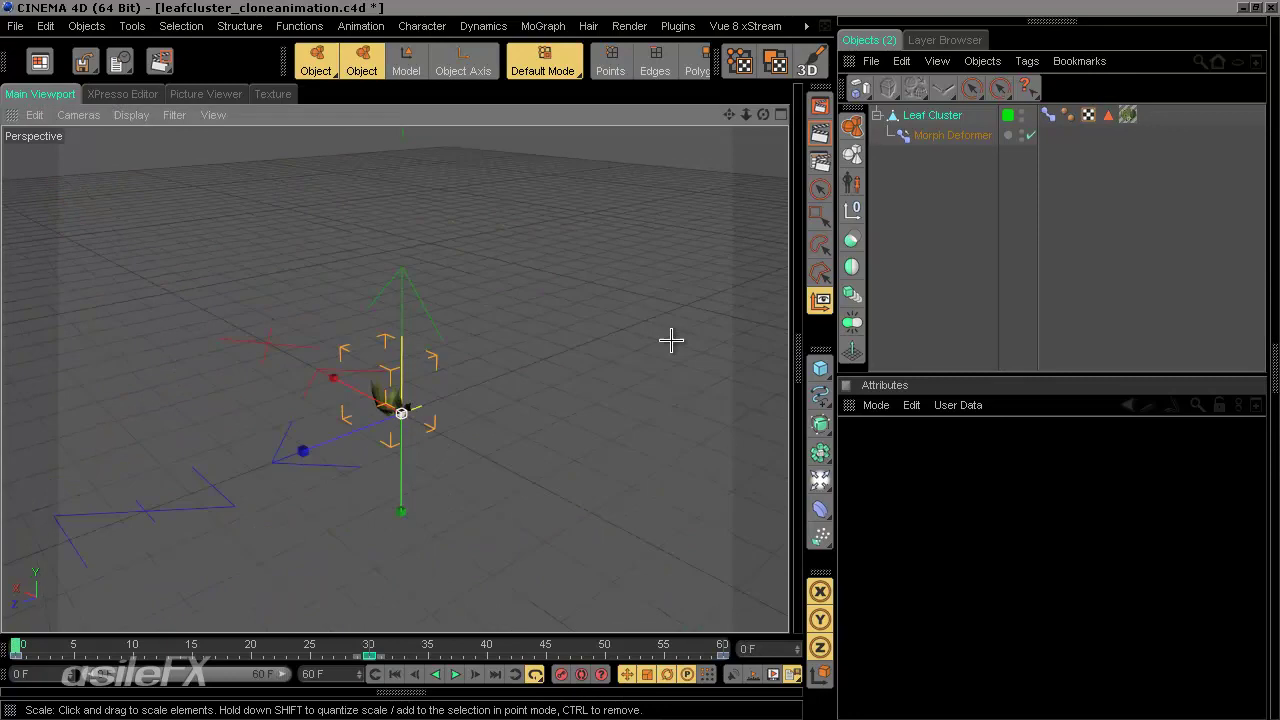
pyautogui.keyDown('alt'); pyautogui.moveTo(671, 341); pyautogui.dragTo(517, 383); pyautogui.keyUp('alt')
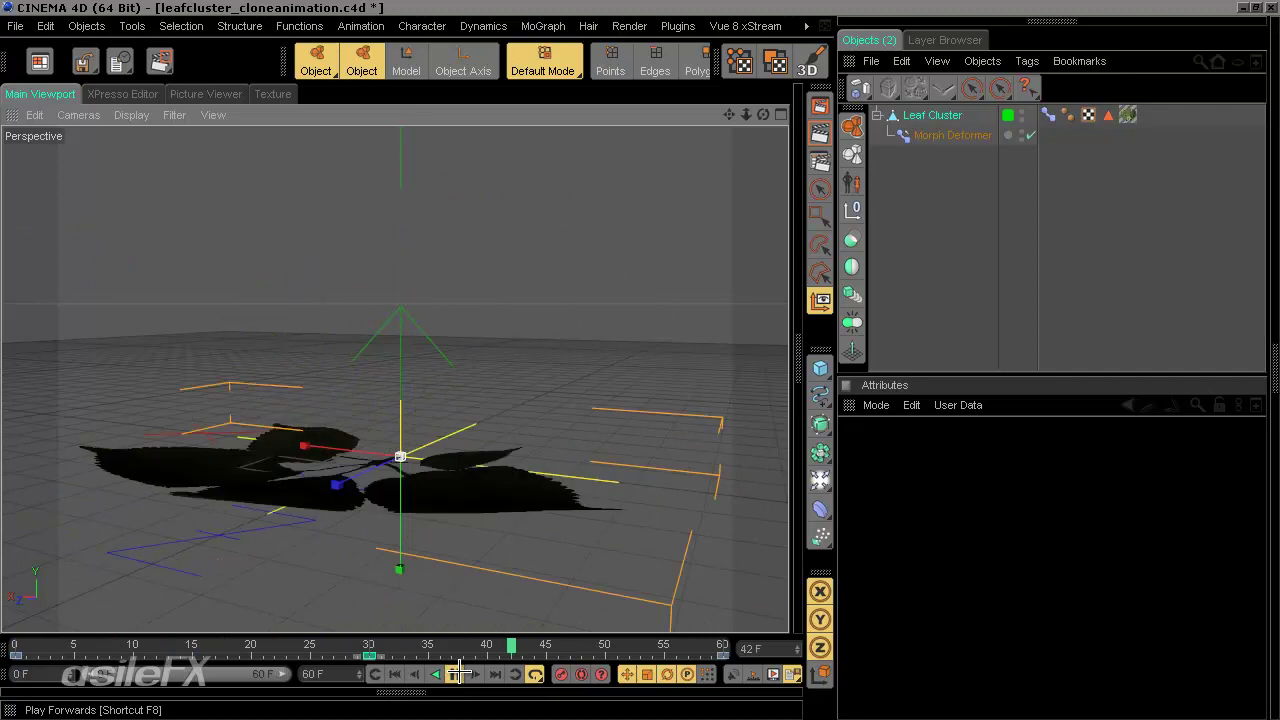
pyautogui.click(402, 673)
pyautogui.scroll(10, 586, 446)
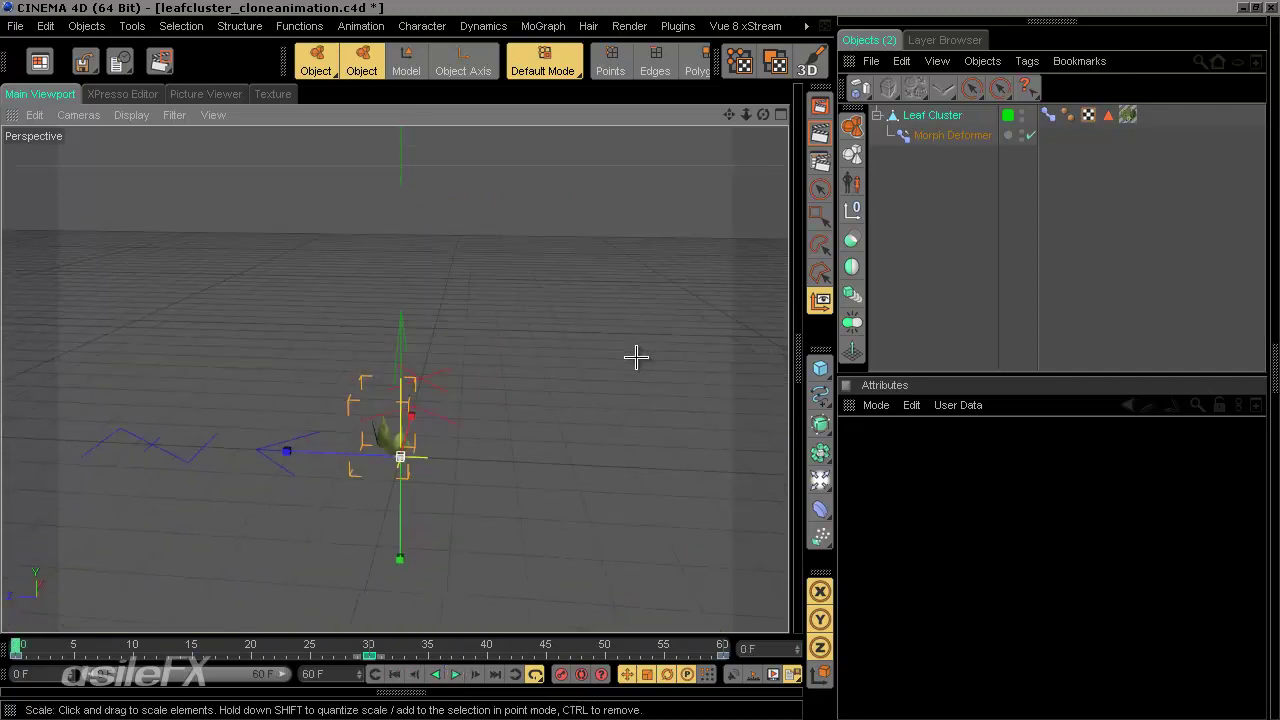
# - Set the Leaf Cluster's morph tag to Edit mode and select the Morph Target for editing
pyautogui.keyDown('alt'); pyautogui.moveTo(564, 491); pyautogui.dragTo(612, 285, button='middle'); pyautogui.keyUp('alt')
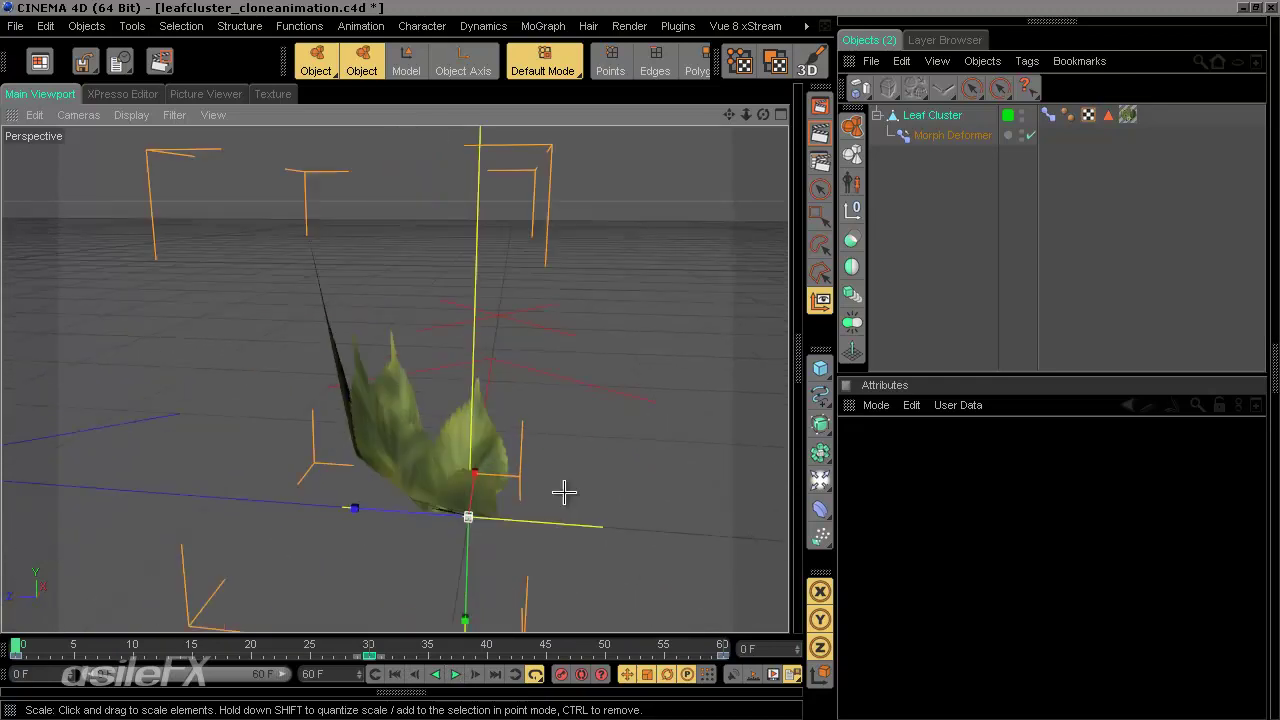
pyautogui.keyDown('alt'); pyautogui.moveTo(564, 491); pyautogui.dragTo(470, 508); pyautogui.keyUp('alt')
pyautogui.keyDown('alt'); pyautogui.moveTo(637, 360); pyautogui.dragTo(600, 440, button='middle'); pyautogui.keyUp('alt')
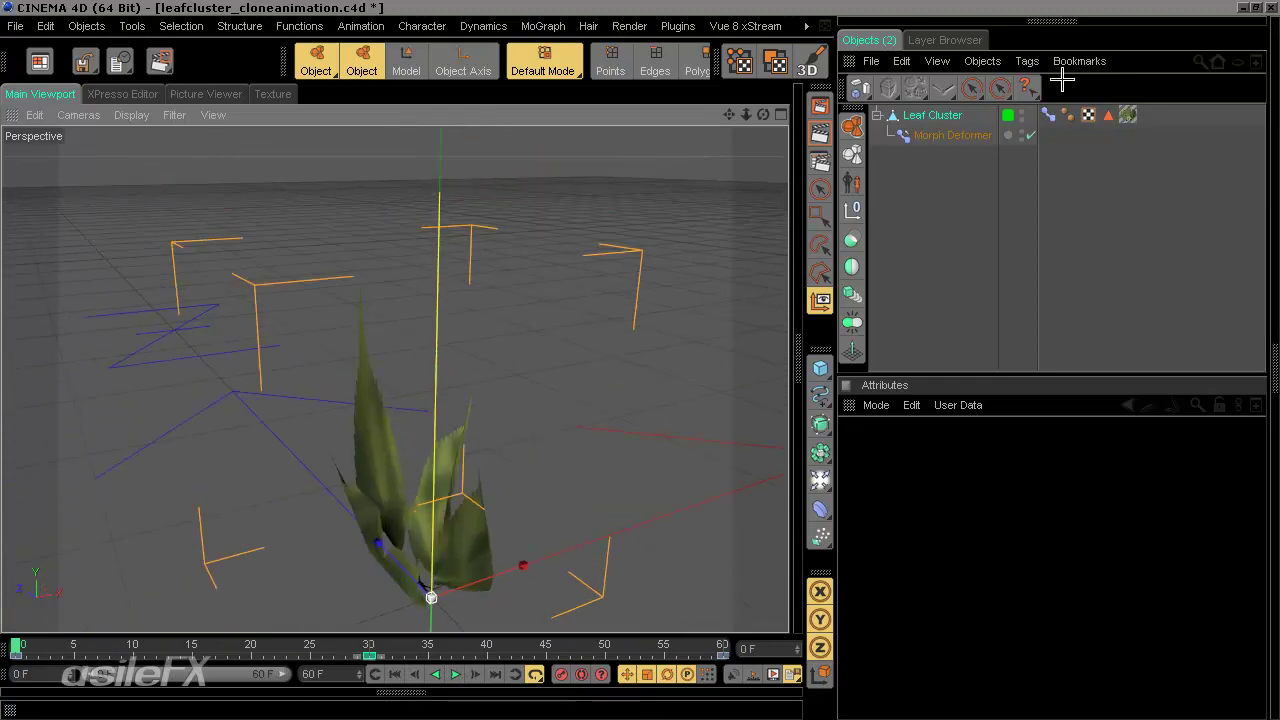
pyautogui.click(1047, 115)
pyautogui.click(890, 495)
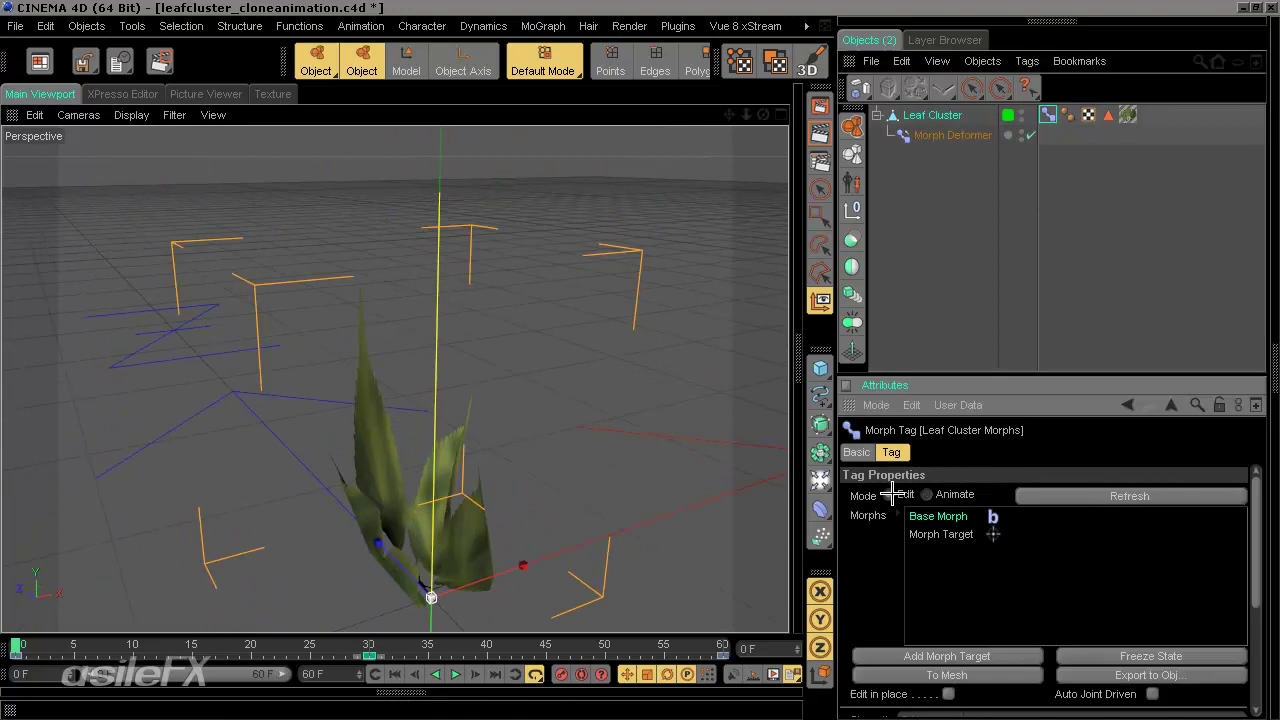
pyautogui.click(933, 535)
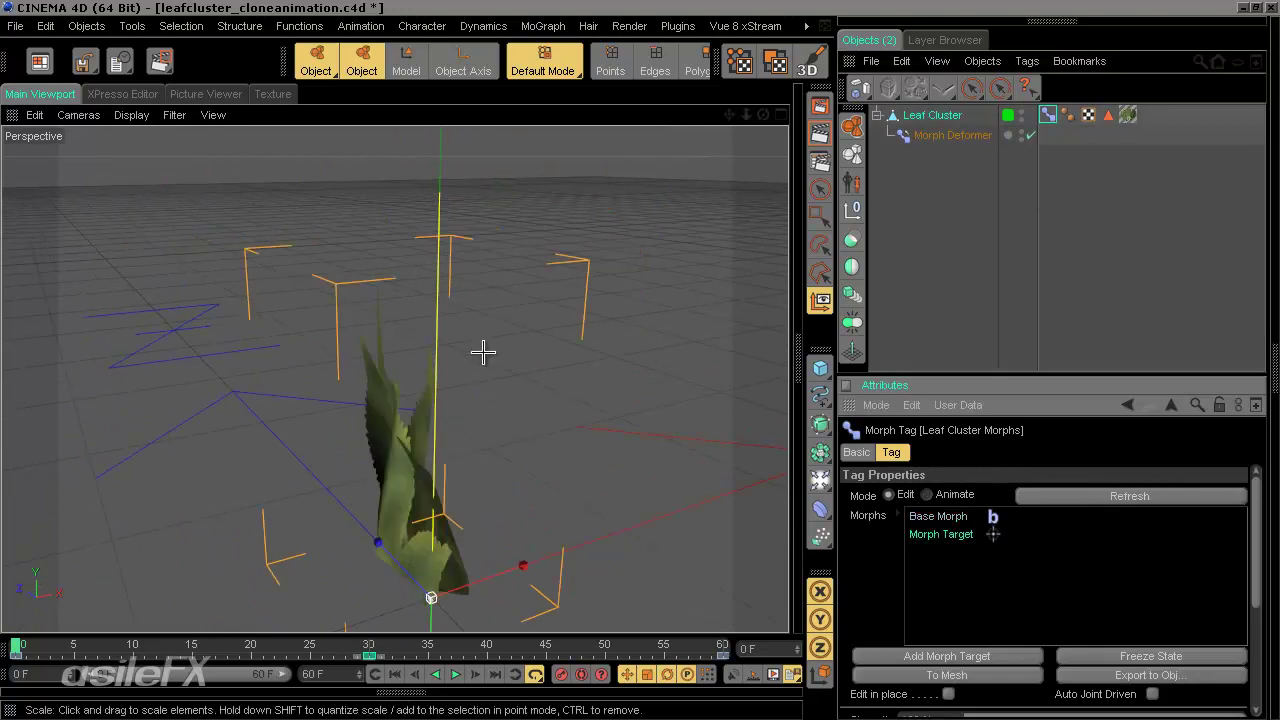
# - In point mode, select the upper points of the tallest leaf's mesh and move them inward toward the cluster's centre
pyautogui.keyDown('alt'); pyautogui.moveTo(514, 370); pyautogui.dragTo(640, 358); pyautogui.keyUp('alt')
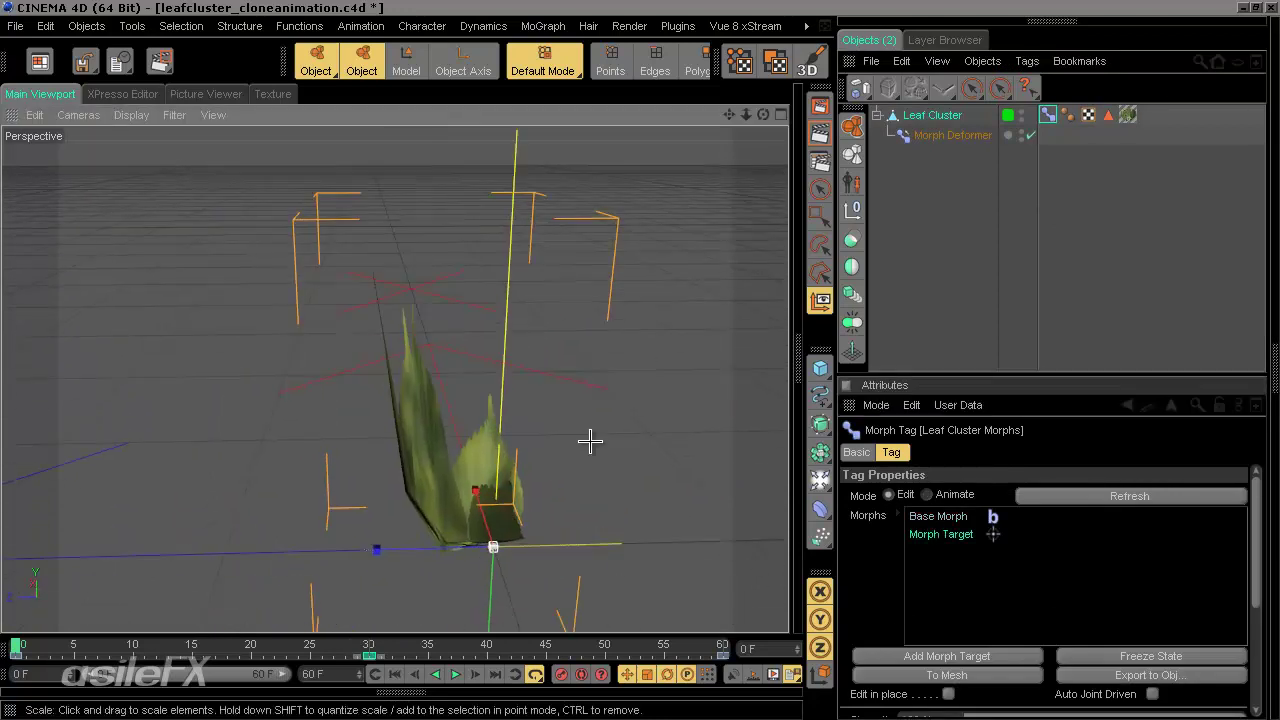
pyautogui.moveTo(67, 636); pyautogui.dragTo(5, 607)
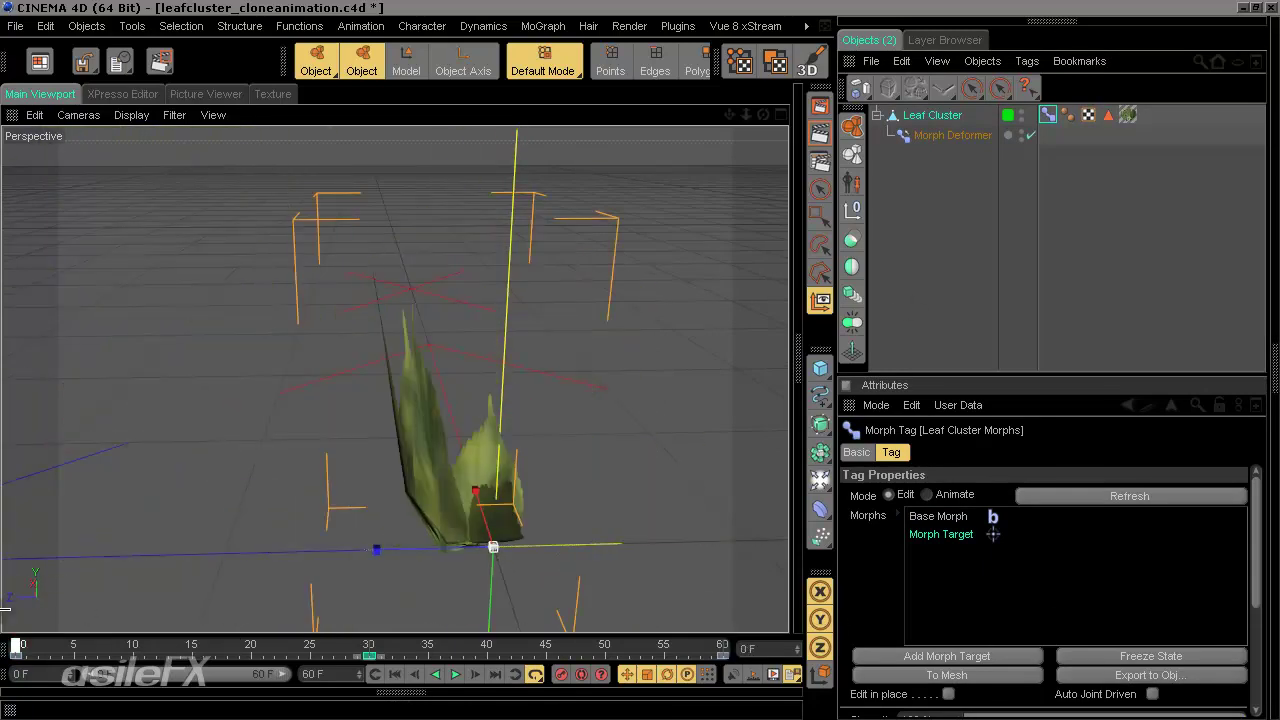
pyautogui.keyDown('alt'); pyautogui.moveTo(600, 360); pyautogui.dragTo(509, 436); pyautogui.keyUp('alt')
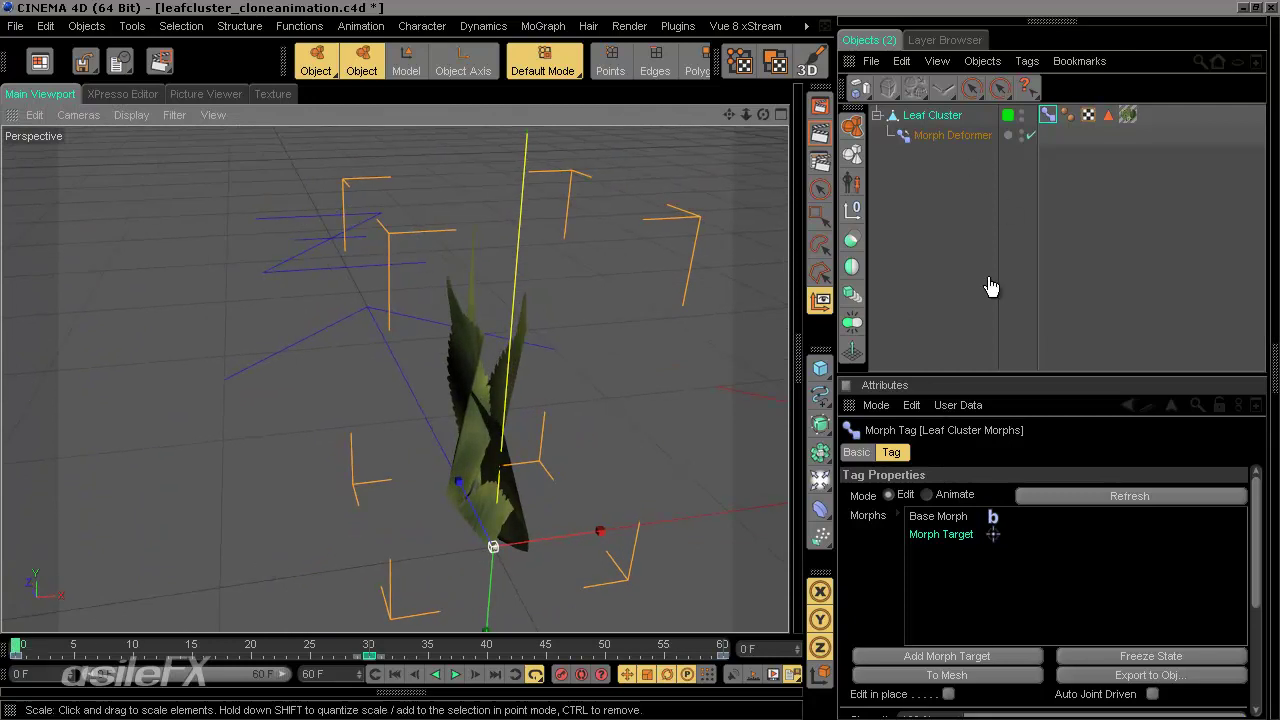
pyautogui.click(608, 63)
pyautogui.keyDown('alt'); pyautogui.moveTo(611, 243); pyautogui.dragTo(469, 253); pyautogui.keyUp('alt')
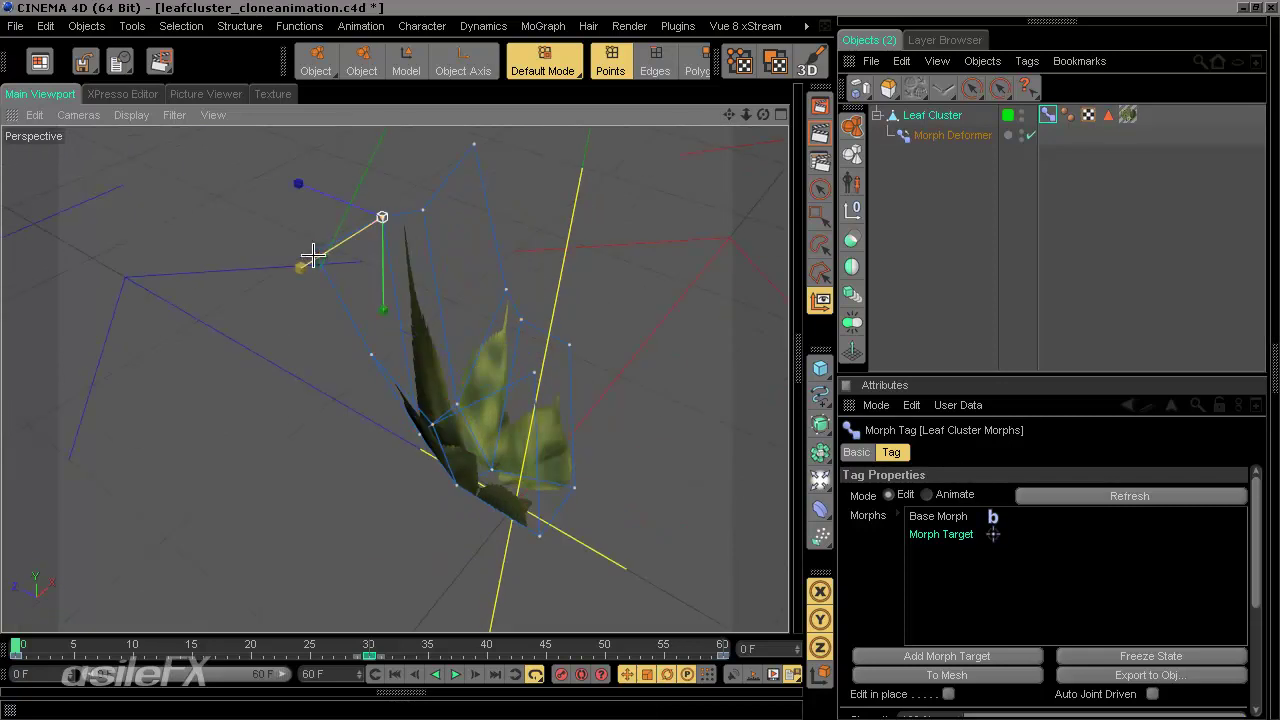
pyautogui.keyDown('alt'); pyautogui.moveTo(309, 257); pyautogui.dragTo(380, 351); pyautogui.keyUp('alt')
pyautogui.click(820, 188)
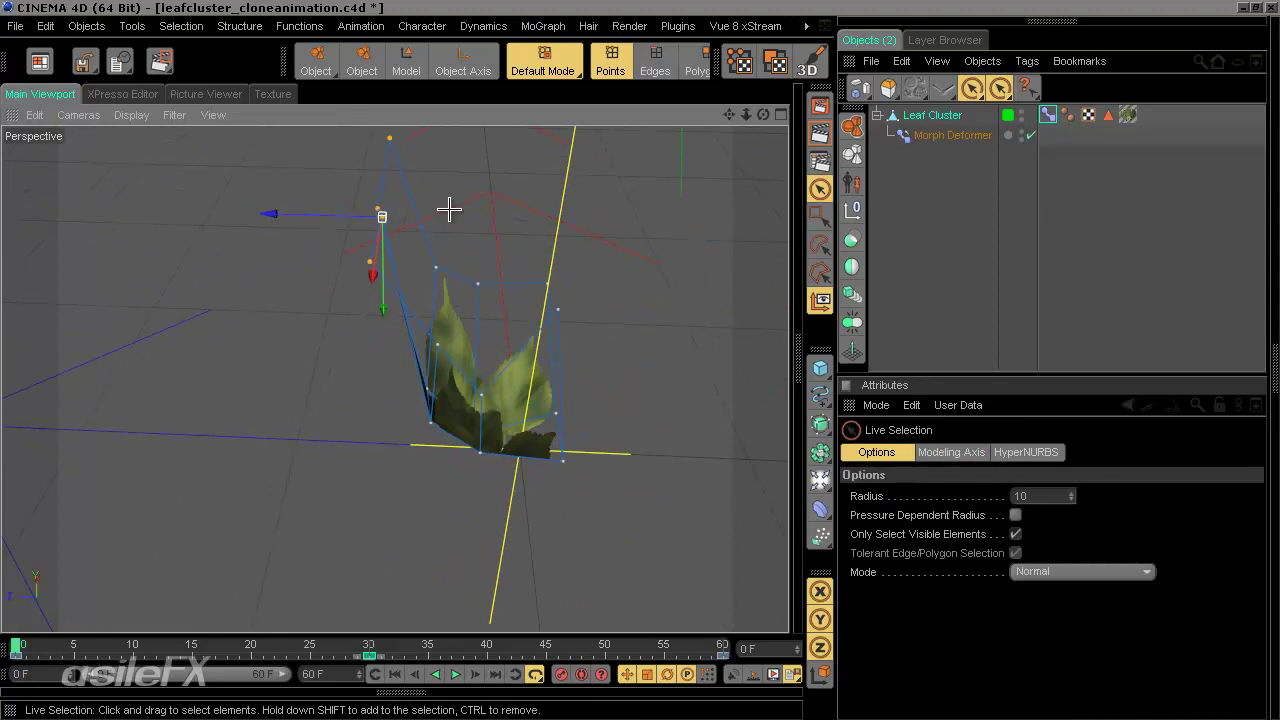
pyautogui.press('e')
pyautogui.moveTo(334, 202); pyautogui.dragTo(441, 206)
pyautogui.keyDown('alt'); pyautogui.moveTo(541, 294); pyautogui.dragTo(637, 360); pyautogui.keyUp('alt')
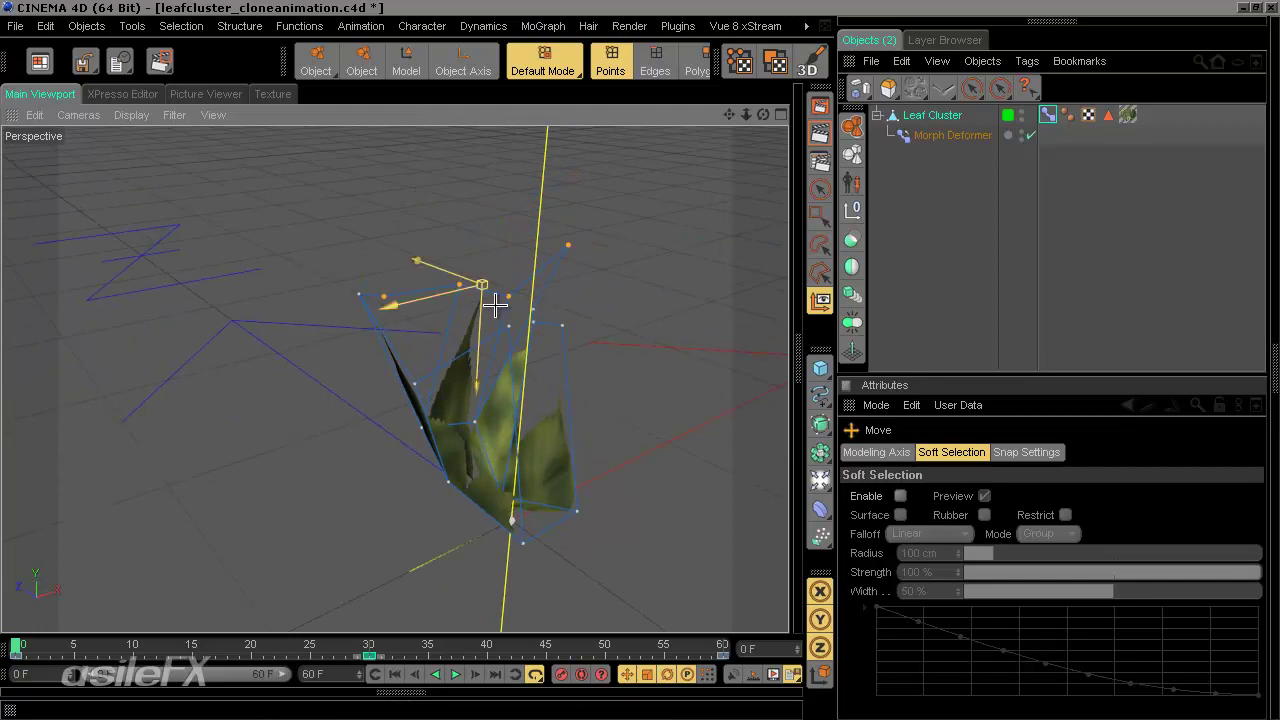
# - Scale the selected leaf tip points closer together, and move the outlying upper points individually toward the other leaves
pyautogui.press('t')
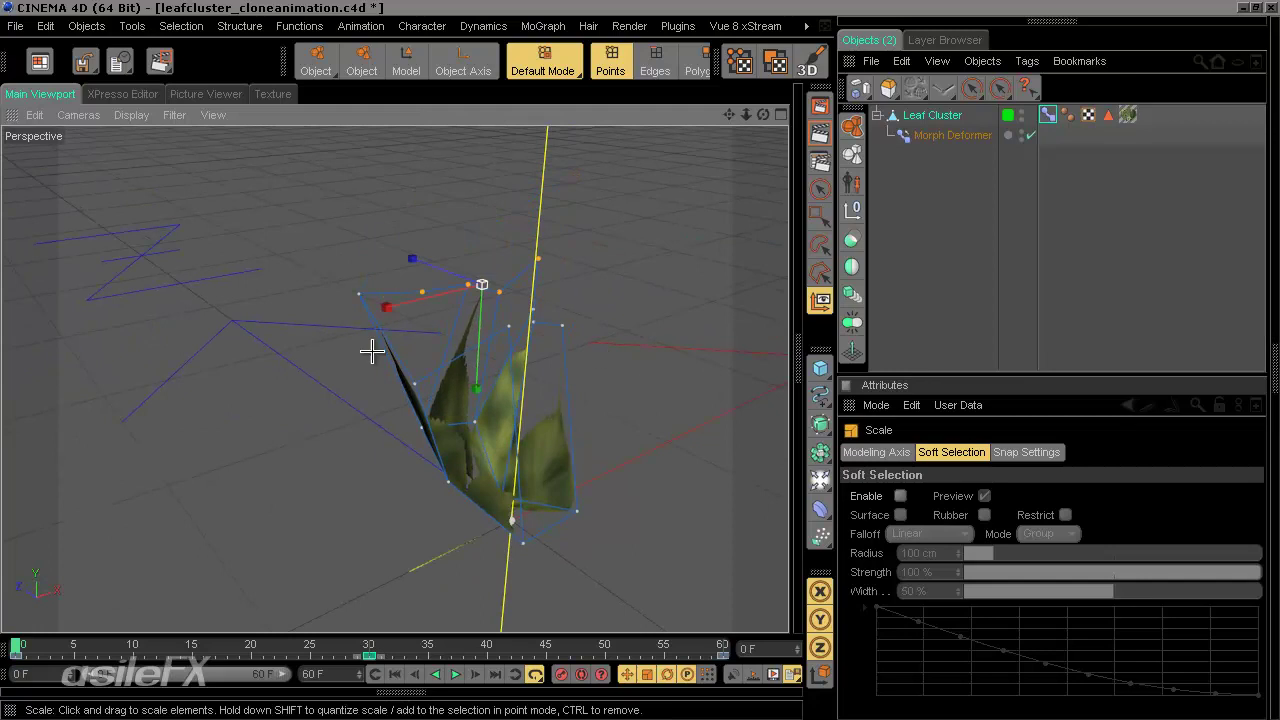
pyautogui.click(357, 292)
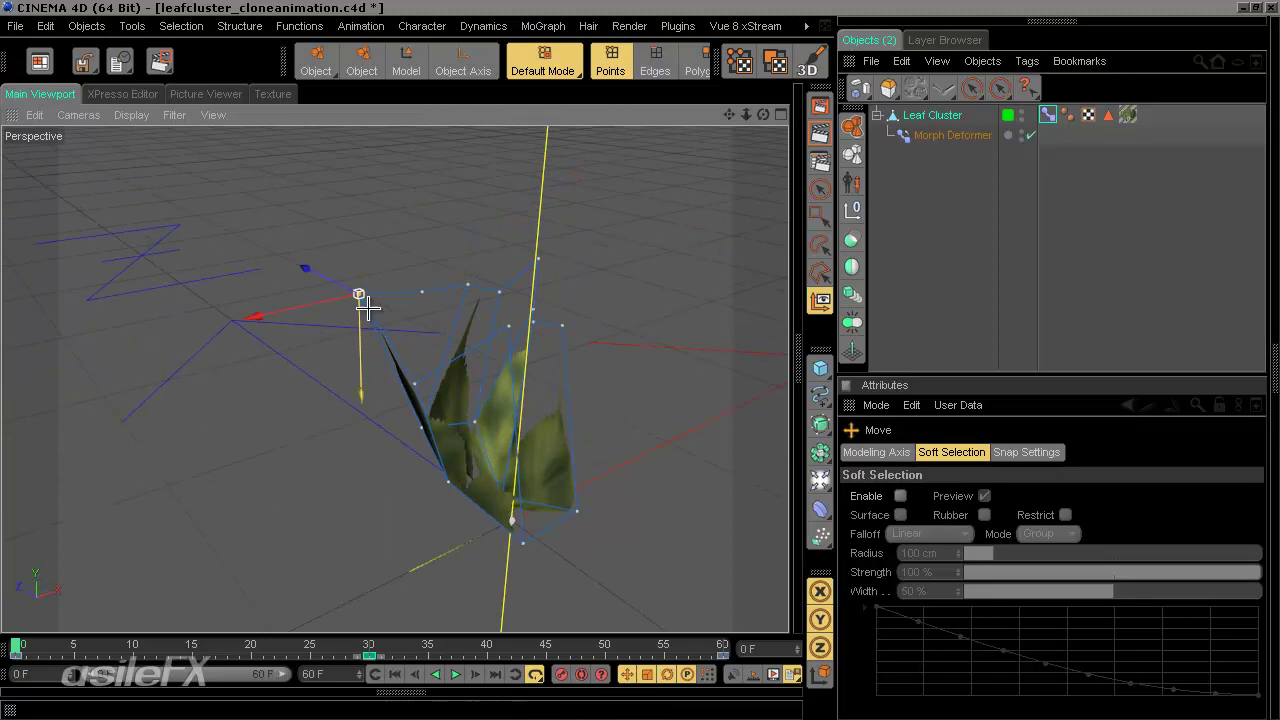
pyautogui.moveTo(642, 360)
pyautogui.mouseDown()
pyautogui.moveTo(357, 314)
pyautogui.moveTo(648, 360)
pyautogui.moveTo(563, 360)
pyautogui.moveTo(639, 360)
pyautogui.mouseUp()
pyautogui.moveTo(323, 334); pyautogui.dragTo(640, 358)
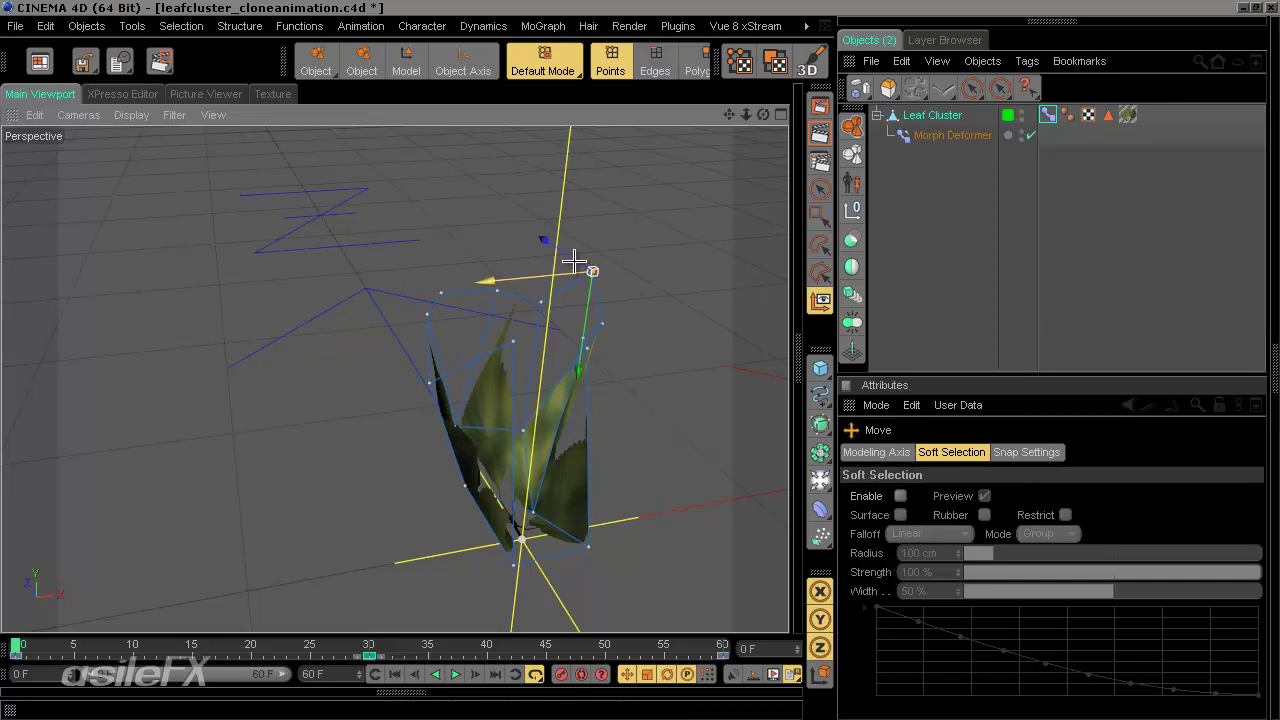
pyautogui.moveTo(574, 263); pyautogui.dragTo(640, 361)
pyautogui.moveTo(566, 282); pyautogui.dragTo(637, 362)
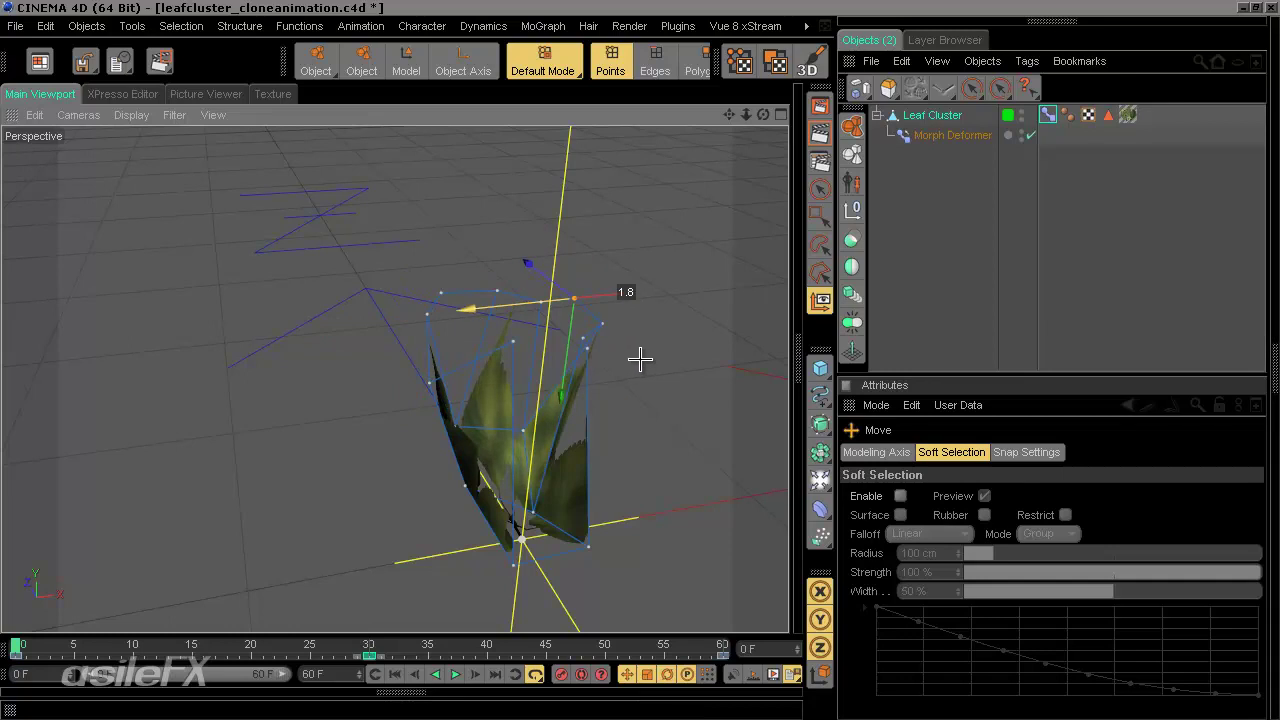
pyautogui.click(1095, 235)
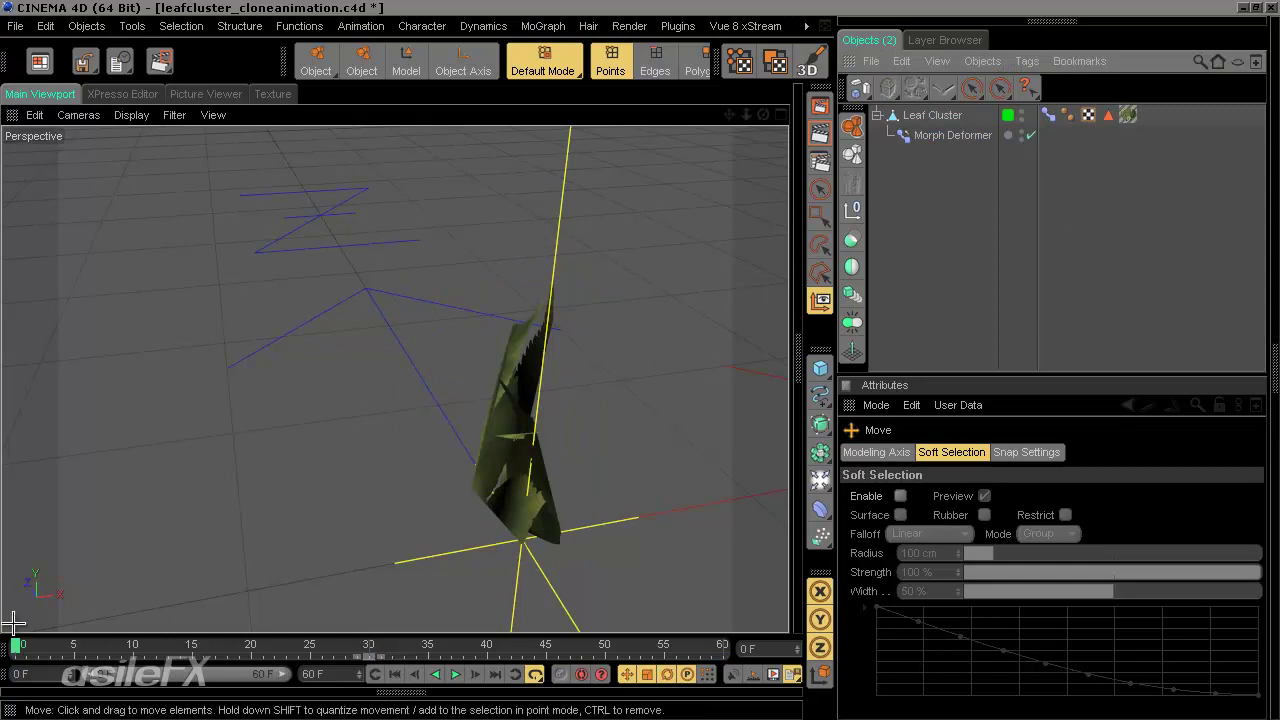
pyautogui.click(852, 207)
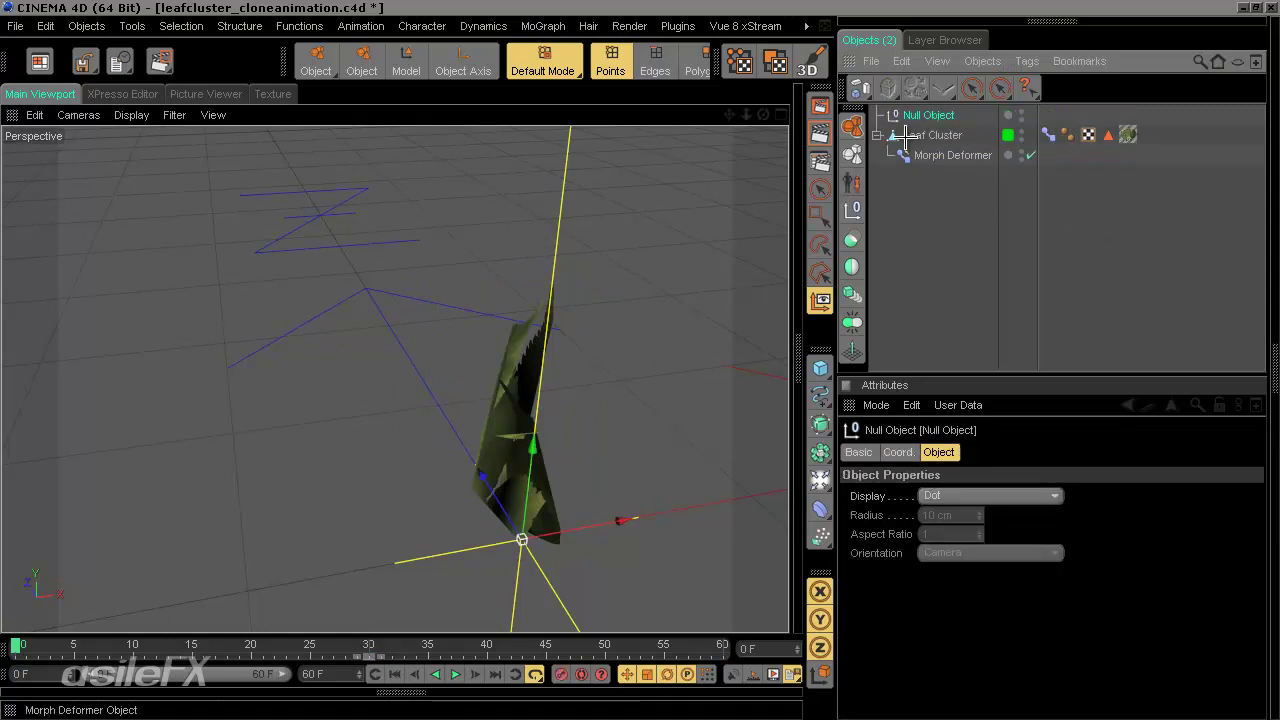
pyautogui.press('Delete')
# - Scrub and play the animation to check how the reshaped leaves unfold
pyautogui.moveTo(16, 645); pyautogui.dragTo(14, 598)
pyautogui.scroll(-4, 385, 343)
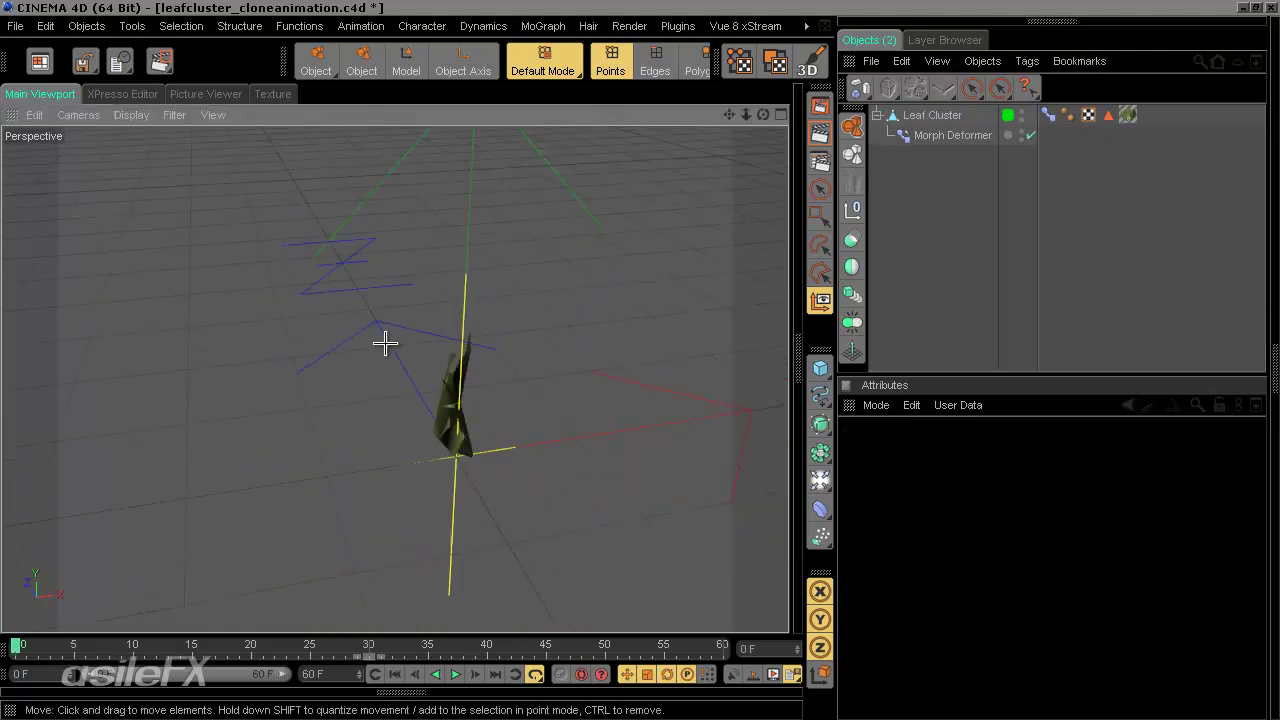
pyautogui.keyDown('alt'); pyautogui.moveTo(385, 343); pyautogui.dragTo(449, 560); pyautogui.keyUp('alt')
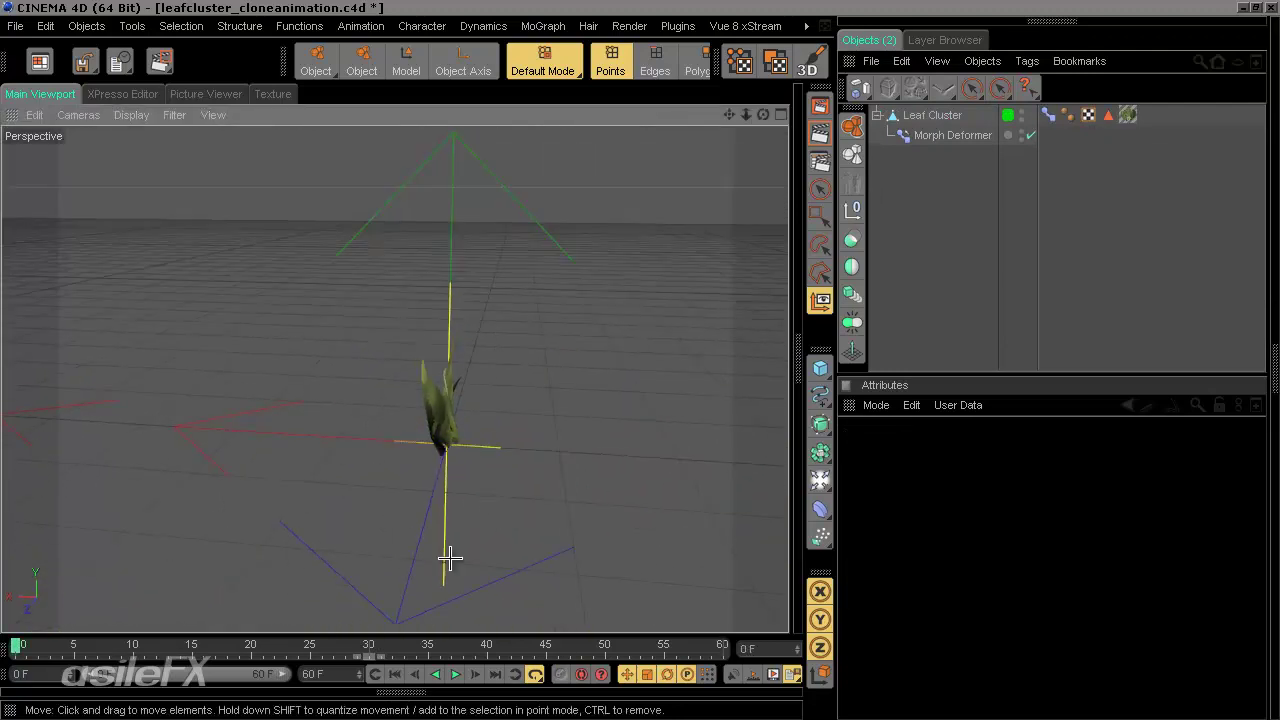
pyautogui.click(457, 674)
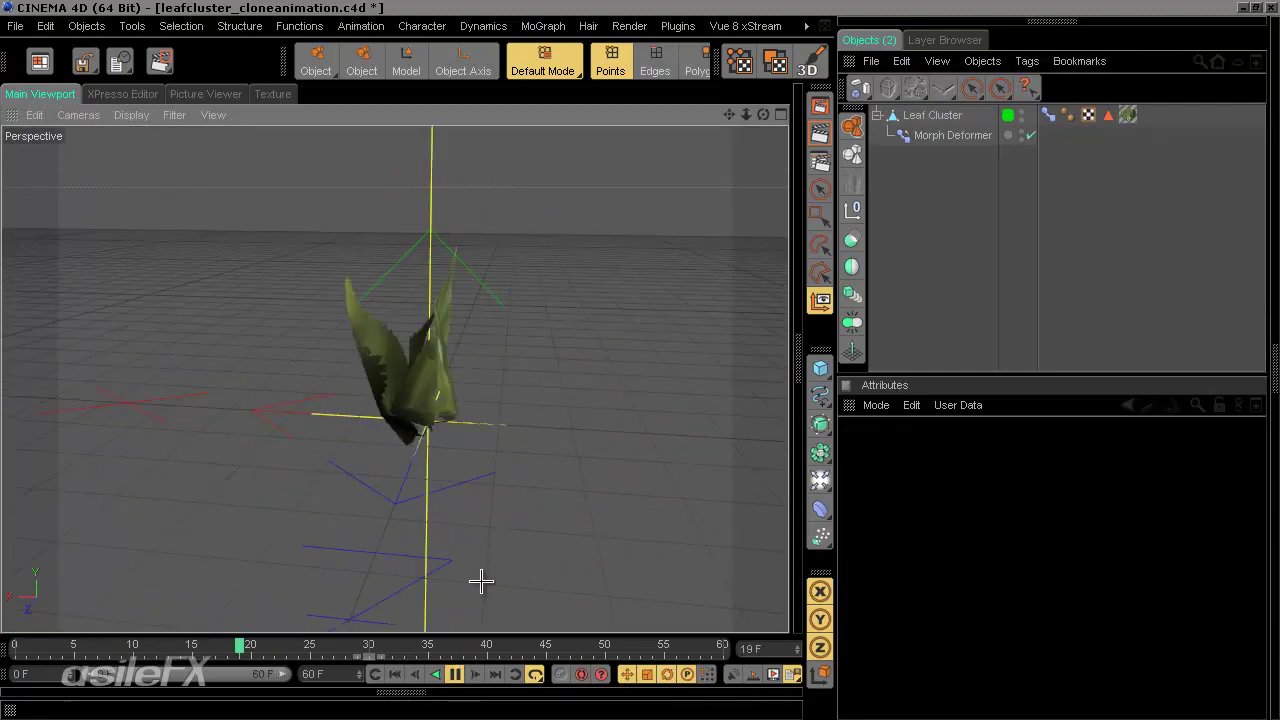
pyautogui.click(455, 674)
# - Set the Leaf Cluster's morph tag back to Animate mode and deselect the object
pyautogui.click(942, 113)
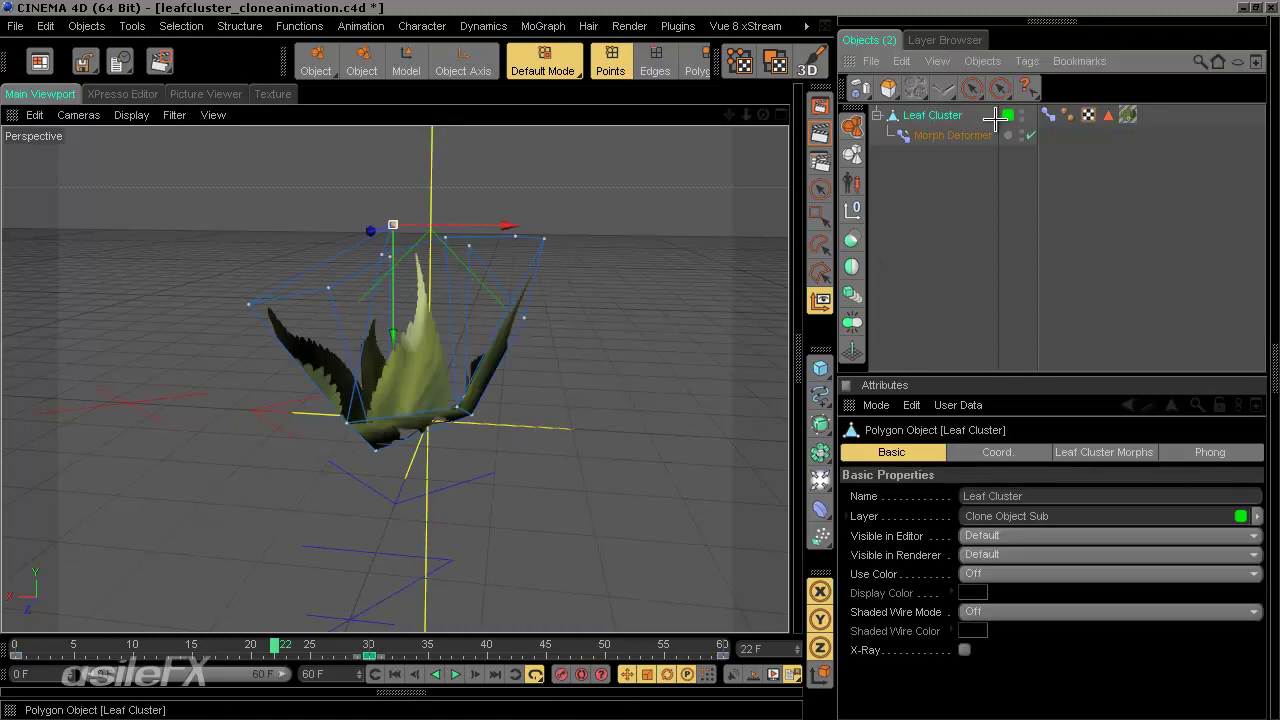
pyautogui.click(1047, 114)
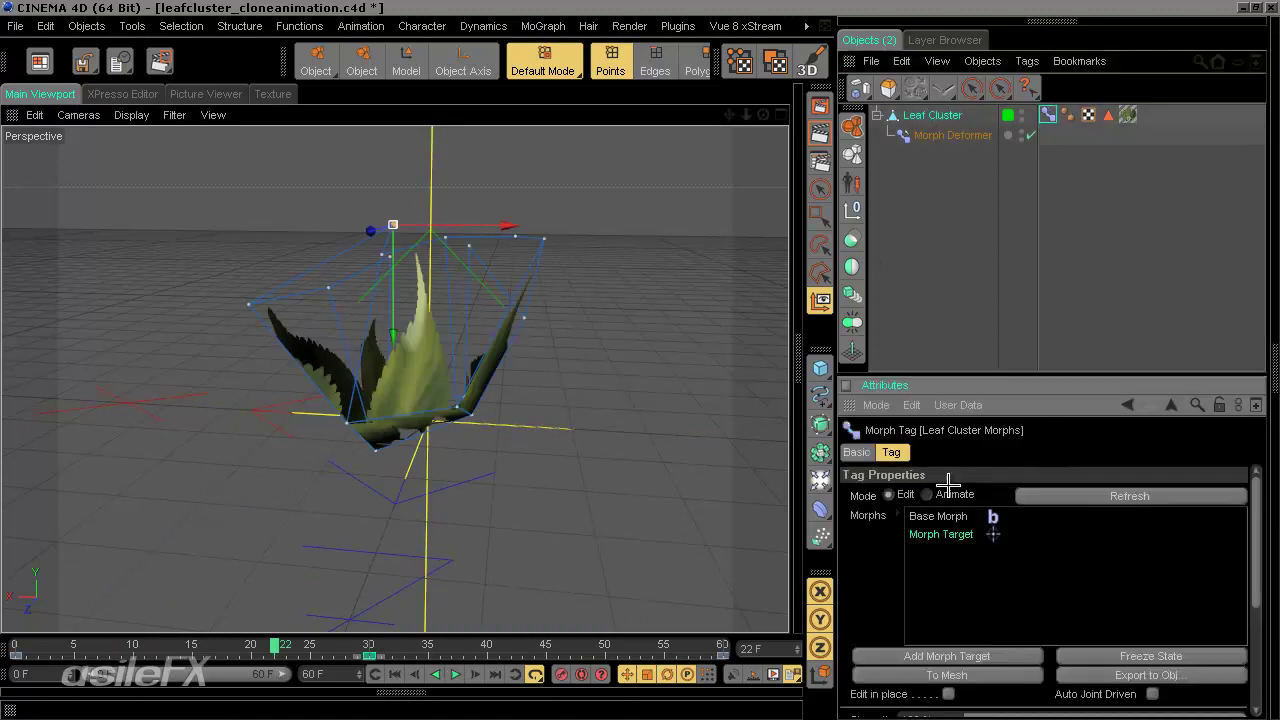
pyautogui.click(927, 494)
pyautogui.click(914, 329)
# - Play the unfolding animation from the start, view it from another angle, and return to frame 0
pyautogui.click(403, 676)
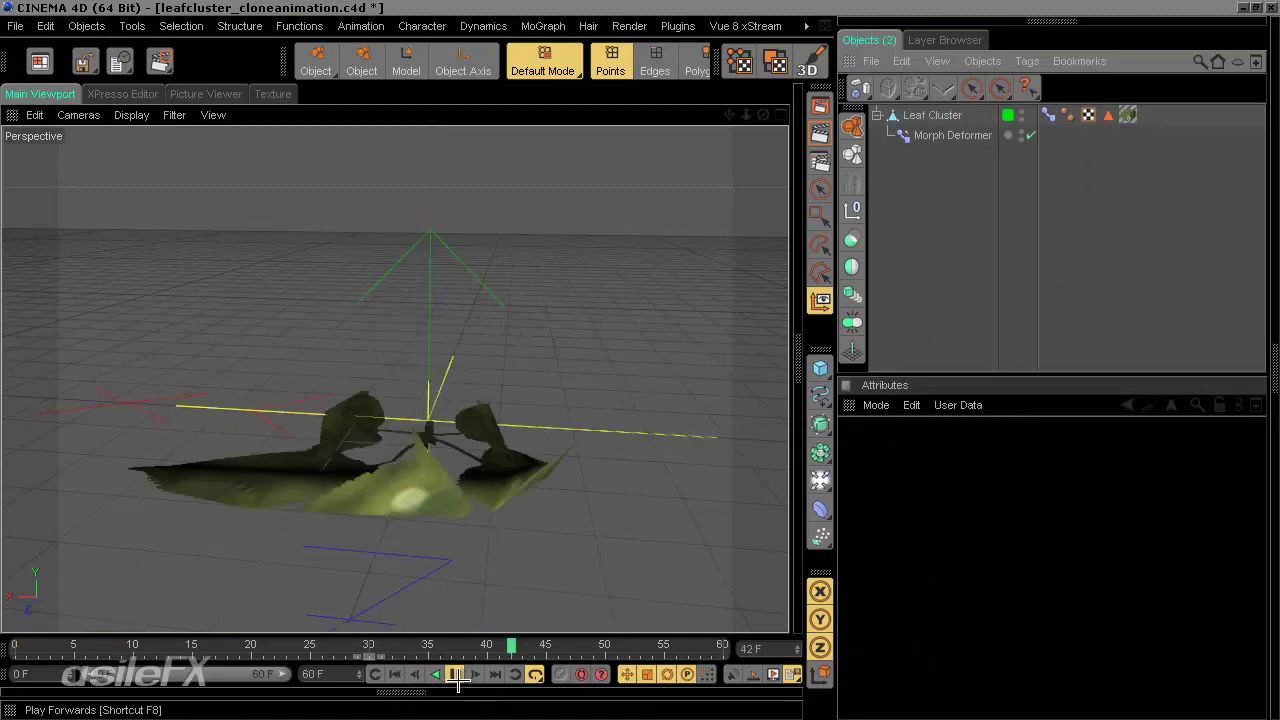
pyautogui.keyDown('alt'); pyautogui.moveTo(473, 485); pyautogui.dragTo(497, 467); pyautogui.keyUp('alt')
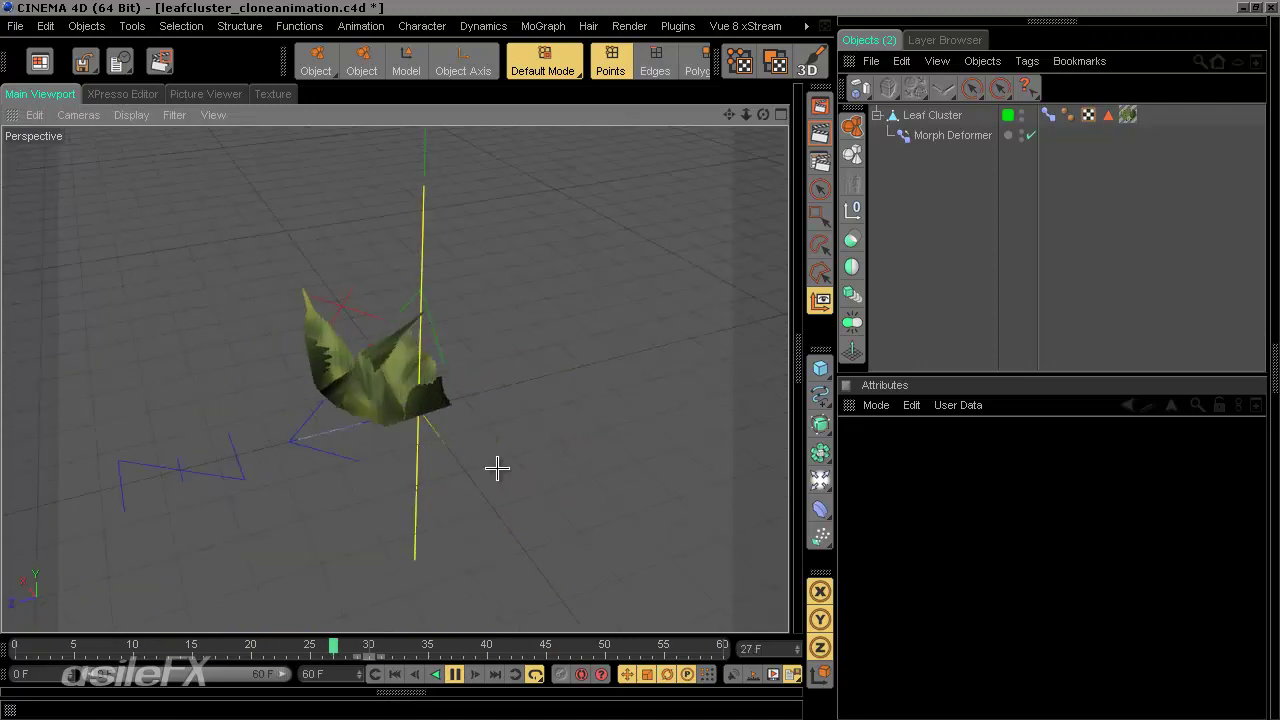
pyautogui.click(455, 674)
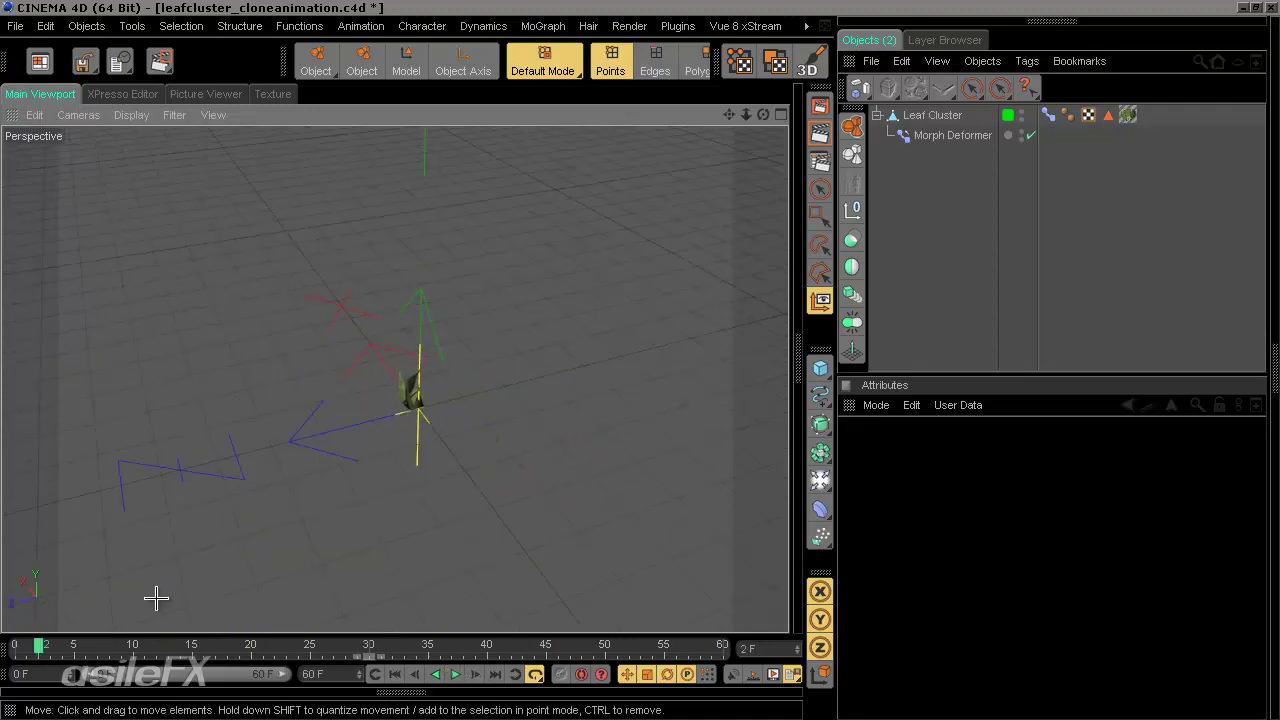
pyautogui.click(17, 645)
# - In the Morph Deformer's linked morph tag properties, set the Morph Target strength to 0% at frame 0 and scrub the animation
pyautogui.click(944, 138)
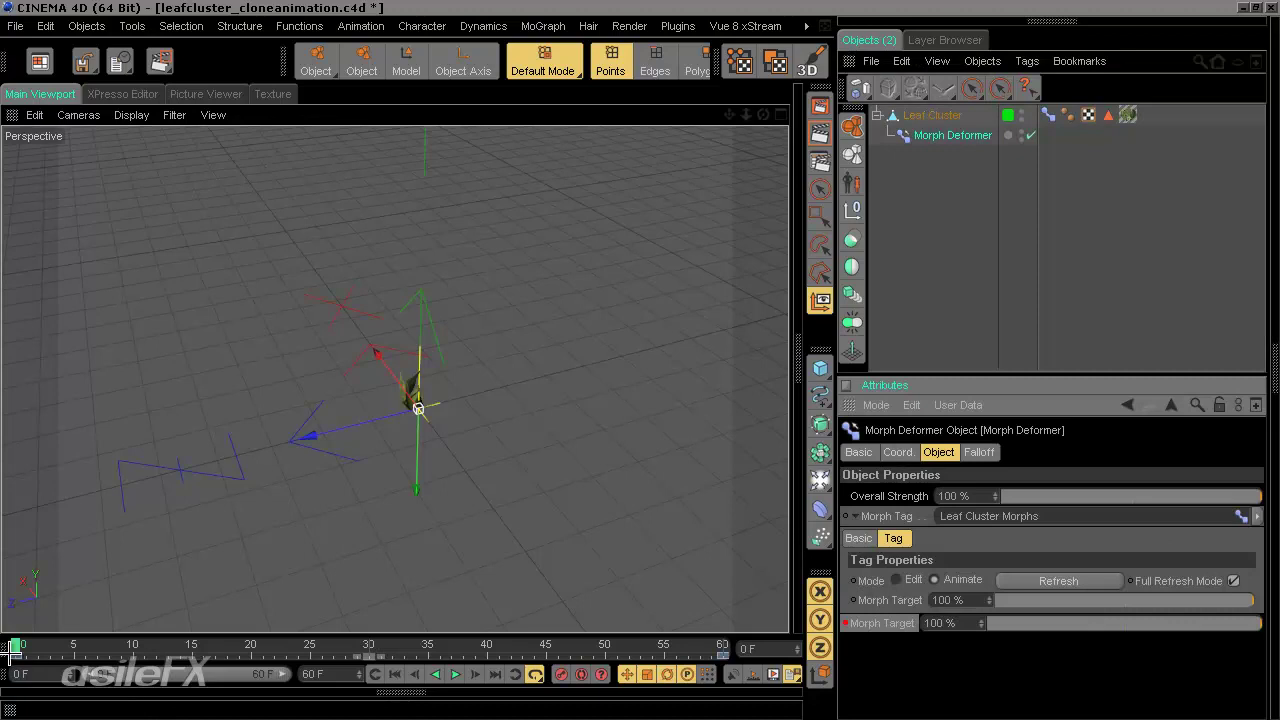
pyautogui.moveTo(12, 650); pyautogui.dragTo(4, 614)
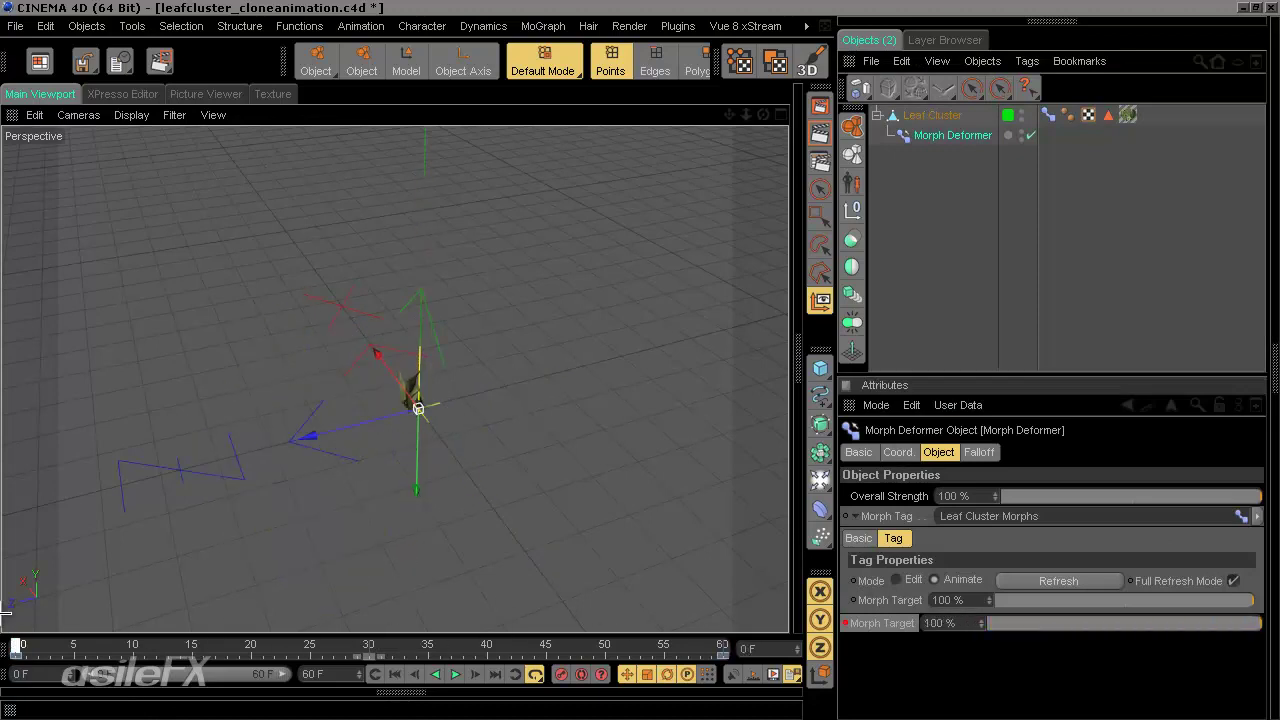
pyautogui.moveTo(1080, 600); pyautogui.dragTo(972, 601)
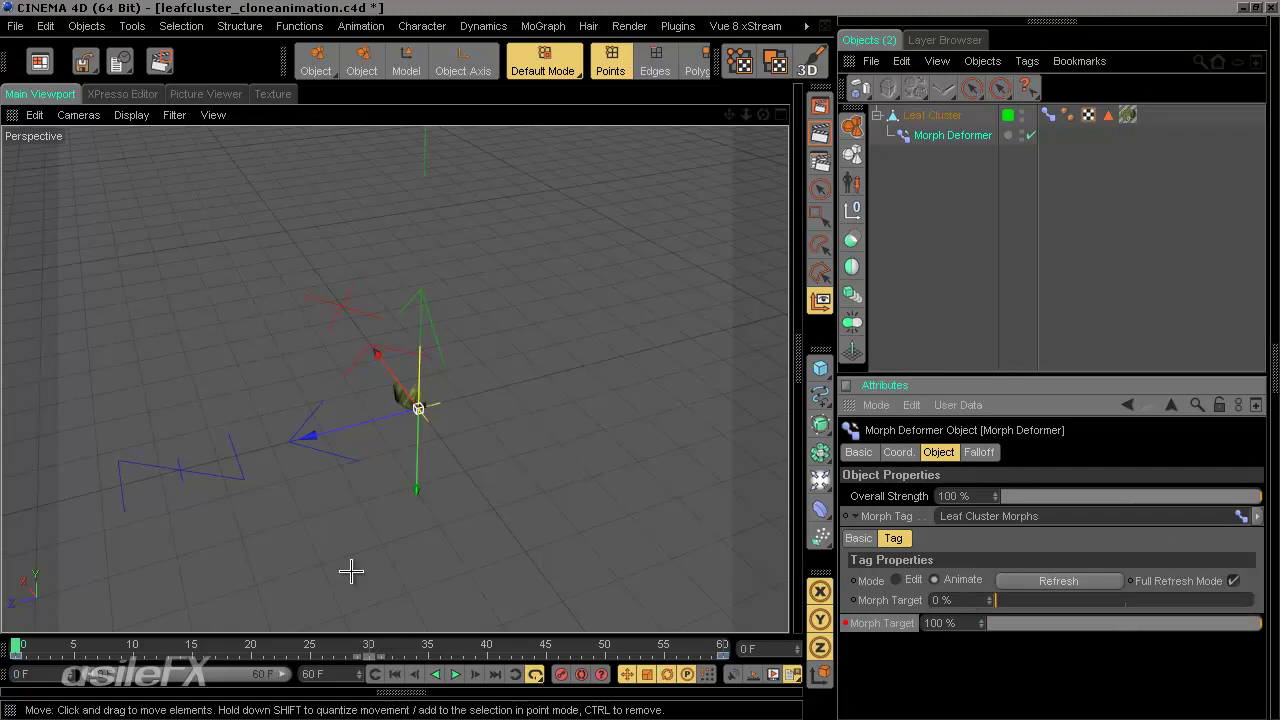
pyautogui.moveTo(18, 641); pyautogui.dragTo(16, 606)
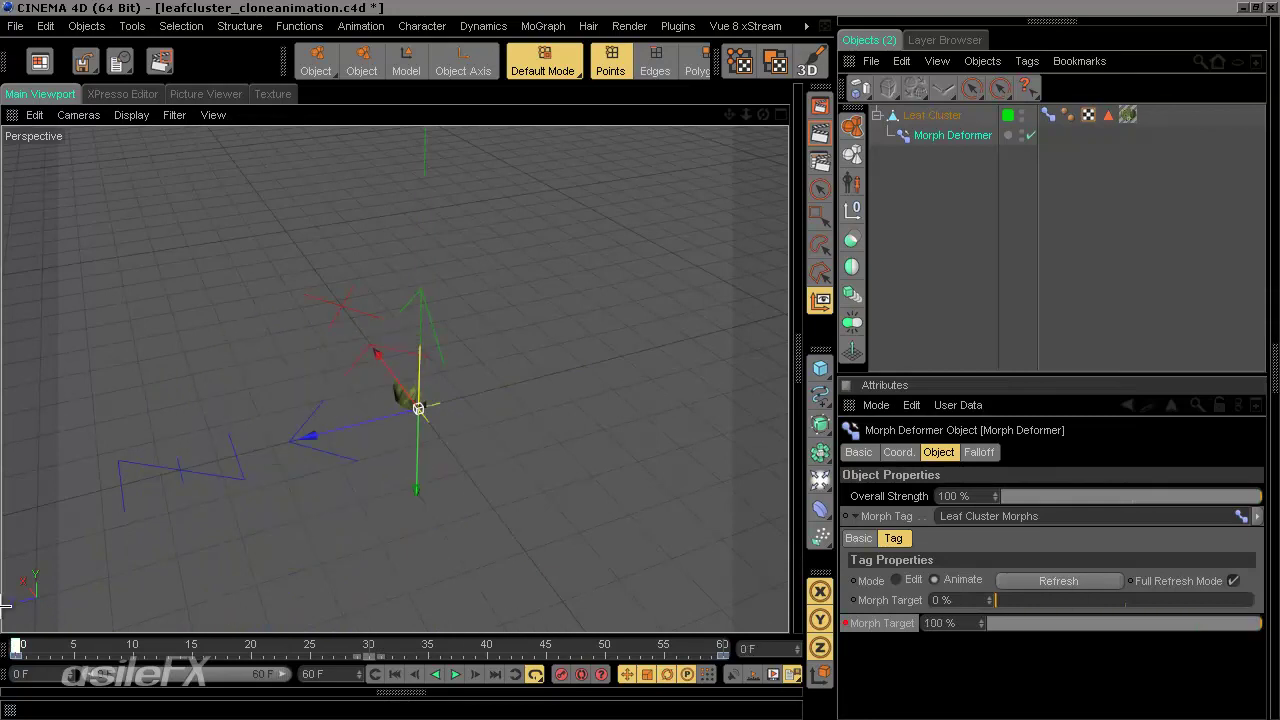
# - Try a Morph Target strength of 50% in the linked morph tag, scrub the animation, and set the strength back to 0%
pyautogui.moveTo(1067, 598); pyautogui.dragTo(1125, 598)
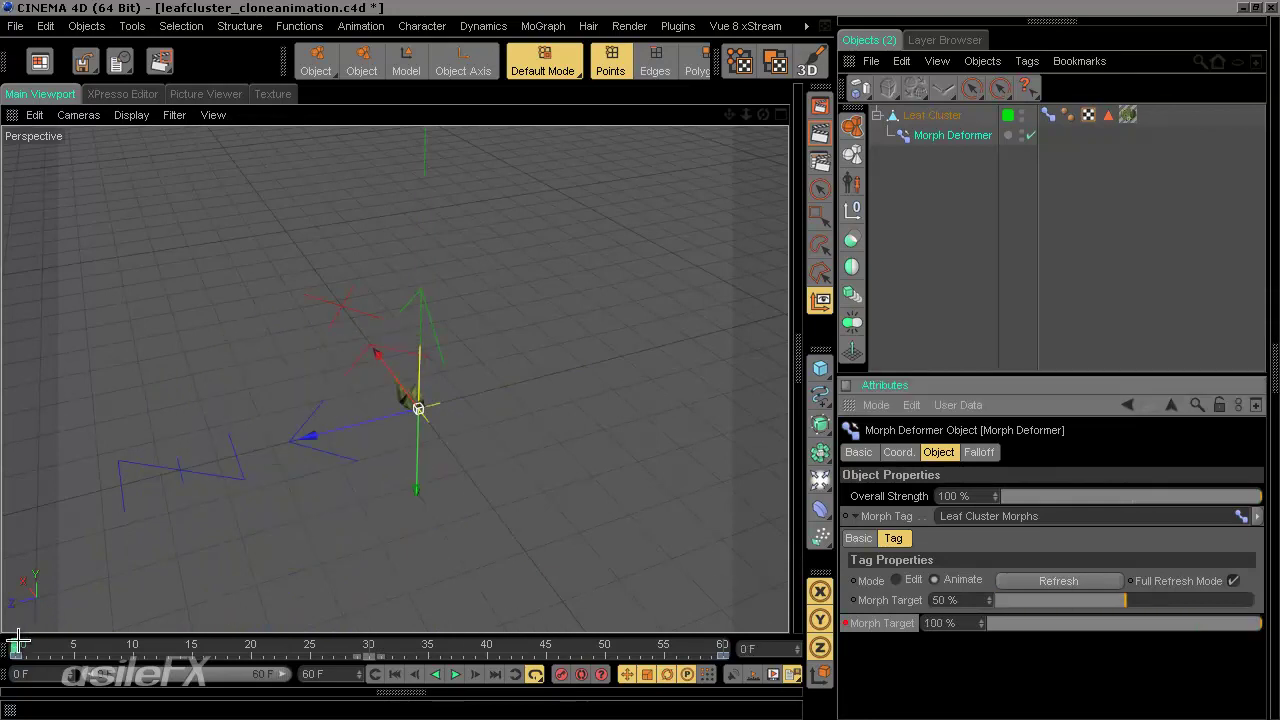
pyautogui.moveTo(16, 641); pyautogui.dragTo(616, 626)
pyautogui.moveTo(639, 358)
pyautogui.keyDown('alt'); pyautogui.mouseDown()
pyautogui.moveTo(657, 343)
pyautogui.moveTo(638, 361)
pyautogui.mouseUp(); pyautogui.keyUp('alt')
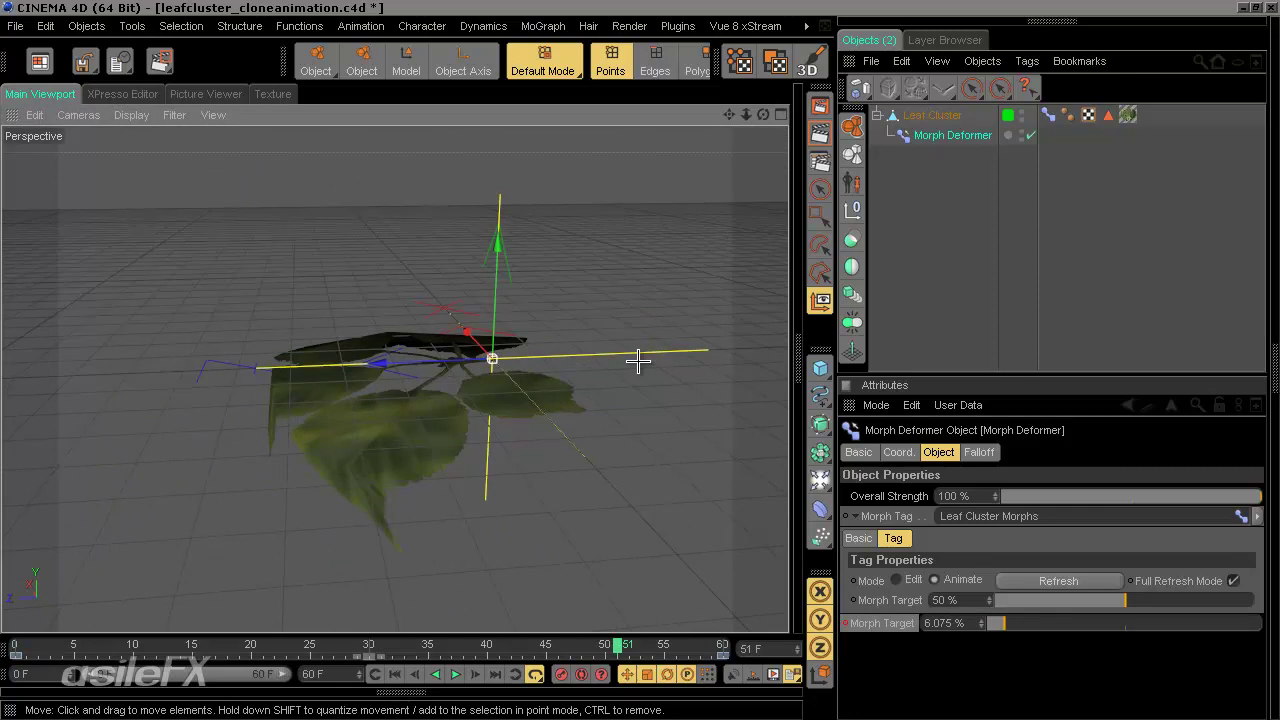
pyautogui.moveTo(620, 643); pyautogui.dragTo(581, 608)
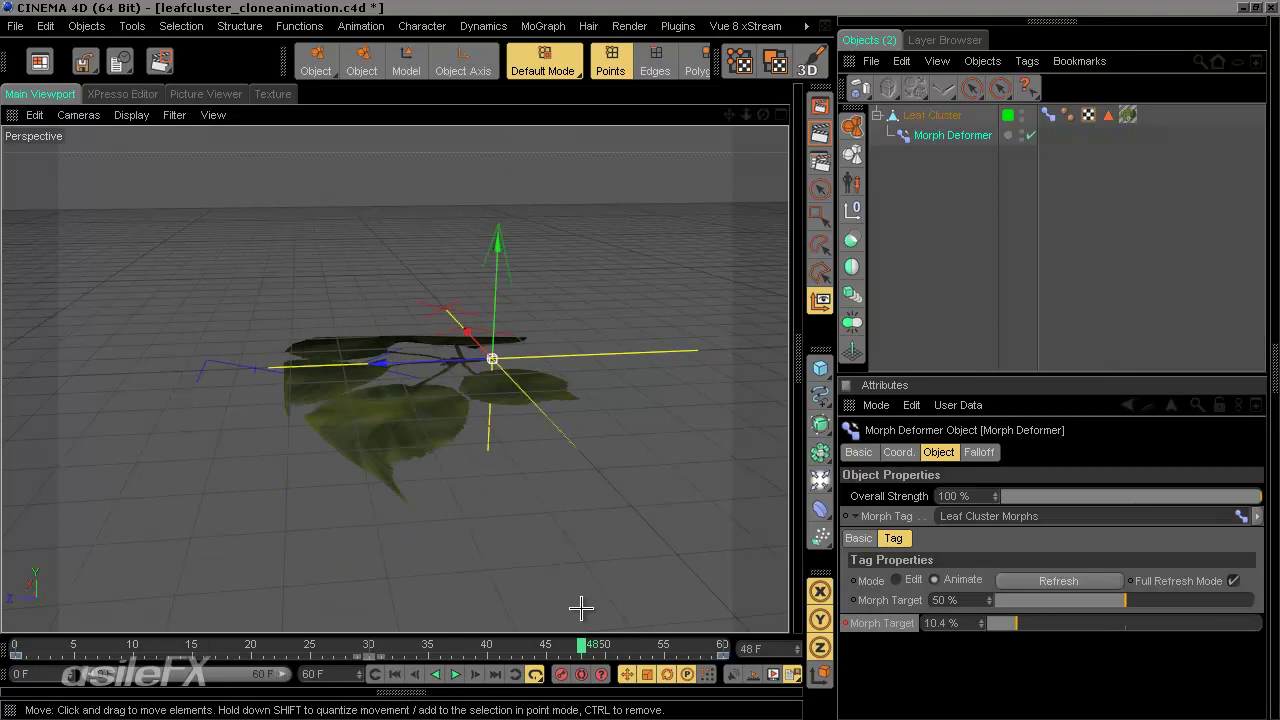
pyautogui.moveTo(1085, 600); pyautogui.dragTo(990, 601)
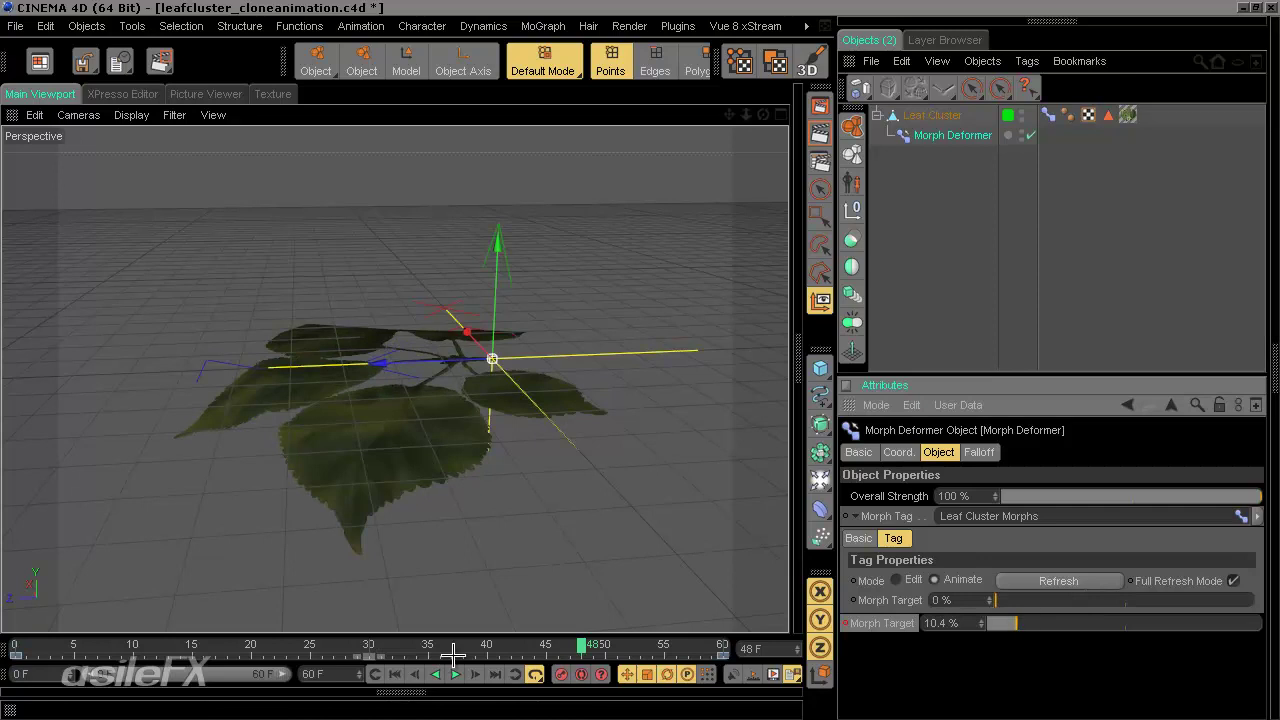
# - Scrub through the animation and examine the folded leaves from several angles, returning to frame 0
pyautogui.moveTo(453, 655); pyautogui.dragTo(722, 646)
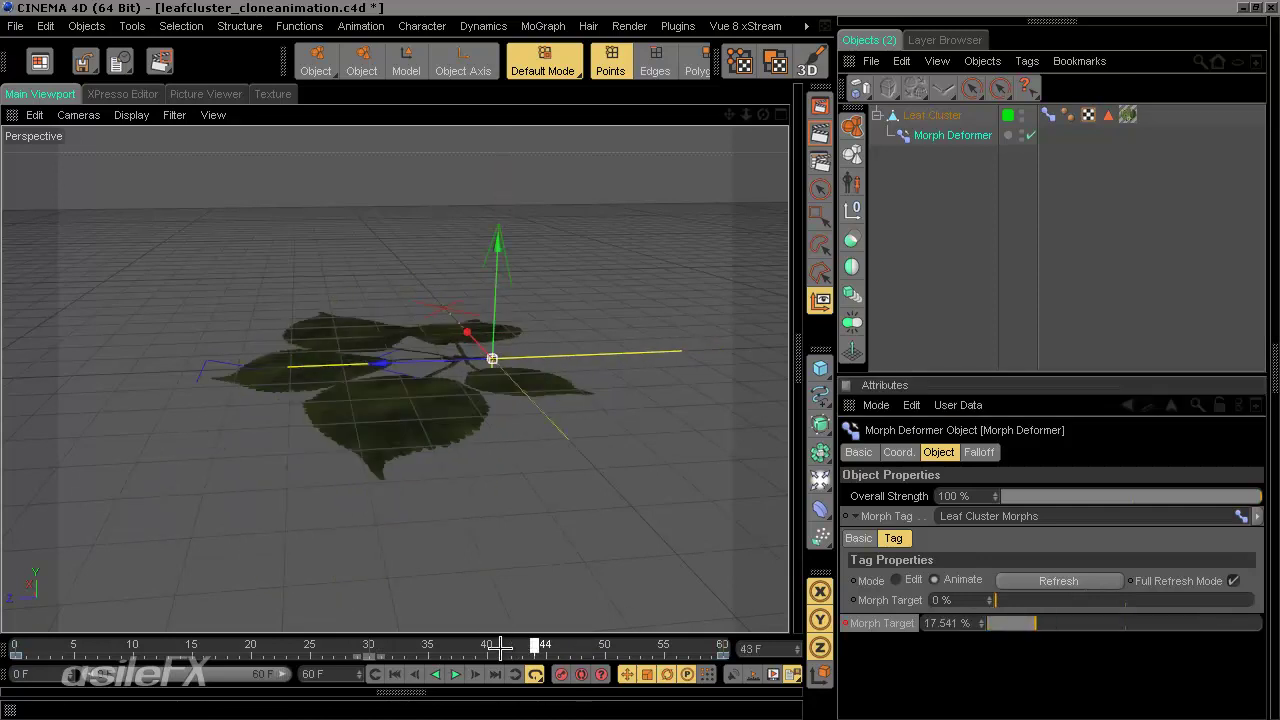
pyautogui.moveTo(524, 567); pyautogui.dragTo(20, 585)
pyautogui.scroll(5, 366, 343)
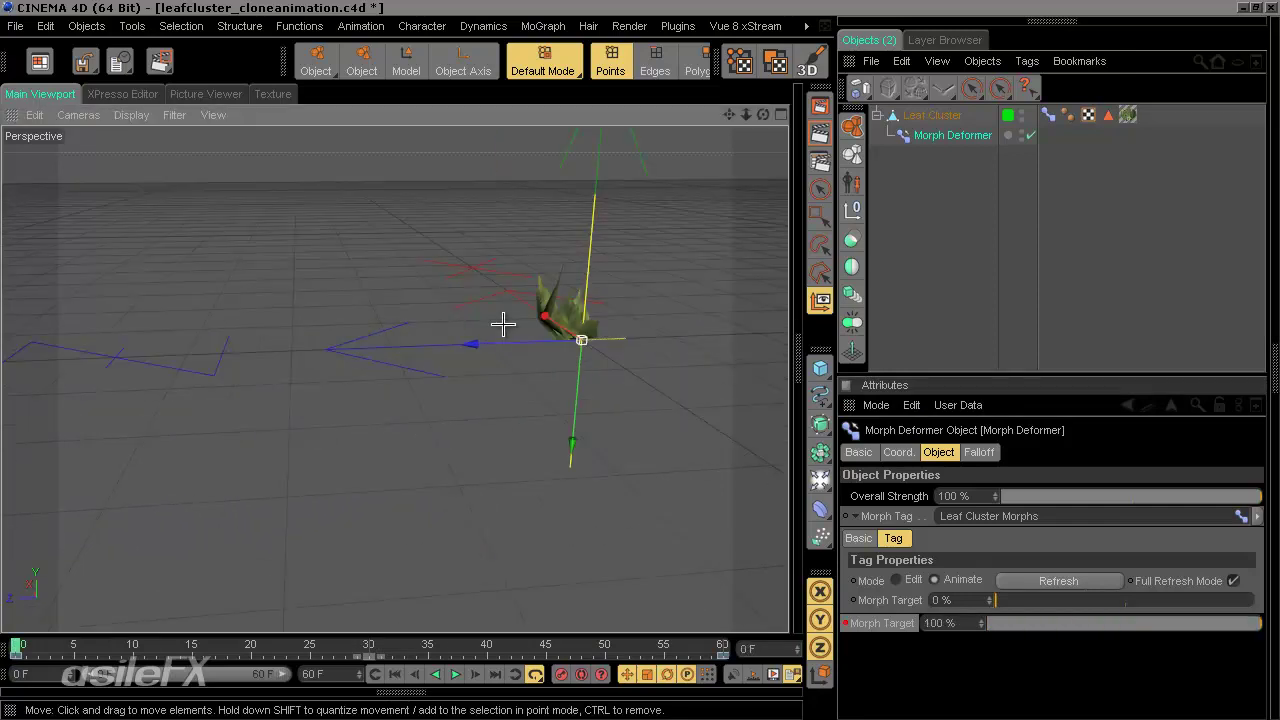
pyautogui.keyDown('alt'); pyautogui.moveTo(503, 324); pyautogui.dragTo(362, 421, button='middle'); pyautogui.keyUp('alt')
pyautogui.keyDown('alt'); pyautogui.moveTo(574, 329); pyautogui.dragTo(640, 361); pyautogui.keyUp('alt')
pyautogui.keyDown('alt'); pyautogui.moveTo(460, 391); pyautogui.dragTo(502, 411, button='right'); pyautogui.keyUp('alt')
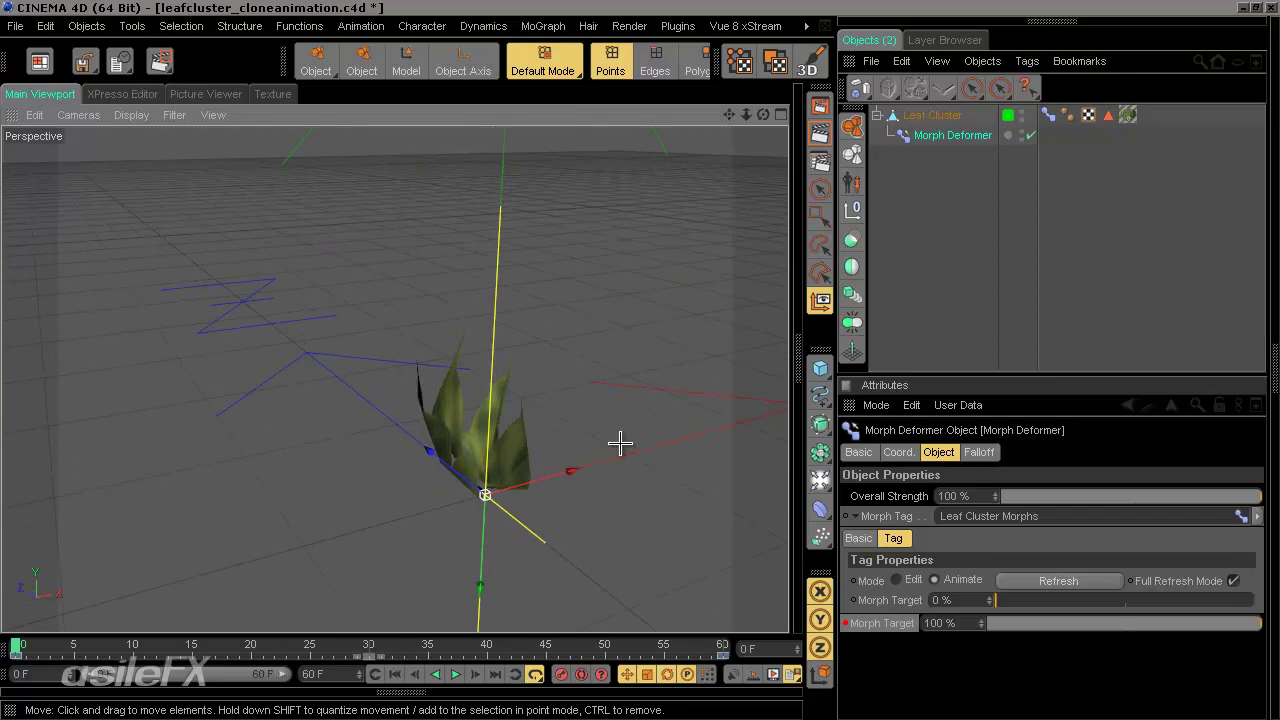
pyautogui.keyDown('alt'); pyautogui.moveTo(620, 443); pyautogui.dragTo(372, 558); pyautogui.keyUp('alt')
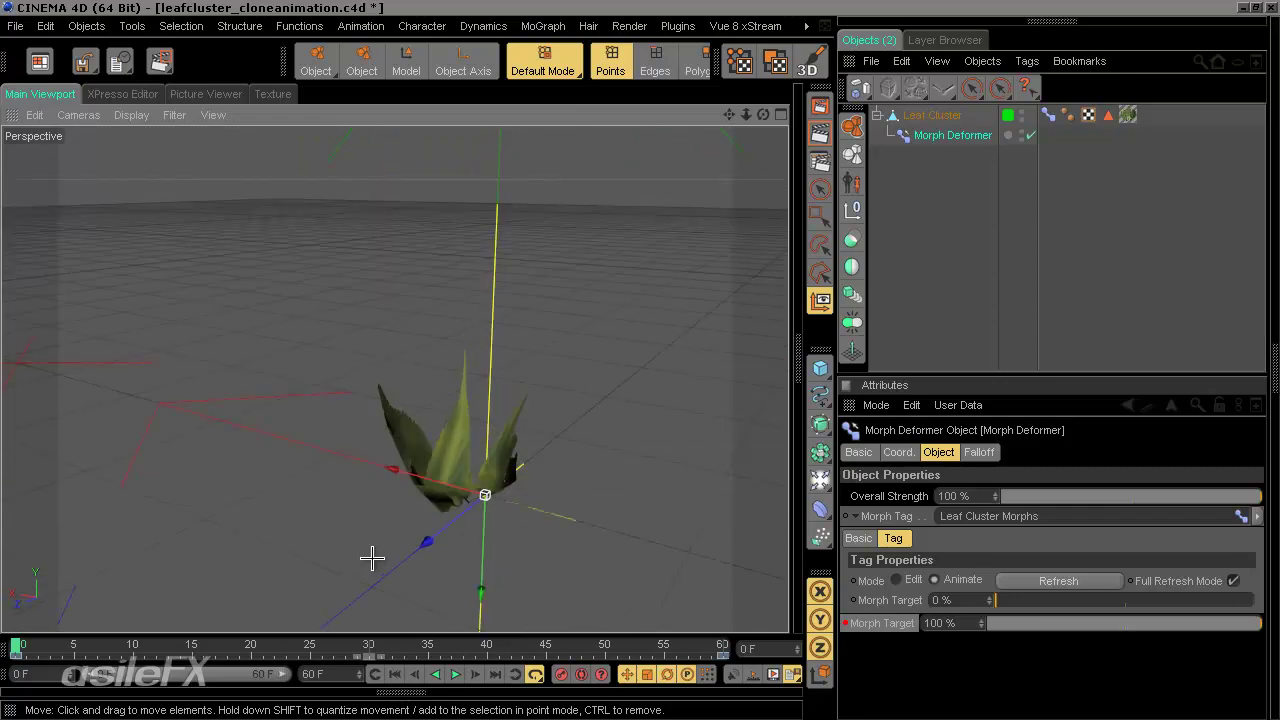
pyautogui.moveTo(22, 646); pyautogui.dragTo(959, 586)
pyautogui.moveTo(243, 642); pyautogui.dragTo(18, 646)
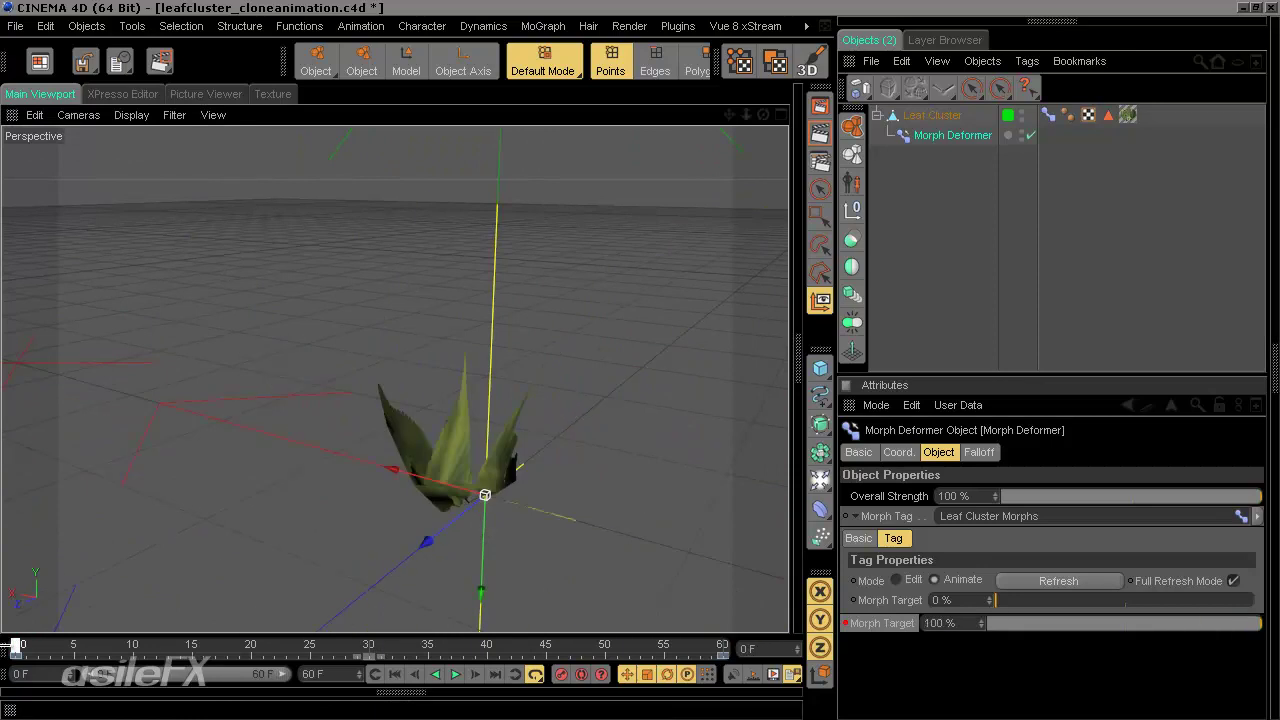
# - Add a HyperNURBS object with Subdivision Editor and Subdivision Renderer both set to 1
pyautogui.click(409, 374)
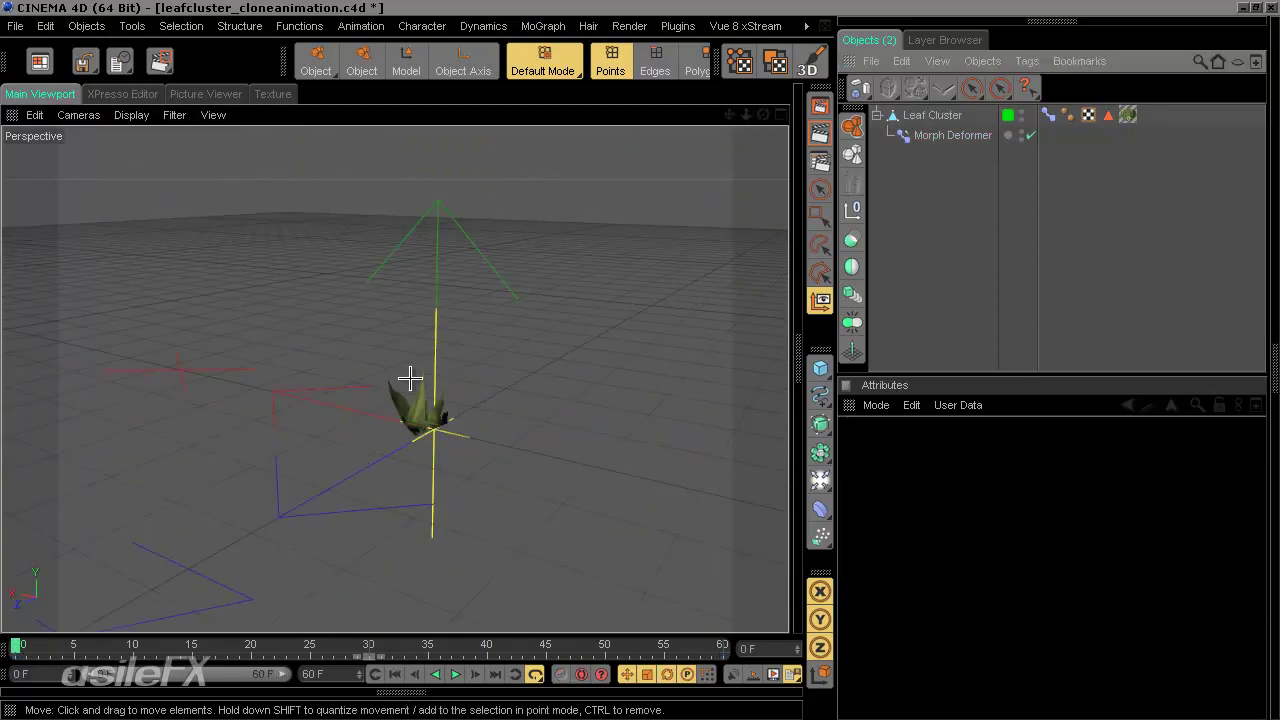
pyautogui.keyDown('alt'); pyautogui.moveTo(409, 374); pyautogui.dragTo(639, 360); pyautogui.keyUp('alt')
pyautogui.scroll(3, 530, 447)
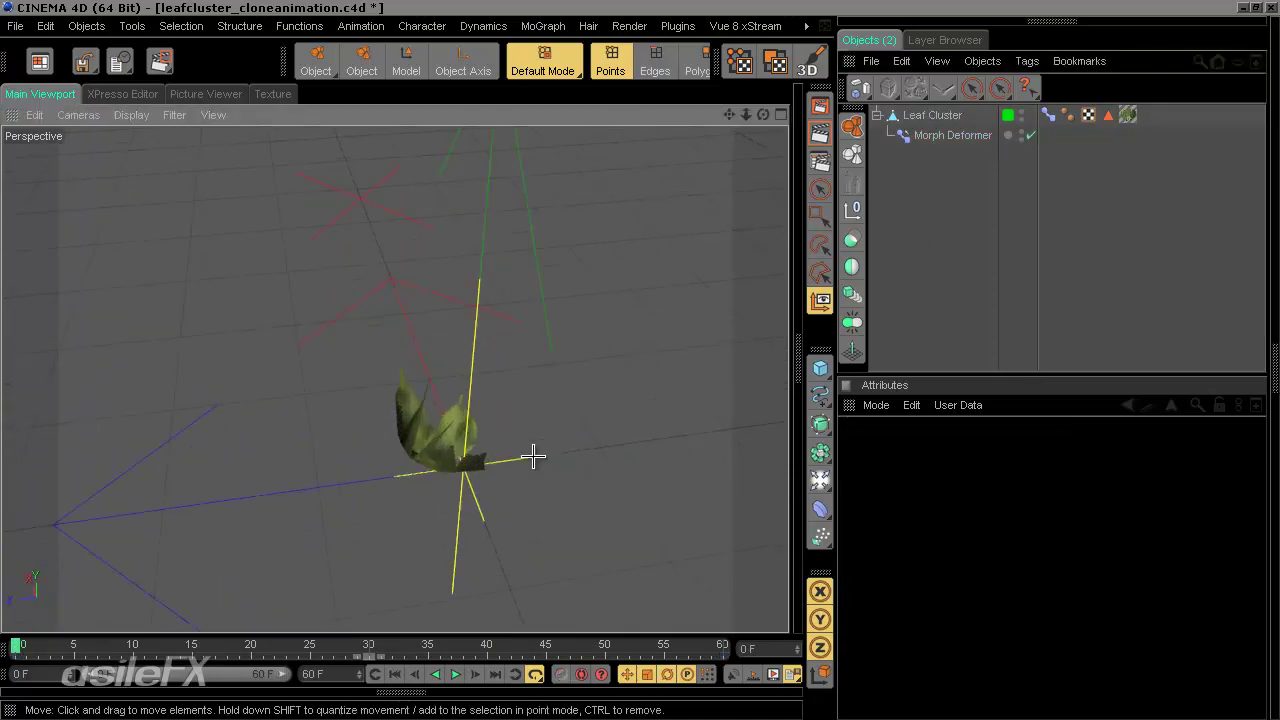
pyautogui.scroll(3, 640, 354)
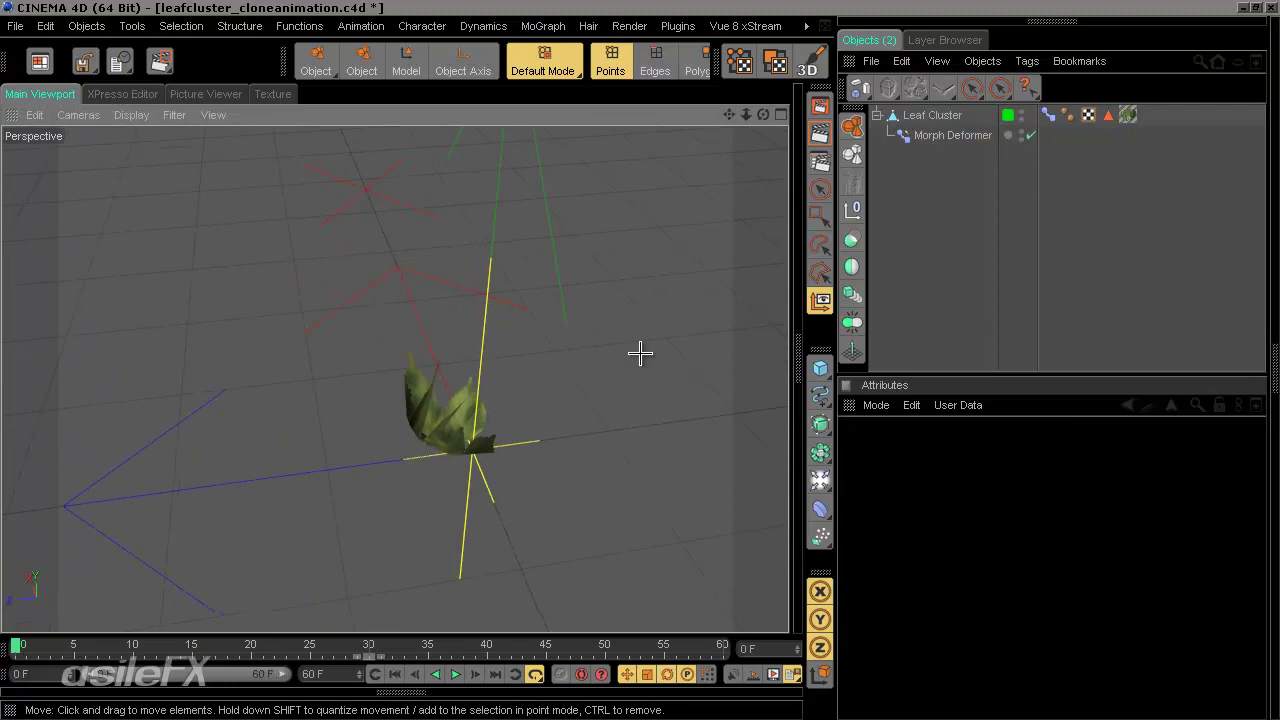
pyautogui.click(816, 423)
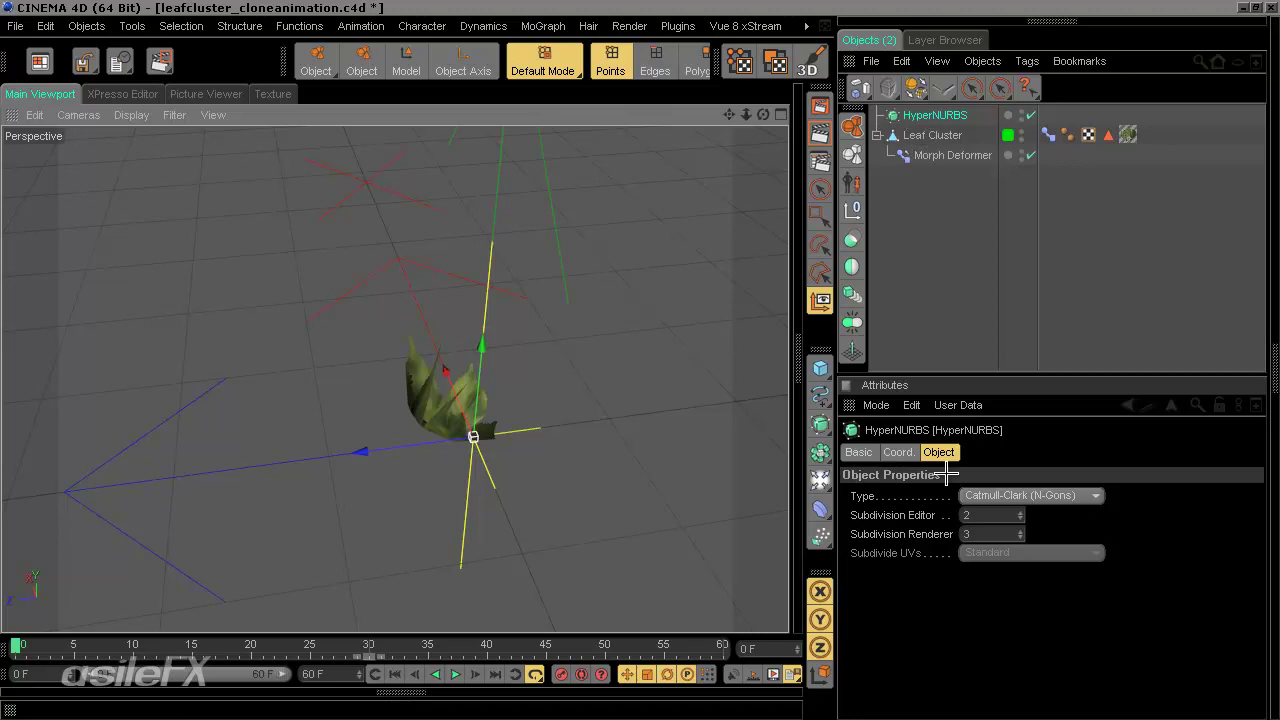
pyautogui.click(962, 515)
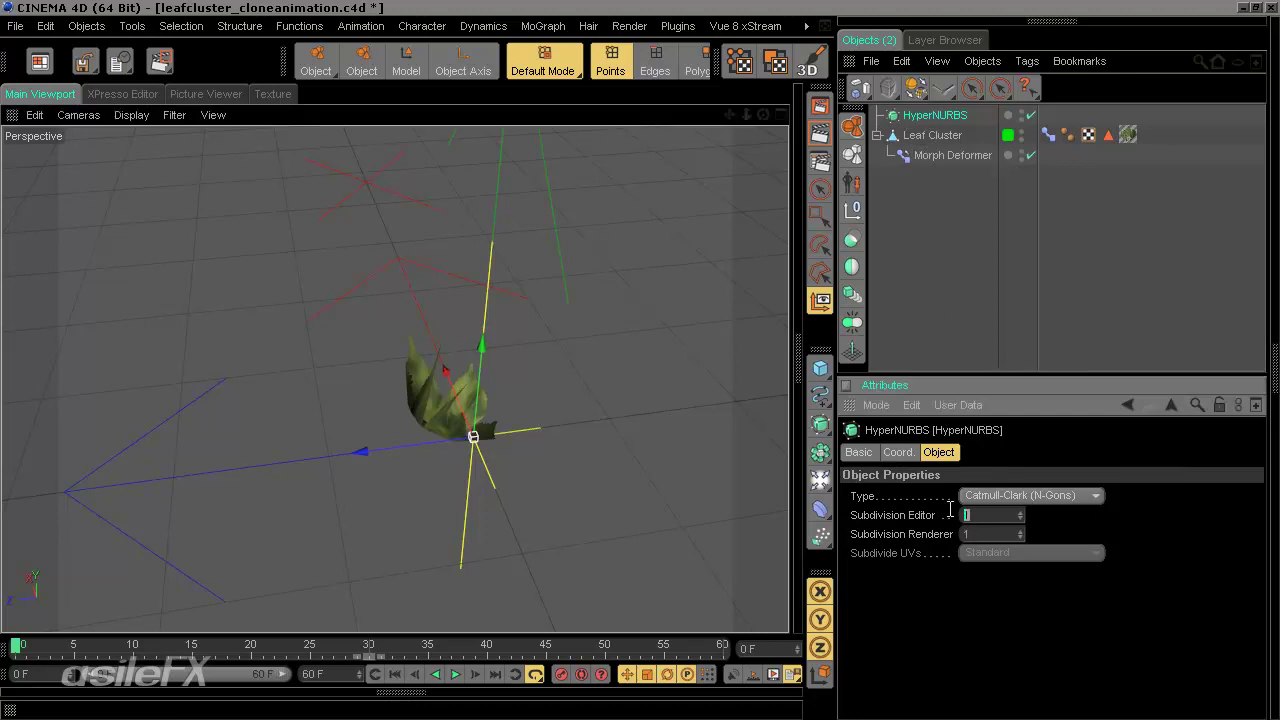
pyautogui.click(981, 294)
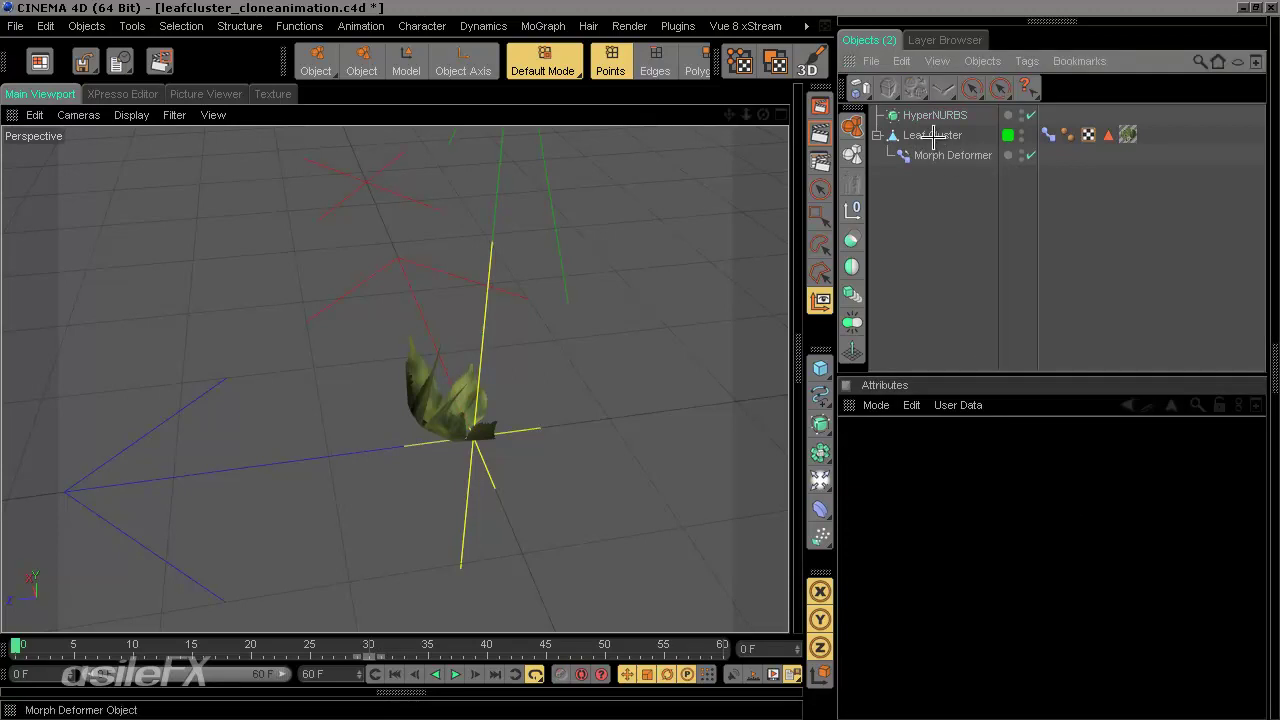
# - Make the Leaf Cluster a child of the HyperNURBS, play the animation, and check the leaves around frame 0
pyautogui.moveTo(932, 138); pyautogui.dragTo(935, 115)
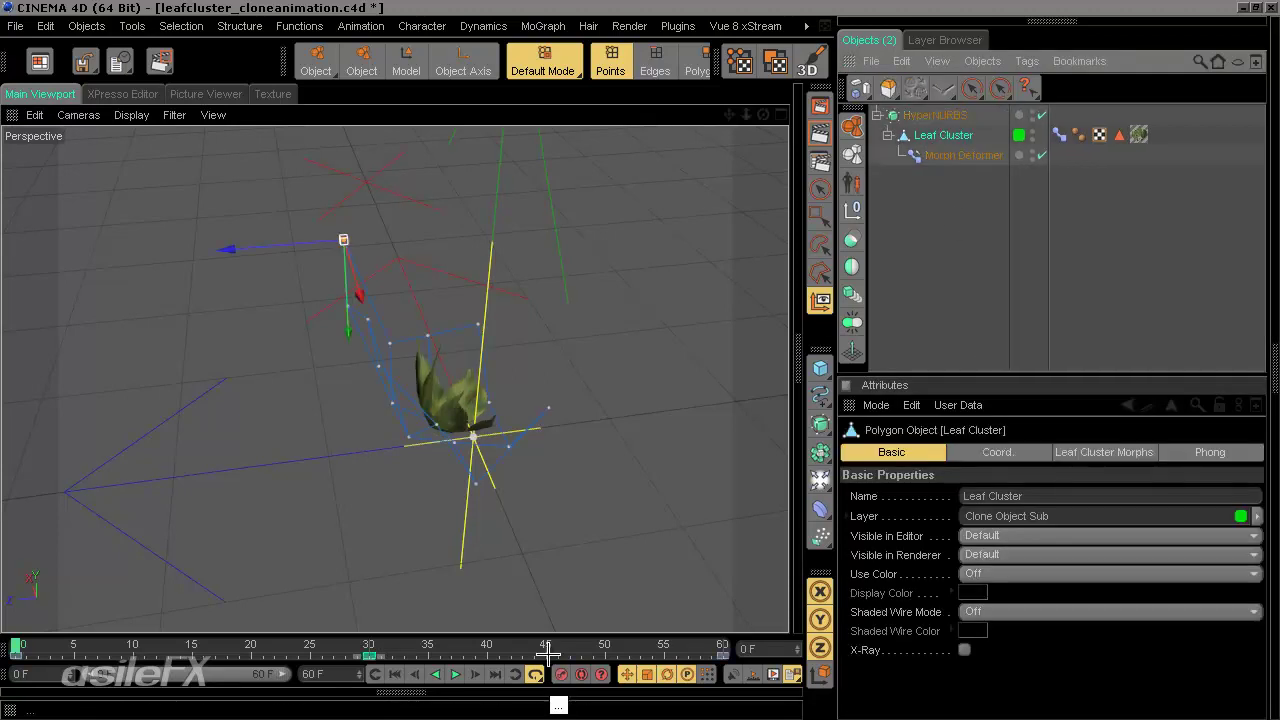
pyautogui.click(703, 345)
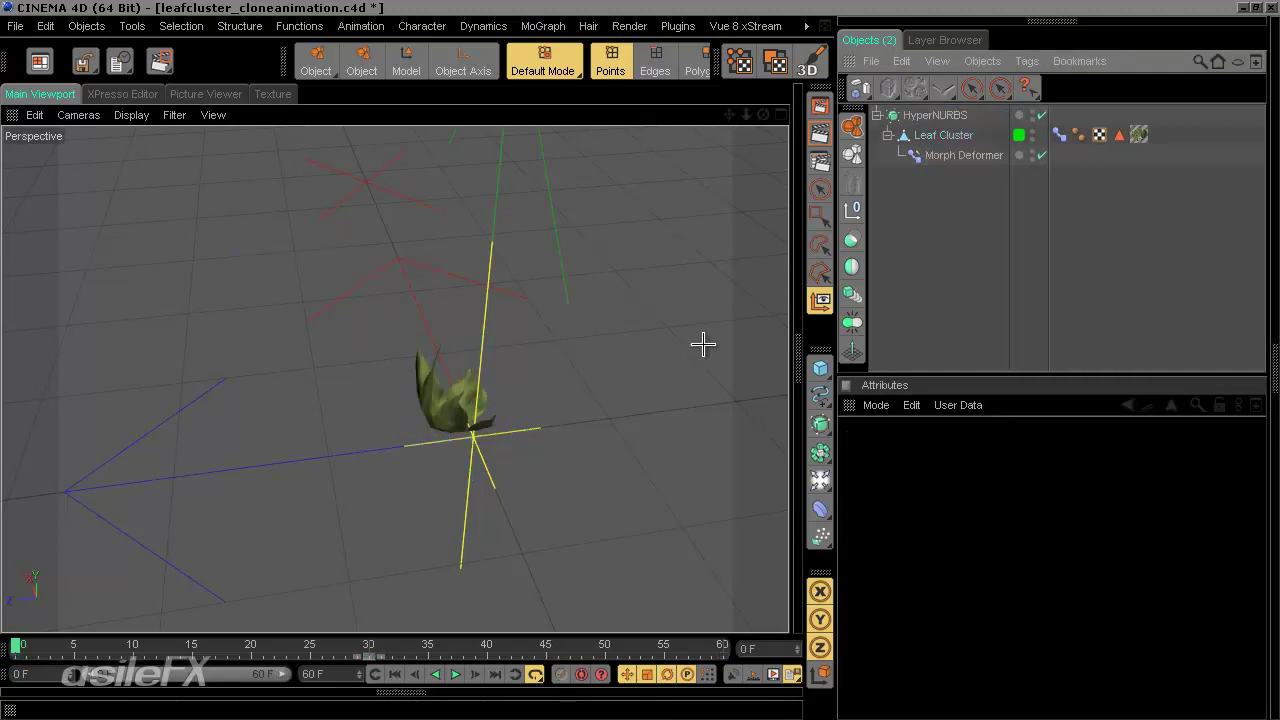
pyautogui.click(453, 674)
pyautogui.click(395, 674)
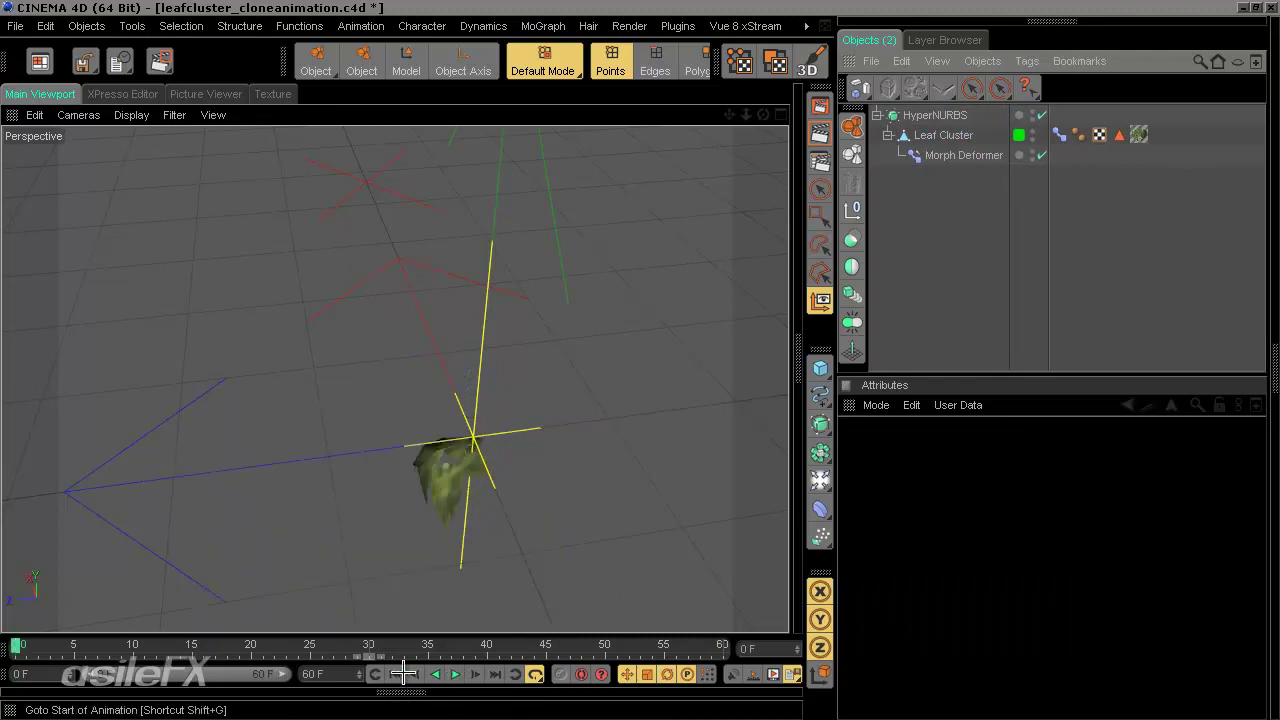
pyautogui.keyDown('alt'); pyautogui.moveTo(679, 319); pyautogui.dragTo(730, 240); pyautogui.keyUp('alt')
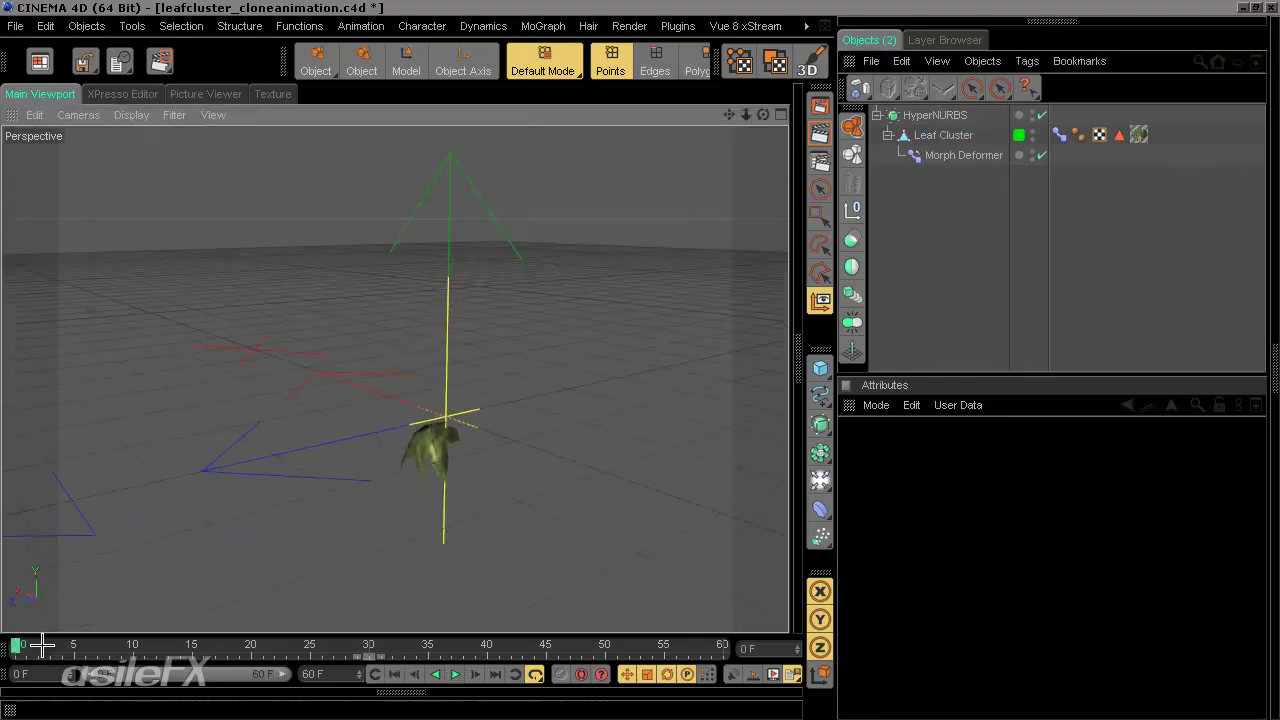
pyautogui.moveTo(40, 646); pyautogui.dragTo(14, 640)
pyautogui.keyDown('alt'); pyautogui.moveTo(636, 366); pyautogui.dragTo(762, 343); pyautogui.keyUp('alt')
# - Compare the coordinates of the HyperNURBS and the Leaf Cluster at frame 0 and review the HyperNURBS object properties
pyautogui.click(940, 115)
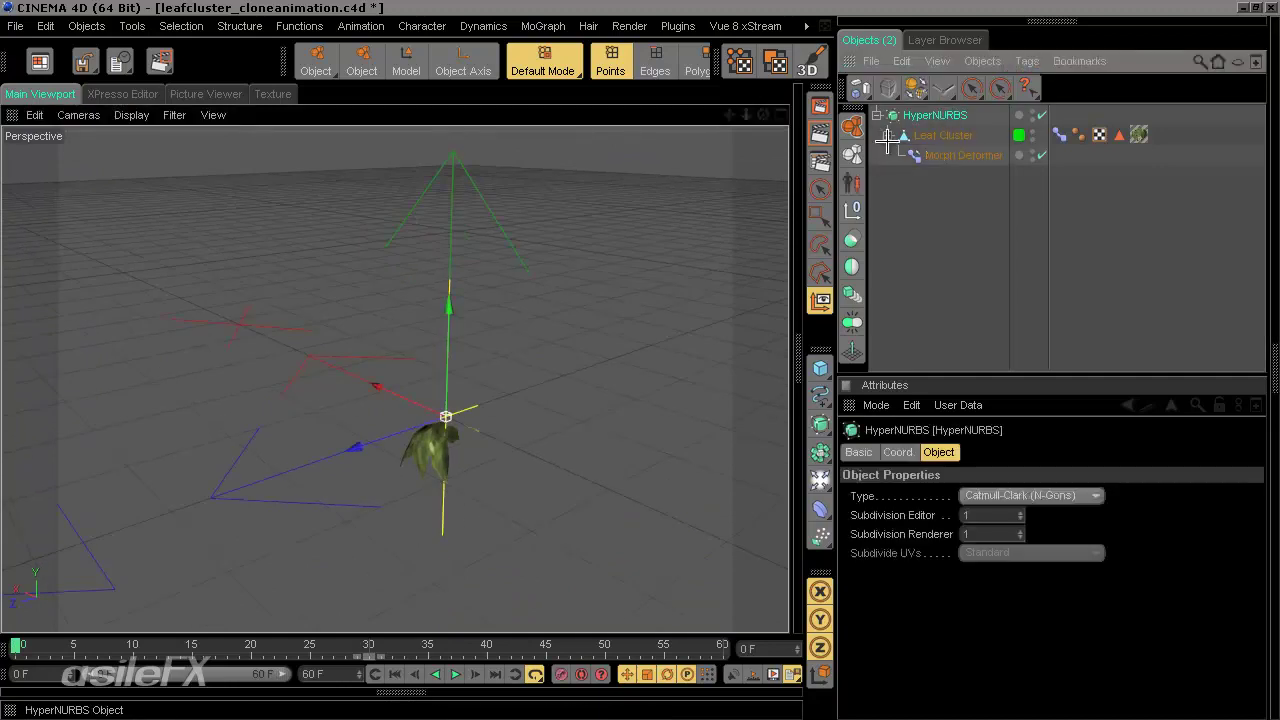
pyautogui.keyDown('alt'); pyautogui.moveTo(643, 363); pyautogui.dragTo(642, 360); pyautogui.keyUp('alt')
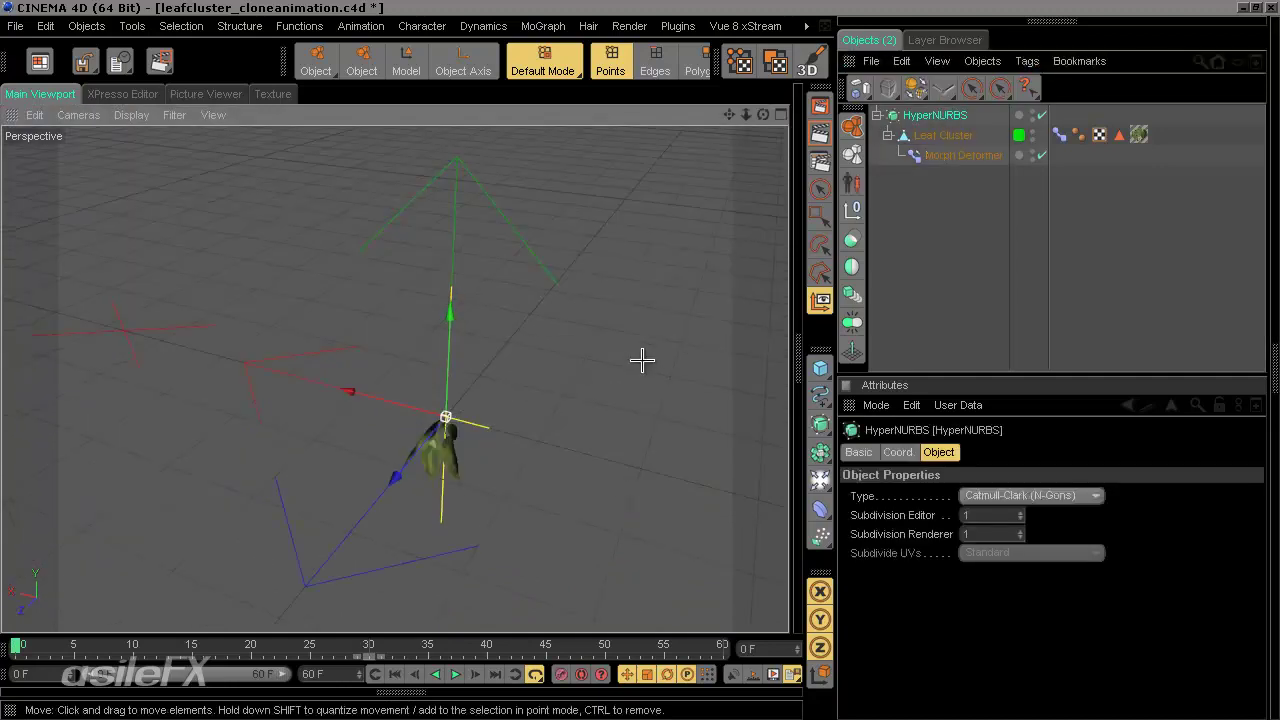
pyautogui.click(900, 452)
pyautogui.click(960, 136)
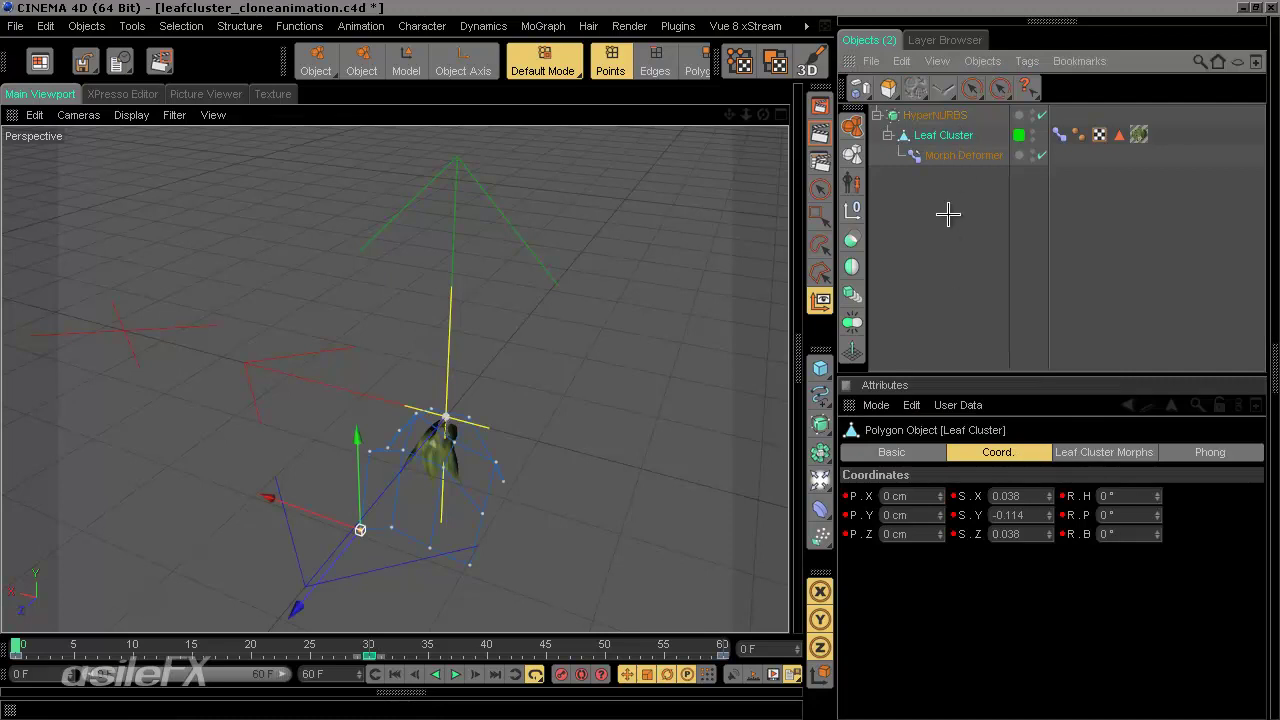
pyautogui.click(940, 115)
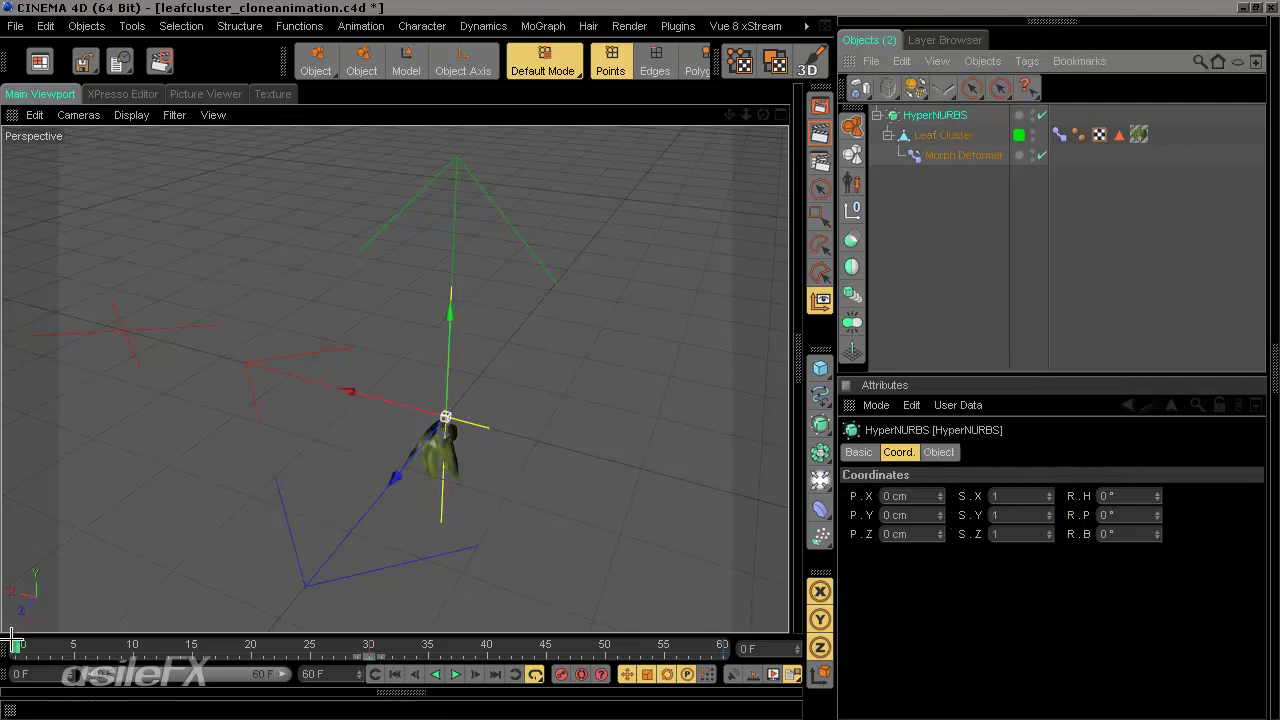
pyautogui.click(968, 168)
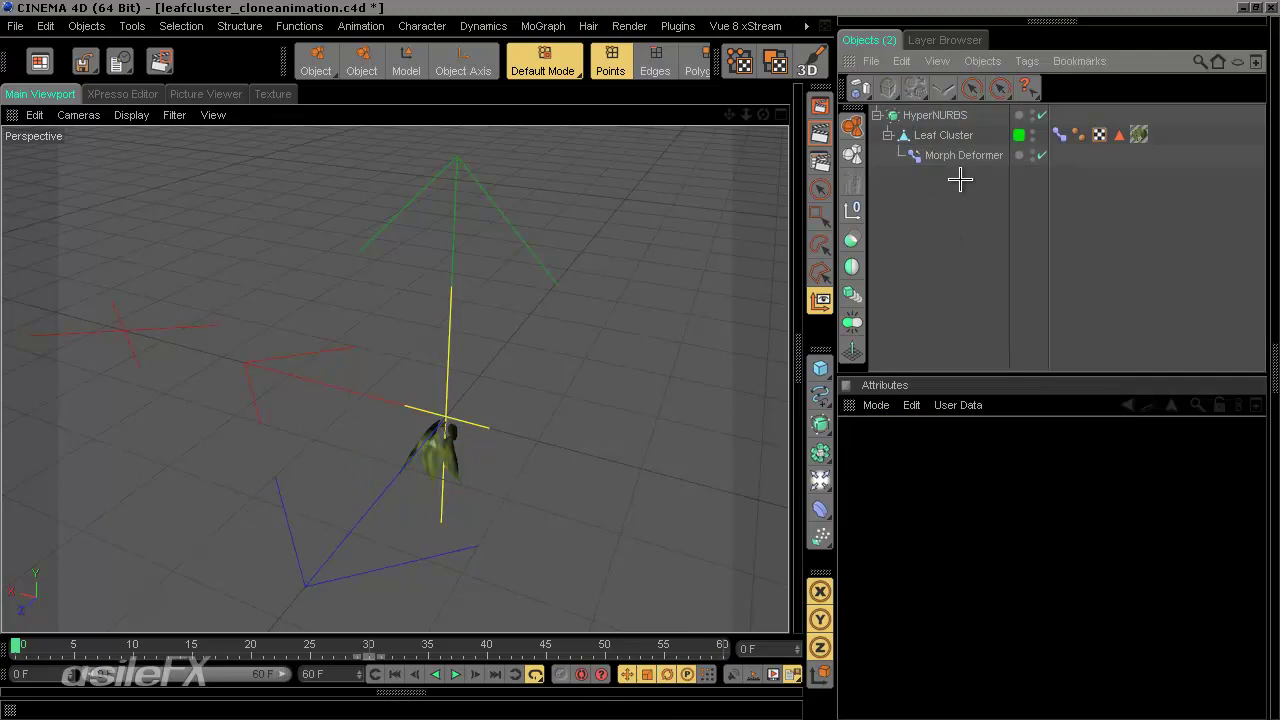
pyautogui.click(950, 116)
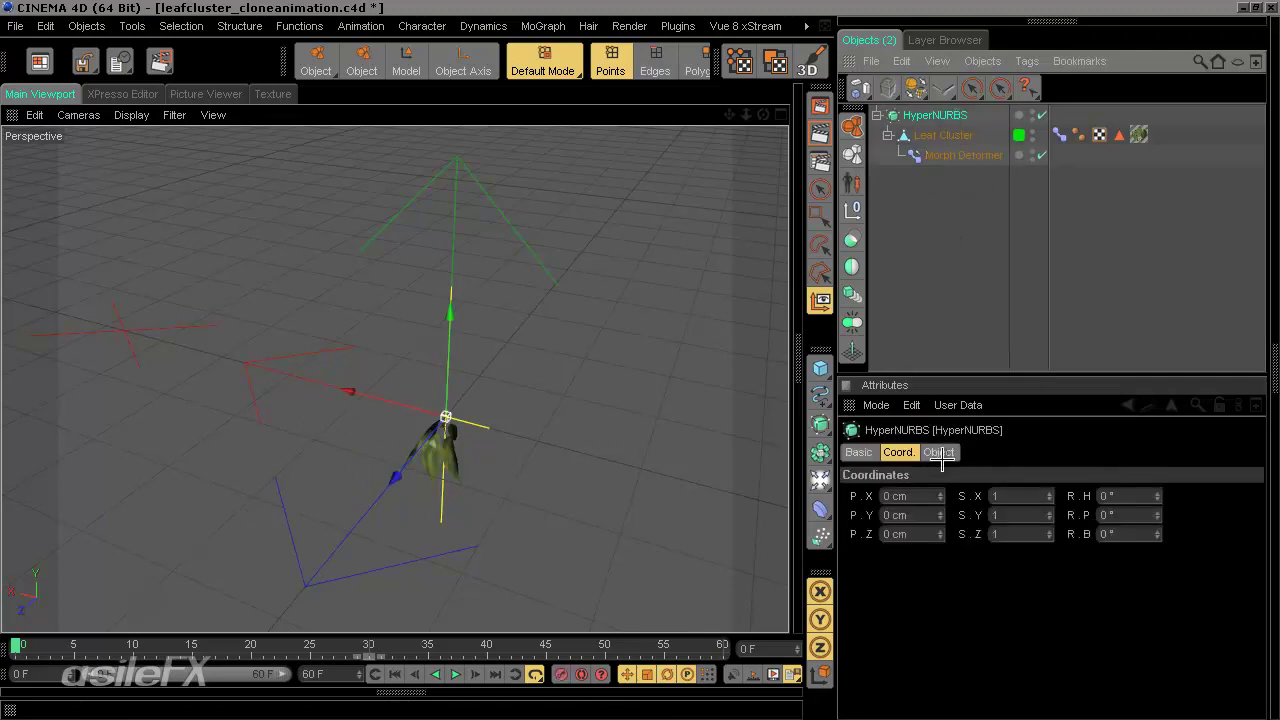
pyautogui.click(938, 453)
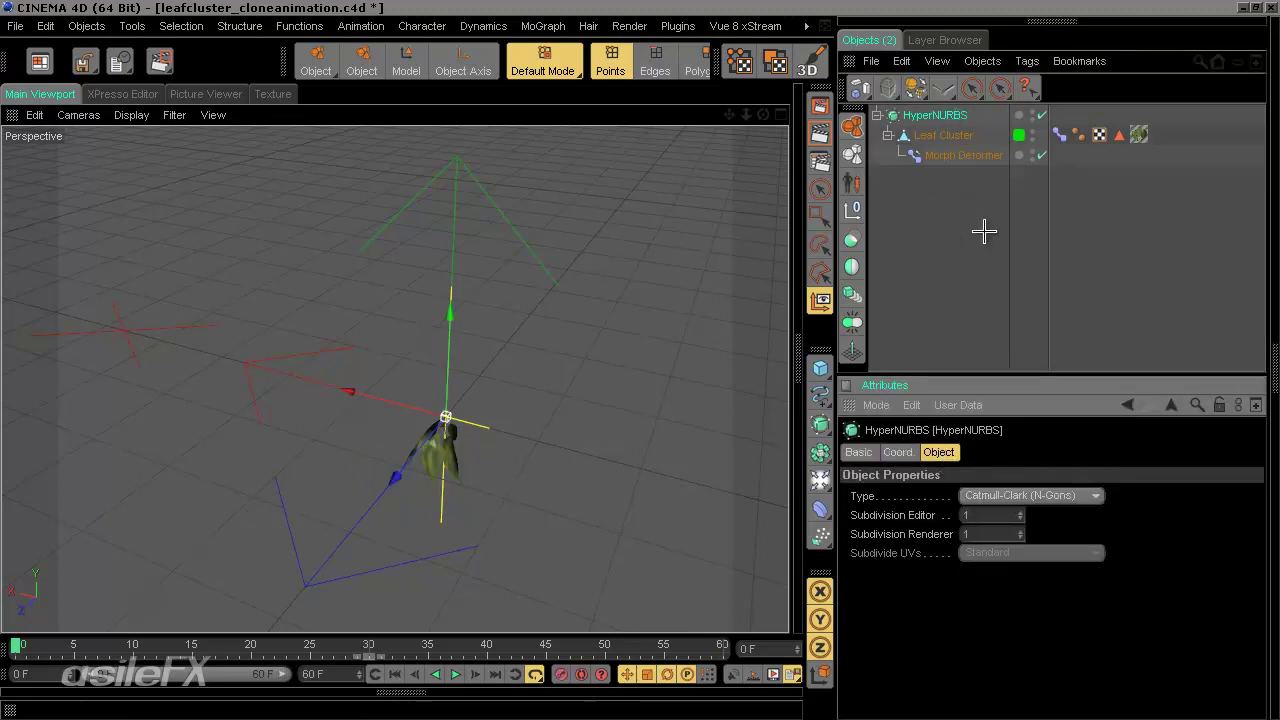
# - Take the Leaf Cluster out of the HyperNURBS, scrub the first frames, and switch from Points to Model mode
pyautogui.click(945, 135)
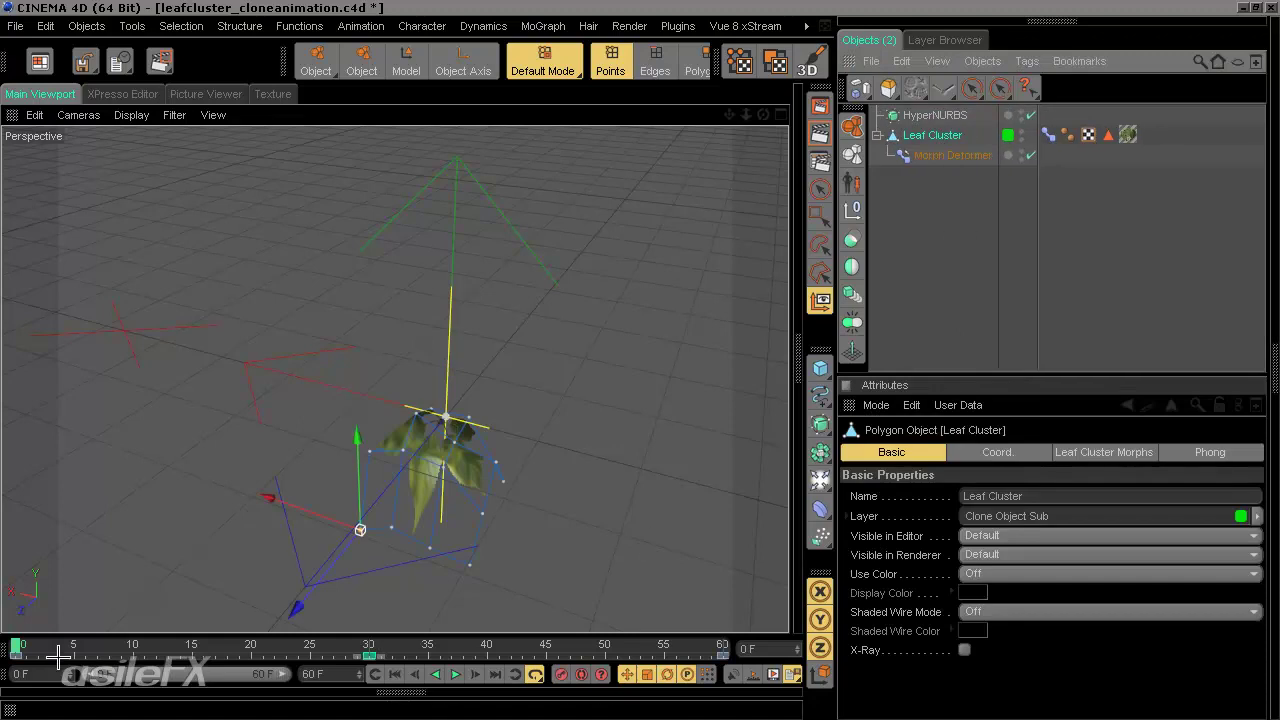
pyautogui.moveTo(18, 646); pyautogui.dragTo(63, 591)
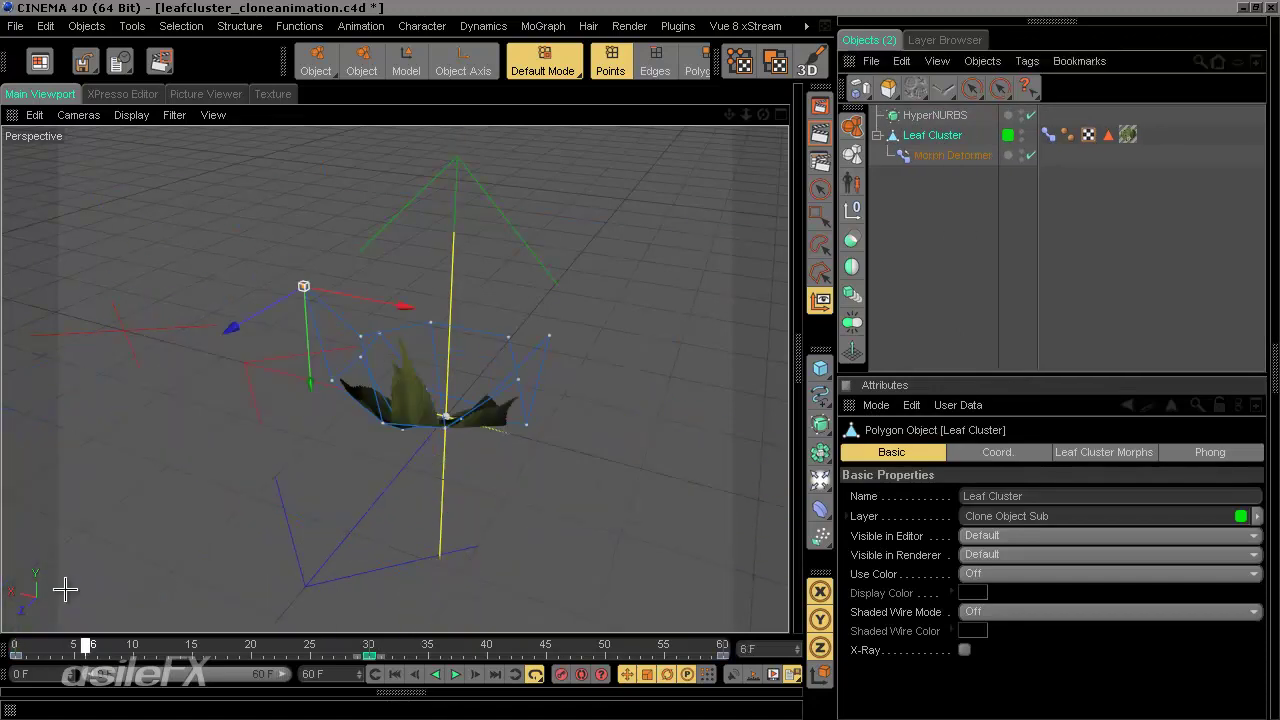
pyautogui.click(415, 54)
pyautogui.moveTo(15, 646); pyautogui.dragTo(30, 615)
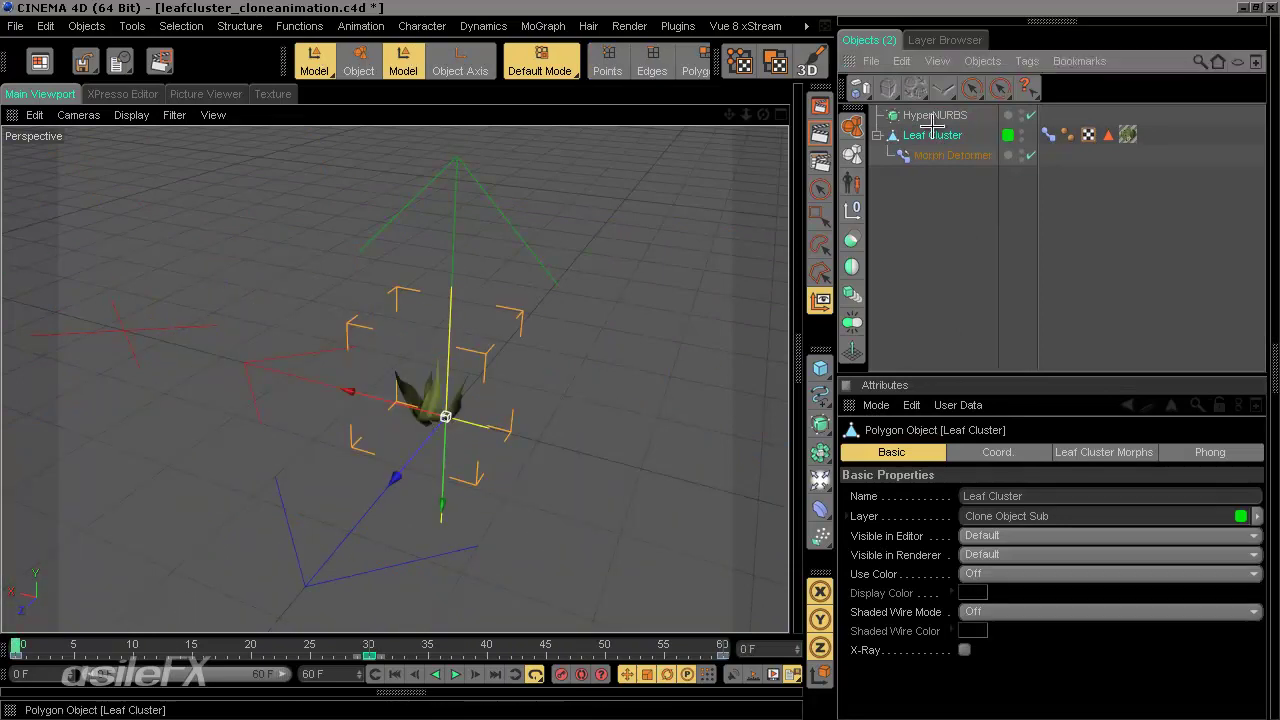
# - Nest the Leaf Cluster under the HyperNURBS again and scrub to frame 60 to inspect the smoothed leaves
pyautogui.moveTo(935, 122); pyautogui.dragTo(935, 118)
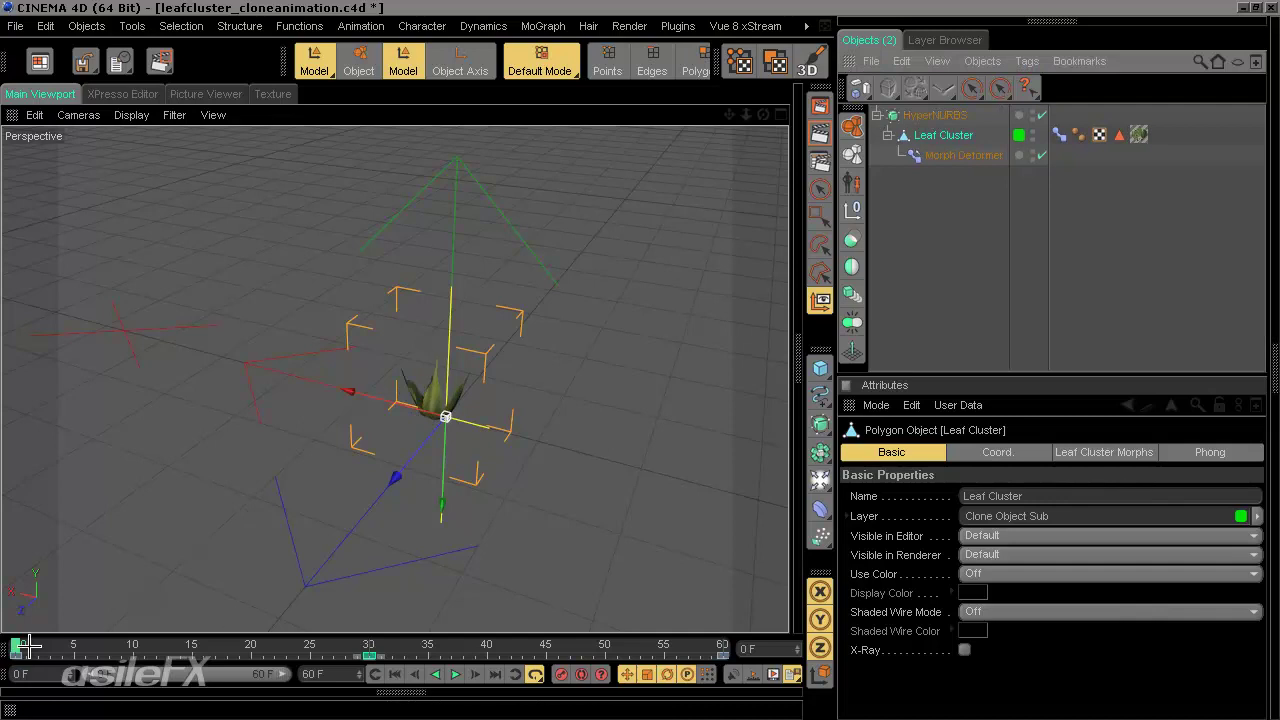
pyautogui.moveTo(28, 645); pyautogui.dragTo(26, 537)
pyautogui.keyDown('alt'); pyautogui.moveTo(470, 502); pyautogui.dragTo(668, 278); pyautogui.keyUp('alt')
pyautogui.moveTo(25, 646); pyautogui.dragTo(790, 630)
pyautogui.keyDown('alt'); pyautogui.moveTo(655, 498); pyautogui.dragTo(457, 453); pyautogui.keyUp('alt')
pyautogui.keyDown('alt'); pyautogui.moveTo(625, 363); pyautogui.dragTo(641, 360); pyautogui.keyUp('alt')
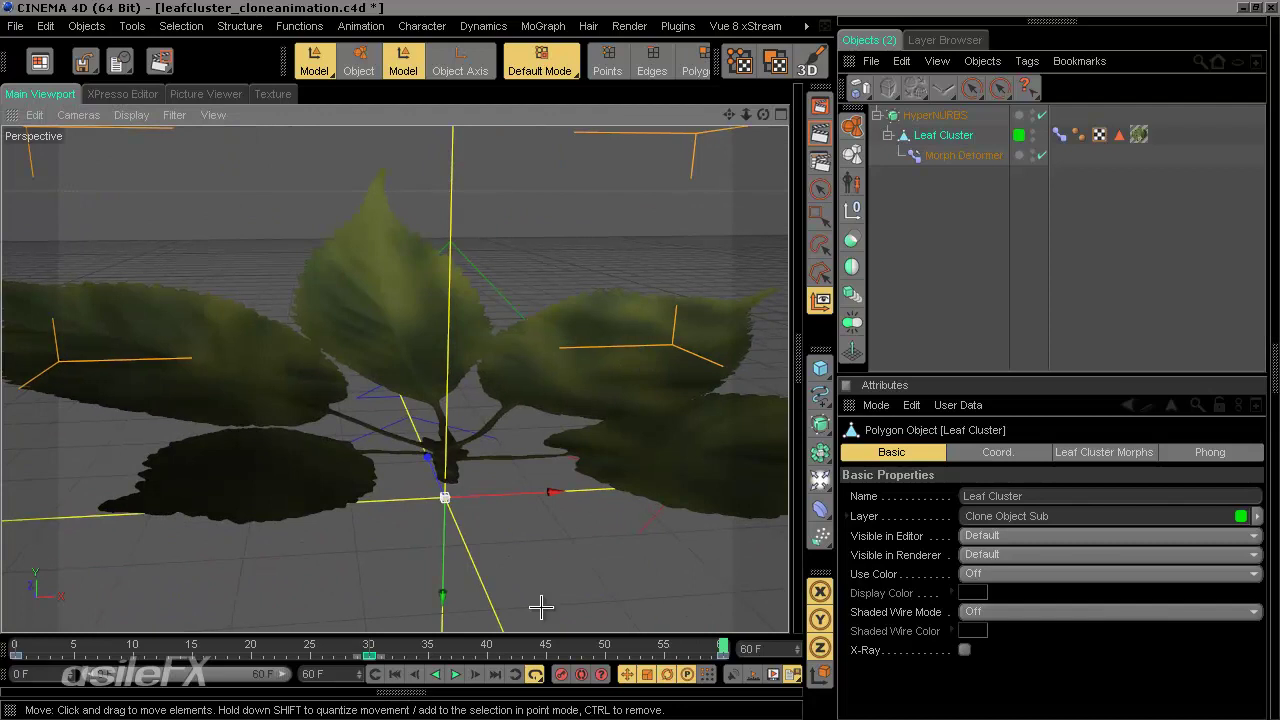
# - Switch to Object Axis mode and move the Leaf Cluster's axis slightly up along Y to the base of the stem
pyautogui.click(455, 60)
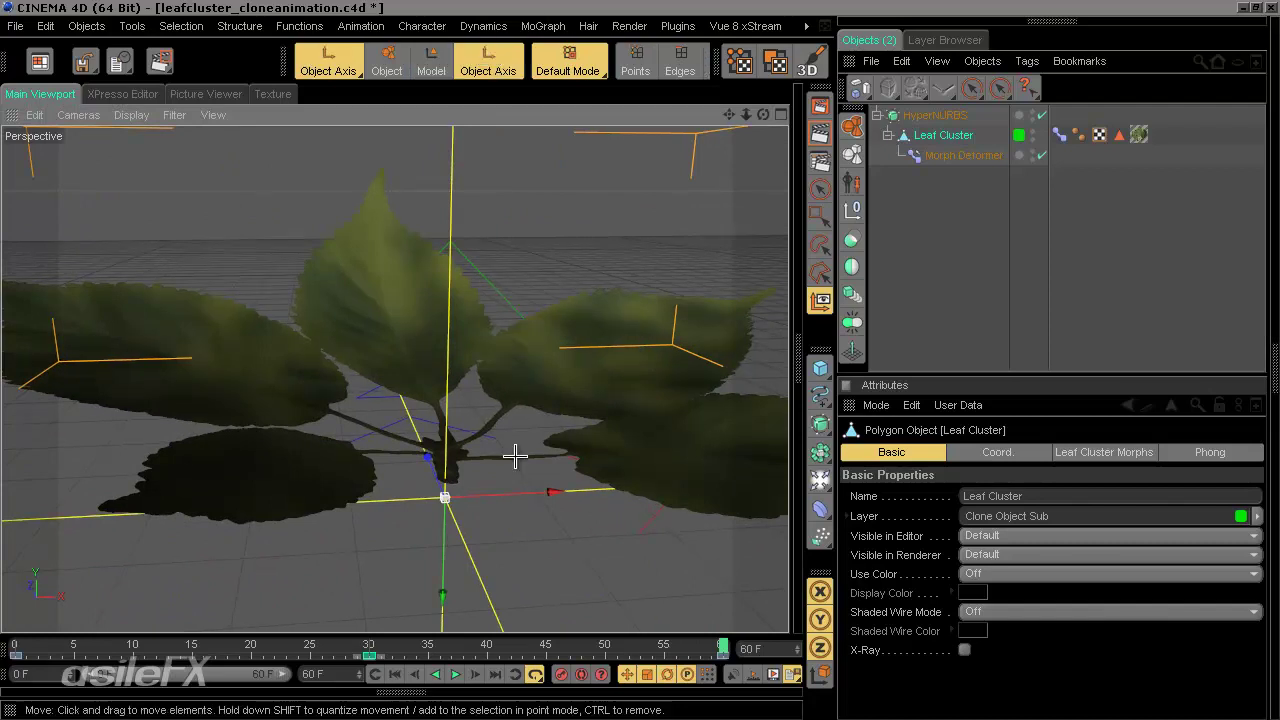
pyautogui.keyDown('alt'); pyautogui.moveTo(514, 451); pyautogui.dragTo(640, 362); pyautogui.keyUp('alt')
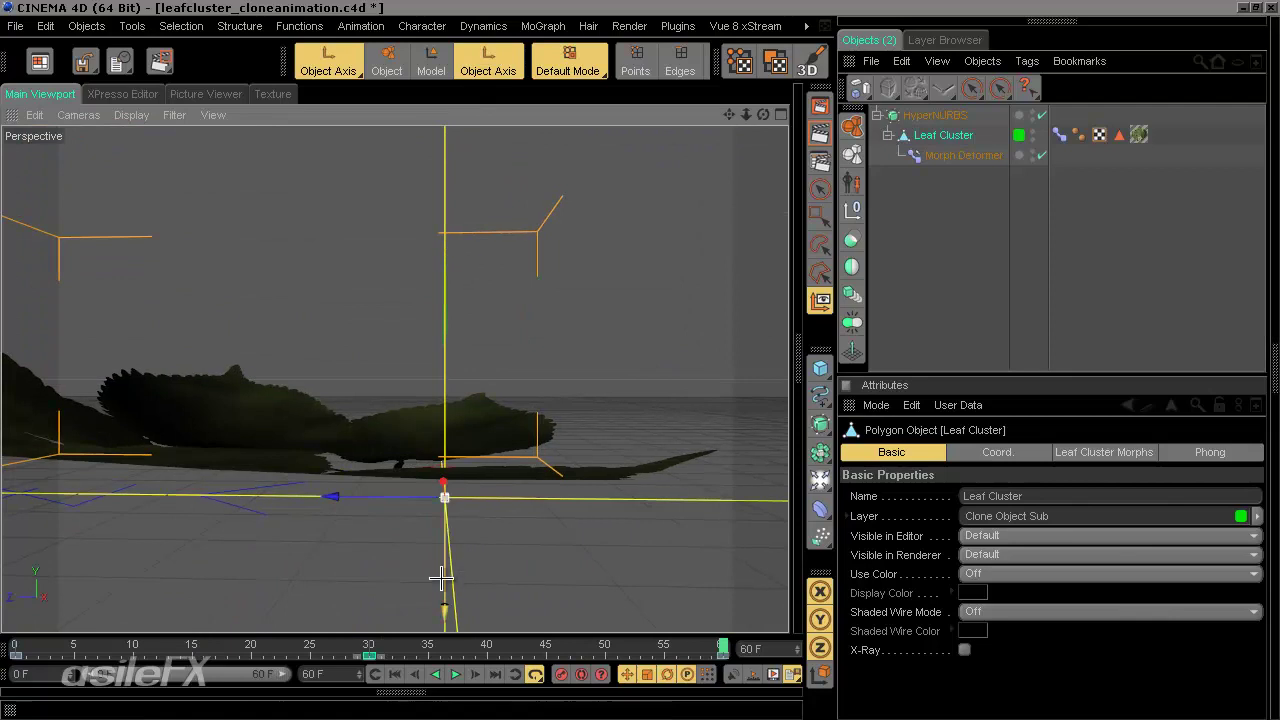
pyautogui.keyDown('alt'); pyautogui.moveTo(496, 565); pyautogui.dragTo(640, 362); pyautogui.keyUp('alt')
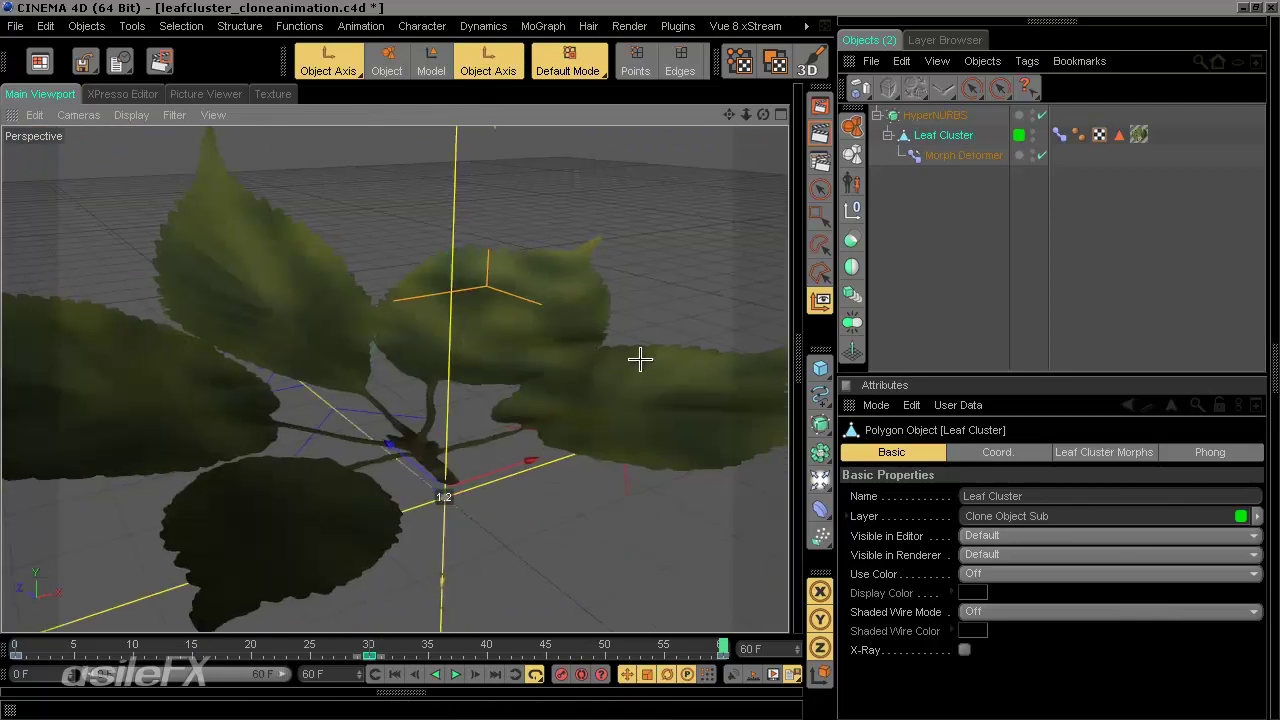
pyautogui.moveTo(722, 648); pyautogui.dragTo(940, 583)
pyautogui.keyDown('alt'); pyautogui.moveTo(620, 530); pyautogui.dragTo(686, 551); pyautogui.keyUp('alt')
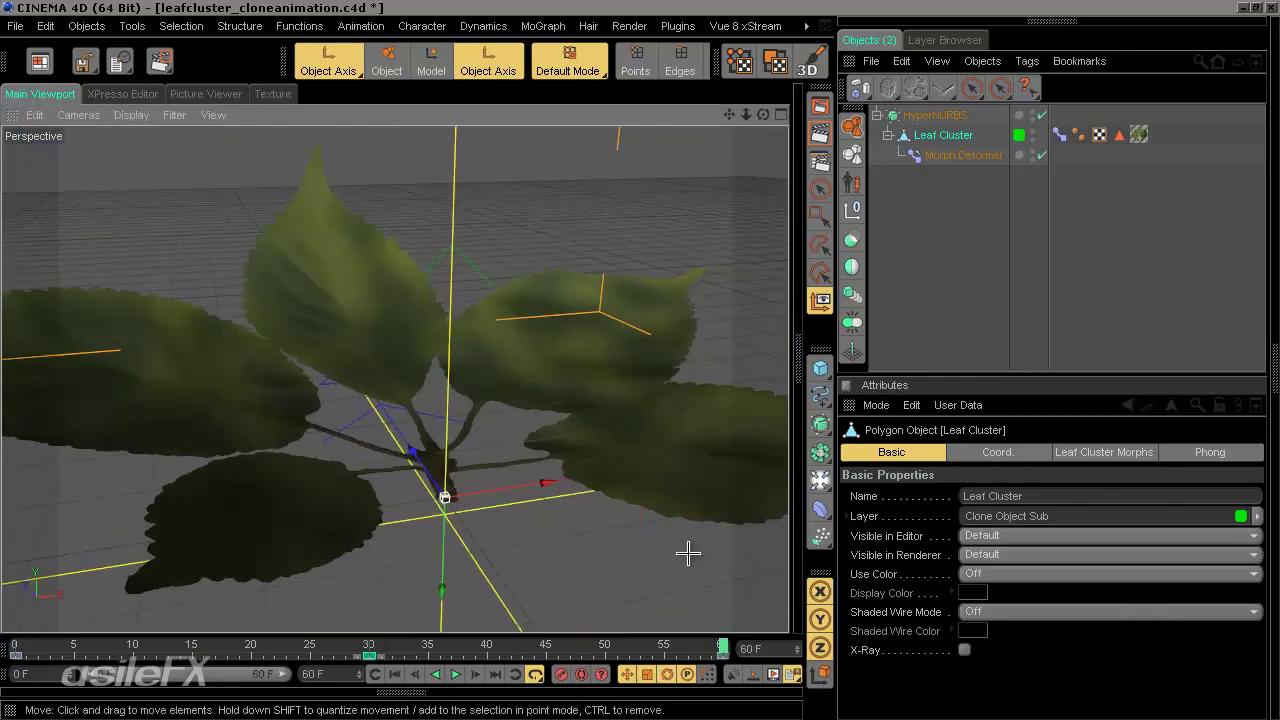
# - Return to frame 0 and inspect the folded Leaf Cluster from a different angle
pyautogui.click(397, 673)
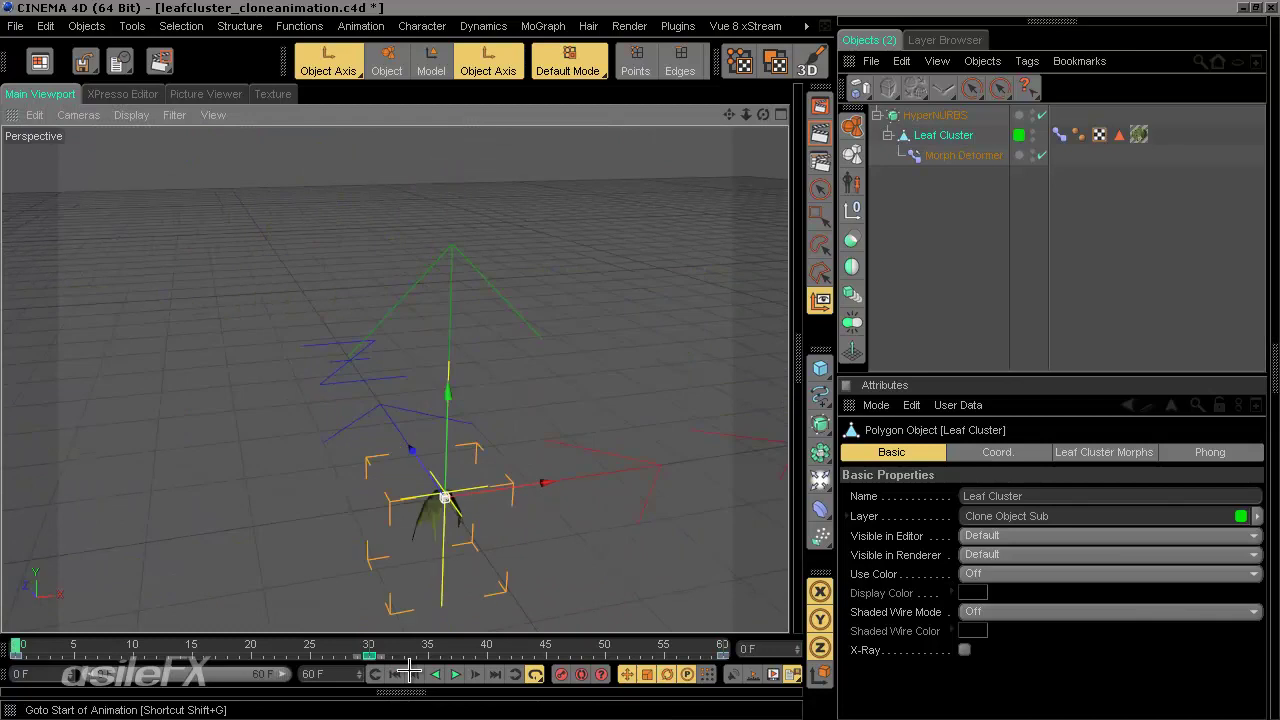
pyautogui.moveTo(22, 645)
pyautogui.mouseDown()
pyautogui.moveTo(717, 647)
pyautogui.moveTo(12, 645)
pyautogui.mouseUp()
pyautogui.keyDown('alt'); pyautogui.moveTo(399, 363); pyautogui.dragTo(440, 425); pyautogui.keyUp('alt')
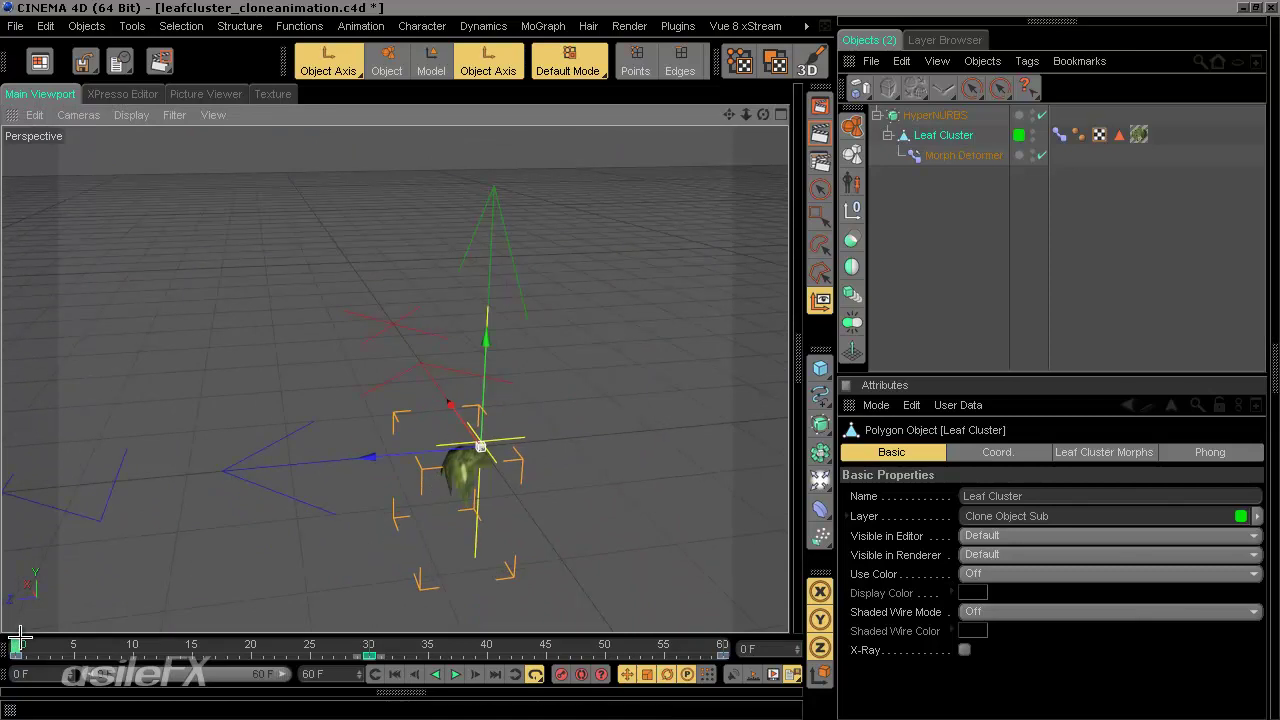
pyautogui.moveTo(16, 646); pyautogui.dragTo(14, 612)
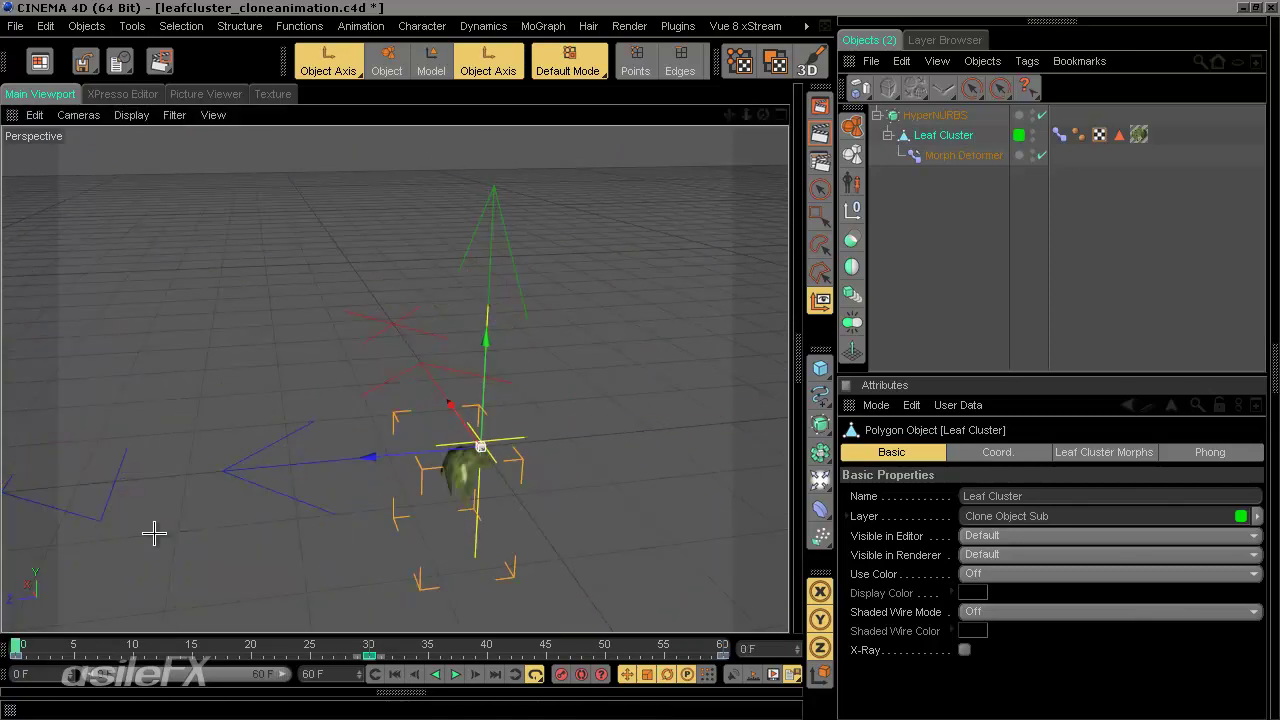
# - Rotate the HyperNURBS in Object mode so the folded leaves point upward, and scrub the early frames to check it
pyautogui.click(950, 116)
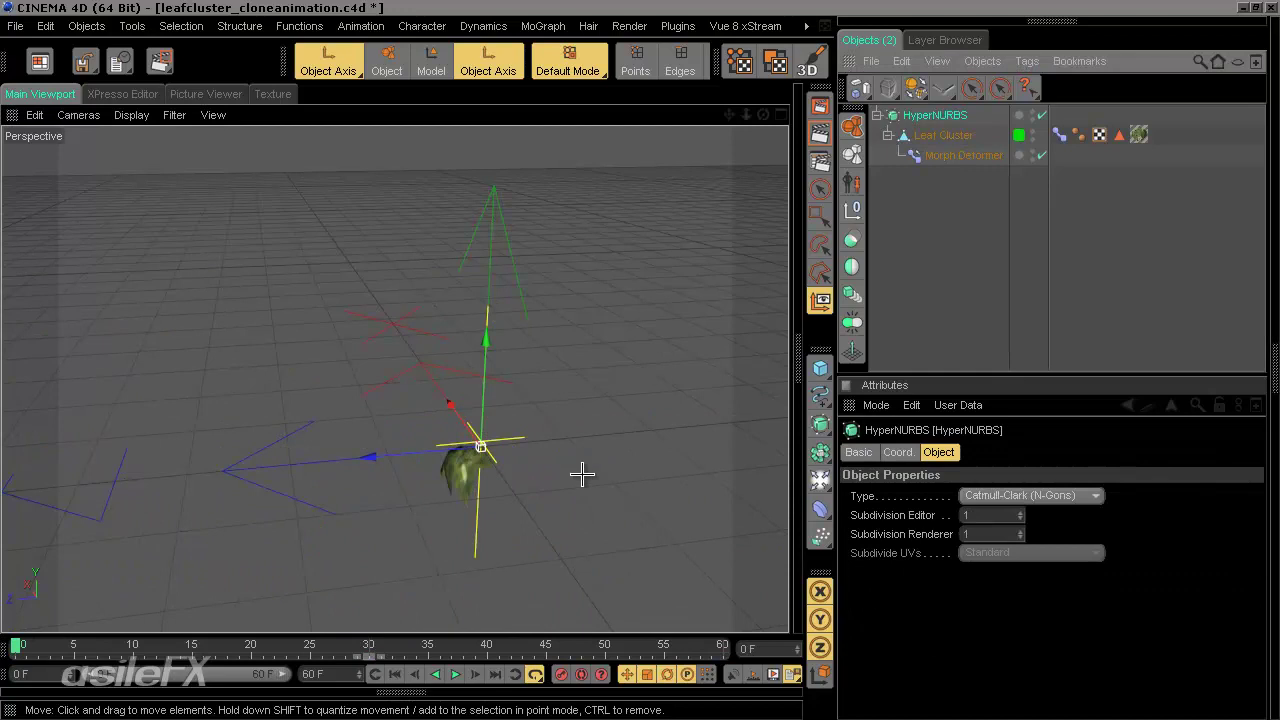
pyautogui.keyDown('alt'); pyautogui.moveTo(531, 483); pyautogui.dragTo(622, 544); pyautogui.keyUp('alt')
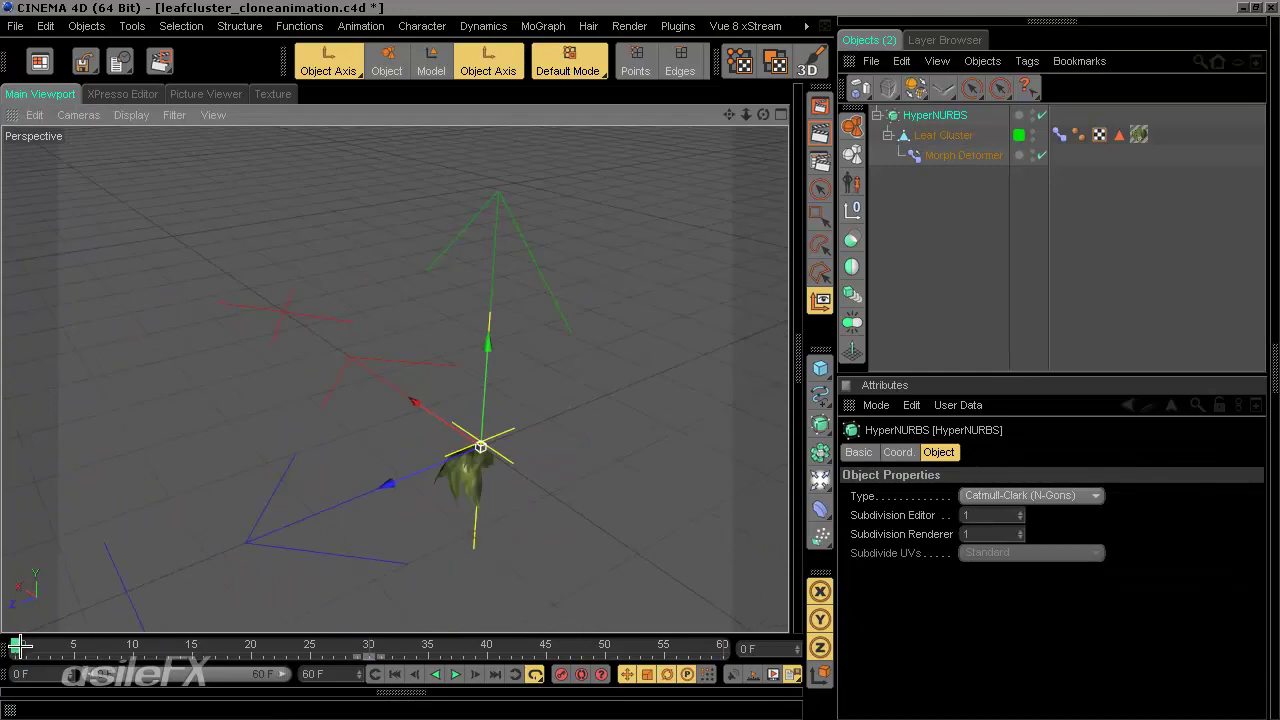
pyautogui.moveTo(19, 646)
pyautogui.mouseDown()
pyautogui.moveTo(749, 646)
pyautogui.moveTo(16, 646)
pyautogui.mouseUp()
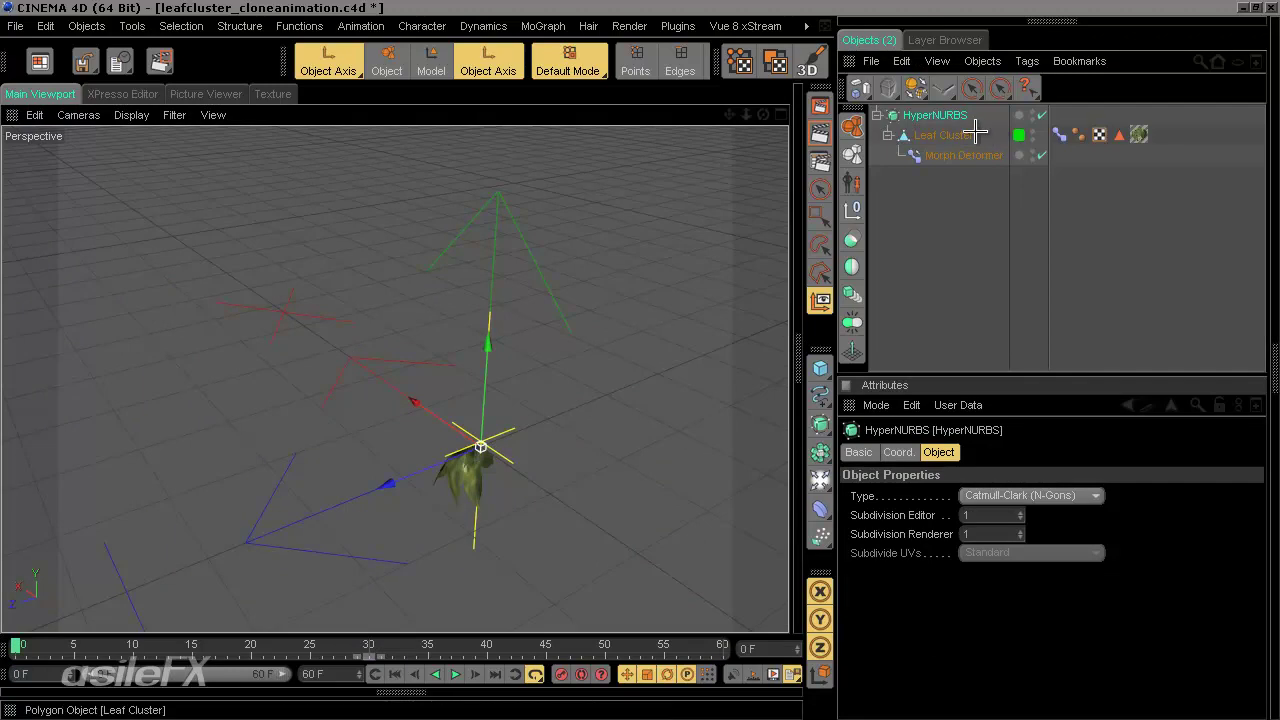
pyautogui.press('r')
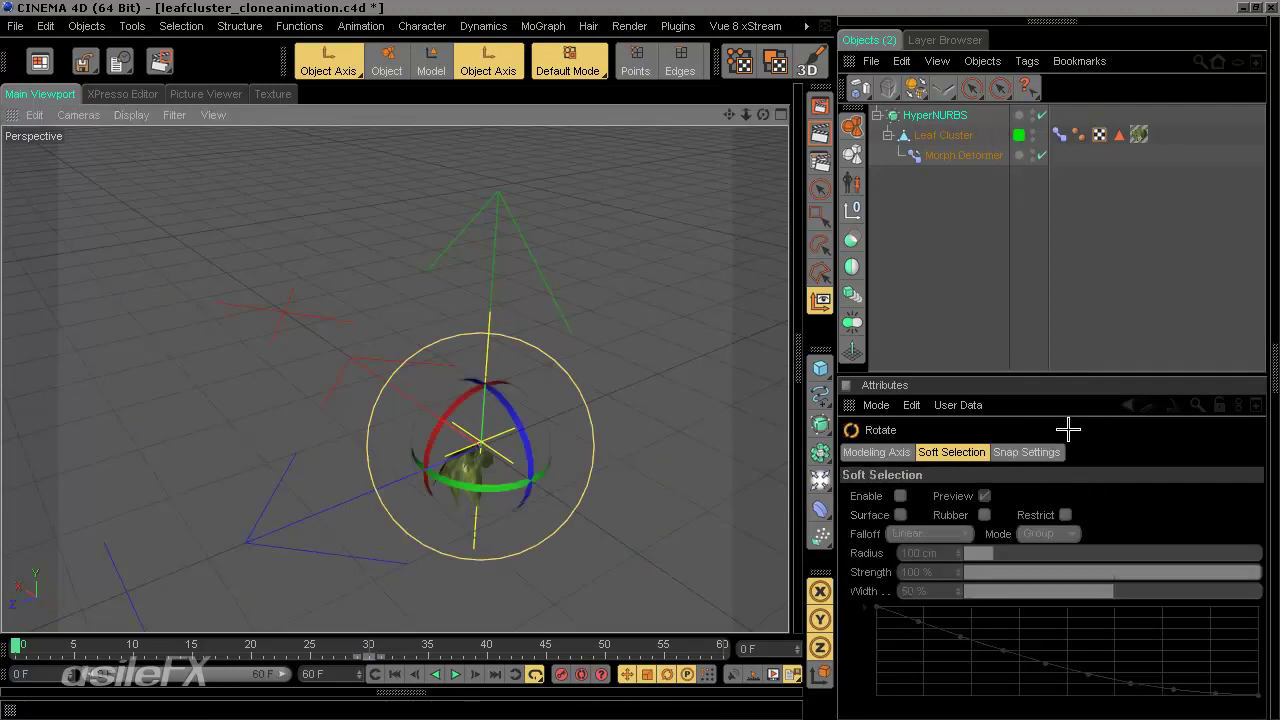
pyautogui.moveTo(529, 434); pyautogui.dragTo(468, 310)
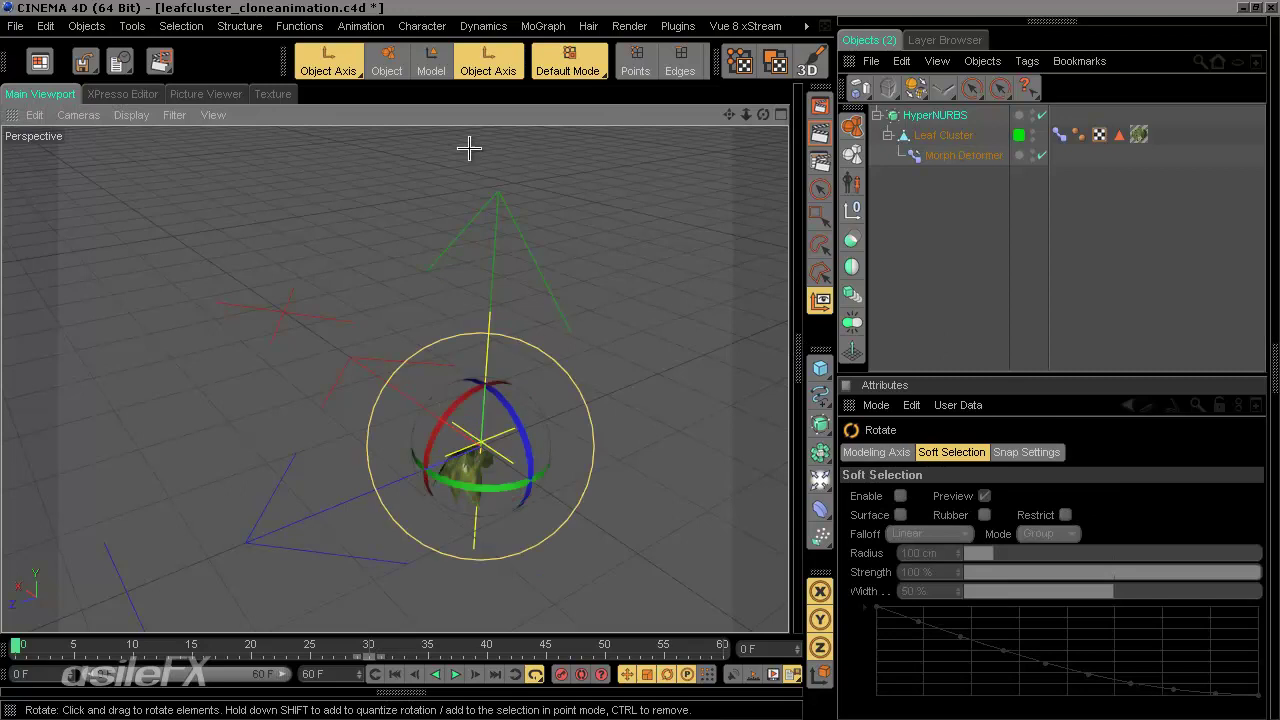
pyautogui.press('l')
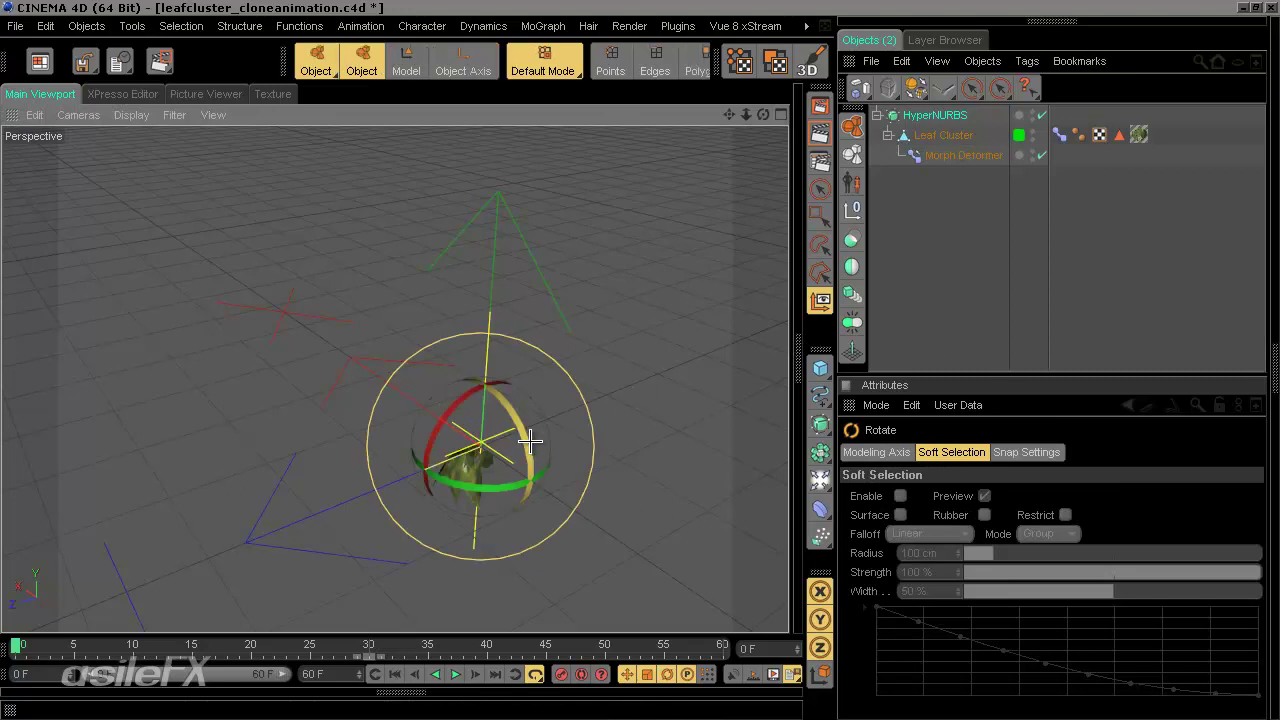
pyautogui.moveTo(529, 440); pyautogui.dragTo(331, 462)
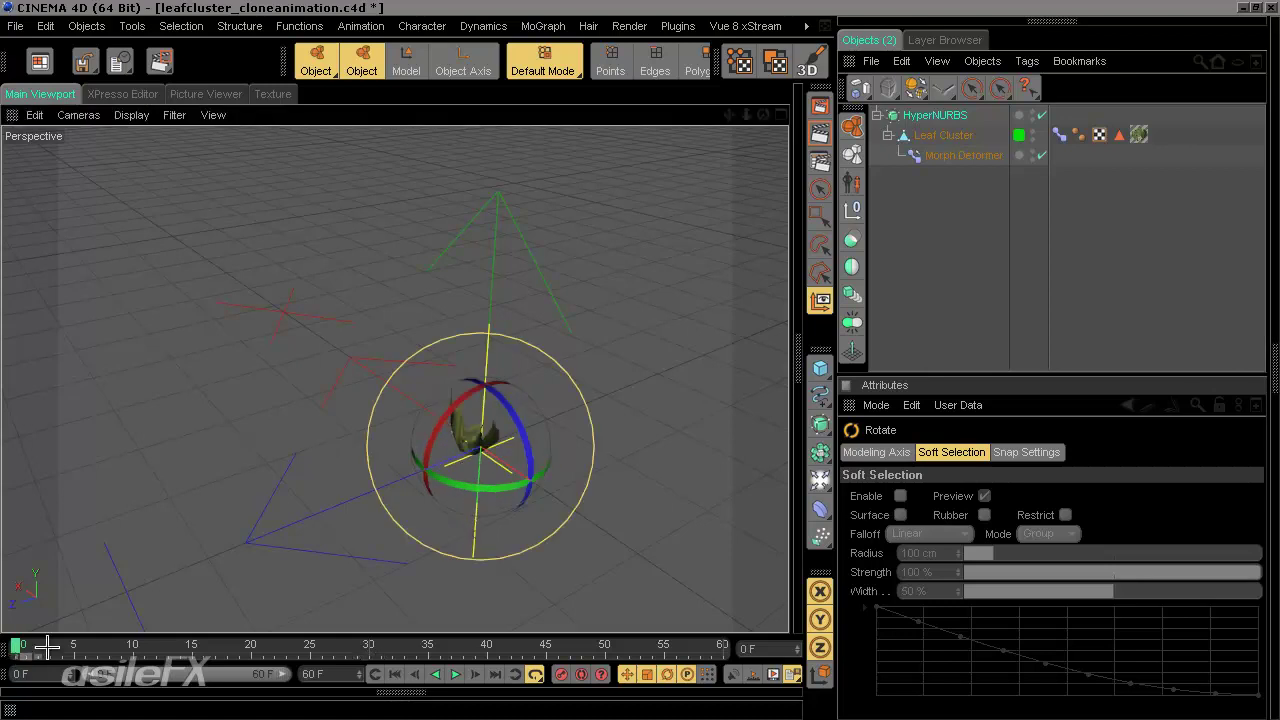
pyautogui.moveTo(20, 645); pyautogui.dragTo(229, 645)
pyautogui.click(990, 213)
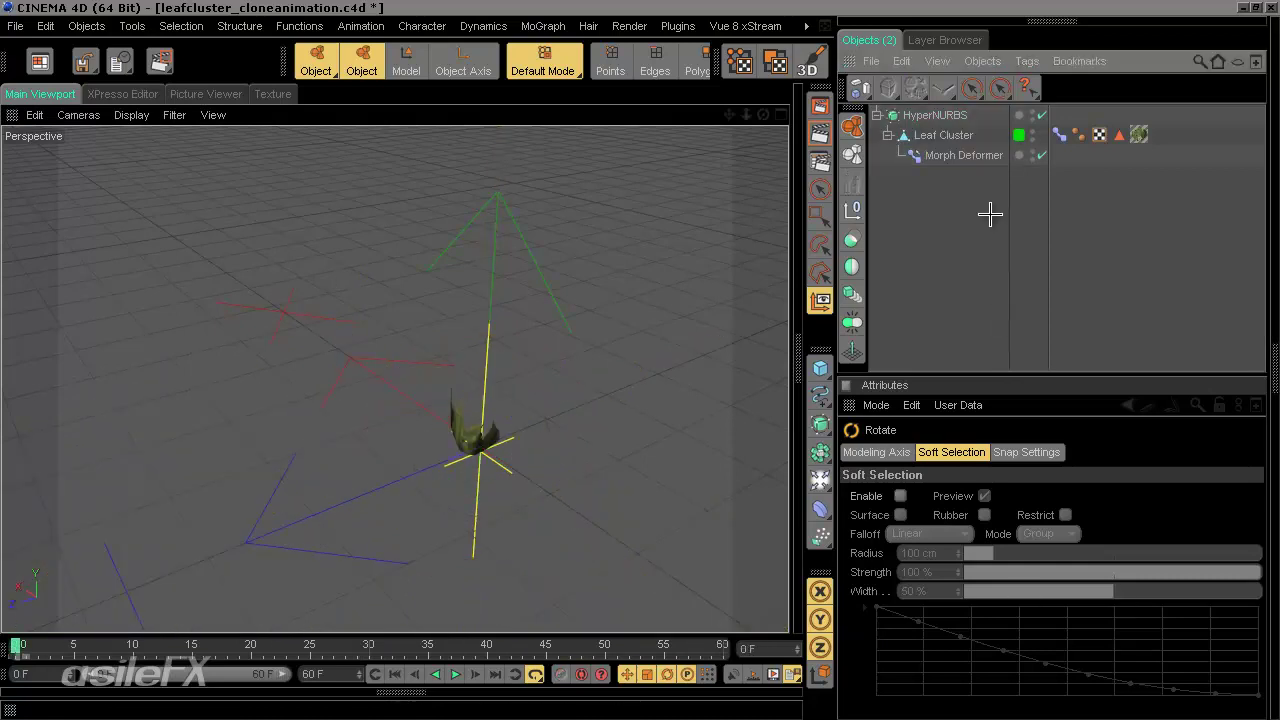
# - Rename the HyperNURBS as LeafClust_animate and save the project
pyautogui.doubleClick(940, 116)
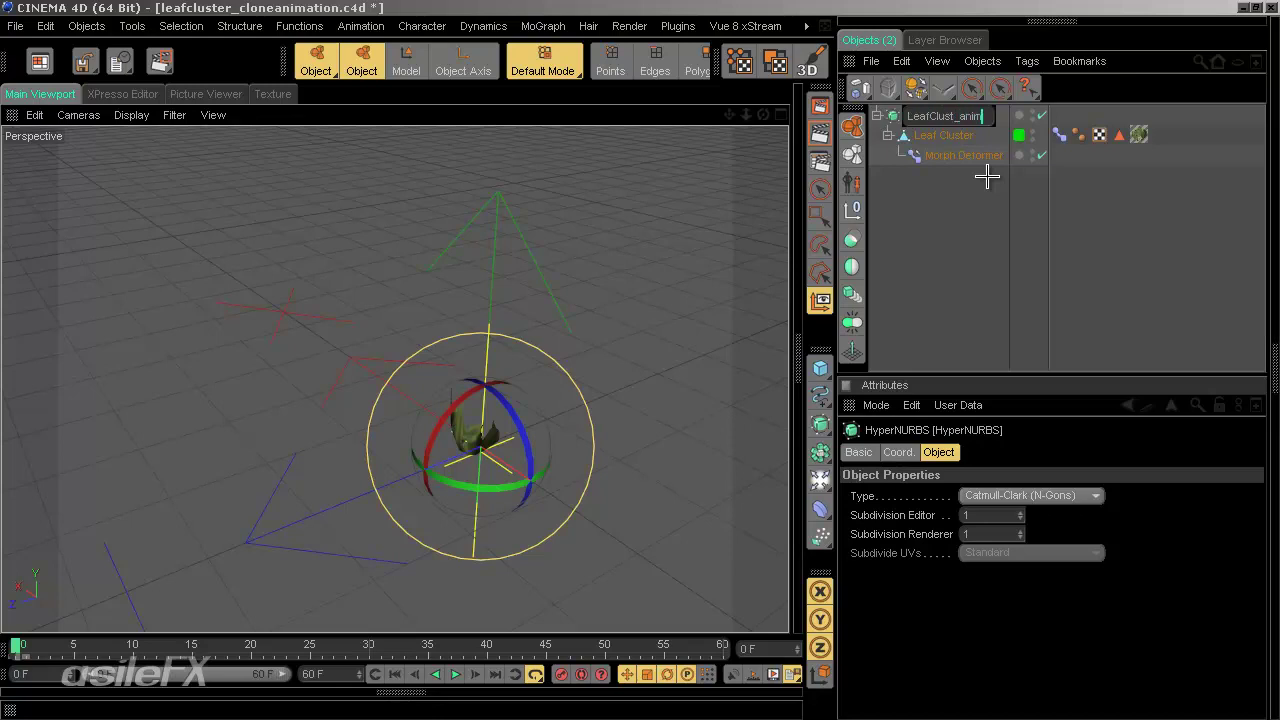
pyautogui.write('LeafClust_animate')
pyautogui.press('Return')
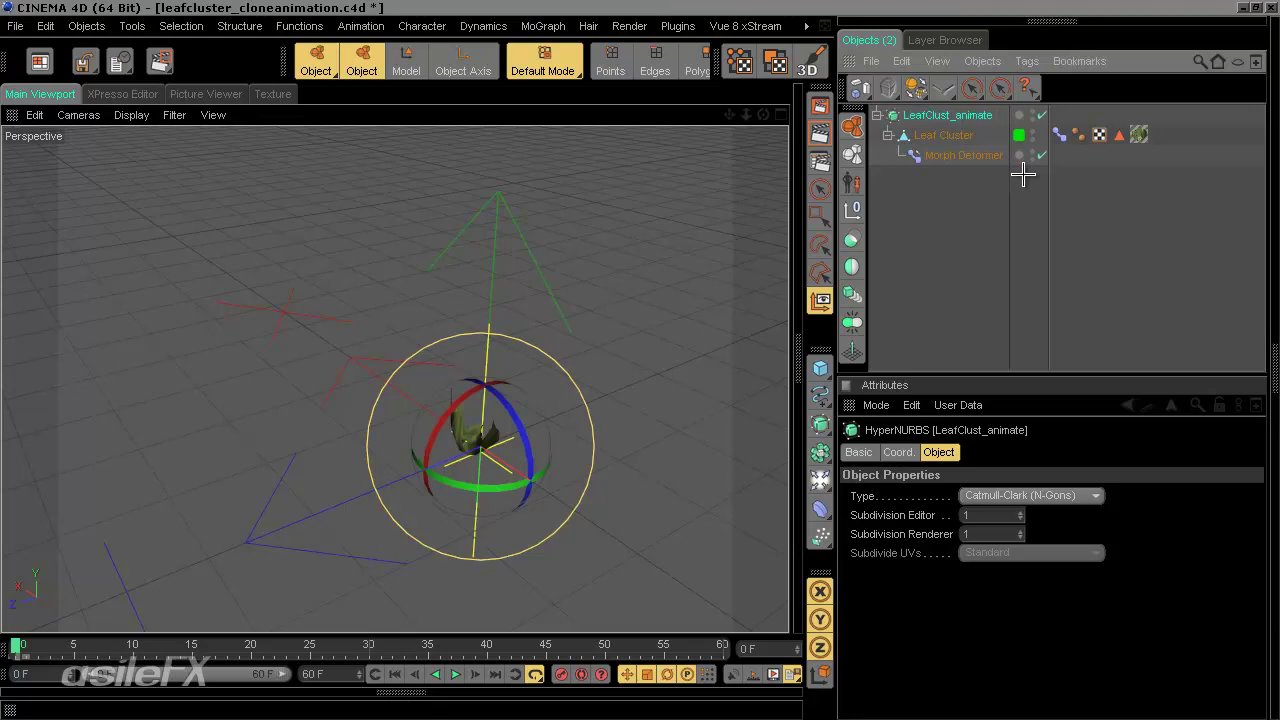
pyautogui.click(992, 223)
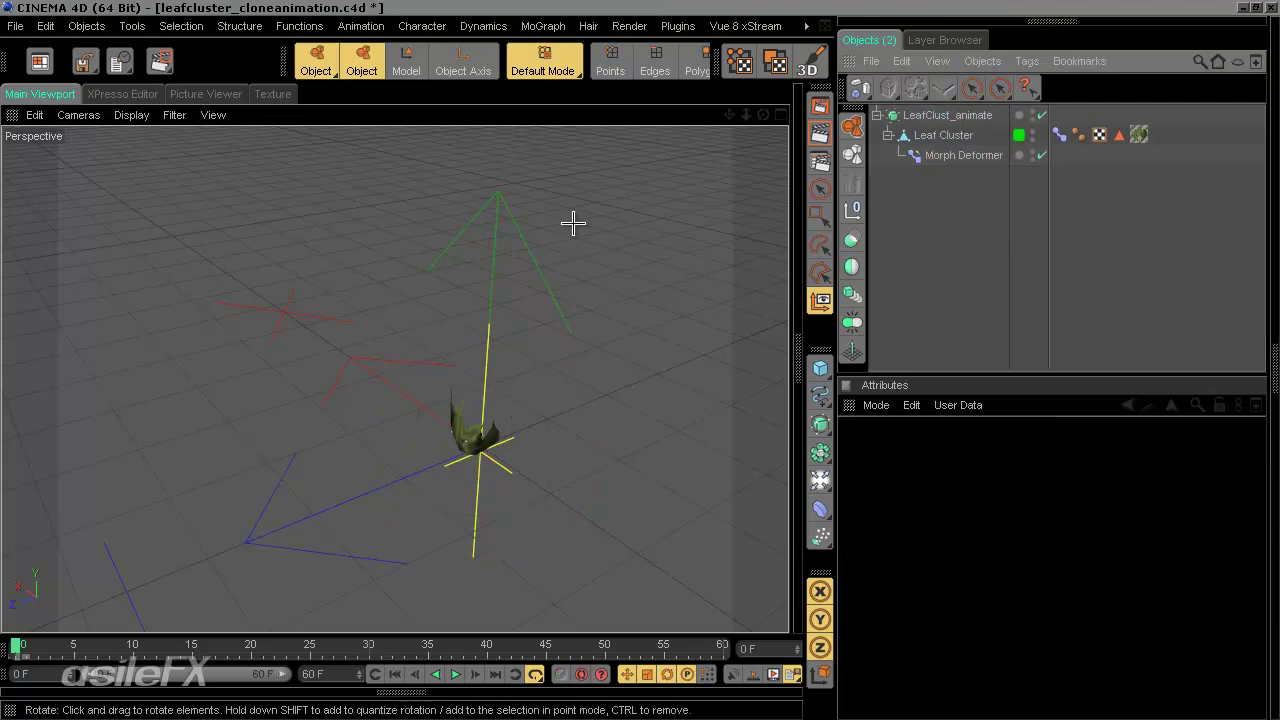
pyautogui.hotkey('ctrl', 's')
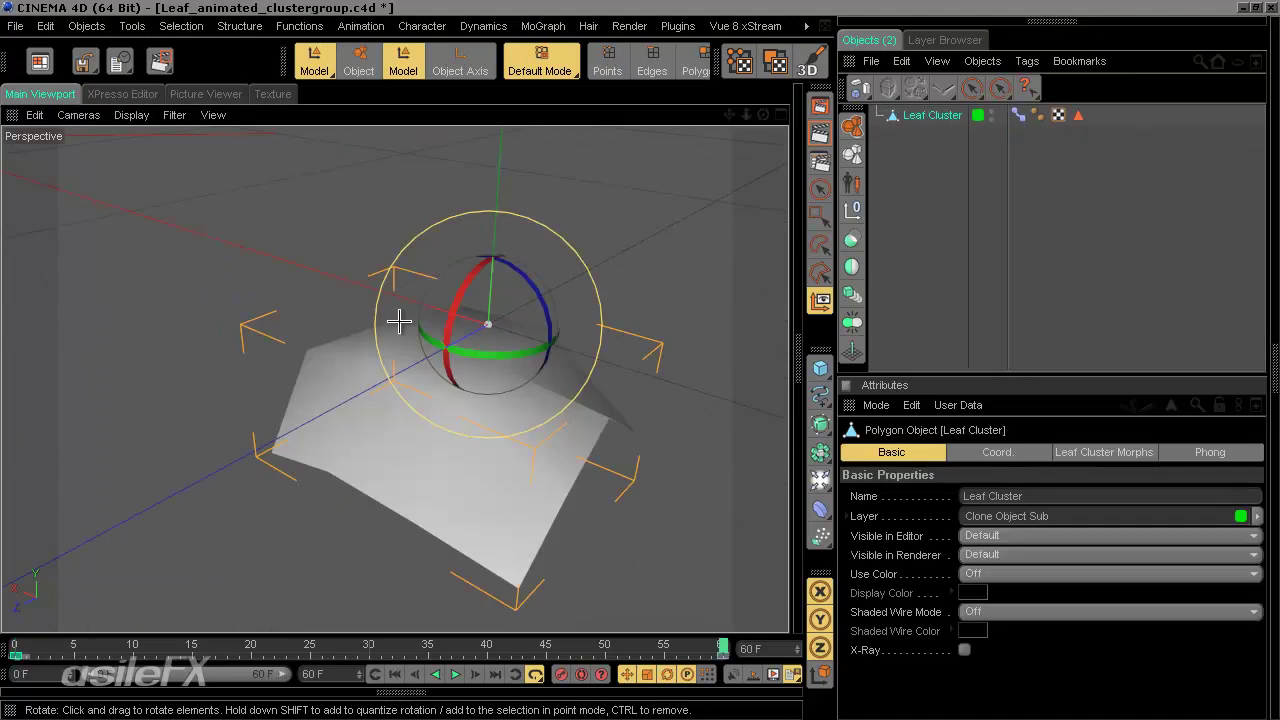
# - Scrub and play the leaf growth in the Leaf_animated_clustergroup project, and view the unfolded mesh from another side
pyautogui.moveTo(727, 645); pyautogui.dragTo(770, 574)
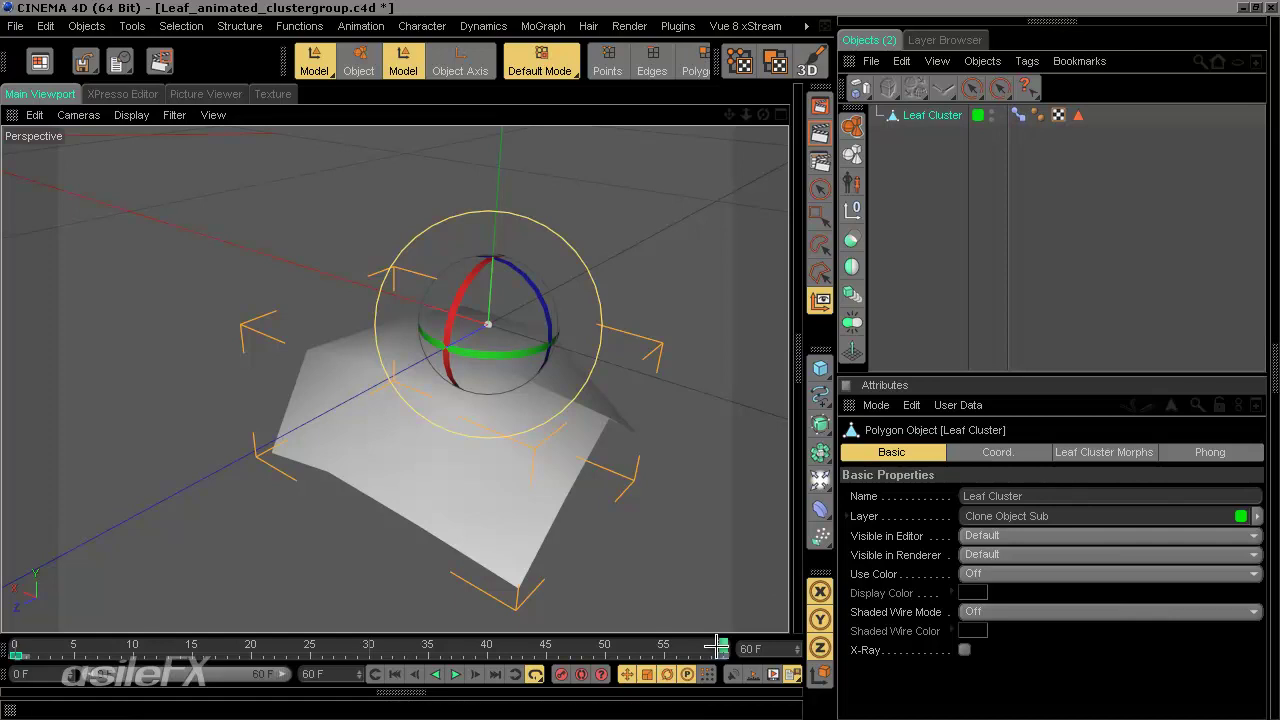
pyautogui.moveTo(720, 648); pyautogui.dragTo(20, 652)
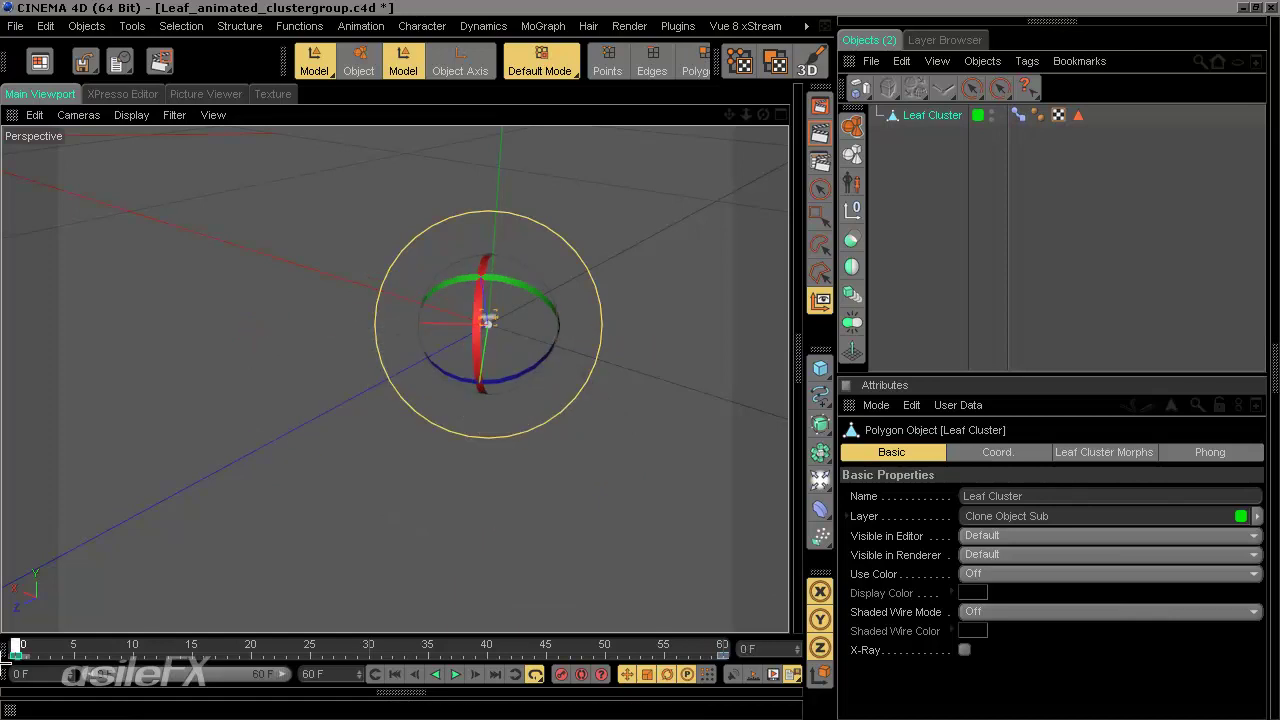
pyautogui.press('F8')
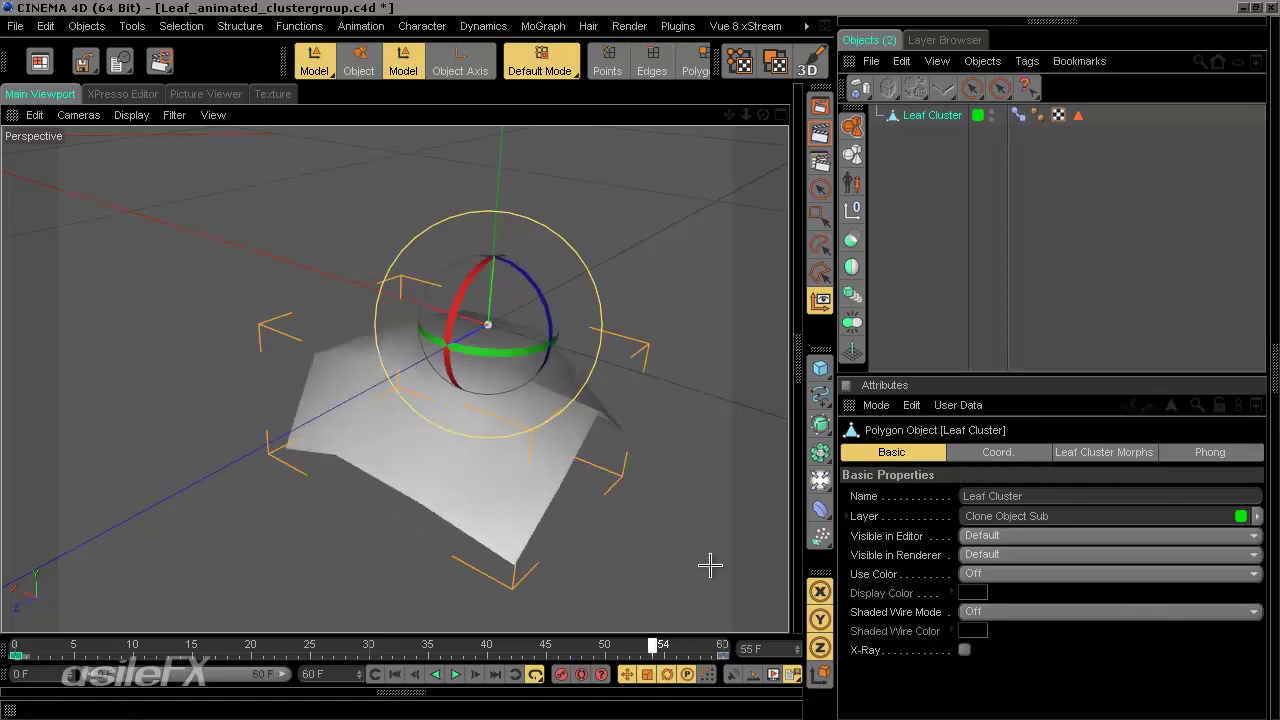
pyautogui.moveTo(348, 526); pyautogui.dragTo(794, 471)
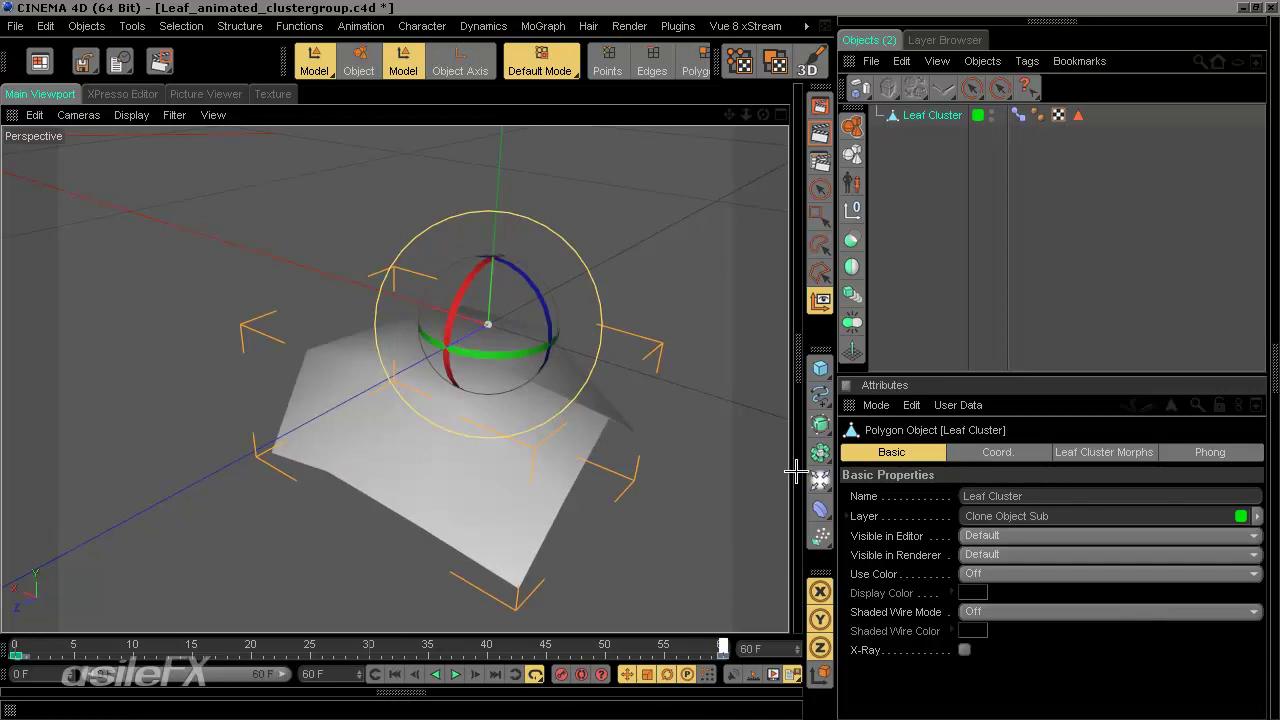
pyautogui.keyDown('alt'); pyautogui.moveTo(637, 360); pyautogui.dragTo(628, 459); pyautogui.keyUp('alt')
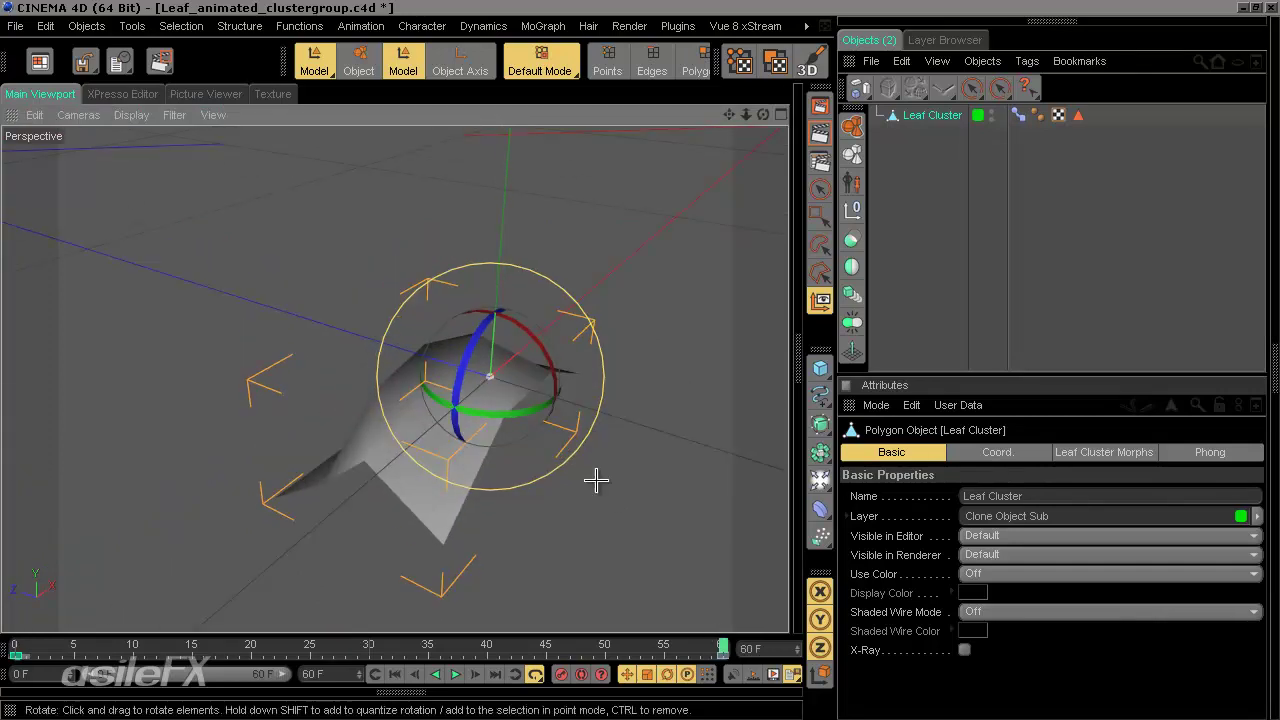
# - Close the Leaf_animated_clustergroup project without saving its changes
pyautogui.click(15, 26)
pyautogui.click(95, 139)
pyautogui.click(656, 418)
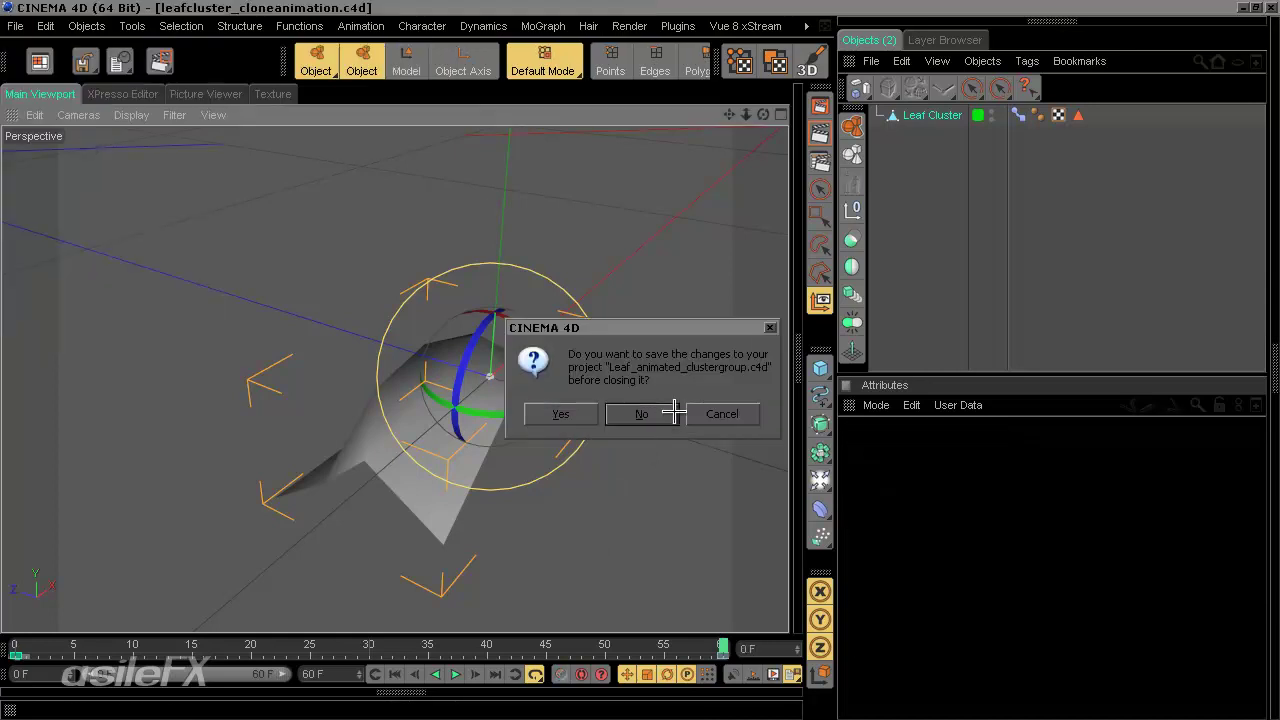
pyautogui.click(806, 26)
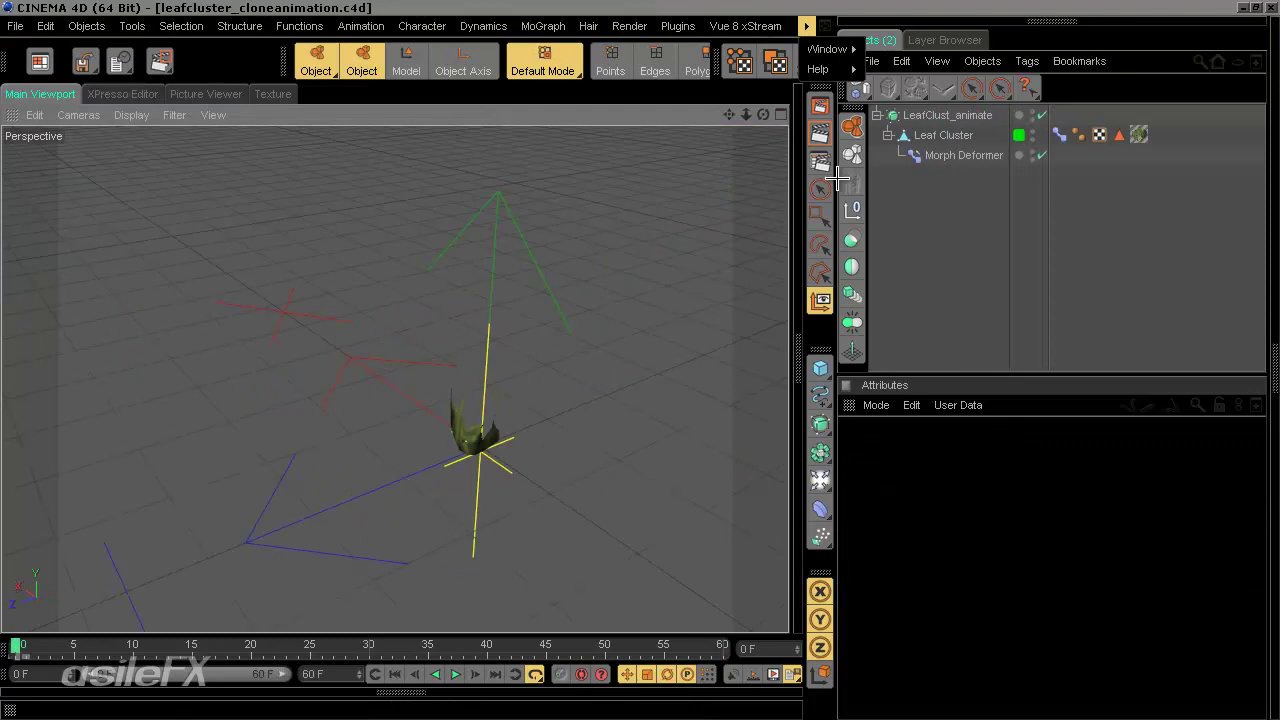
pyautogui.click(1037, 277)
# - Delete the texture tag from the Leaf Cluster in leafcluster_cloneanimation and save the project
pyautogui.moveTo(422, 458)
pyautogui.keyDown('alt'); pyautogui.mouseDown()
pyautogui.moveTo(637, 357)
pyautogui.moveTo(434, 457)
pyautogui.mouseUp(); pyautogui.keyUp('alt')
pyautogui.scroll(5, 498, 480)
pyautogui.keyDown('alt'); pyautogui.moveTo(481, 494); pyautogui.dragTo(640, 362); pyautogui.keyUp('alt')
pyautogui.click(1140, 133)
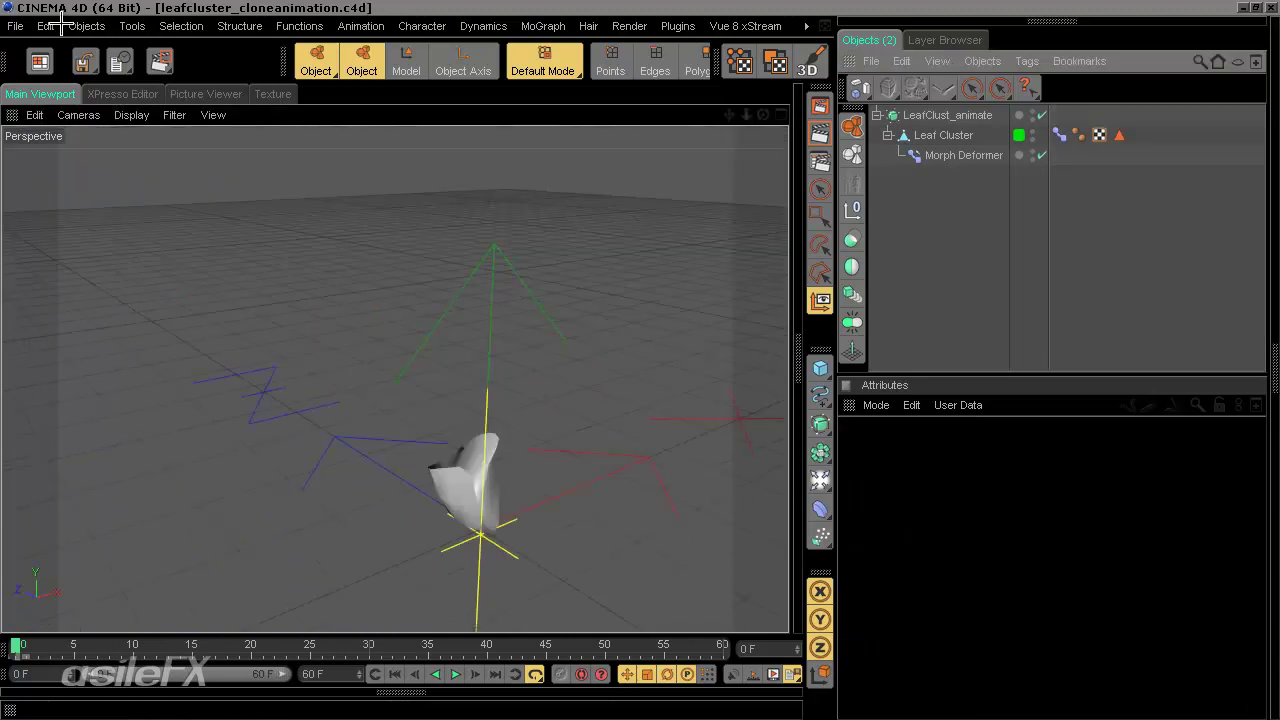
pyautogui.click(16, 26)
pyautogui.click(60, 186)
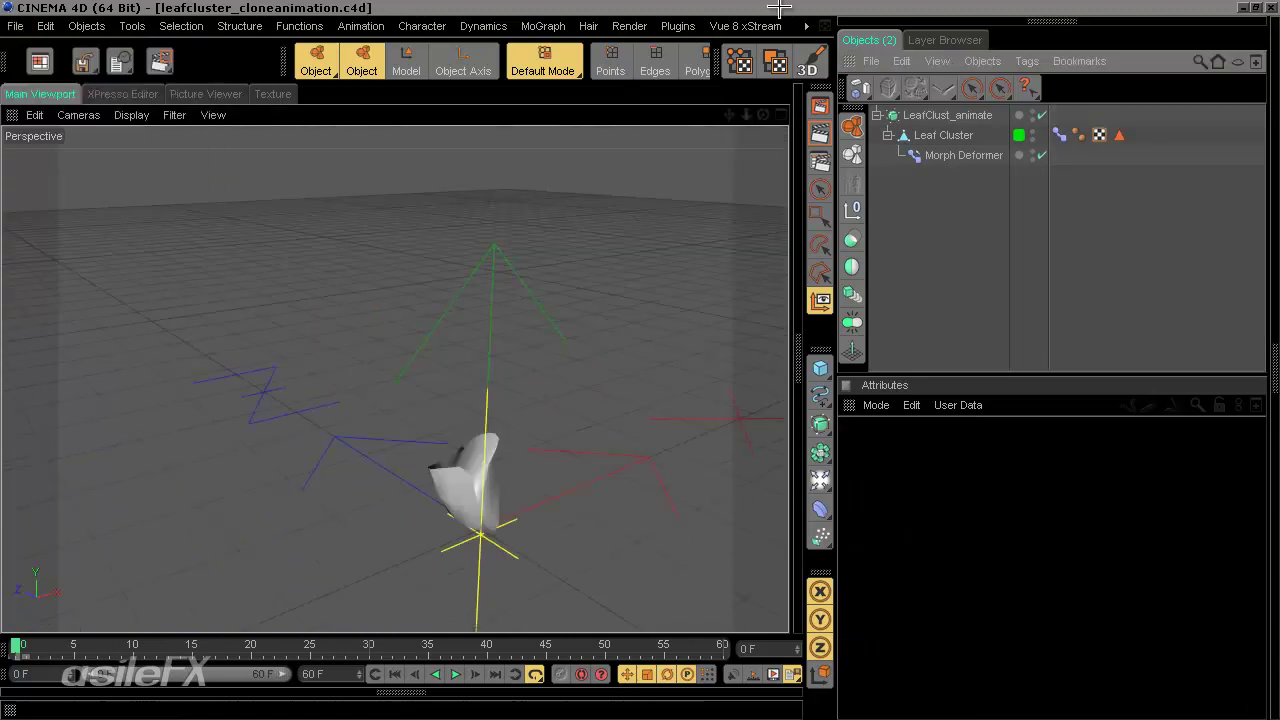
# - Switch to the Leaf Generator Tree_clone animation project and move the leaf texture tag from the Leaf Cluster to the Leaf Cluster Generator
pyautogui.click(806, 26)
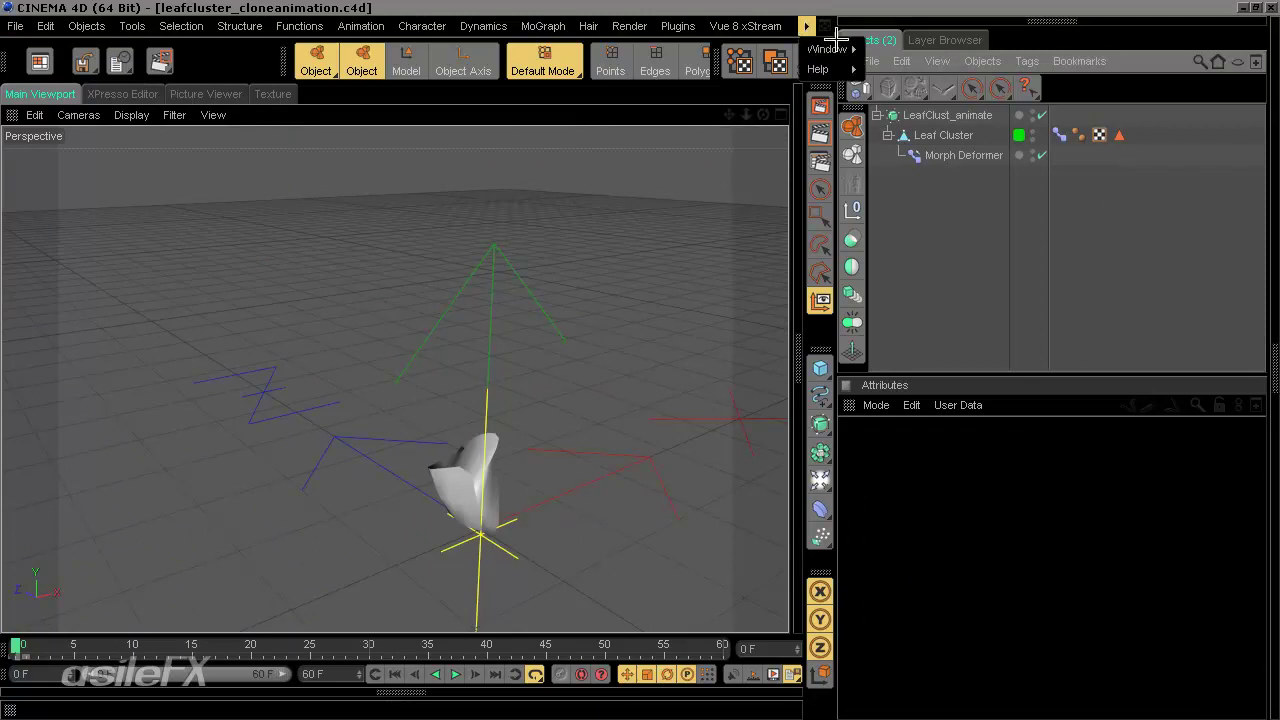
pyautogui.moveTo(827, 49)
pyautogui.click(955, 552)
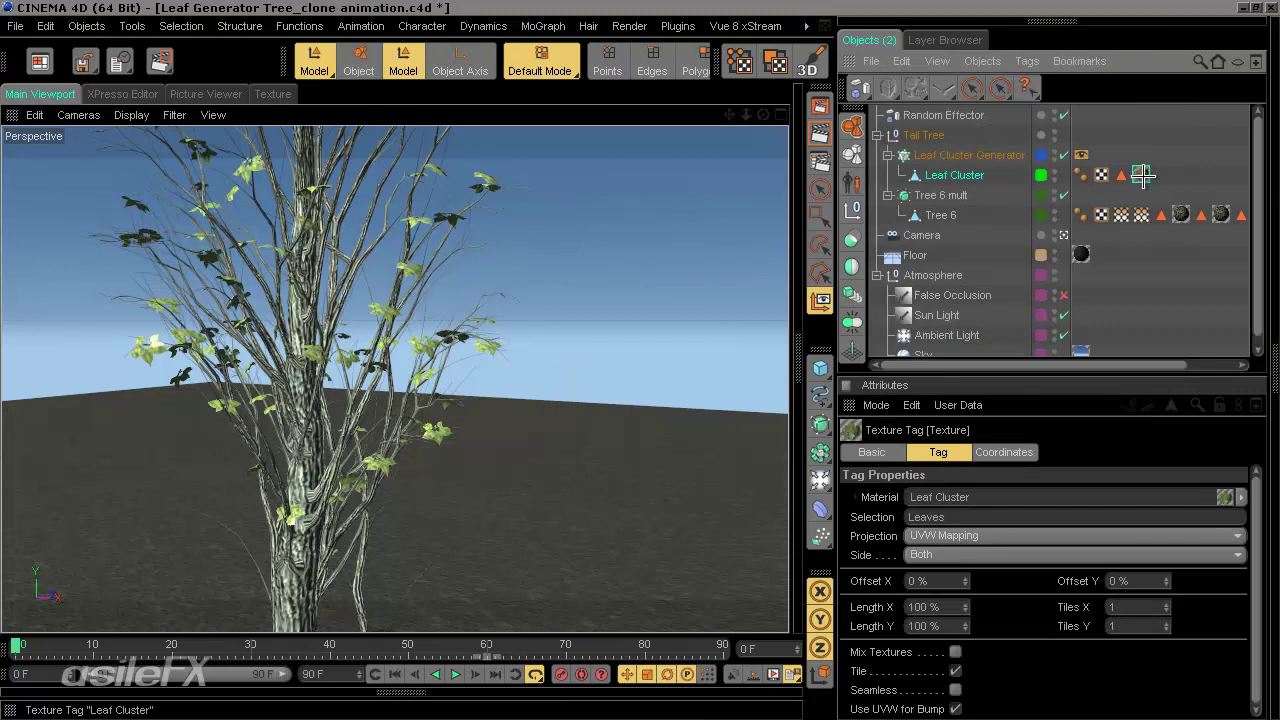
pyautogui.moveTo(1142, 175); pyautogui.dragTo(1101, 155)
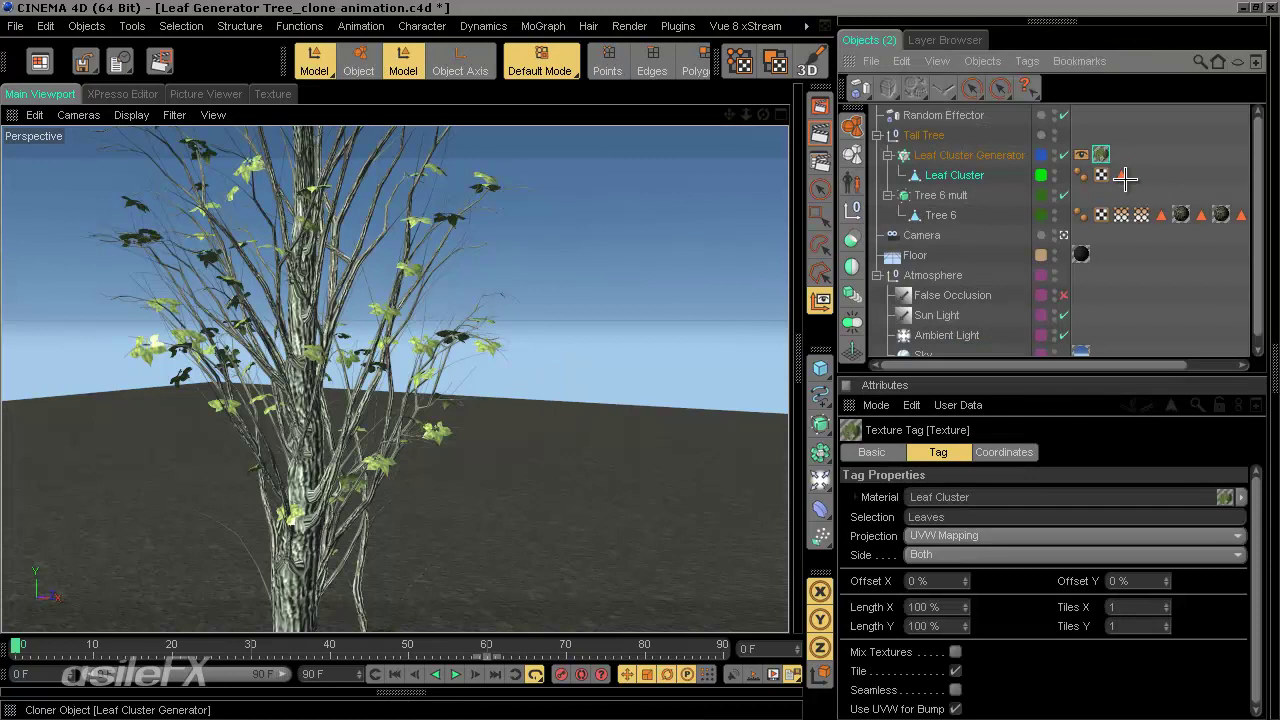
# - Take the Leaf Cluster out of the Leaf Cluster Generator, place it above Tall Tree, and hide it in the editor and renderer
pyautogui.click(957, 175)
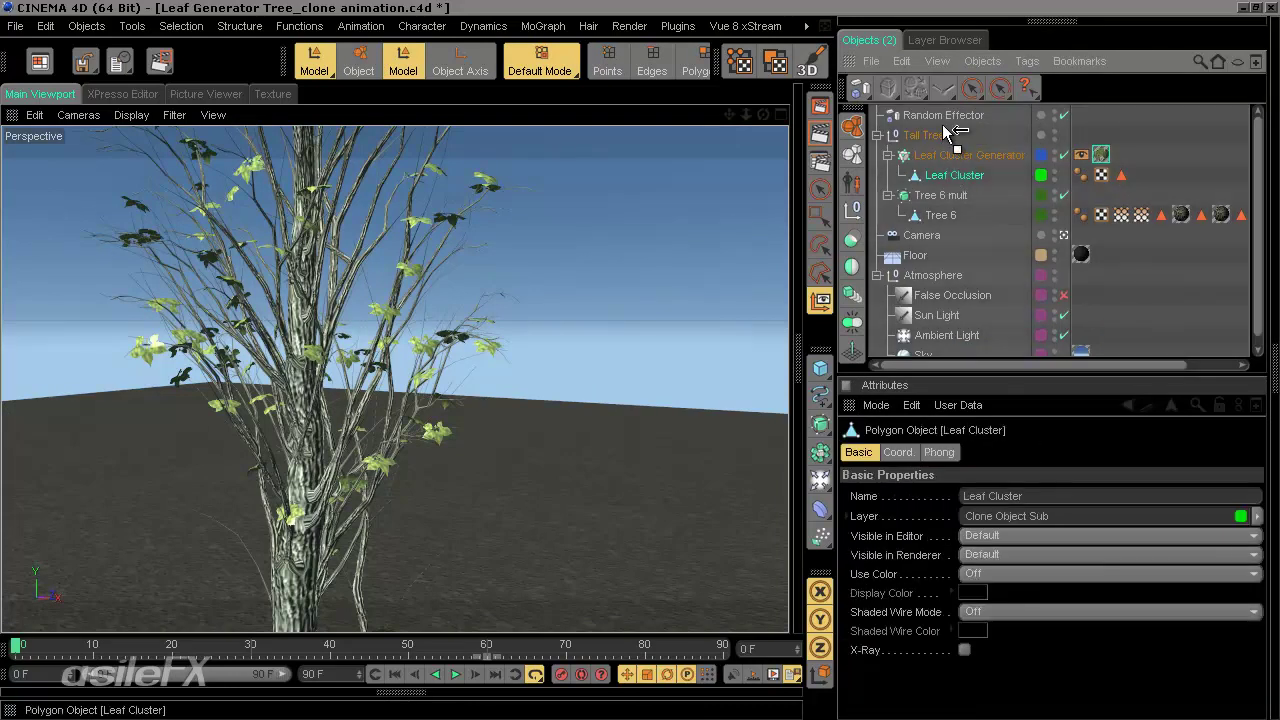
pyautogui.moveTo(950, 133); pyautogui.dragTo(1050, 135)
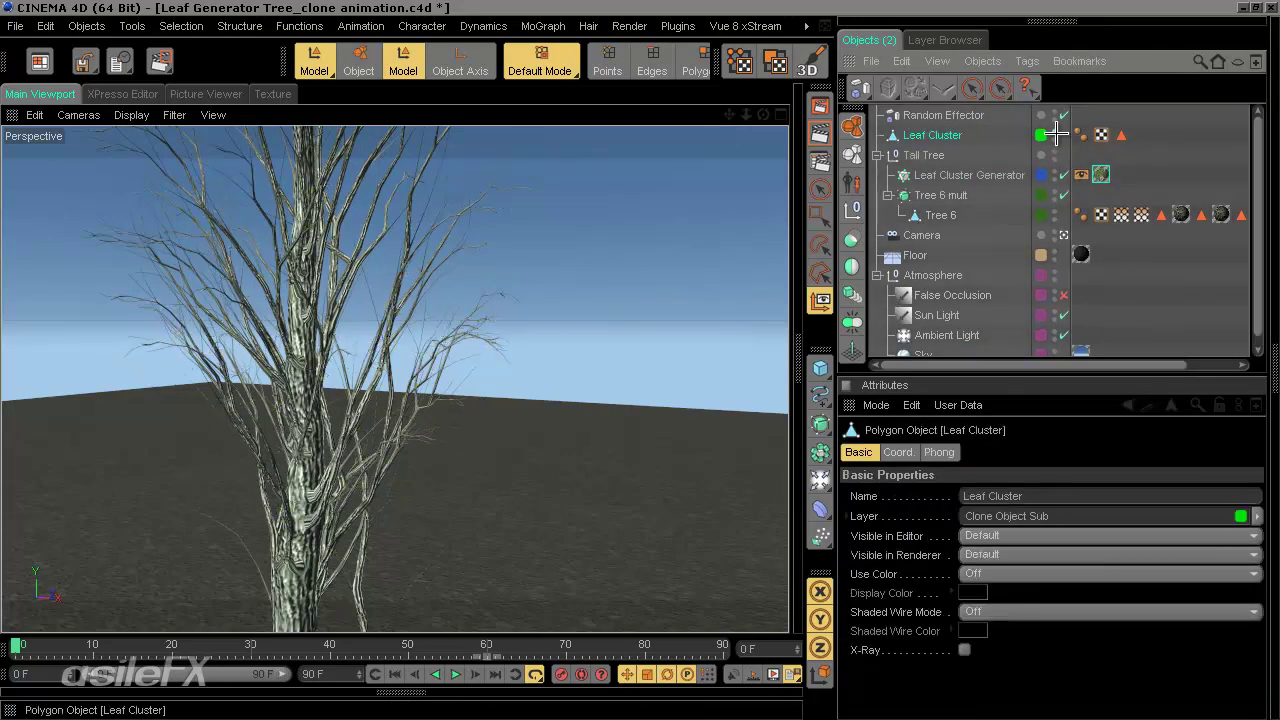
pyautogui.doubleClick(1056, 138)
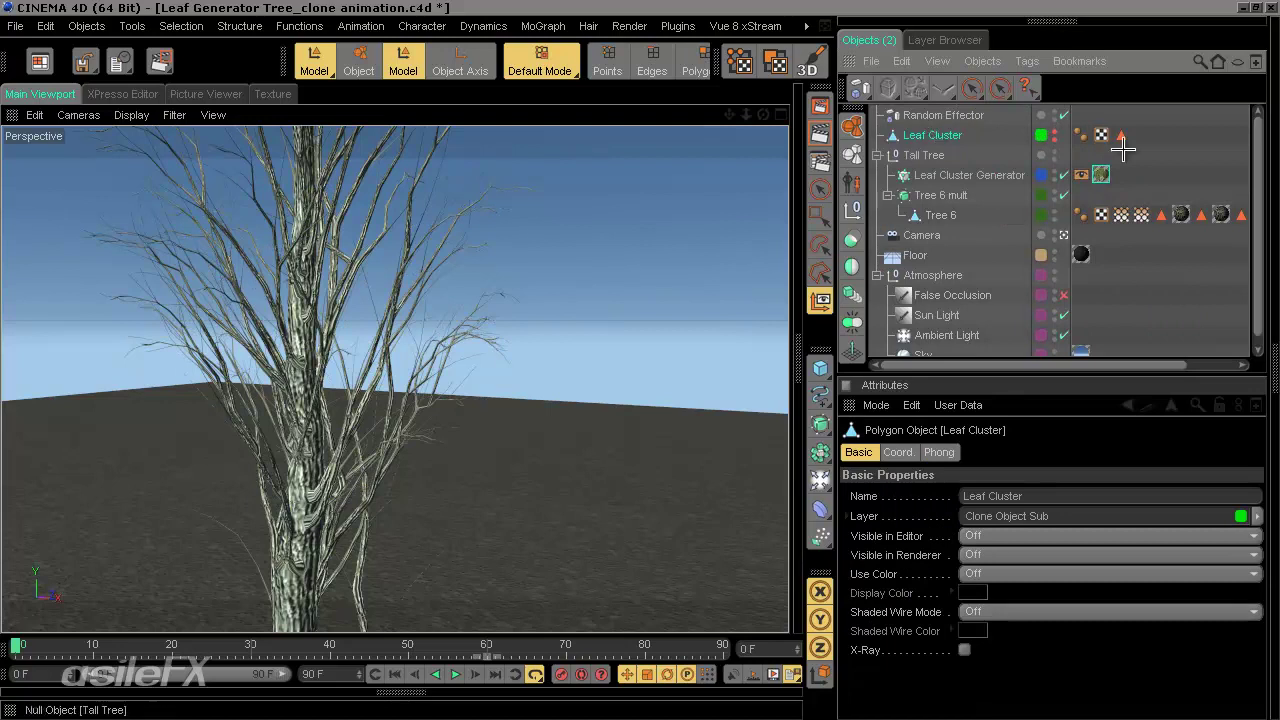
pyautogui.click(1211, 122)
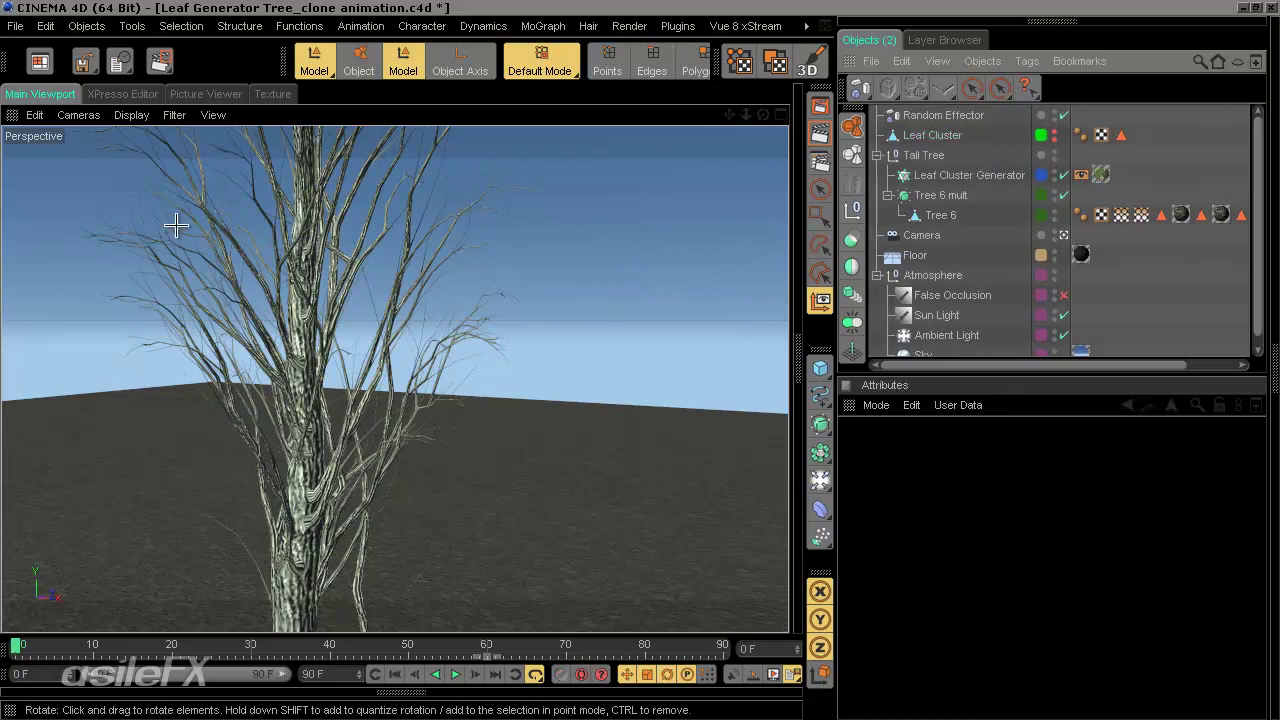
# - Add an XRef object to the tree scene and load the leafcluster_cloneanimation file into it
pyautogui.click(87, 25)
pyautogui.moveTo(120, 234)
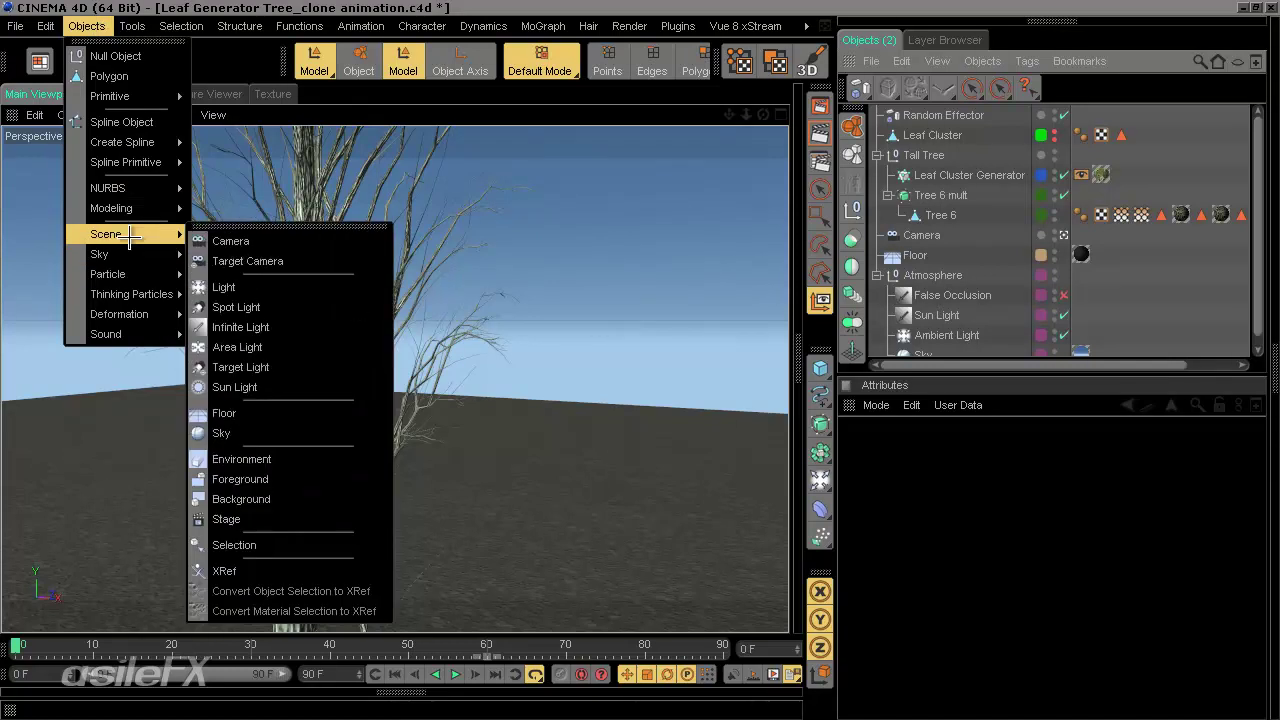
pyautogui.click(268, 571)
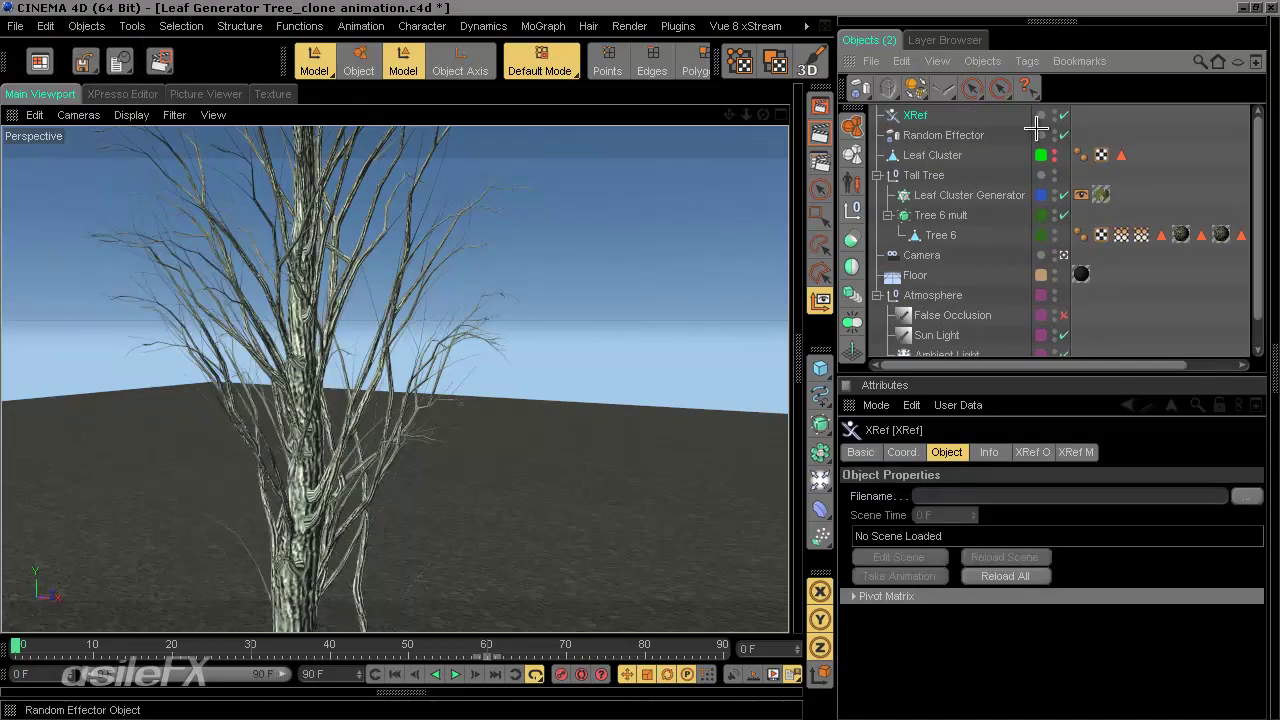
pyautogui.click(1242, 494)
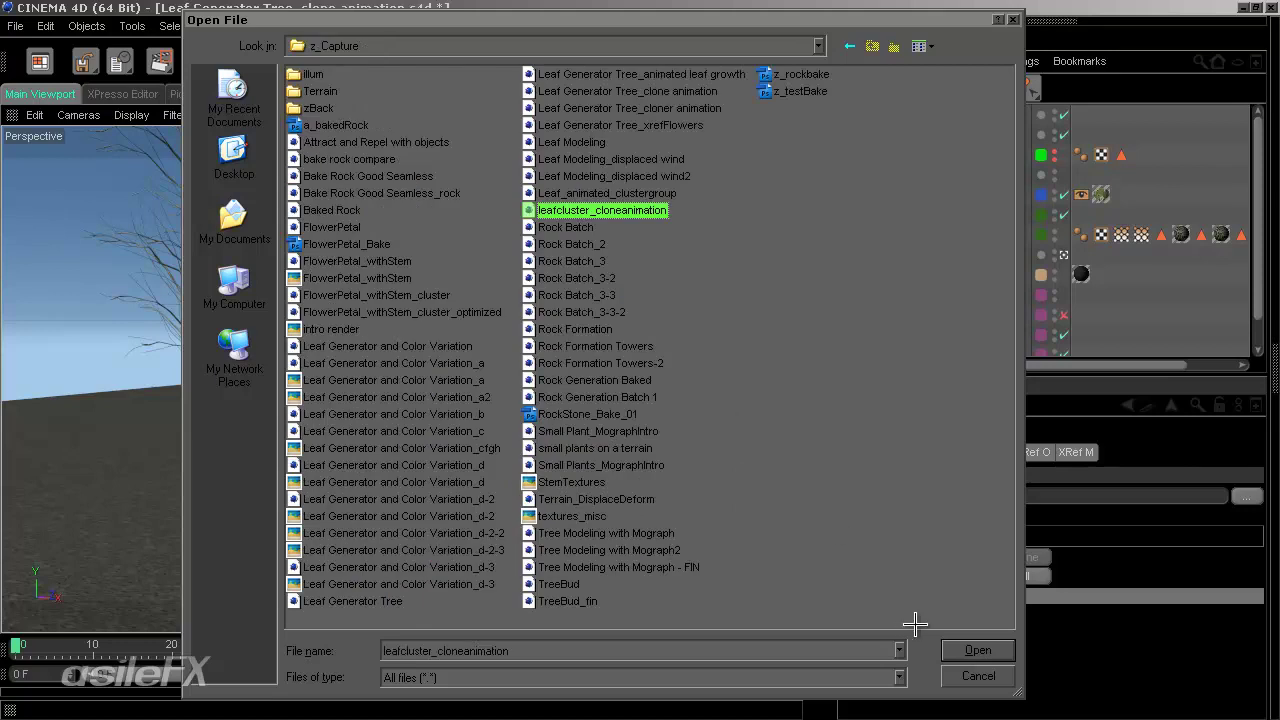
pyautogui.click(979, 649)
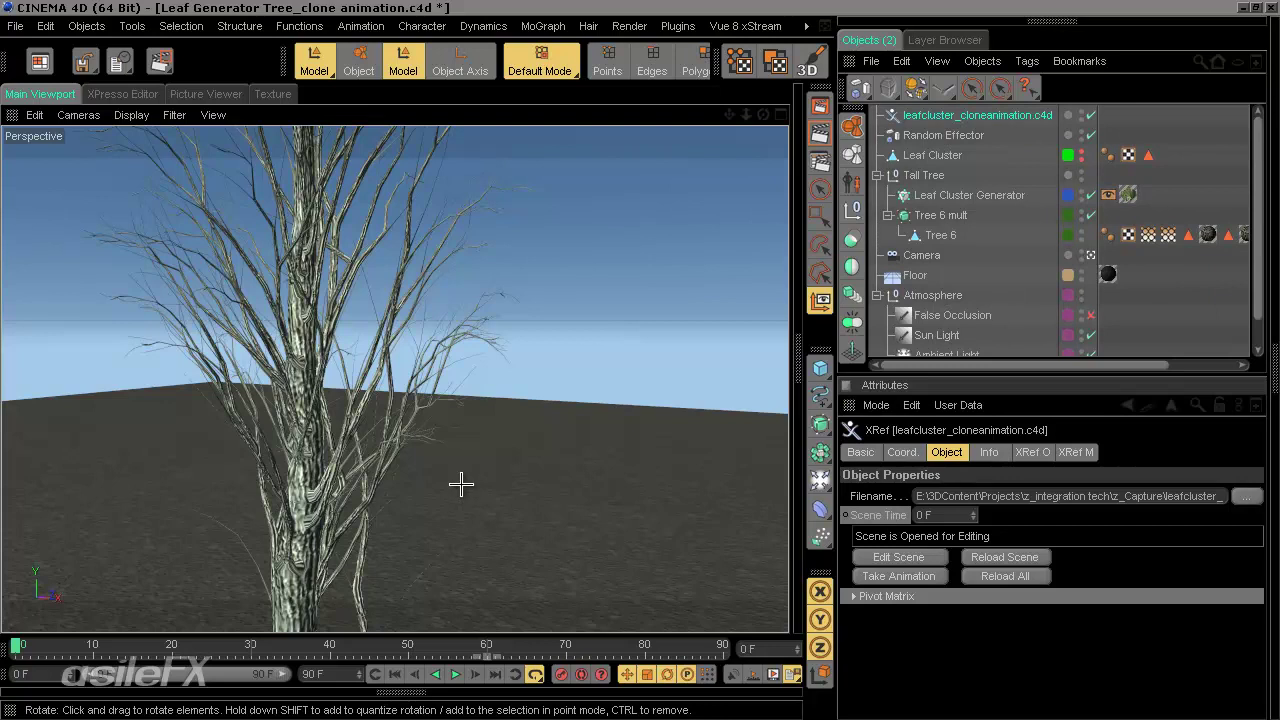
# - Examine the XRef leaf cluster at the base of the tree and scrub the timeline to check it for animation
pyautogui.keyDown('alt'); pyautogui.moveTo(496, 525); pyautogui.dragTo(640, 369, button='middle'); pyautogui.keyUp('alt')
pyautogui.moveTo(485, 483)
pyautogui.keyDown('alt'); pyautogui.mouseDown()
pyautogui.moveTo(649, 371)
pyautogui.moveTo(485, 483)
pyautogui.mouseUp(); pyautogui.keyUp('alt')
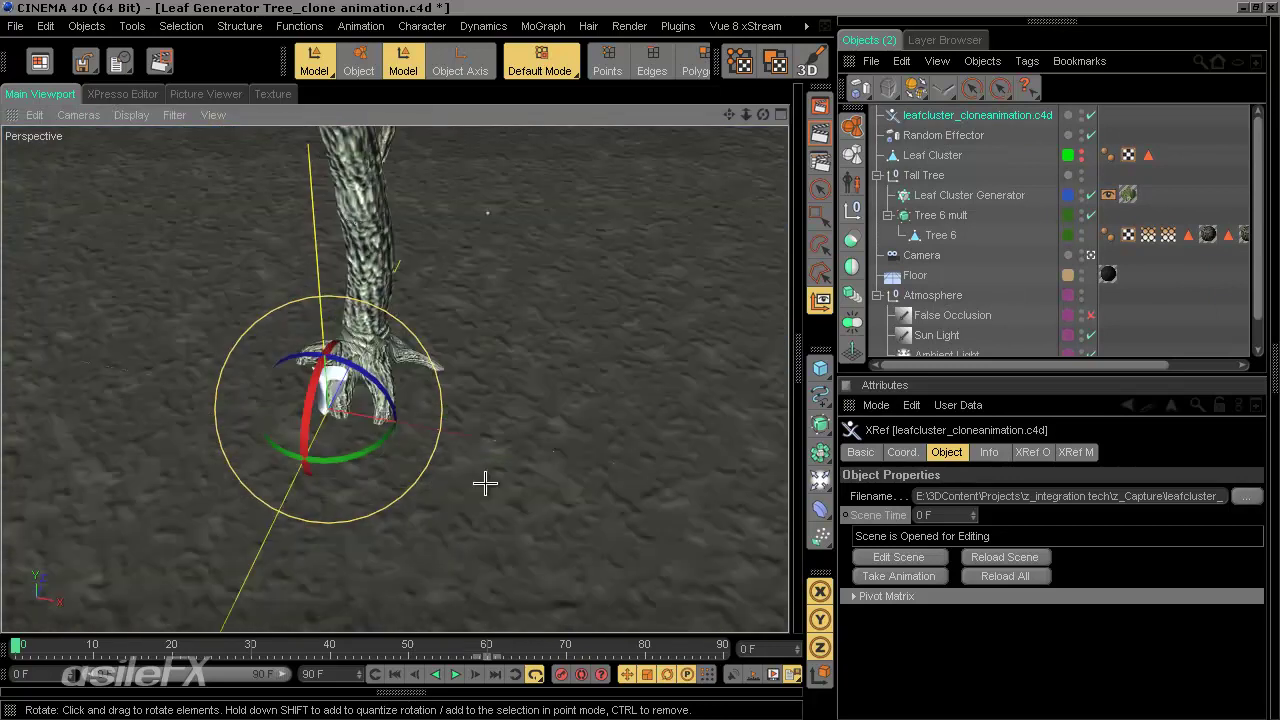
pyautogui.moveTo(18, 648); pyautogui.dragTo(15, 617)
pyautogui.keyDown('alt'); pyautogui.moveTo(291, 535); pyautogui.dragTo(396, 499, button='right'); pyautogui.keyUp('alt')
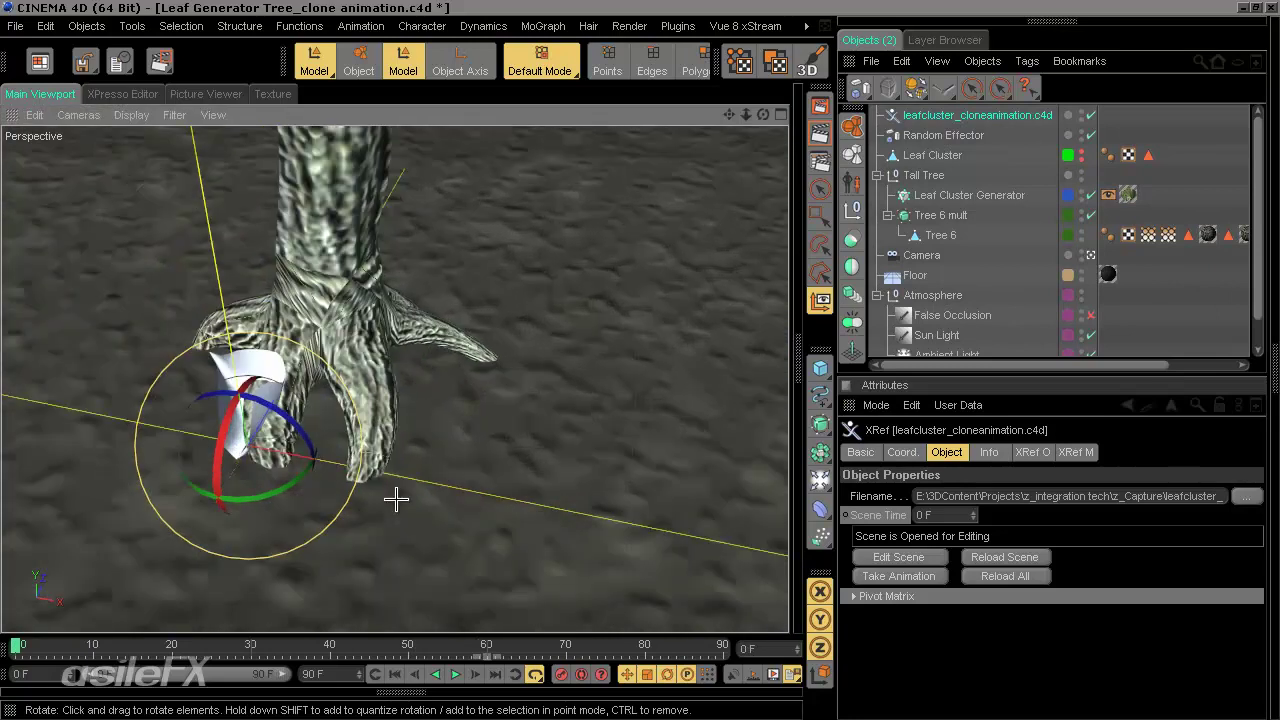
pyautogui.keyDown('alt'); pyautogui.moveTo(396, 499); pyautogui.dragTo(637, 354); pyautogui.keyUp('alt')
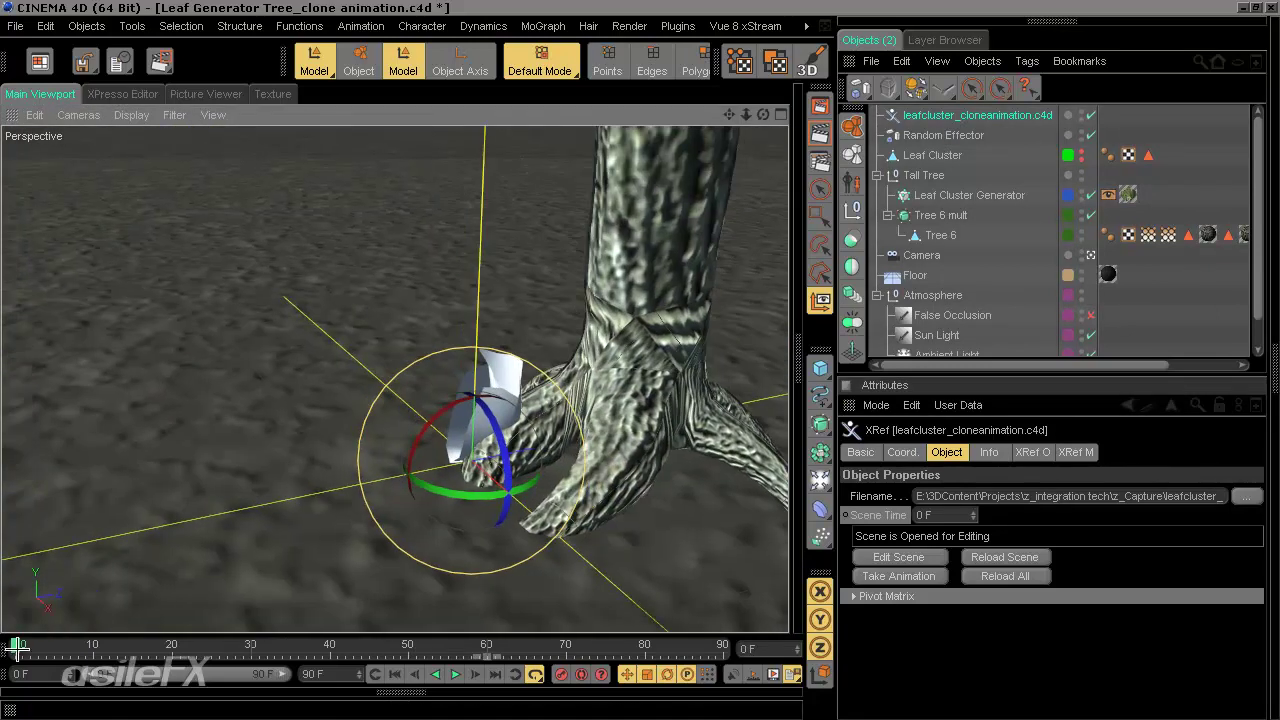
pyautogui.moveTo(18, 648)
pyautogui.mouseDown()
pyautogui.moveTo(523, 617)
pyautogui.moveTo(777, 617)
pyautogui.moveTo(11, 614)
pyautogui.moveTo(785, 618)
pyautogui.moveTo(15, 646)
pyautogui.mouseUp()
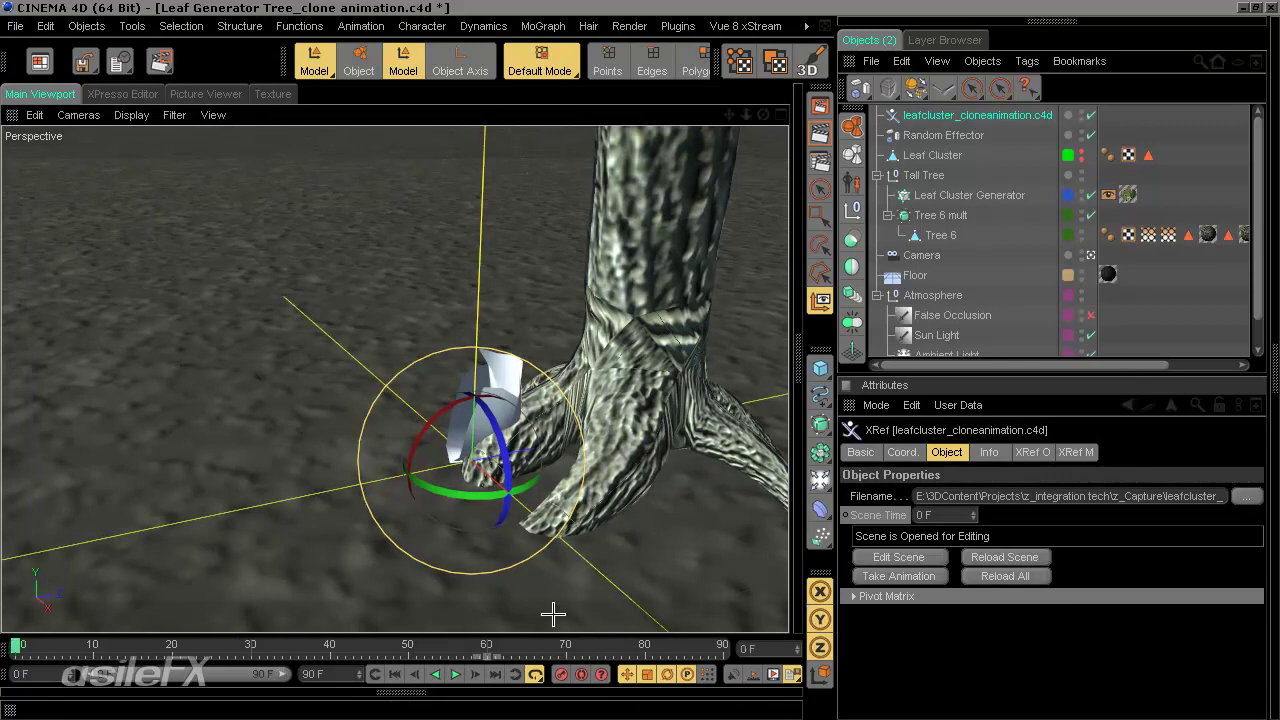
# - Take the animation from the referenced scene into the leafcluster_cloneanimation XRef and scrub the timeline to check it
pyautogui.click(918, 576)
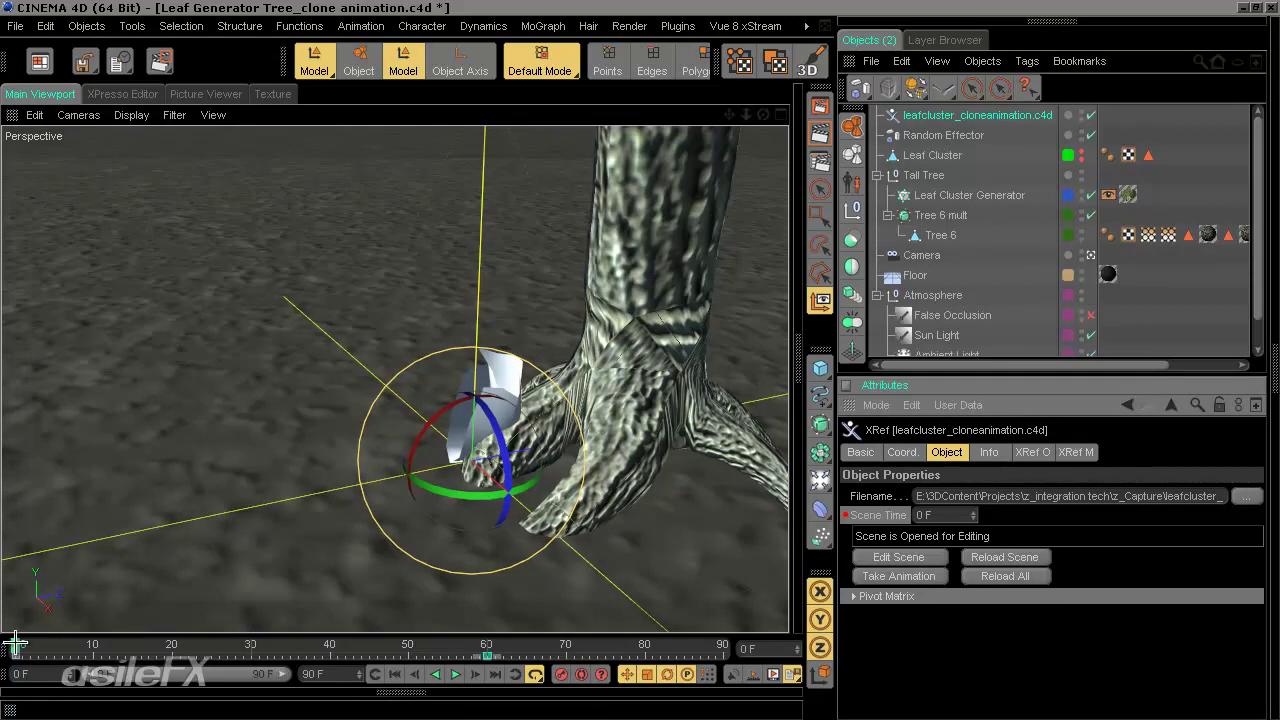
pyautogui.moveTo(20, 645)
pyautogui.mouseDown()
pyautogui.moveTo(683, 603)
pyautogui.moveTo(13, 645)
pyautogui.moveTo(571, 623)
pyautogui.moveTo(323, 646)
pyautogui.moveTo(366, 620)
pyautogui.moveTo(348, 626)
pyautogui.moveTo(366, 634)
pyautogui.moveTo(15, 645)
pyautogui.mouseUp()
pyautogui.keyDown('alt'); pyautogui.moveTo(644, 351); pyautogui.dragTo(620, 370); pyautogui.keyUp('alt')
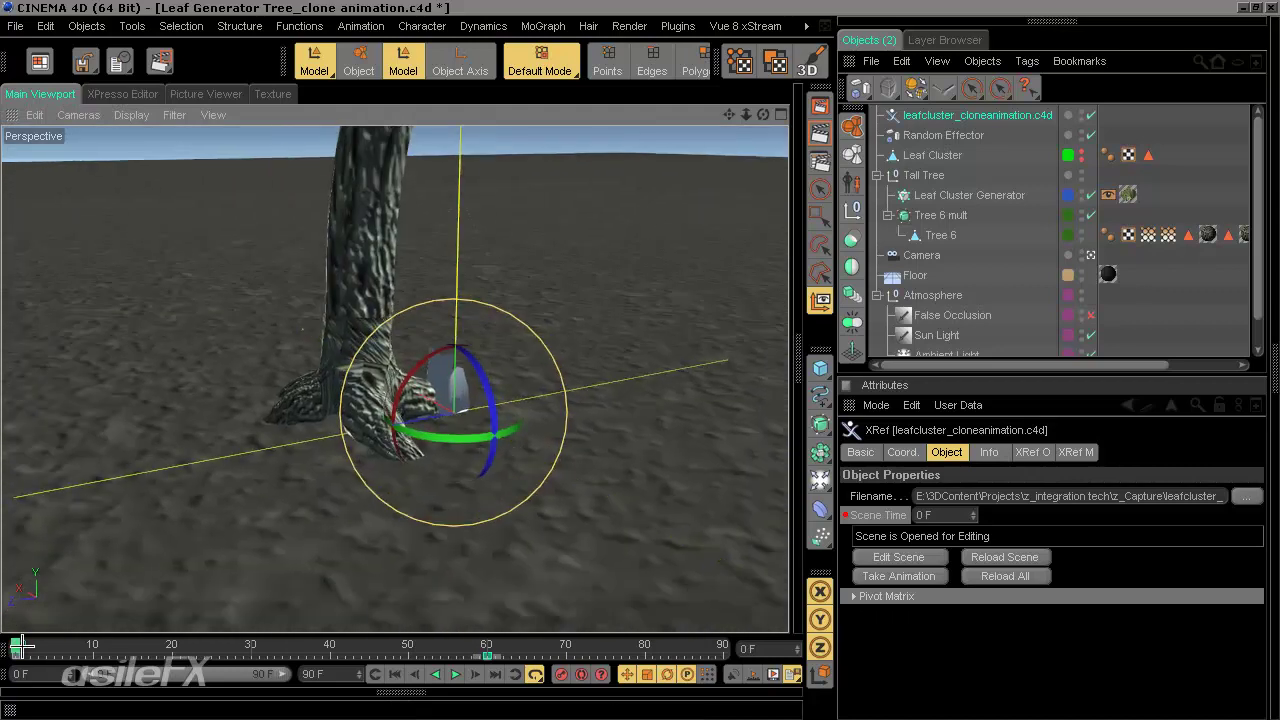
pyautogui.moveTo(16, 645)
pyautogui.mouseDown()
pyautogui.moveTo(214, 623)
pyautogui.moveTo(403, 627)
pyautogui.moveTo(15, 636)
pyautogui.mouseUp()
# - Make the leafcluster_cloneanimation XRef a child of the Leaf Cluster Generator and scrub the timeline to preview the leaves
pyautogui.keyDown('alt'); pyautogui.moveTo(640, 372); pyautogui.dragTo(559, 375, button='right'); pyautogui.keyUp('alt')
pyautogui.keyDown('alt'); pyautogui.moveTo(563, 262); pyautogui.dragTo(640, 362, button='middle'); pyautogui.keyUp('alt')
pyautogui.scroll(-3, 562, 261)
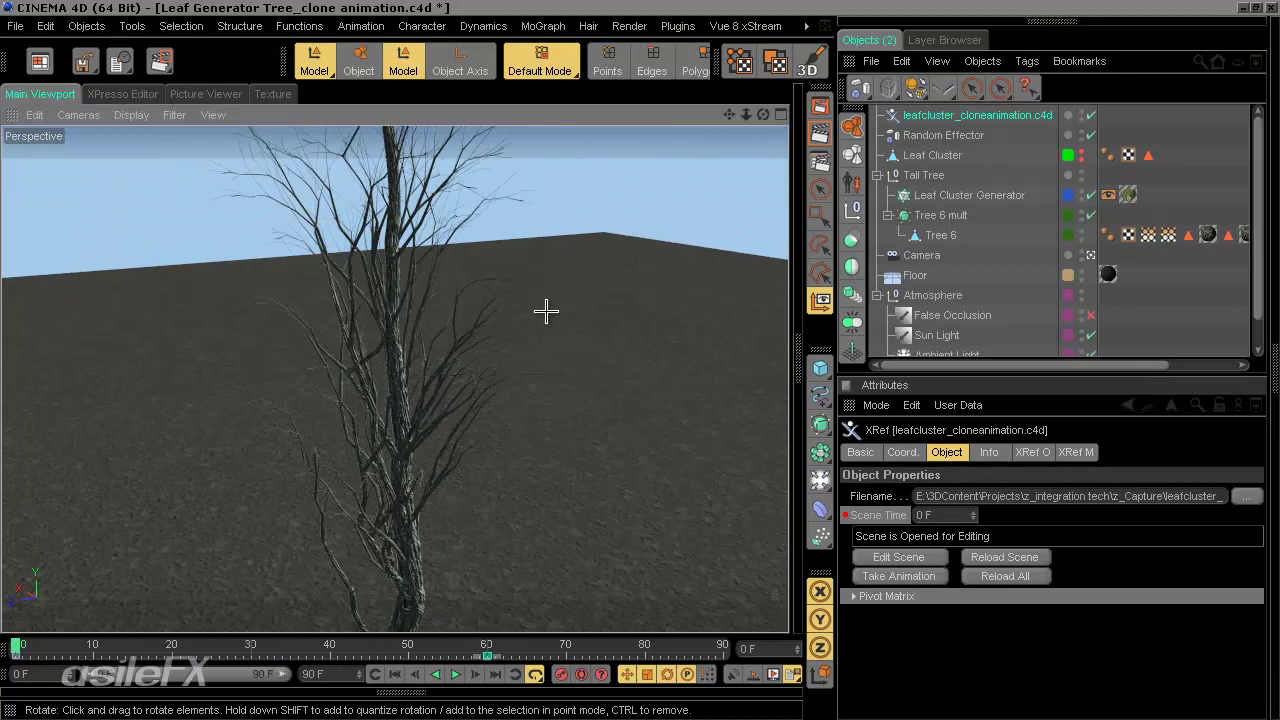
pyautogui.moveTo(964, 118); pyautogui.dragTo(945, 197)
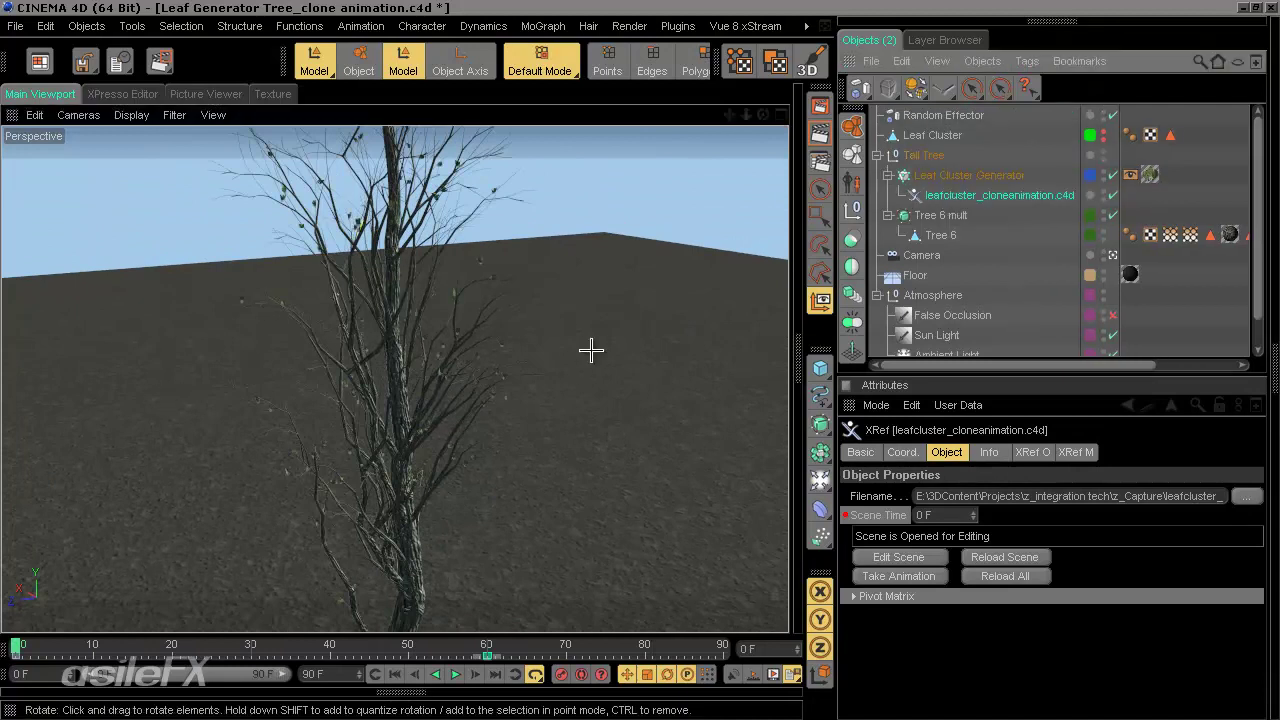
pyautogui.keyDown('alt'); pyautogui.moveTo(600, 349); pyautogui.dragTo(637, 360); pyautogui.keyUp('alt')
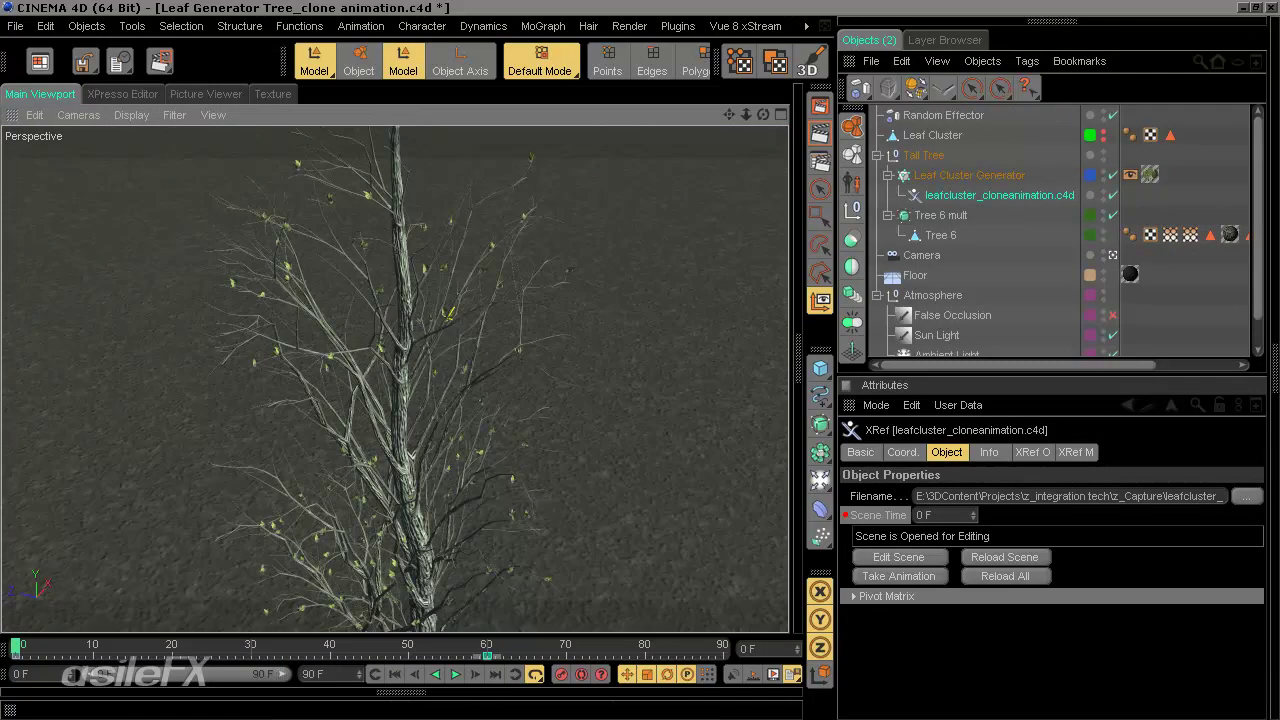
pyautogui.moveTo(16, 645); pyautogui.dragTo(93, 600)
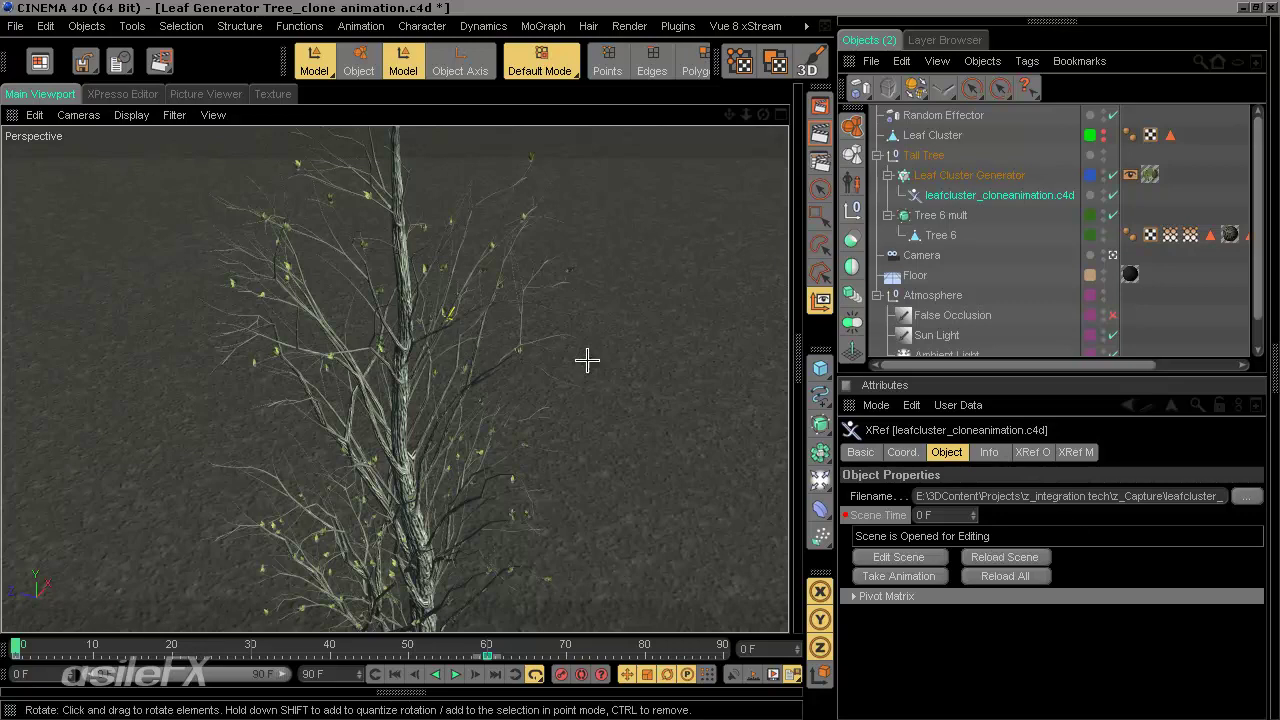
# - Check the Leaf Cluster Generator's transform values and set the XRef's pivot matrix scale to 0.5 on X, Y and Z
pyautogui.click(852, 596)
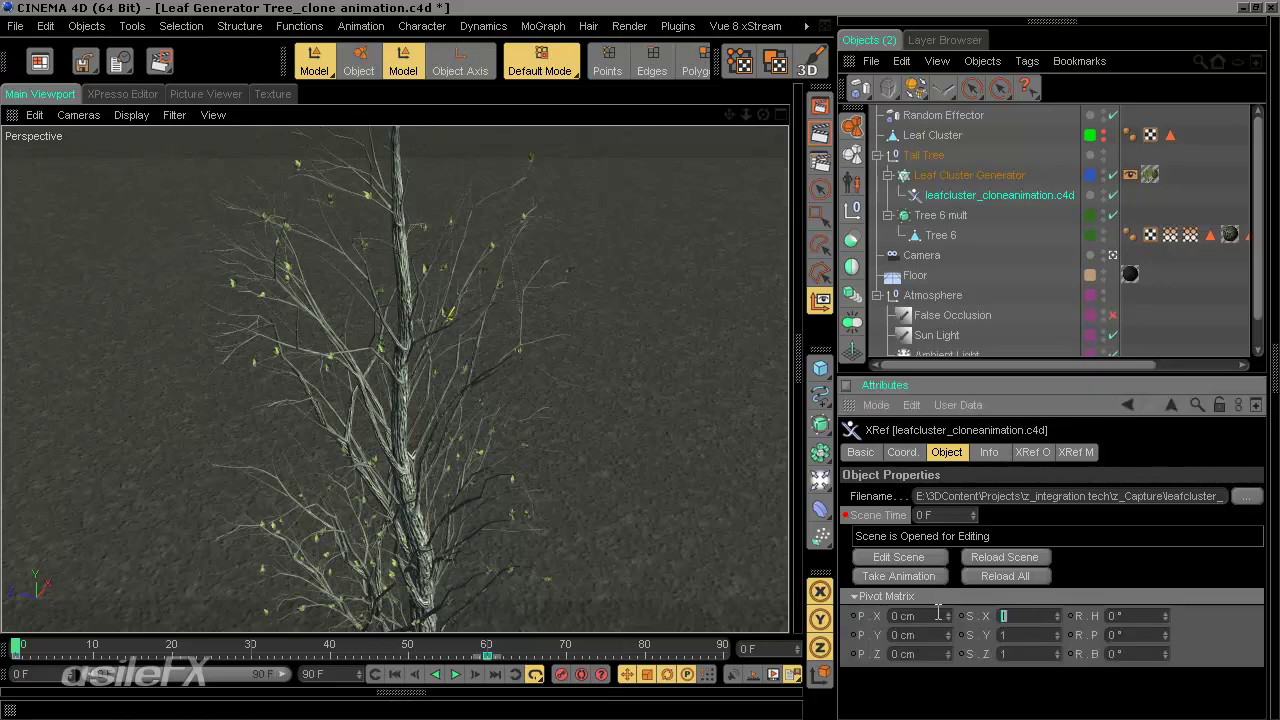
pyautogui.click(985, 178)
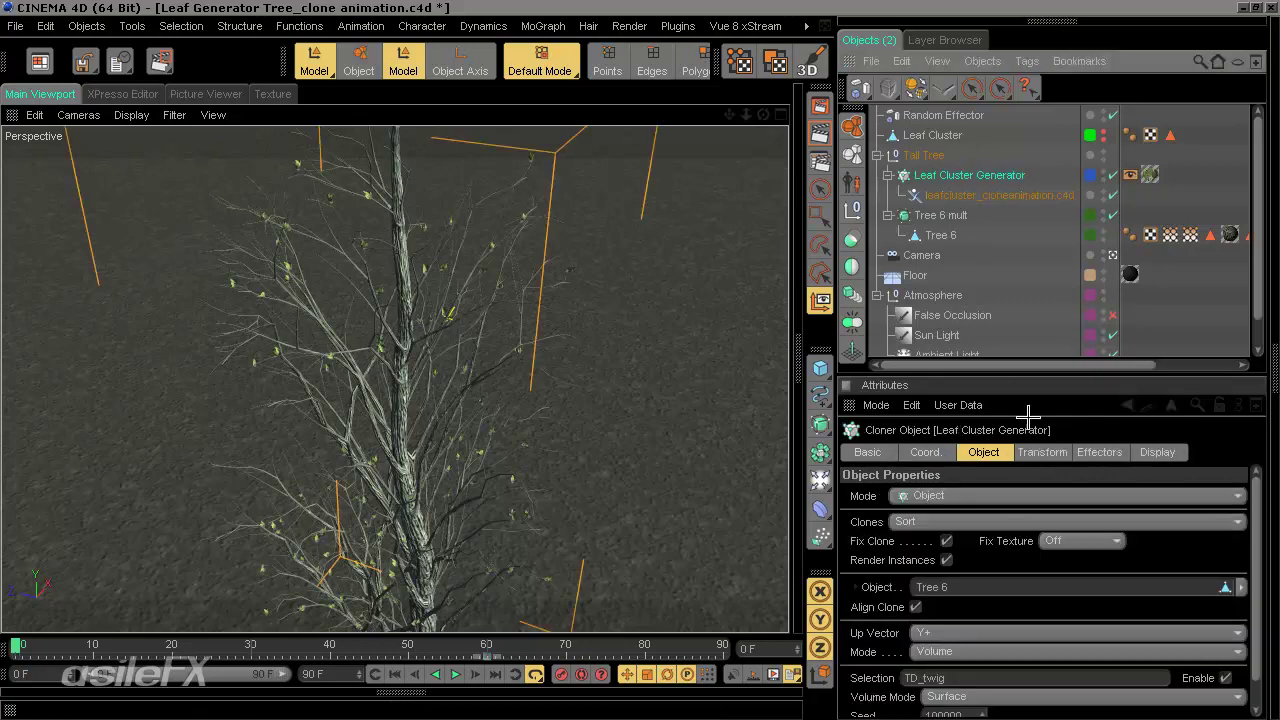
pyautogui.click(1038, 450)
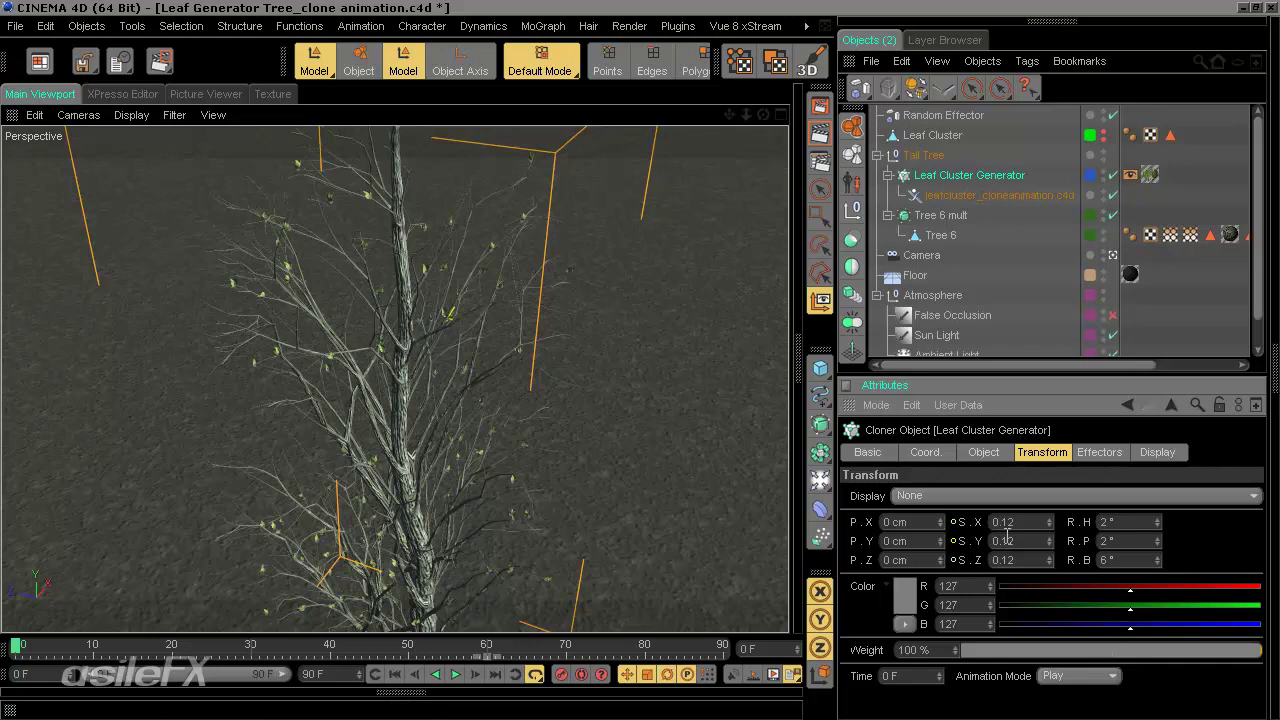
pyautogui.click(952, 195)
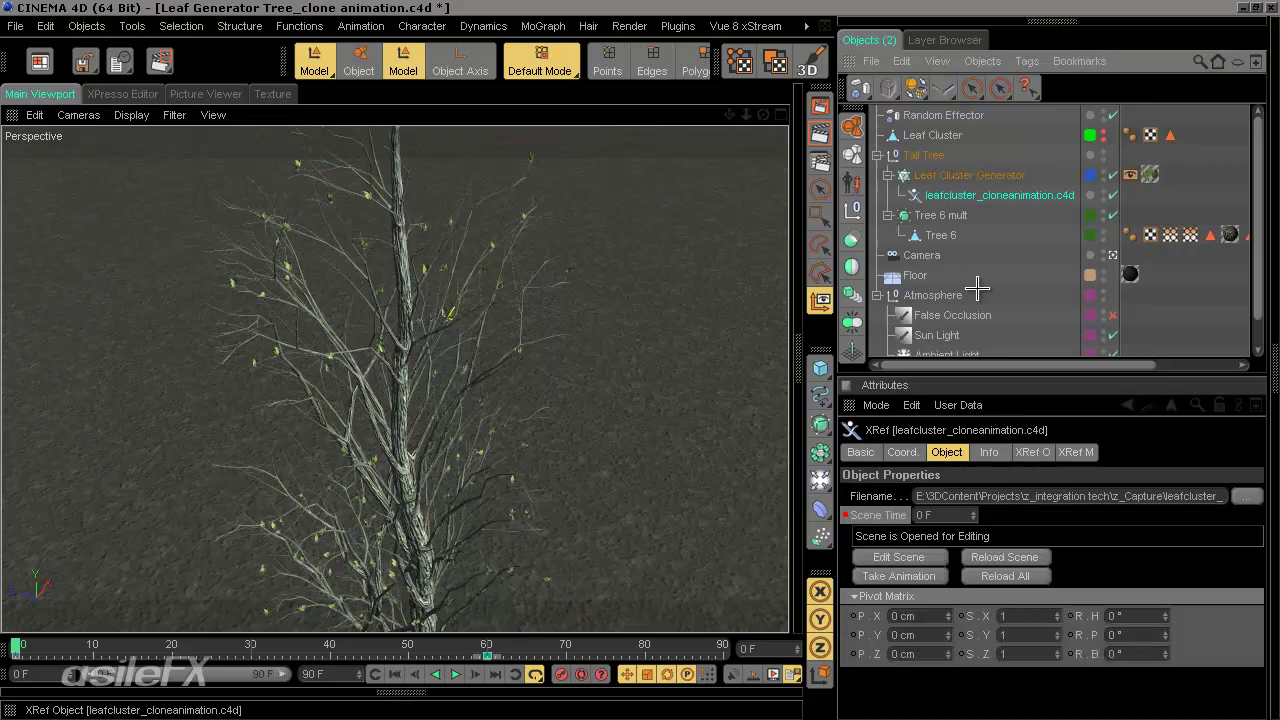
pyautogui.click(1005, 617)
pyautogui.write('0.5')
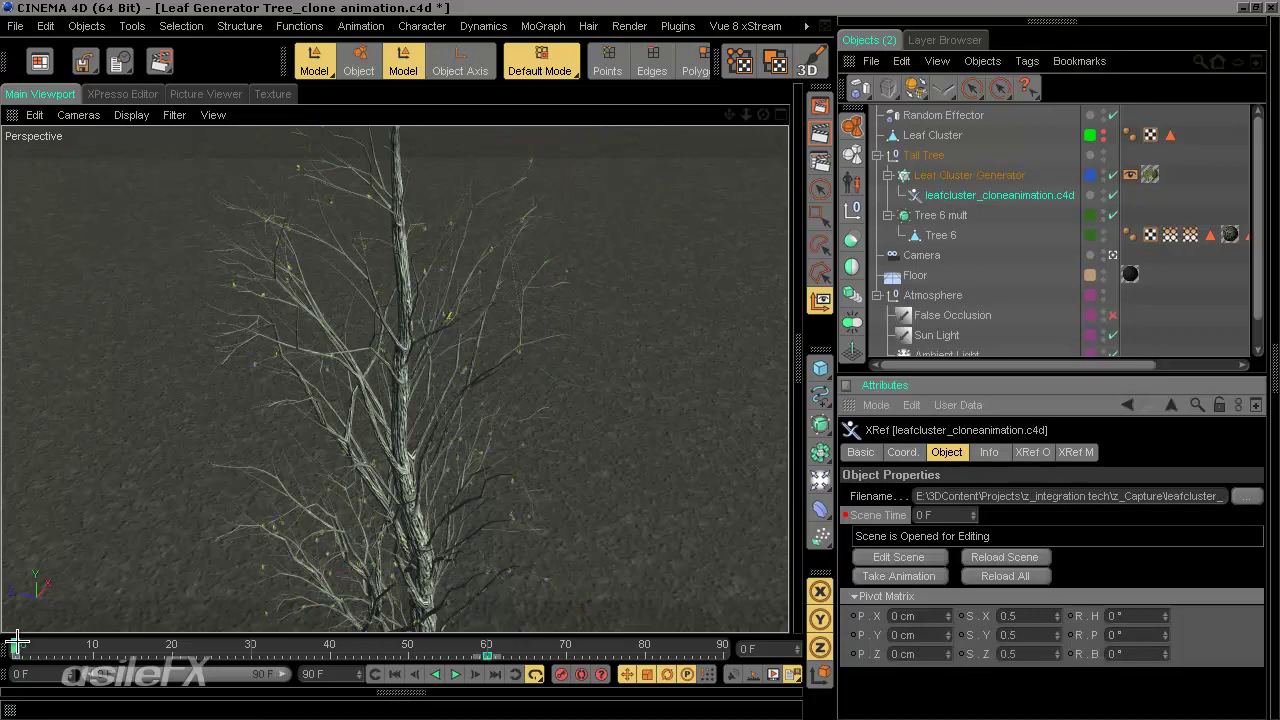
pyautogui.moveTo(17, 645)
pyautogui.mouseDown()
pyautogui.moveTo(540, 642)
pyautogui.moveTo(17, 645)
pyautogui.mouseUp()
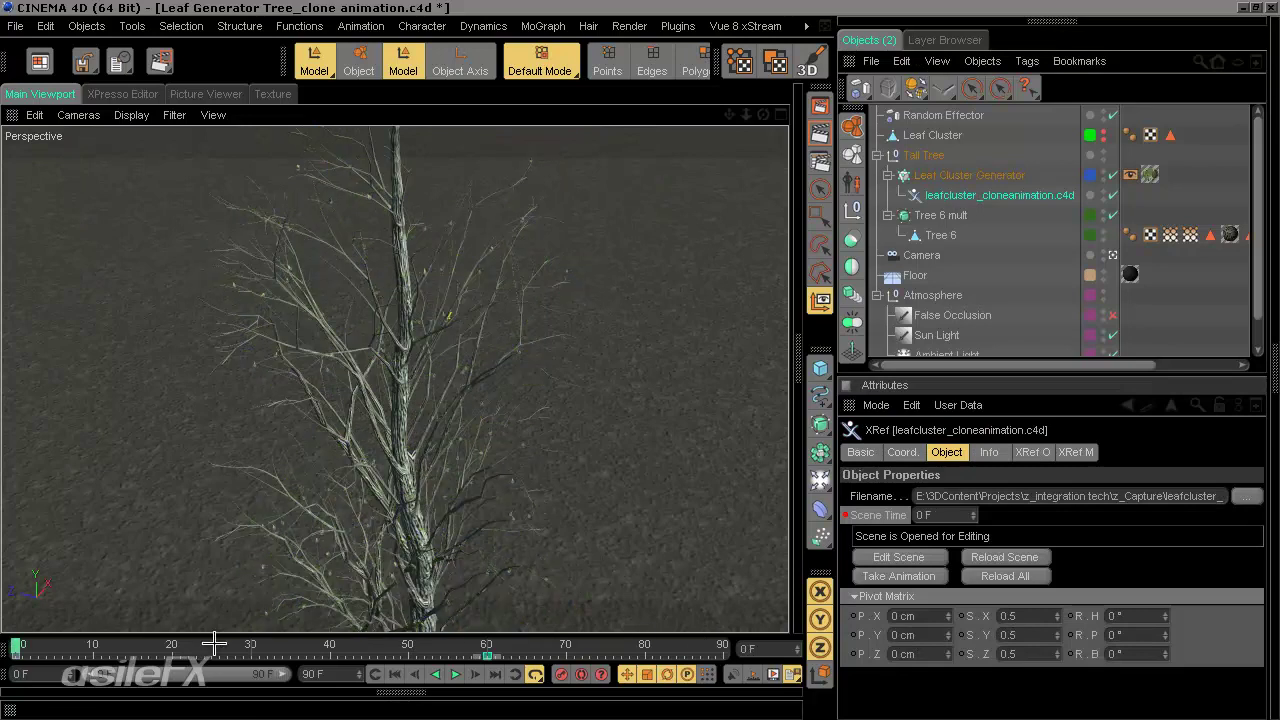
# - Reduce the XRef's pivot matrix scale to 0.2, then try to set its Y scale to 0.5
pyautogui.click(1025, 619)
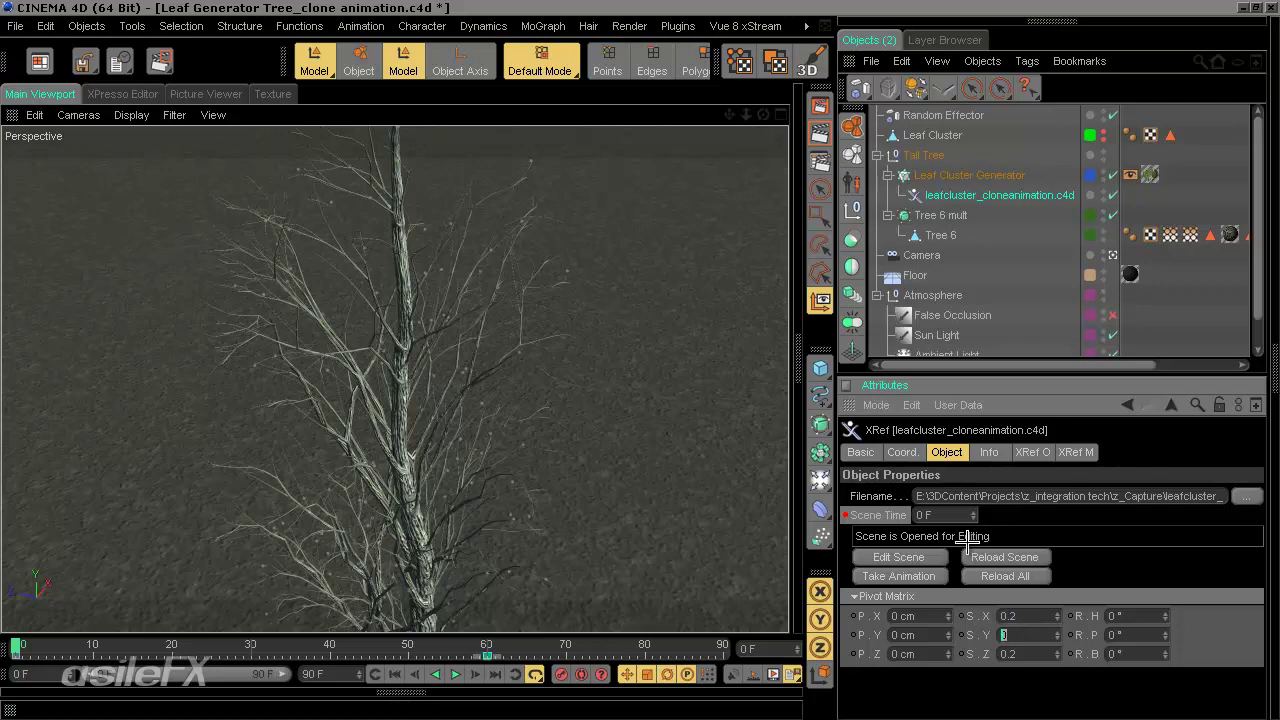
pyautogui.write('.2')
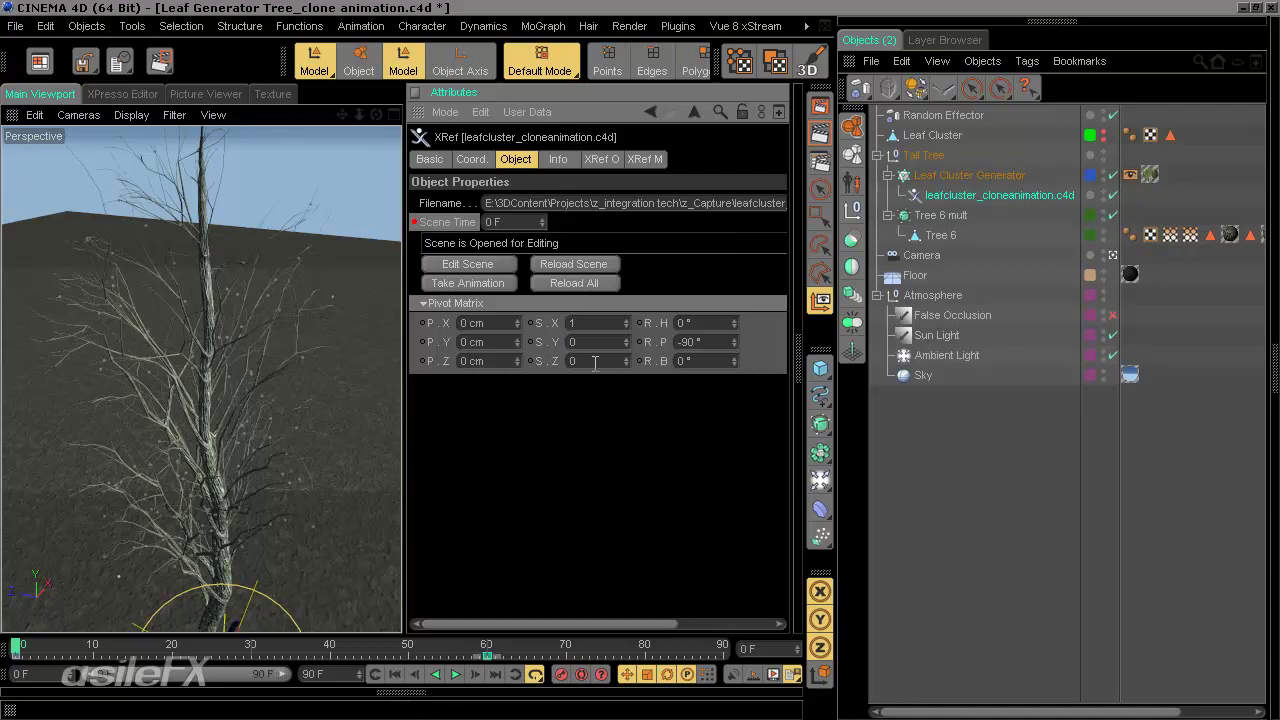
pyautogui.press('space')
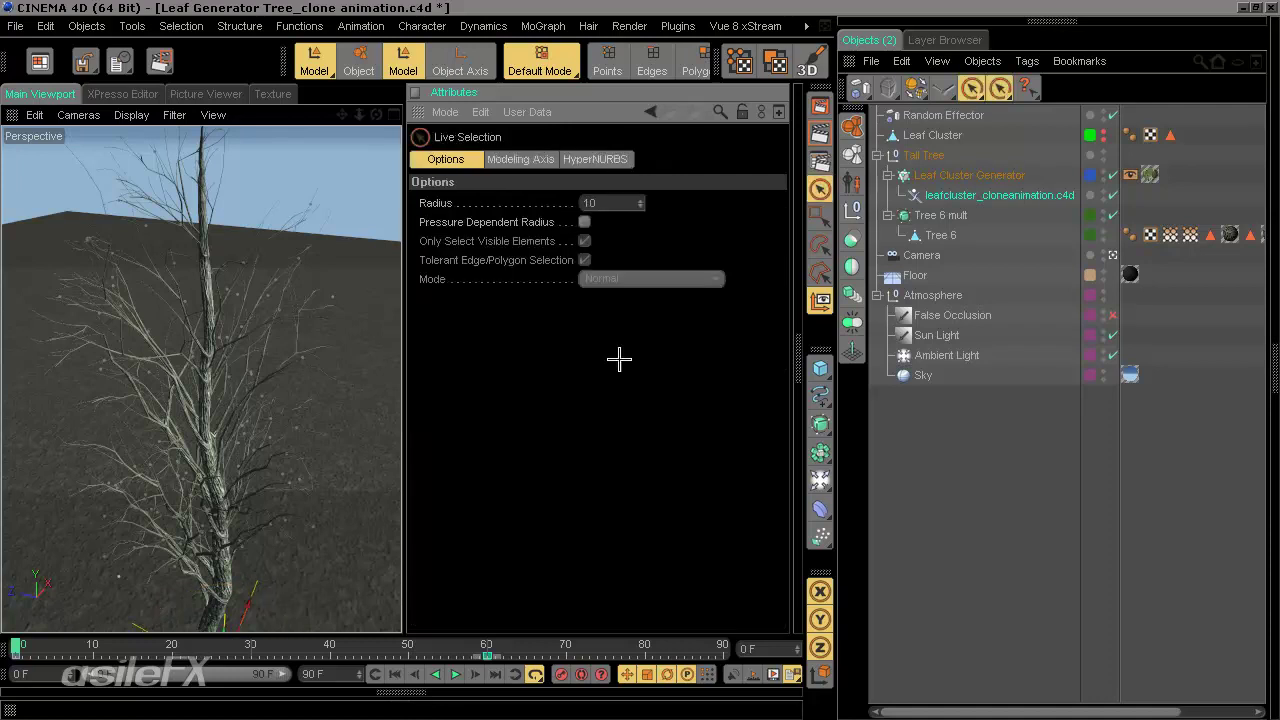
pyautogui.click(960, 195)
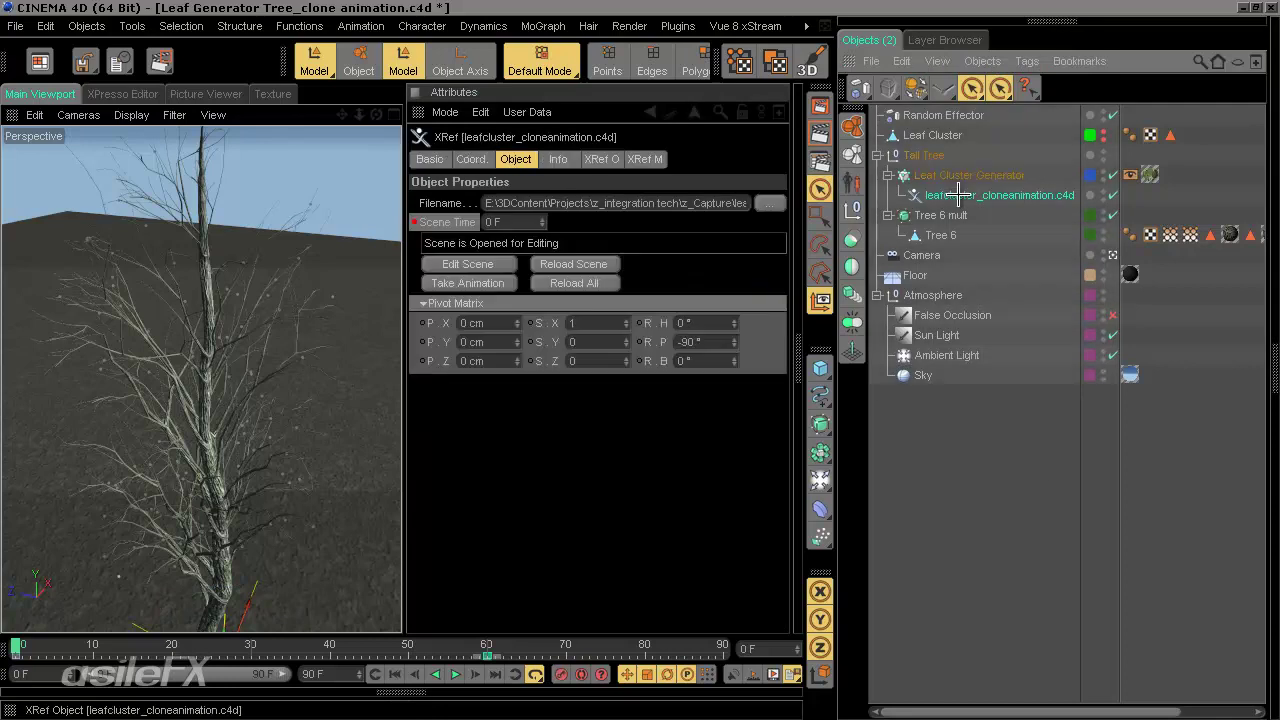
pyautogui.click(594, 342)
pyautogui.write('.5')
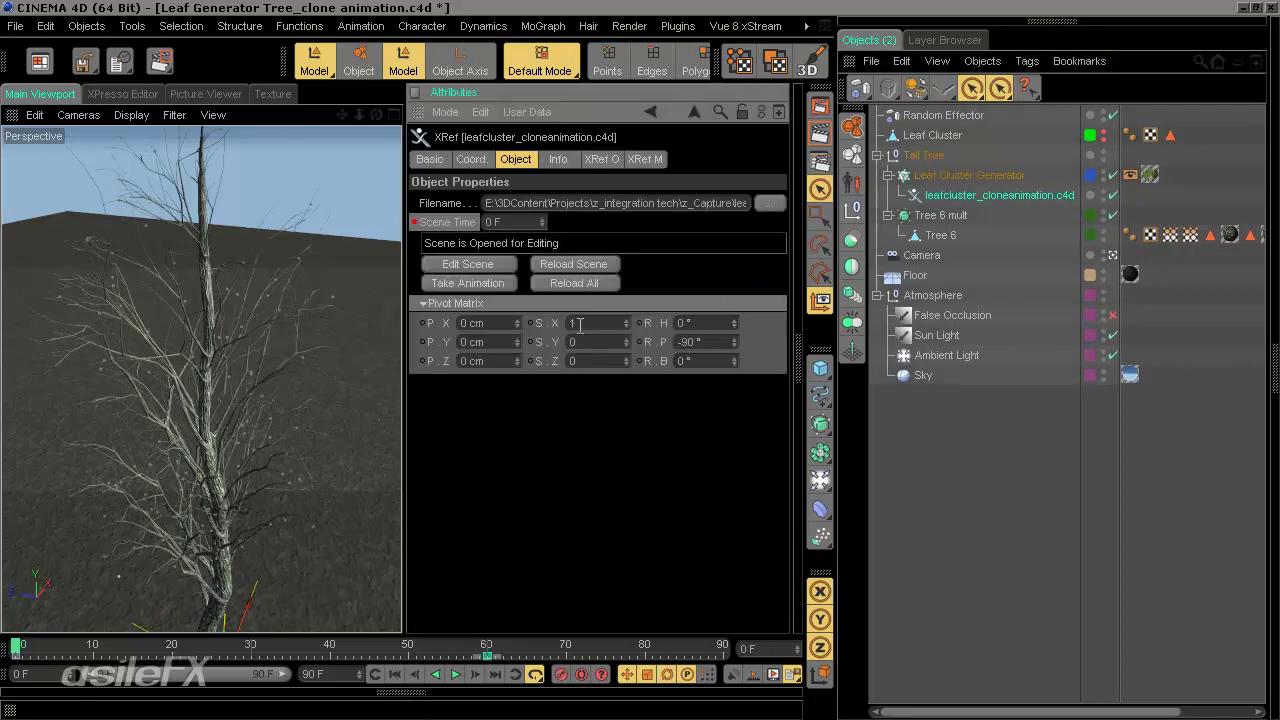
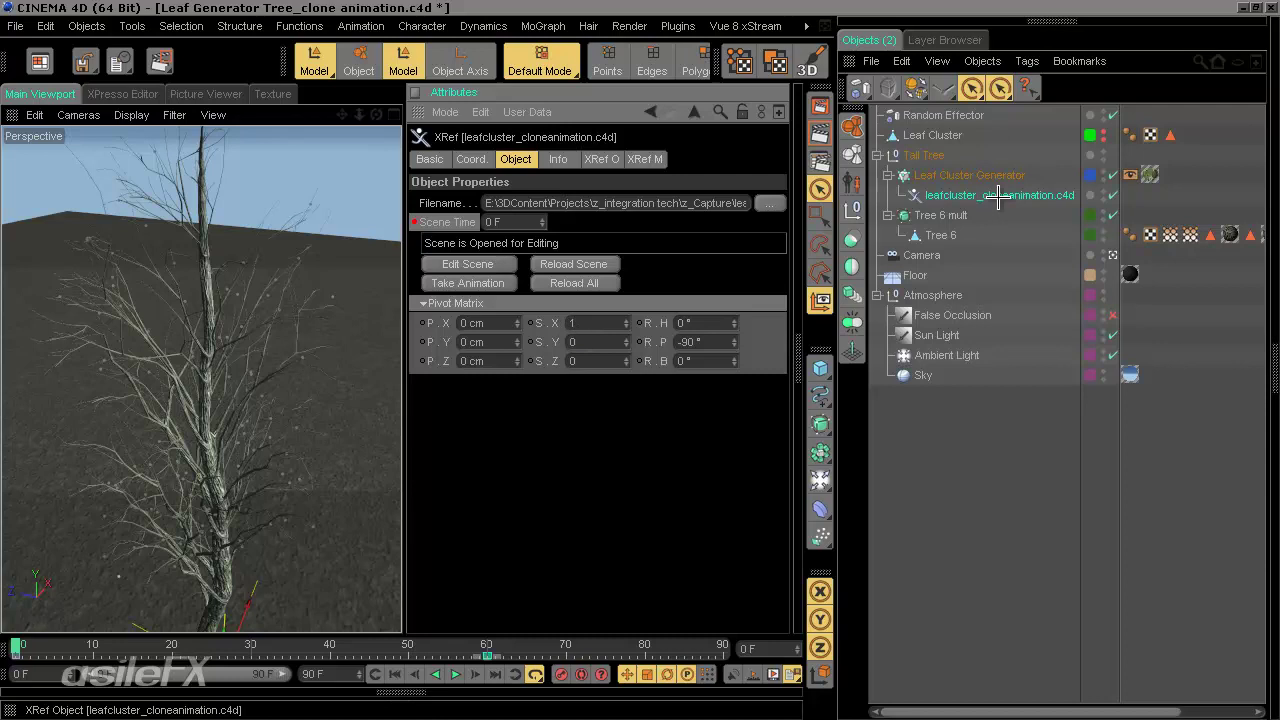
# - Delete the leafcluster_cloneanimation XRef, add a new XRef object and load the leafcluster_cloneanimation file into it
pyautogui.press('Delete')
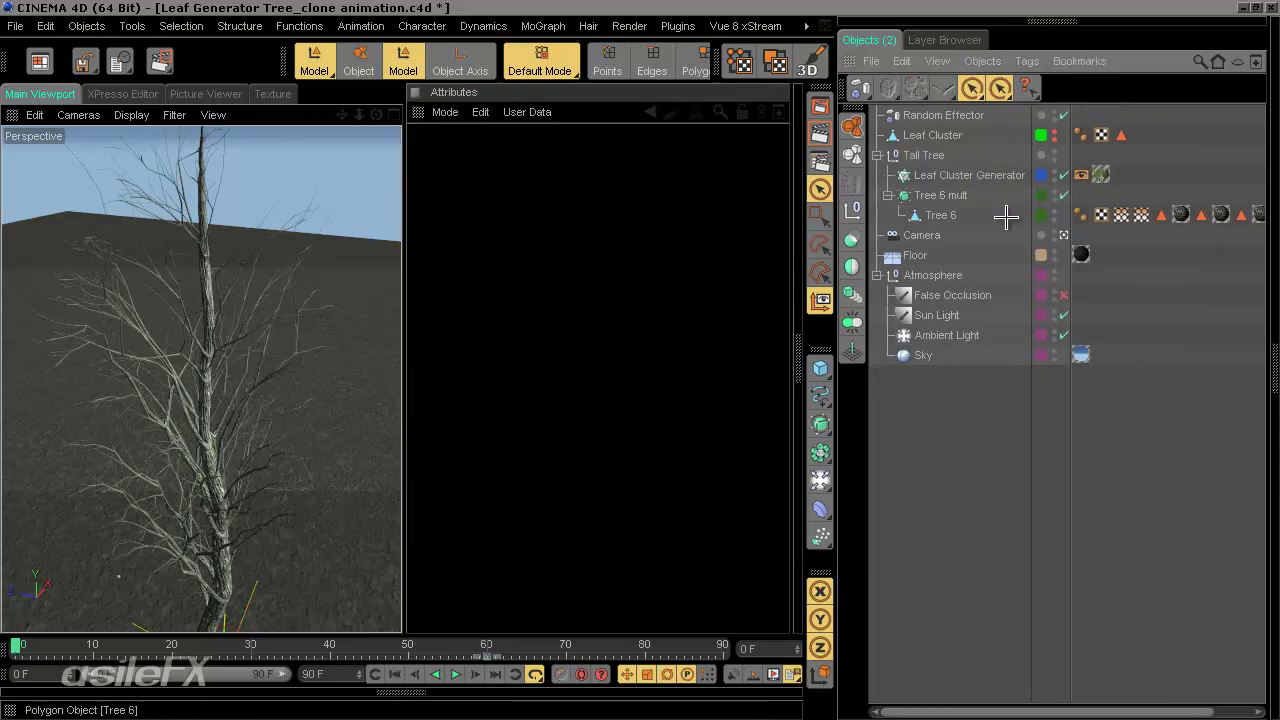
pyautogui.click(103, 25)
pyautogui.moveTo(130, 234)
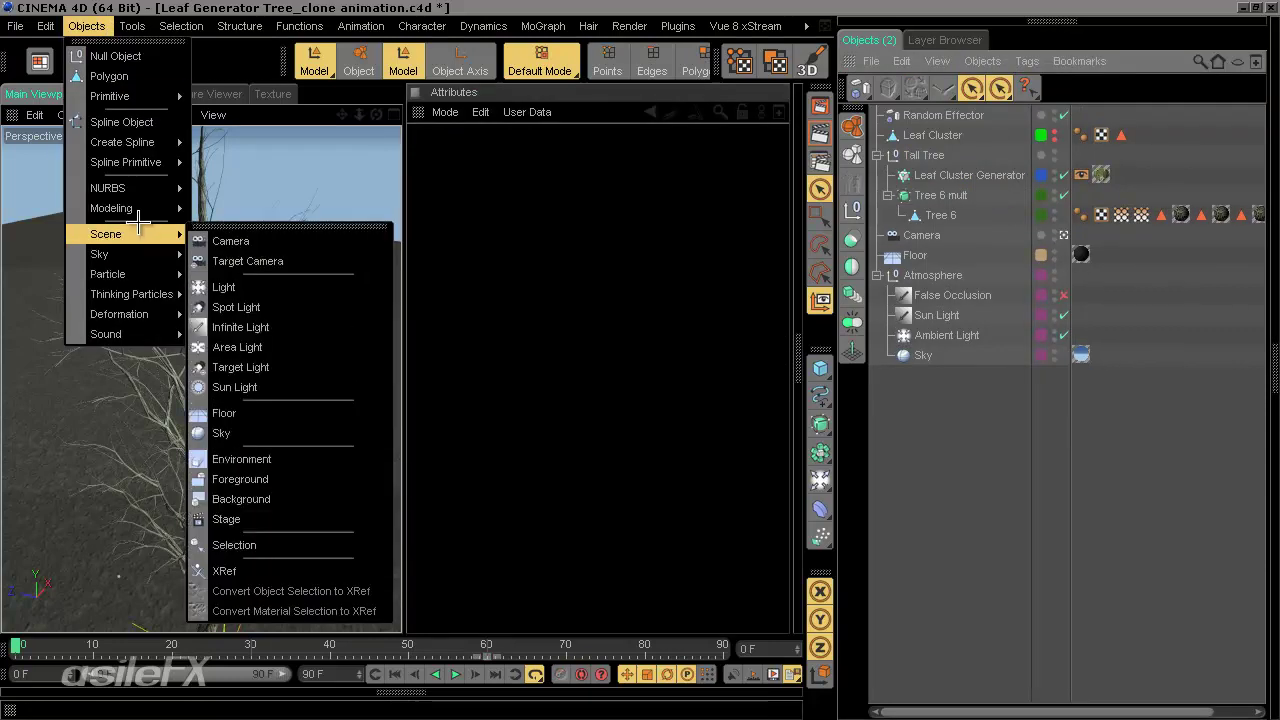
pyautogui.click(262, 571)
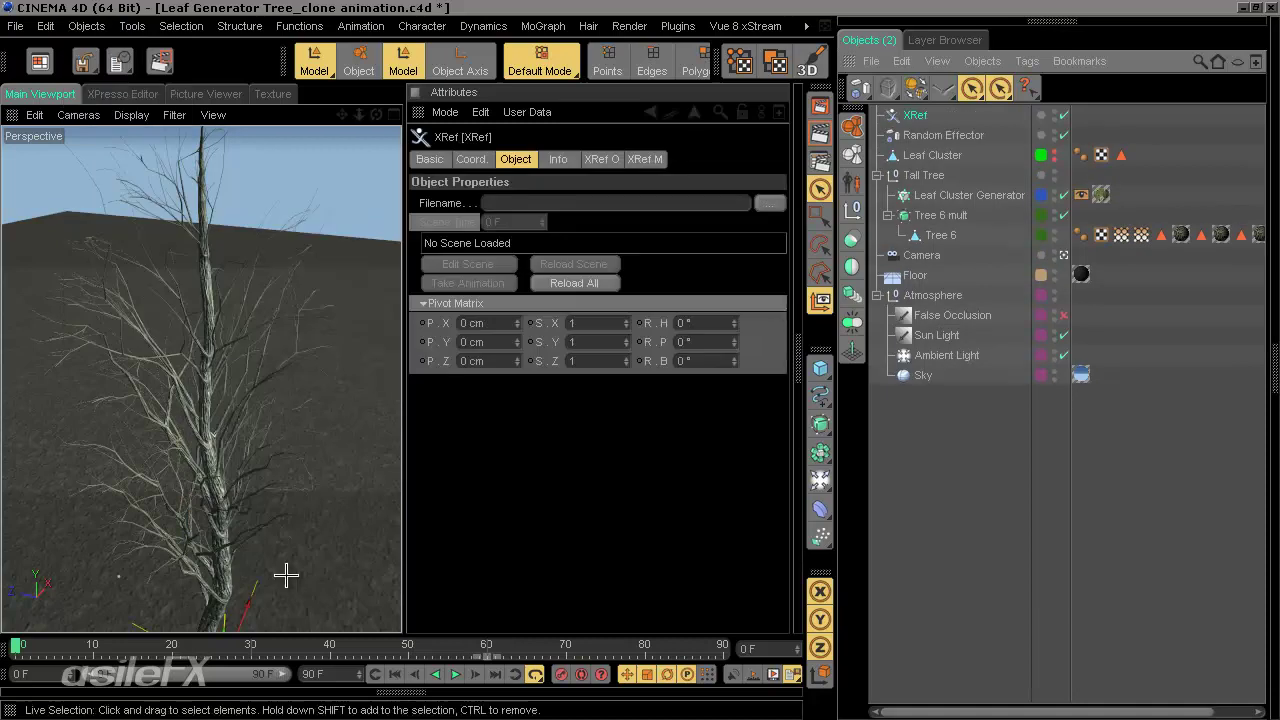
pyautogui.click(766, 204)
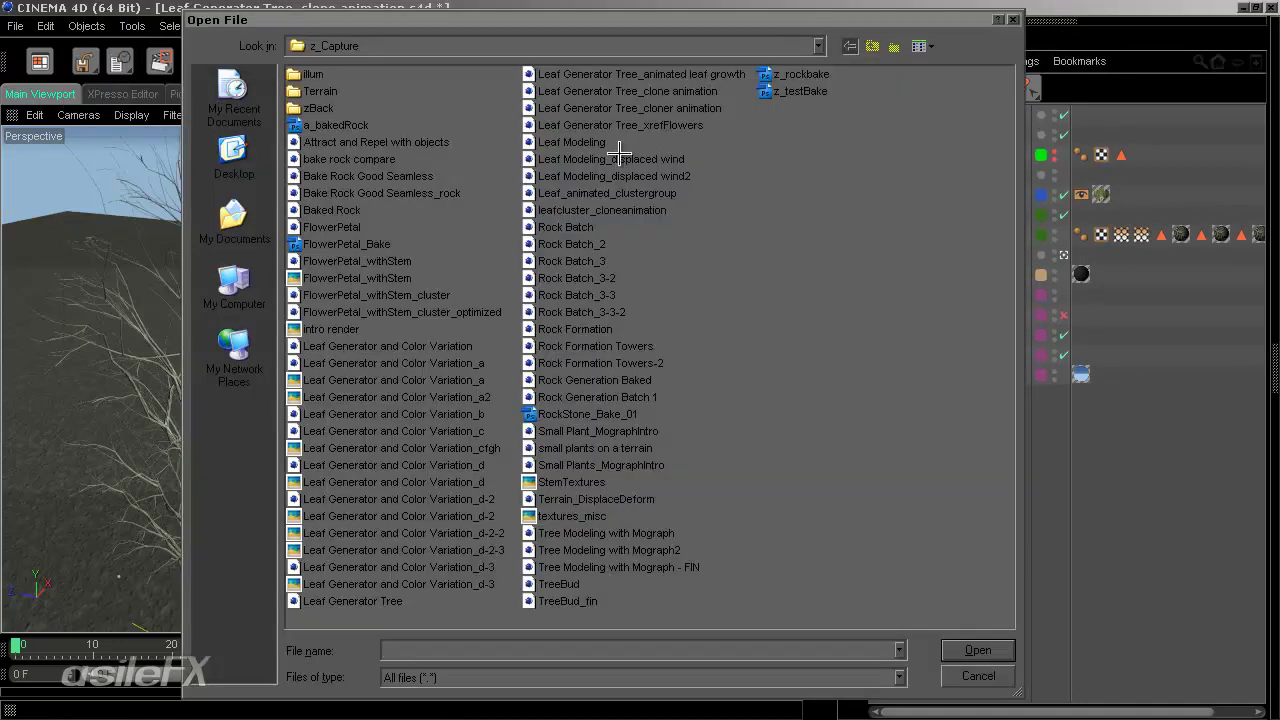
pyautogui.click(640, 211)
pyautogui.click(975, 650)
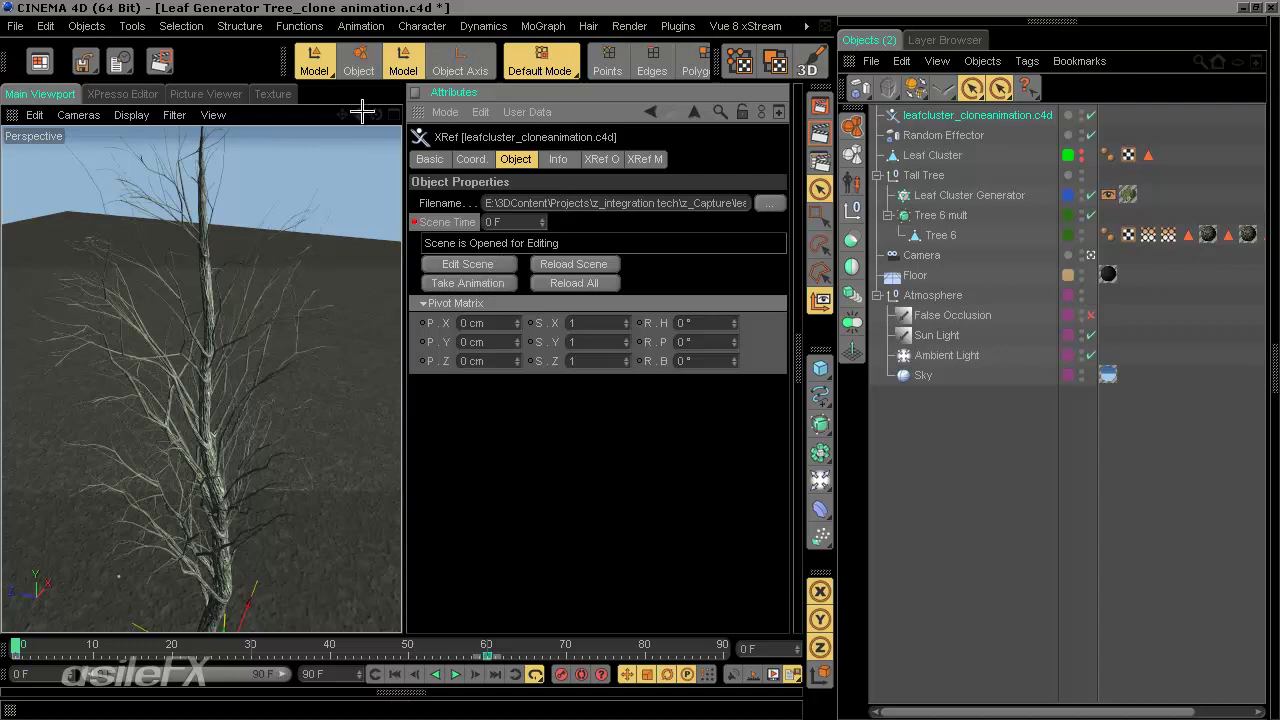
# - Dock the Attributes manager below the Objects manager and make the new XRef a child of the Leaf Cluster Generator
pyautogui.moveTo(422, 119); pyautogui.dragTo(915, 686)
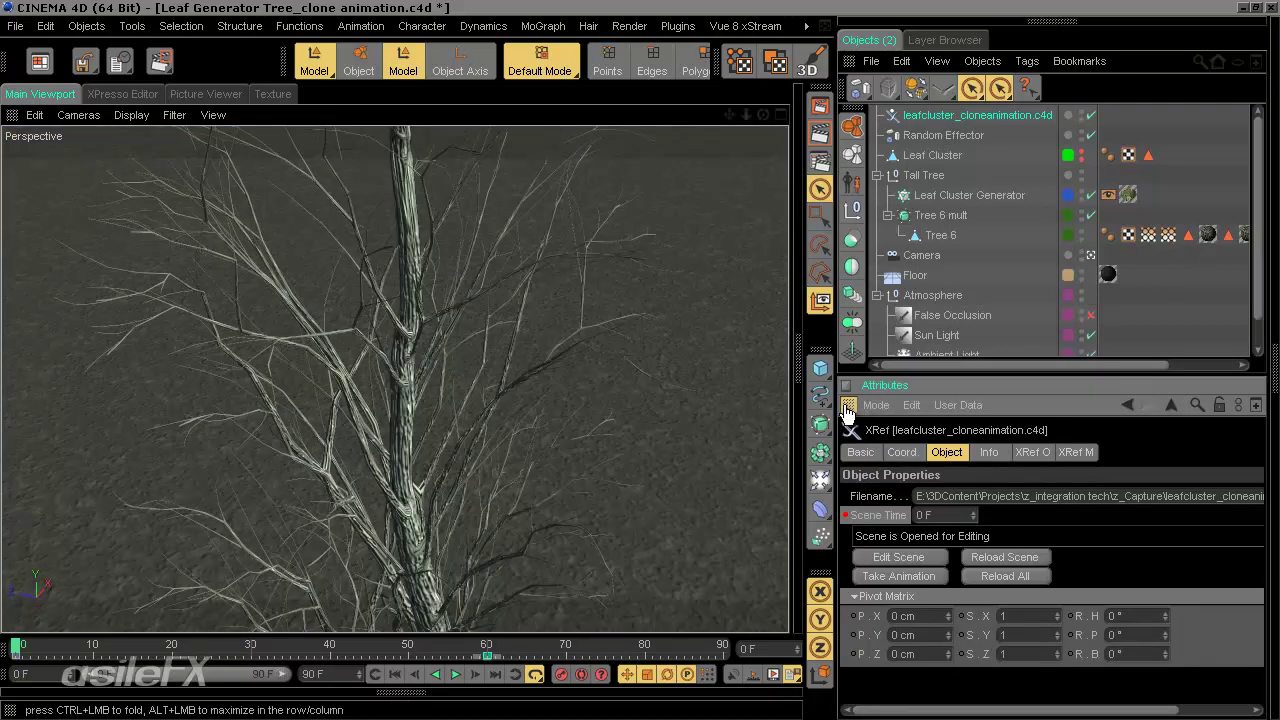
pyautogui.keyDown('ctrl'); pyautogui.click(852, 405); pyautogui.keyUp('ctrl')
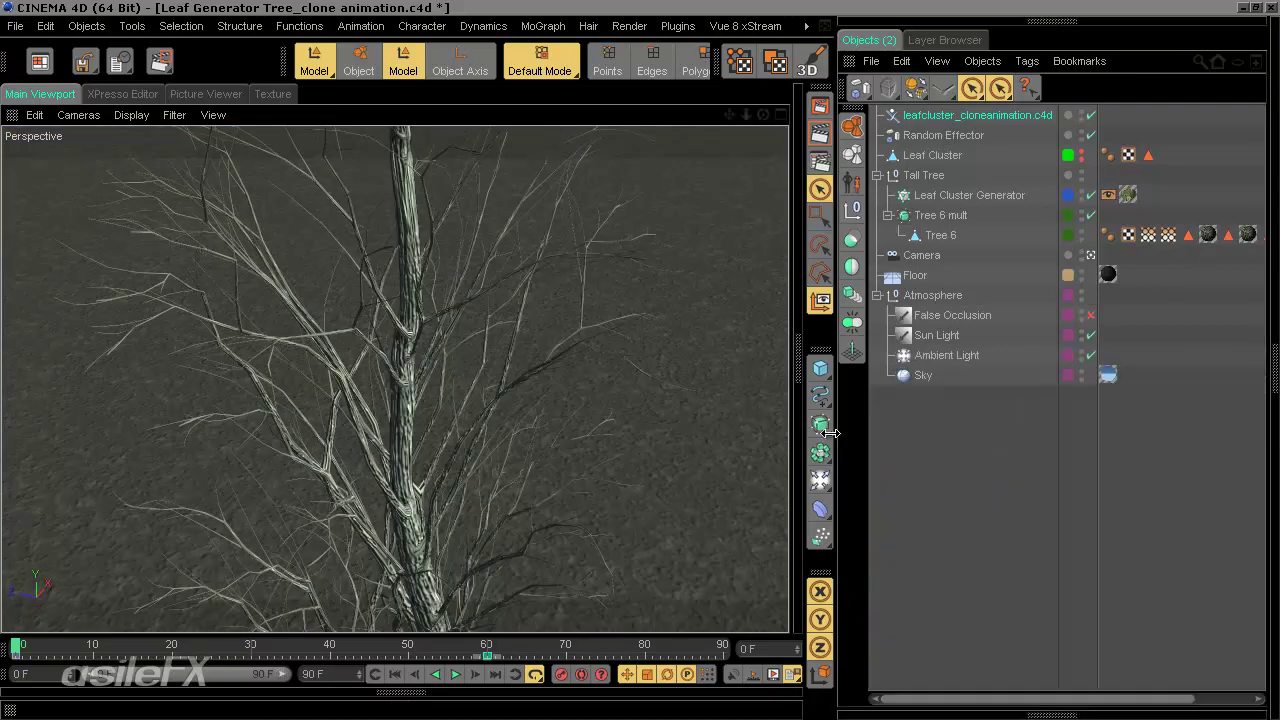
pyautogui.click(1052, 705)
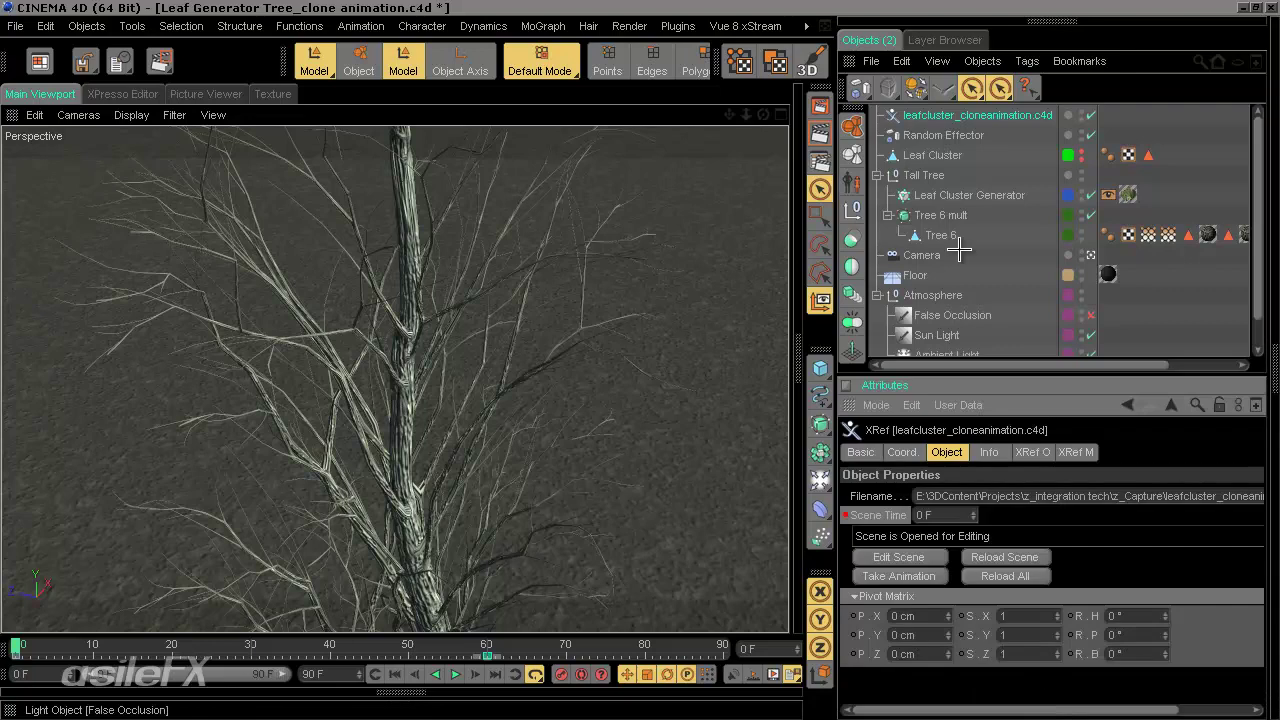
pyautogui.click(952, 194)
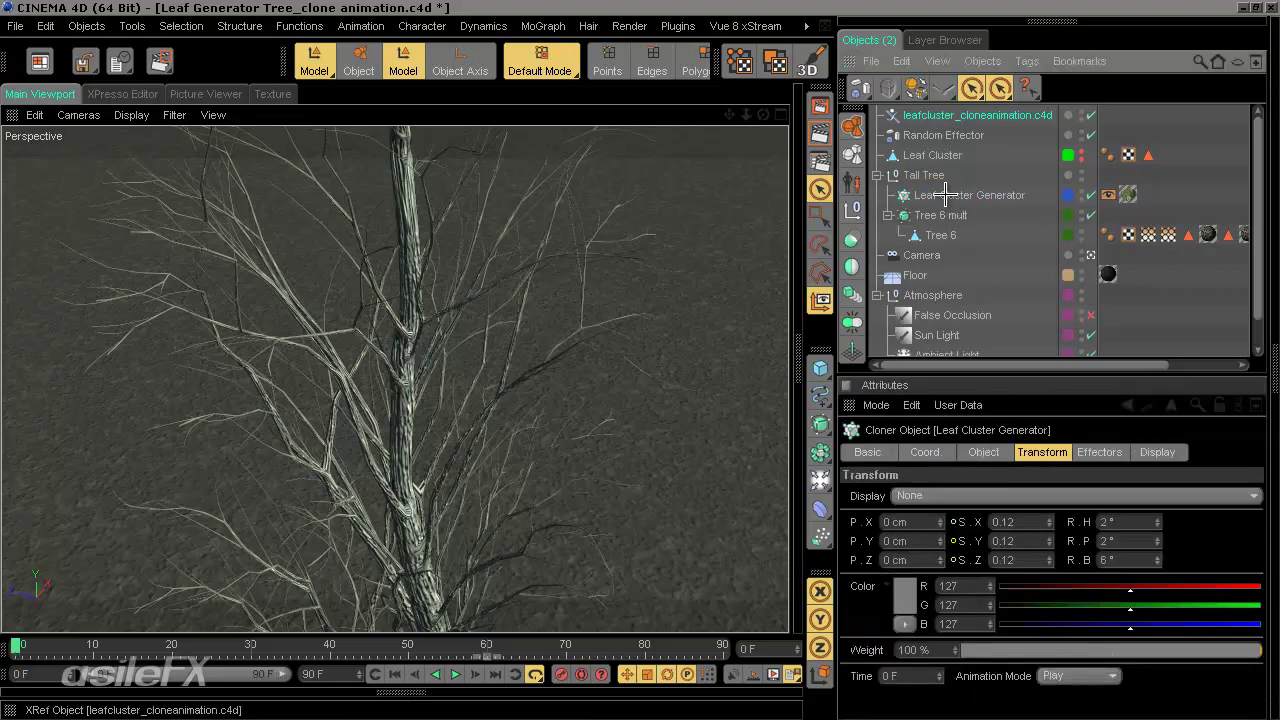
pyautogui.moveTo(952, 115); pyautogui.dragTo(945, 195)
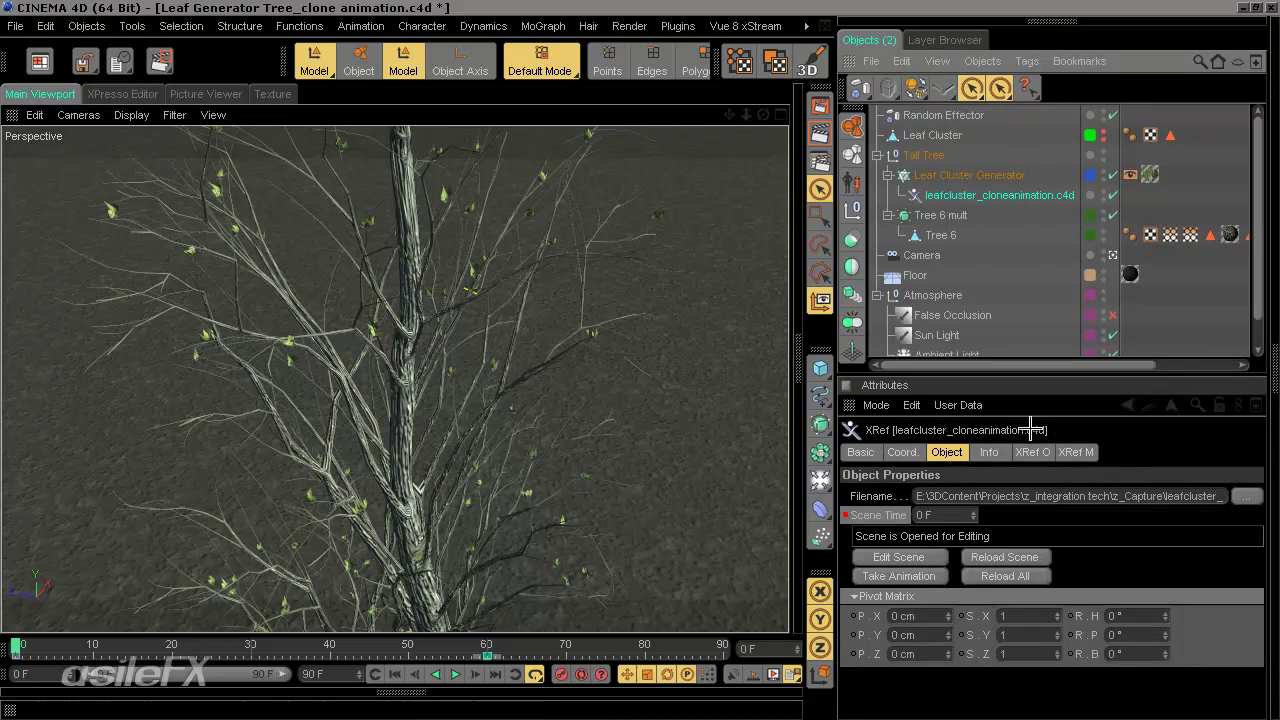
# - Set the Leaf Cluster Generator's transform scale to 0.05 on X, Y and Z
pyautogui.click(982, 174)
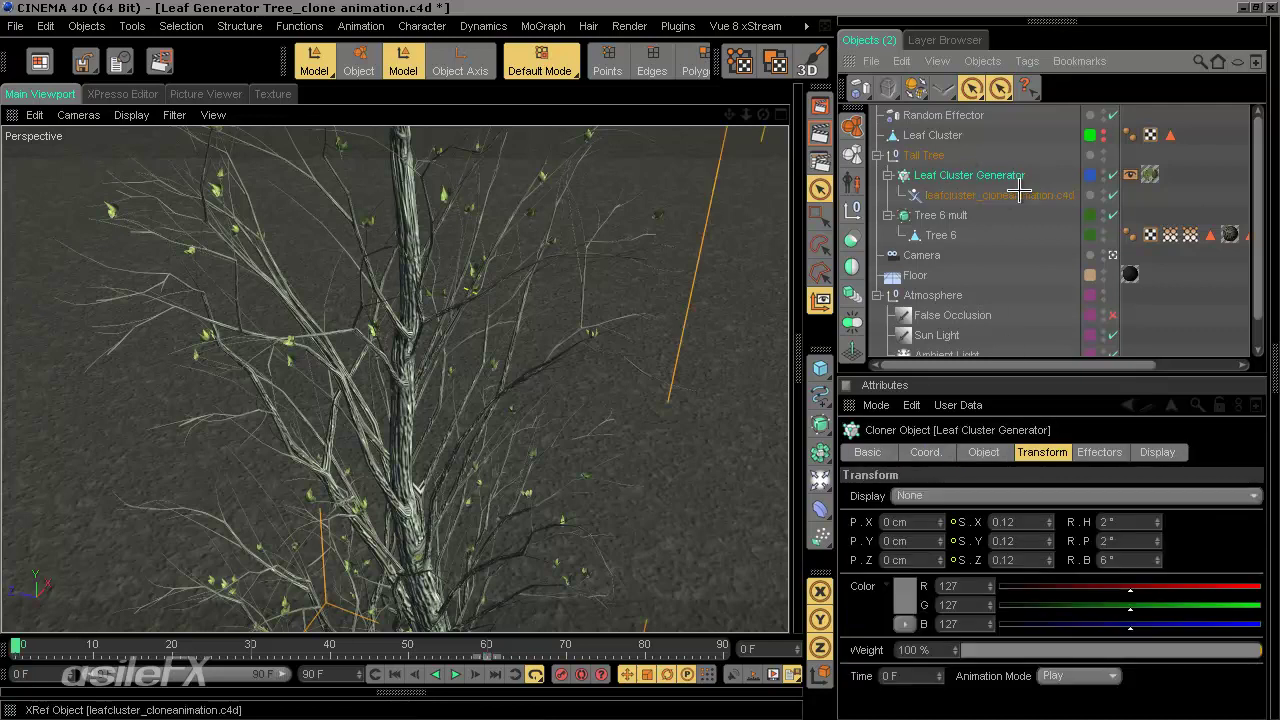
pyautogui.click(1022, 522)
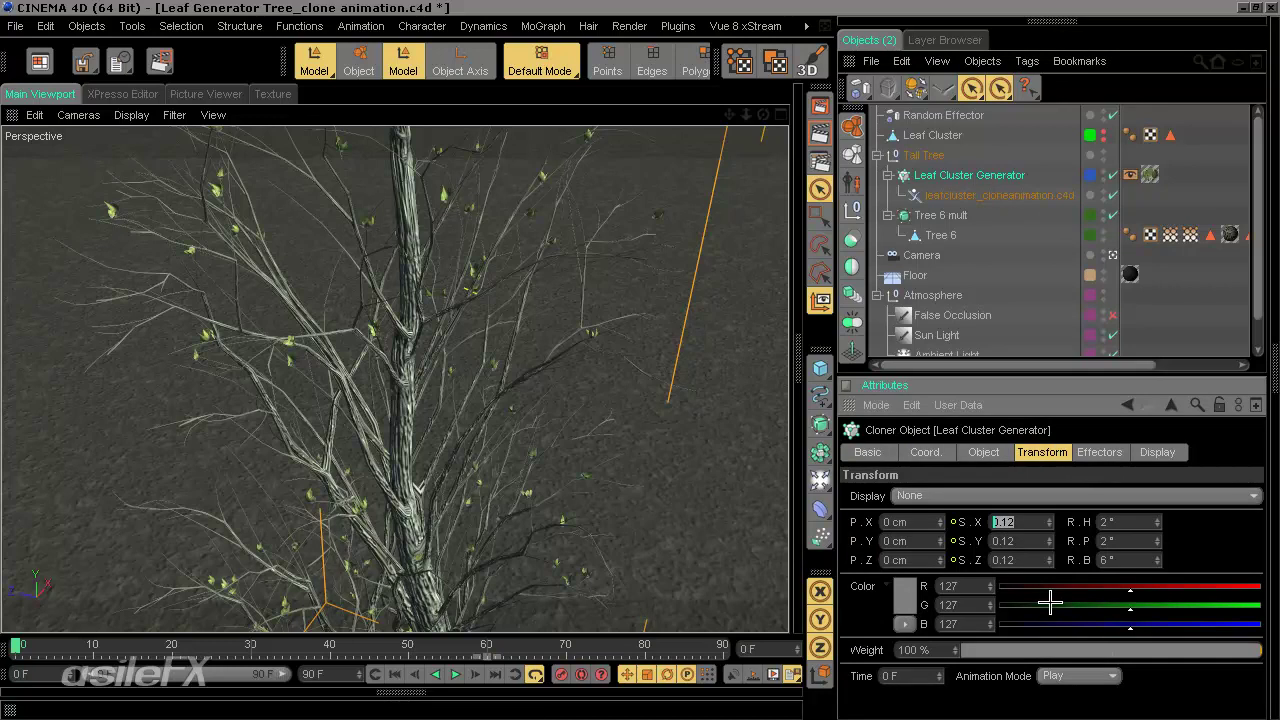
pyautogui.write('0.05')
pyautogui.press('Return')
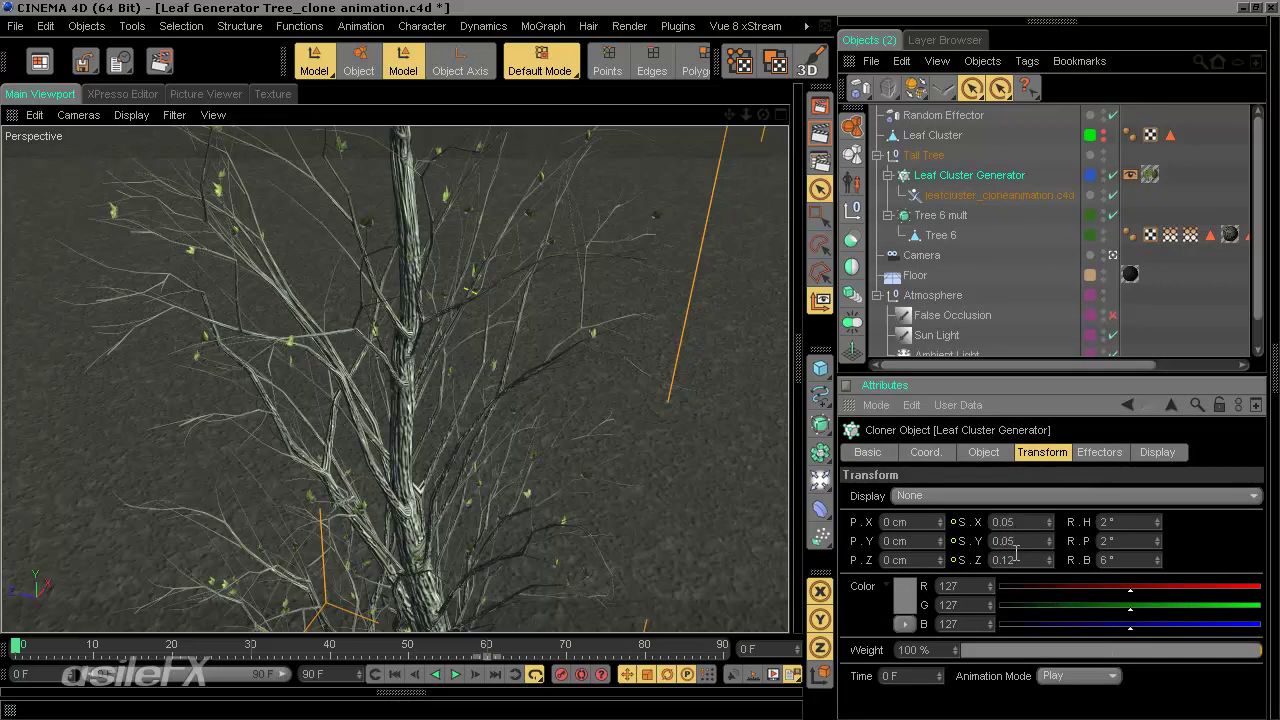
pyautogui.moveTo(1016, 557); pyautogui.dragTo(936, 555)
pyautogui.write('0.05')
pyautogui.press('Return')
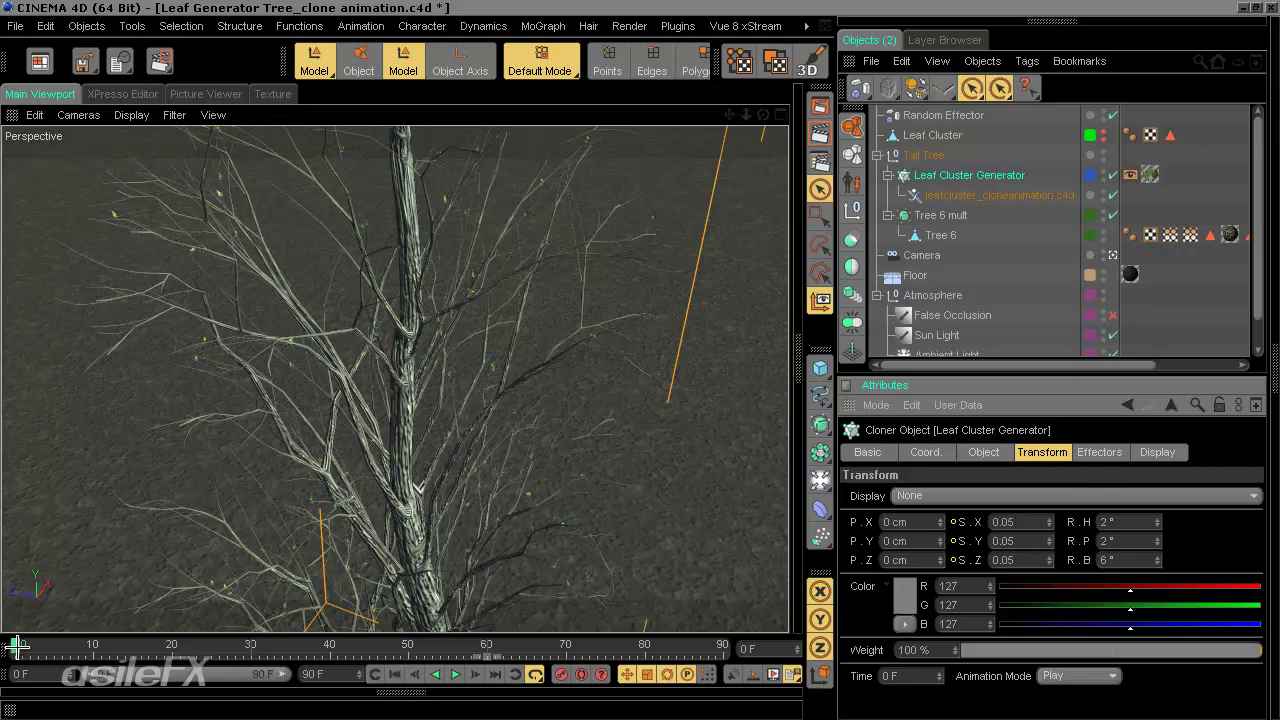
# - Scrub the timeline between frames 0 and 69 to check the leaf growth on the whole tree
pyautogui.moveTo(17, 647)
pyautogui.mouseDown()
pyautogui.moveTo(595, 628)
pyautogui.moveTo(8, 648)
pyautogui.mouseUp()
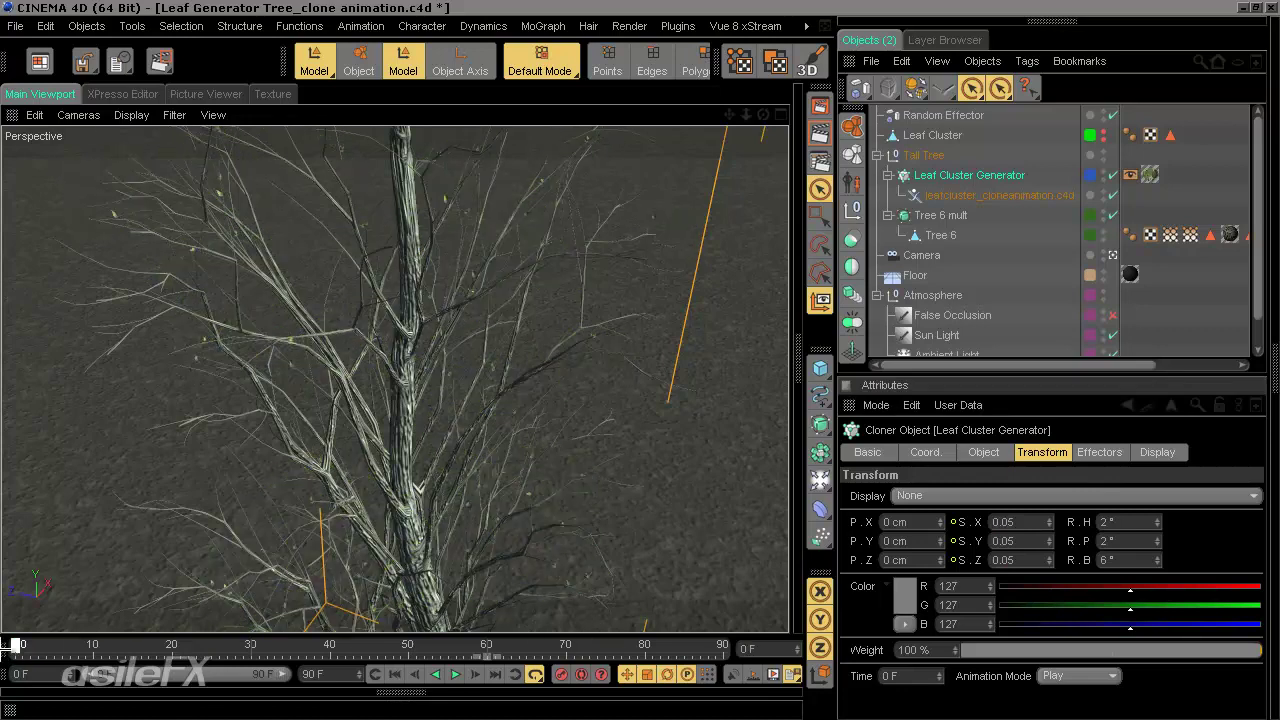
pyautogui.scroll(-5, 318, 392)
pyautogui.keyDown('alt'); pyautogui.moveTo(637, 354); pyautogui.dragTo(642, 359); pyautogui.keyUp('alt')
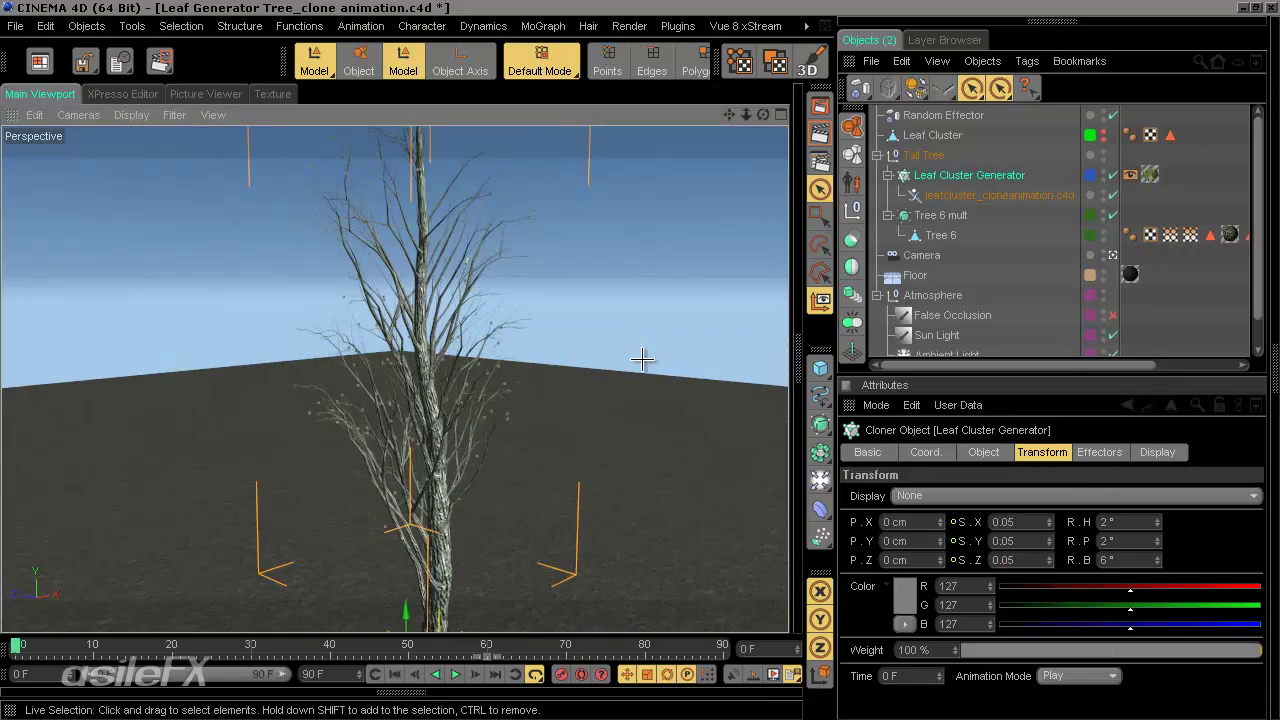
pyautogui.moveTo(17, 647); pyautogui.dragTo(557, 640)
pyautogui.click(1035, 520)
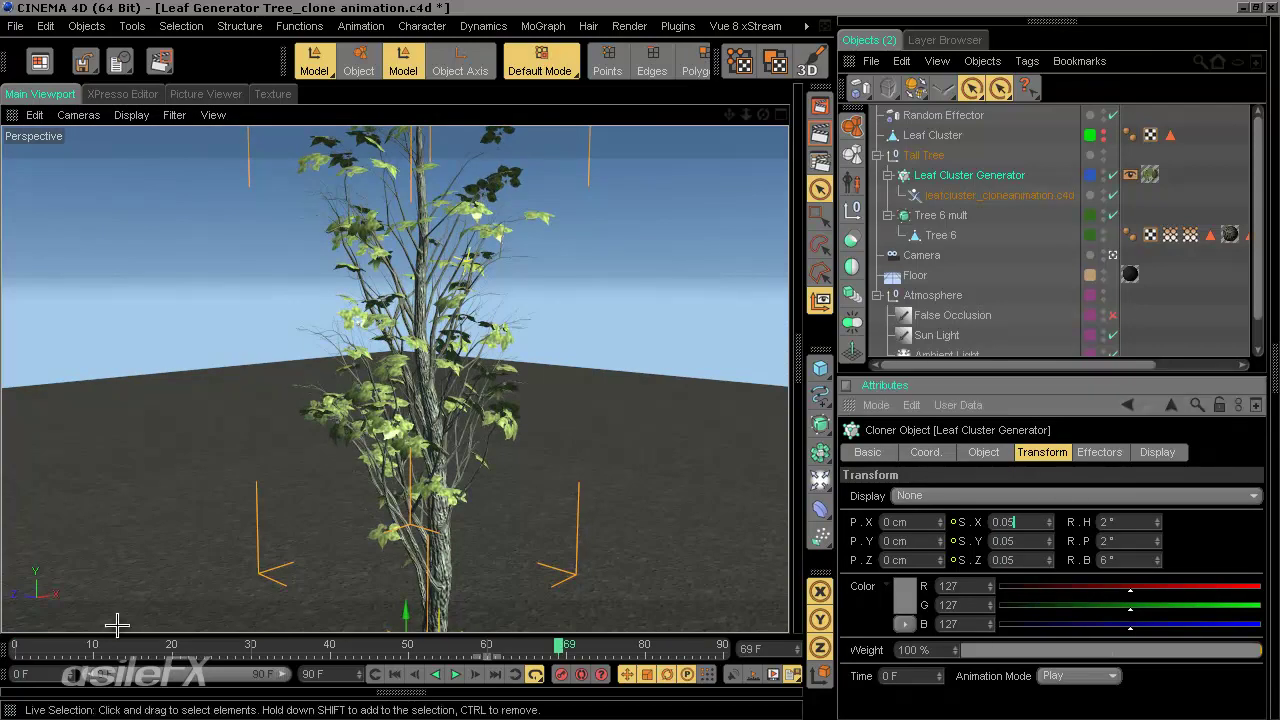
pyautogui.moveTo(560, 645); pyautogui.dragTo(17, 645)
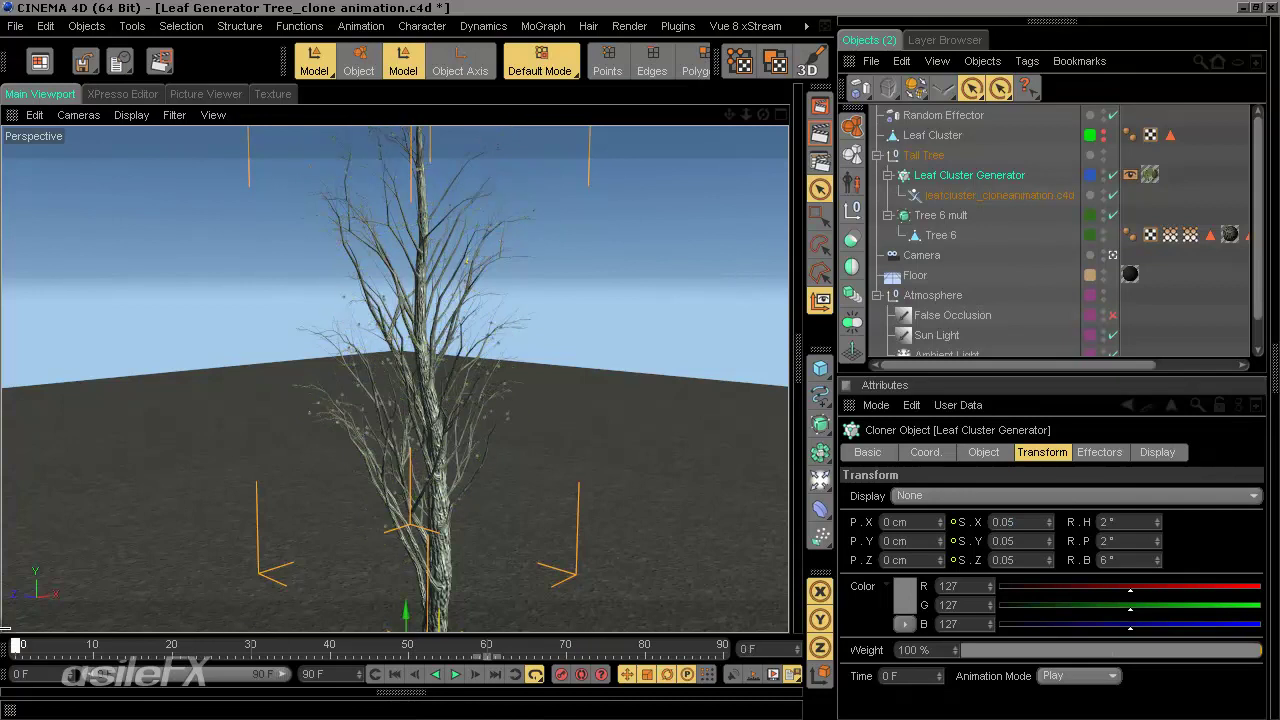
# - Delete the animation tracks from the Leaf Cluster Generator's X, Y and Z transform scale
pyautogui.moveTo(957, 521); pyautogui.dragTo(959, 570)
pyautogui.rightClick(957, 558)
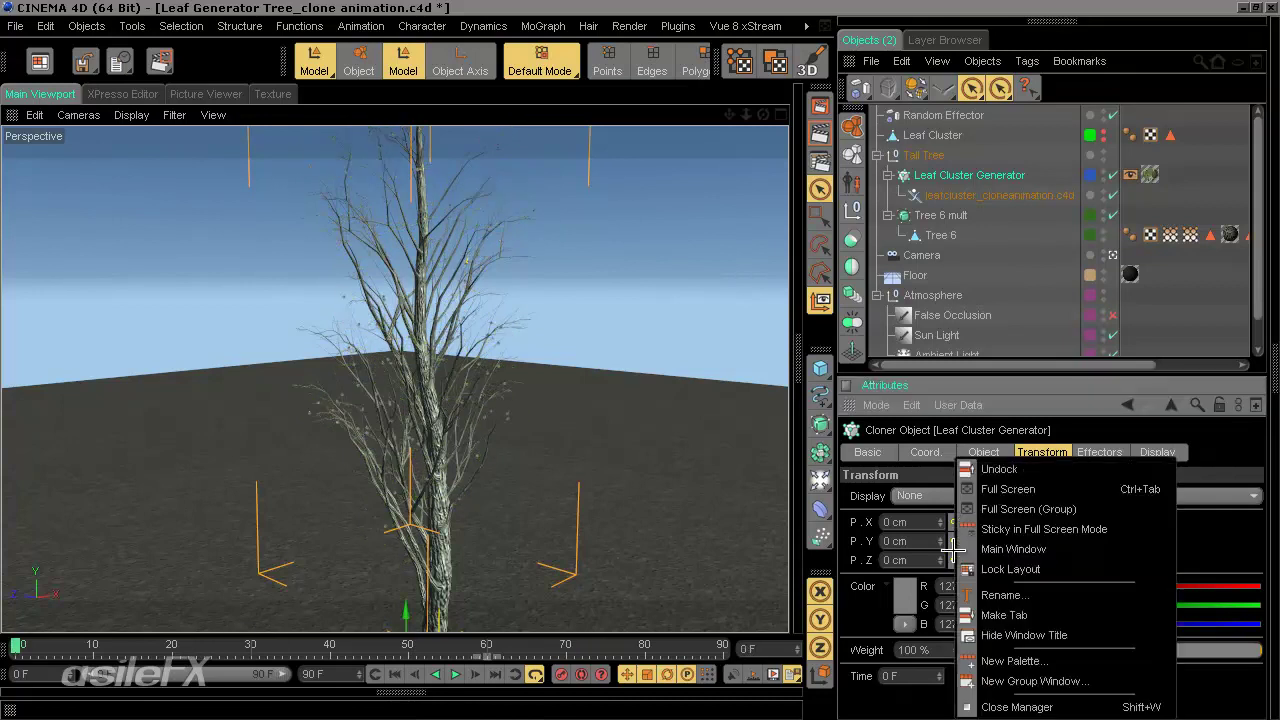
pyautogui.click(954, 538)
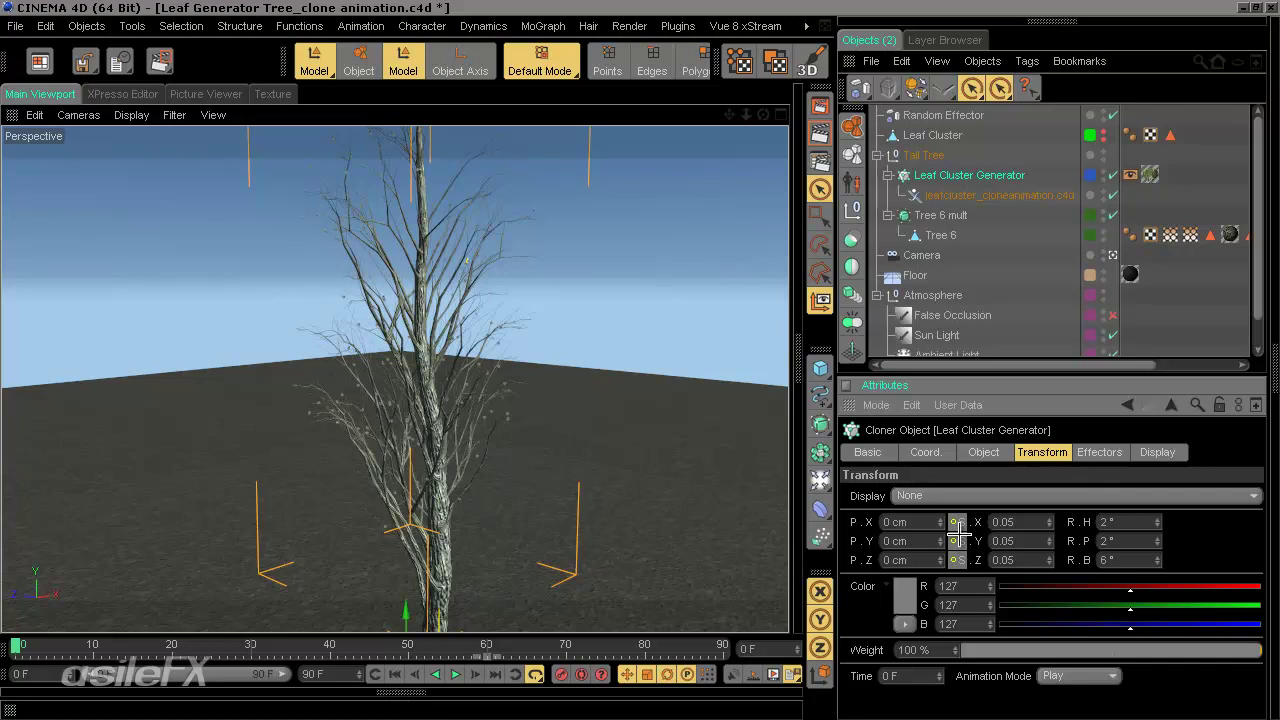
pyautogui.rightClick(960, 553)
pyautogui.moveTo(1017, 352)
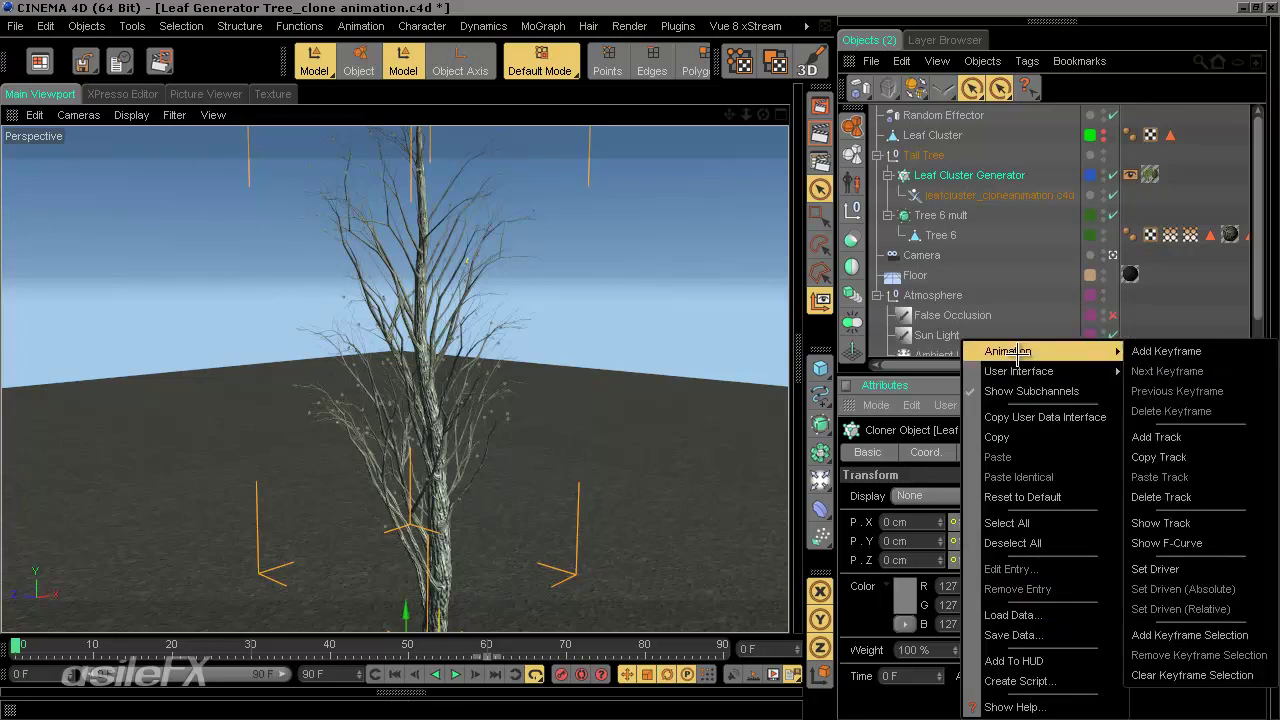
pyautogui.click(1166, 497)
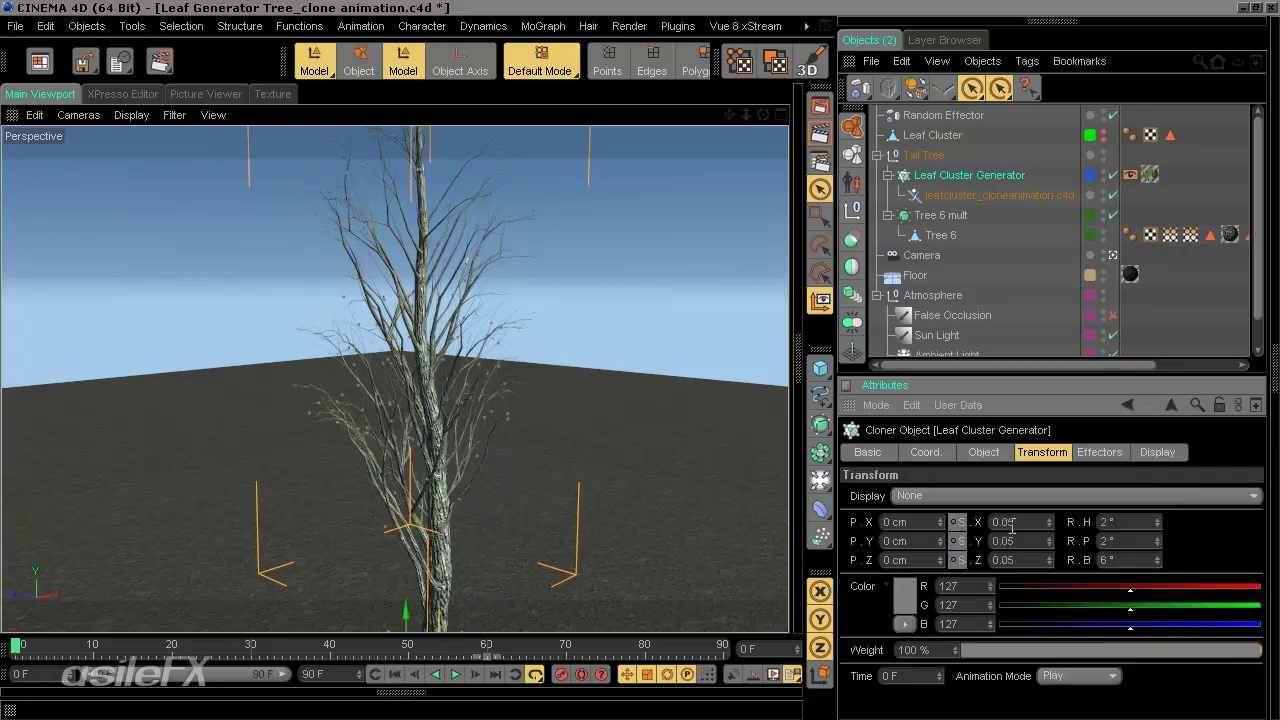
pyautogui.rightClick(955, 517)
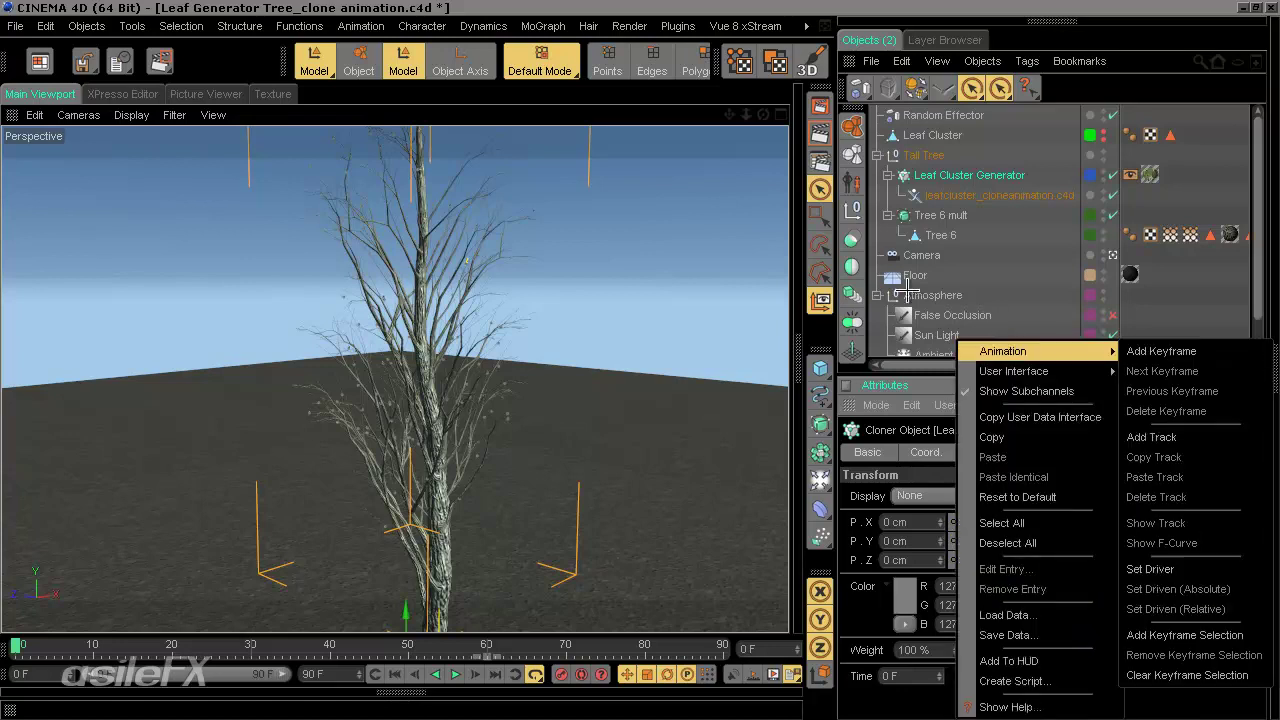
pyautogui.click(637, 8)
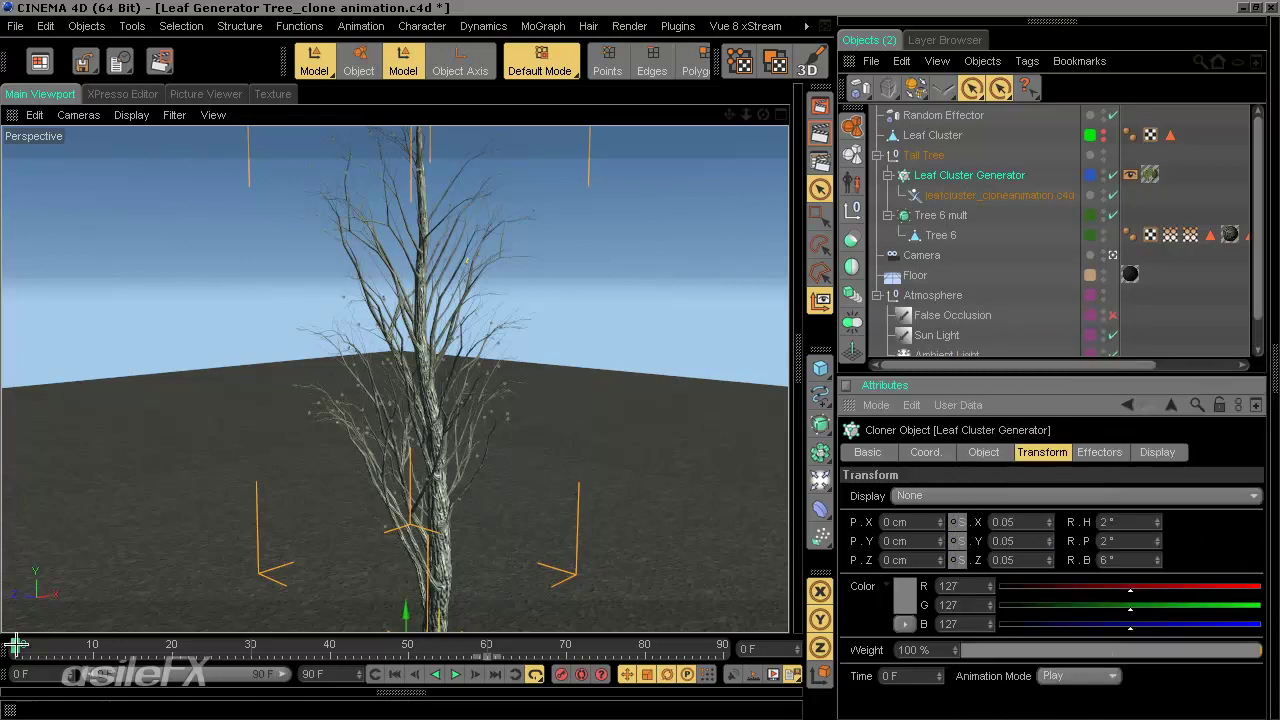
# - Set the Leaf Cluster Generator's transform scale to 0.02 on X, Y and Z at frame 0
pyautogui.moveTo(25, 641)
pyautogui.mouseDown()
pyautogui.moveTo(286, 617)
pyautogui.moveTo(654, 614)
pyautogui.moveTo(5, 627)
pyautogui.mouseUp()
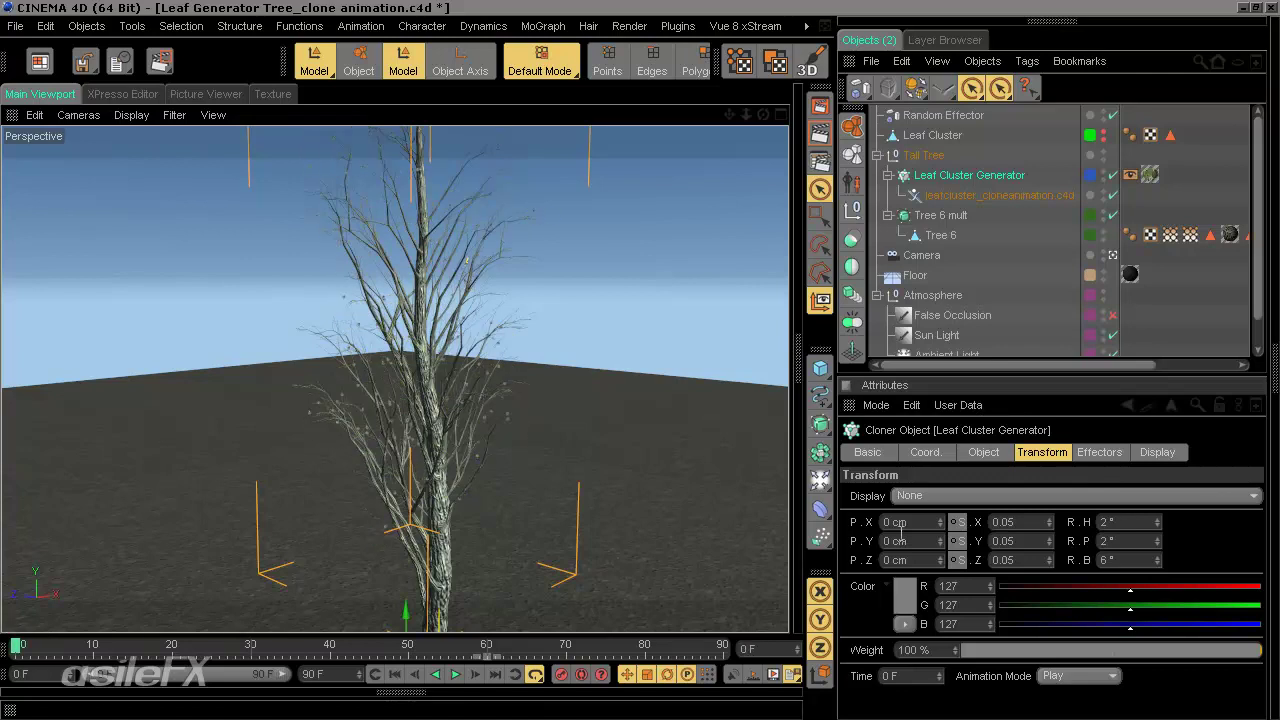
pyautogui.click(1024, 527)
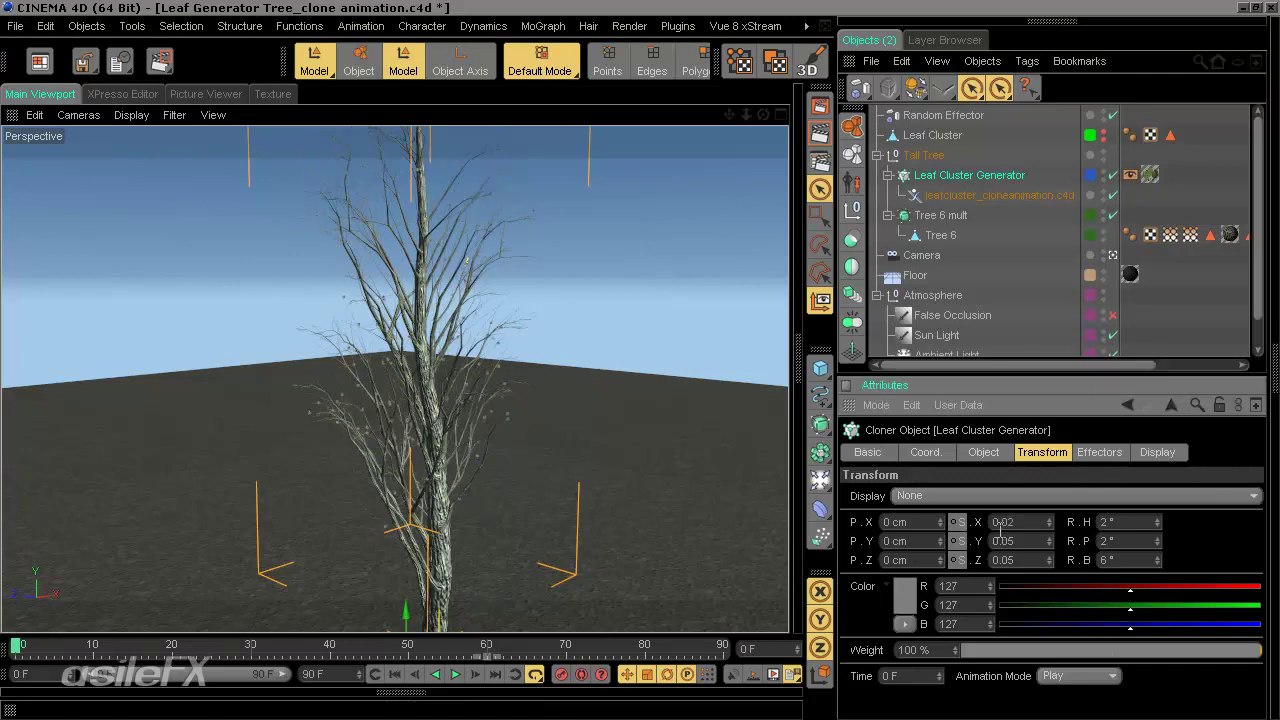
pyautogui.write('0.02')
pyautogui.press('Return')
# - Scrub through the 90-frame animation to examine close up how the leaves grow on the branches
pyautogui.moveTo(10, 645); pyautogui.dragTo(766, 594)
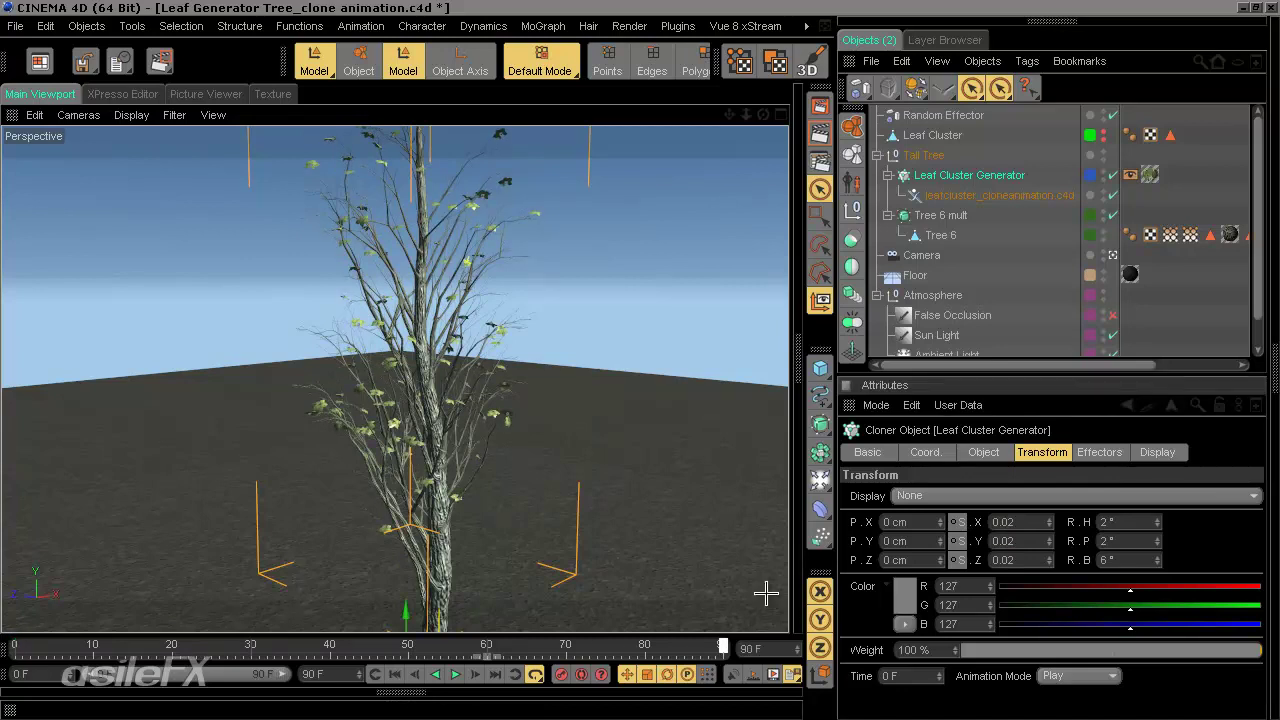
pyautogui.scroll(6, 651, 451)
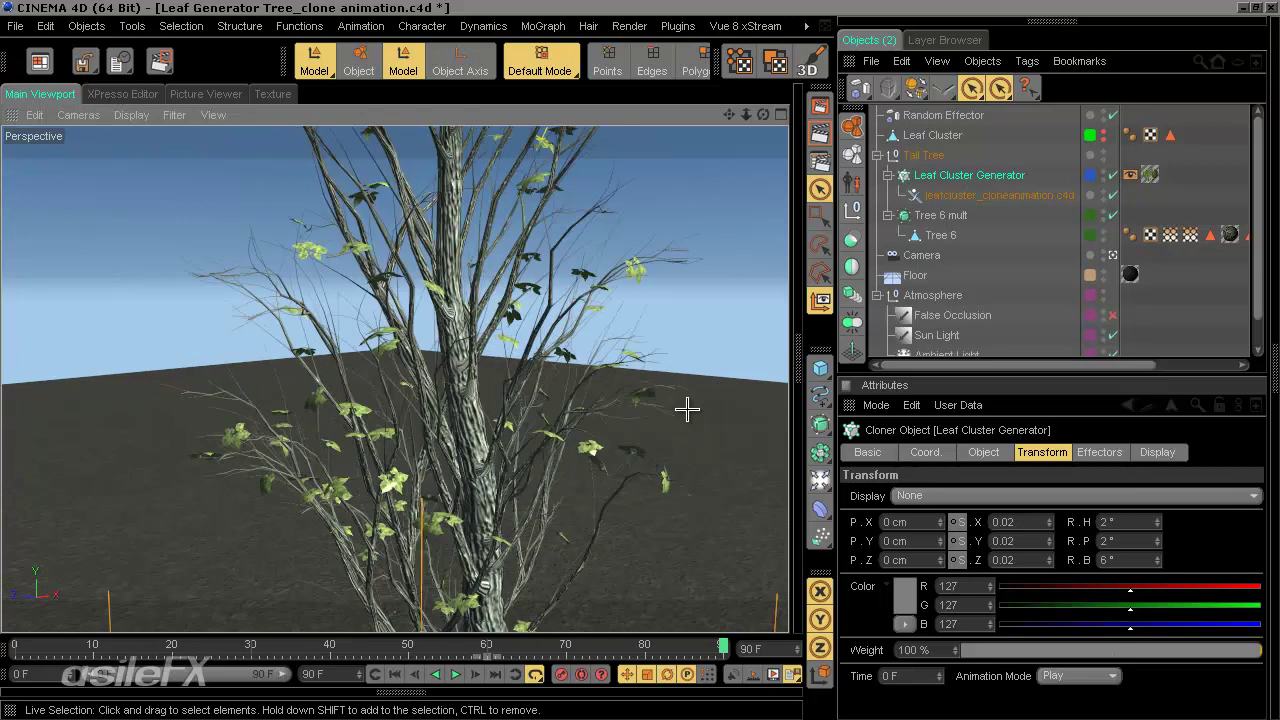
pyautogui.moveTo(110, 645); pyautogui.dragTo(40, 637)
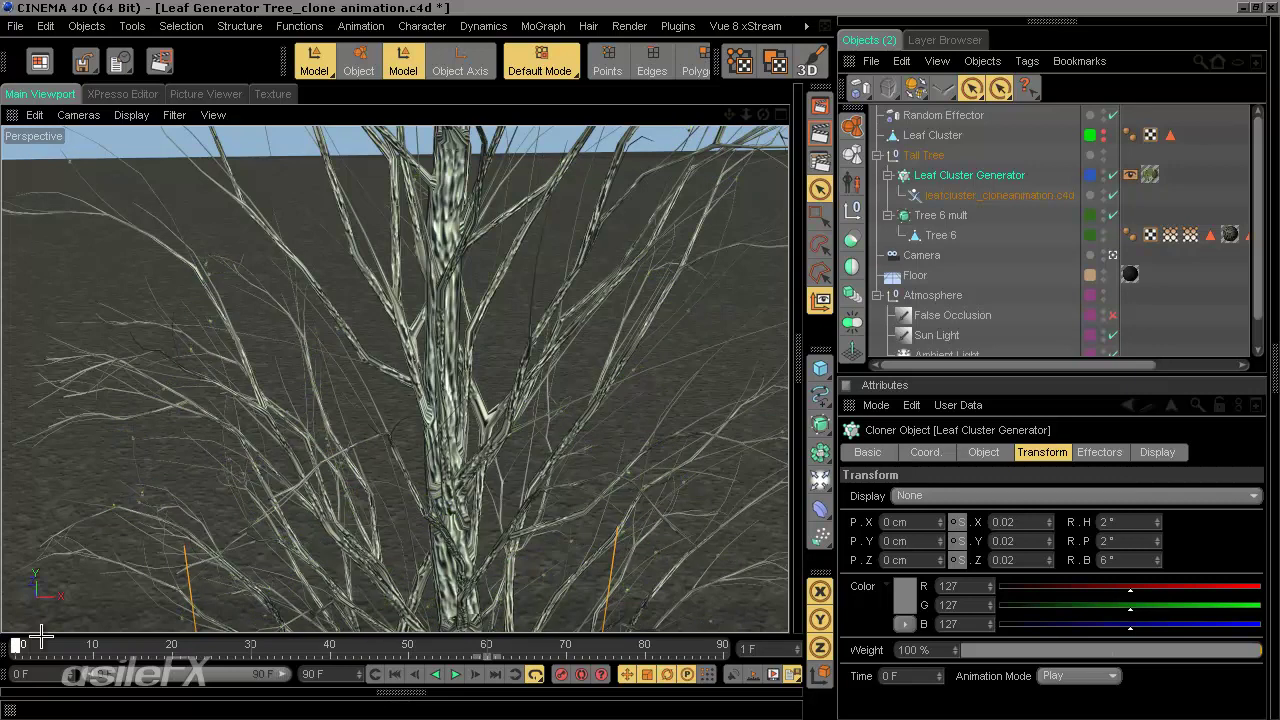
pyautogui.moveTo(330, 628); pyautogui.dragTo(278, 630)
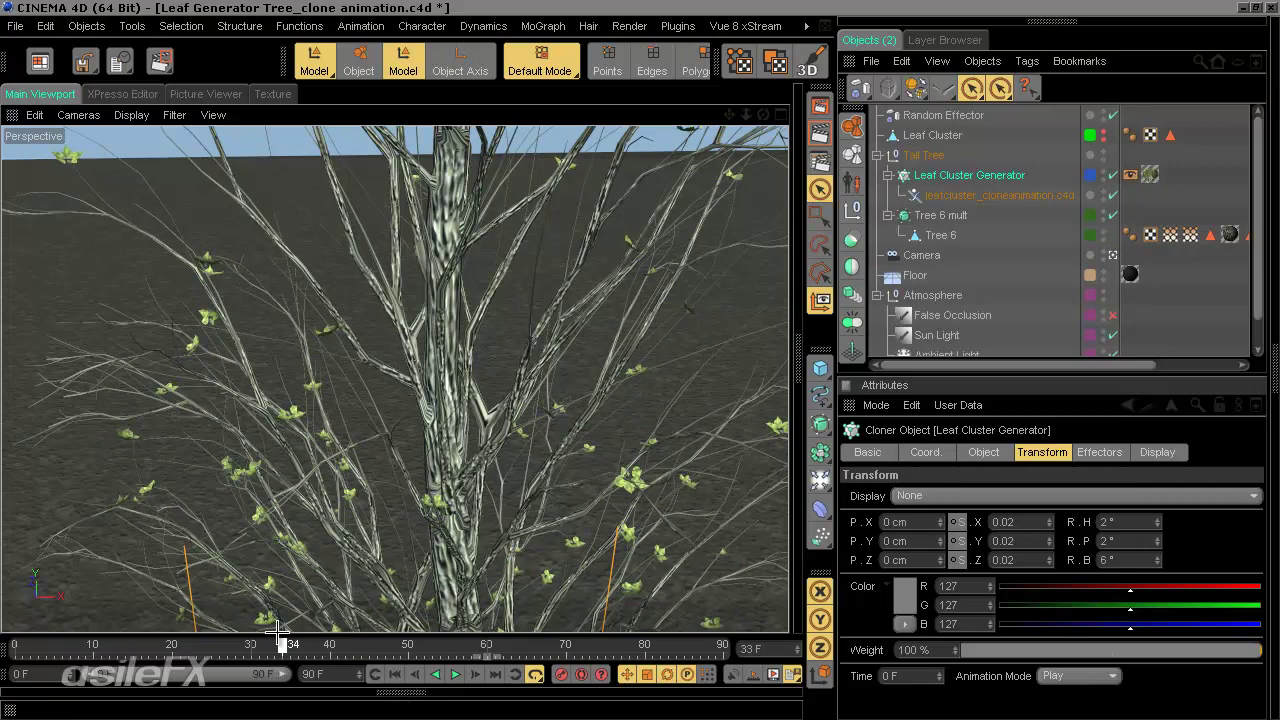
pyautogui.moveTo(388, 617); pyautogui.dragTo(390, 622)
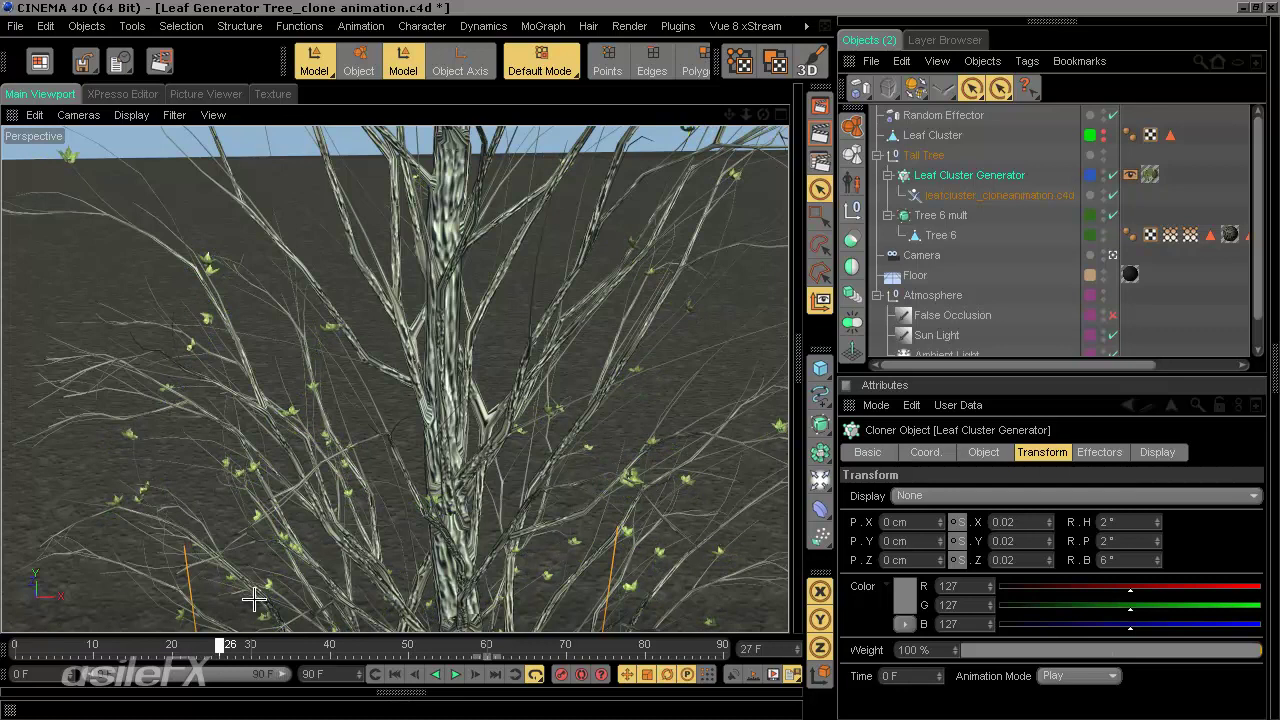
pyautogui.moveTo(288, 584); pyautogui.dragTo(12, 592)
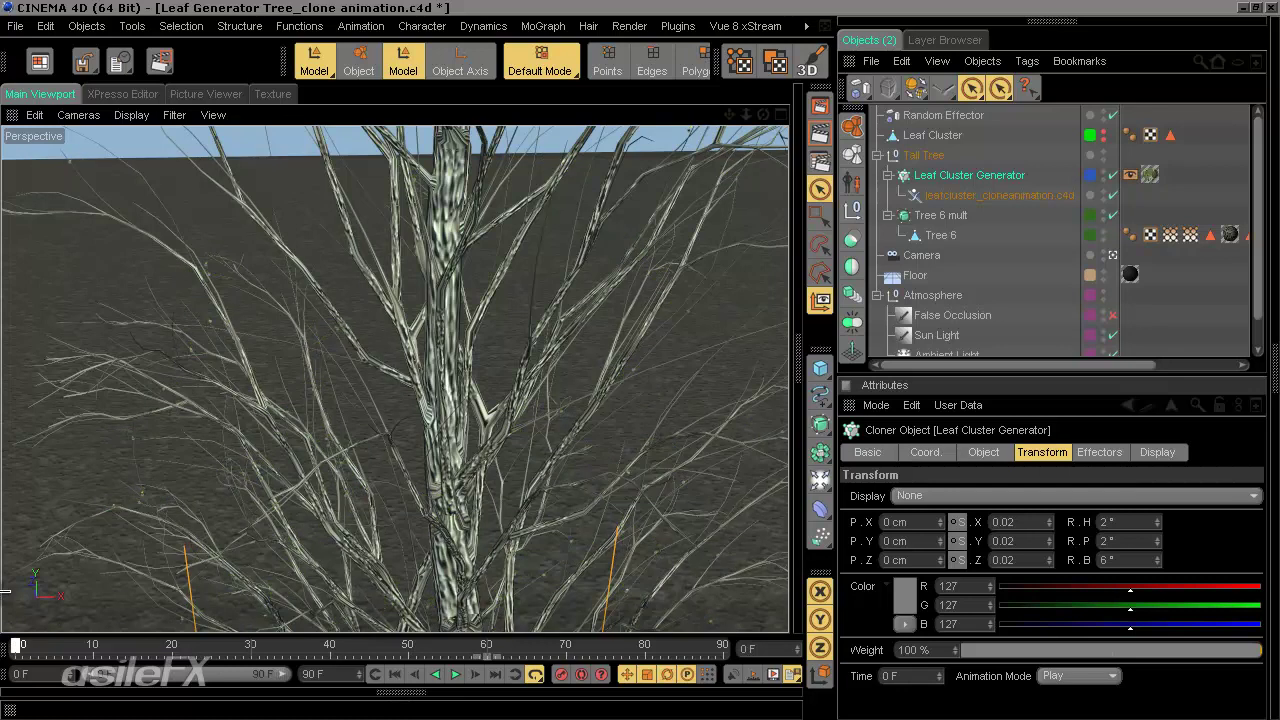
# - Switch to the leafcluster_cloneanimation.c4d document and inspect the folded leaf cluster at frame 0
pyautogui.click(806, 28)
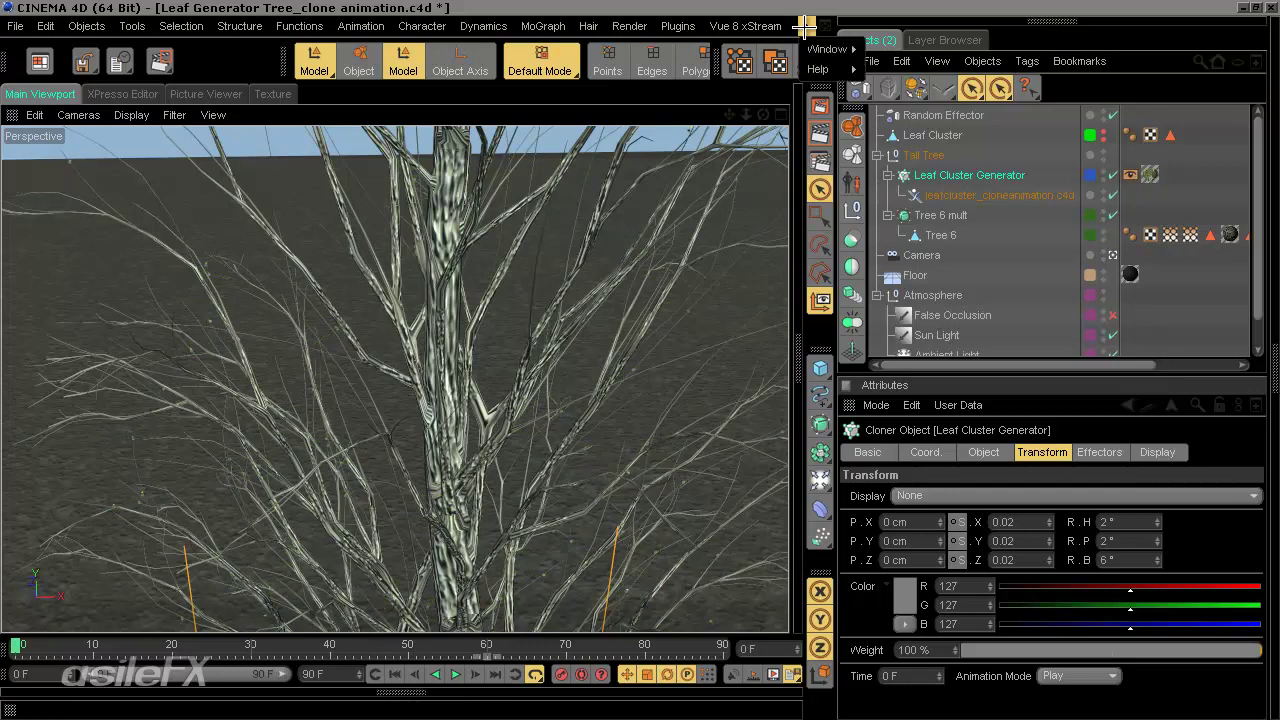
pyautogui.moveTo(830, 48)
pyautogui.click(957, 532)
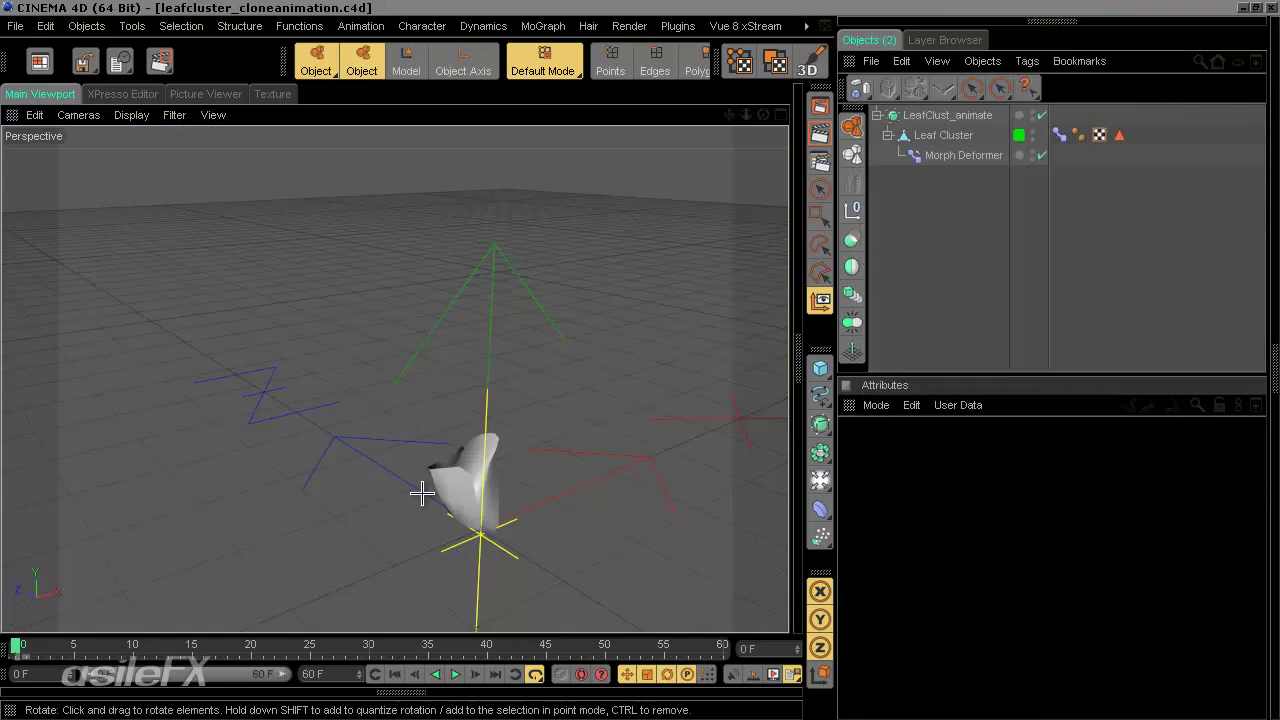
pyautogui.keyDown('alt'); pyautogui.moveTo(423, 491); pyautogui.dragTo(590, 310); pyautogui.keyUp('alt')
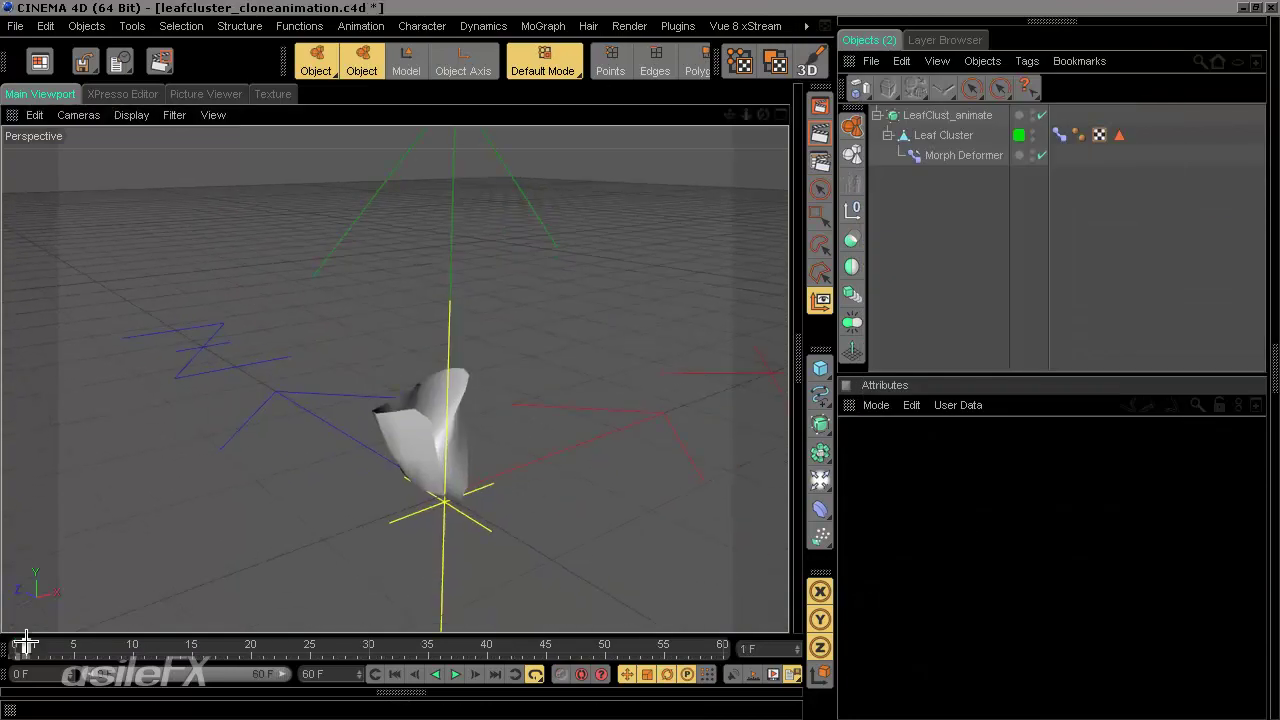
pyautogui.moveTo(16, 645); pyautogui.dragTo(16, 594)
pyautogui.keyDown('alt'); pyautogui.moveTo(279, 542); pyautogui.dragTo(337, 463); pyautogui.keyUp('alt')
pyautogui.moveTo(18, 655)
pyautogui.mouseDown()
pyautogui.moveTo(571, 614)
pyautogui.moveTo(806, 617)
pyautogui.moveTo(340, 645)
pyautogui.moveTo(16, 647)
pyautogui.mouseUp()
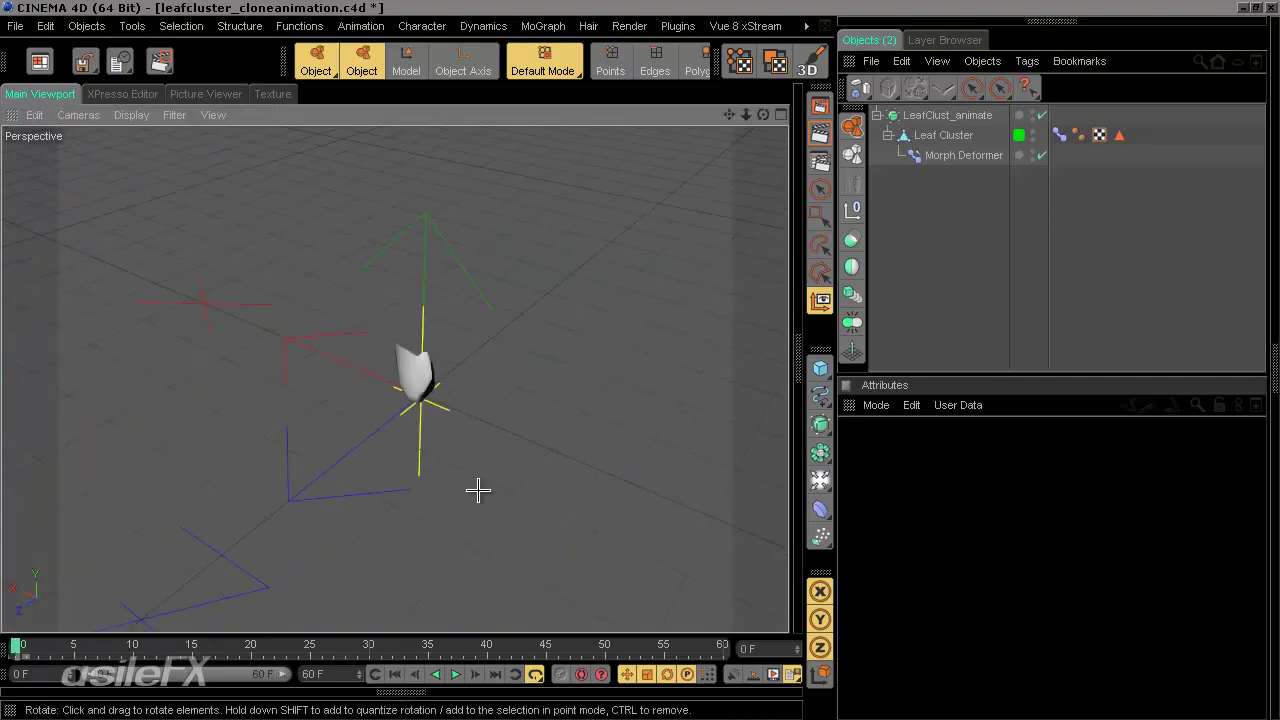
# - Select the Leaf Cluster object and activate the Scale tool for it
pyautogui.keyDown('alt'); pyautogui.moveTo(478, 489); pyautogui.dragTo(533, 509); pyautogui.keyUp('alt')
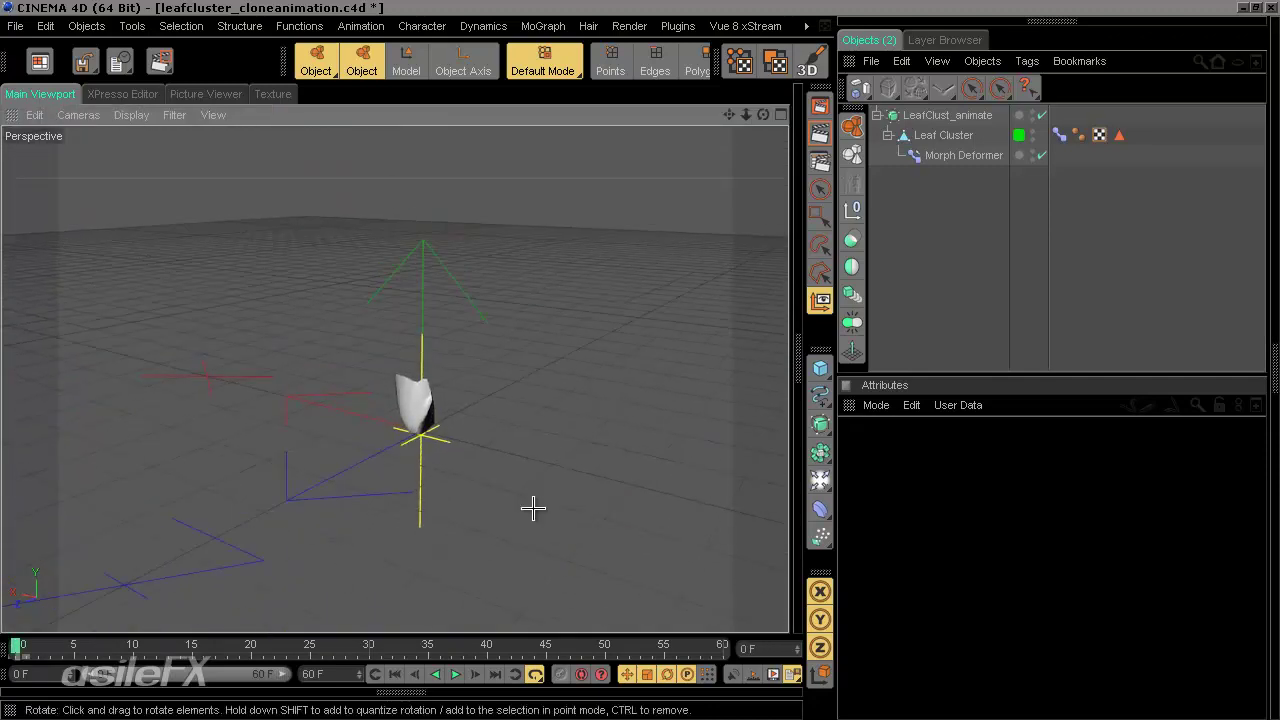
pyautogui.scroll(3, 533, 509)
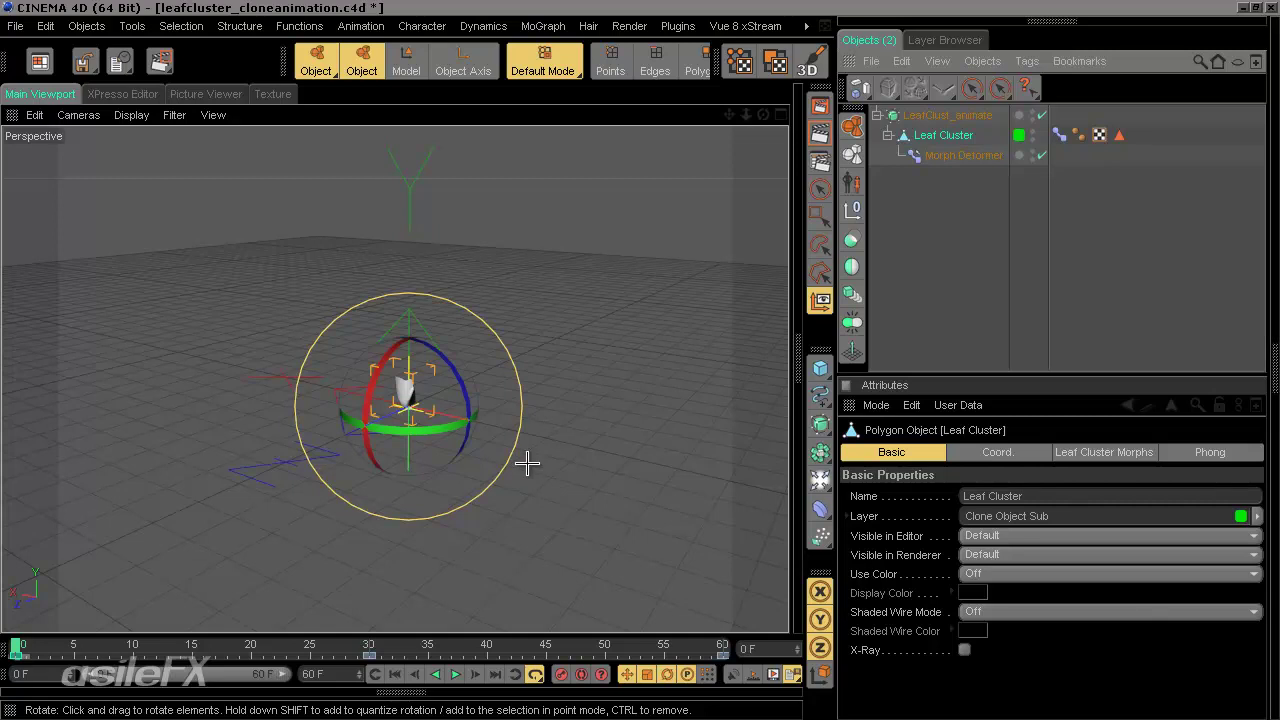
pyautogui.scroll(5, 391, 447)
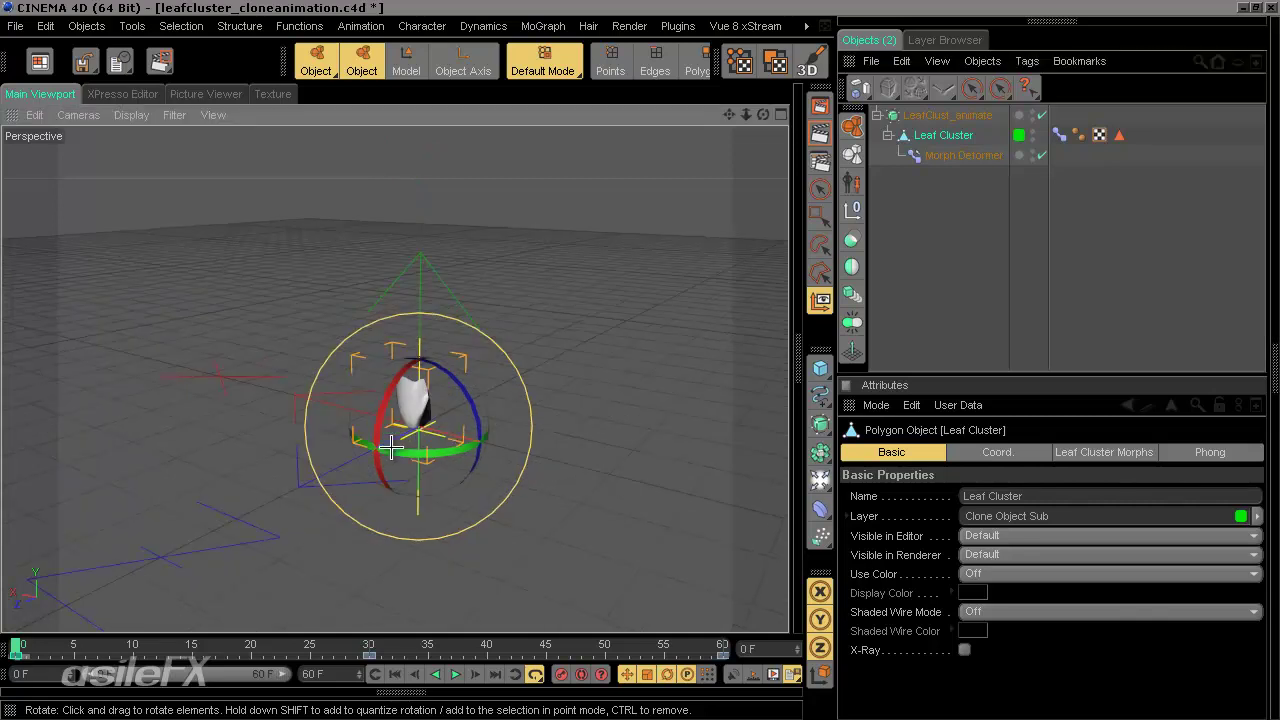
pyautogui.keyDown('alt'); pyautogui.moveTo(527, 413); pyautogui.dragTo(640, 360); pyautogui.keyUp('alt')
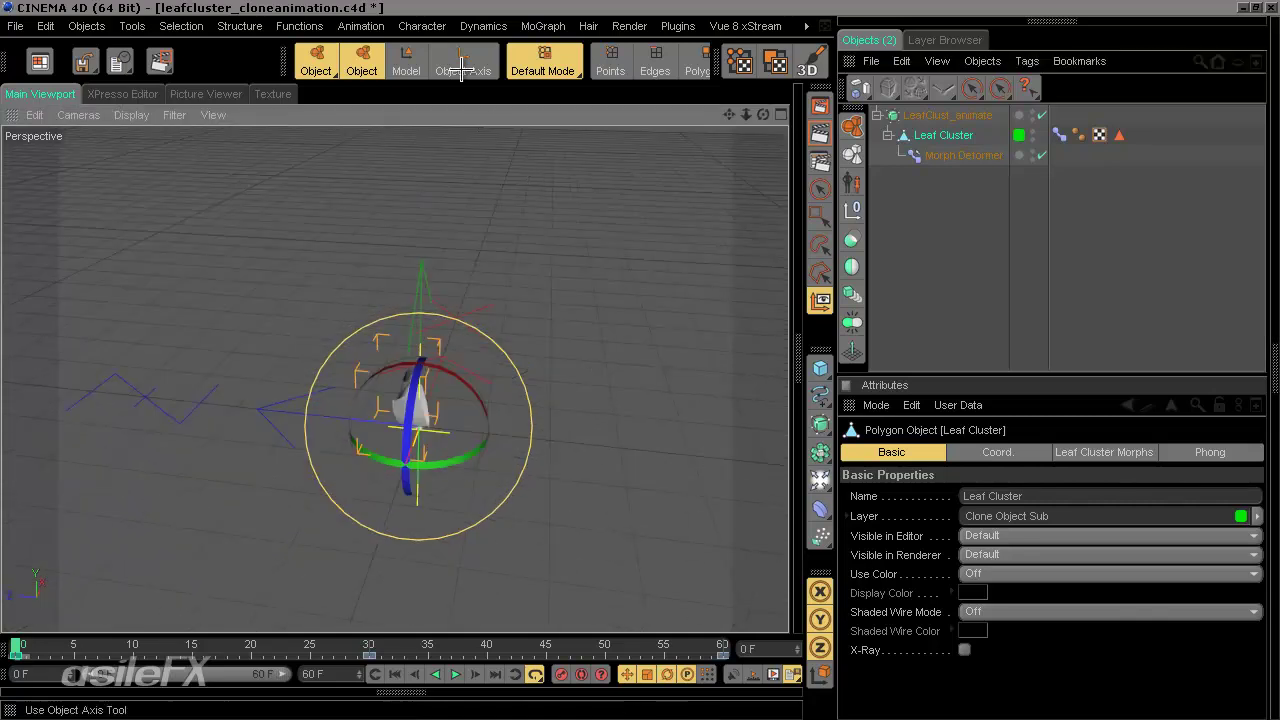
pyautogui.press('t')
pyautogui.keyDown('alt'); pyautogui.moveTo(663, 349); pyautogui.dragTo(640, 365); pyautogui.keyUp('alt')
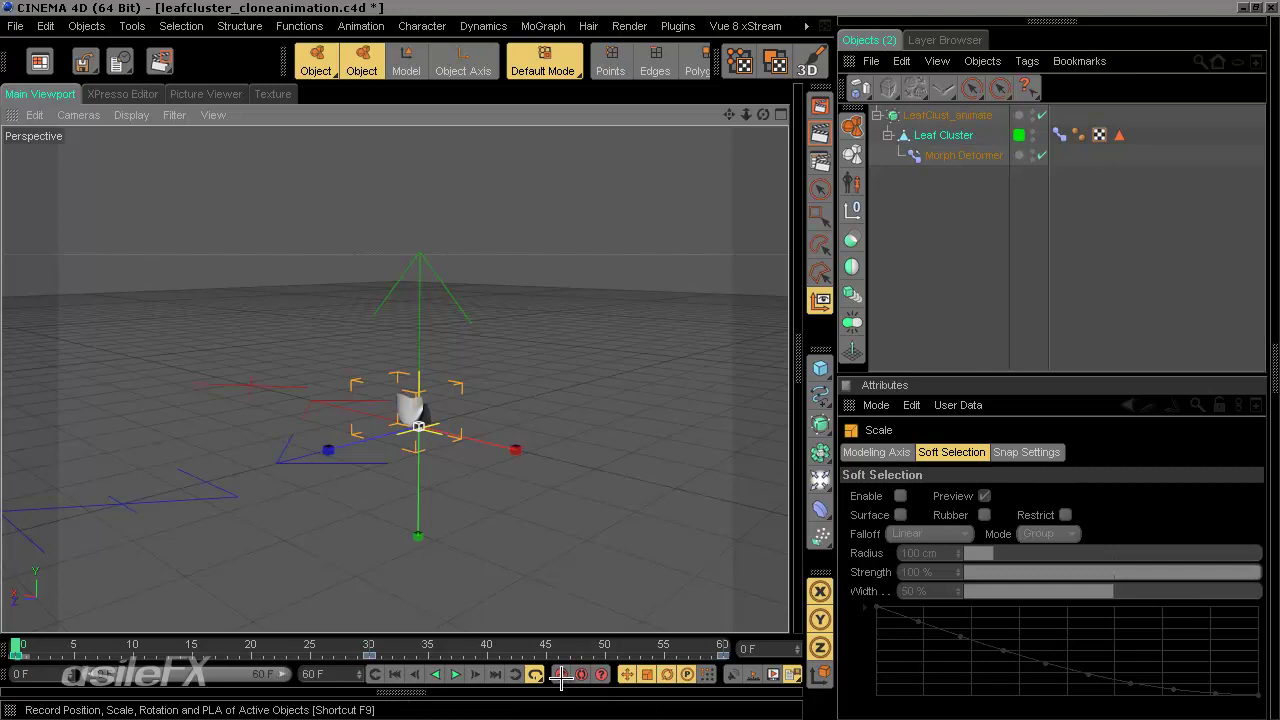
# - Try deleting the Leaf Cluster's keyframe at frame 30 and undo the deletion
pyautogui.click(516, 673)
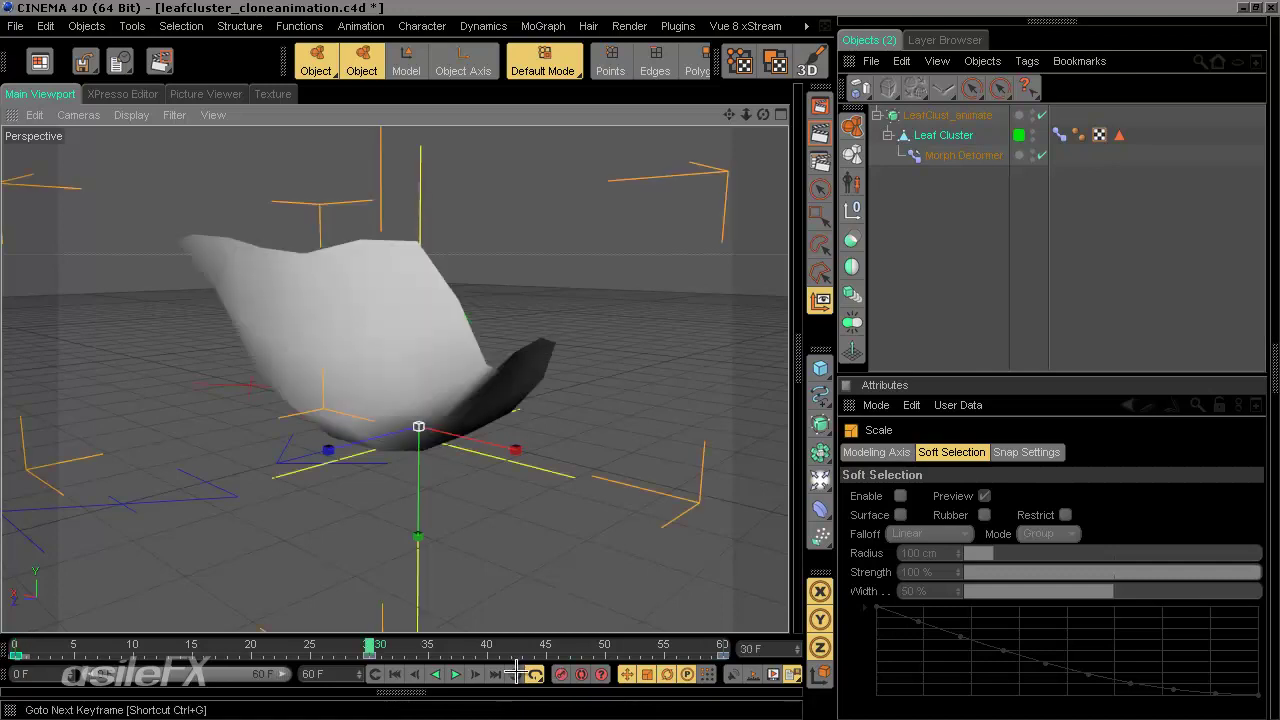
pyautogui.click(368, 655)
pyautogui.press('Delete')
pyautogui.moveTo(368, 647); pyautogui.dragTo(14, 616)
pyautogui.hotkey('ctrl', 'z')
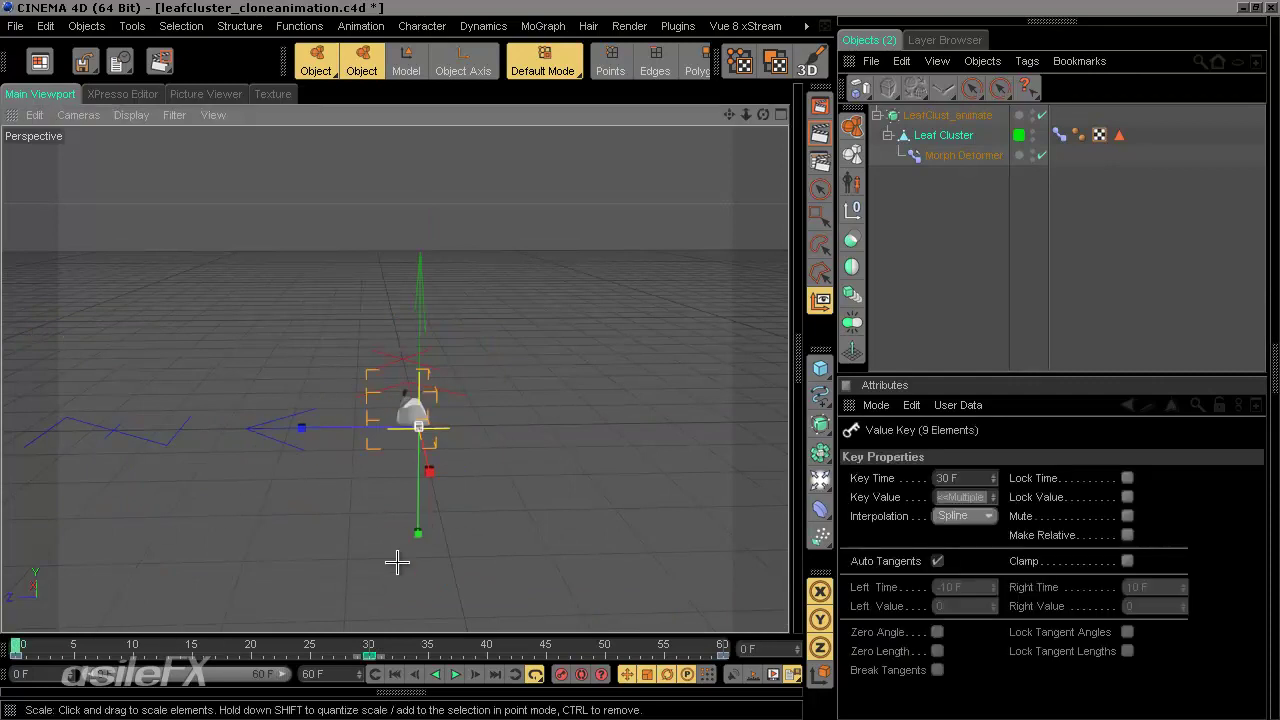
# - Scale the Leaf Cluster down vertically at frame 30, record a keyframe there, and return to frame 0
pyautogui.moveTo(16, 648)
pyautogui.mouseDown()
pyautogui.moveTo(540, 645)
pyautogui.moveTo(45, 655)
pyautogui.moveTo(334, 655)
pyautogui.mouseUp()
pyautogui.click(495, 674)
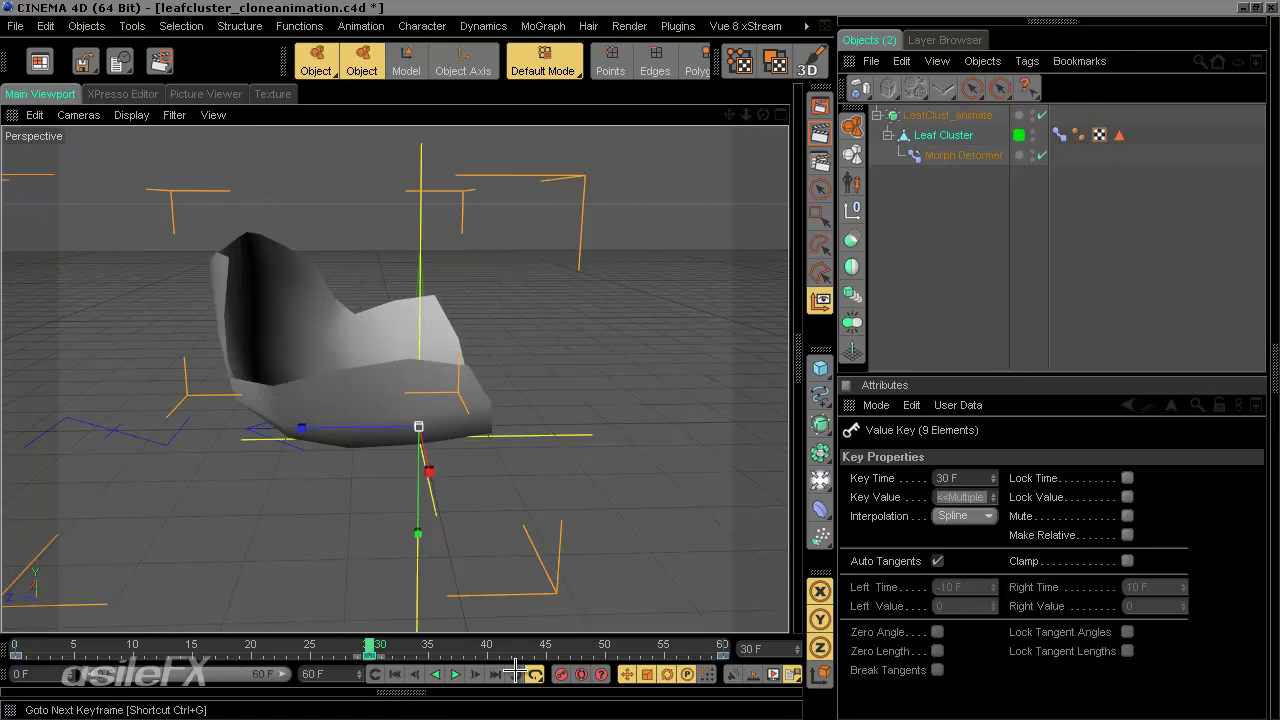
pyautogui.moveTo(427, 537)
pyautogui.mouseDown()
pyautogui.moveTo(640, 351)
pyautogui.moveTo(418, 530)
pyautogui.mouseUp()
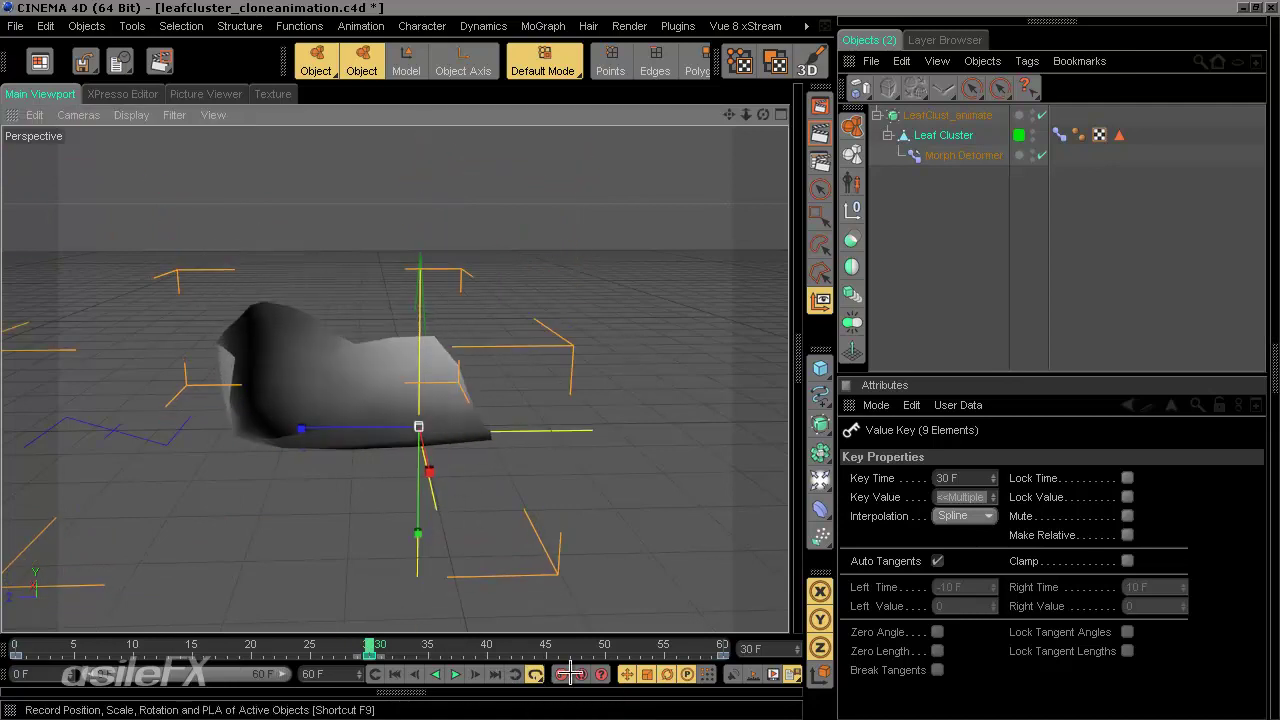
pyautogui.click(564, 674)
pyautogui.moveTo(370, 645); pyautogui.dragTo(14, 642)
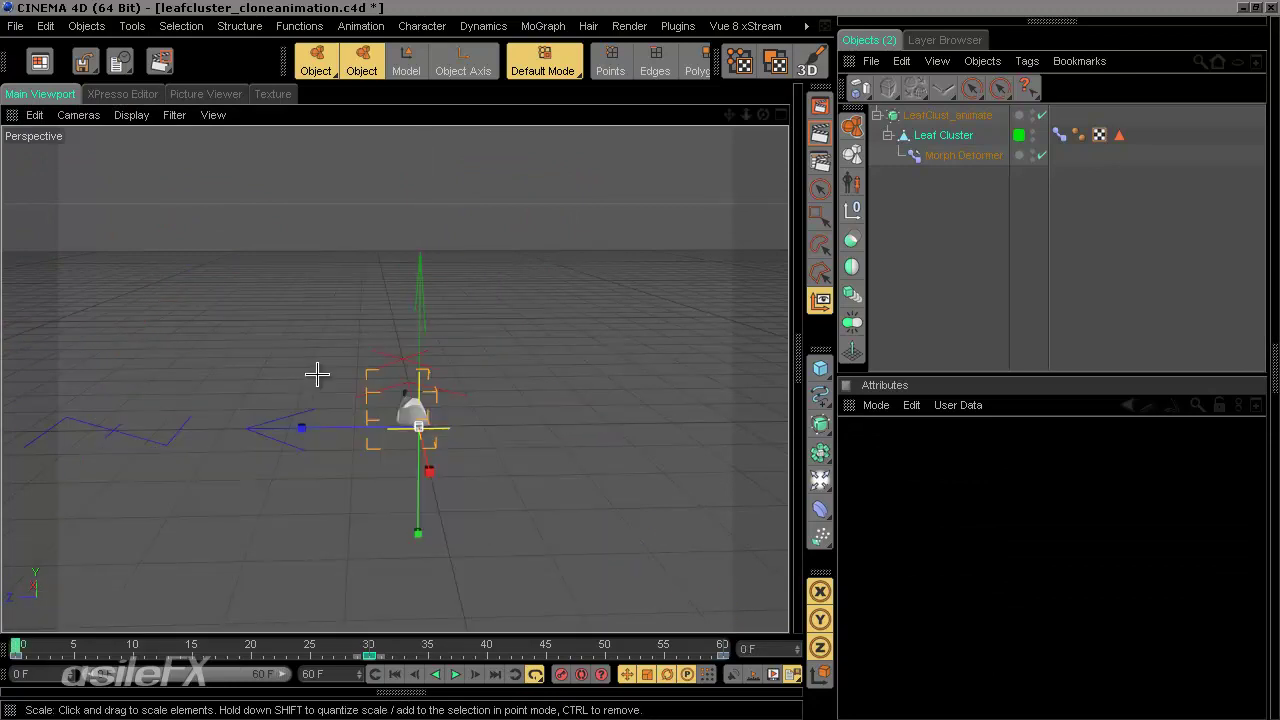
# - Save the leaf file and check the leaf growth in the Leaf Generator Tree_clone animation.c4d document
pyautogui.hotkey('ctrl', 's')
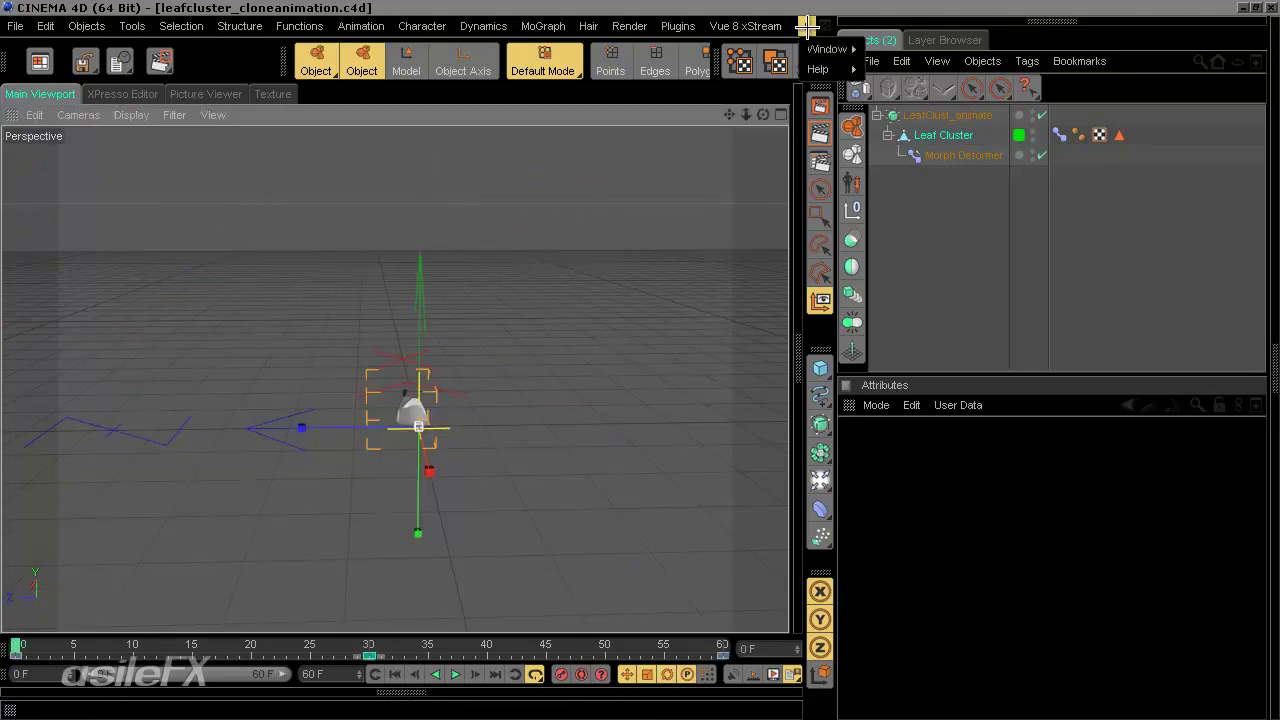
pyautogui.moveTo(827, 48)
pyautogui.click(940, 553)
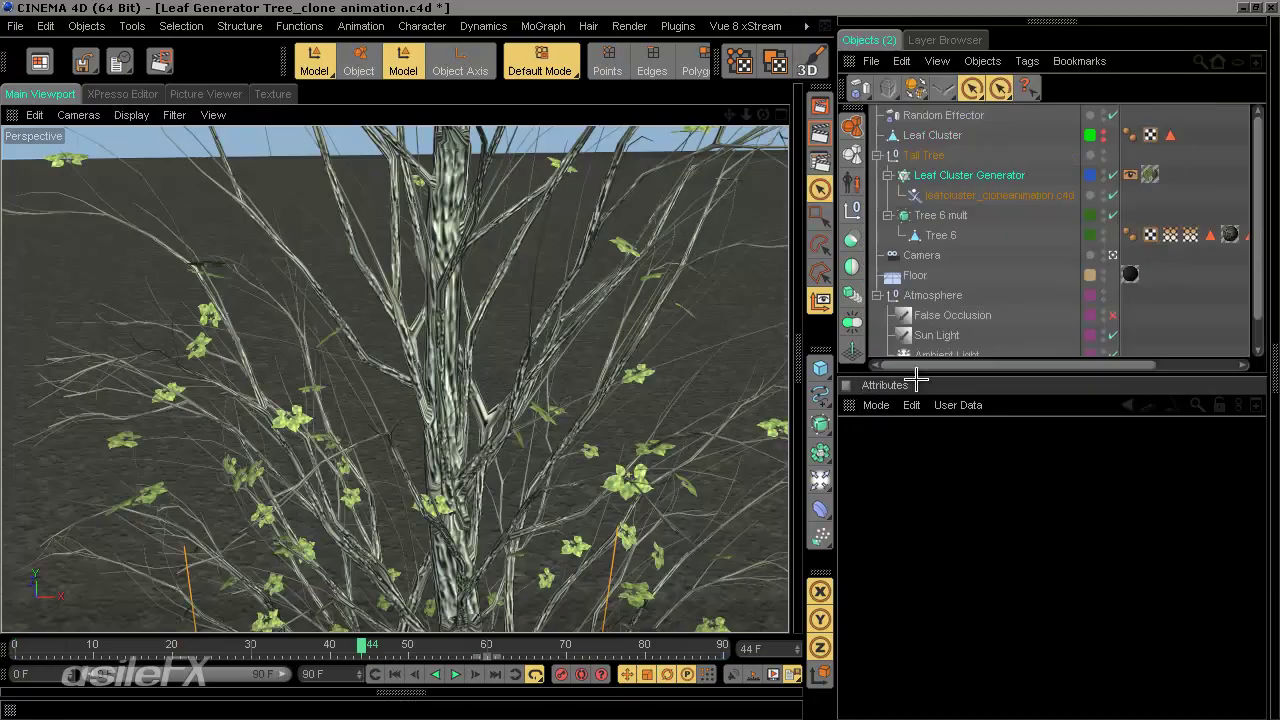
pyautogui.moveTo(361, 648); pyautogui.dragTo(16, 646)
pyautogui.moveTo(211, 627); pyautogui.dragTo(20, 622)
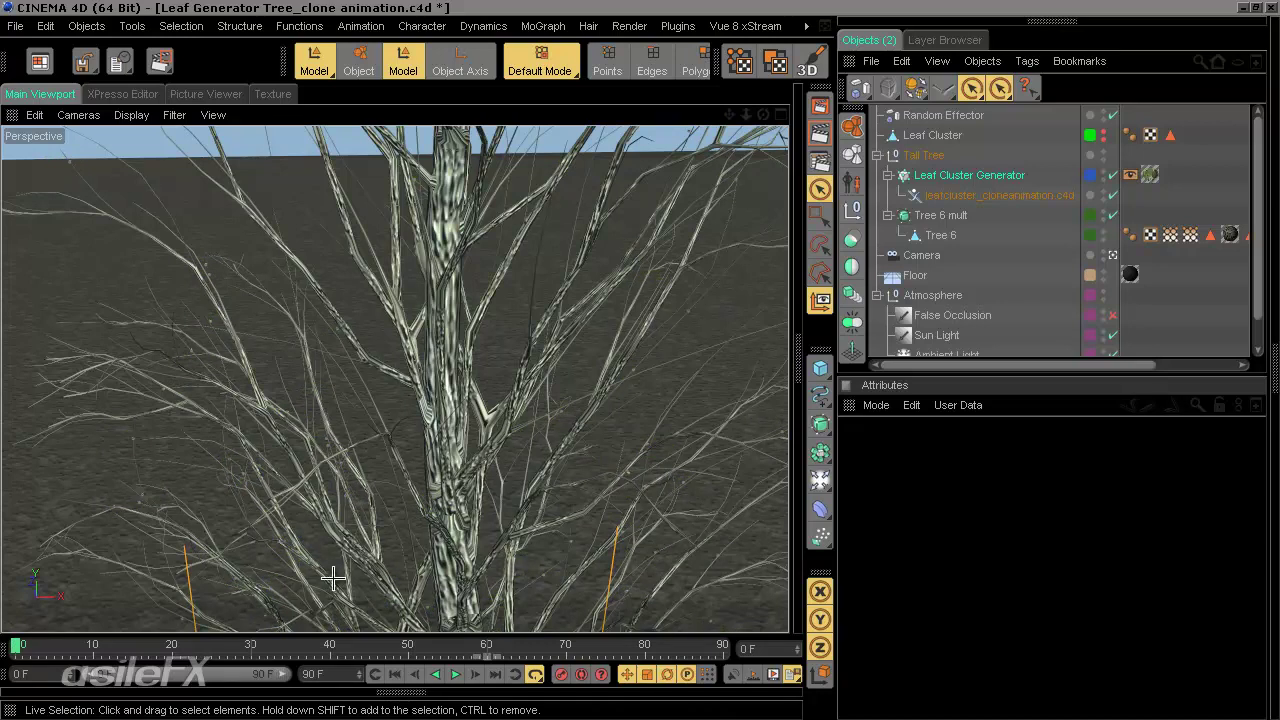
# - Switch to leafcluster_cloneanimation.c4d and open the Leaf Cluster's morph tag with a close view of the folded leaf
pyautogui.moveTo(829, 48)
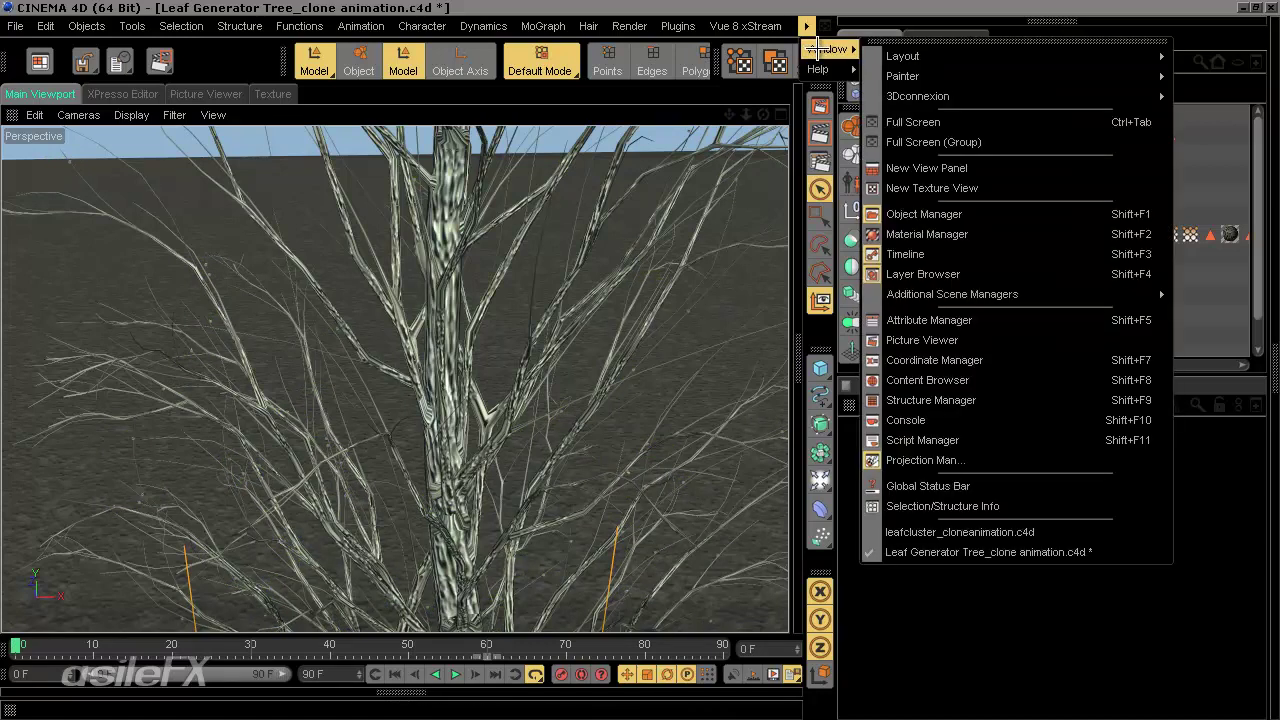
pyautogui.click(945, 529)
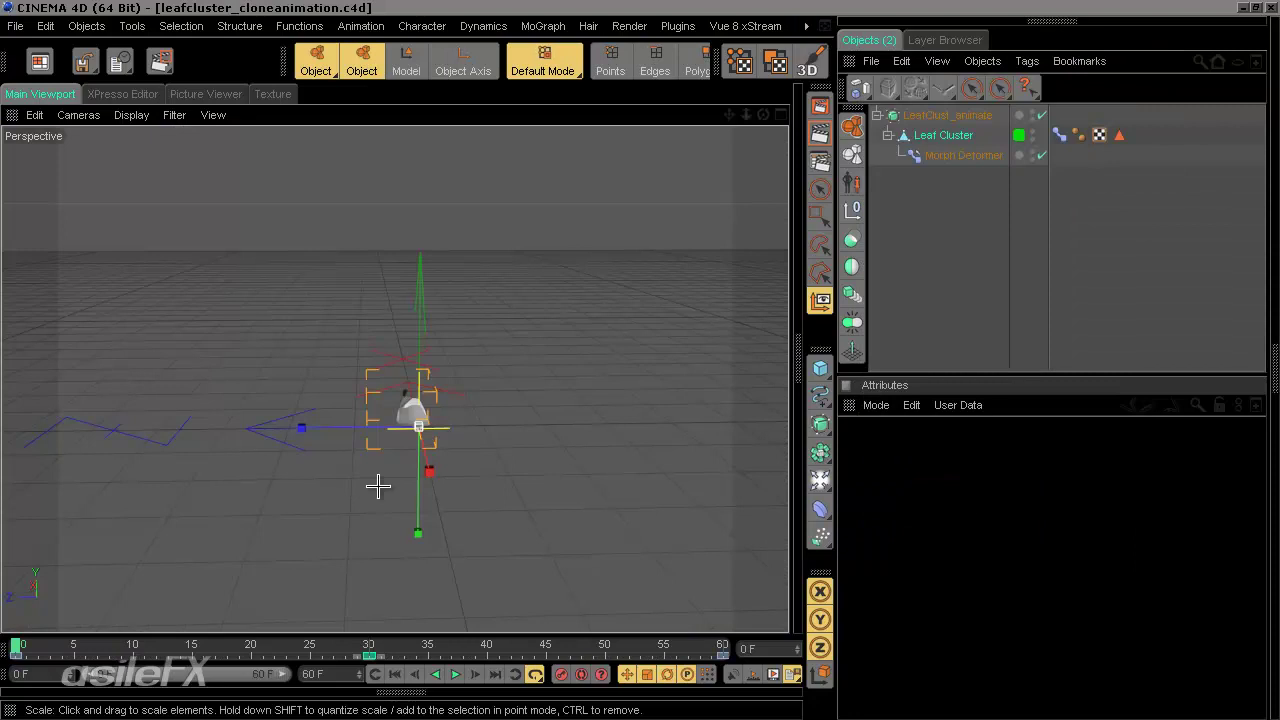
pyautogui.click(990, 155)
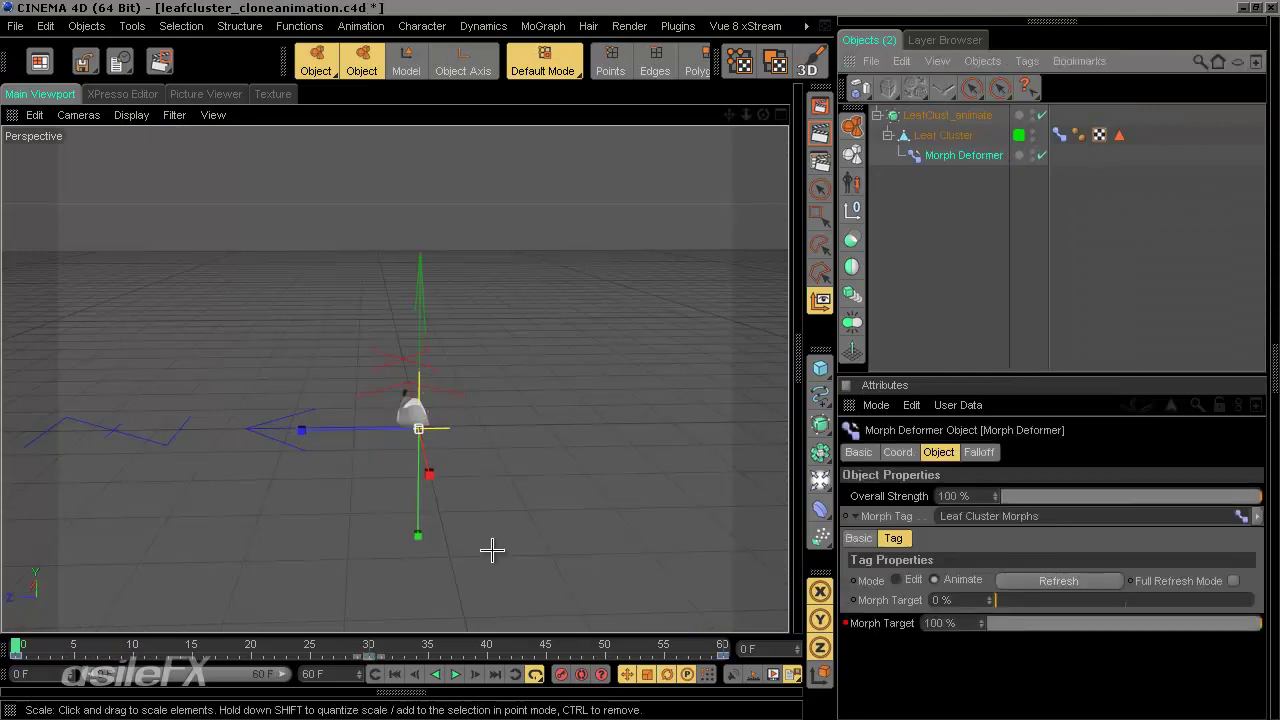
pyautogui.scroll(5, 493, 549)
pyautogui.click(1059, 135)
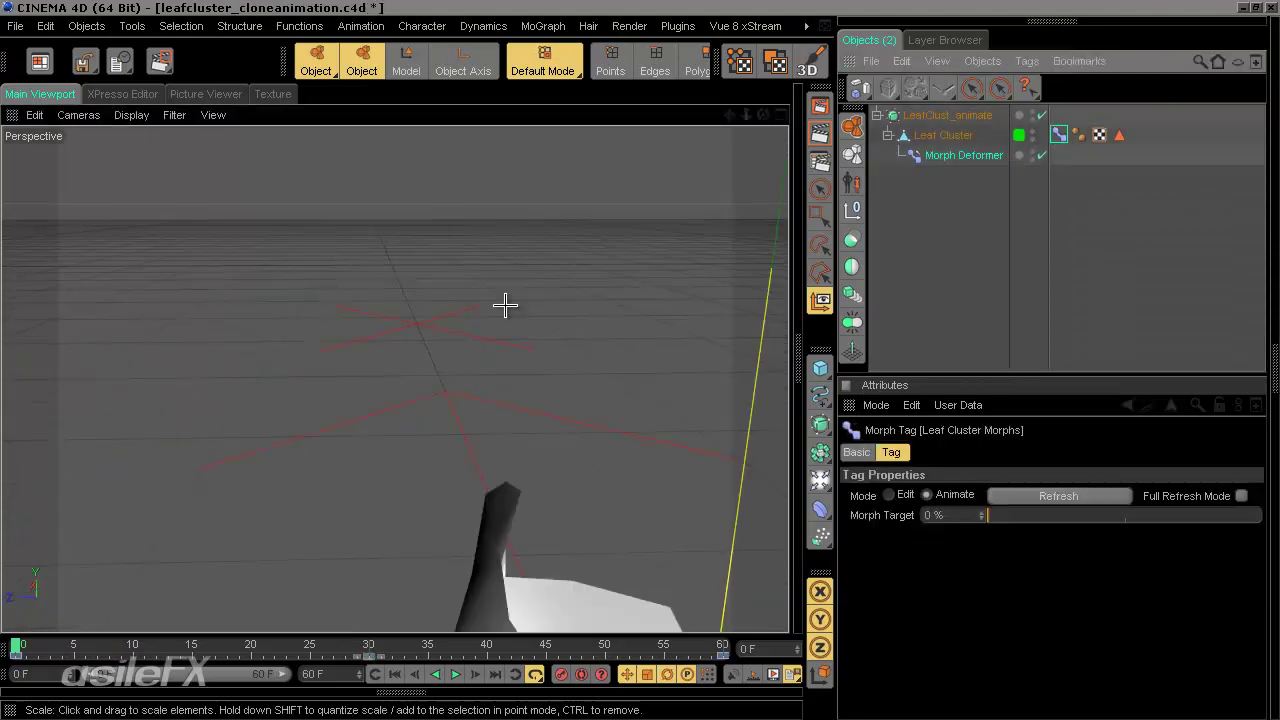
pyautogui.scroll(5, 634, 343)
pyautogui.keyDown('alt'); pyautogui.moveTo(551, 422); pyautogui.dragTo(637, 360); pyautogui.keyUp('alt')
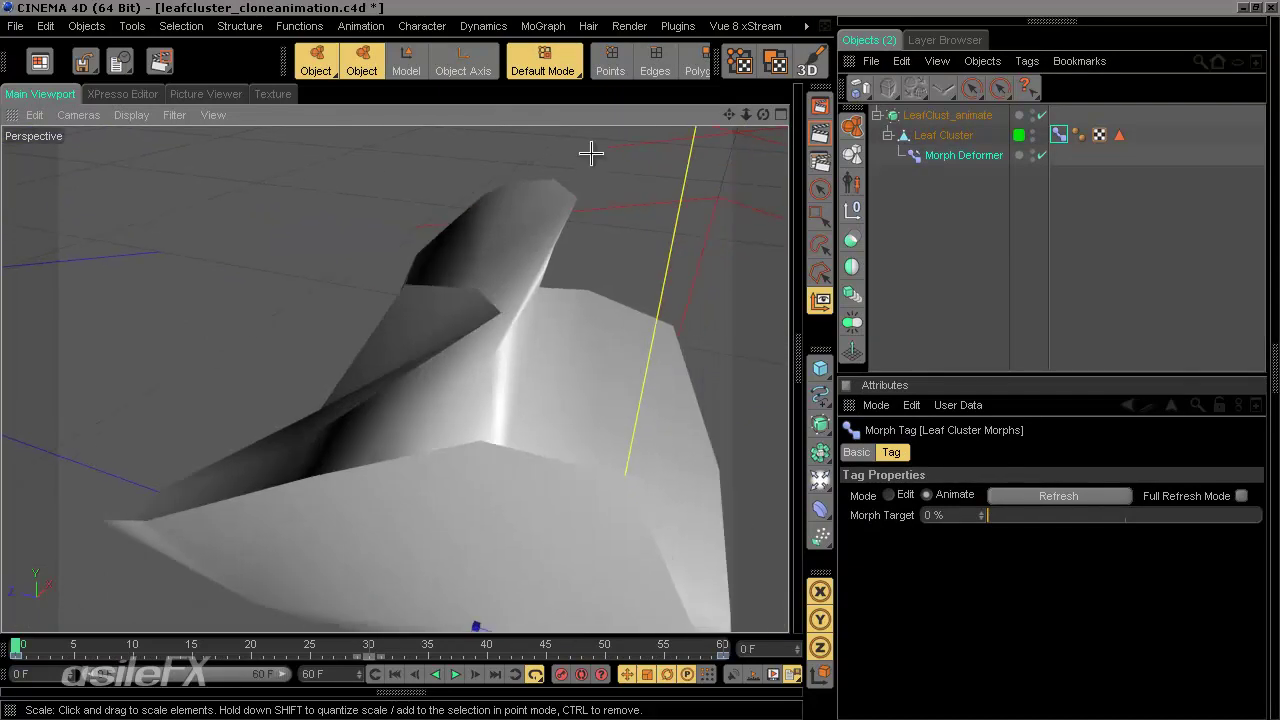
# - Activate Live Selection for points and put the Leaf Cluster's morph tag in Edit mode with Morph Target chosen
pyautogui.click(614, 60)
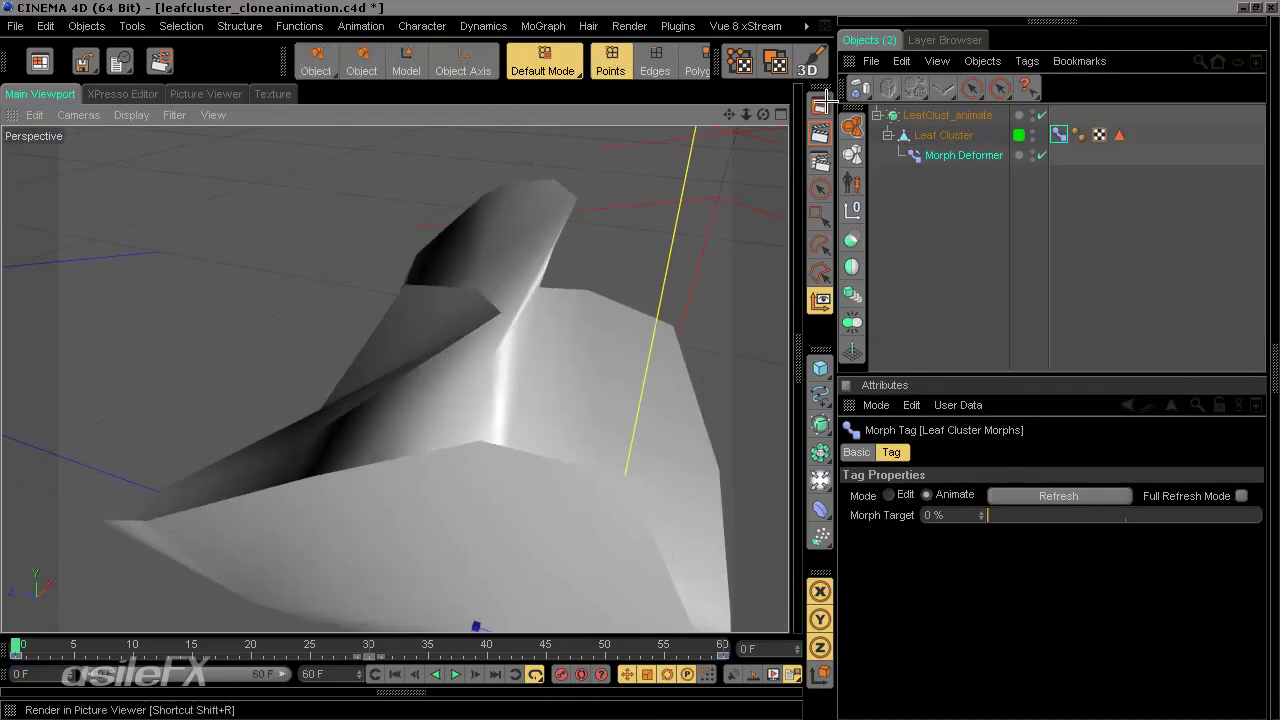
pyautogui.click(822, 188)
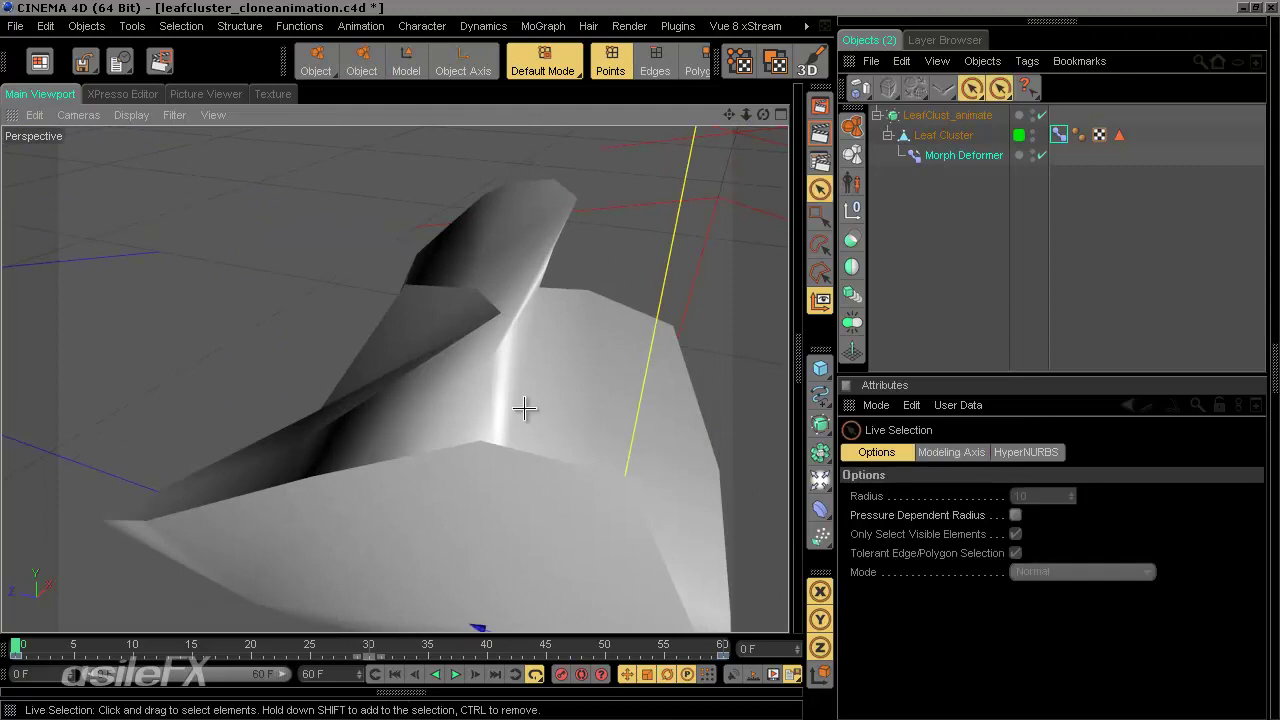
pyautogui.scroll(-5, 524, 407)
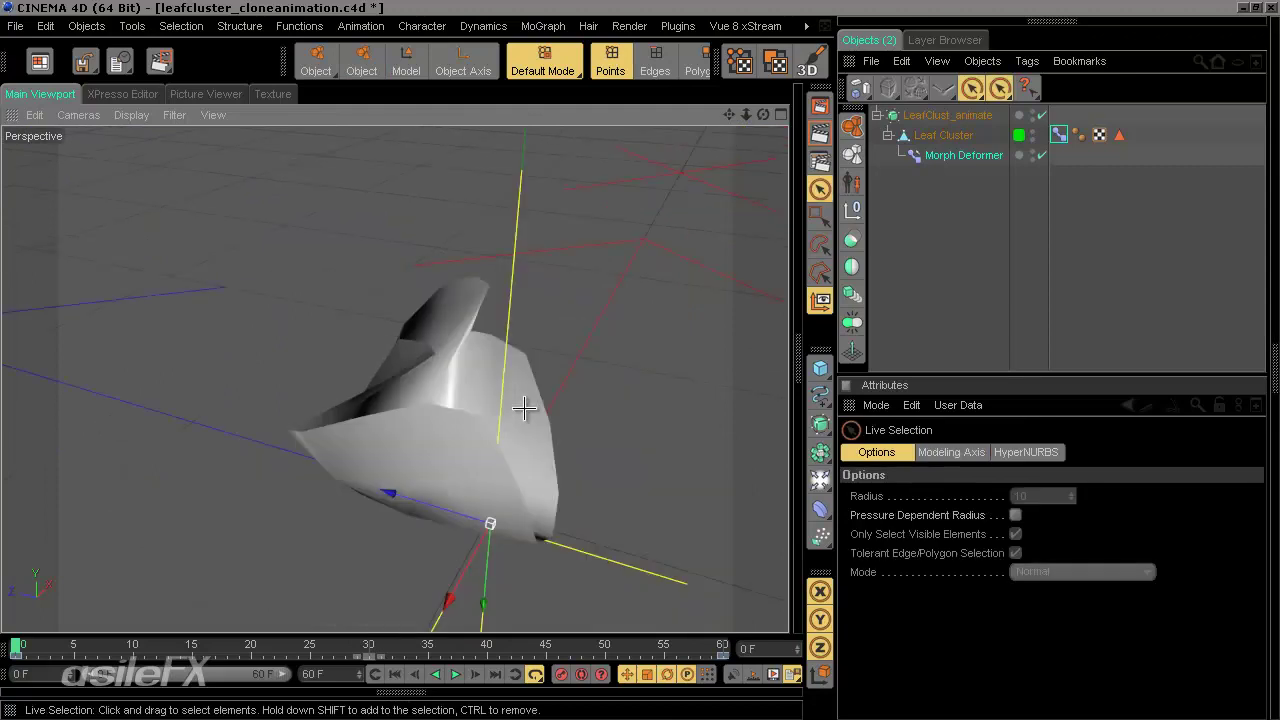
pyautogui.click(952, 133)
pyautogui.scroll(5, 587, 403)
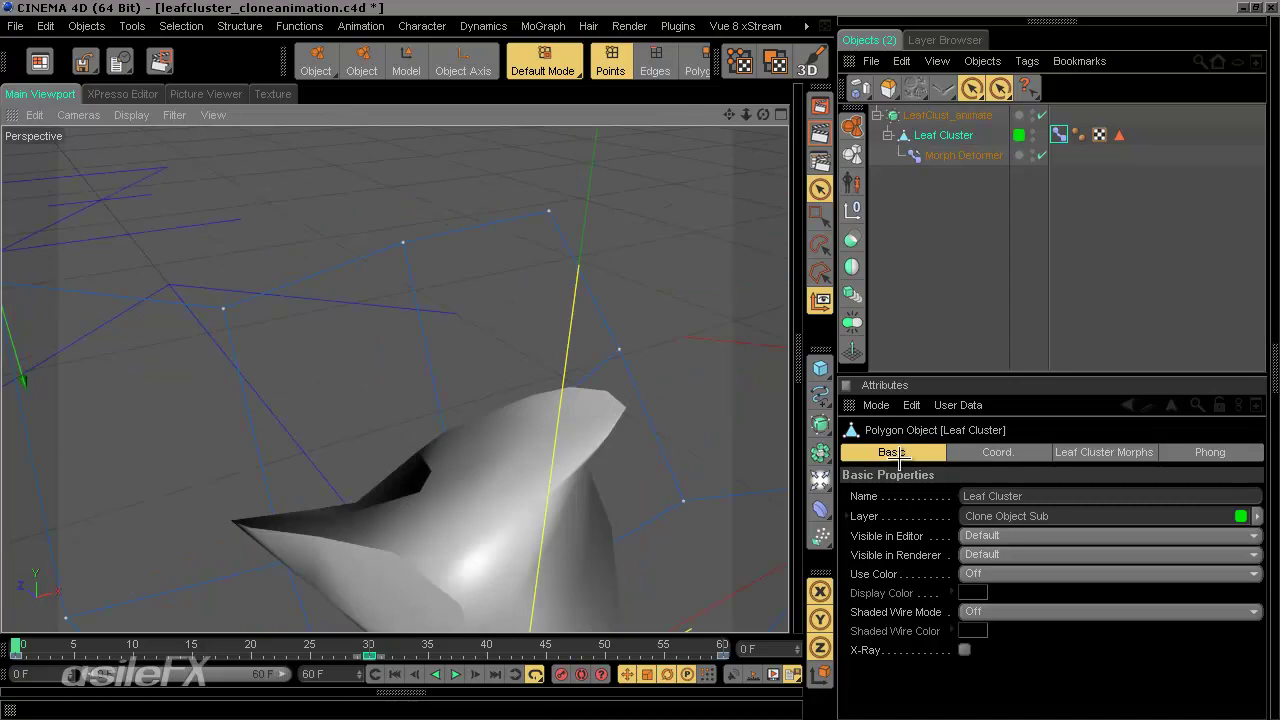
pyautogui.click(1104, 452)
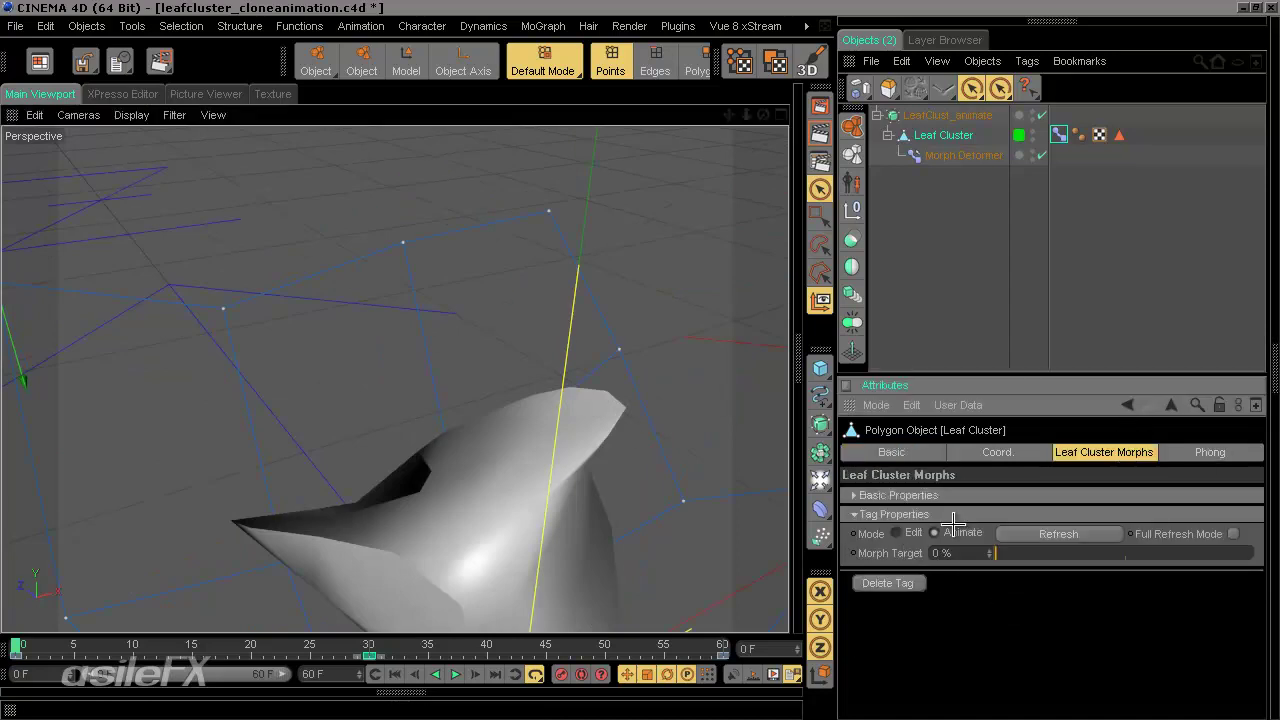
pyautogui.click(922, 532)
pyautogui.click(966, 573)
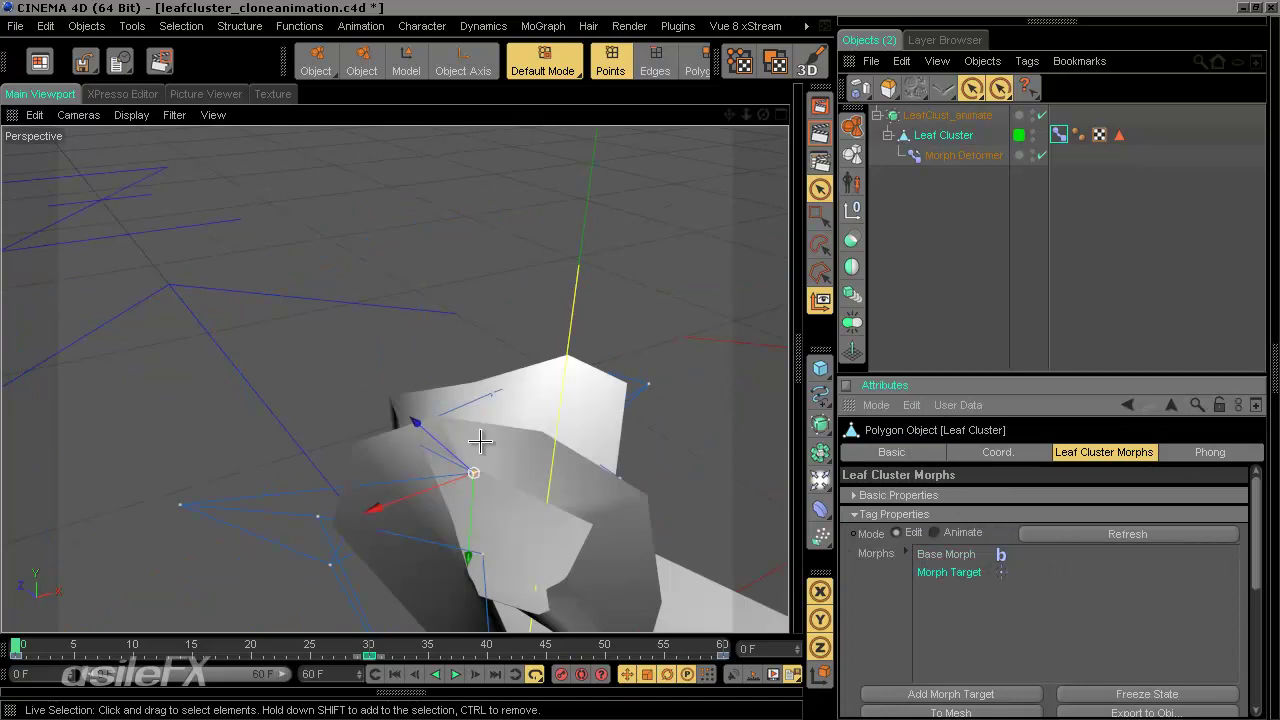
# - Select the leaf's outer points in the morph target and scale them to fold that leaf more tightly
pyautogui.keyDown('alt'); pyautogui.moveTo(625, 363); pyautogui.dragTo(502, 483); pyautogui.keyUp('alt')
pyautogui.moveTo(414, 408); pyautogui.dragTo(640, 362)
pyautogui.scroll(-3, 640, 362)
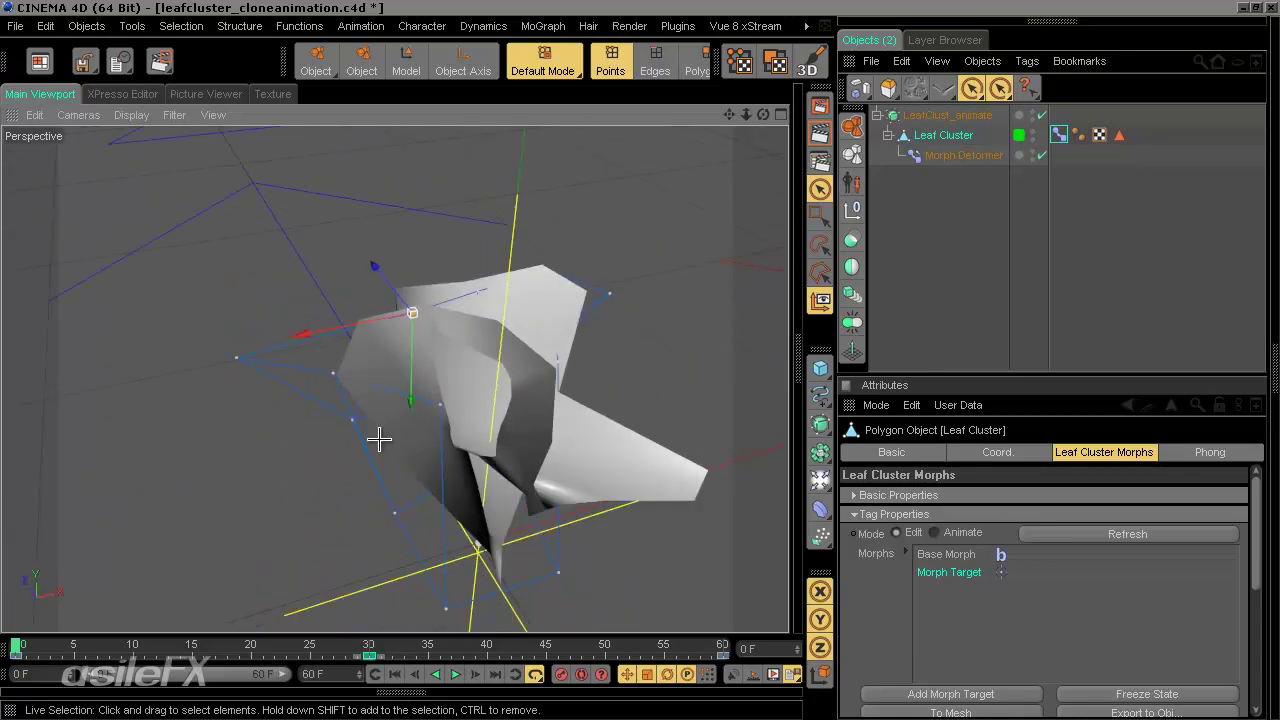
pyautogui.moveTo(379, 438)
pyautogui.keyDown('alt'); pyautogui.mouseDown()
pyautogui.moveTo(657, 351)
pyautogui.moveTo(646, 343)
pyautogui.moveTo(631, 363)
pyautogui.moveTo(385, 460)
pyautogui.mouseUp(); pyautogui.keyUp('alt')
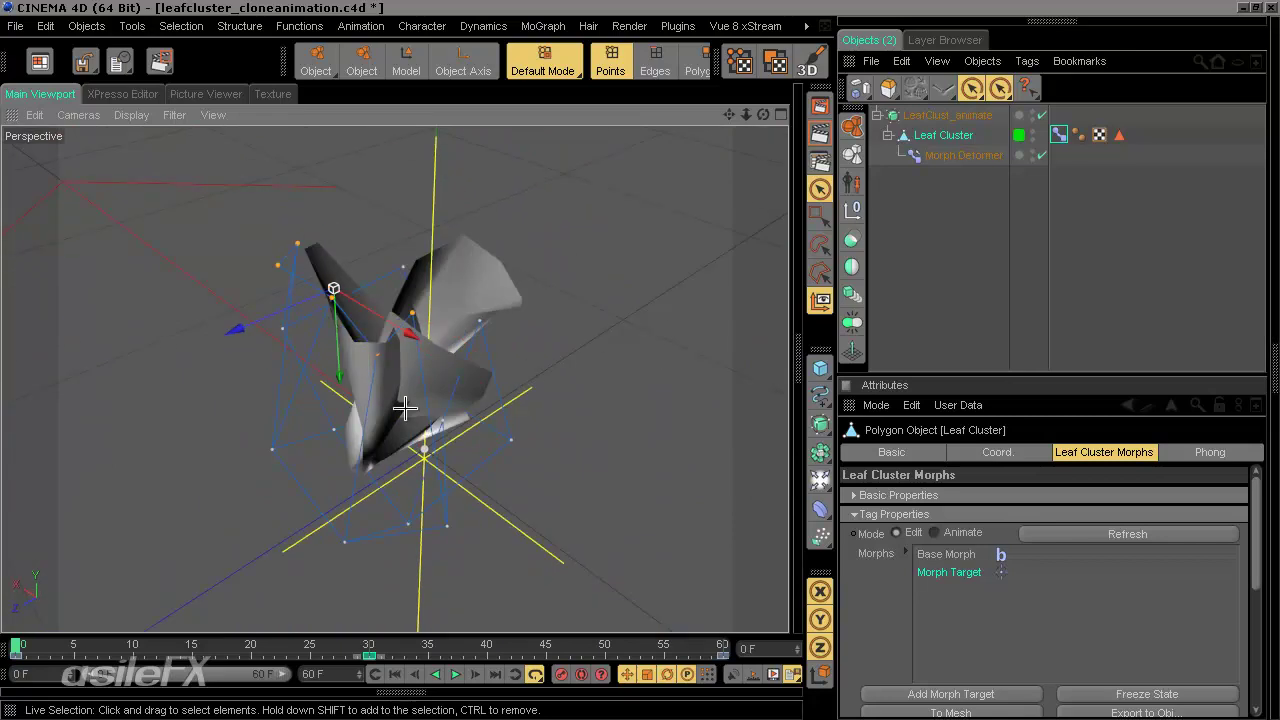
pyautogui.keyDown('alt'); pyautogui.moveTo(331, 287); pyautogui.dragTo(637, 360); pyautogui.keyUp('alt')
pyautogui.moveTo(272, 289); pyautogui.dragTo(641, 360)
pyautogui.keyDown('alt'); pyautogui.moveTo(272, 289); pyautogui.dragTo(625, 368); pyautogui.keyUp('alt')
pyautogui.press('t')
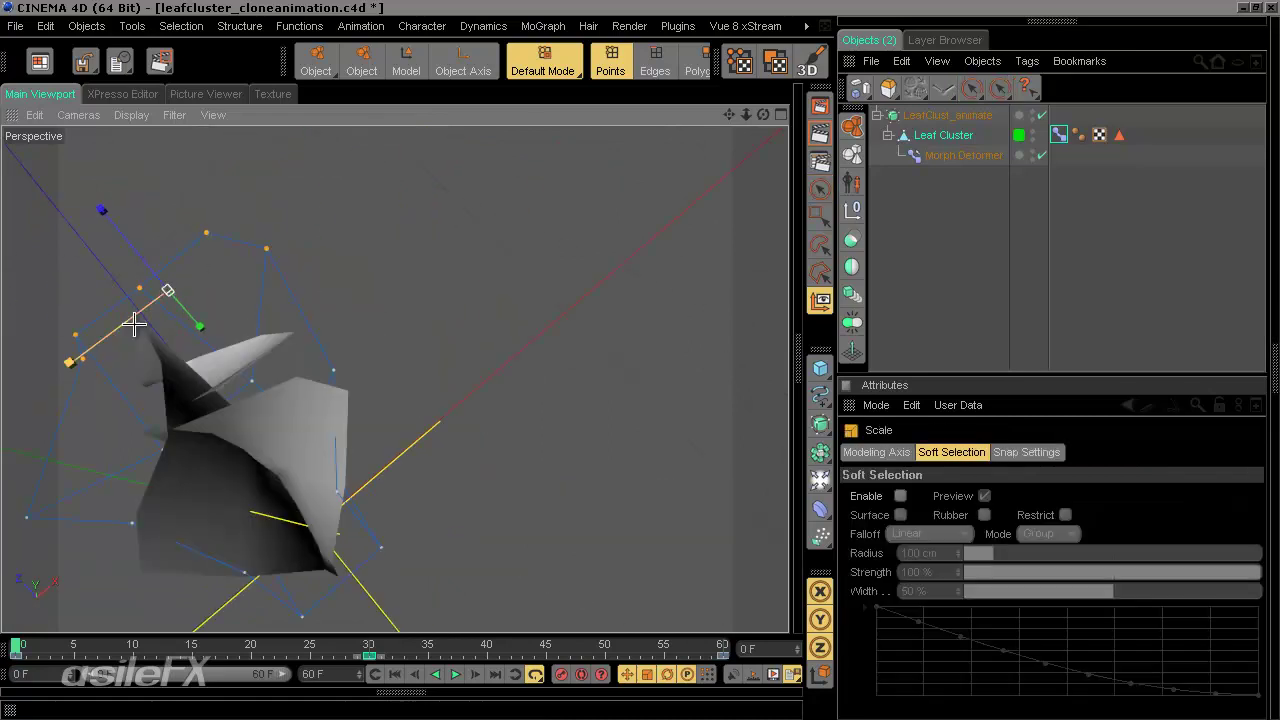
pyautogui.moveTo(131, 323); pyautogui.dragTo(557, 370)
# - Select further points at the leaf edges of the morph target and adjust them with Move and Scale
pyautogui.moveTo(641, 360); pyautogui.dragTo(547, 494)
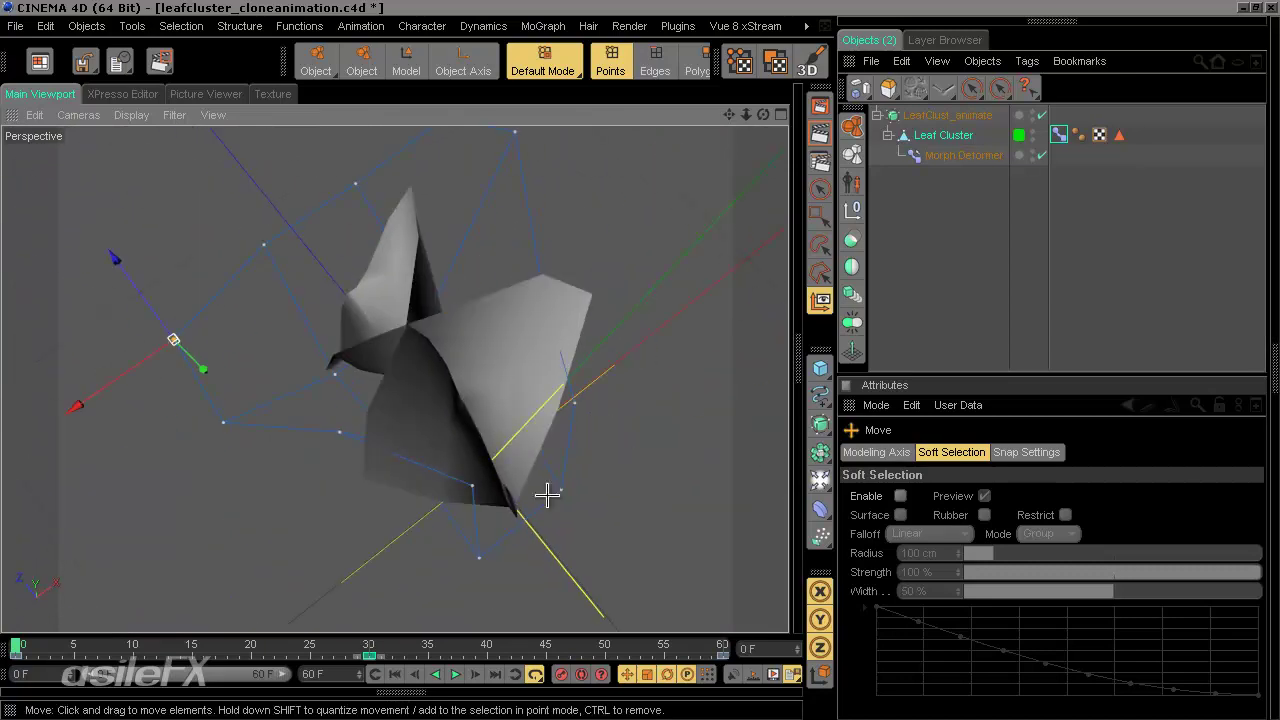
pyautogui.click(470, 485)
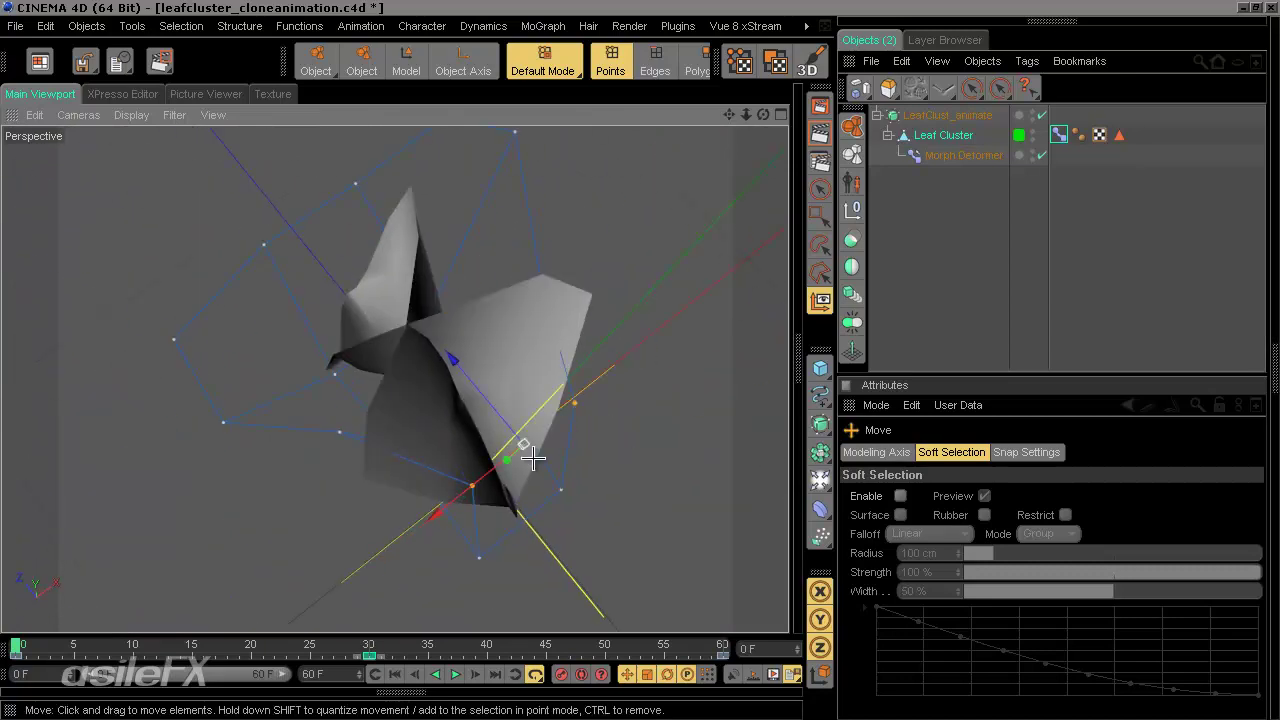
pyautogui.moveTo(455, 524); pyautogui.dragTo(606, 386)
pyautogui.keyDown('alt'); pyautogui.moveTo(431, 426); pyautogui.dragTo(410, 494); pyautogui.keyUp('alt')
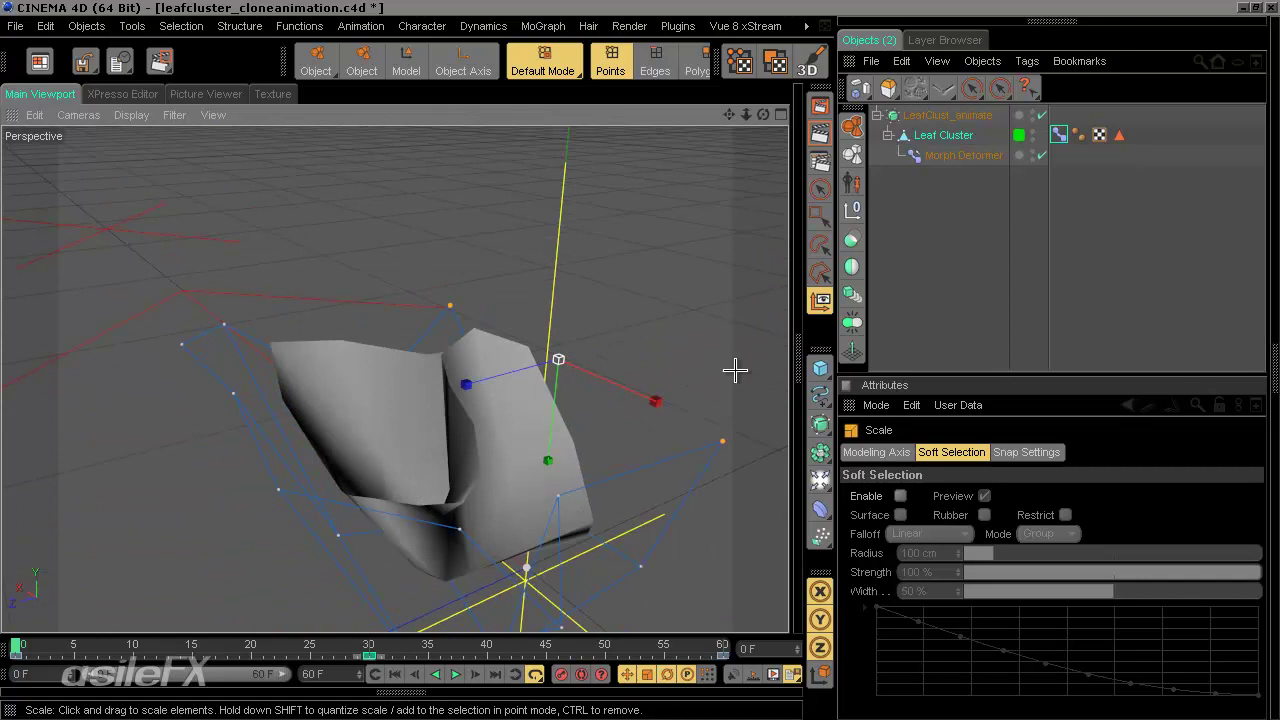
# - Set the morph tag back to Animate mode and its Morph Target strength to 0% through the Morph Deformer
pyautogui.click(1061, 132)
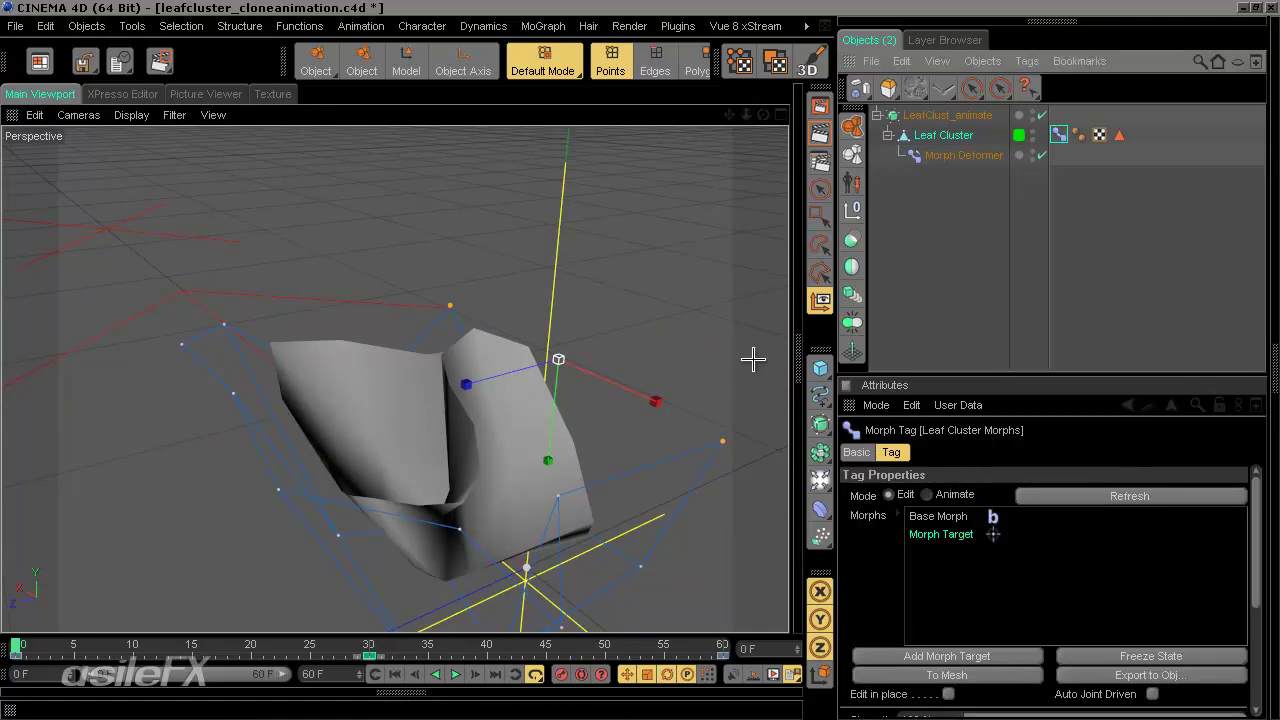
pyautogui.click(928, 494)
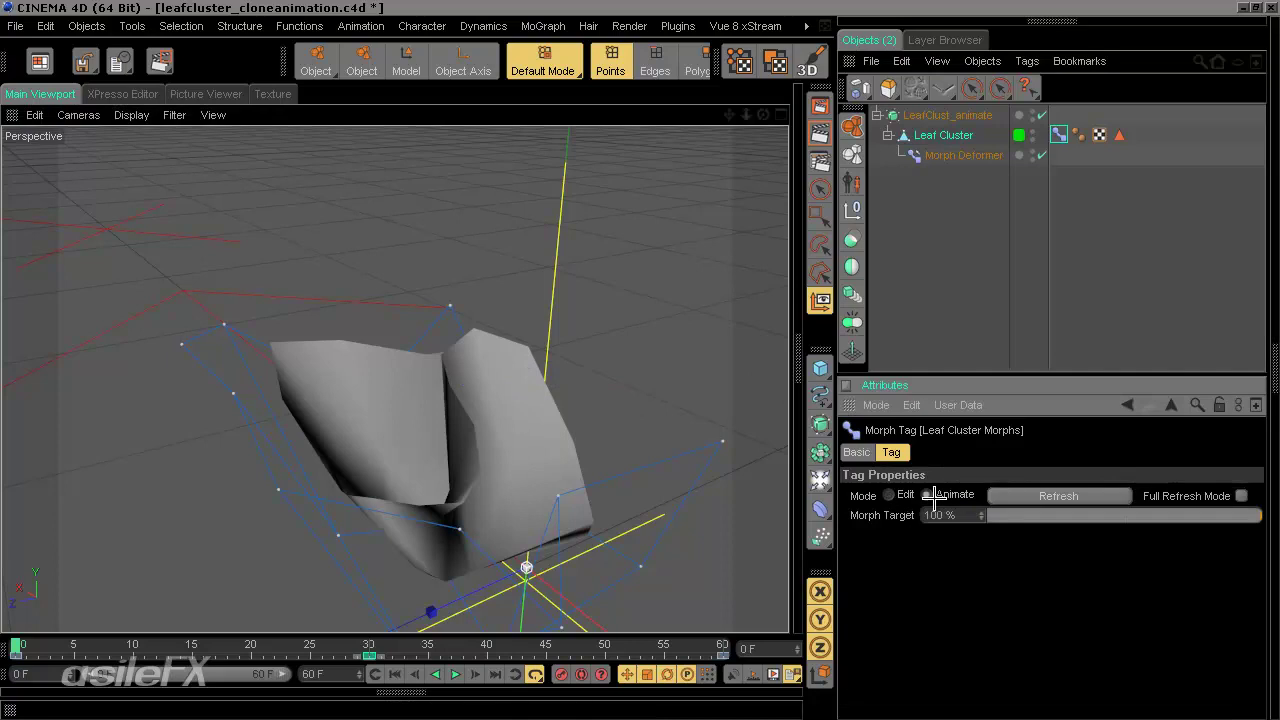
pyautogui.click(959, 284)
pyautogui.click(947, 156)
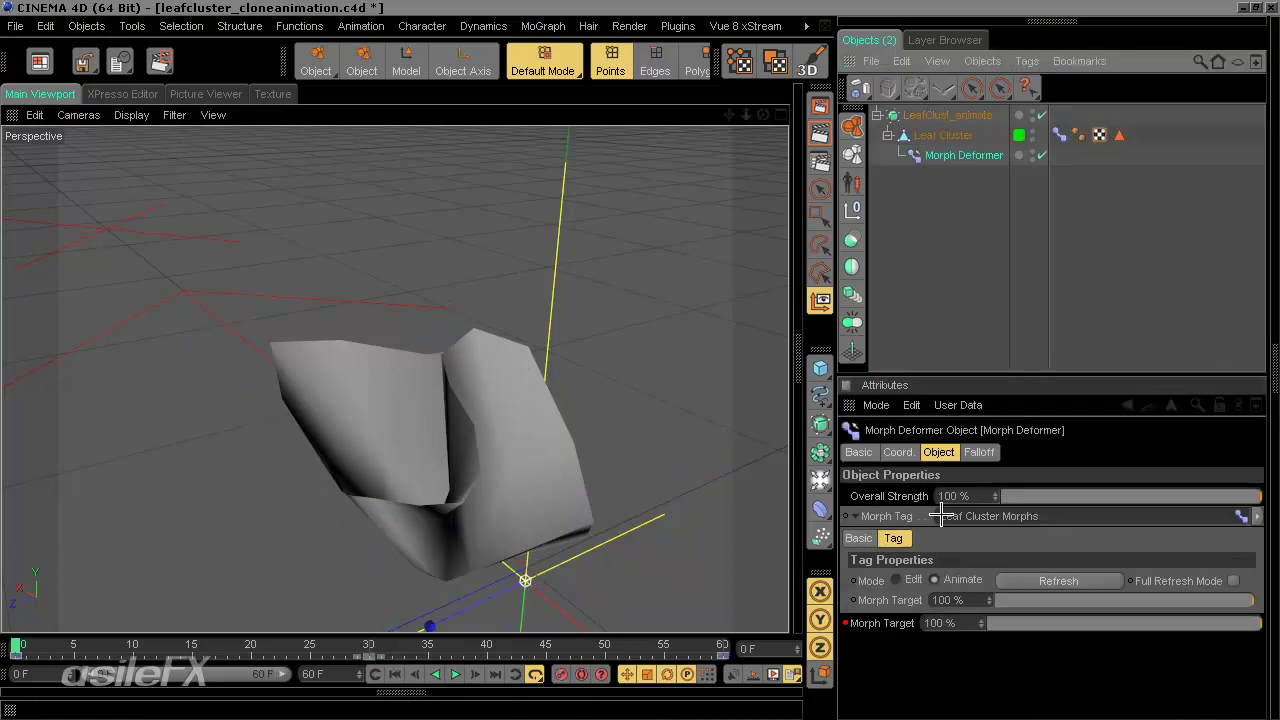
pyautogui.moveTo(1052, 600); pyautogui.dragTo(830, 618)
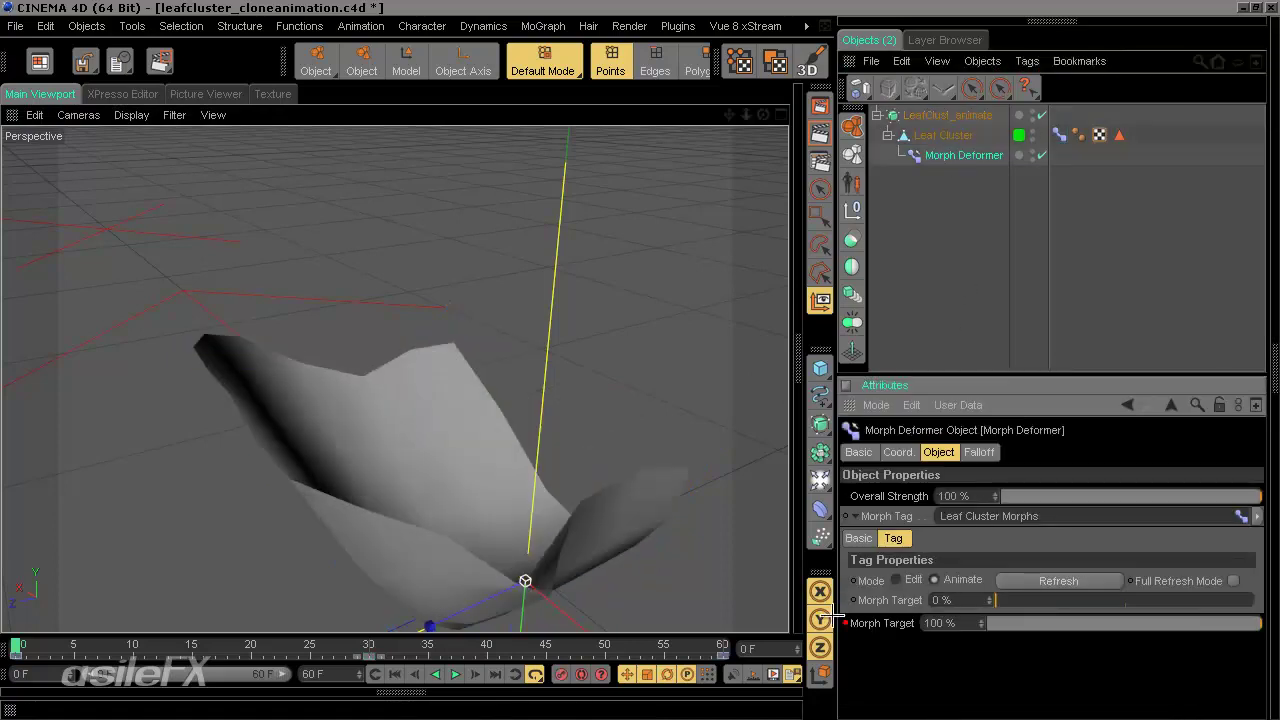
# - Play the leaf animation, return to frame 0, and save the leaf file
pyautogui.click(448, 674)
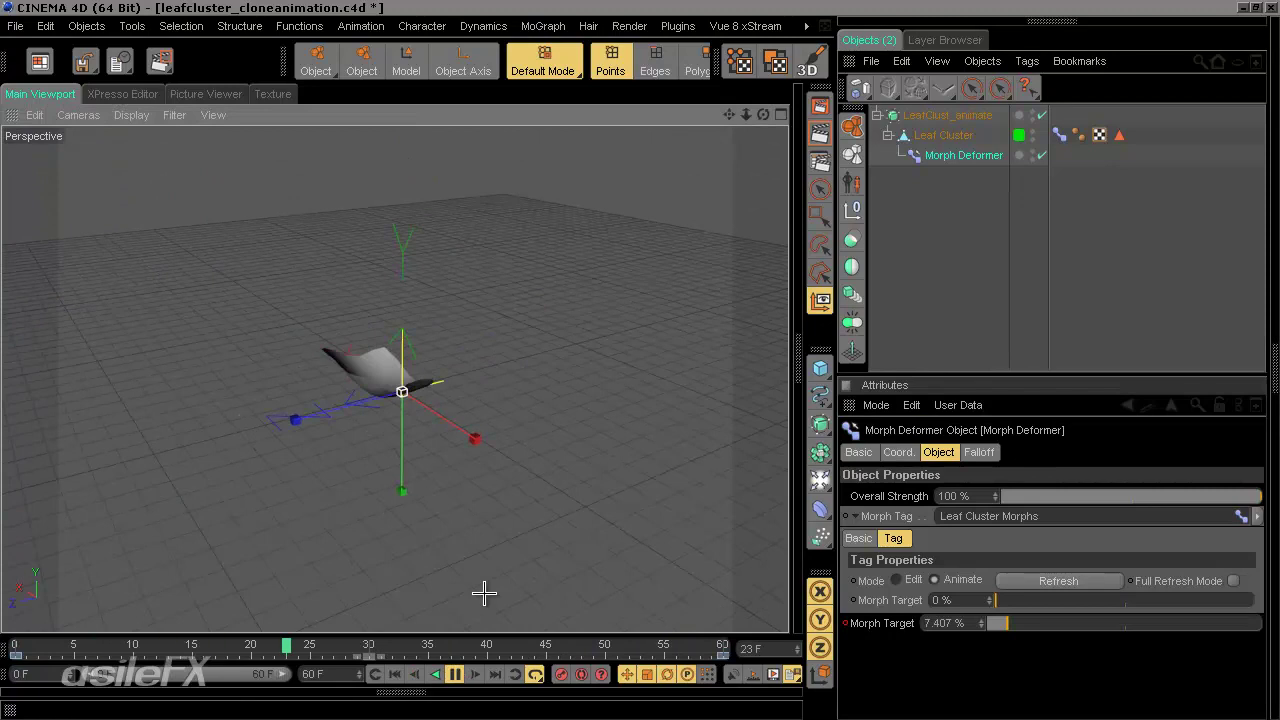
pyautogui.click(455, 672)
pyautogui.click(390, 672)
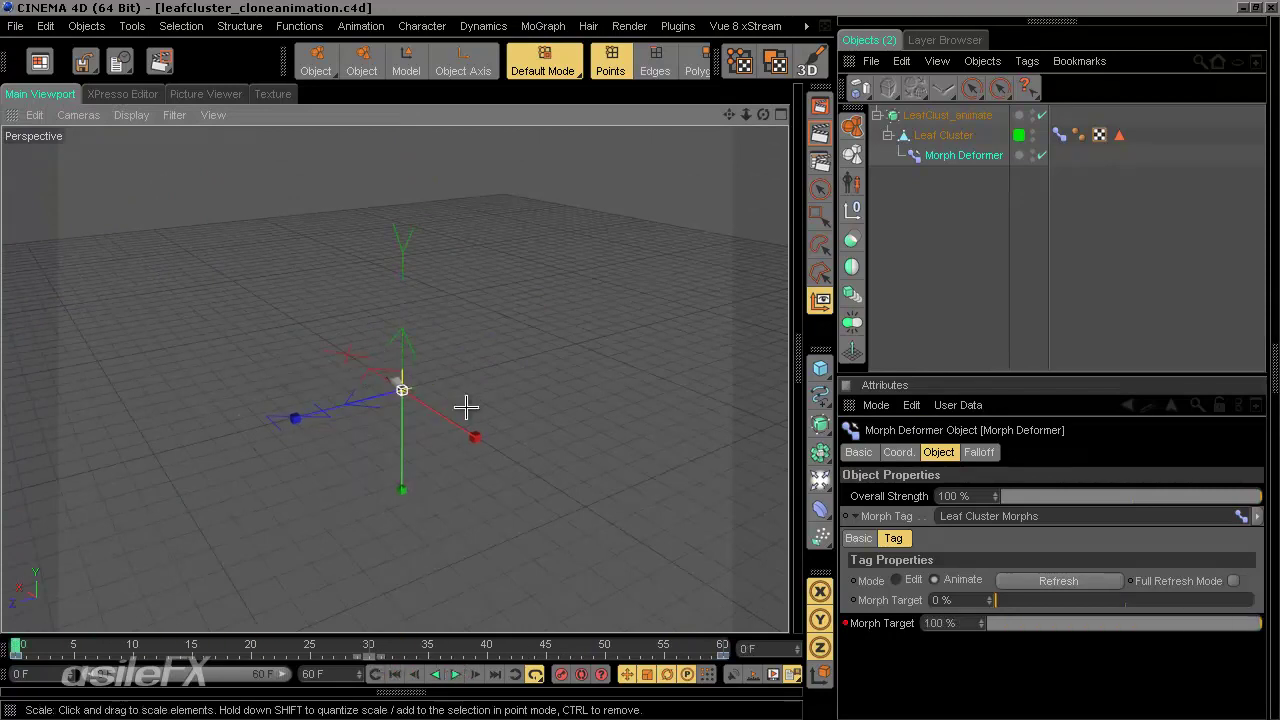
# - Switch to Leaf Generator Tree_clone animation.c4d, play the leaf growth on the tree, and return to frame 0
pyautogui.moveTo(827, 49)
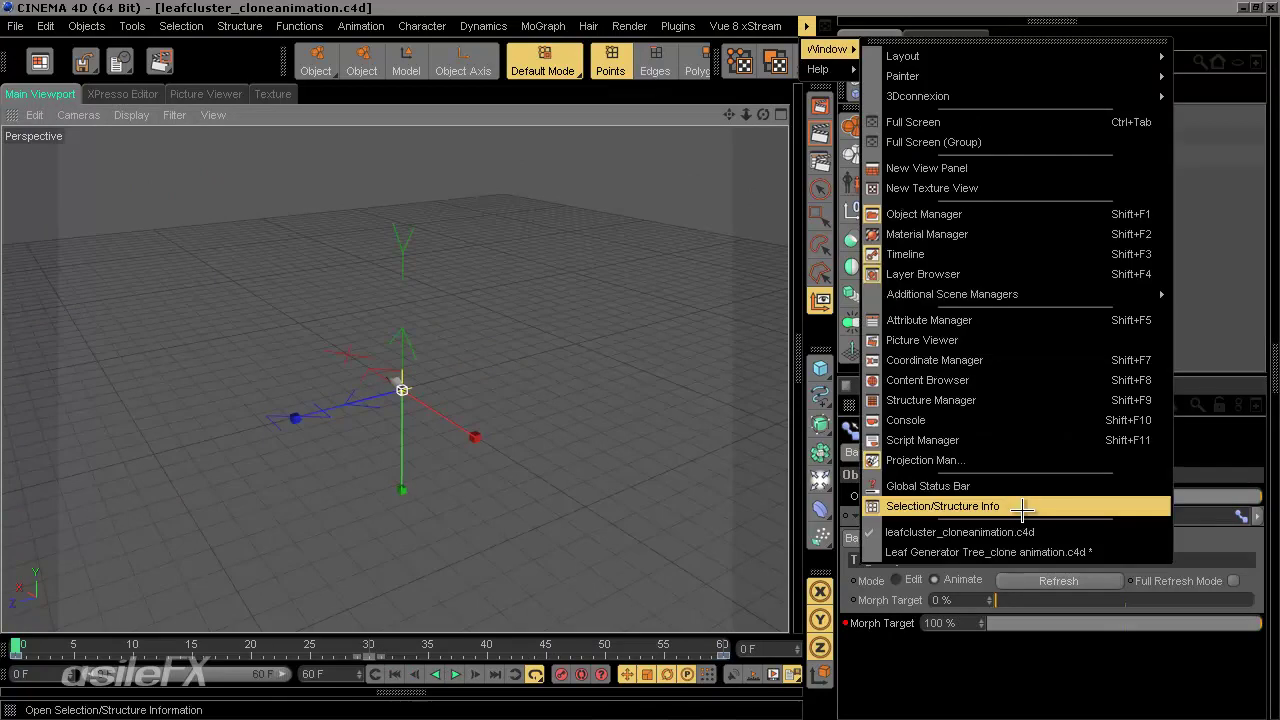
pyautogui.click(940, 629)
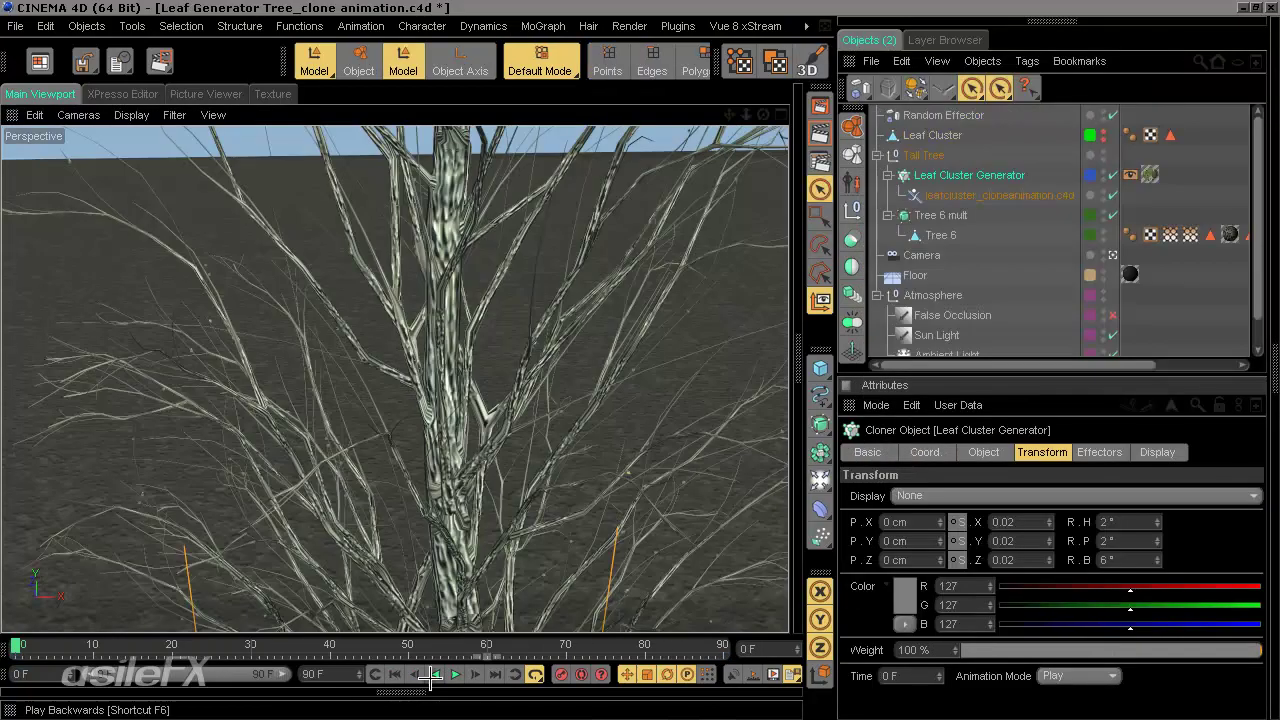
pyautogui.click(456, 674)
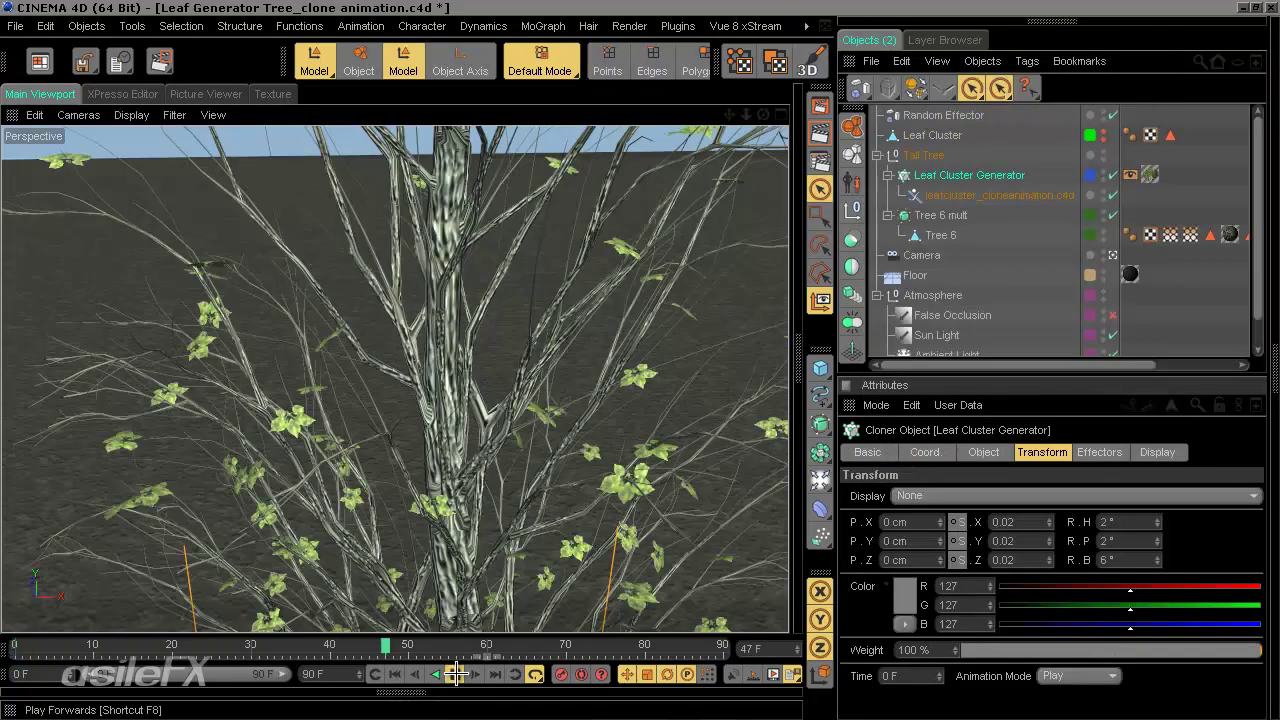
pyautogui.moveTo(522, 652); pyautogui.dragTo(20, 610)
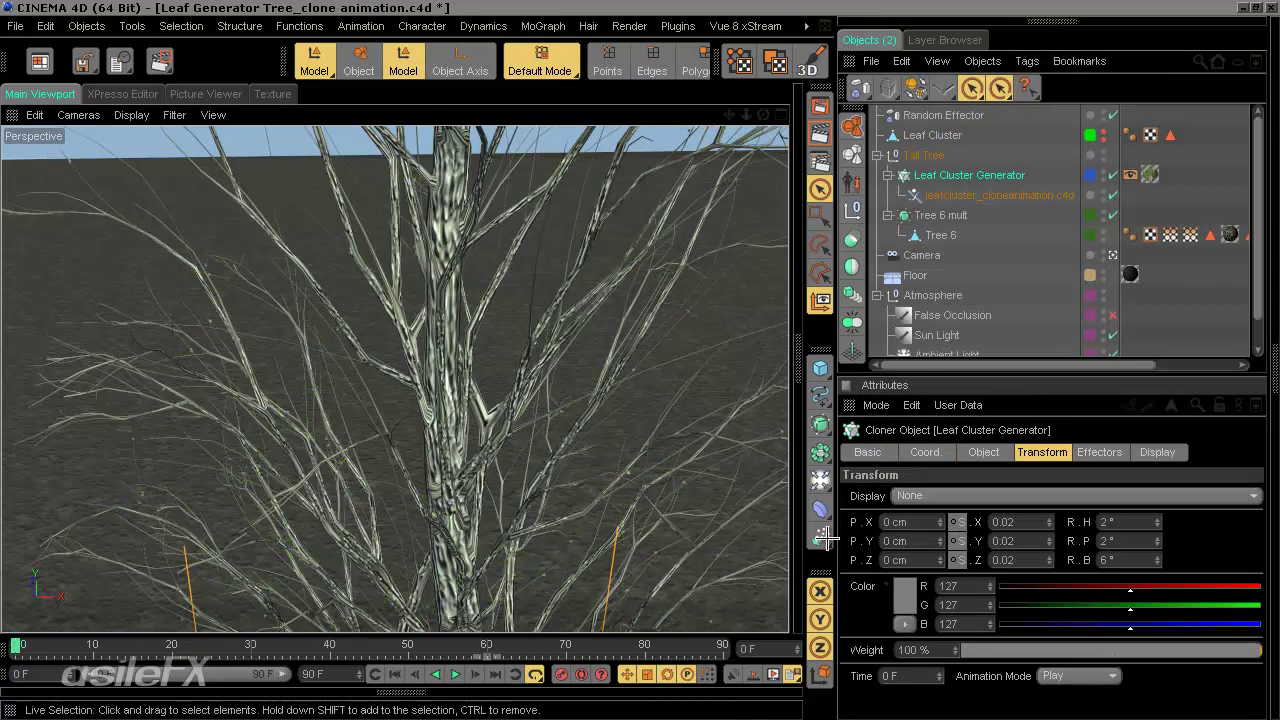
# - Reload the scene of the leafcluster_cloneanimation.c4d XRef under the Leaf Cluster Generator
pyautogui.click(1000, 195)
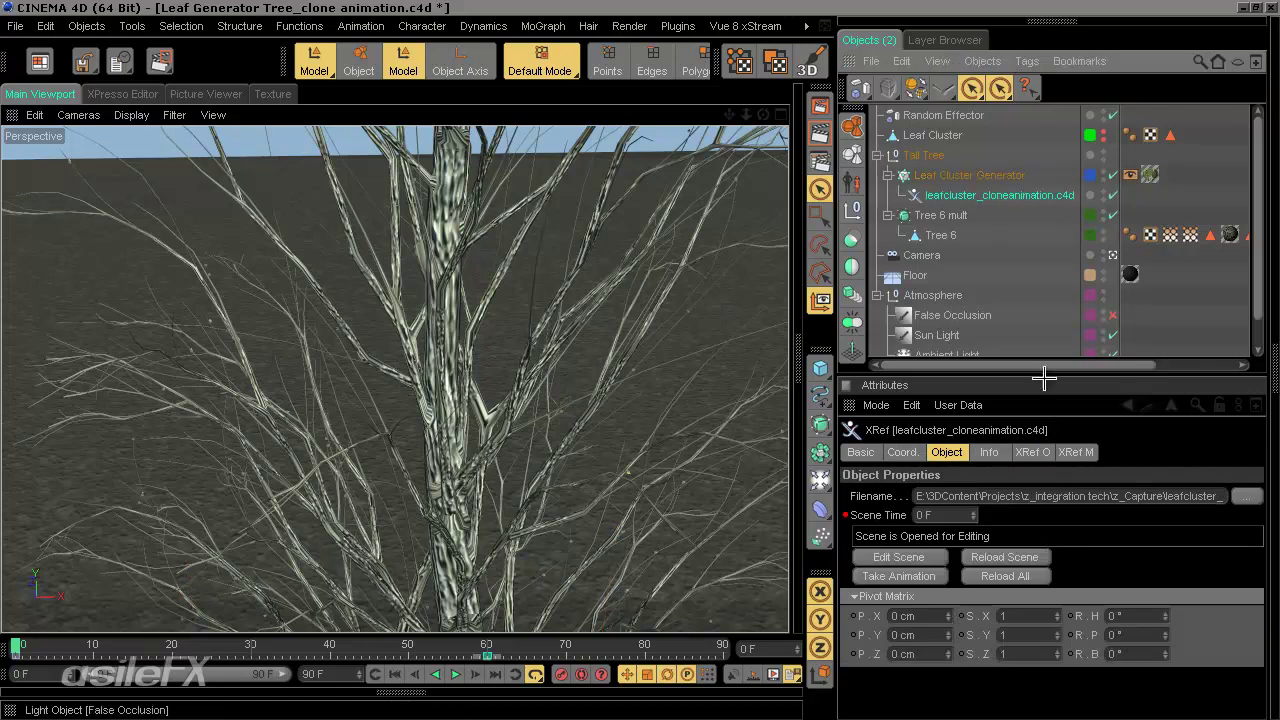
pyautogui.click(1033, 553)
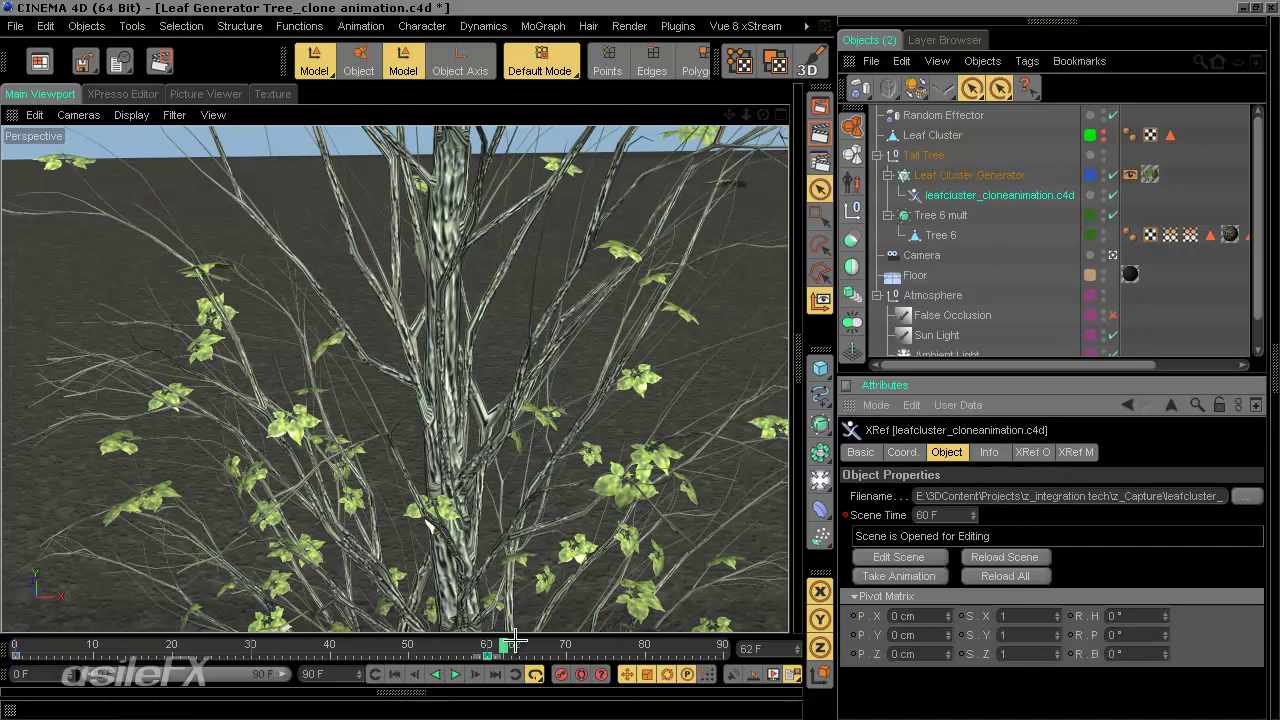
# - Scrub the tree animation to frame 40 and examine one leaf cluster on a twig up close
pyautogui.moveTo(513, 641); pyautogui.dragTo(330, 645)
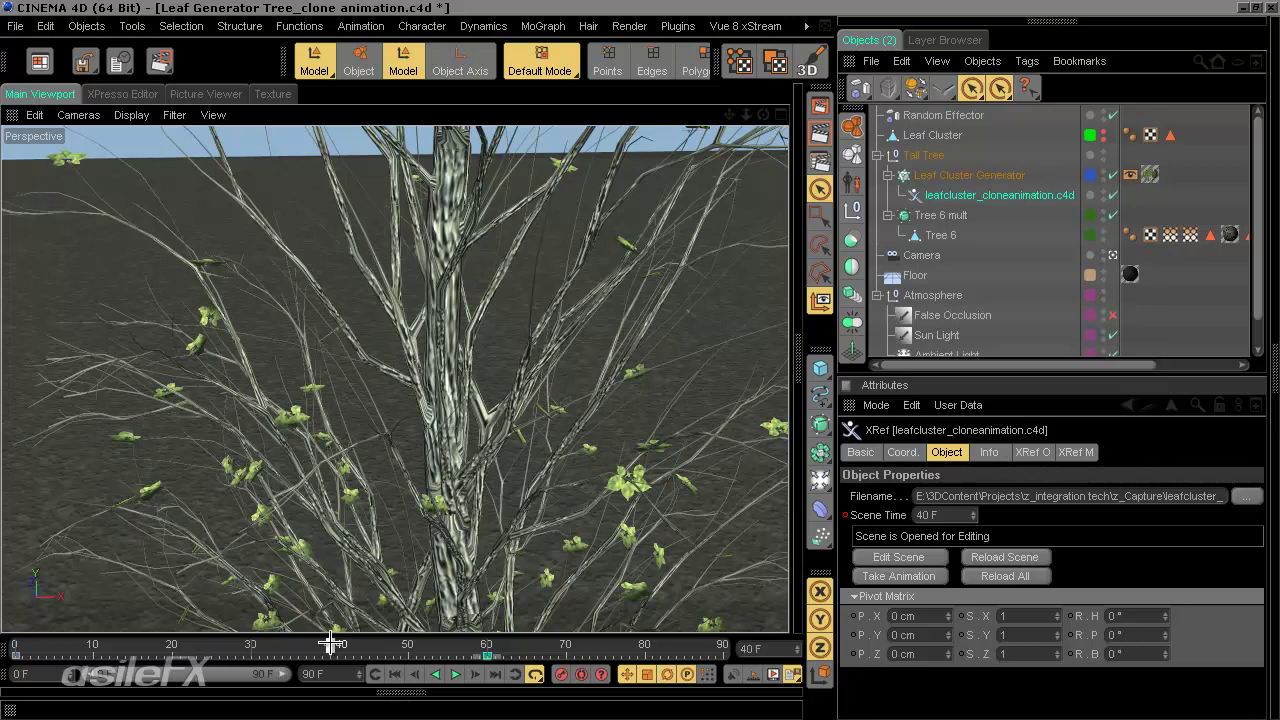
pyautogui.keyDown('alt'); pyautogui.moveTo(452, 566); pyautogui.dragTo(591, 563); pyautogui.keyUp('alt')
pyautogui.scroll(8, 590, 562)
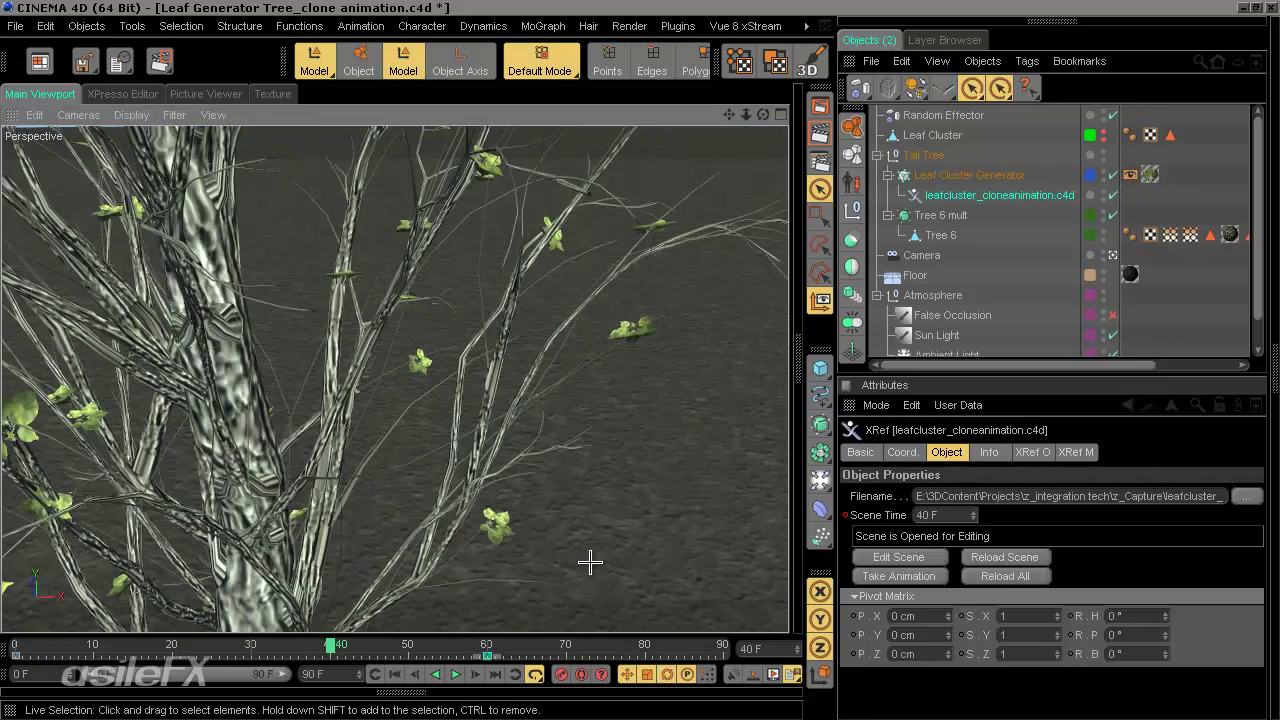
pyautogui.moveTo(628, 490)
pyautogui.keyDown('alt'); pyautogui.mouseDown(button='right')
pyautogui.moveTo(640, 360)
pyautogui.moveTo(628, 490)
pyautogui.mouseUp(button='right'); pyautogui.keyUp('alt')
pyautogui.keyDown('alt'); pyautogui.moveTo(628, 490); pyautogui.dragTo(640, 359); pyautogui.keyUp('alt')
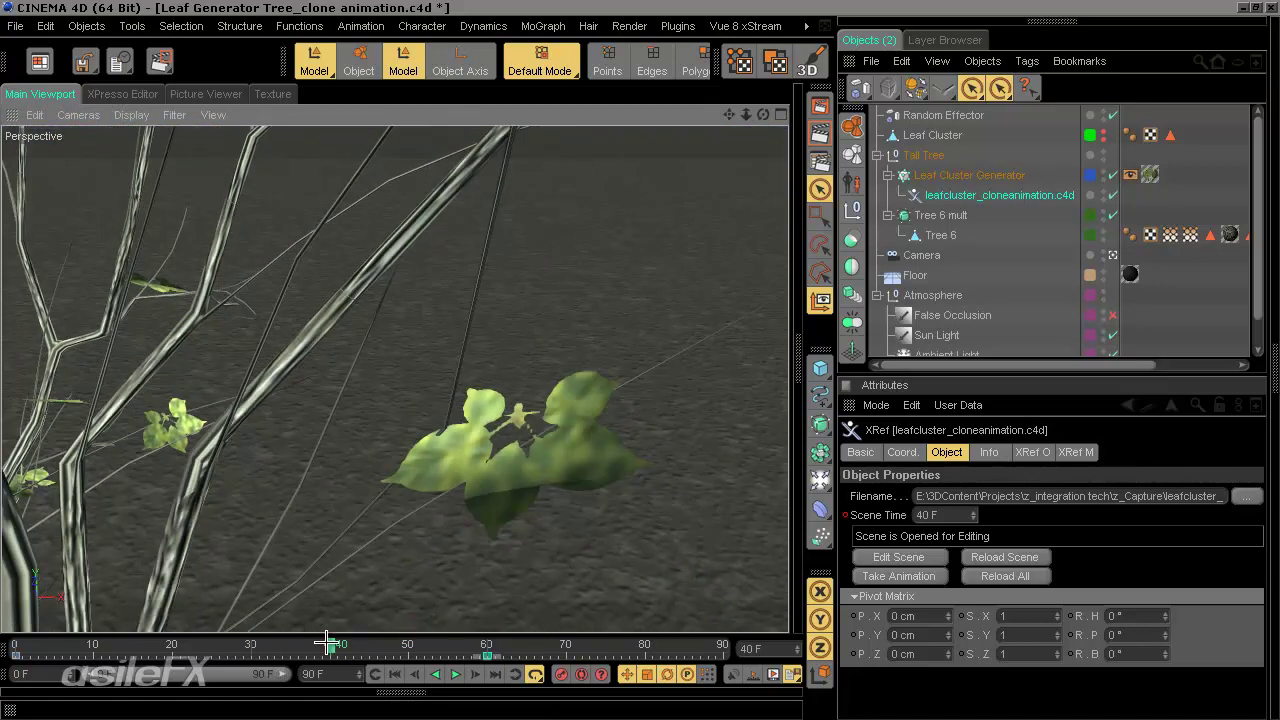
pyautogui.moveTo(328, 643); pyautogui.dragTo(331, 597)
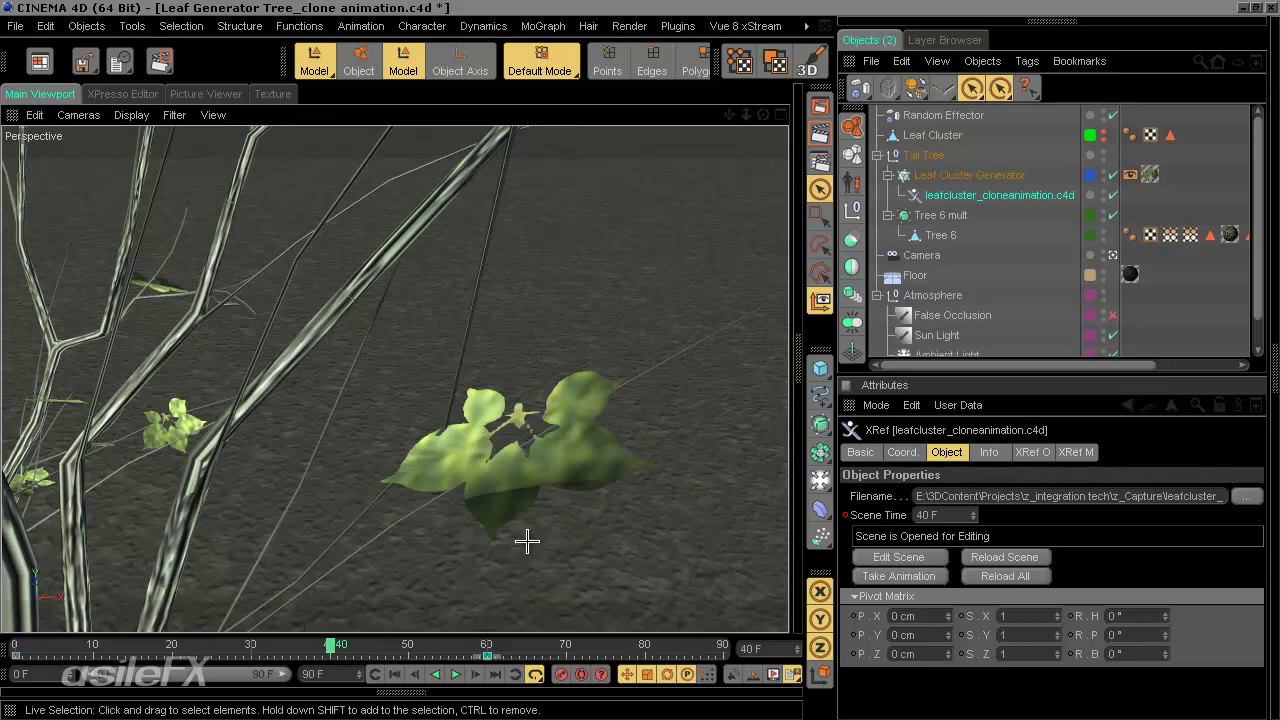
pyautogui.keyDown('alt'); pyautogui.moveTo(527, 541); pyautogui.dragTo(640, 358); pyautogui.keyUp('alt')
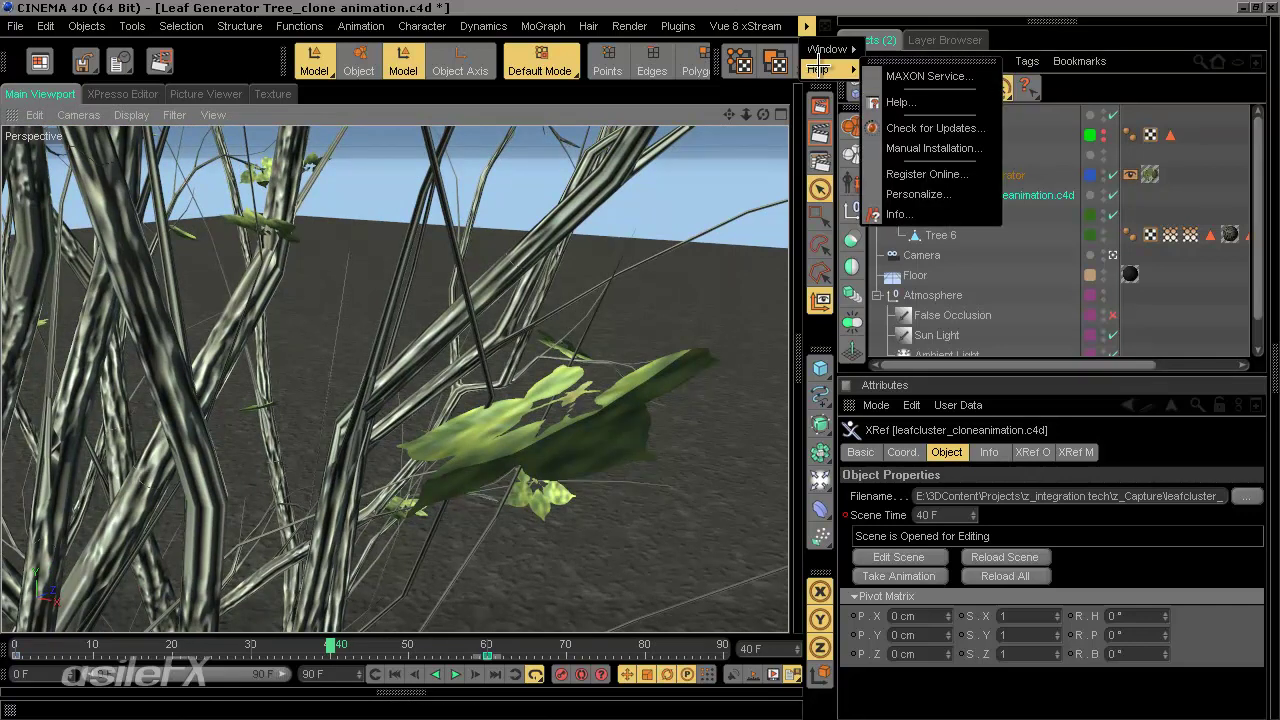
# - Switch to leafcluster_cloneanimation.c4d, disable Angle Limit on Leaf Cluster's Phong tag, and save the file
pyautogui.moveTo(830, 48)
pyautogui.click(958, 530)
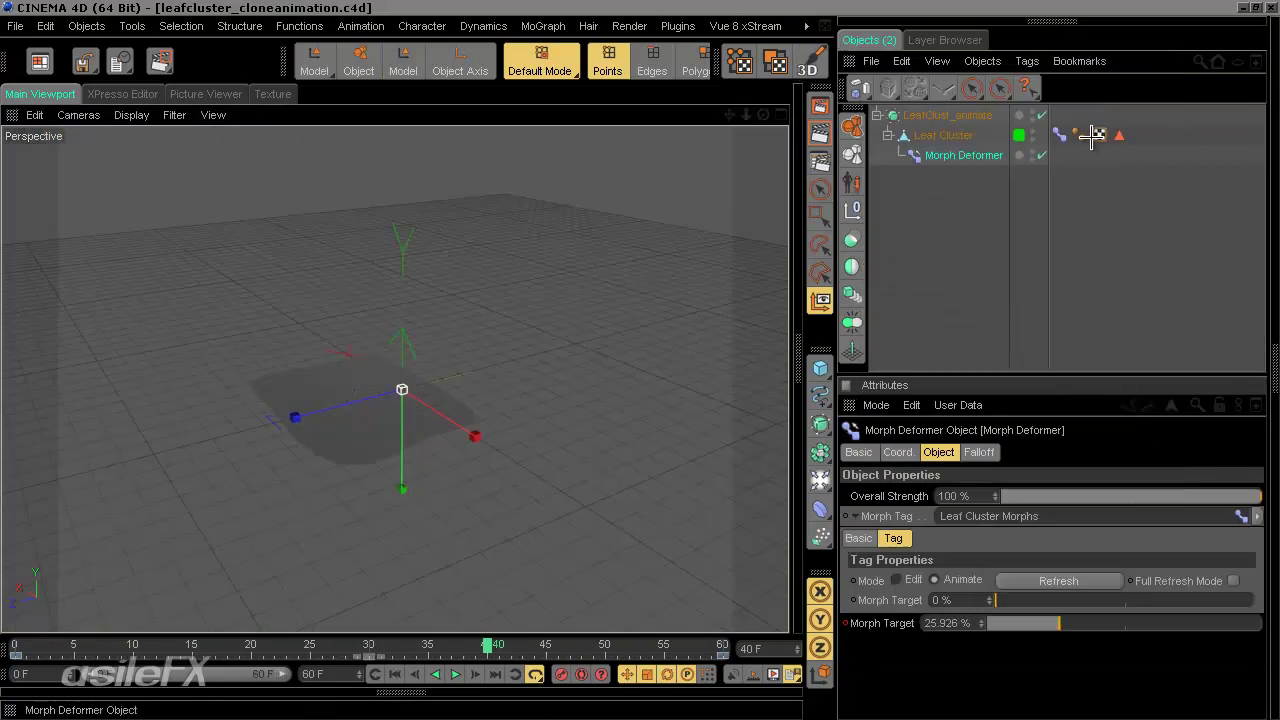
pyautogui.click(1080, 135)
pyautogui.click(944, 496)
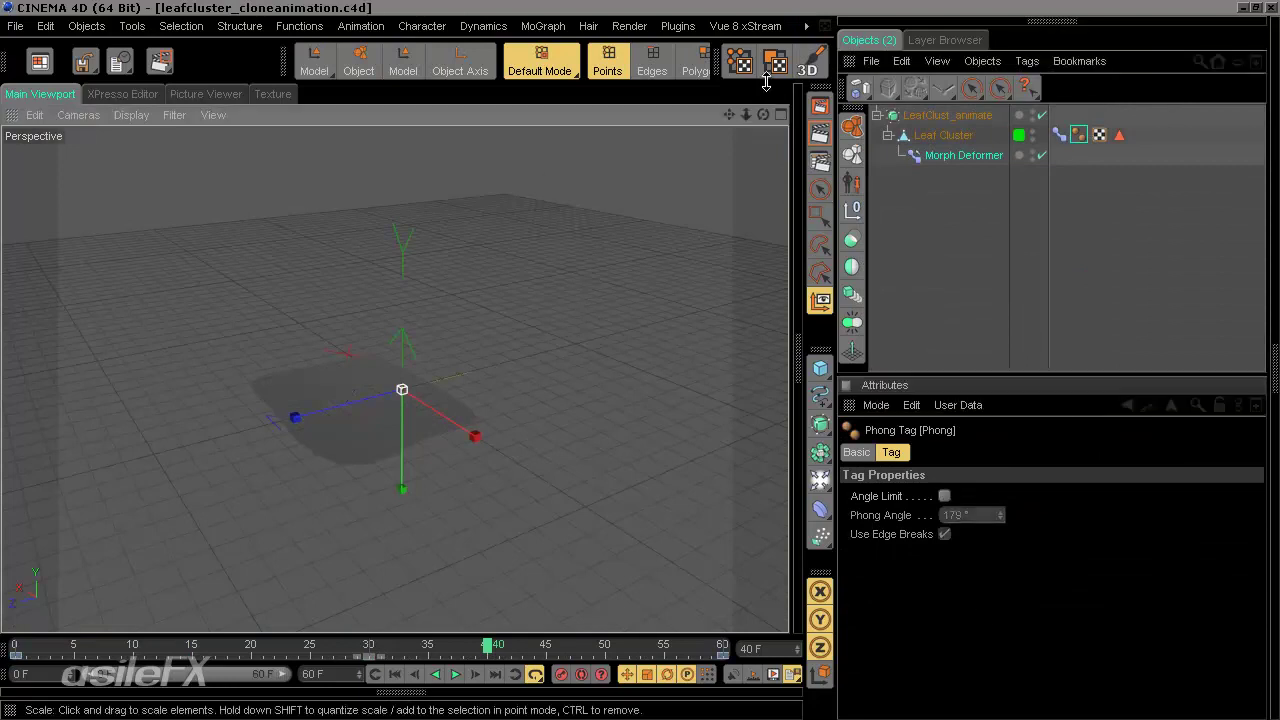
# - Switch to Leaf Generator Tree_clone animation.c4d, reload the scene of the leafcluster_cloneanimation.c4d XRef, and scrub to frame 41
pyautogui.moveTo(827, 48)
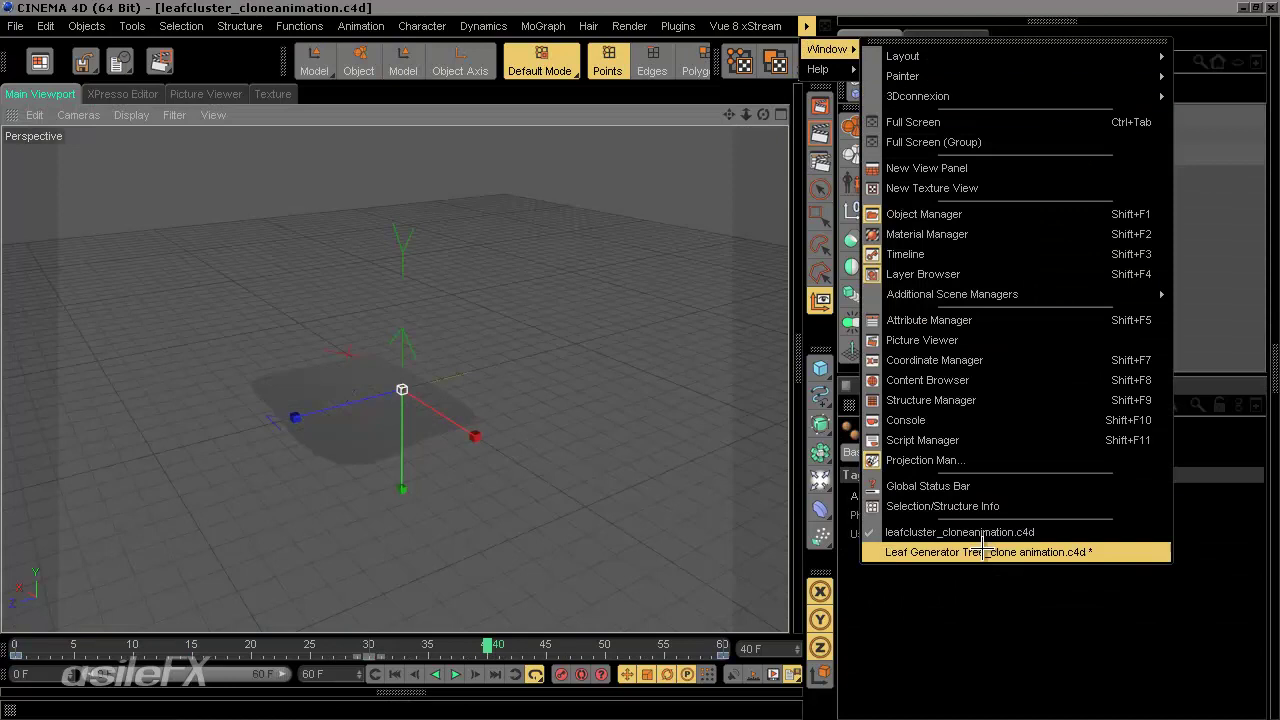
pyautogui.click(960, 632)
pyautogui.click(995, 175)
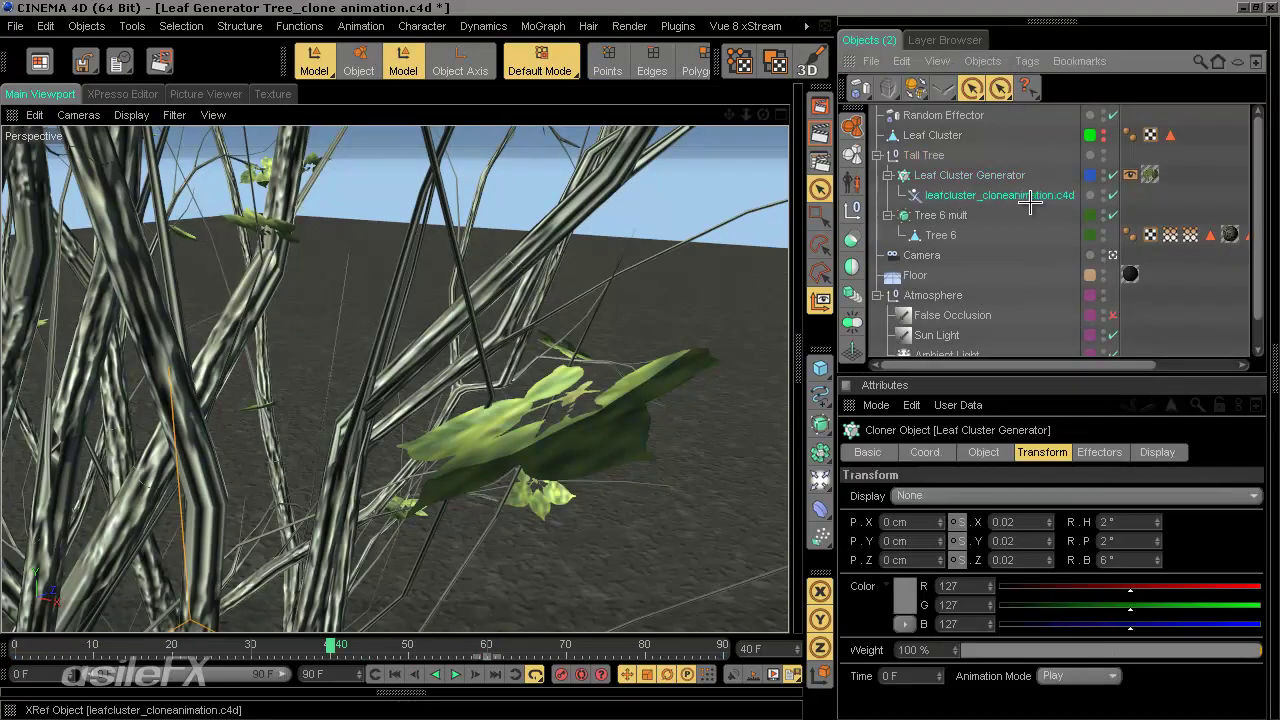
pyautogui.click(1030, 200)
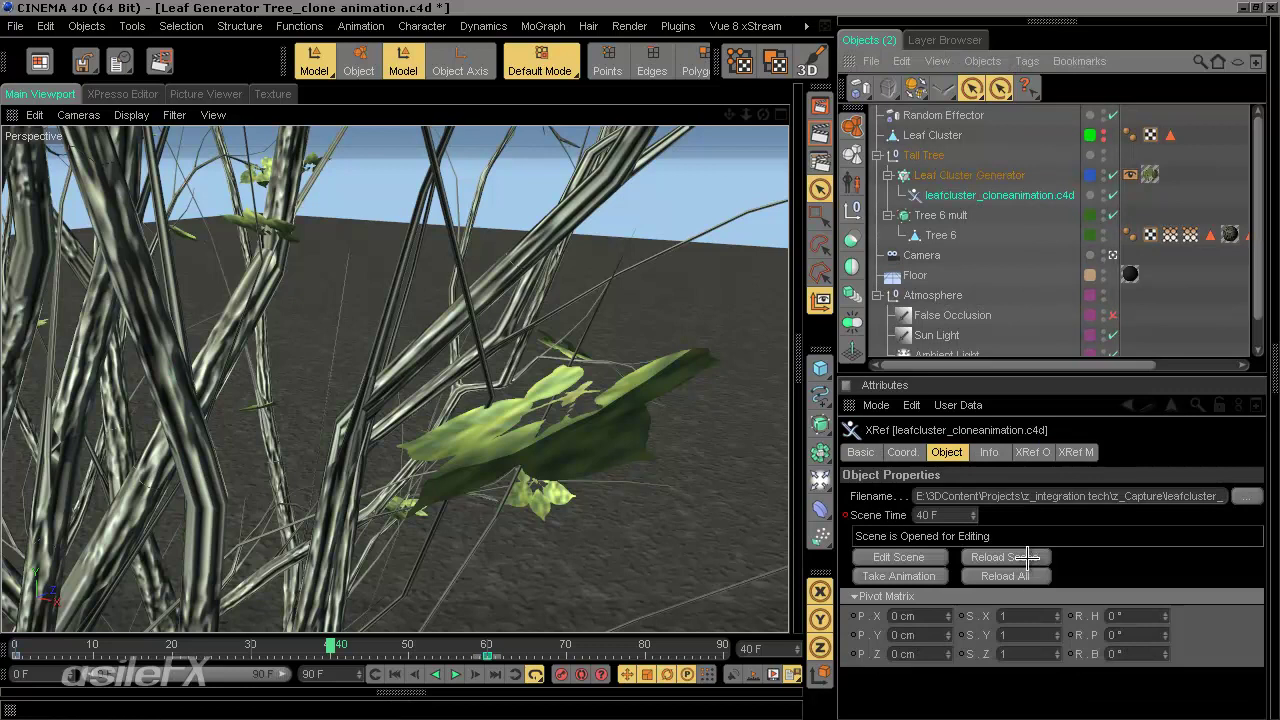
pyautogui.click(349, 644)
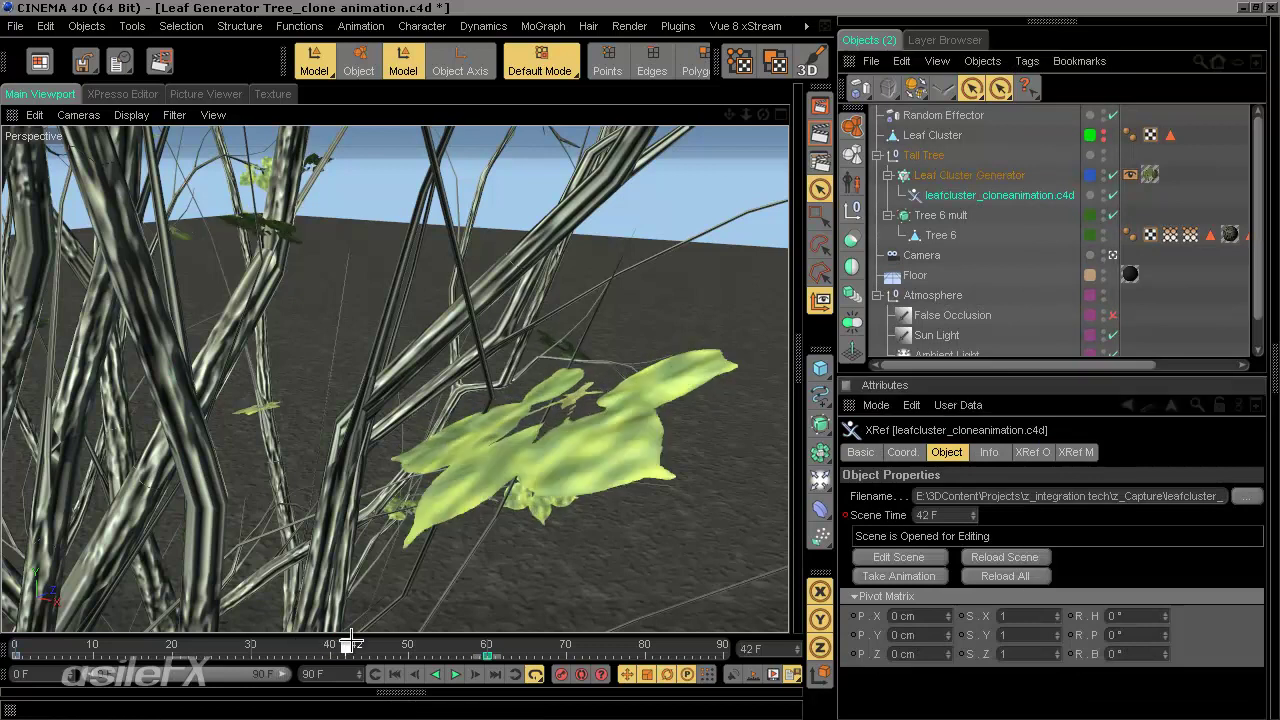
pyautogui.moveTo(349, 644); pyautogui.dragTo(340, 597)
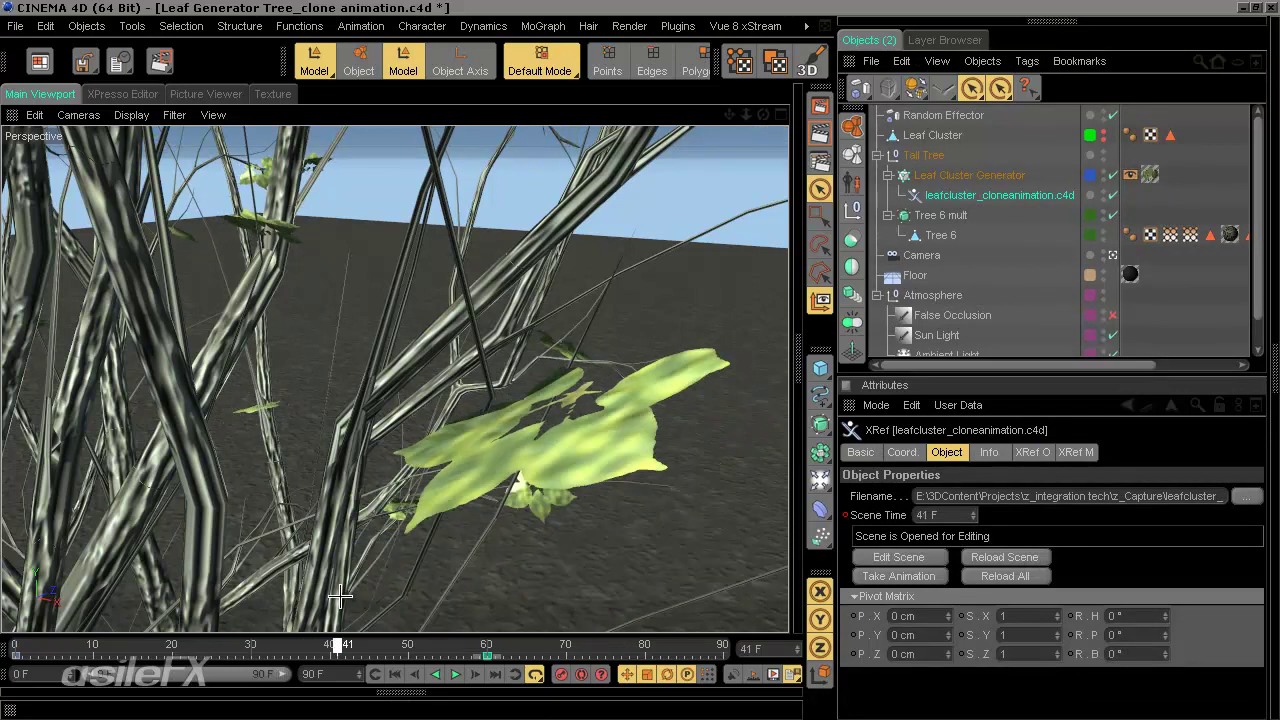
# - Switch to leafcluster_cloneanimation.c4d and return its timeline to frame 0
pyautogui.click(806, 26)
pyautogui.moveTo(814, 46)
pyautogui.click(900, 608)
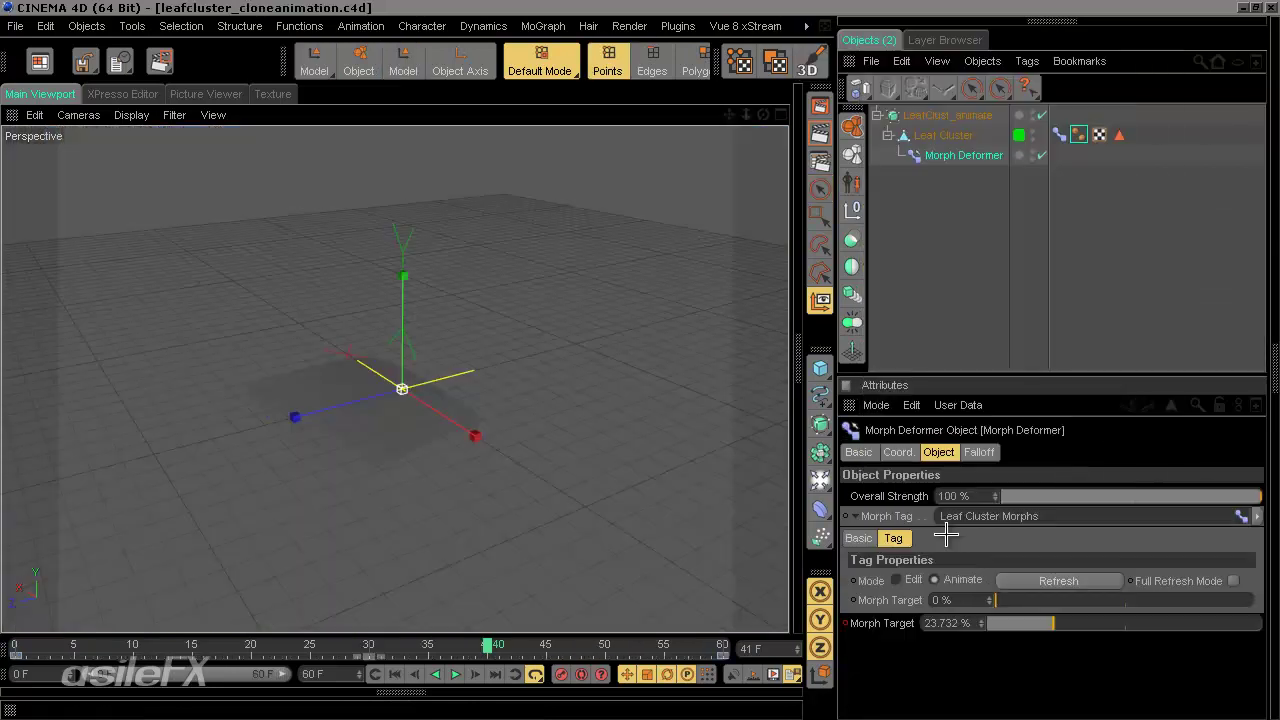
pyautogui.click(940, 136)
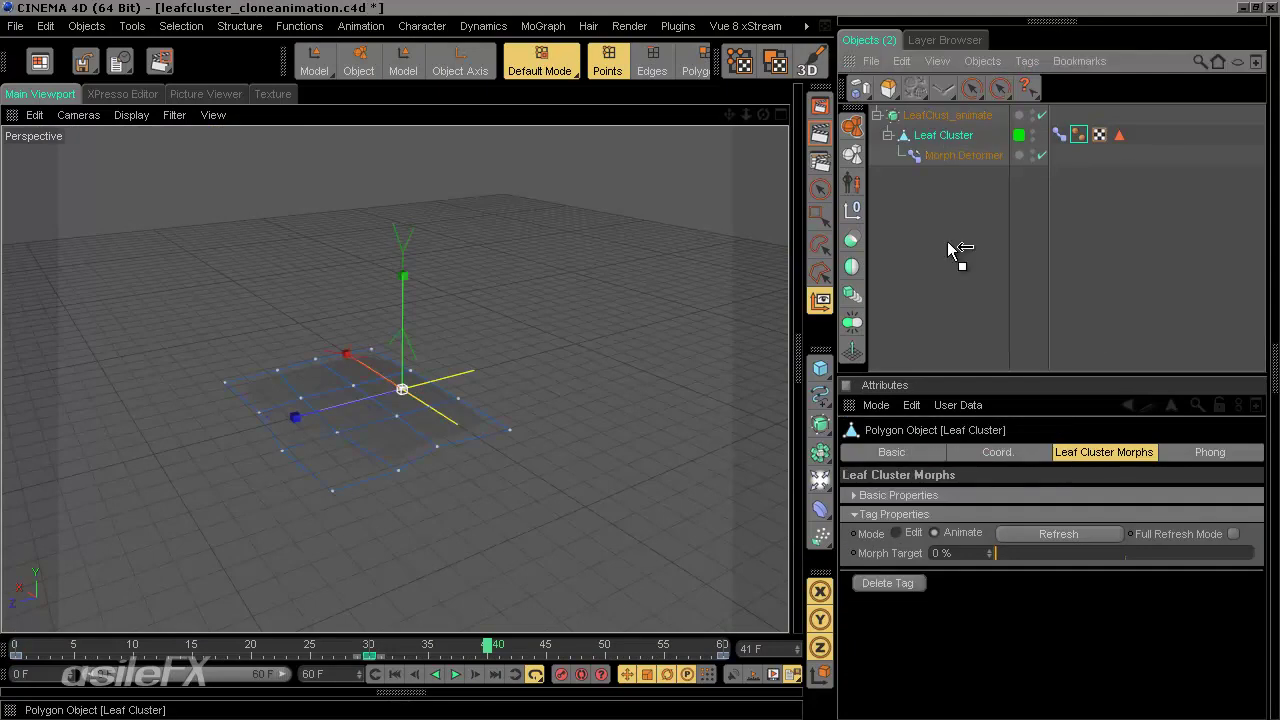
pyautogui.click(484, 645)
pyautogui.moveTo(484, 645); pyautogui.dragTo(18, 598)
# - Try taking Leaf Cluster out of the LeafClust_animate HyperNURBS and view its coordinates
pyautogui.click(969, 199)
pyautogui.click(955, 133)
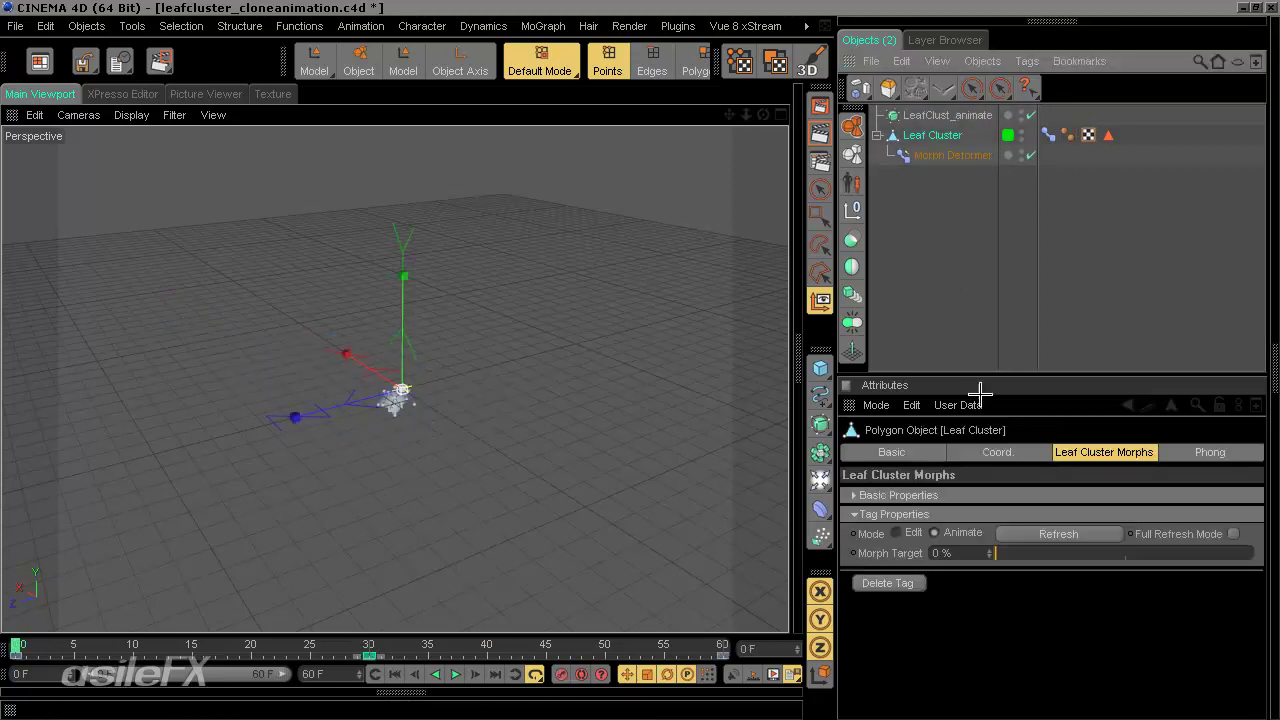
pyautogui.click(1005, 452)
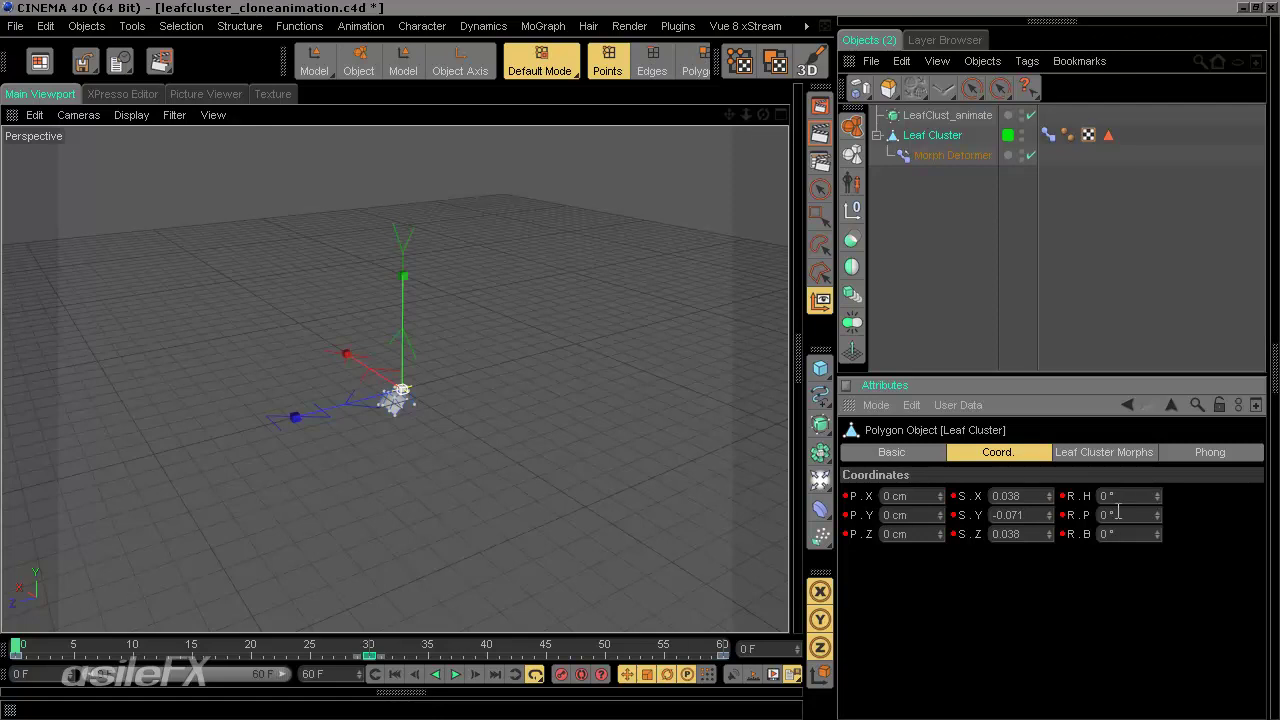
# - Try a bank rotation of 10° on the LeafClust_animate HyperNURBS and undo it
pyautogui.click(948, 115)
pyautogui.click(1113, 534)
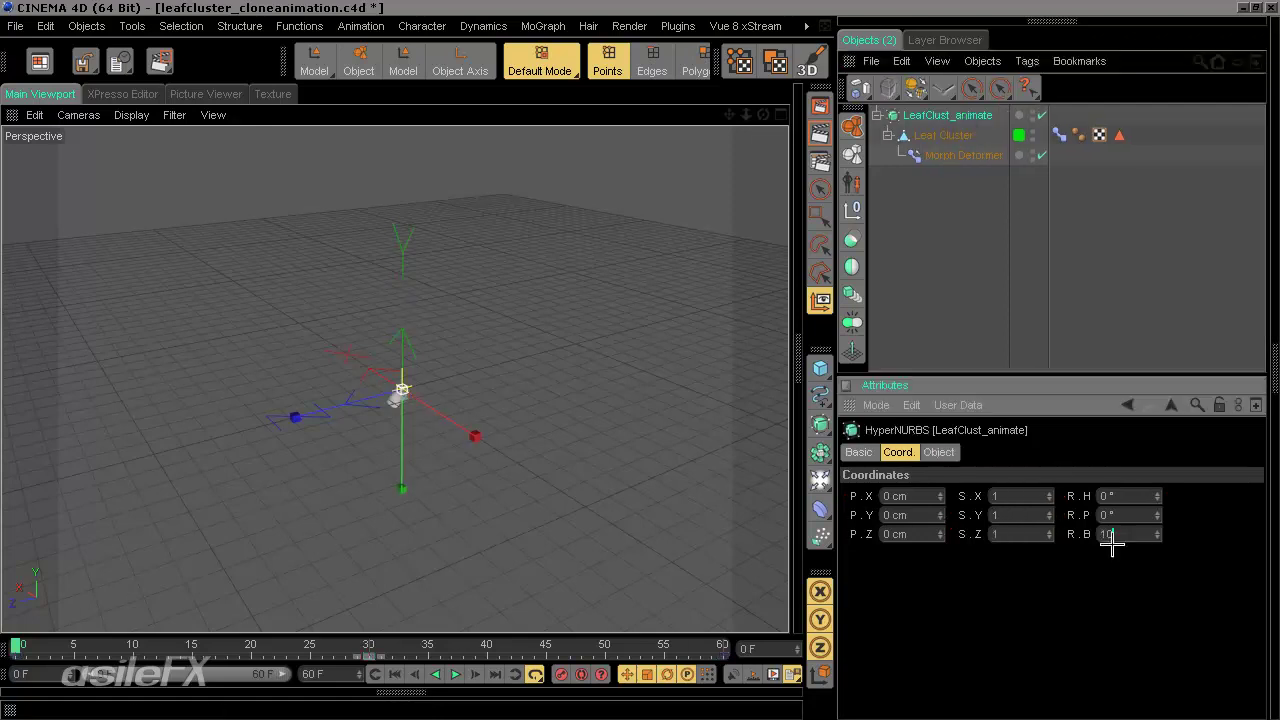
pyautogui.write('10')
pyautogui.press('Return')
pyautogui.hotkey('ctrl', 'z')
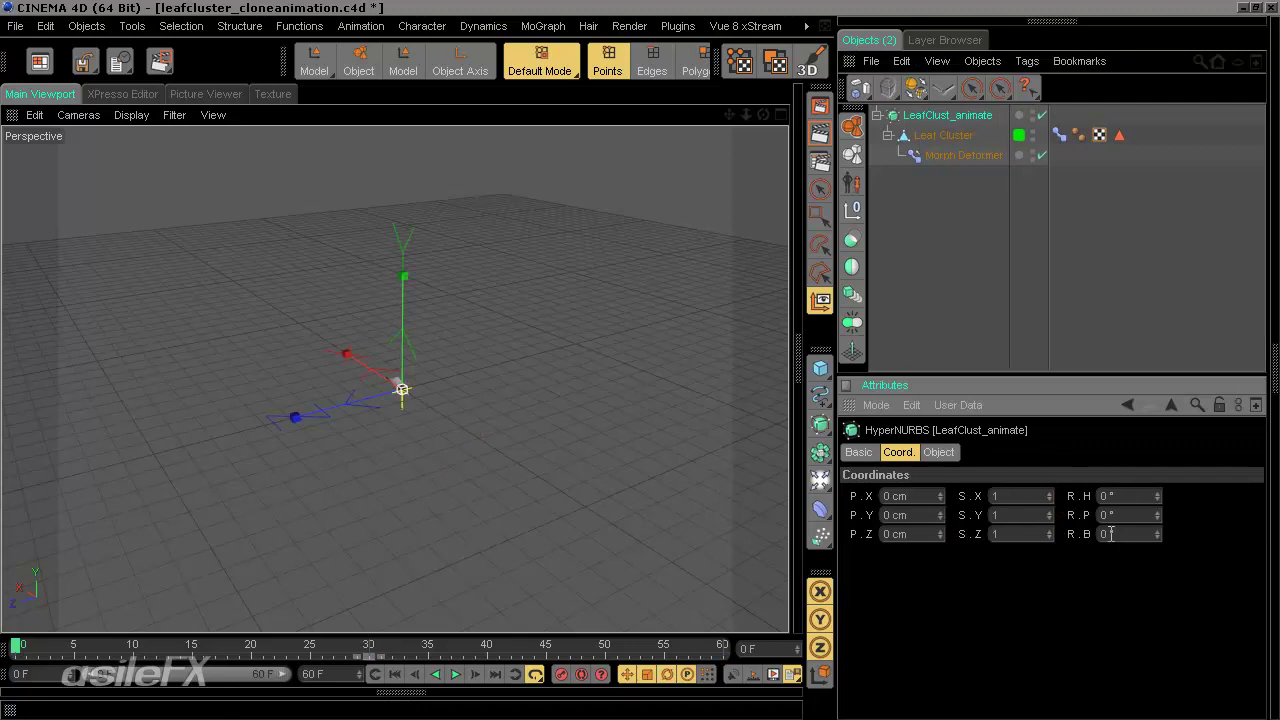
# - Move Leaf Cluster out of the LeafClust_animate HyperNURBS, delete that HyperNURBS, and save the file
pyautogui.click(971, 214)
pyautogui.click(940, 135)
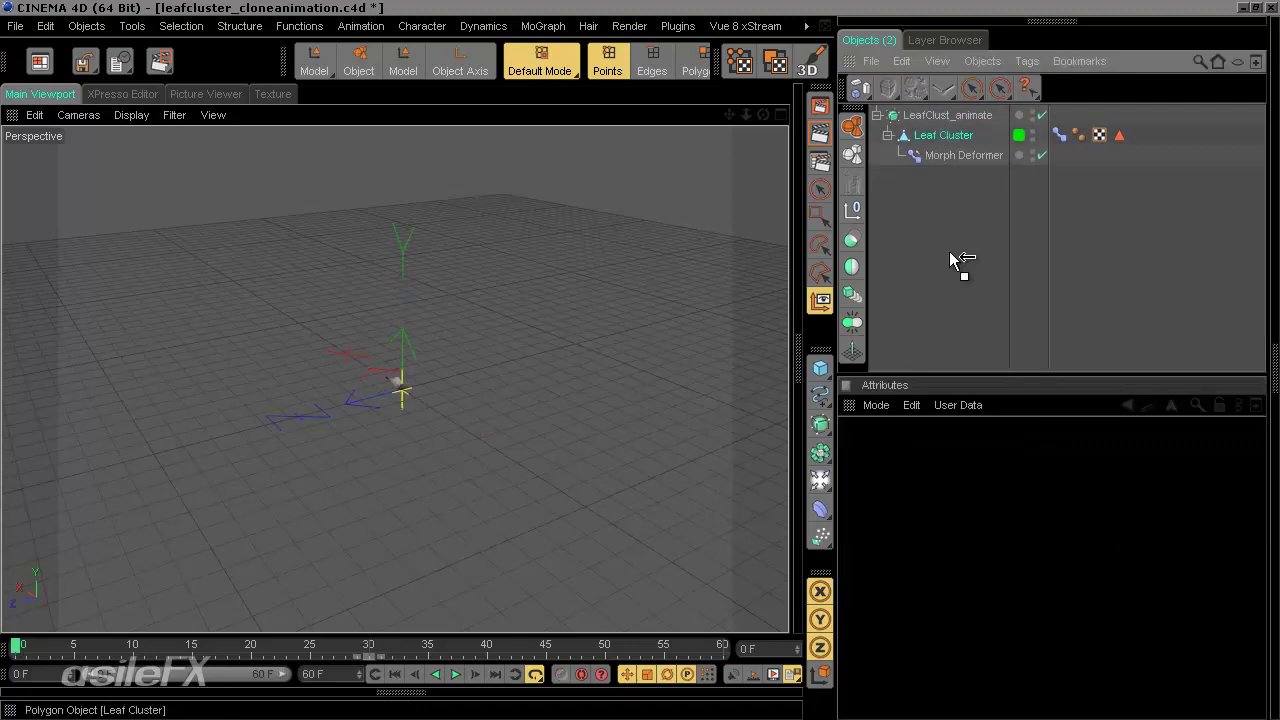
pyautogui.click(960, 223)
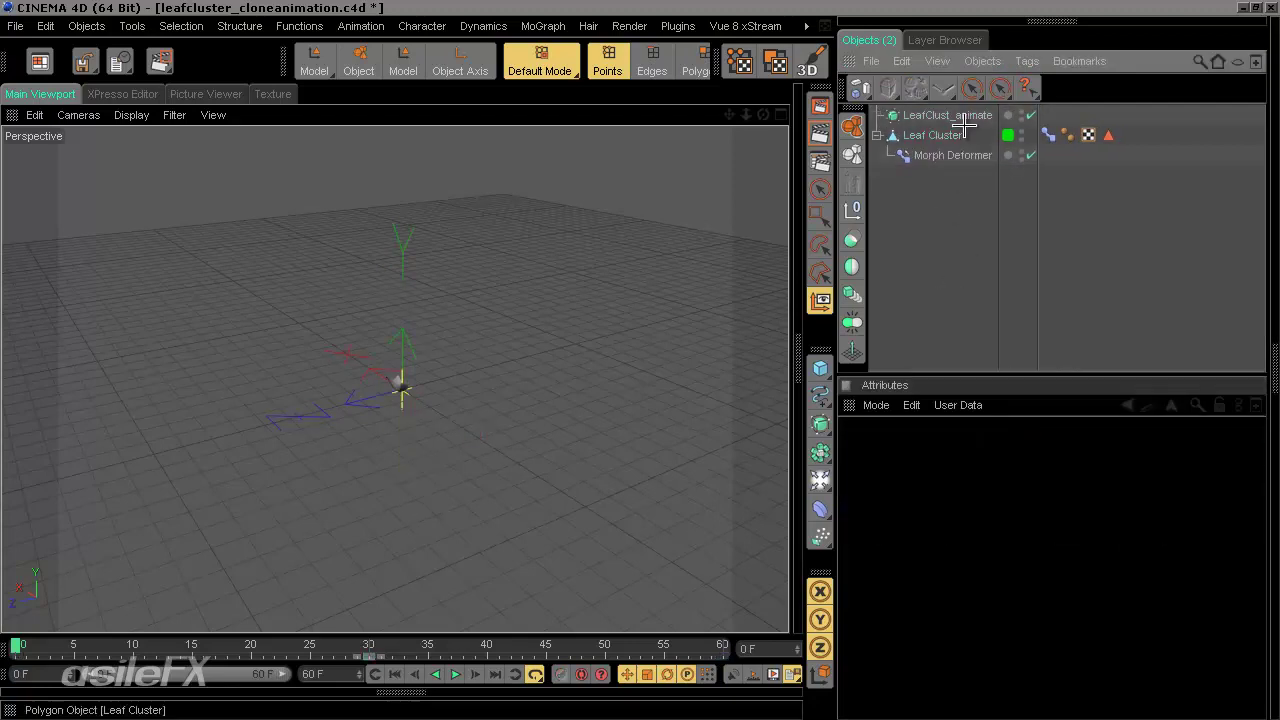
pyautogui.click(959, 117)
pyautogui.press('Delete')
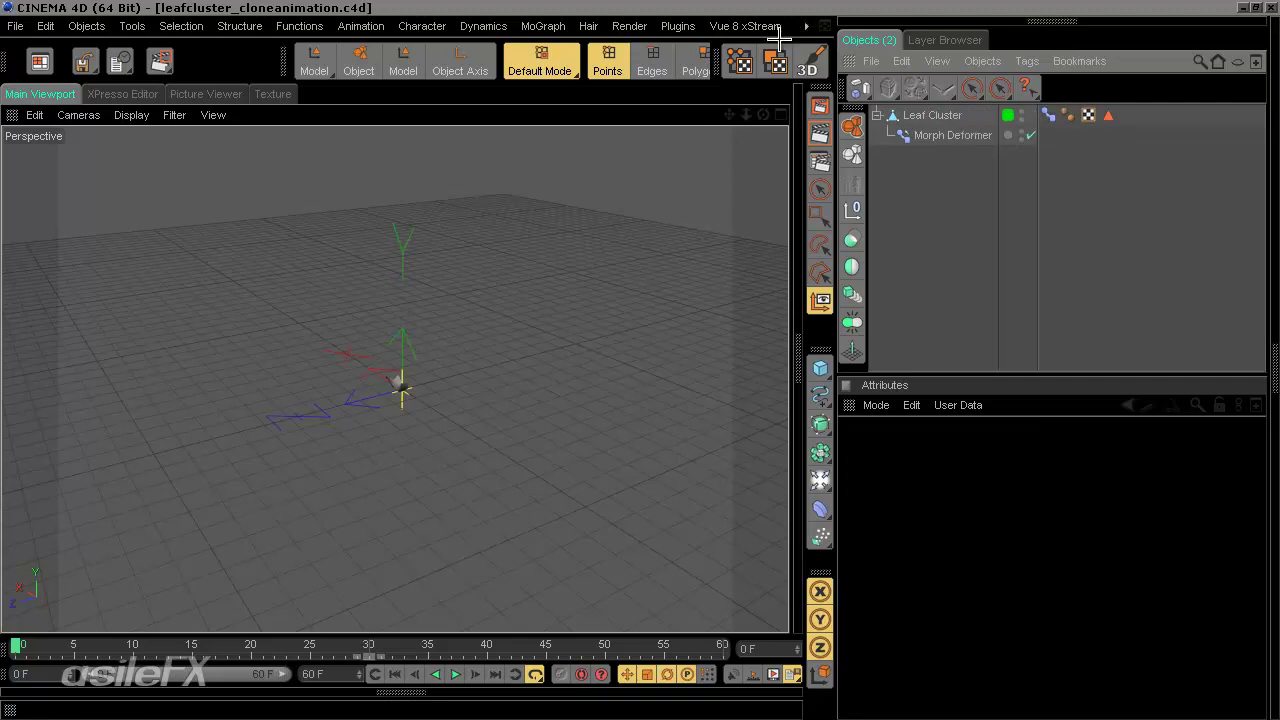
# - Switch to Leaf Generator Tree_clone animation.c4d, reload the leafcluster_cloneanimation.c4d XRef scene, and return to frame 0
pyautogui.click(806, 27)
pyautogui.moveTo(830, 49)
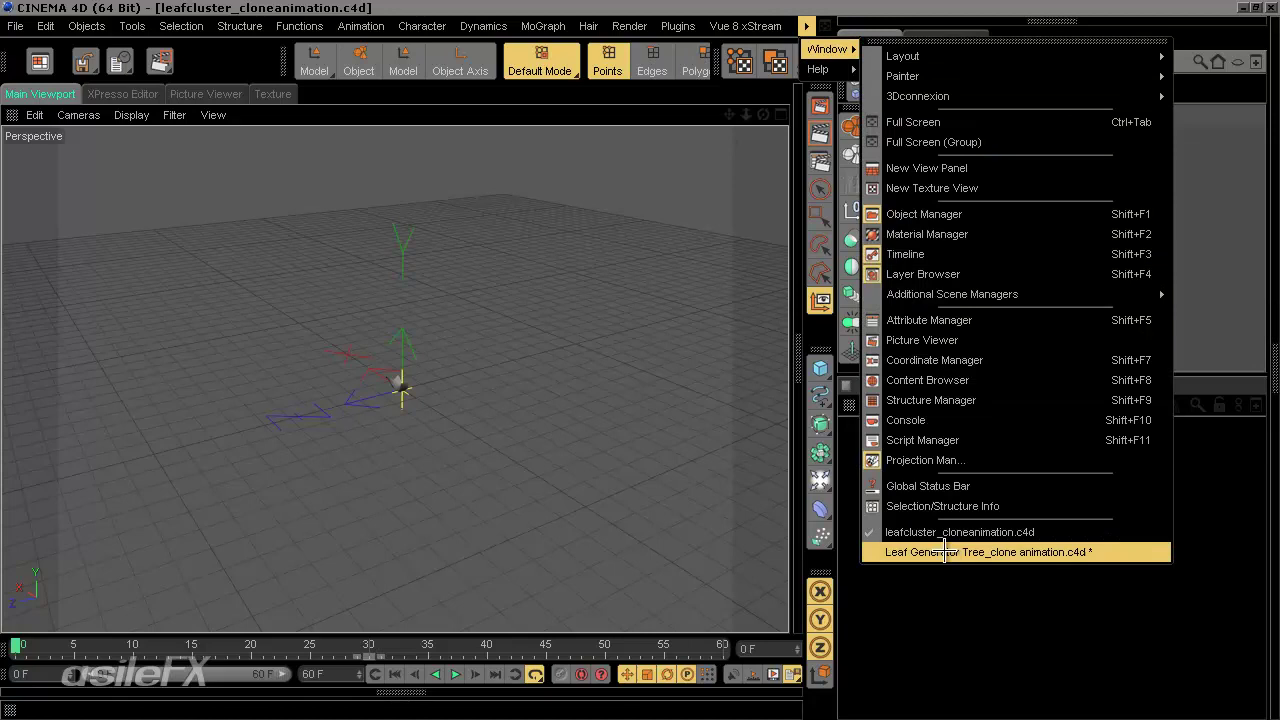
pyautogui.click(872, 555)
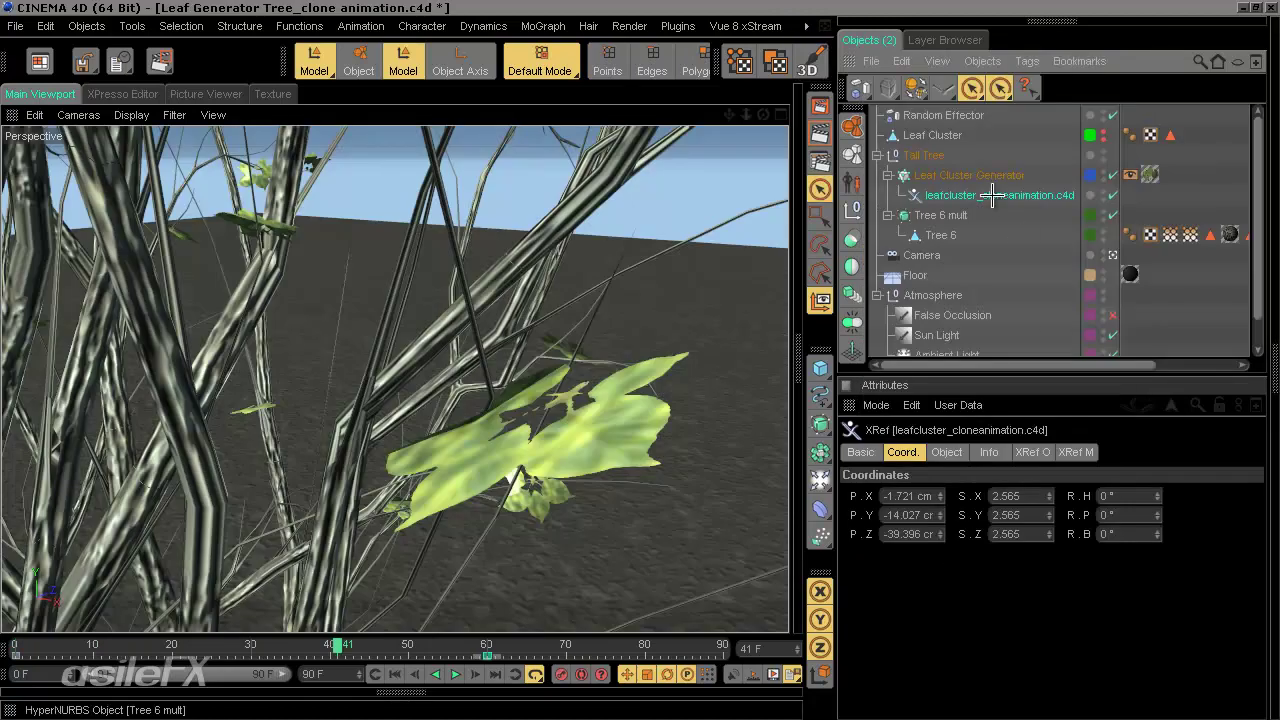
pyautogui.click(988, 452)
pyautogui.click(946, 452)
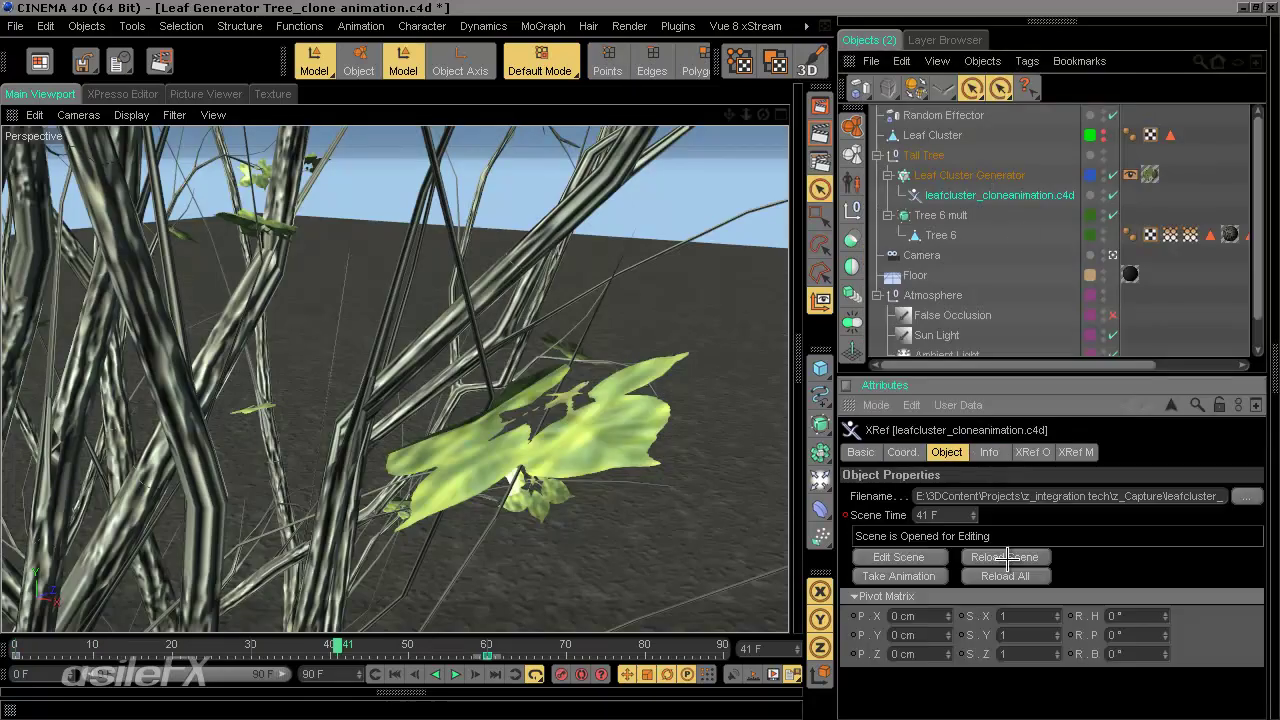
pyautogui.moveTo(341, 645); pyautogui.dragTo(2, 600)
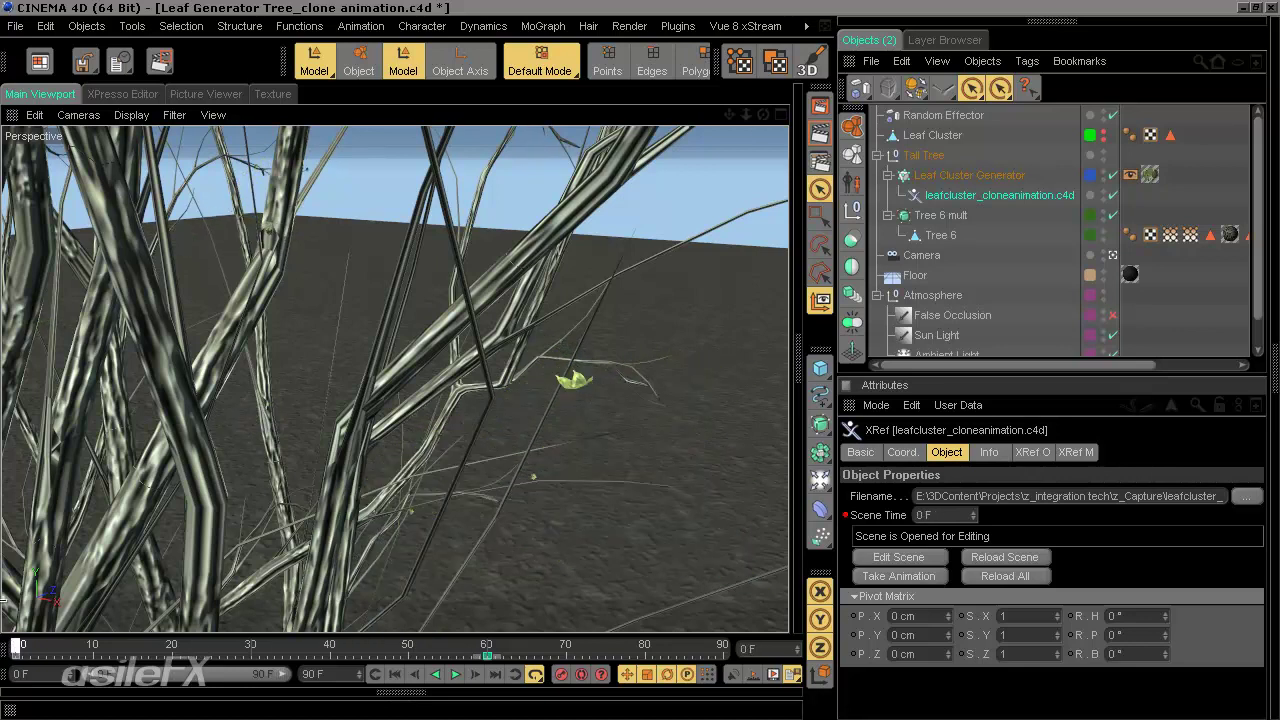
# - Examine the tree's trunk and branches at frame 0 for the size of the ungrown leaf clusters
pyautogui.scroll(-5, 408, 387)
pyautogui.keyDown('alt'); pyautogui.moveTo(656, 368); pyautogui.dragTo(610, 380); pyautogui.keyUp('alt')
pyautogui.scroll(4, 500, 438)
pyautogui.moveTo(15, 645)
pyautogui.mouseDown()
pyautogui.moveTo(430, 646)
pyautogui.moveTo(20, 645)
pyautogui.moveTo(250, 645)
pyautogui.moveTo(491, 603)
pyautogui.moveTo(177, 606)
pyautogui.moveTo(234, 626)
pyautogui.moveTo(631, 611)
pyautogui.moveTo(18, 645)
pyautogui.mouseUp()
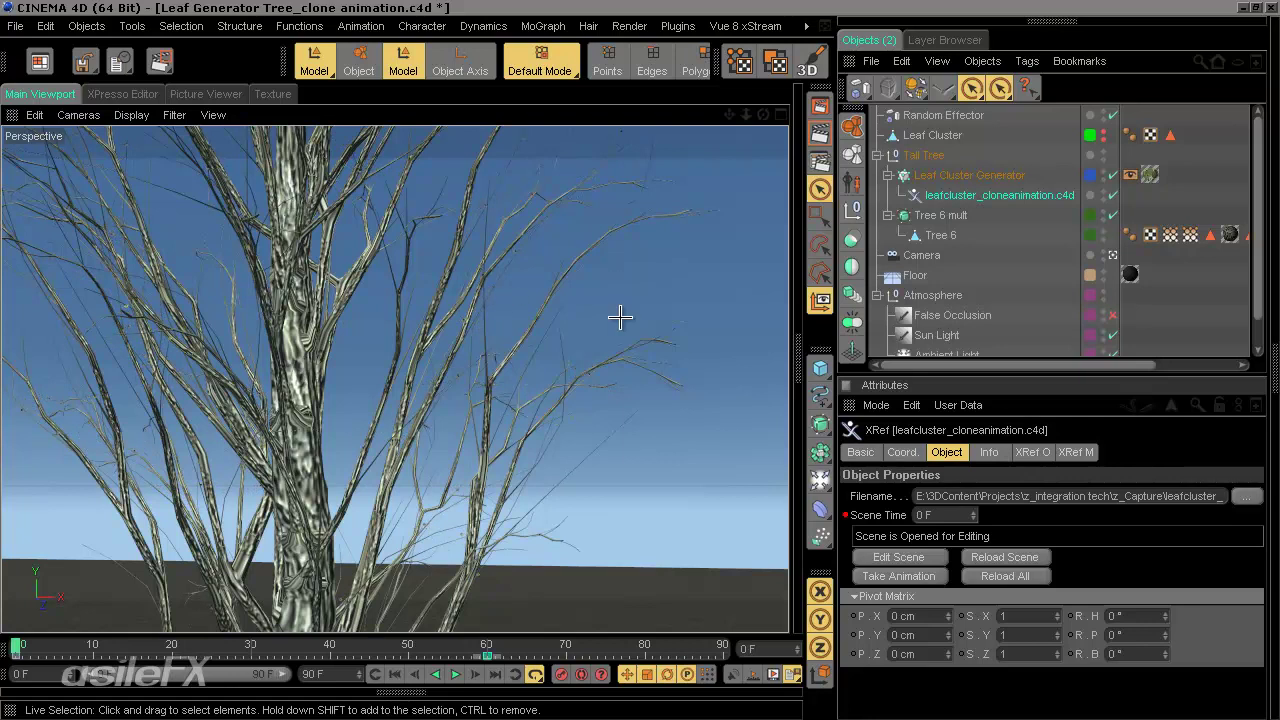
pyautogui.scroll(-3, 534, 360)
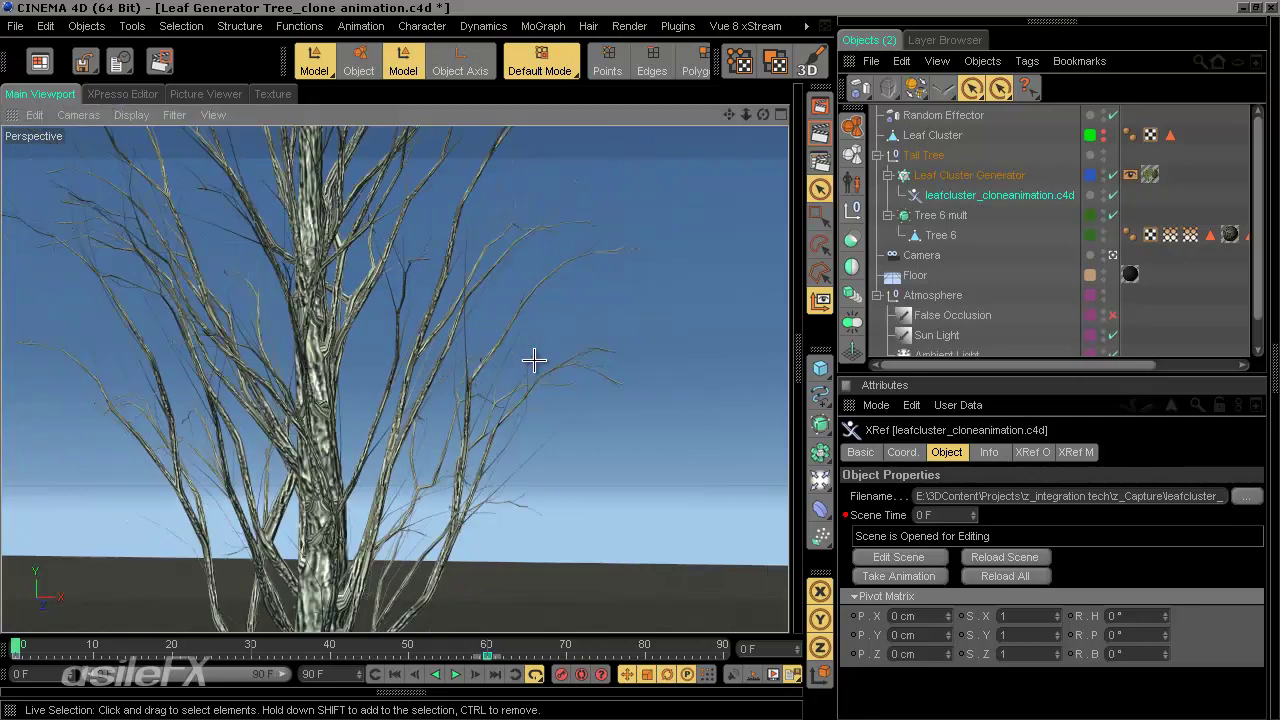
pyautogui.keyDown('alt'); pyautogui.moveTo(534, 360); pyautogui.dragTo(640, 359, button='middle'); pyautogui.keyUp('alt')
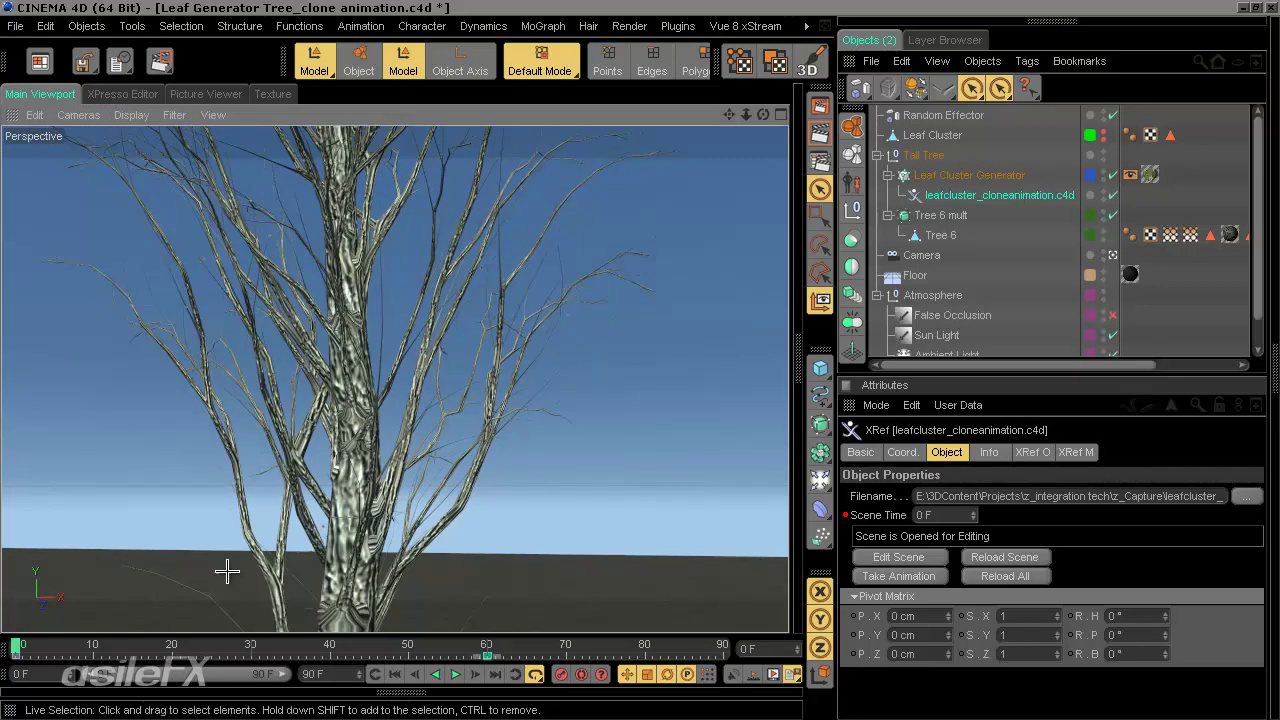
pyautogui.click(22, 645)
pyautogui.moveTo(22, 645)
pyautogui.mouseDown()
pyautogui.moveTo(230, 646)
pyautogui.moveTo(14, 647)
pyautogui.mouseUp()
pyautogui.keyDown('alt'); pyautogui.moveTo(468, 474); pyautogui.dragTo(468, 384, button='middle'); pyautogui.keyUp('alt')
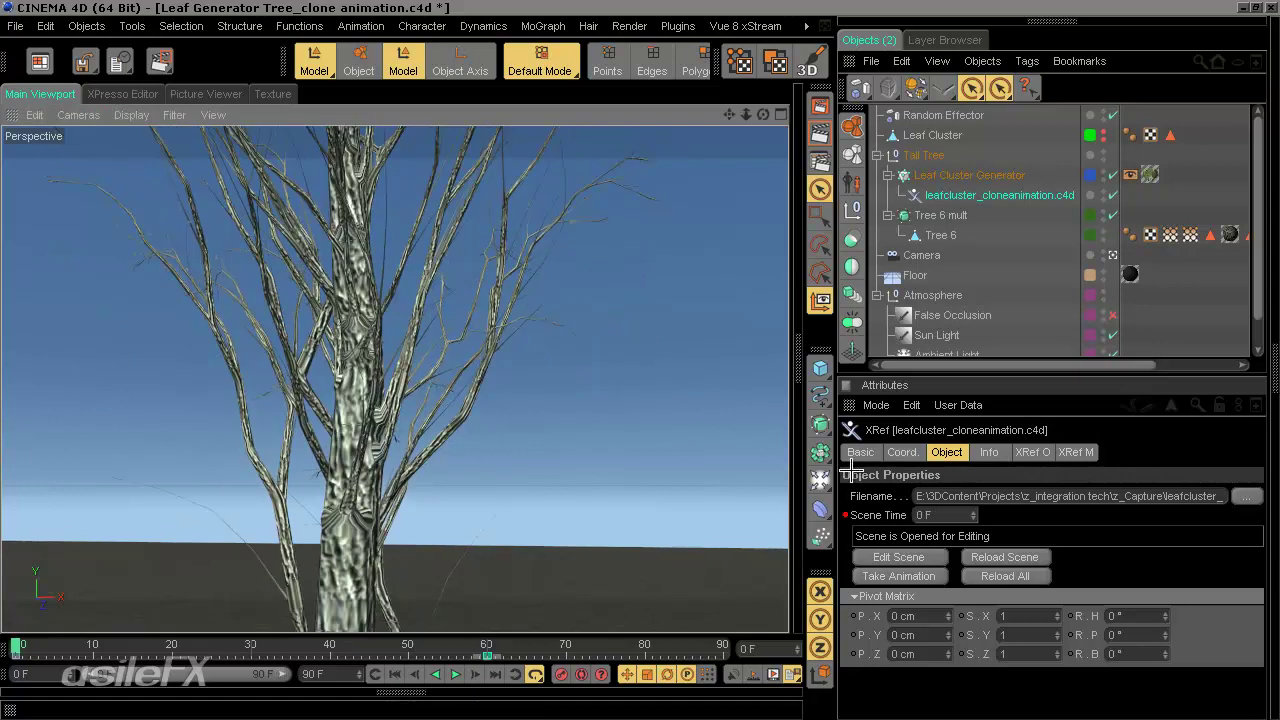
# - Set the Leaf Cluster Generator's Transform time to 15 F and play the leaf growth on the tree
pyautogui.click(983, 199)
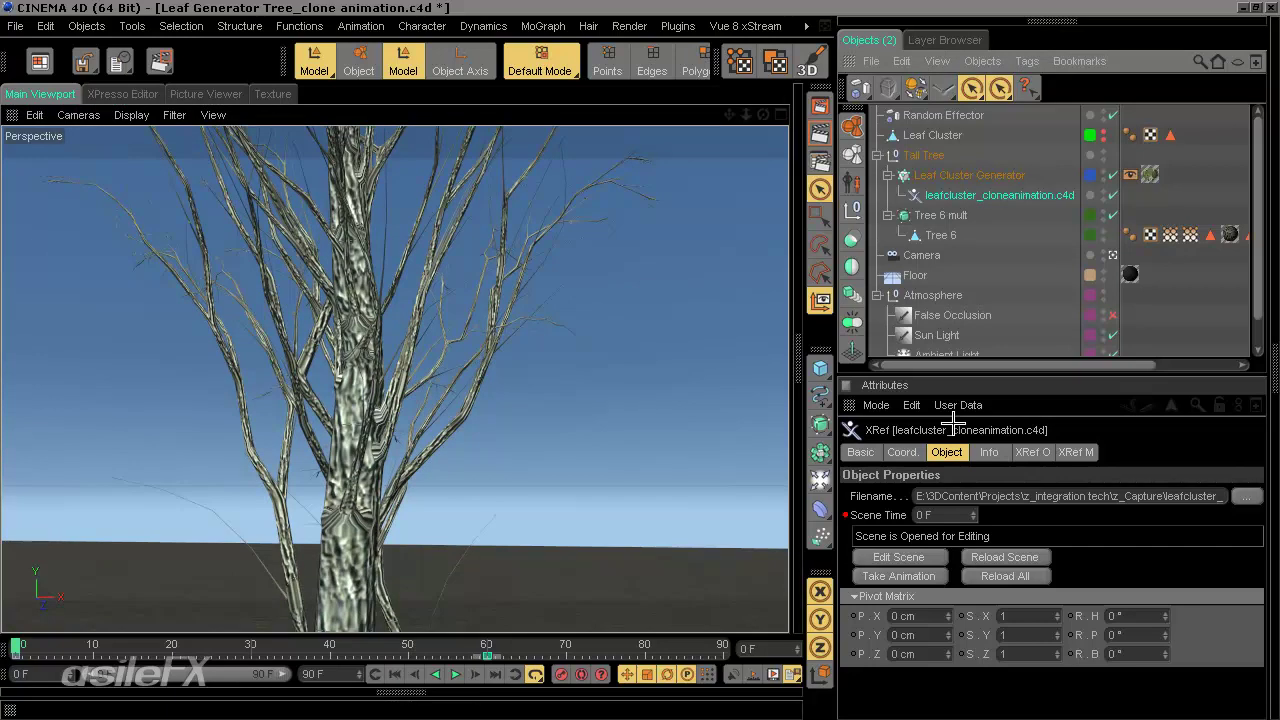
pyautogui.click(966, 175)
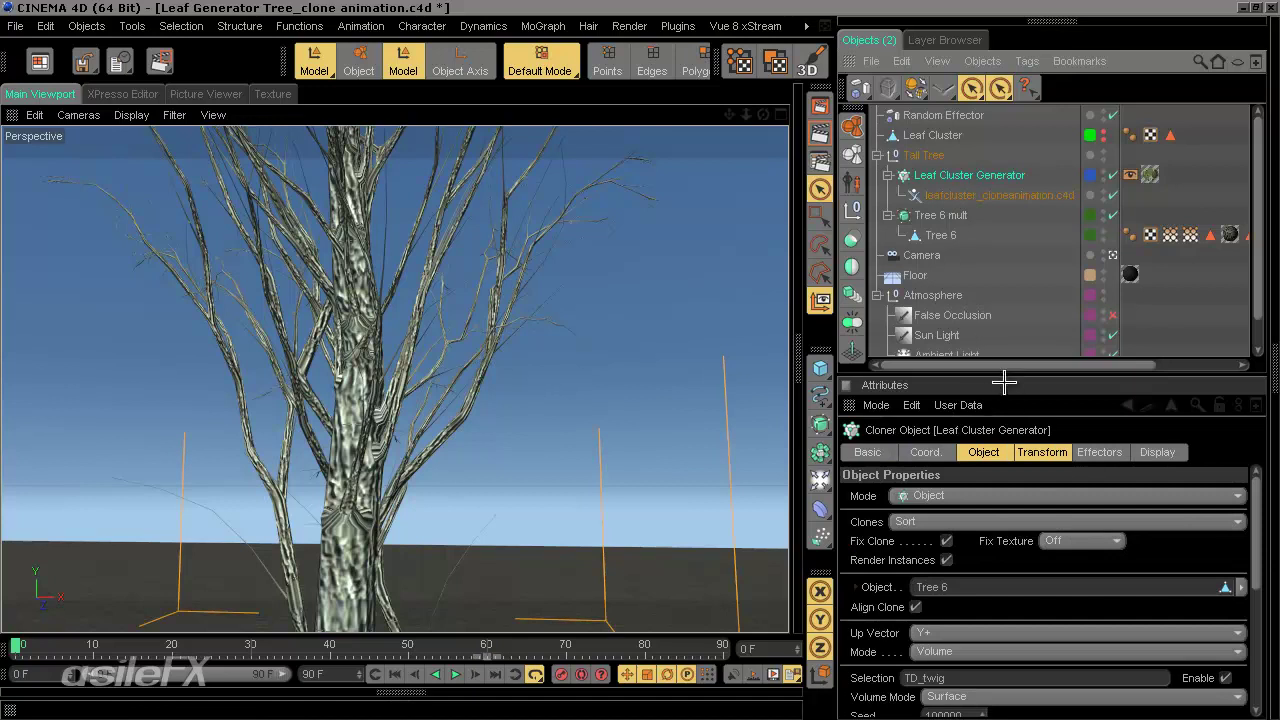
pyautogui.moveTo(1010, 375); pyautogui.dragTo(993, 212)
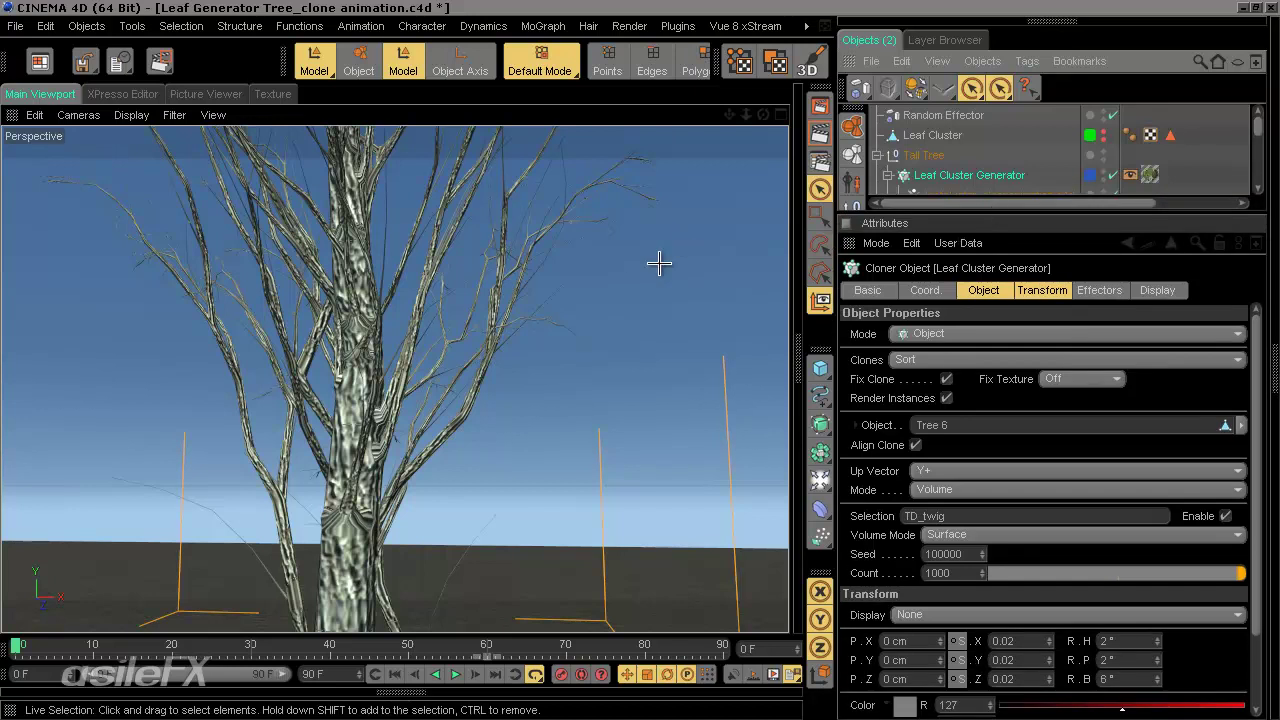
pyautogui.moveTo(955, 212); pyautogui.dragTo(977, 288)
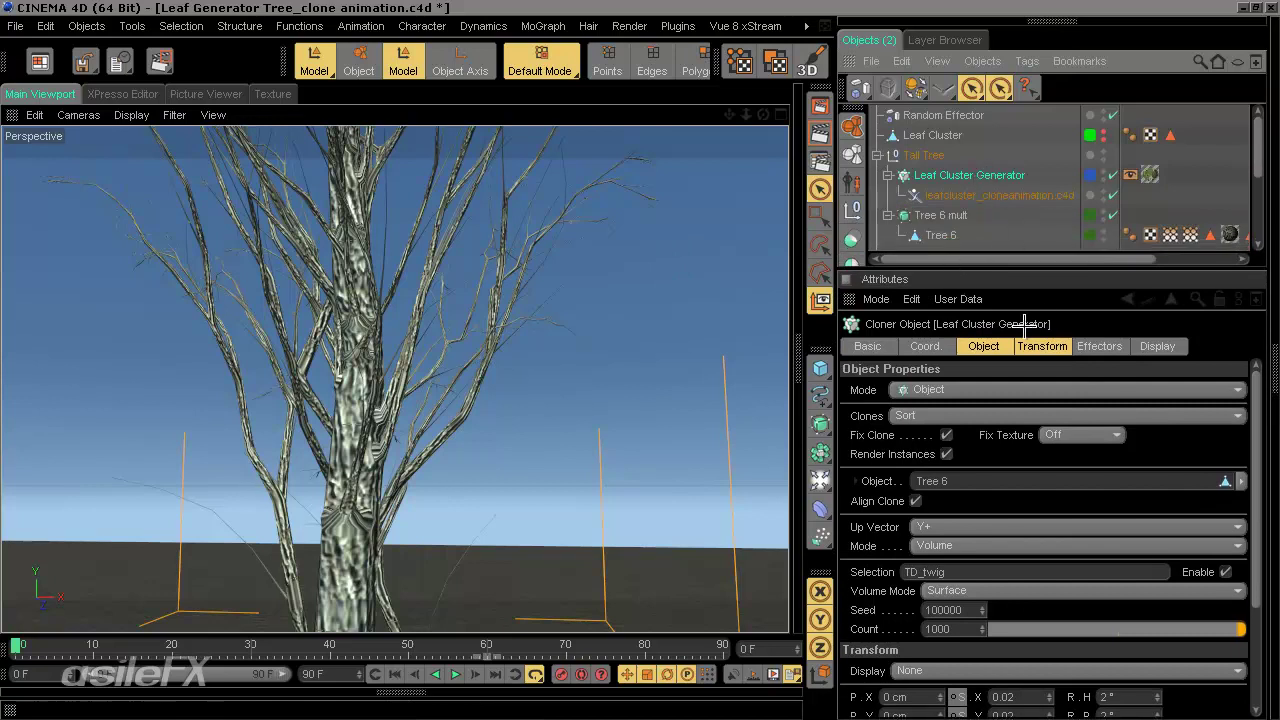
pyautogui.click(1100, 345)
pyautogui.click(1040, 345)
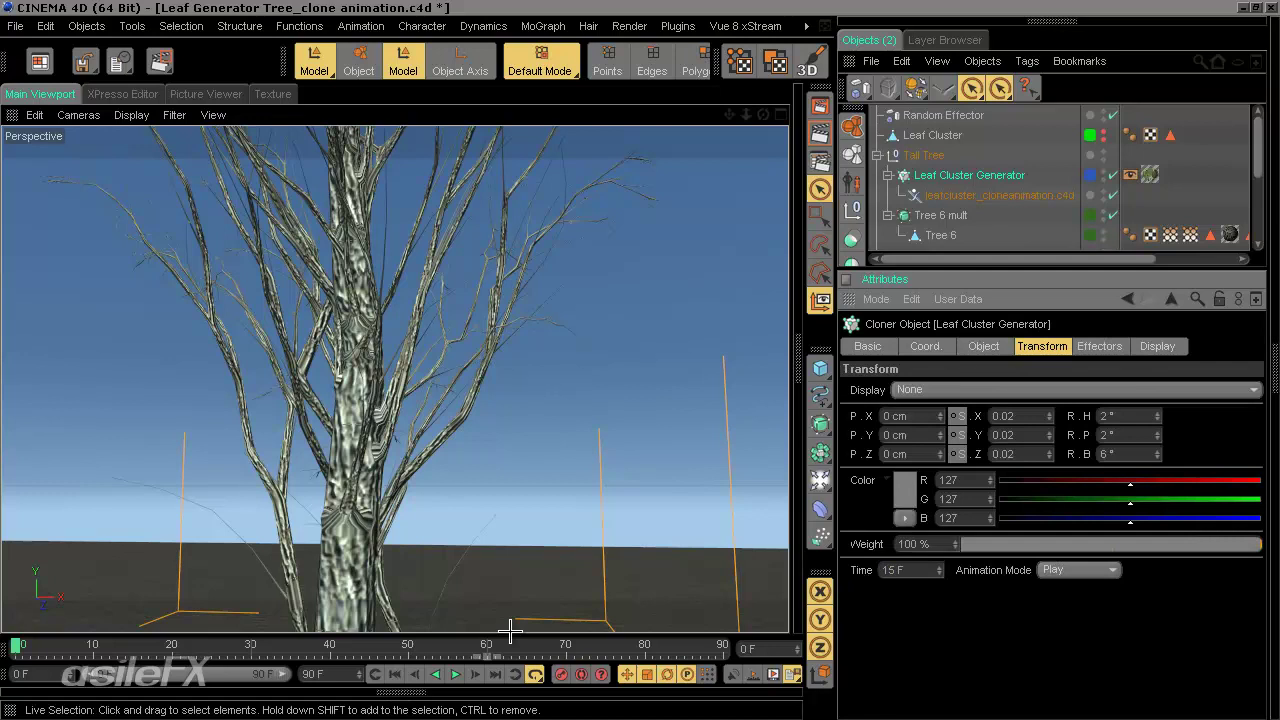
pyautogui.click(450, 674)
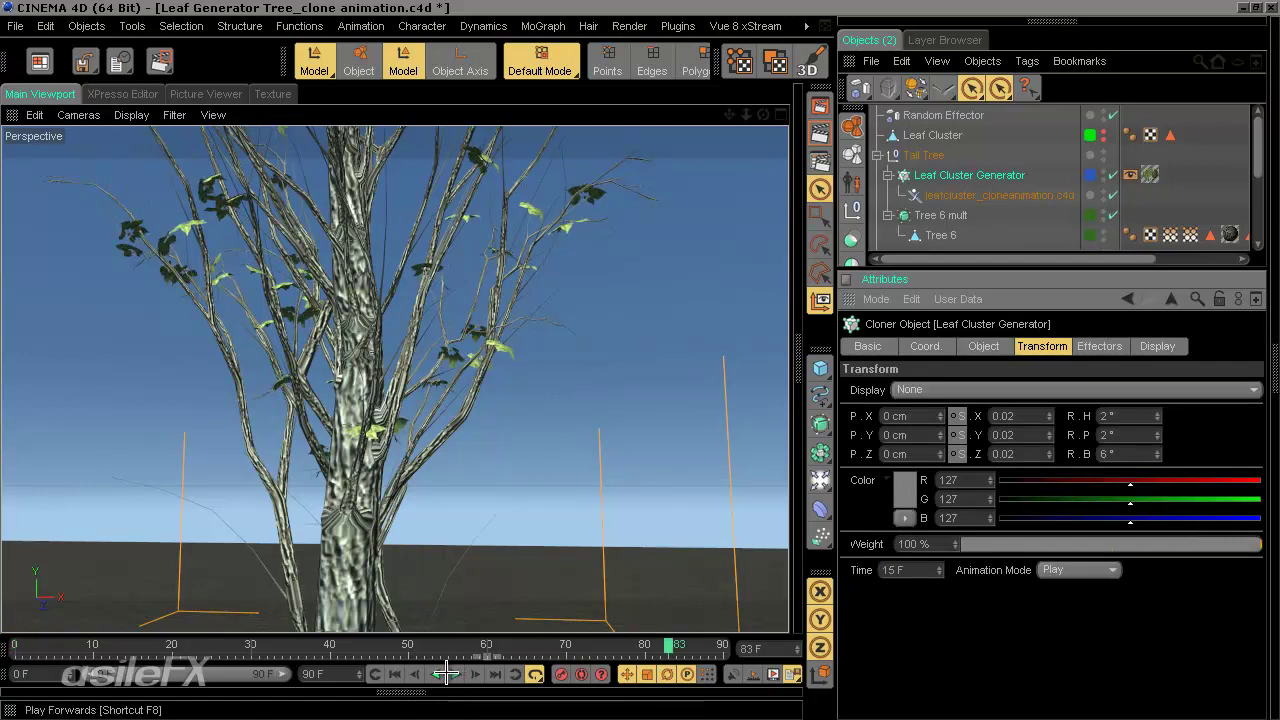
# - Try the Loop animation mode on the Leaf Cluster Generator and scrub the leaf growth from frame 0
pyautogui.moveTo(672, 646)
pyautogui.mouseDown()
pyautogui.moveTo(30, 643)
pyautogui.moveTo(466, 617)
pyautogui.moveTo(765, 624)
pyautogui.moveTo(18, 640)
pyautogui.mouseUp()
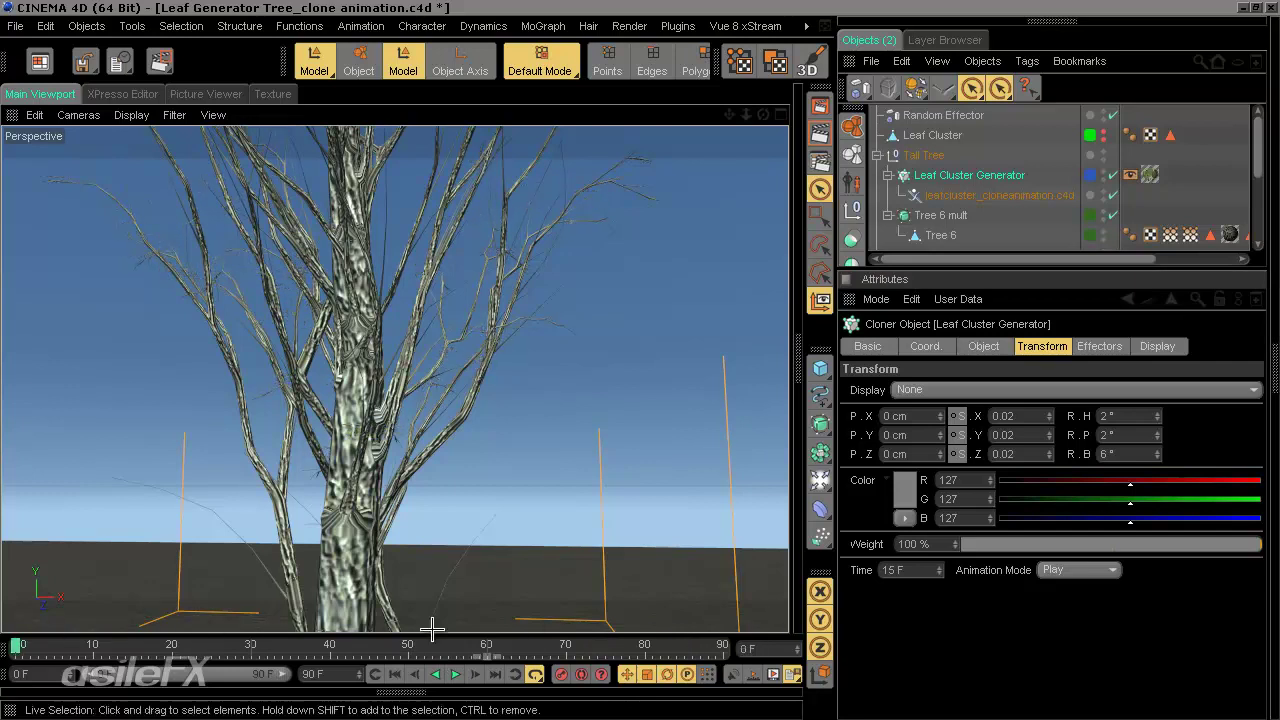
pyautogui.click(1076, 571)
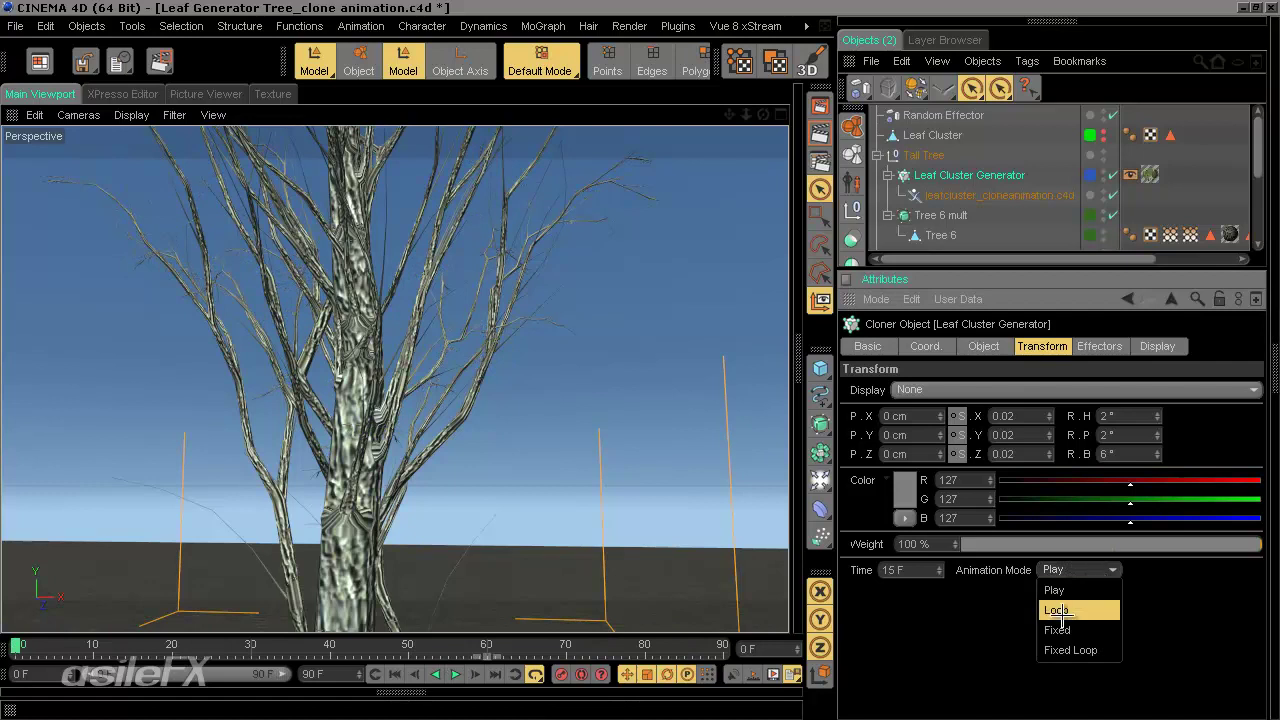
pyautogui.click(1085, 610)
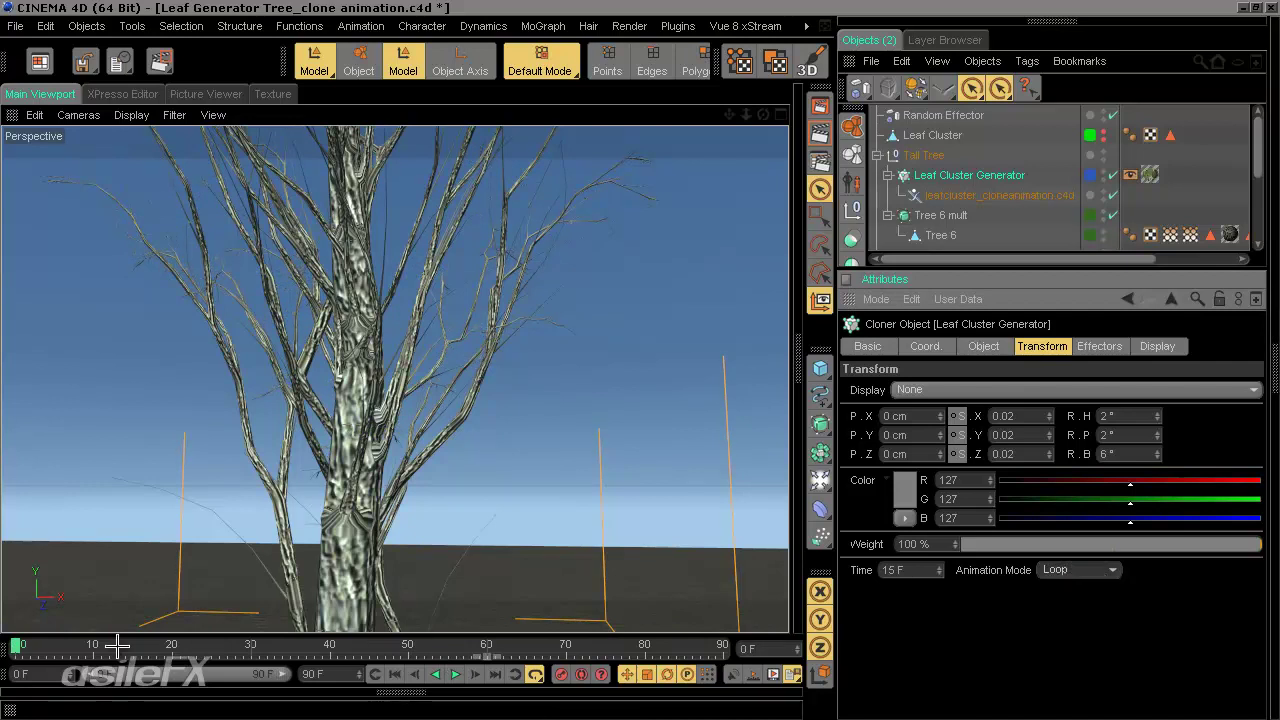
pyautogui.moveTo(15, 646)
pyautogui.mouseDown()
pyautogui.moveTo(119, 627)
pyautogui.moveTo(745, 591)
pyautogui.moveTo(16, 642)
pyautogui.mouseUp()
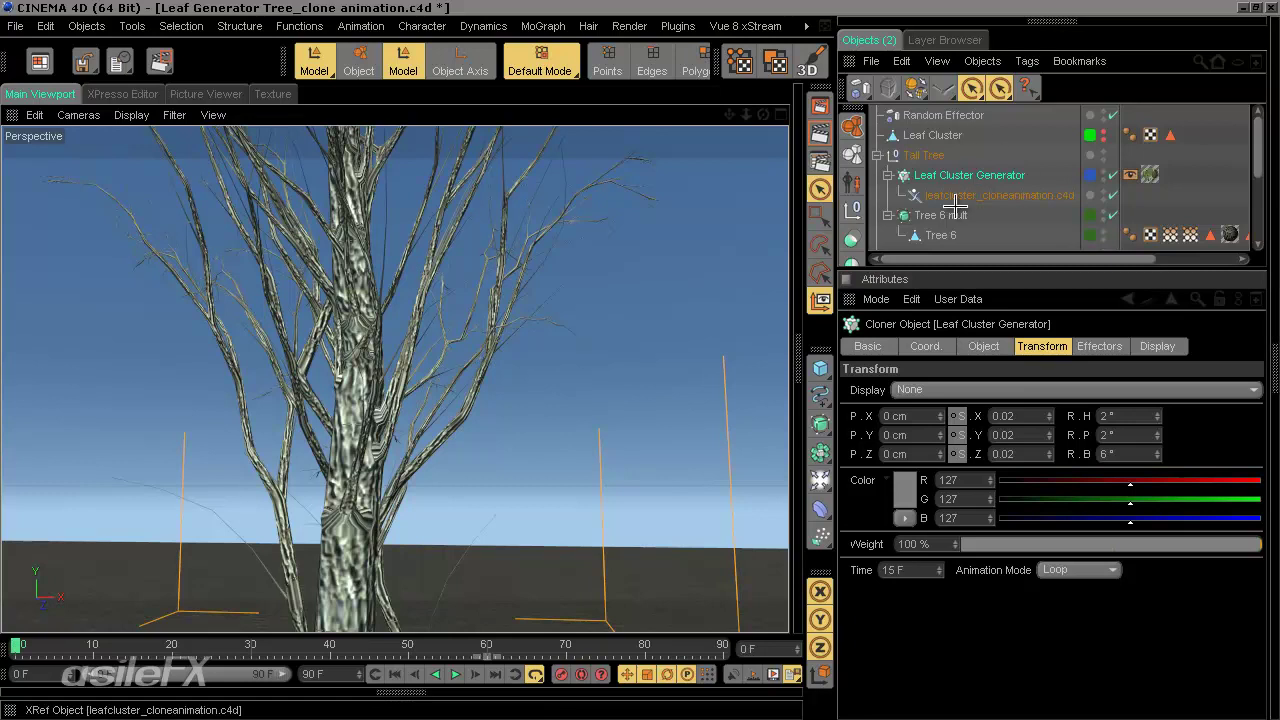
# - Try the Fixed animation mode on the Leaf Cluster Generator with Time set to 60 F, and scrub the timeline
pyautogui.click(1080, 567)
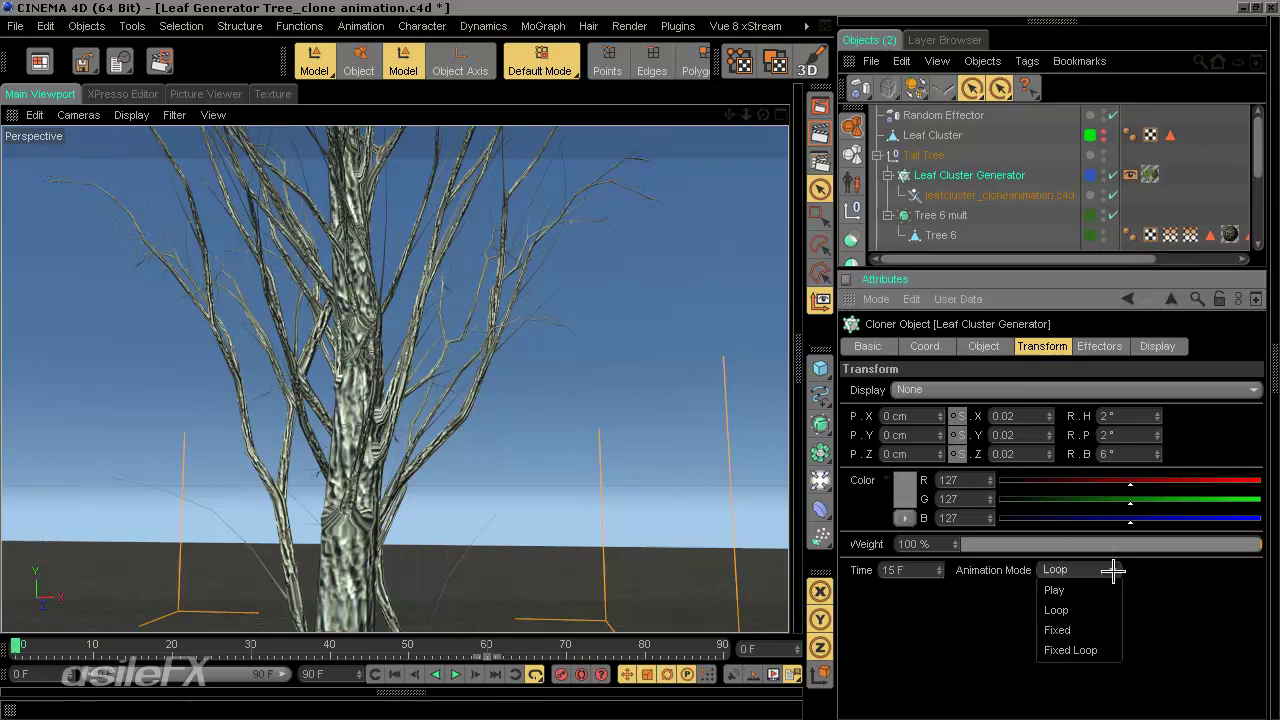
pyautogui.click(1102, 627)
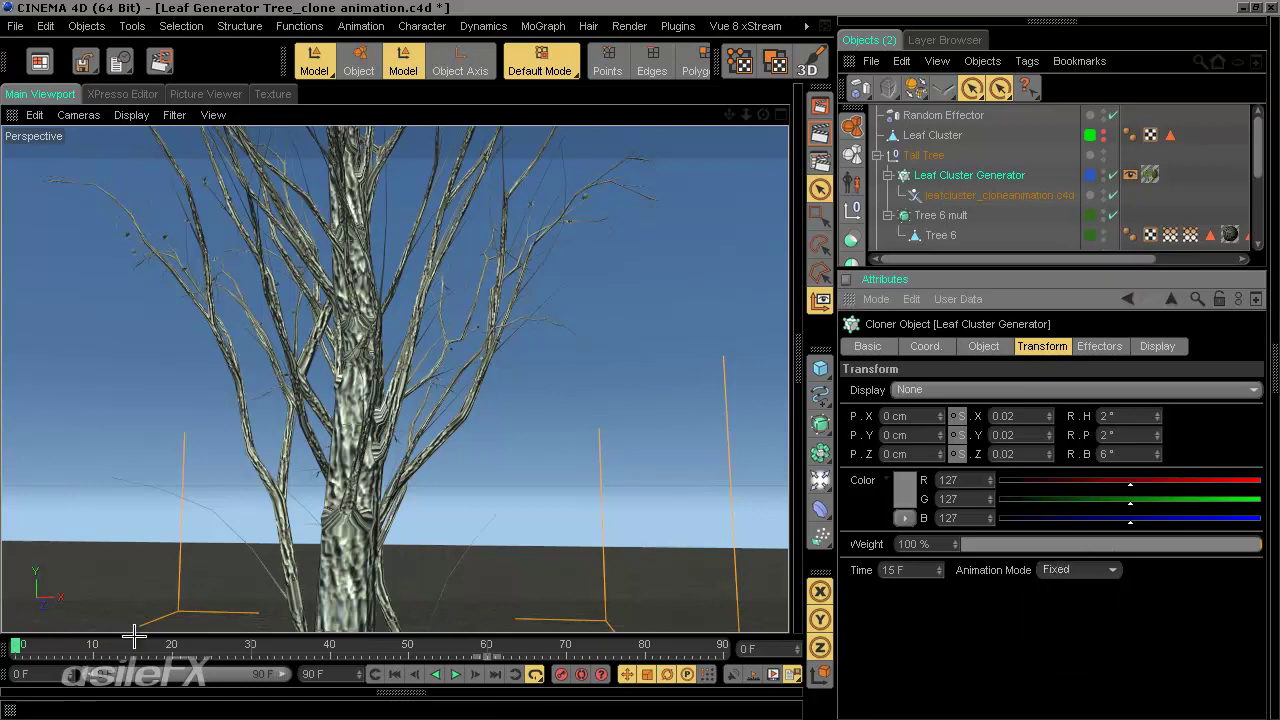
pyautogui.doubleClick(916, 570)
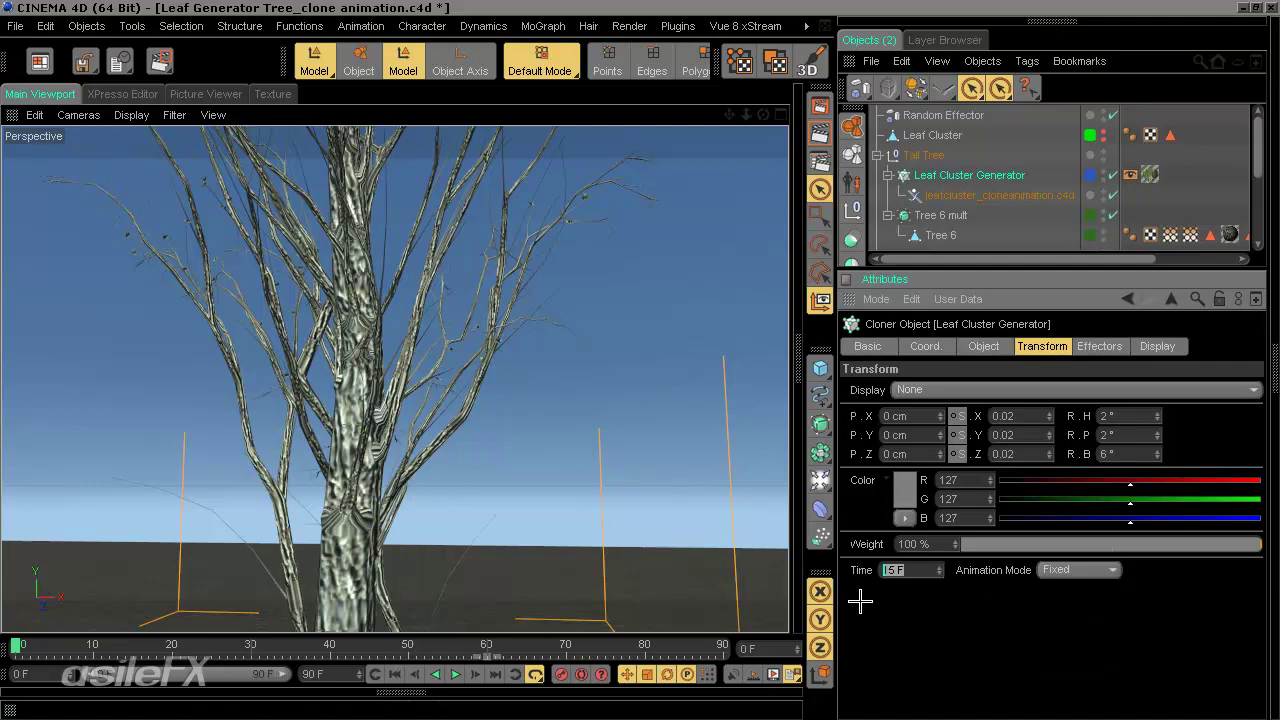
pyautogui.write('60')
pyautogui.press('Return')
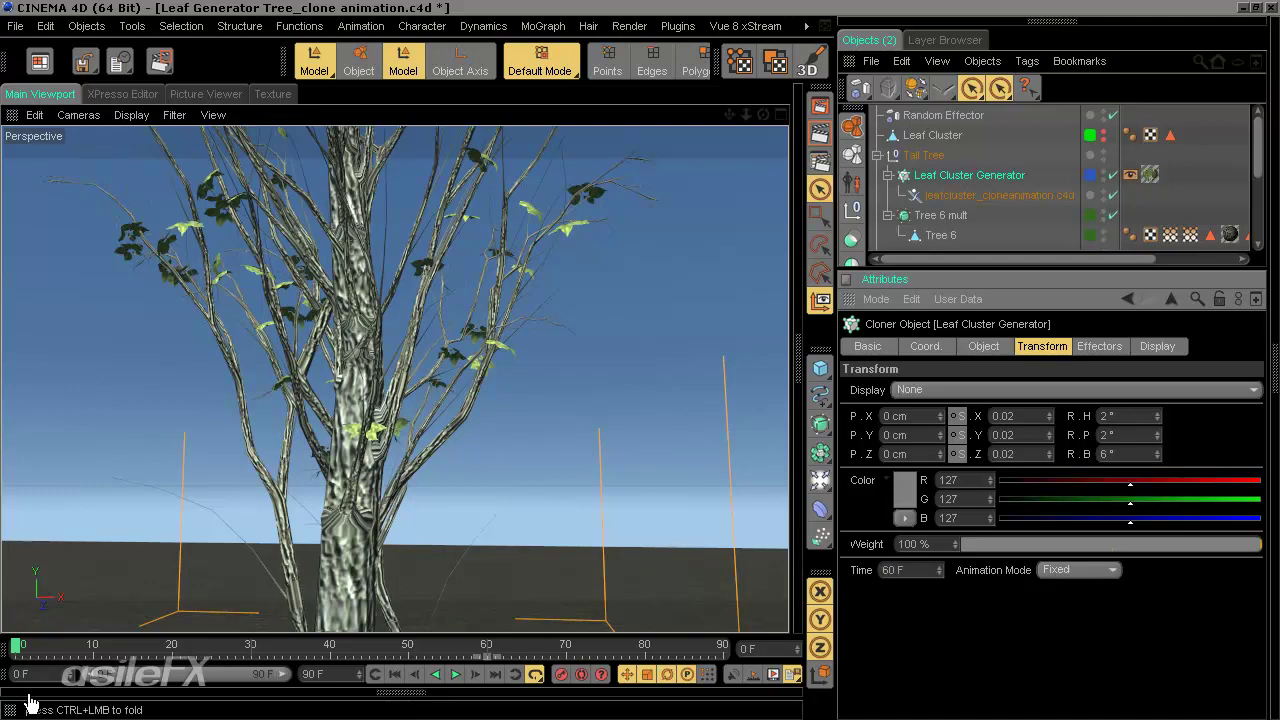
pyautogui.moveTo(45, 640); pyautogui.dragTo(8, 646)
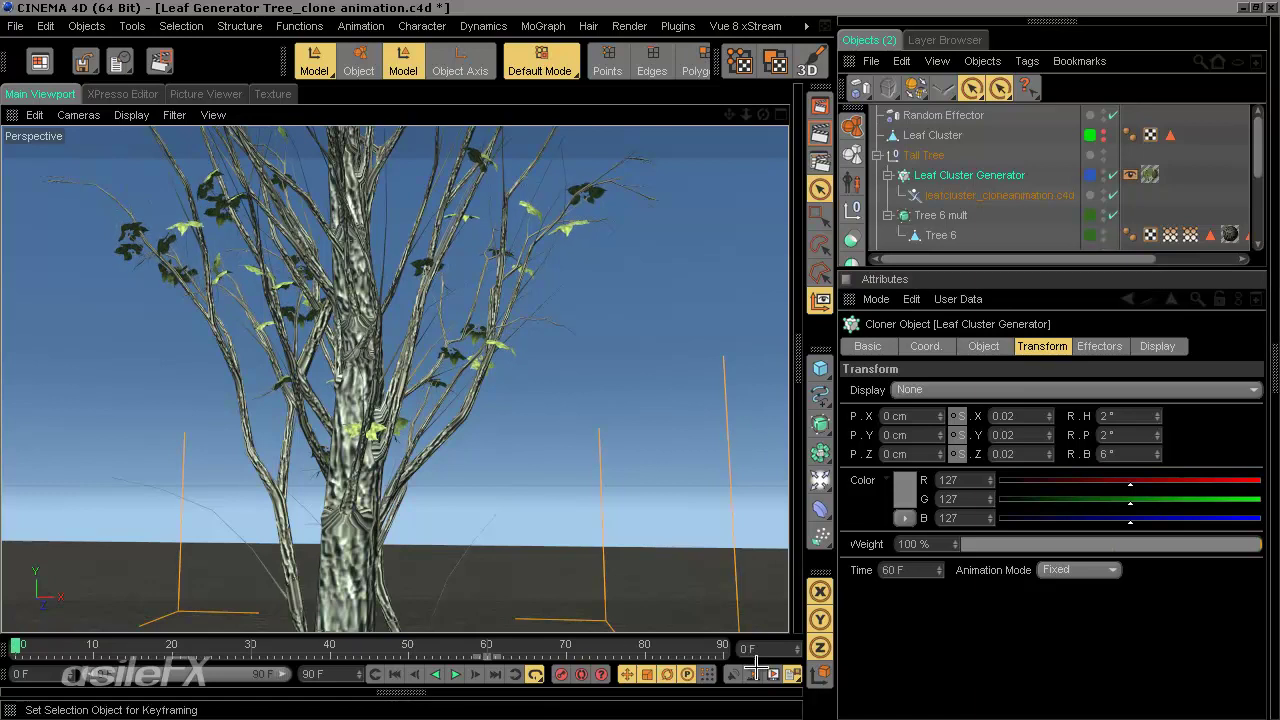
# - Try the Fixed Loop animation mode, scrub the leaf growth, then set Time to 15 F and scrub again
pyautogui.click(1062, 572)
pyautogui.click(1077, 651)
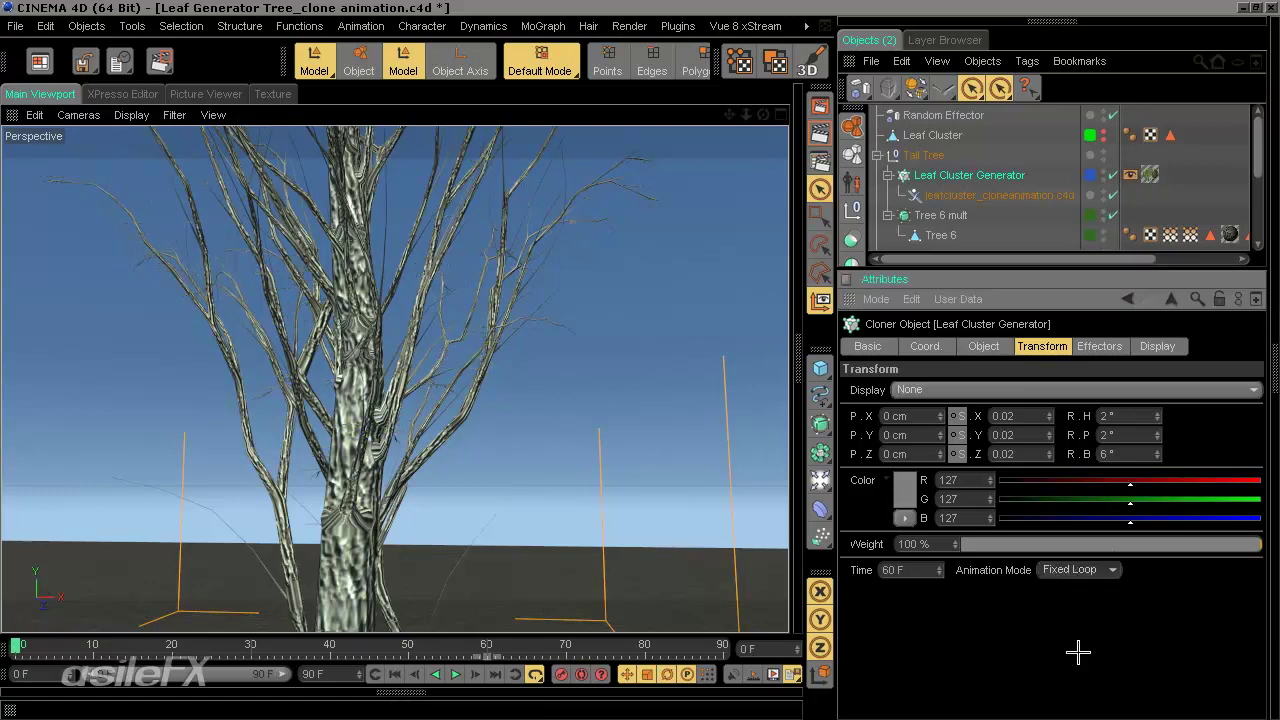
pyautogui.click(22, 645)
pyautogui.moveTo(25, 647)
pyautogui.mouseDown()
pyautogui.moveTo(491, 609)
pyautogui.moveTo(797, 603)
pyautogui.moveTo(15, 645)
pyautogui.mouseUp()
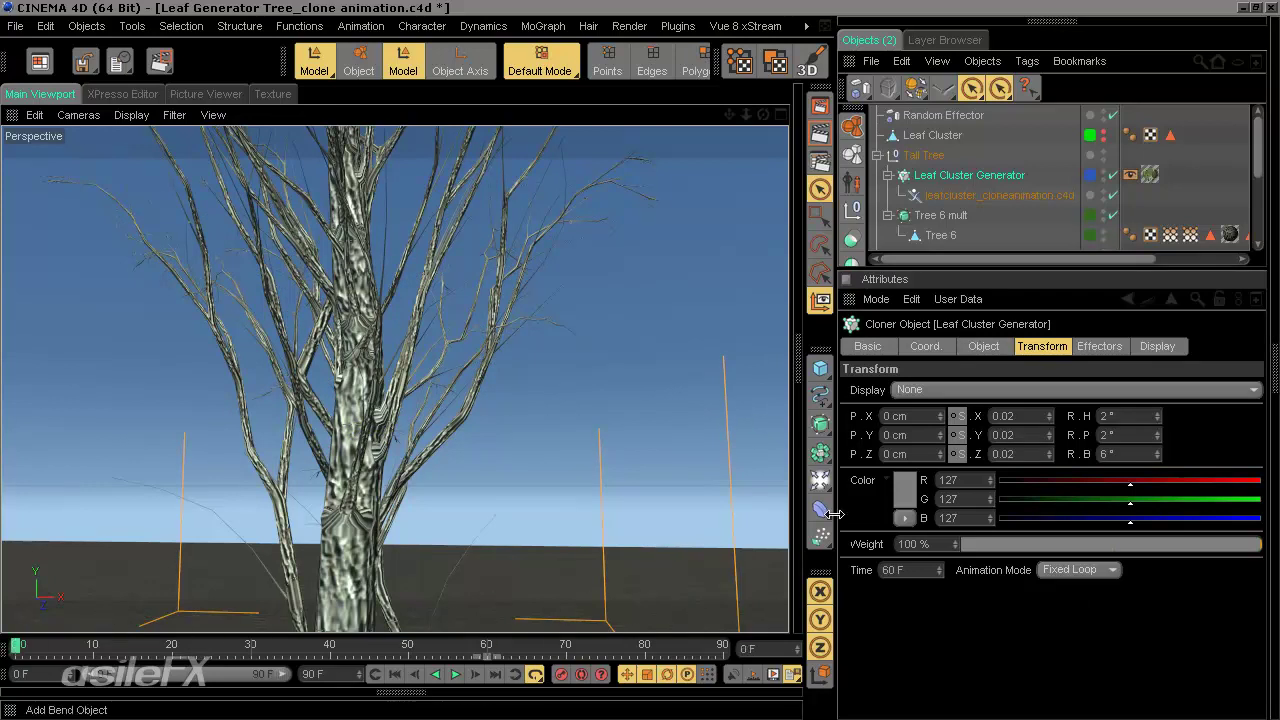
pyautogui.moveTo(912, 570); pyautogui.dragTo(759, 568)
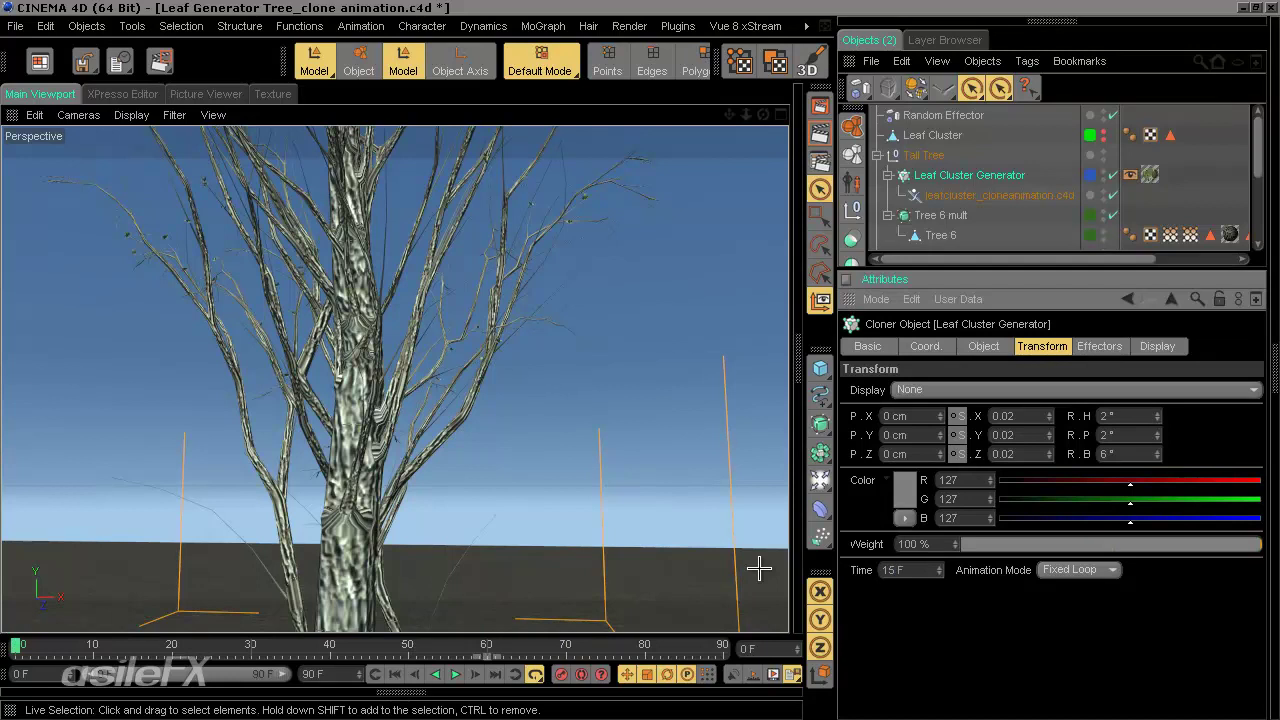
pyautogui.moveTo(15, 645)
pyautogui.mouseDown()
pyautogui.moveTo(863, 608)
pyautogui.moveTo(293, 620)
pyautogui.moveTo(15, 645)
pyautogui.mouseUp()
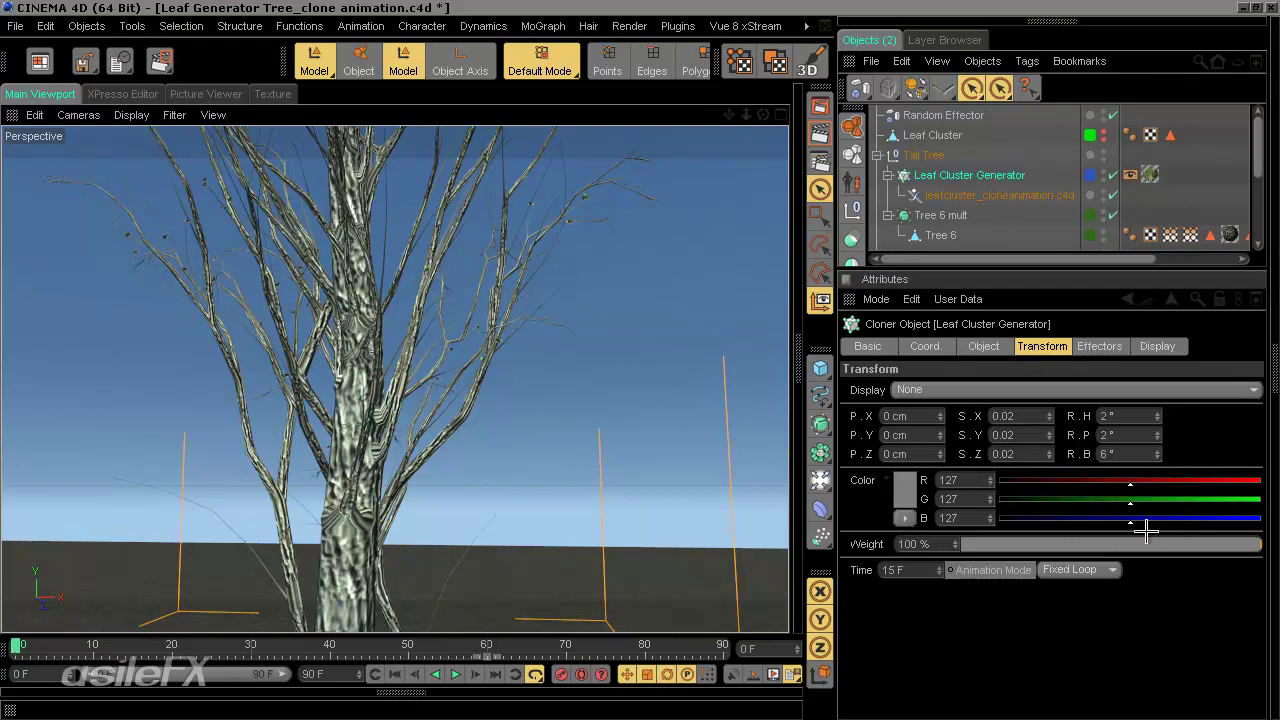
# - Set the Leaf Cluster Generator's animation mode to Play with Time at 0 F, scrub to frame 90 and return to frame 0
pyautogui.click(1118, 570)
pyautogui.click(1058, 584)
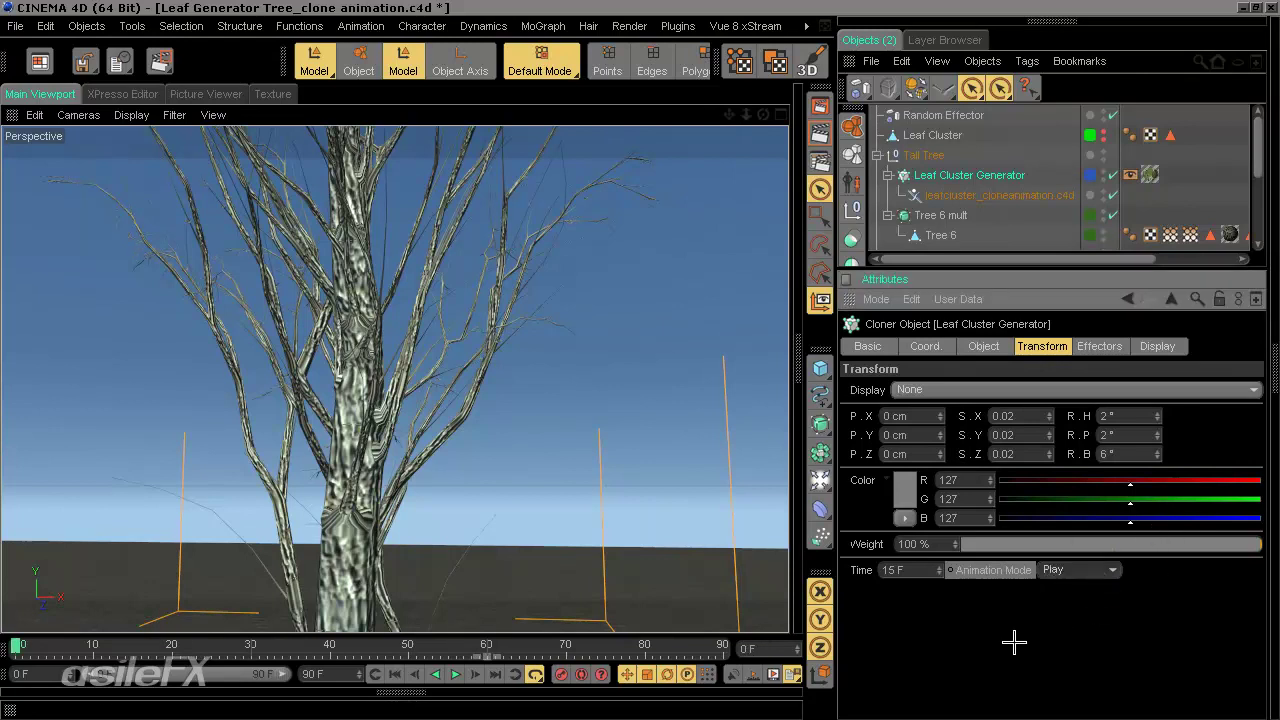
pyautogui.doubleClick(926, 571)
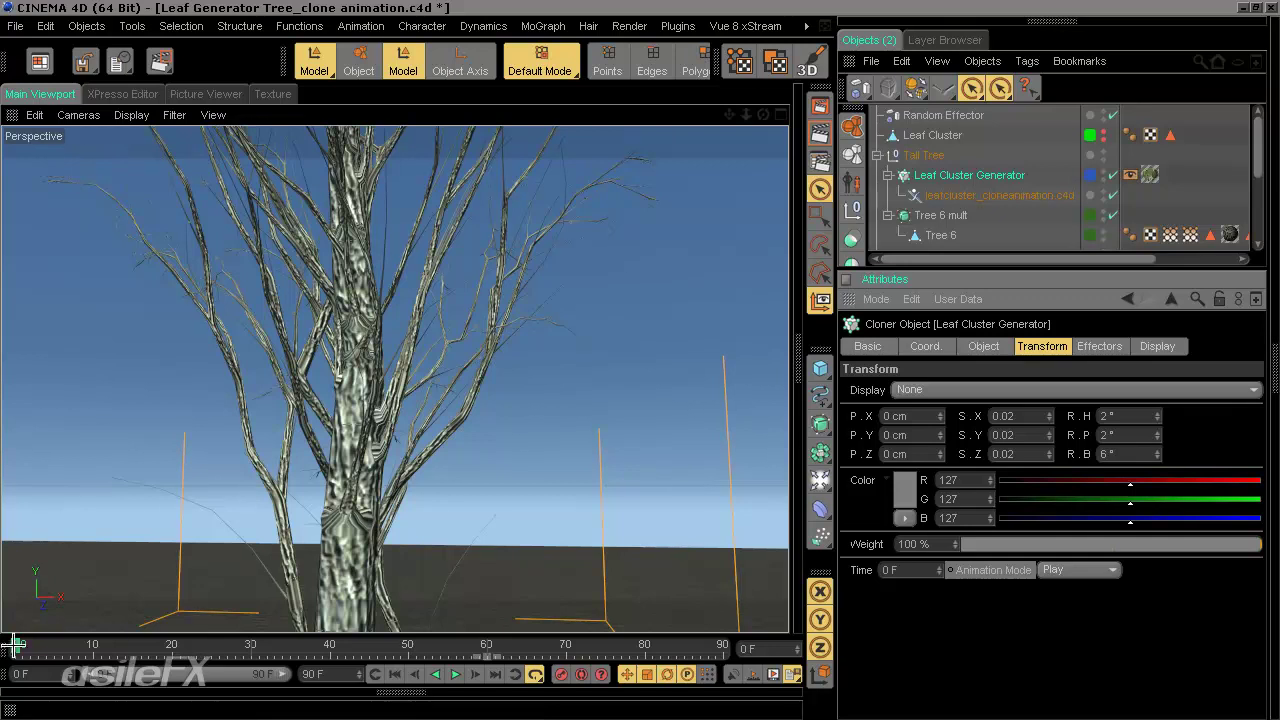
pyautogui.moveTo(214, 645); pyautogui.dragTo(846, 603)
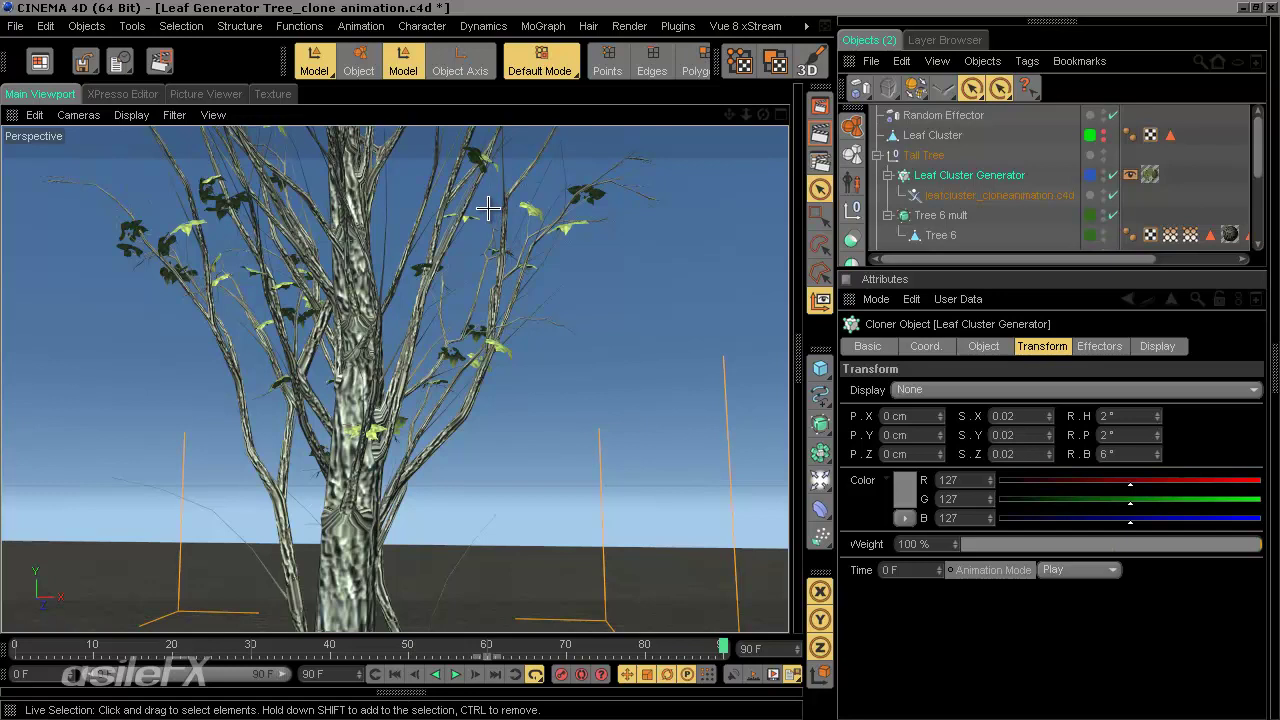
pyautogui.click(395, 674)
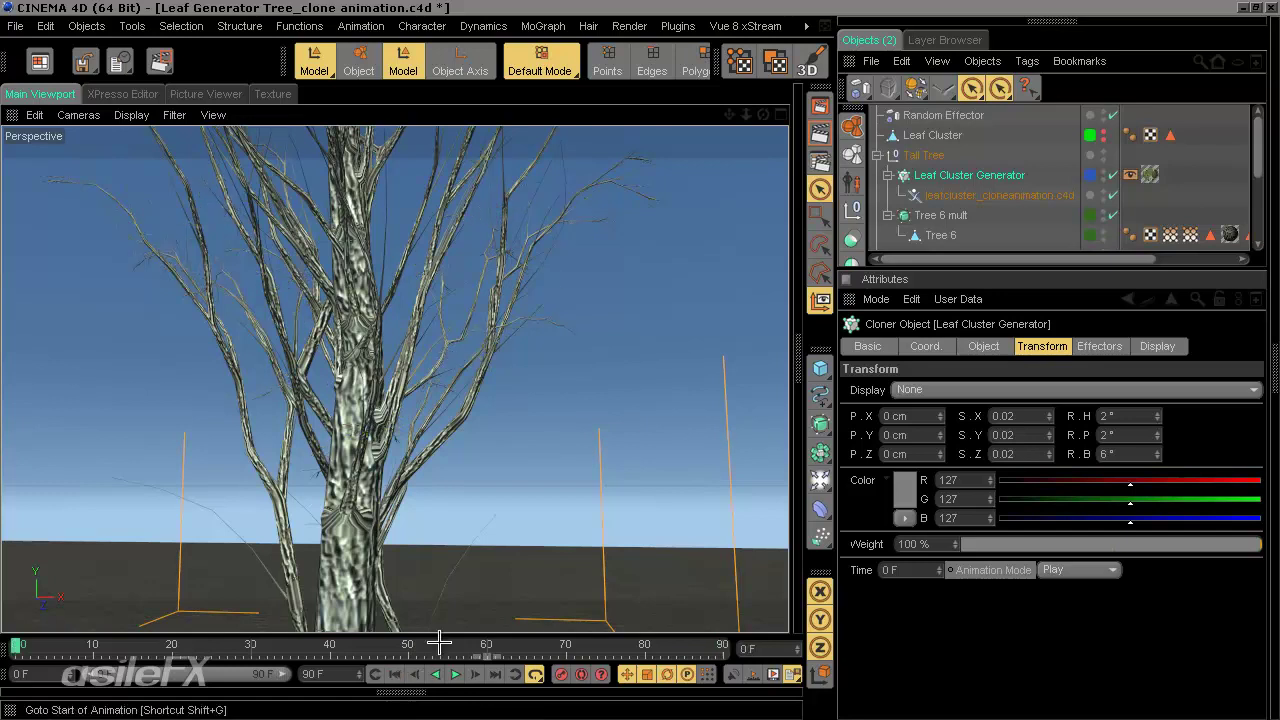
# - Duplicate the Leaf Cluster Generator and place the copy under Tall Tree above the original
pyautogui.click(889, 175)
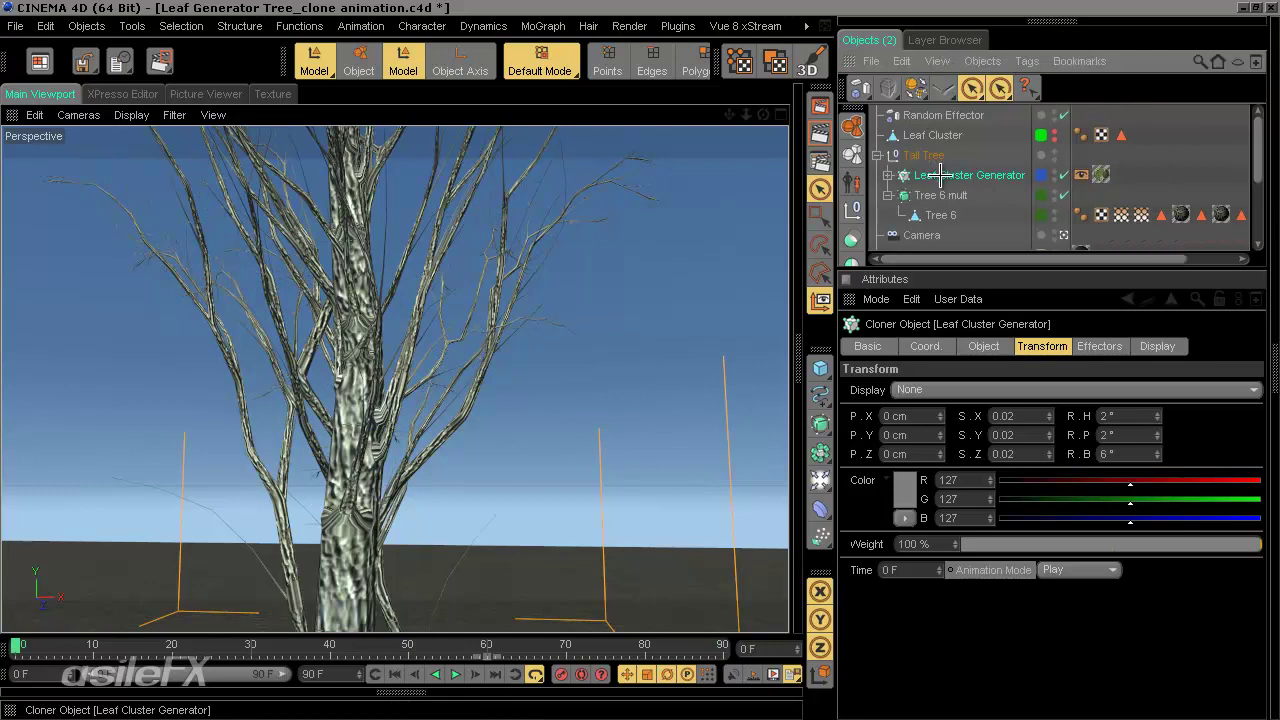
pyautogui.hotkey('ctrl', 'v')
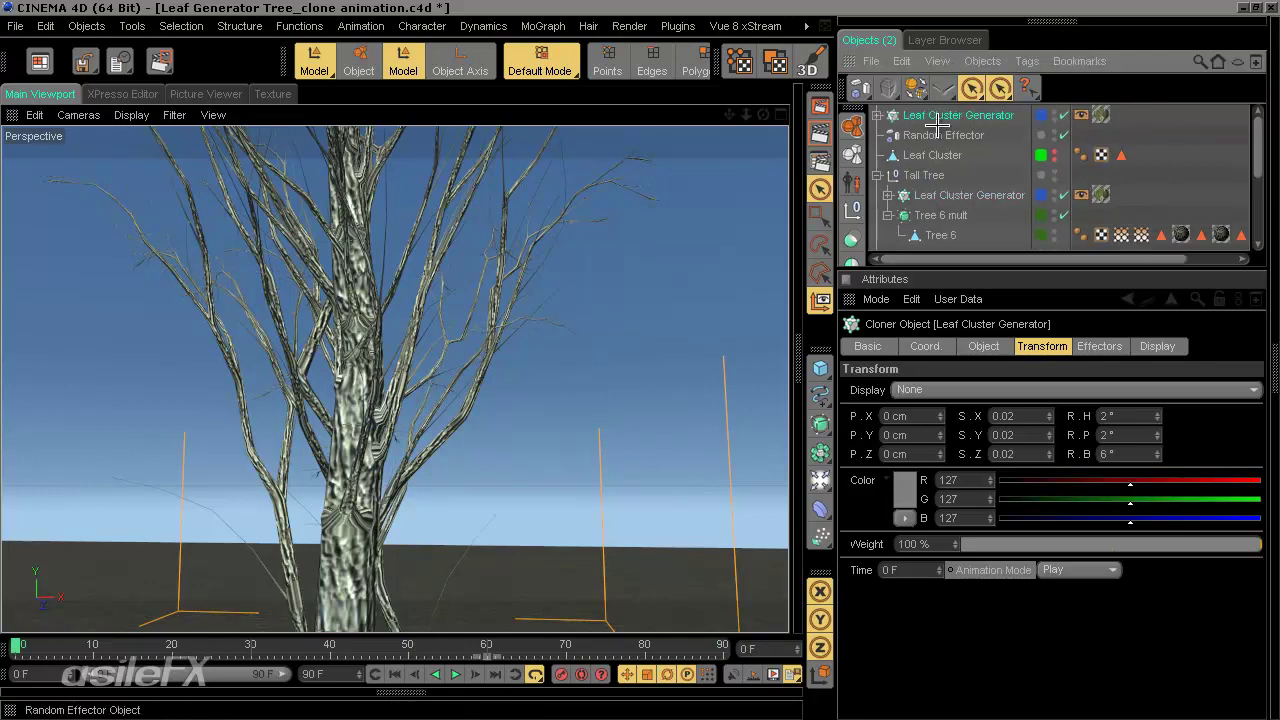
pyautogui.moveTo(935, 118); pyautogui.dragTo(933, 181)
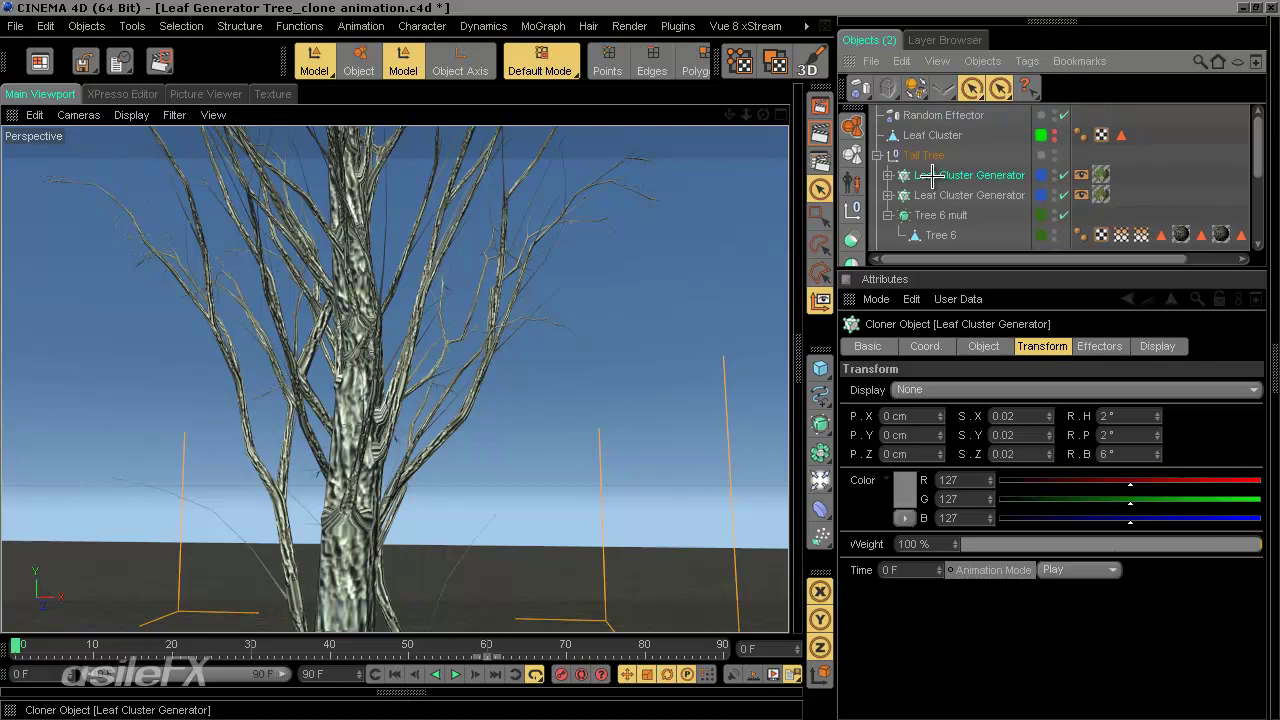
# - Give the copied Leaf Cluster Generator a seed of 10000 and set its Transform time to 15 F
pyautogui.click(962, 346)
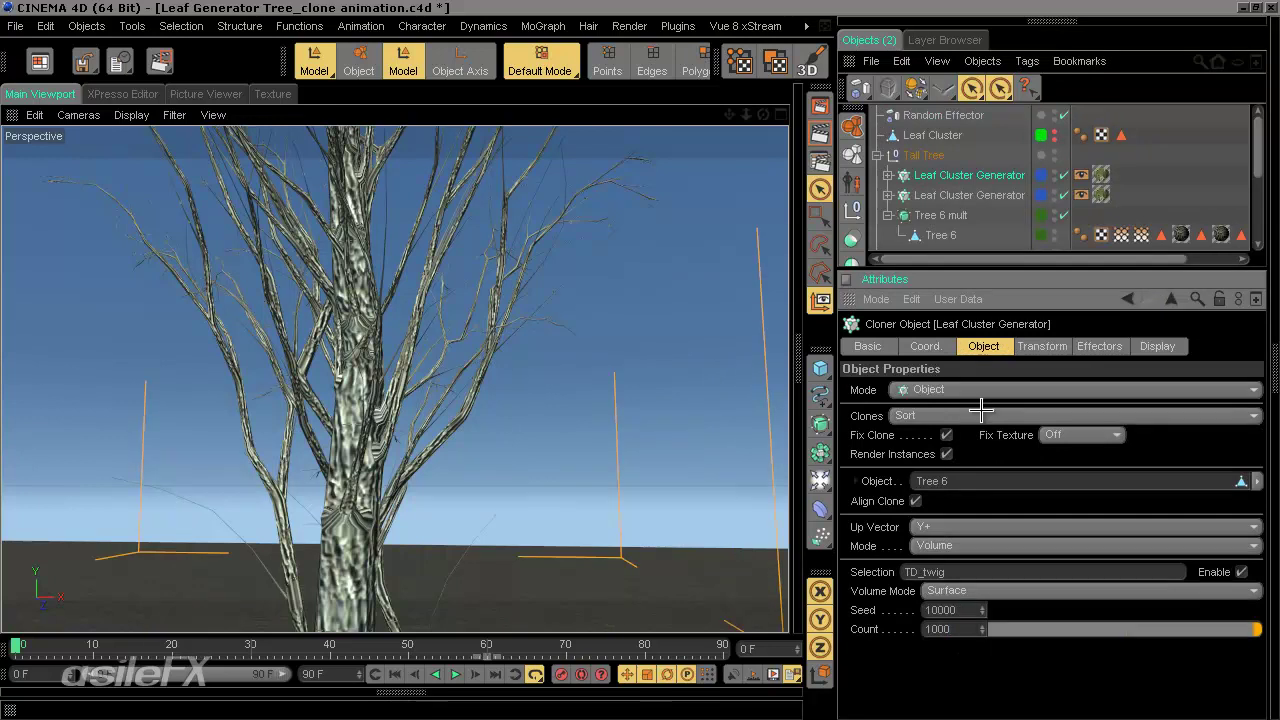
pyautogui.click(1041, 346)
pyautogui.moveTo(910, 573); pyautogui.dragTo(855, 575)
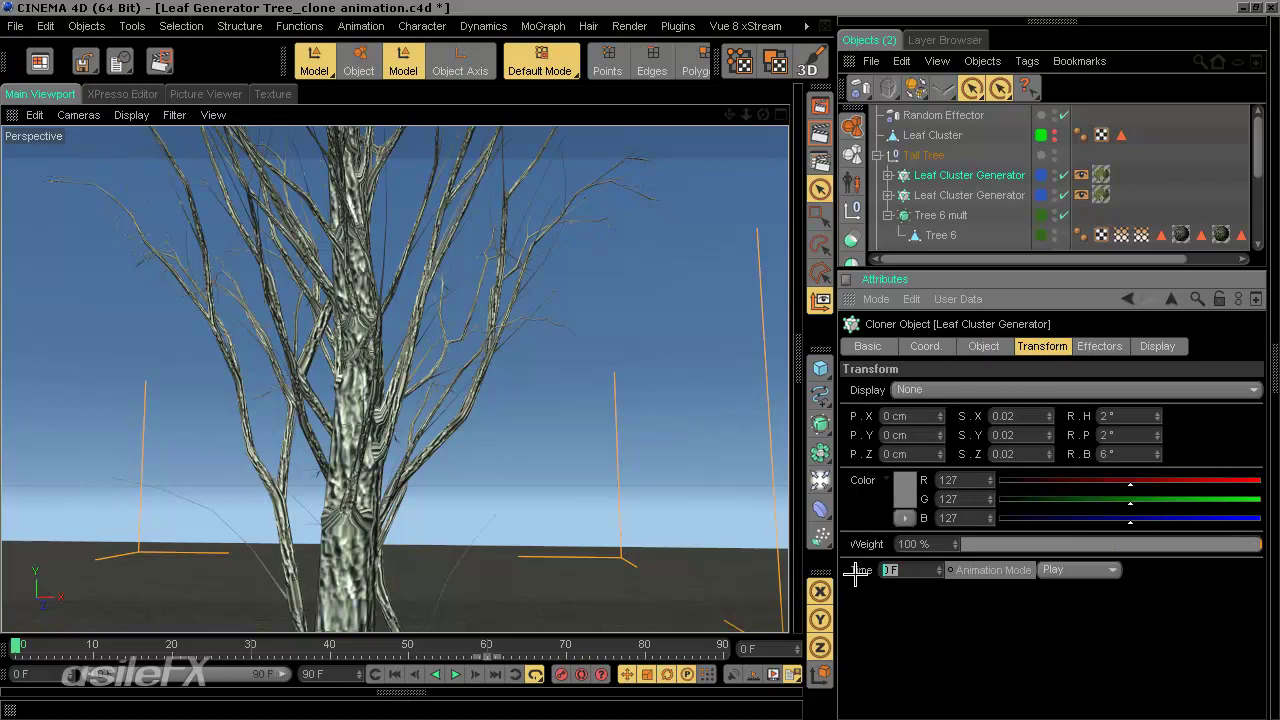
pyautogui.write('15')
pyautogui.press('Return')
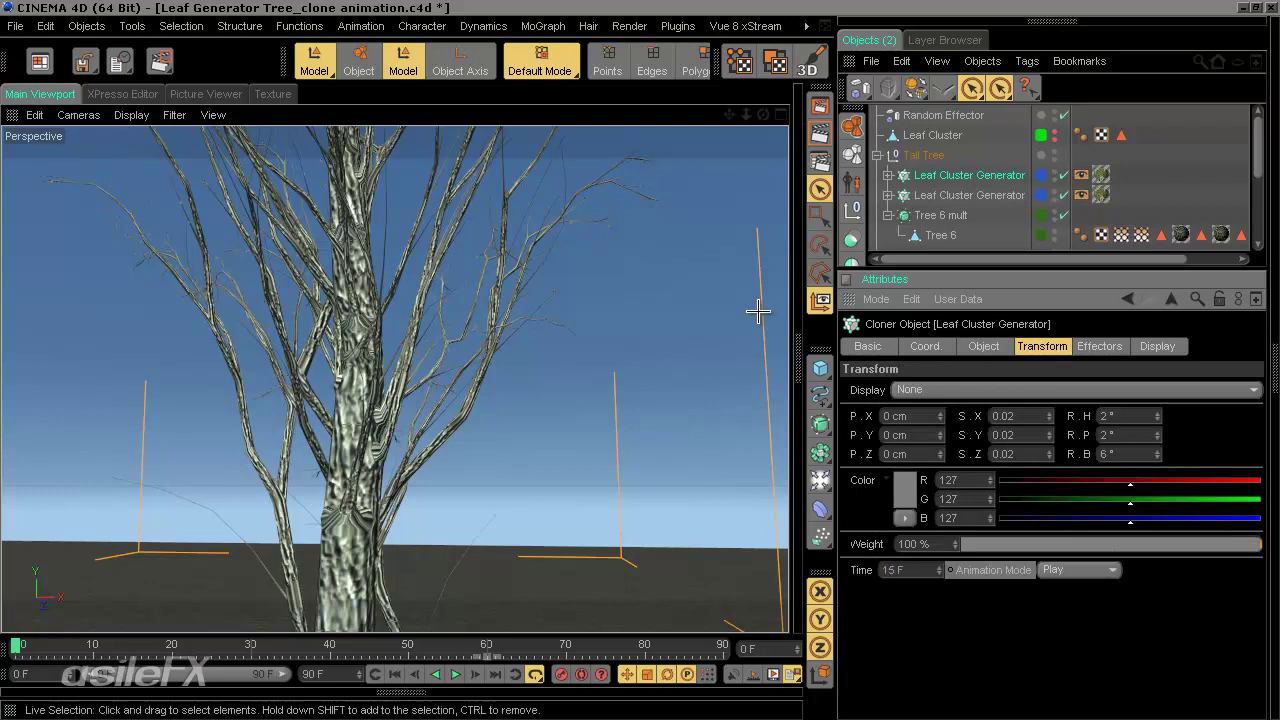
# - Scrub the leaf growth of both generators from frame 0 to 57 and back, viewing the tree from different angles
pyautogui.moveTo(30, 645)
pyautogui.mouseDown()
pyautogui.moveTo(220, 611)
pyautogui.moveTo(643, 597)
pyautogui.moveTo(634, 623)
pyautogui.moveTo(437, 646)
pyautogui.moveTo(114, 634)
pyautogui.moveTo(463, 597)
pyautogui.moveTo(703, 594)
pyautogui.moveTo(445, 607)
pyautogui.moveTo(255, 635)
pyautogui.moveTo(30, 640)
pyautogui.moveTo(337, 586)
pyautogui.moveTo(729, 569)
pyautogui.moveTo(16, 636)
pyautogui.mouseUp()
pyautogui.moveTo(608, 318)
pyautogui.keyDown('alt'); pyautogui.mouseDown()
pyautogui.moveTo(623, 373)
pyautogui.moveTo(526, 300)
pyautogui.mouseUp(); pyautogui.keyUp('alt')
pyautogui.moveTo(17, 644)
pyautogui.mouseDown()
pyautogui.moveTo(167, 620)
pyautogui.moveTo(743, 611)
pyautogui.moveTo(16, 644)
pyautogui.moveTo(386, 620)
pyautogui.moveTo(760, 620)
pyautogui.moveTo(12, 608)
pyautogui.mouseUp()
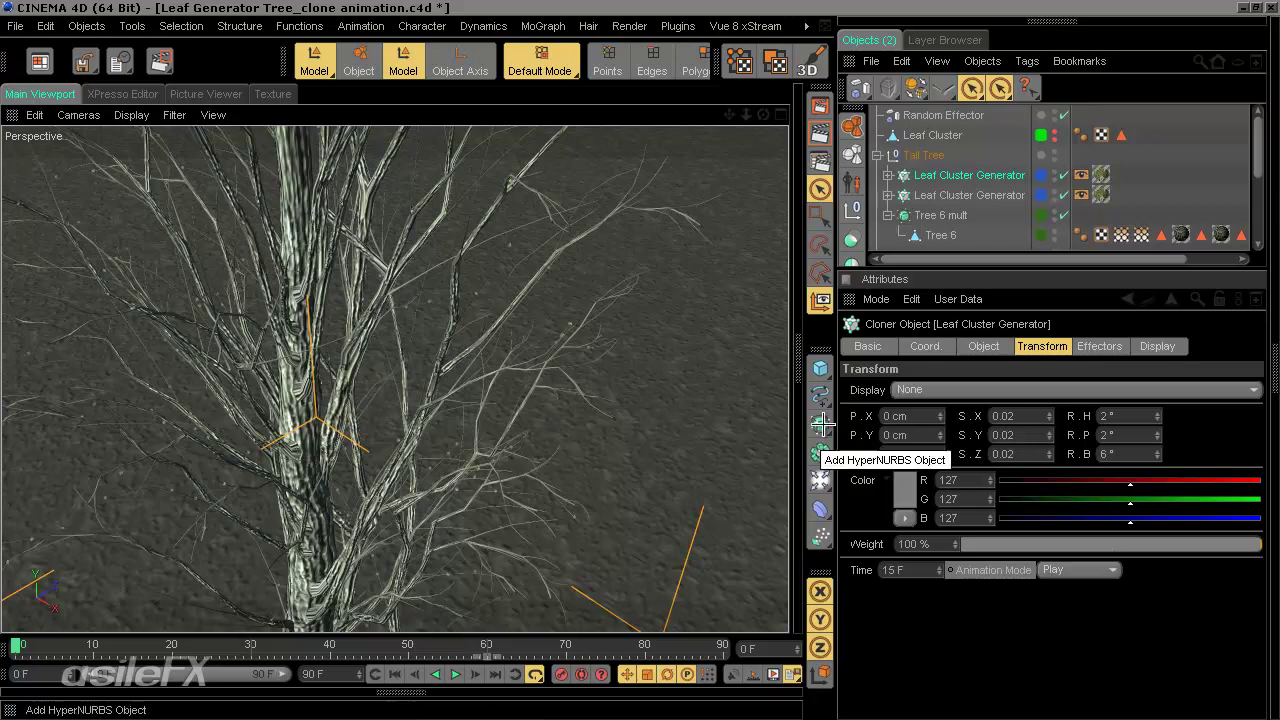
pyautogui.click(984, 346)
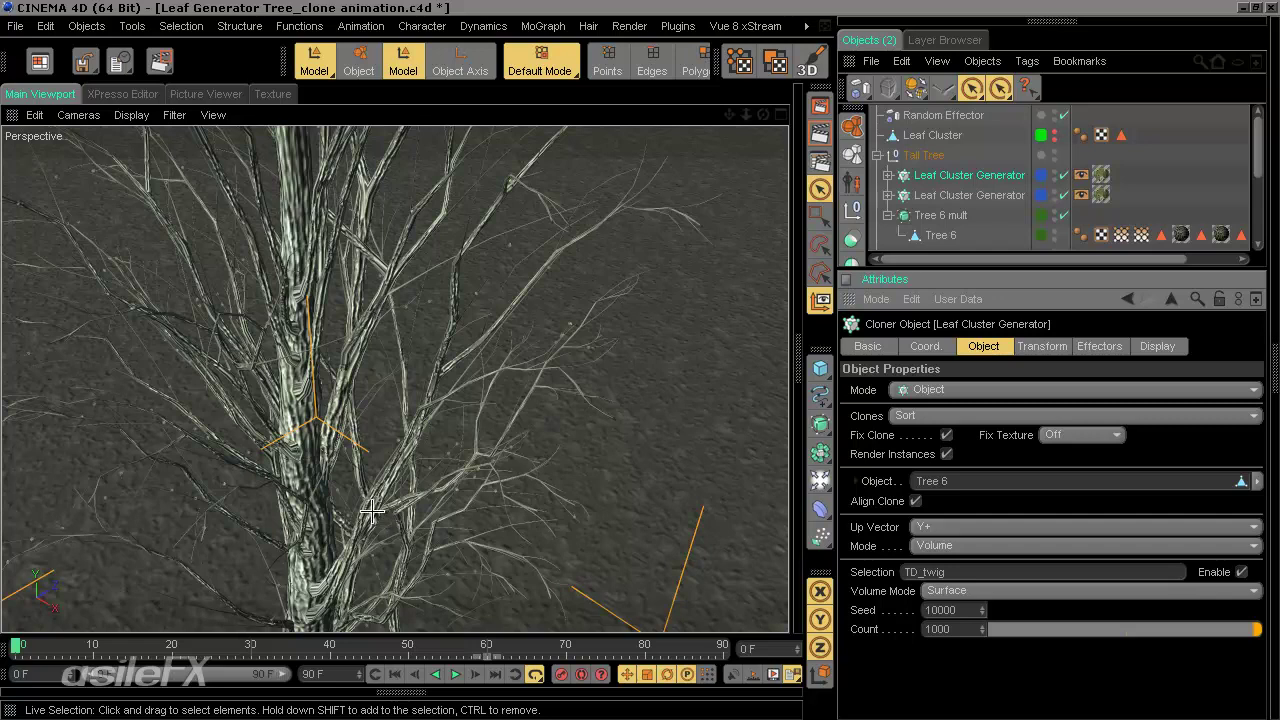
pyautogui.moveTo(18, 642); pyautogui.dragTo(463, 596)
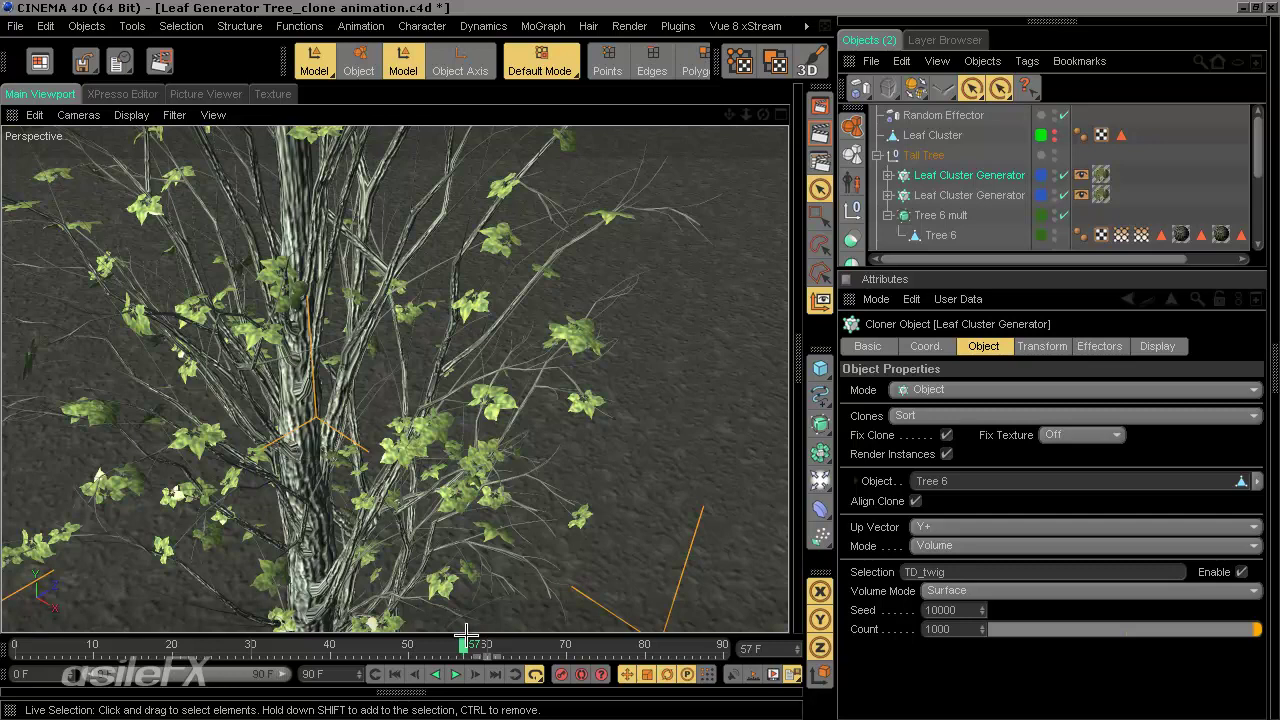
pyautogui.moveTo(463, 644); pyautogui.dragTo(18, 644)
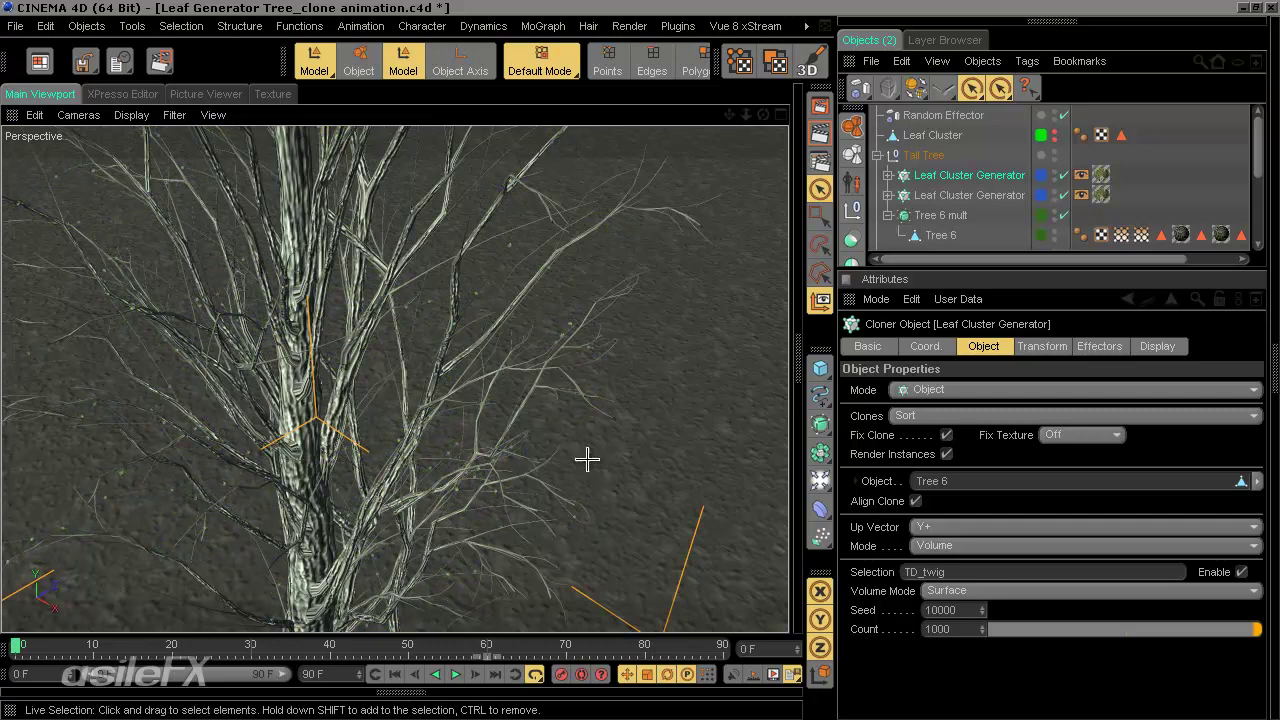
pyautogui.keyDown('alt'); pyautogui.moveTo(586, 459); pyautogui.dragTo(637, 357); pyautogui.keyUp('alt')
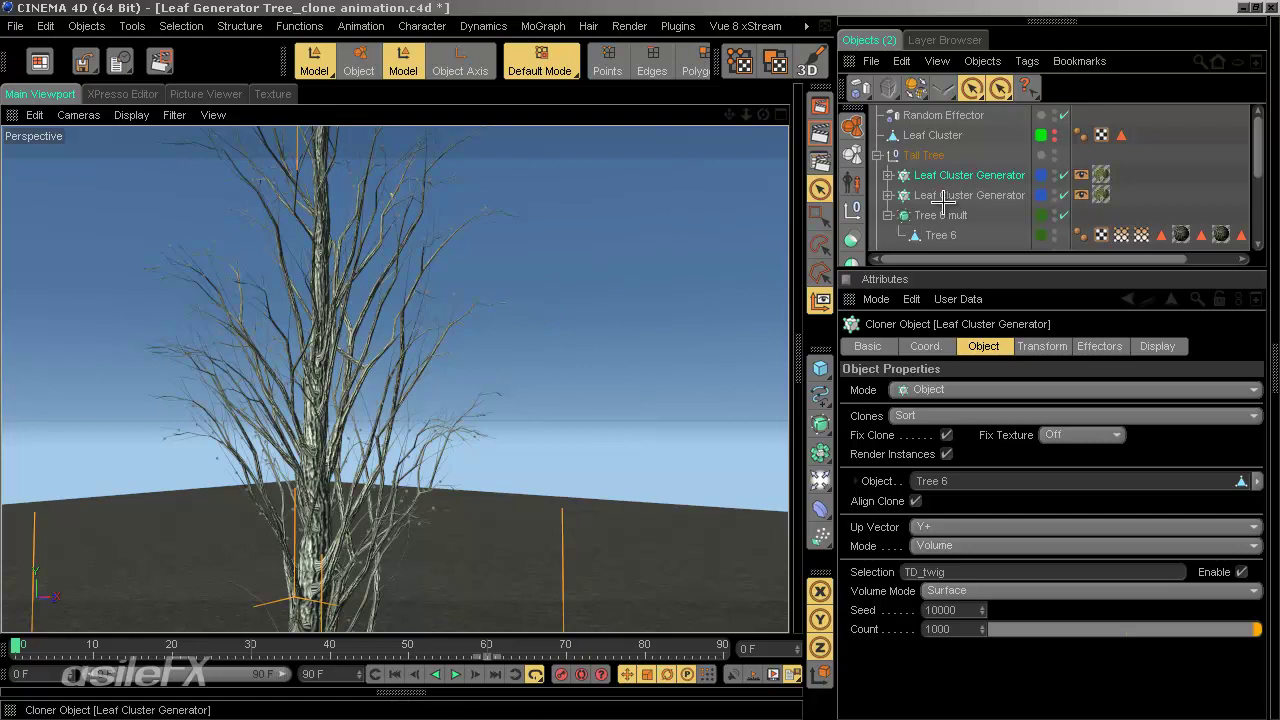
# - Review the rendered treeleafgrowth sequence at full width in the Picture Viewer, then return to the main viewport
pyautogui.click(205, 94)
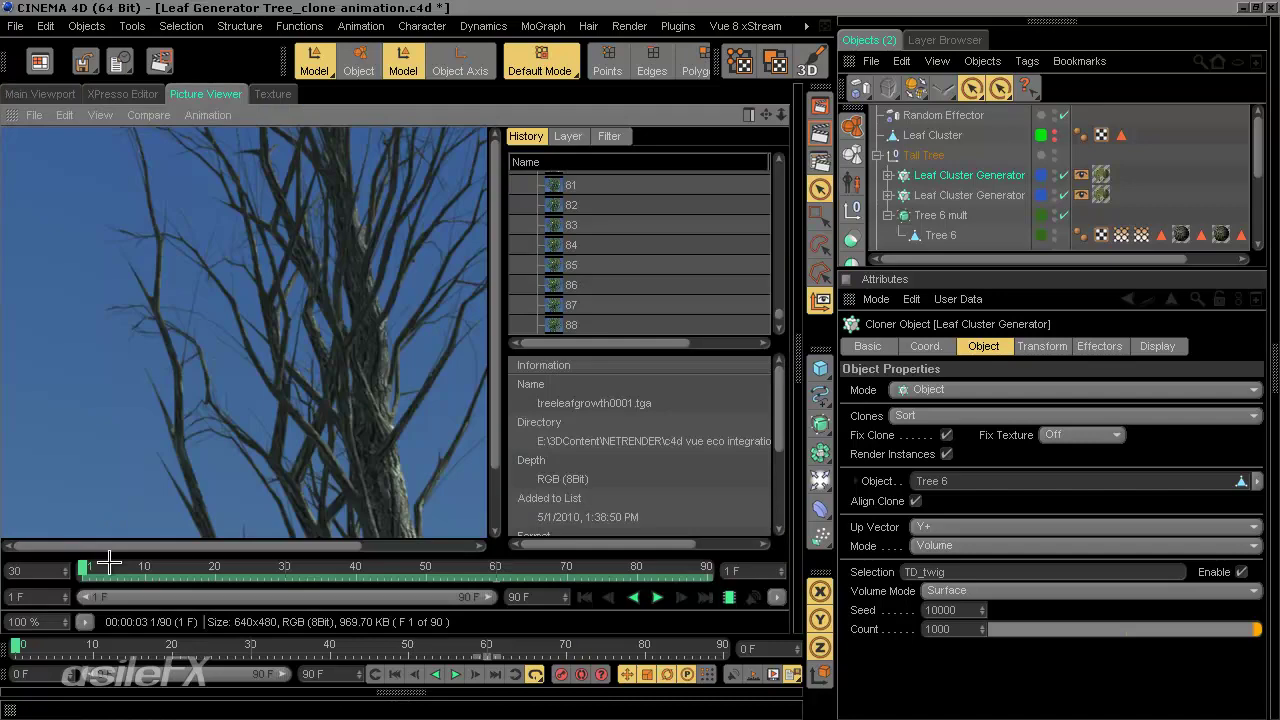
pyautogui.click(748, 114)
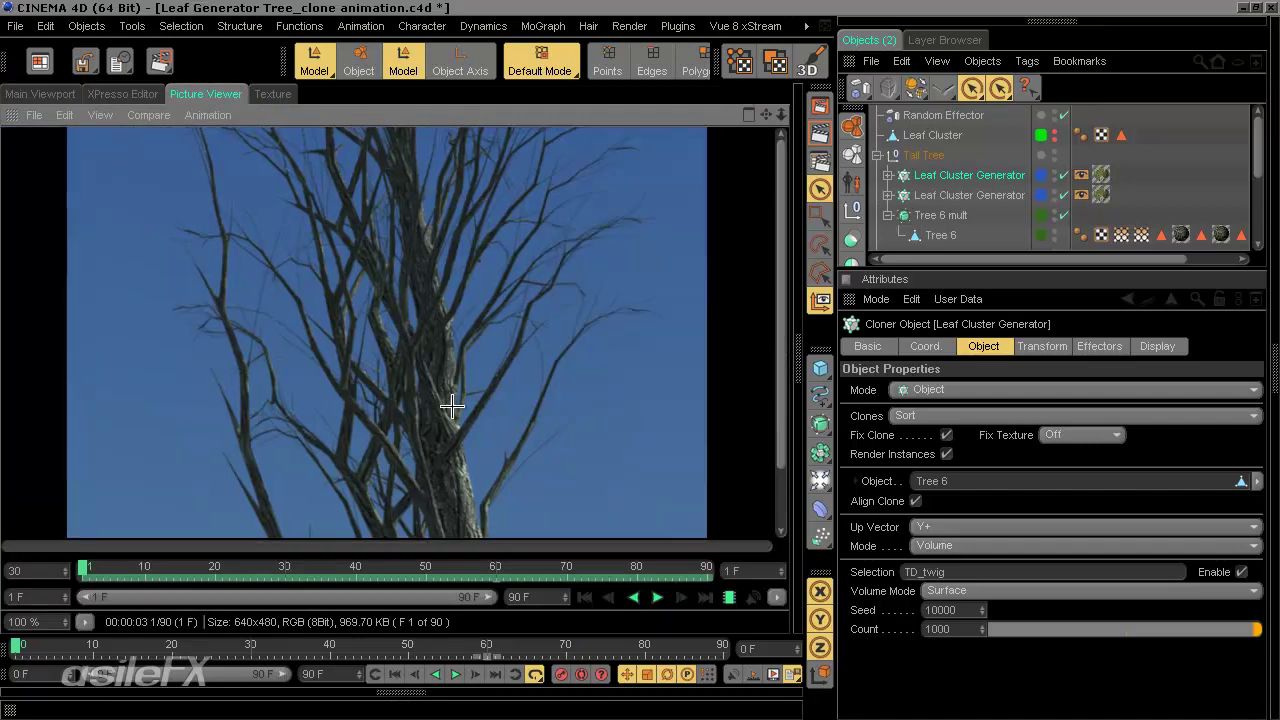
pyautogui.moveTo(487, 395); pyautogui.dragTo(476, 358)
pyautogui.moveTo(86, 566); pyautogui.dragTo(83, 509)
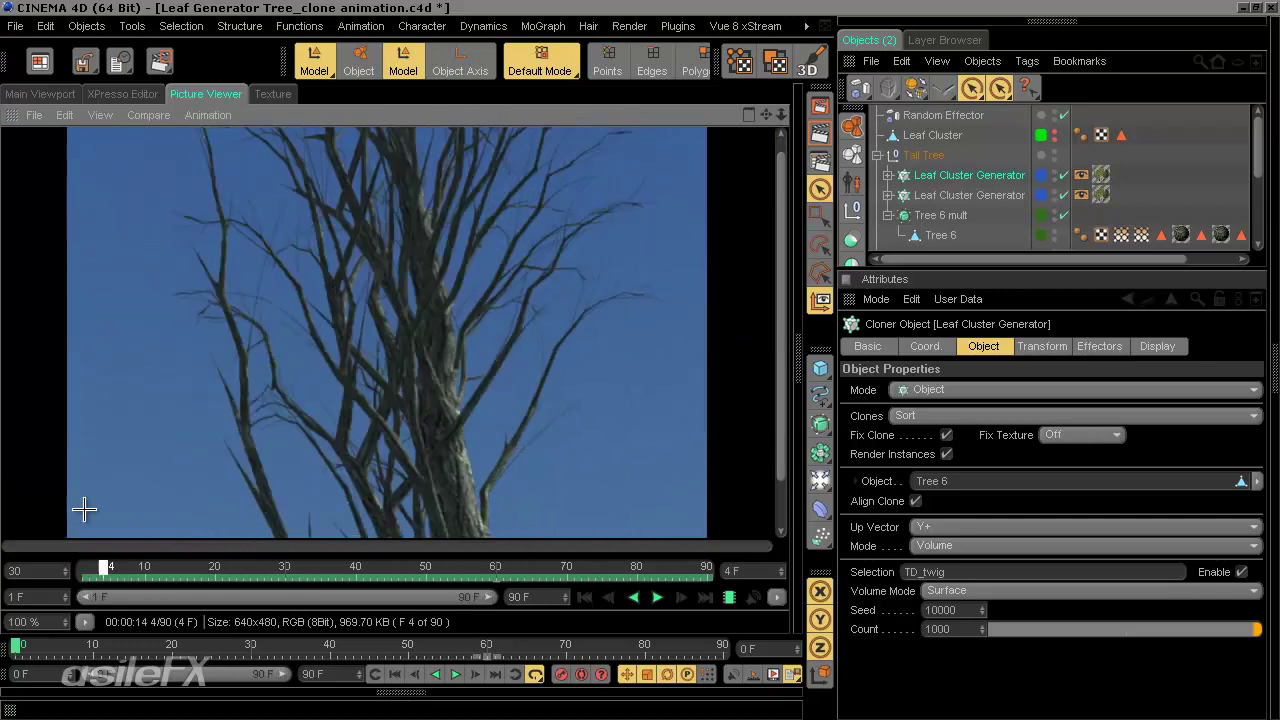
pyautogui.click(63, 94)
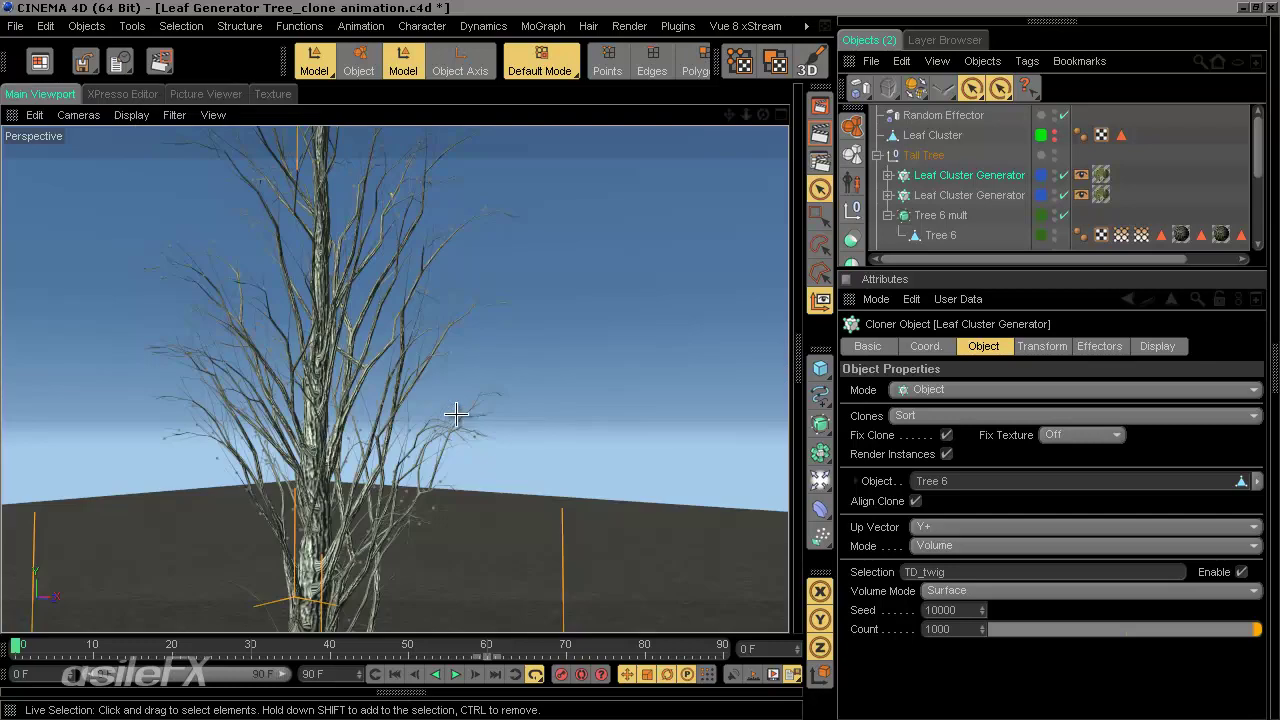
# - Add a Motion Blur tag to each of the two Leaf Cluster Generators under Tall Tree
pyautogui.rightClick(966, 175)
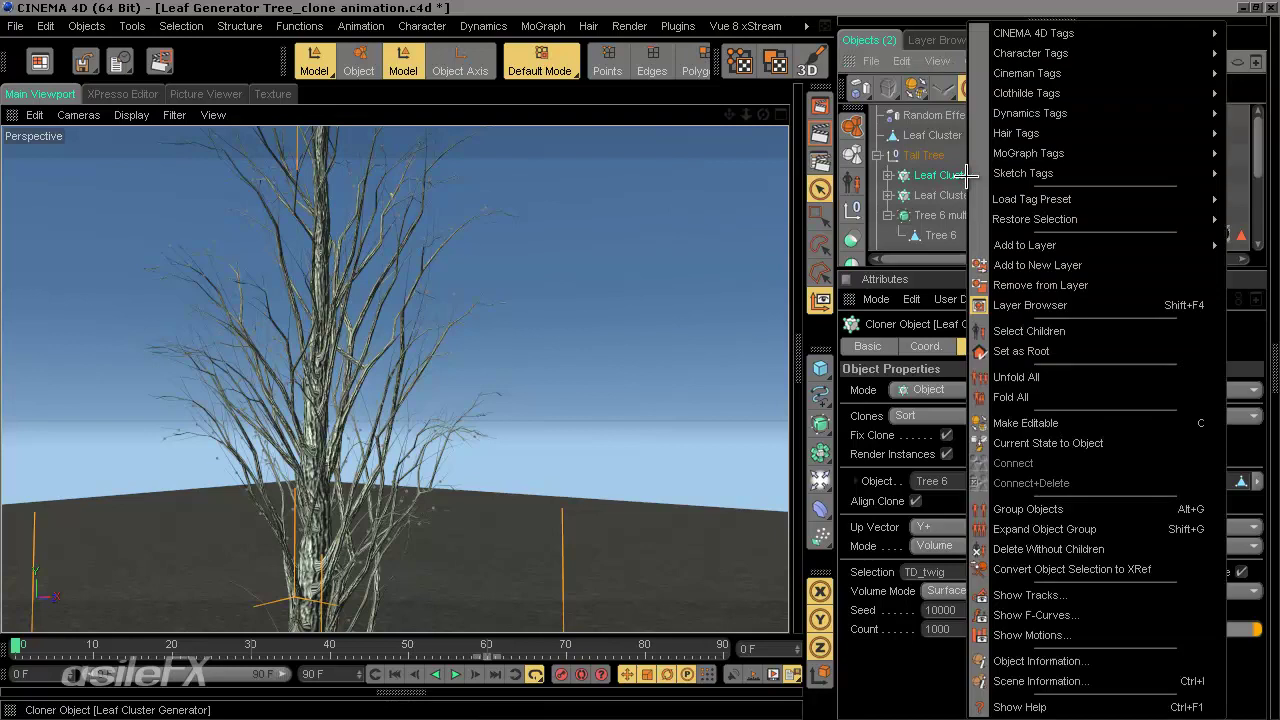
pyautogui.moveTo(1003, 31)
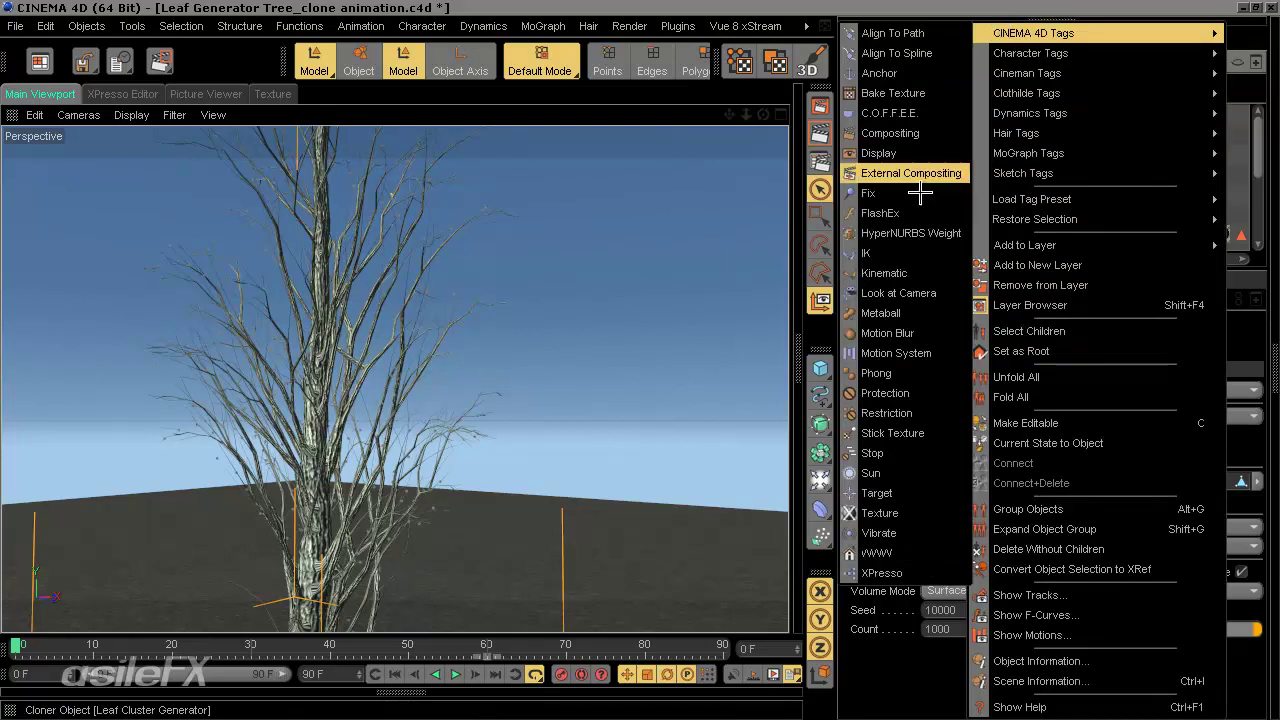
pyautogui.click(887, 333)
pyautogui.rightClick(970, 197)
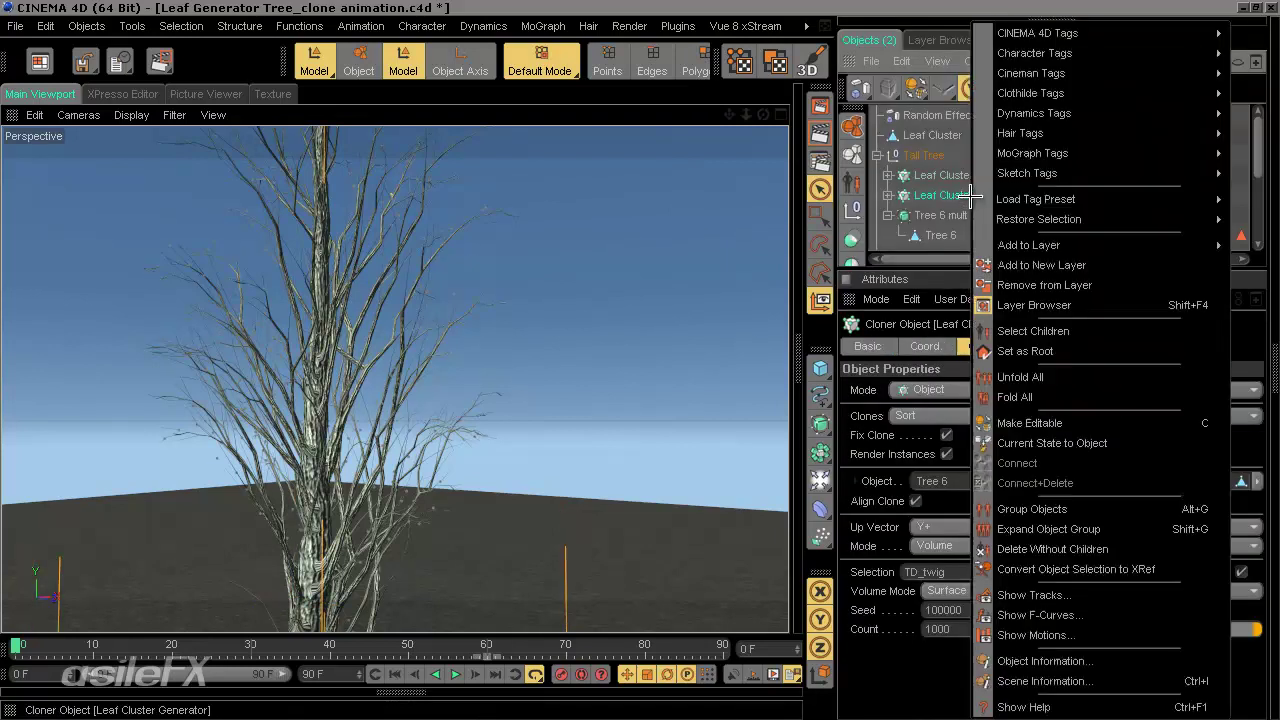
pyautogui.moveTo(1003, 33)
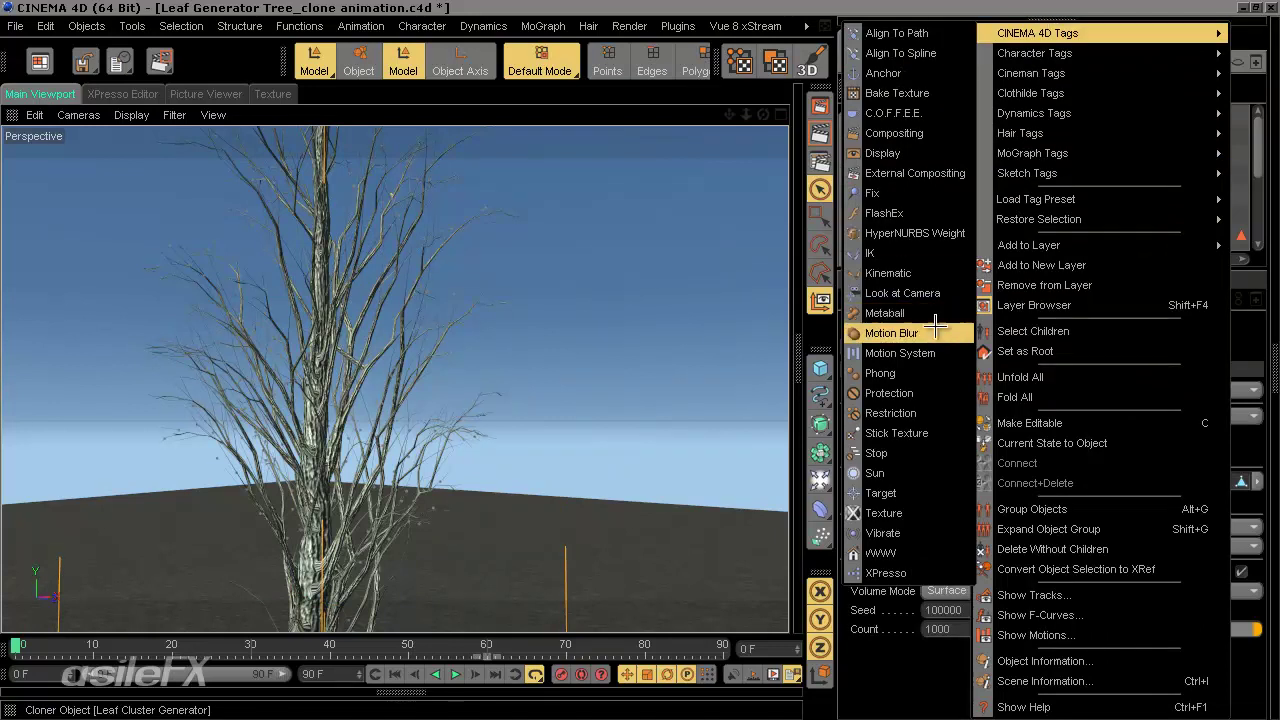
pyautogui.click(900, 333)
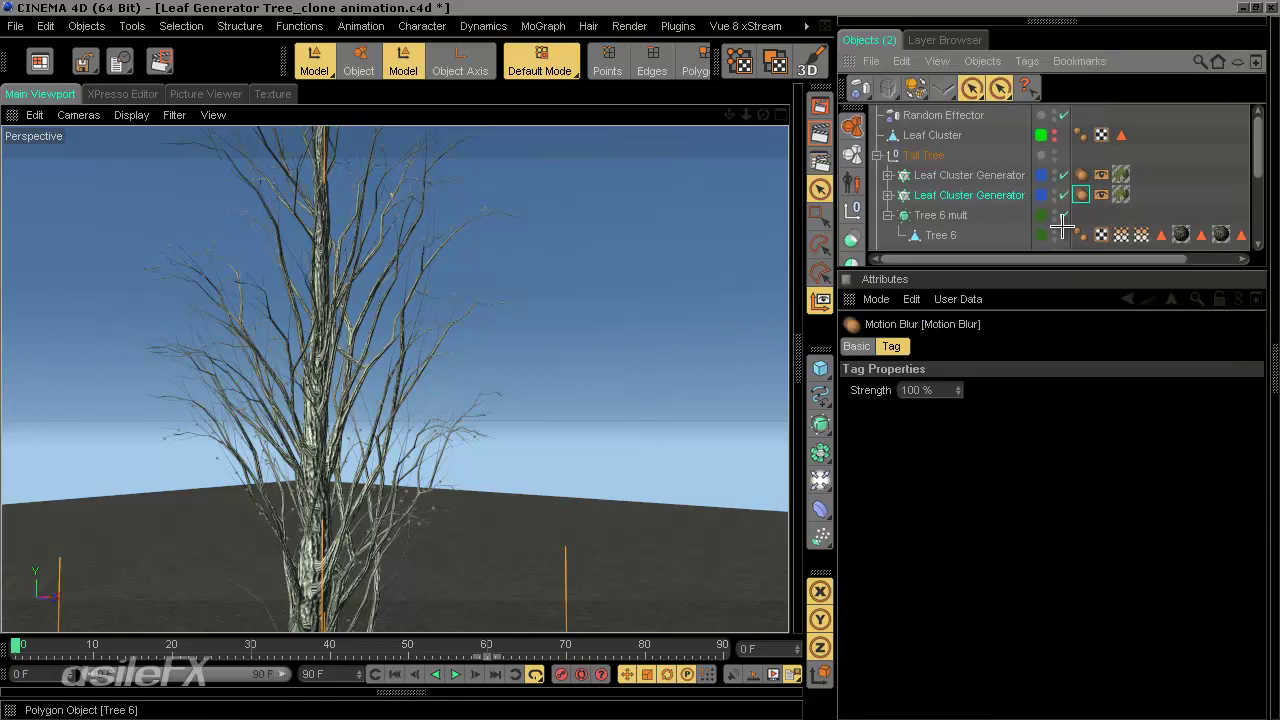
# - Add a Motion Blur tag to the Tree 6 mult object and collapse the Tall Tree hierarchy
pyautogui.scroll(-5, 1062, 225)
pyautogui.scroll(5, 1006, 238)
pyautogui.scroll(-5, 990, 225)
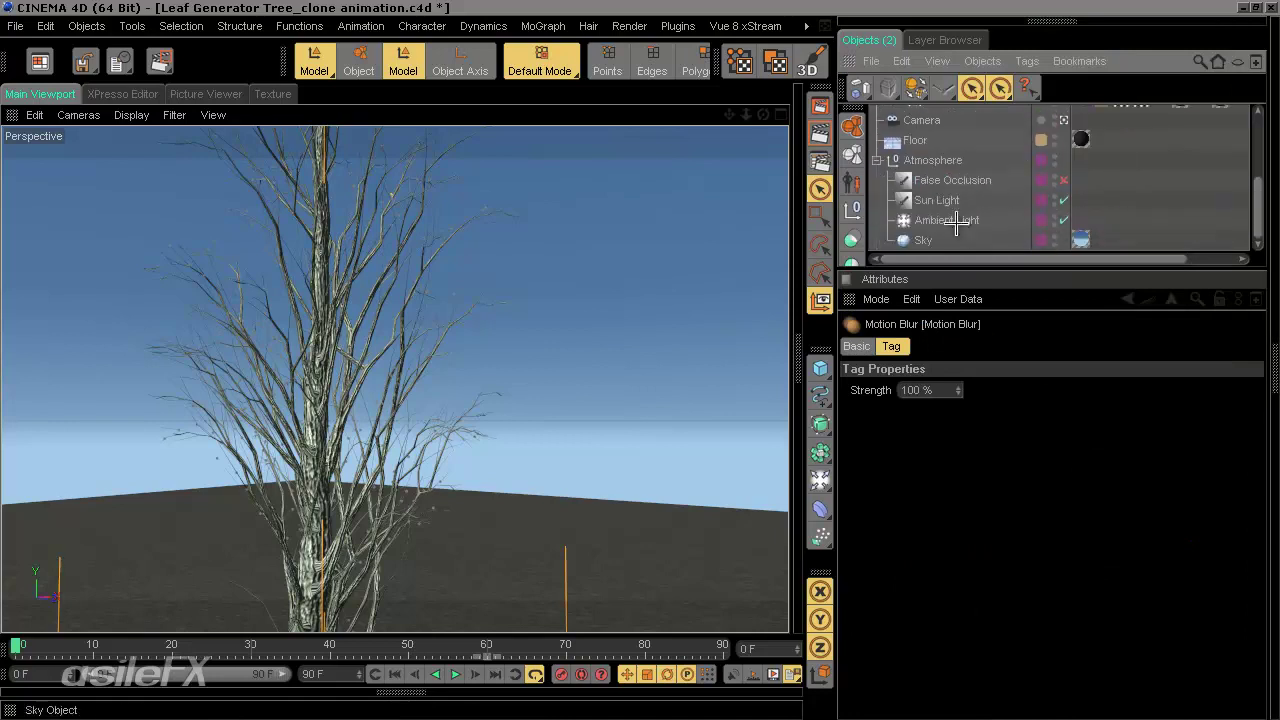
pyautogui.scroll(3, 880, 158)
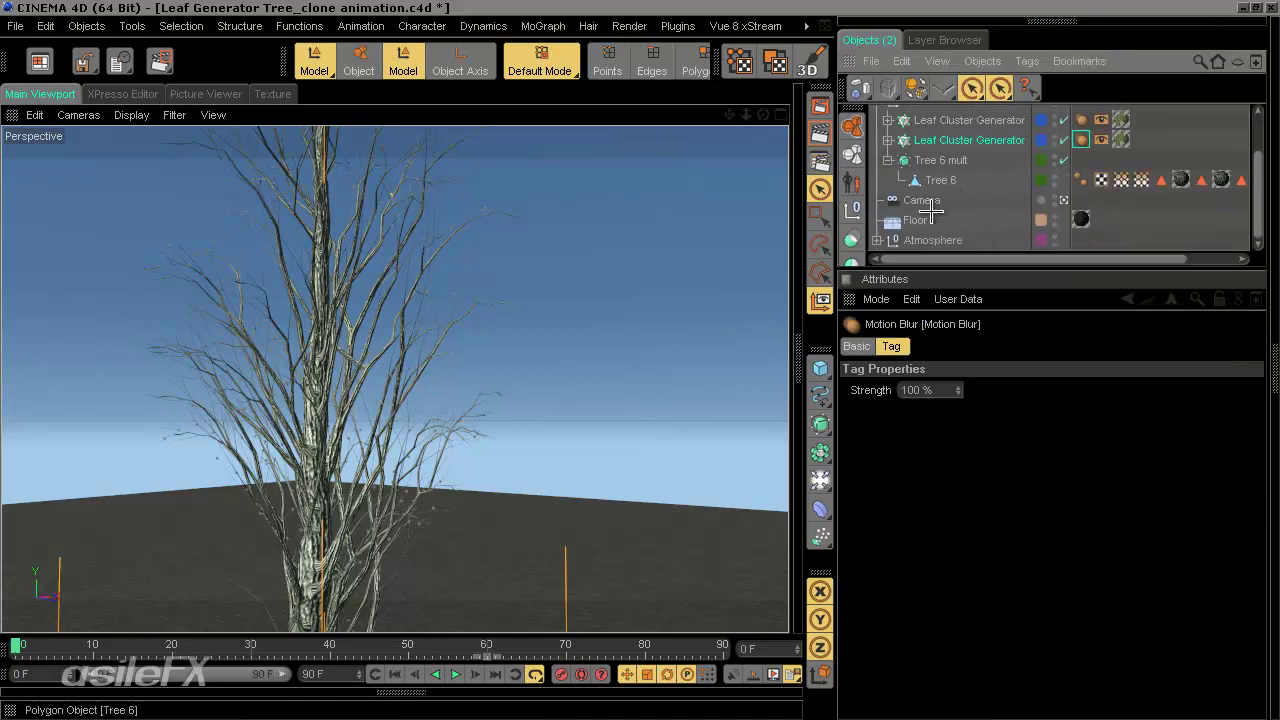
pyautogui.click(943, 179)
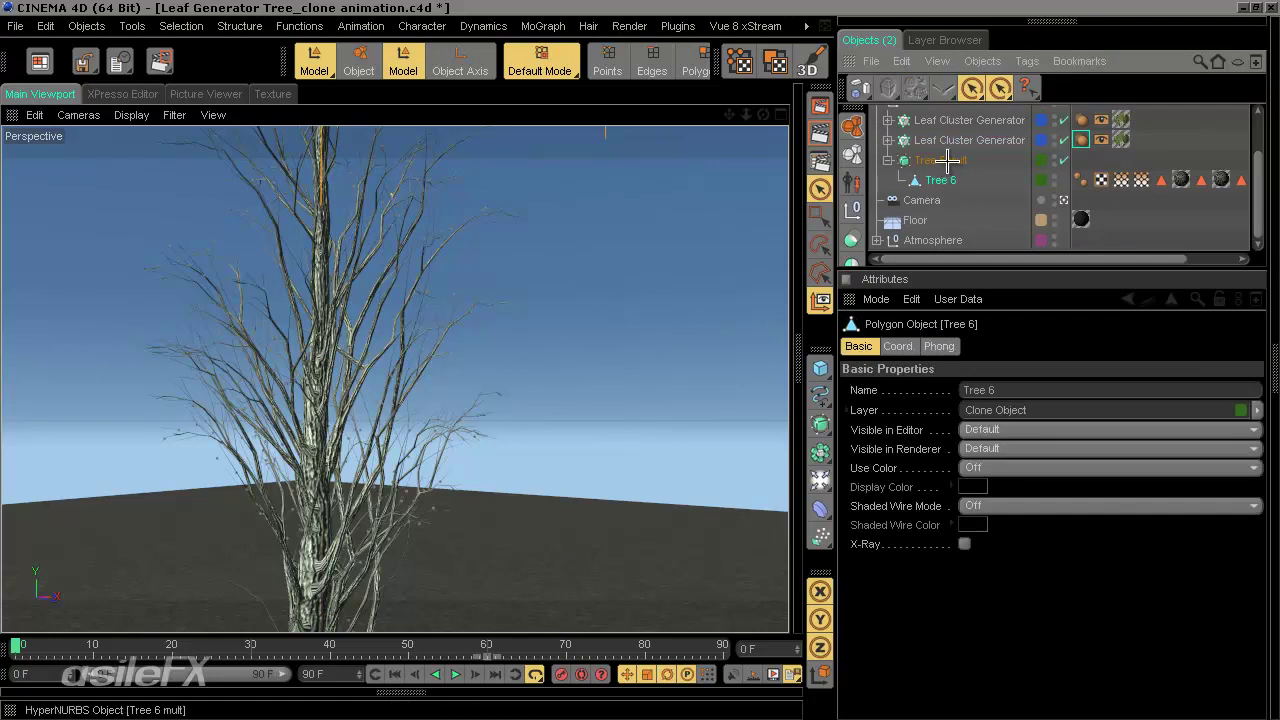
pyautogui.rightClick(947, 160)
pyautogui.moveTo(965, 32)
pyautogui.click(893, 325)
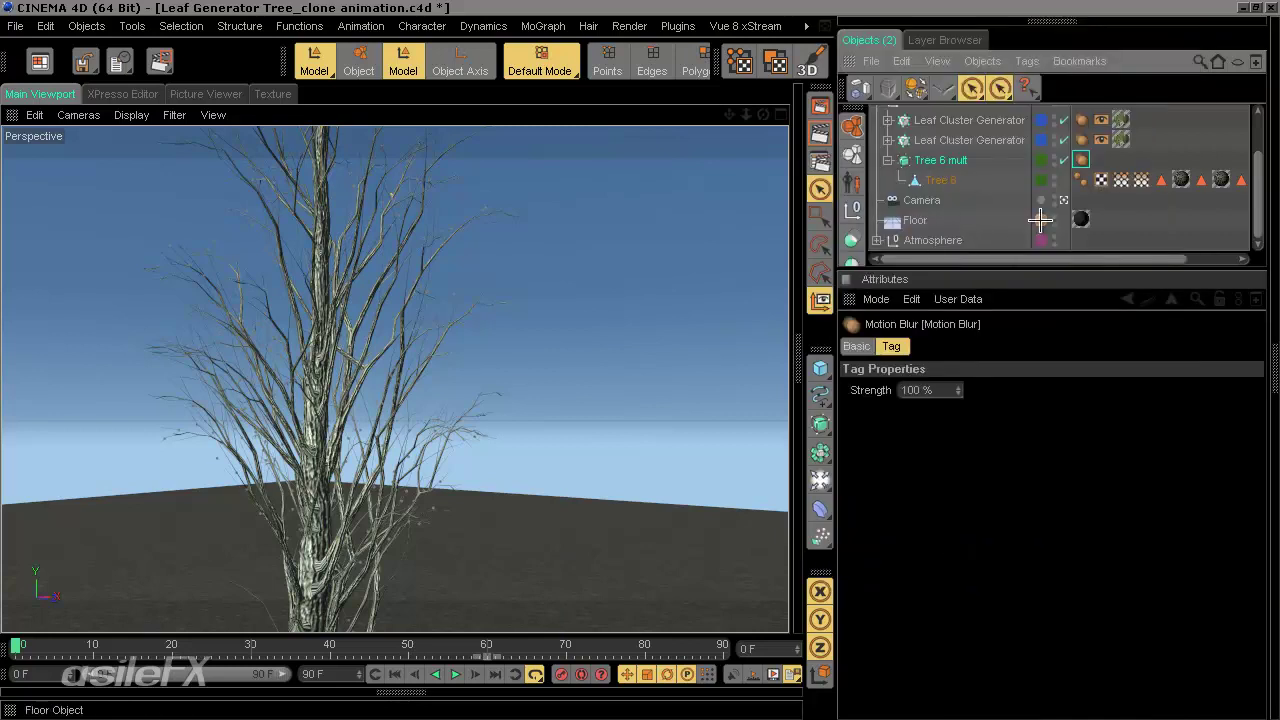
pyautogui.scroll(2, 1045, 220)
pyautogui.scroll(-2, 1055, 220)
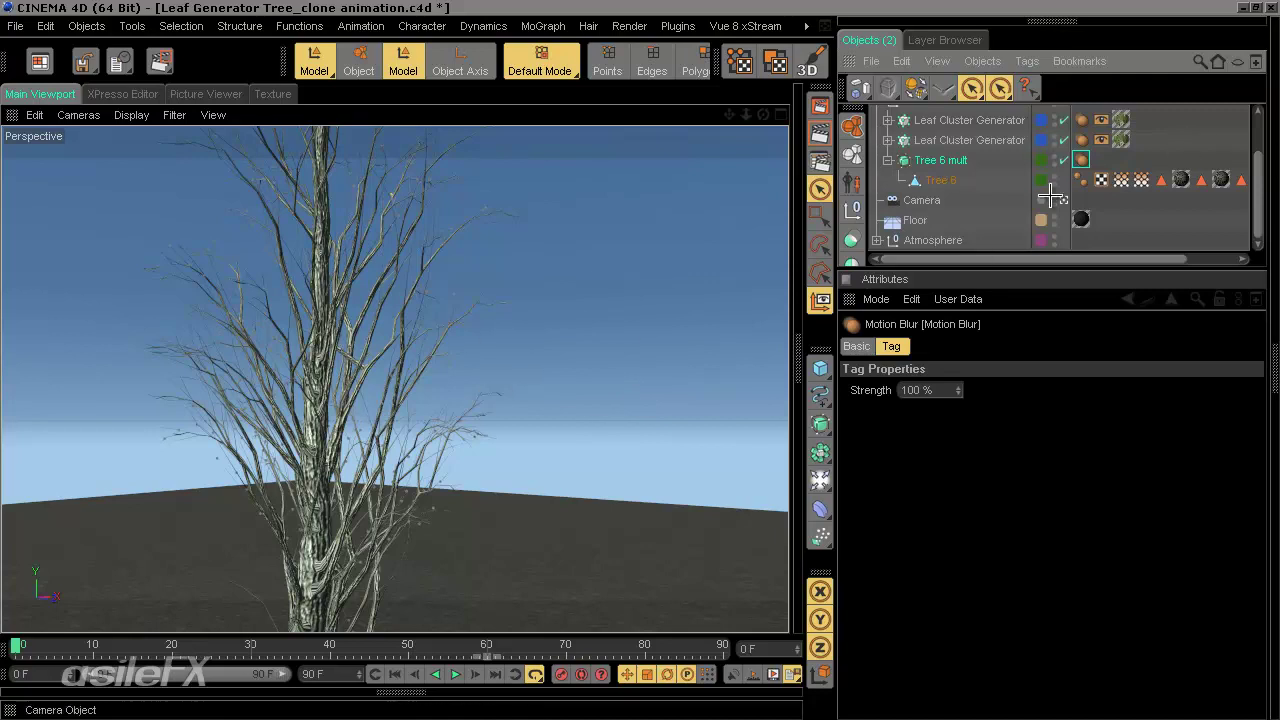
pyautogui.scroll(3, 1050, 193)
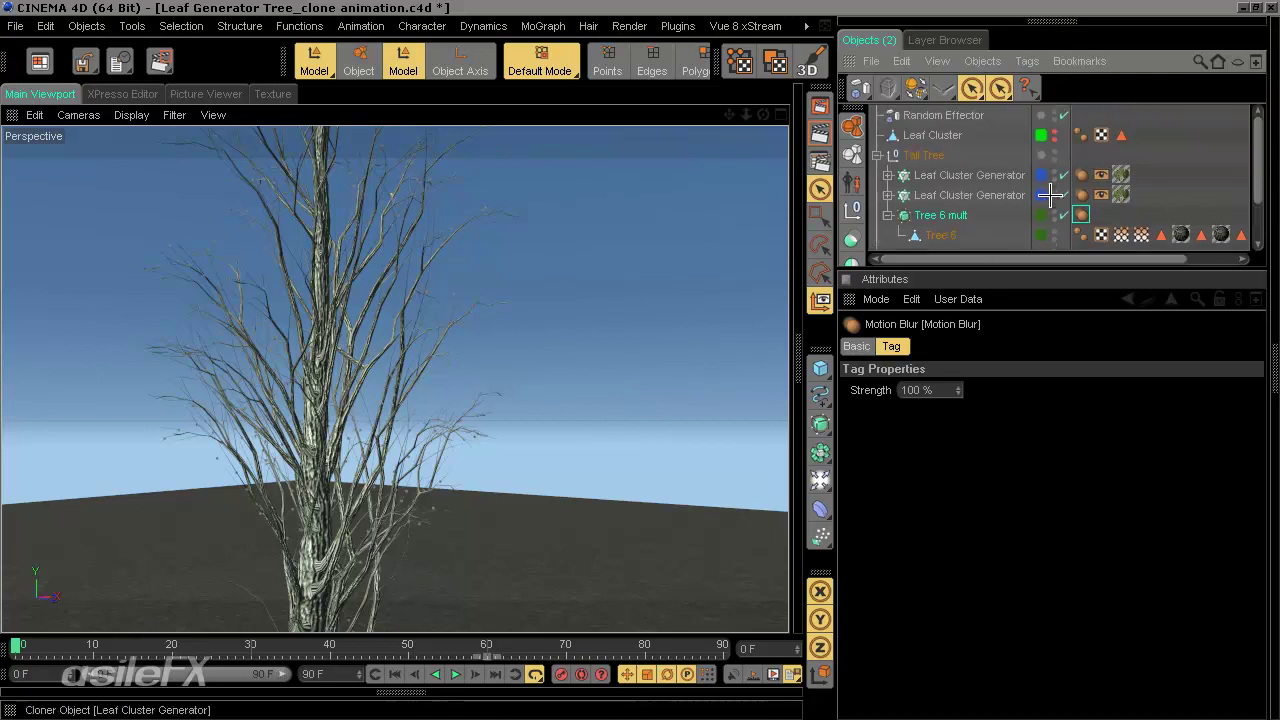
pyautogui.click(1198, 147)
pyautogui.click(877, 155)
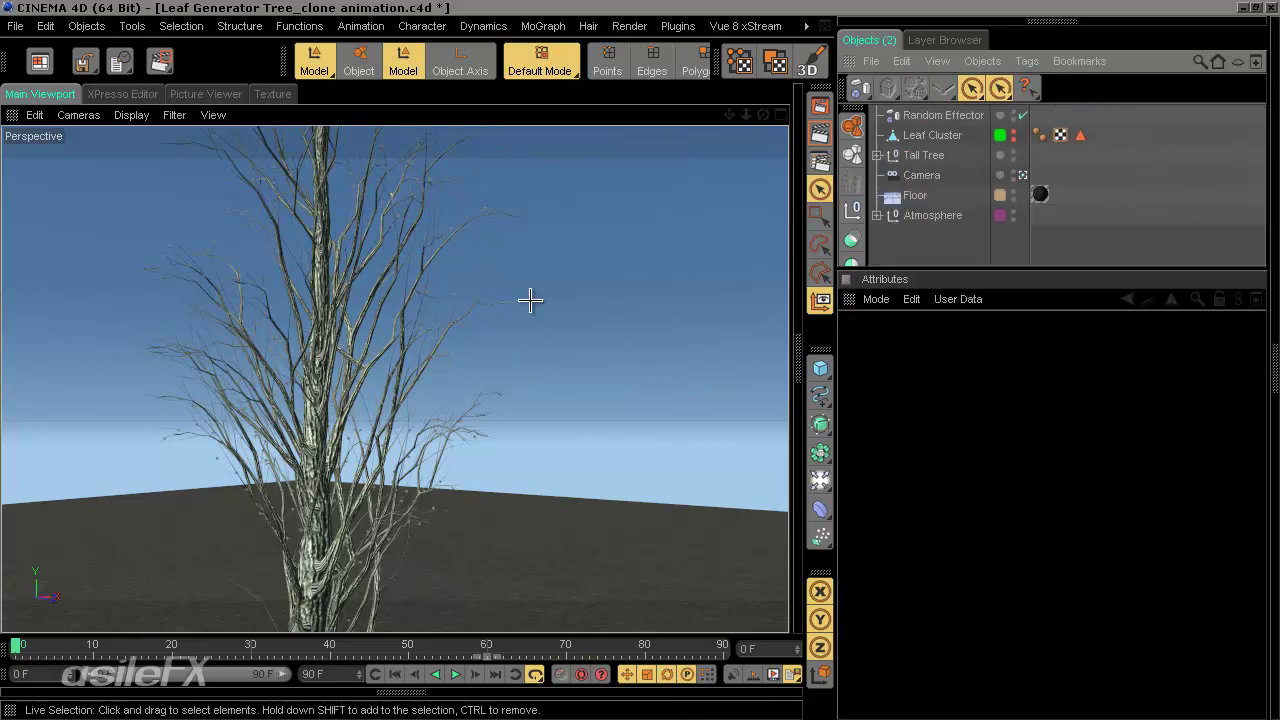
# - Add the Vector Motion Blur effect to the render settings
pyautogui.click(789, 357)
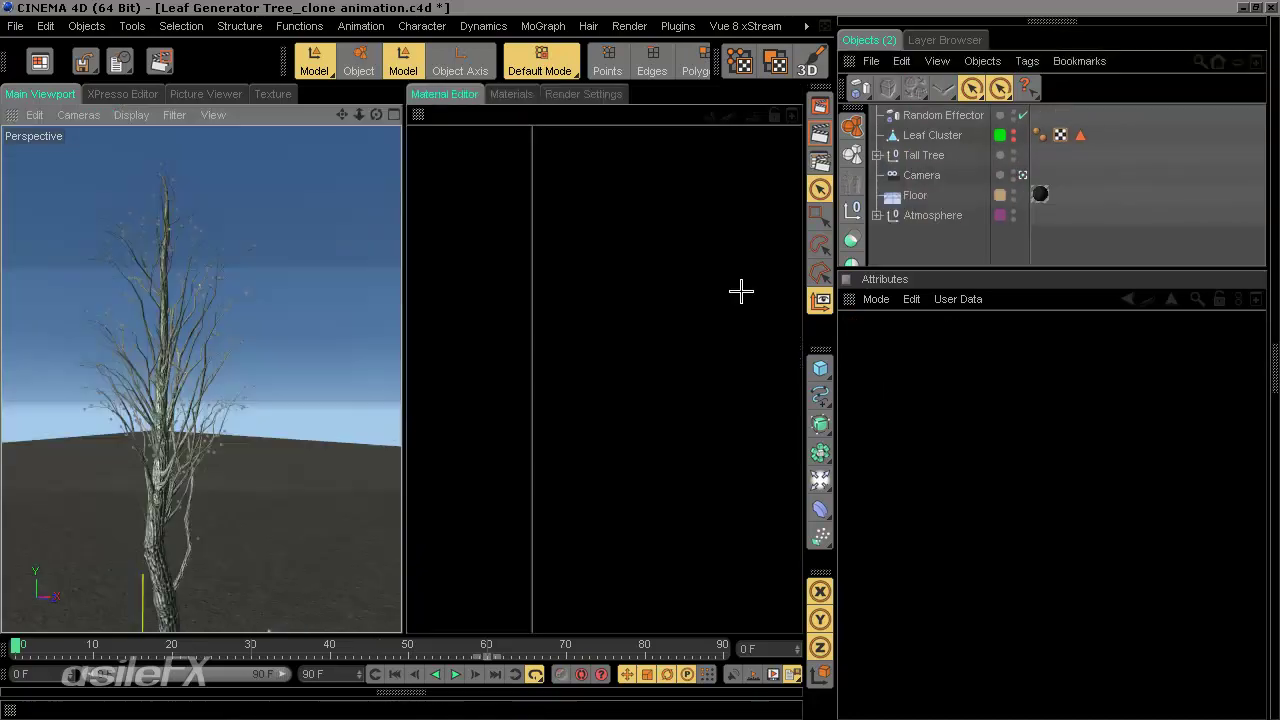
pyautogui.click(598, 93)
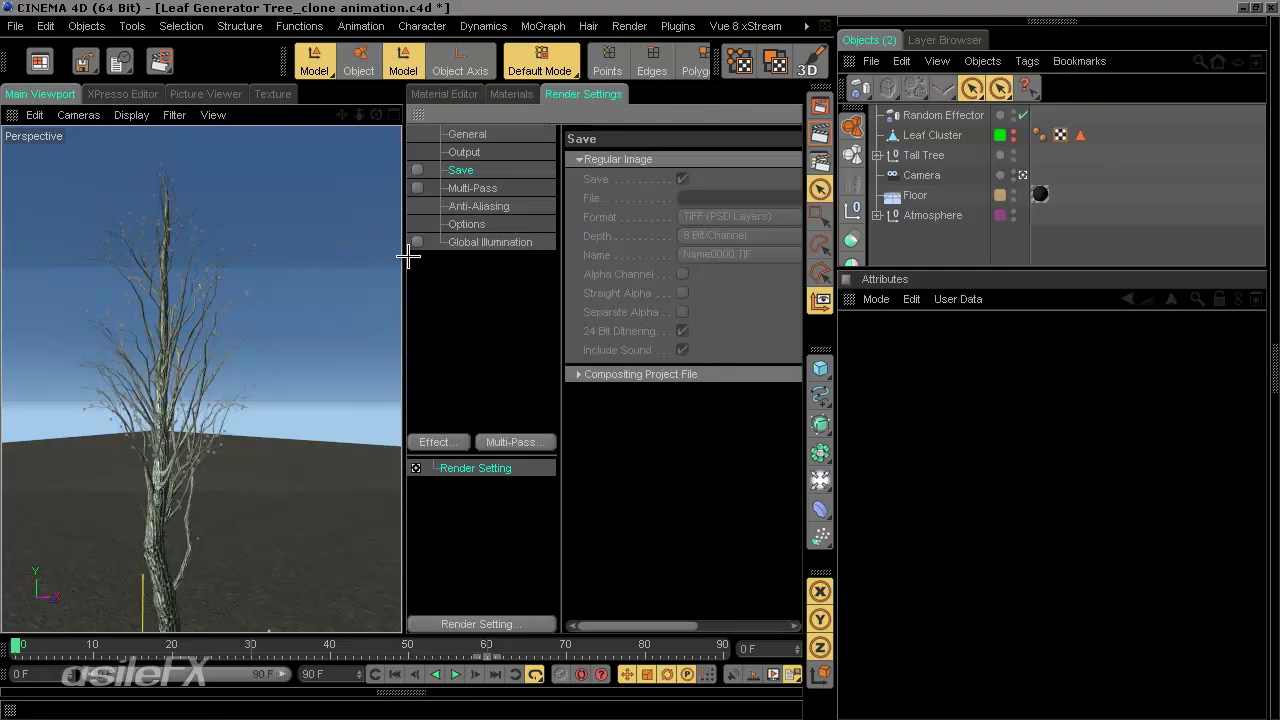
pyautogui.click(450, 442)
pyautogui.click(523, 707)
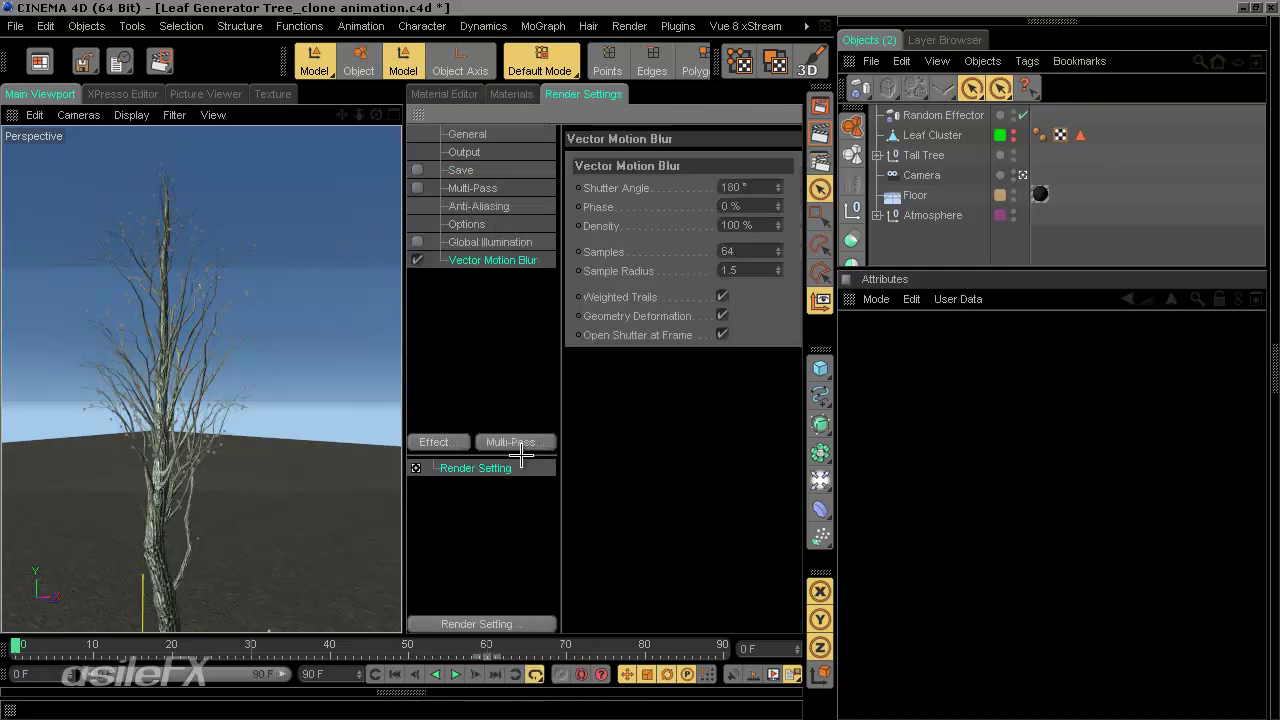
pyautogui.click(406, 333)
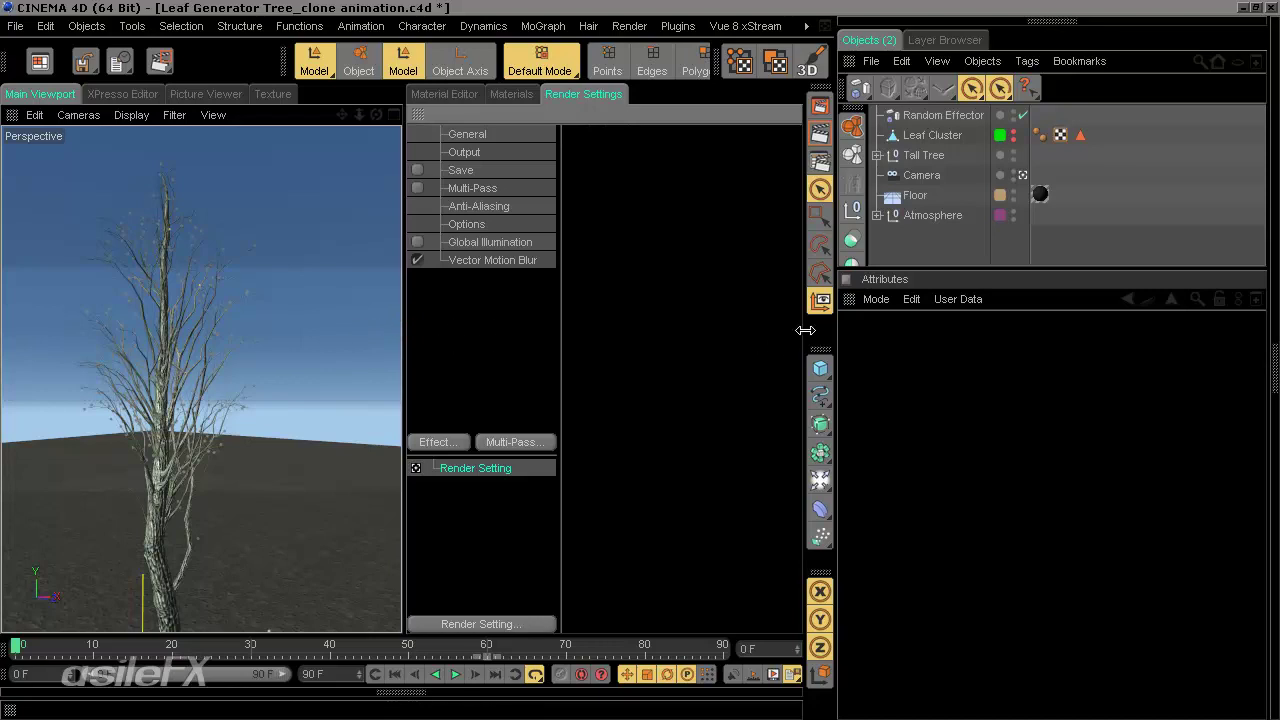
# - Set the Vector Motion Blur samples to 32
pyautogui.click(485, 260)
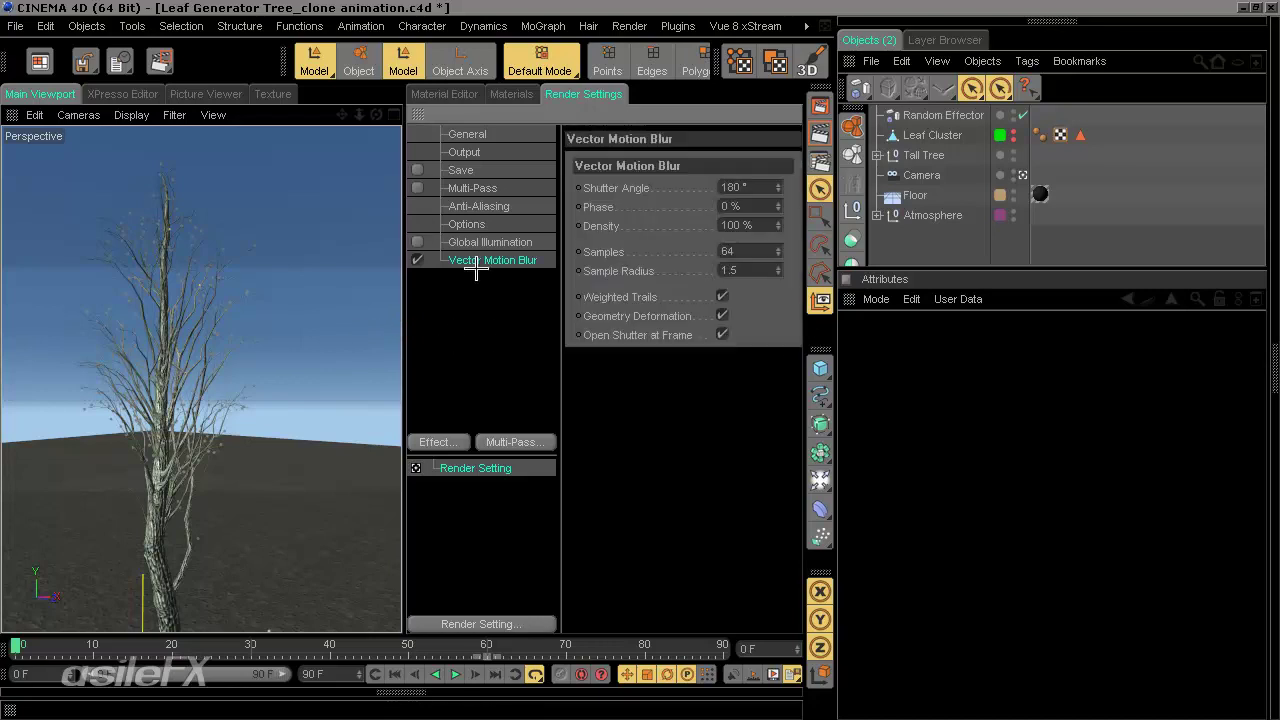
pyautogui.doubleClick(740, 251)
pyautogui.write('32')
pyautogui.press('Return')
# - Set the render anti-aliasing to a minimum level of 2x2, a maximum level of 4x4 and the Animation filter
pyautogui.click(490, 206)
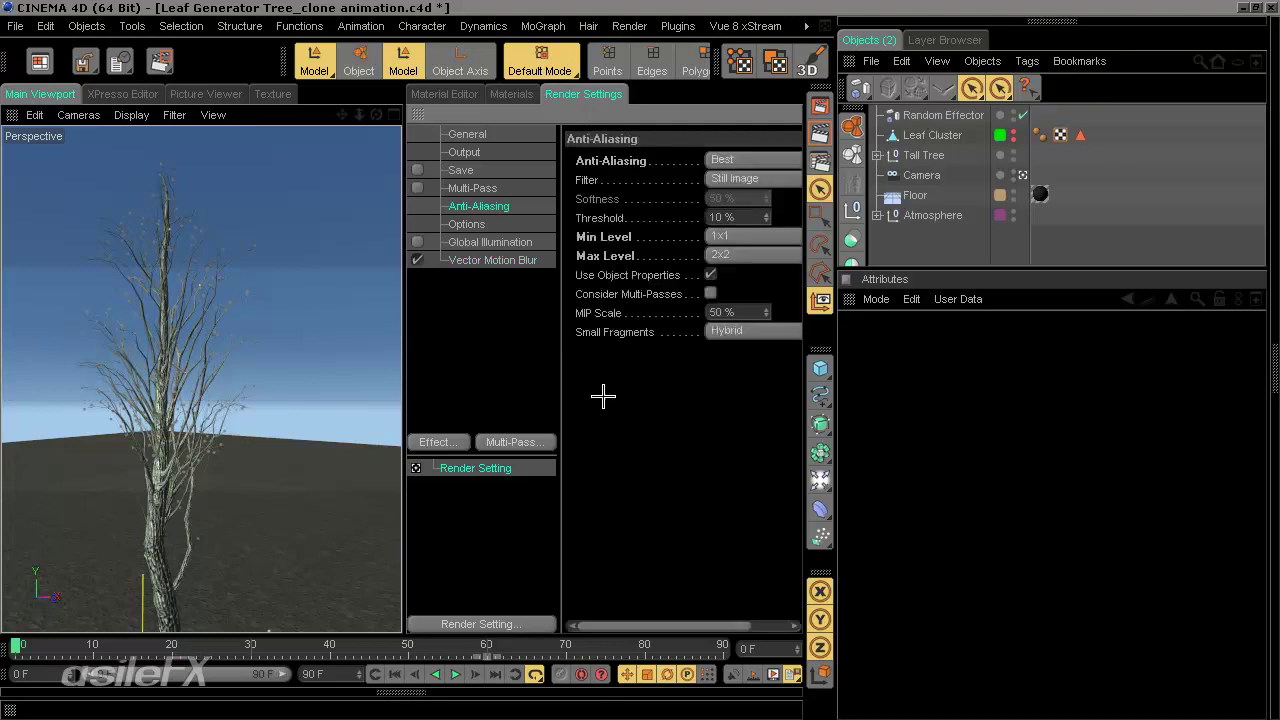
pyautogui.click(740, 236)
pyautogui.click(755, 277)
pyautogui.click(736, 256)
pyautogui.click(745, 313)
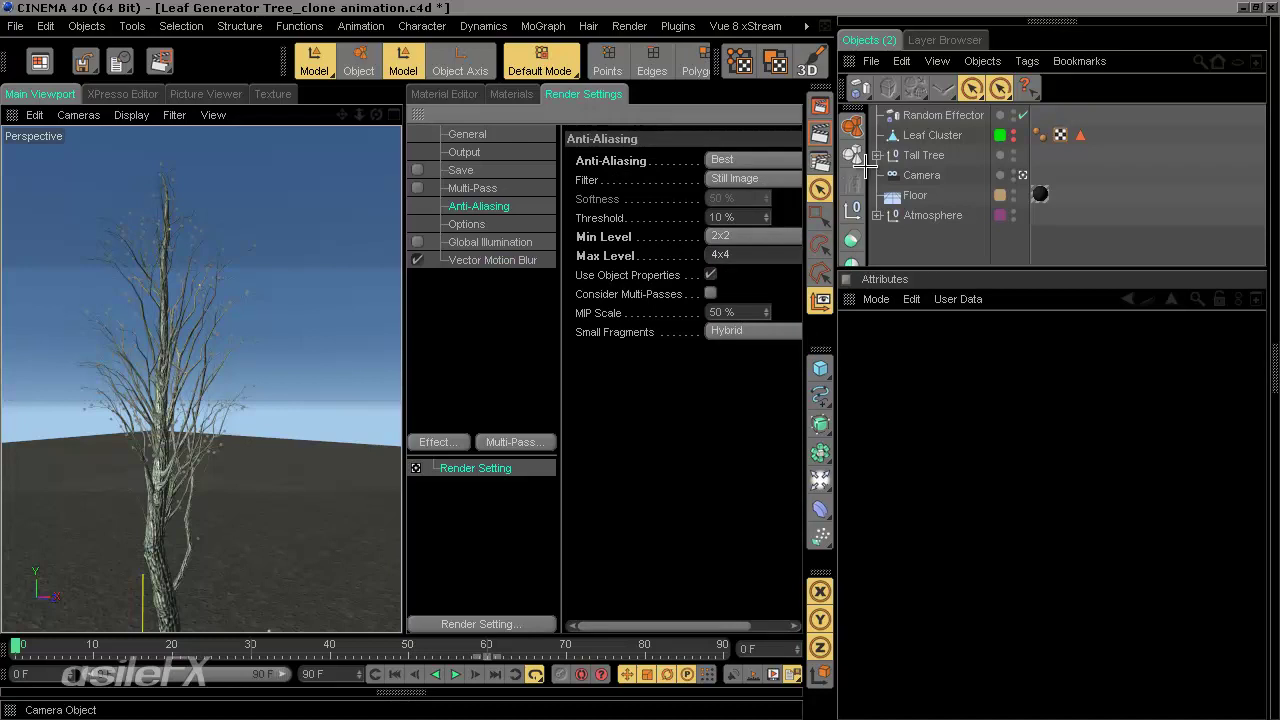
pyautogui.click(730, 178)
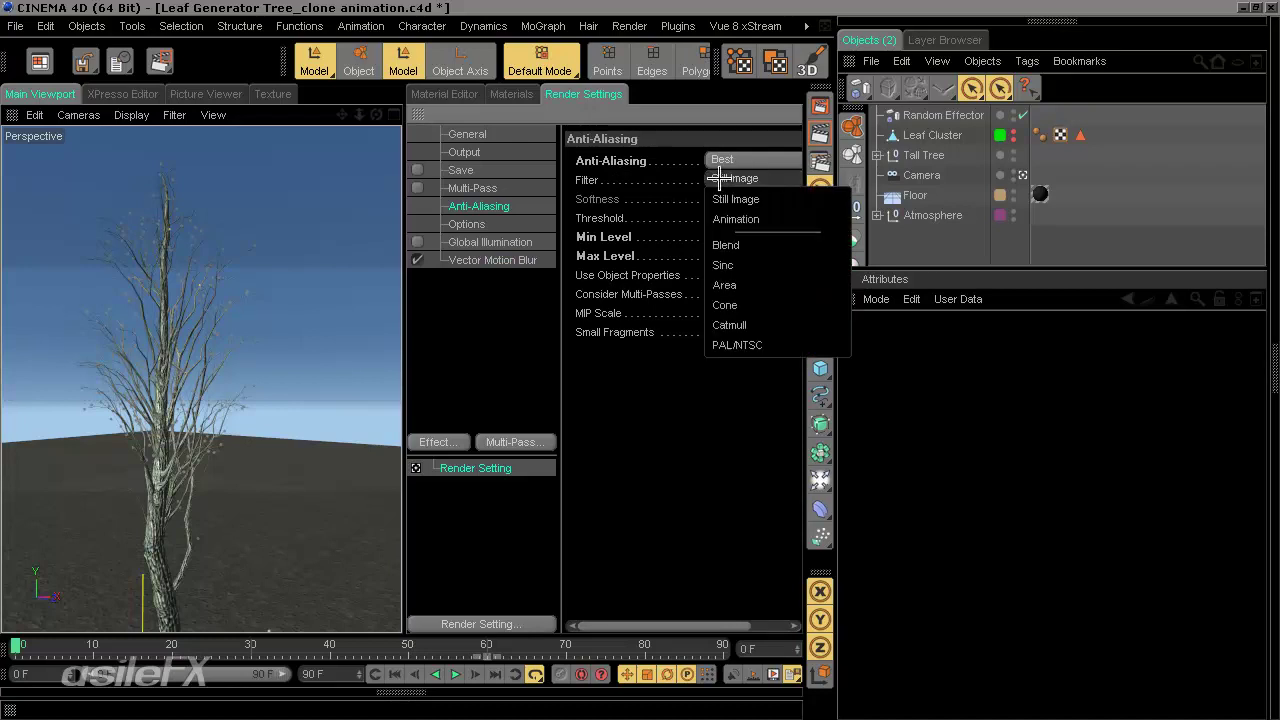
pyautogui.click(778, 219)
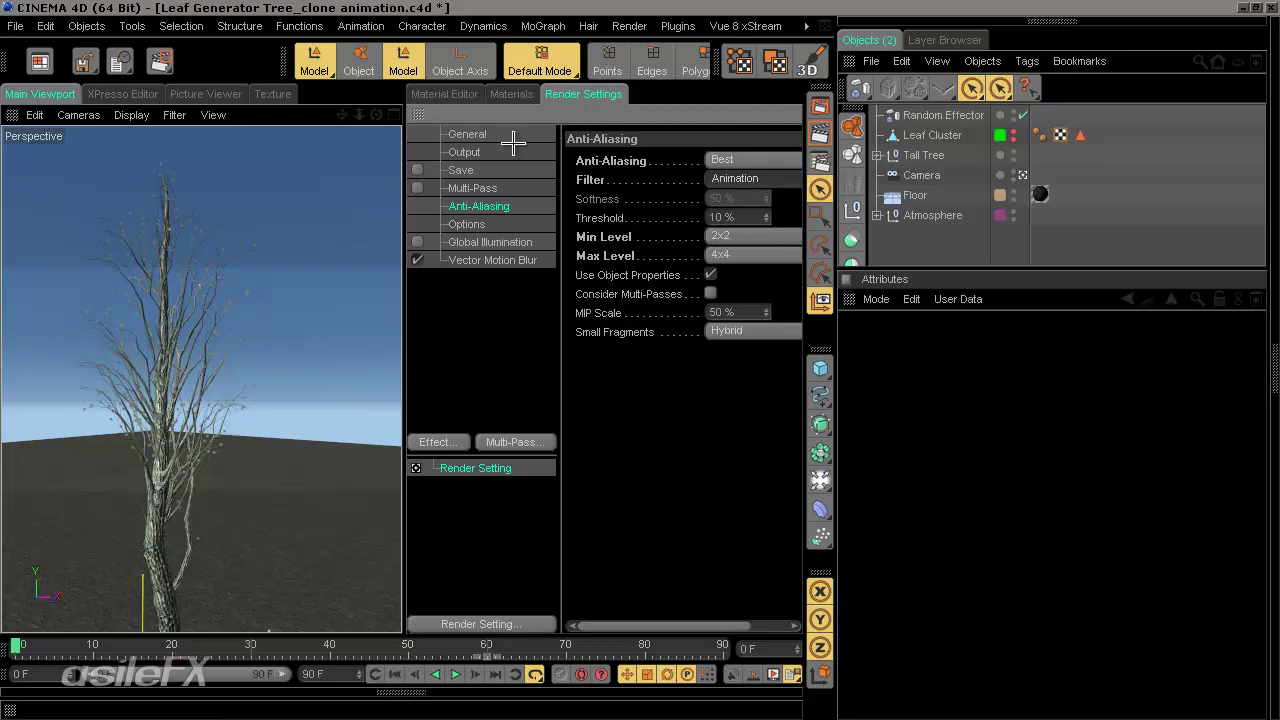
# - Review the Output, Save and Multi-Pass render settings, then fold the settings away to restore the full-width viewport
pyautogui.click(468, 153)
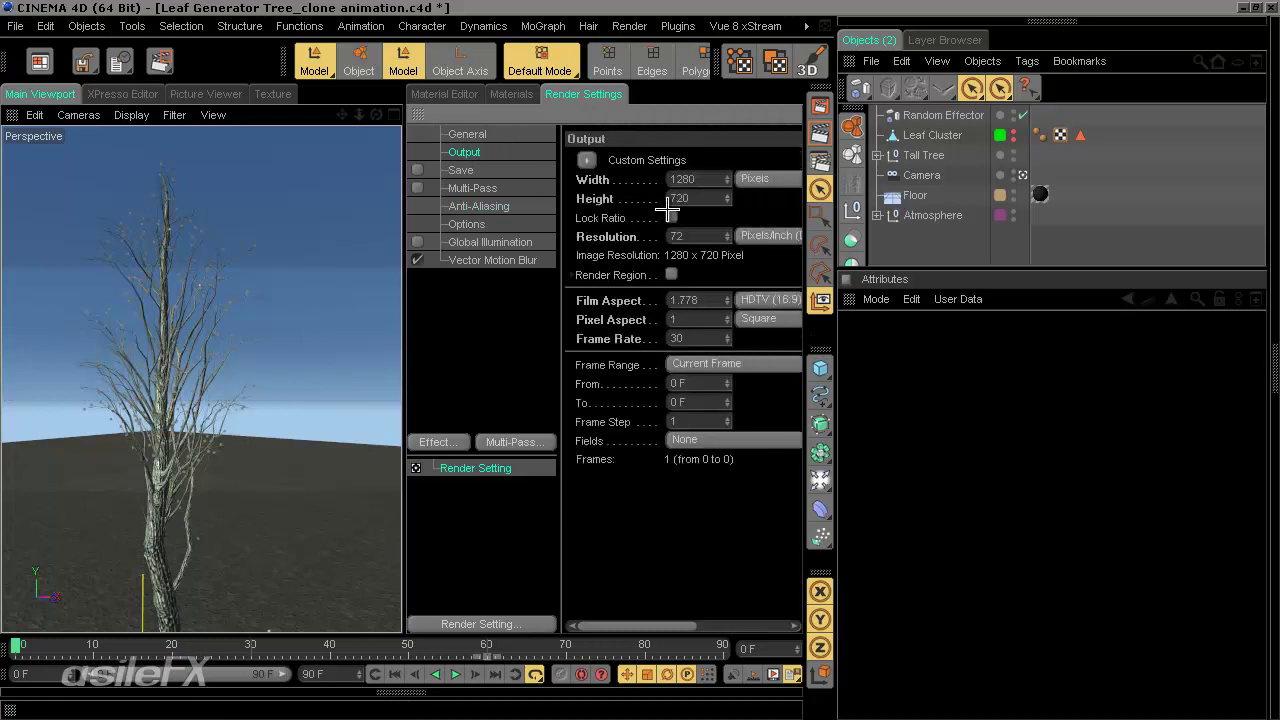
pyautogui.click(700, 198)
pyautogui.click(492, 172)
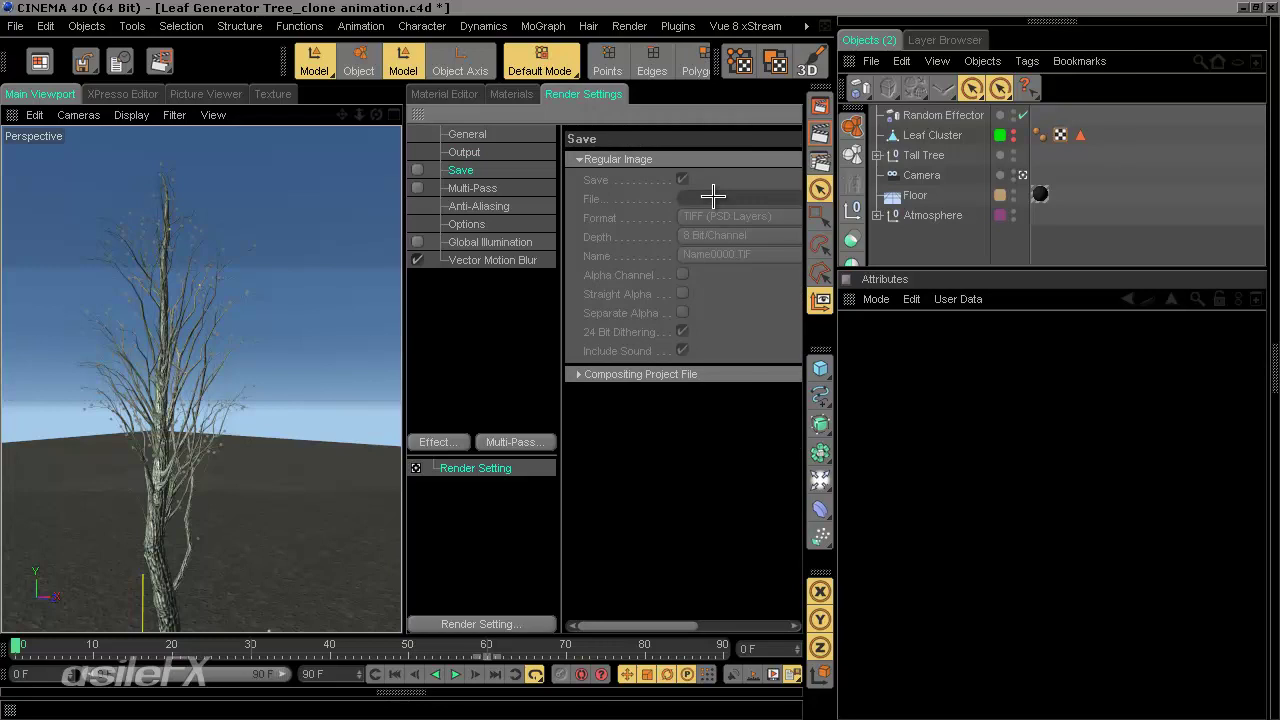
pyautogui.click(470, 188)
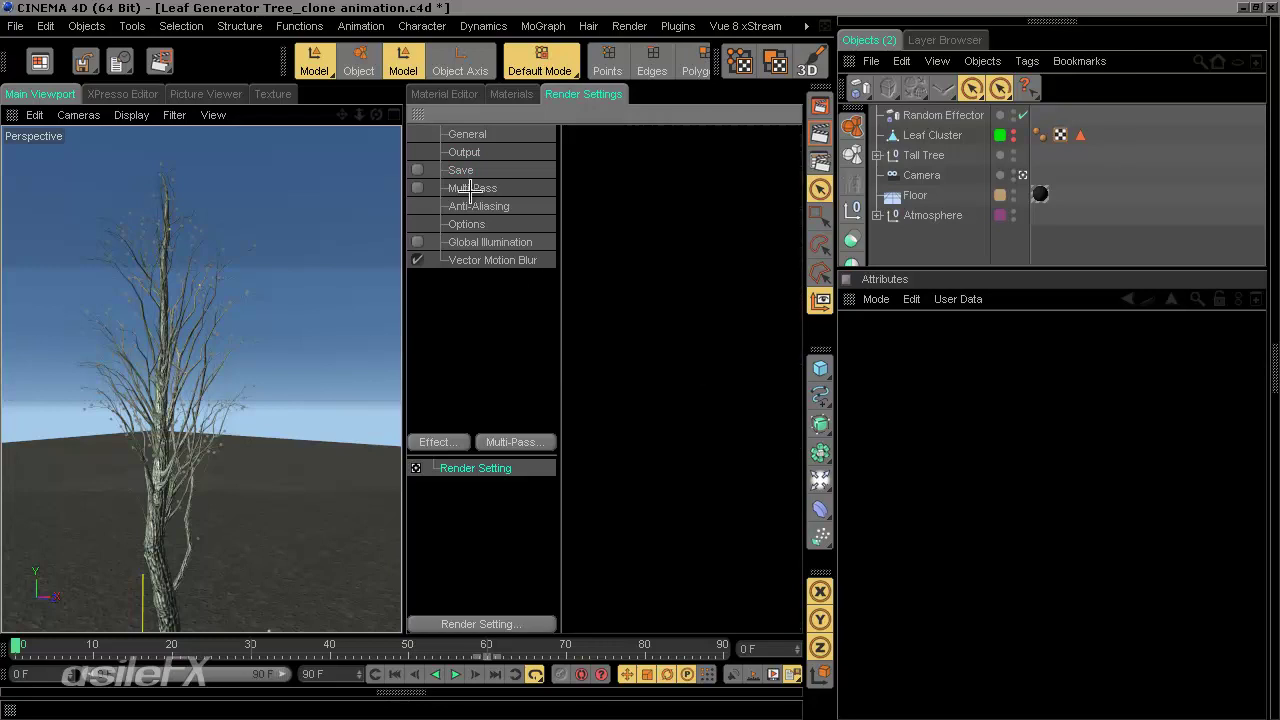
pyautogui.click(440, 95)
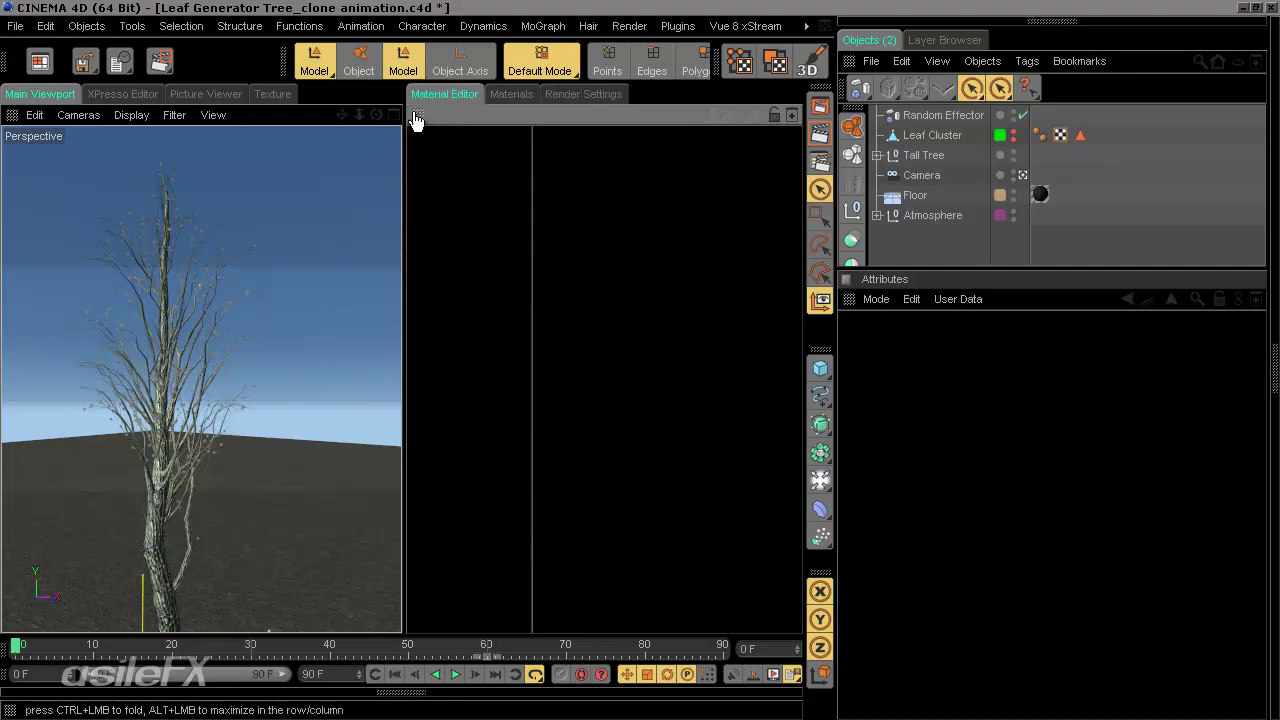
pyautogui.keyDown('ctrl'); pyautogui.click(416, 117); pyautogui.keyUp('ctrl')
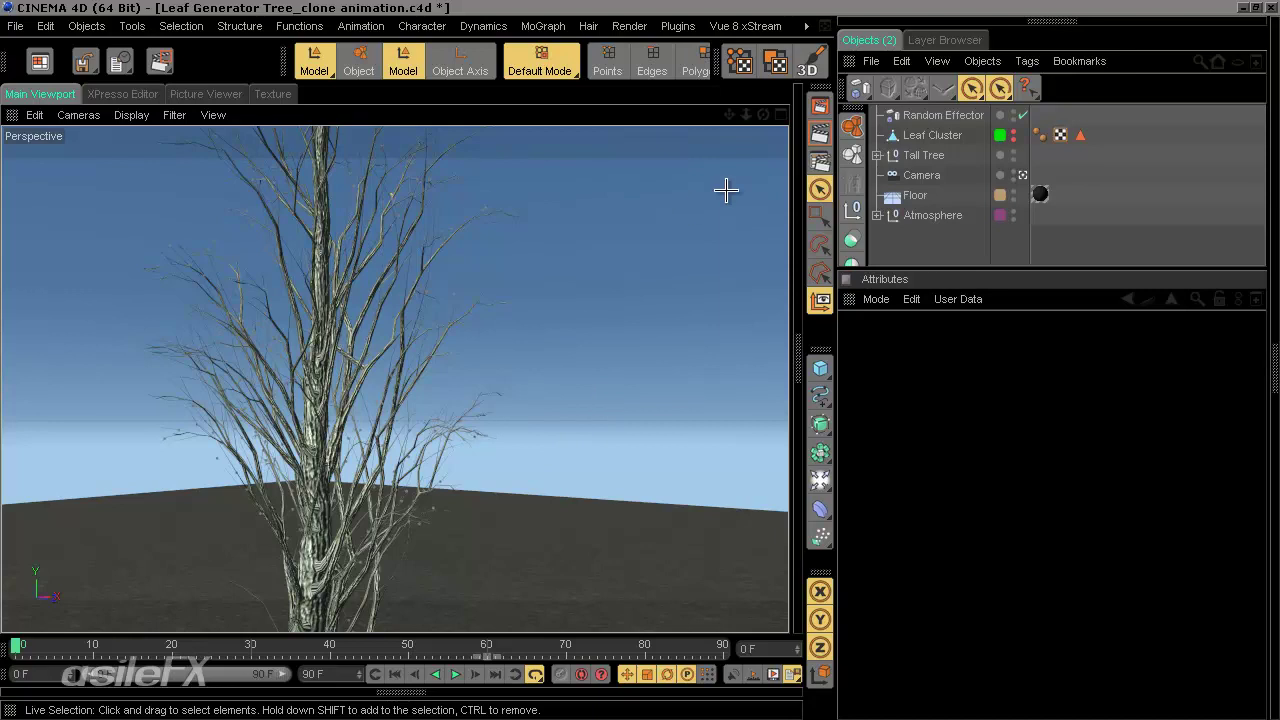
# - Expand Tall Tree and add a MoGraph Cache tag to its upper Leaf Cluster Generator
pyautogui.click(877, 155)
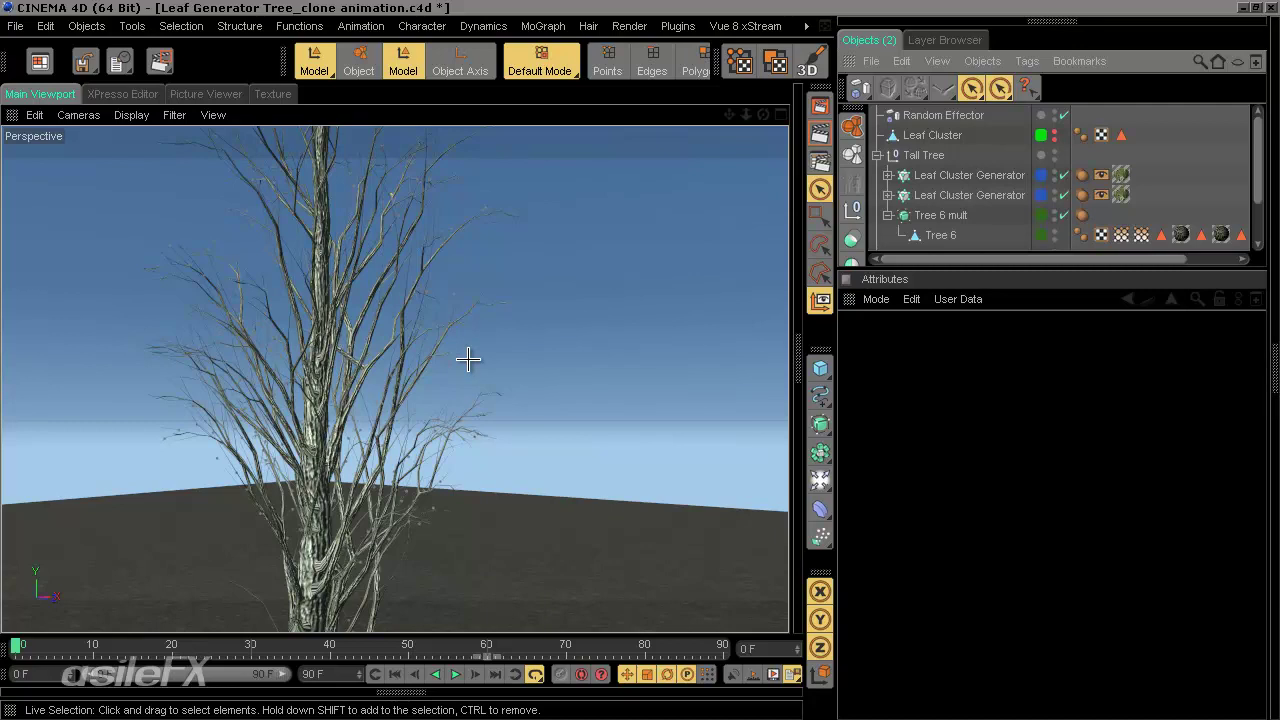
pyautogui.rightClick(948, 175)
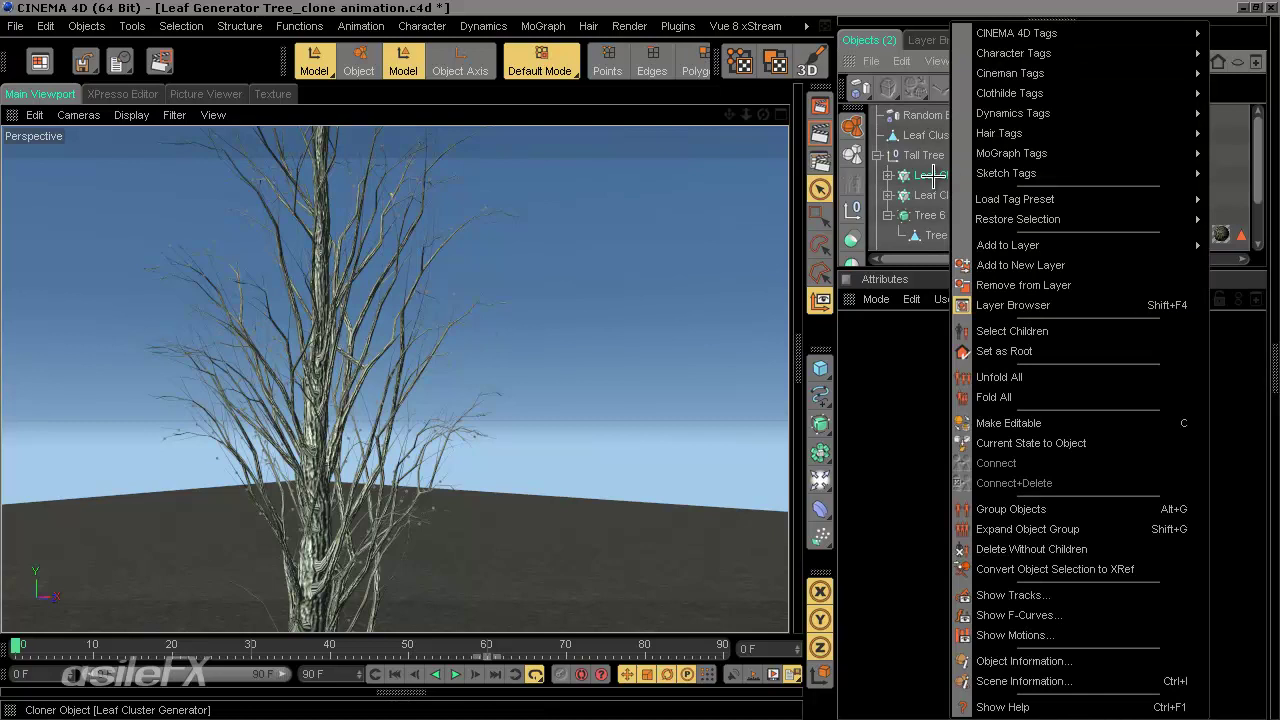
pyautogui.click(930, 175)
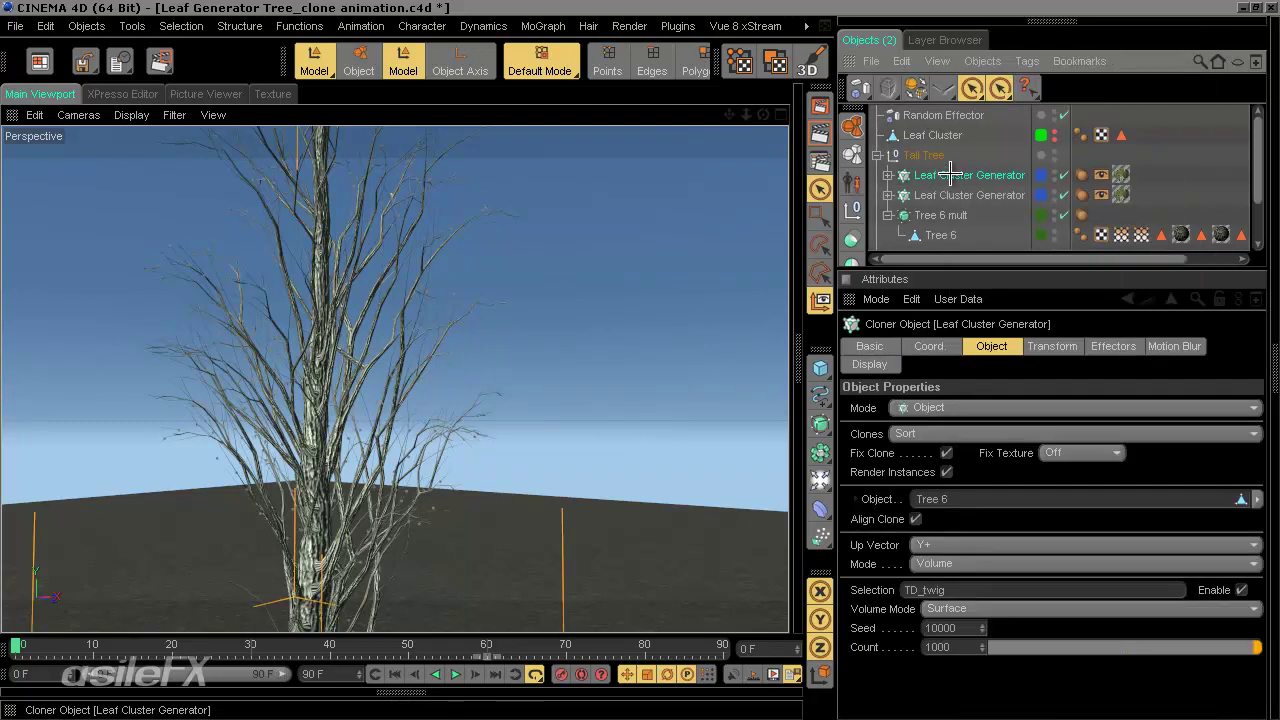
pyautogui.rightClick(943, 175)
pyautogui.moveTo(1037, 40)
pyautogui.moveTo(1030, 153)
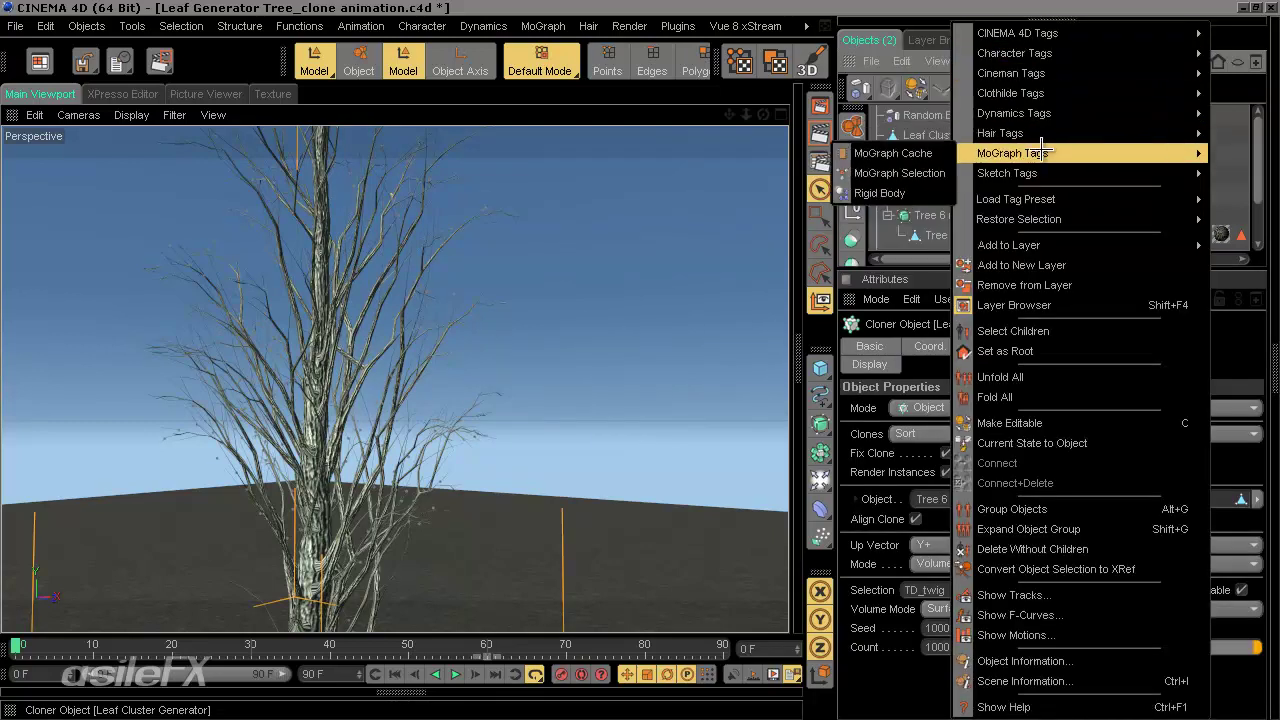
pyautogui.click(903, 153)
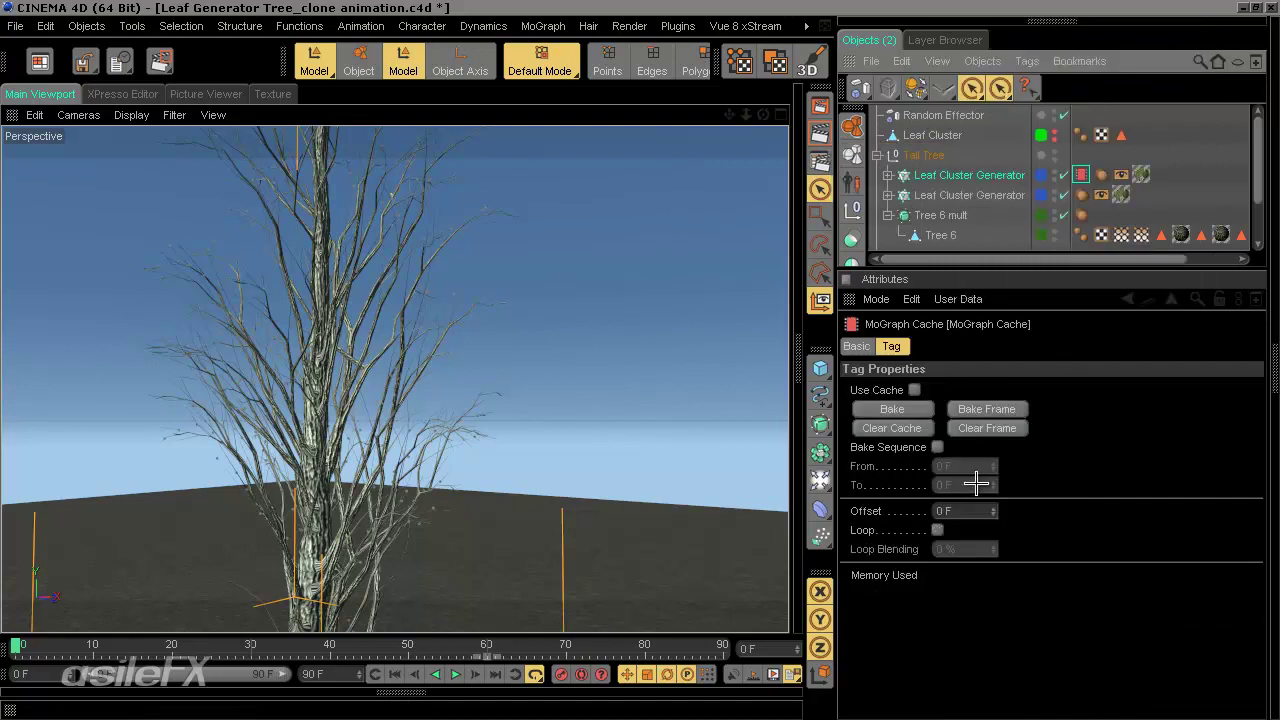
# - Enable Bake Sequence in the MoGraph Cache tag, set the range's end to 90 F and bake the cache
pyautogui.click(937, 447)
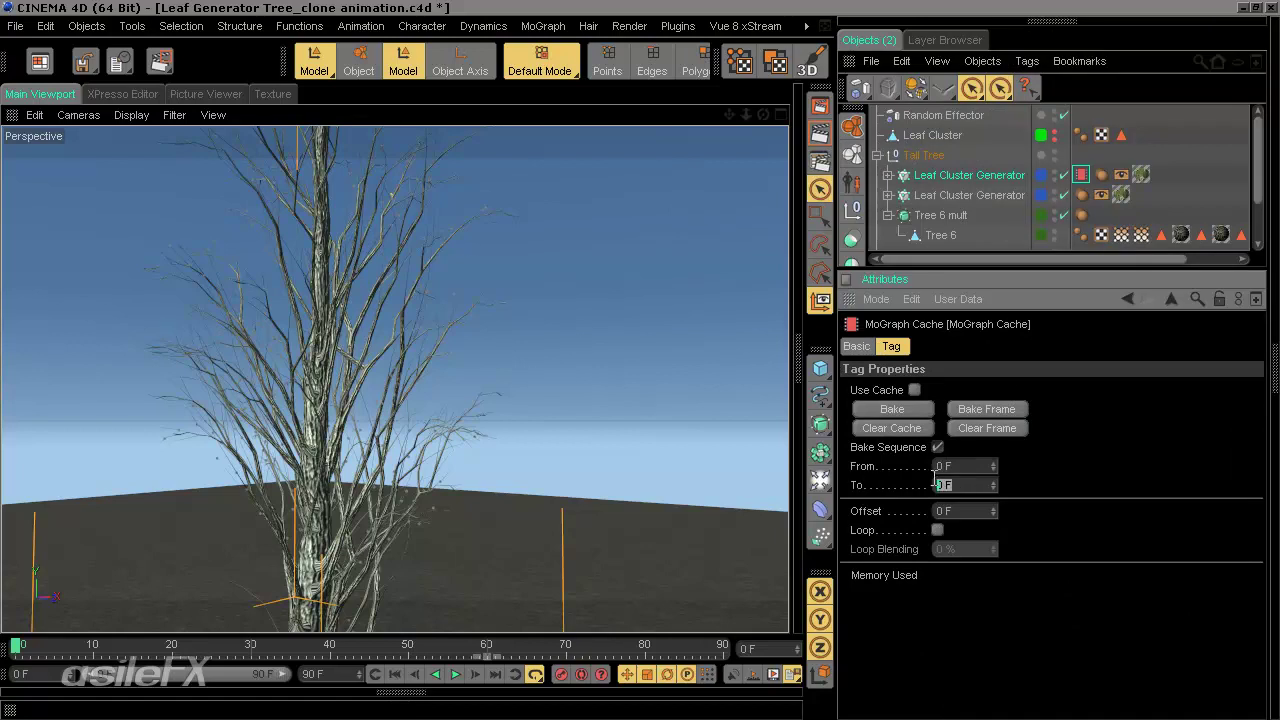
pyautogui.write('90')
pyautogui.press('Return')
pyautogui.click(912, 406)
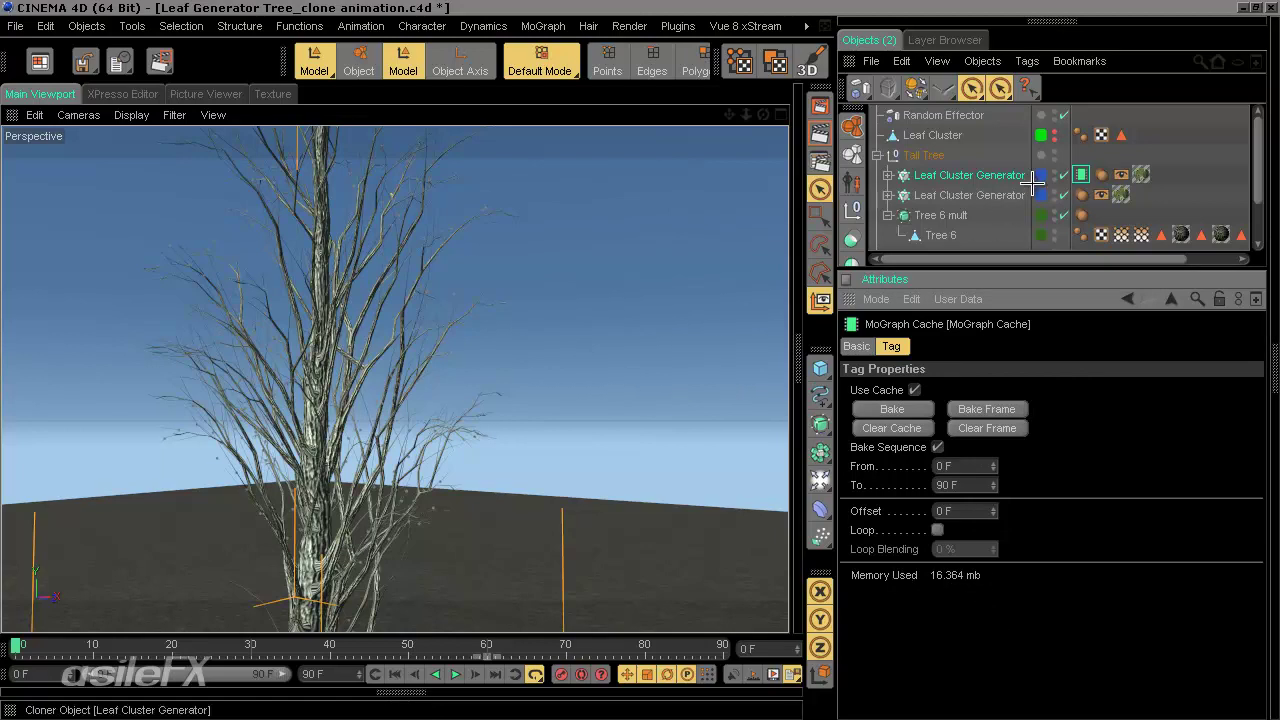
# - Add a MoGraph Cache tag to the lower Leaf Cluster Generator under Tall Tree
pyautogui.click(973, 201)
pyautogui.rightClick(973, 201)
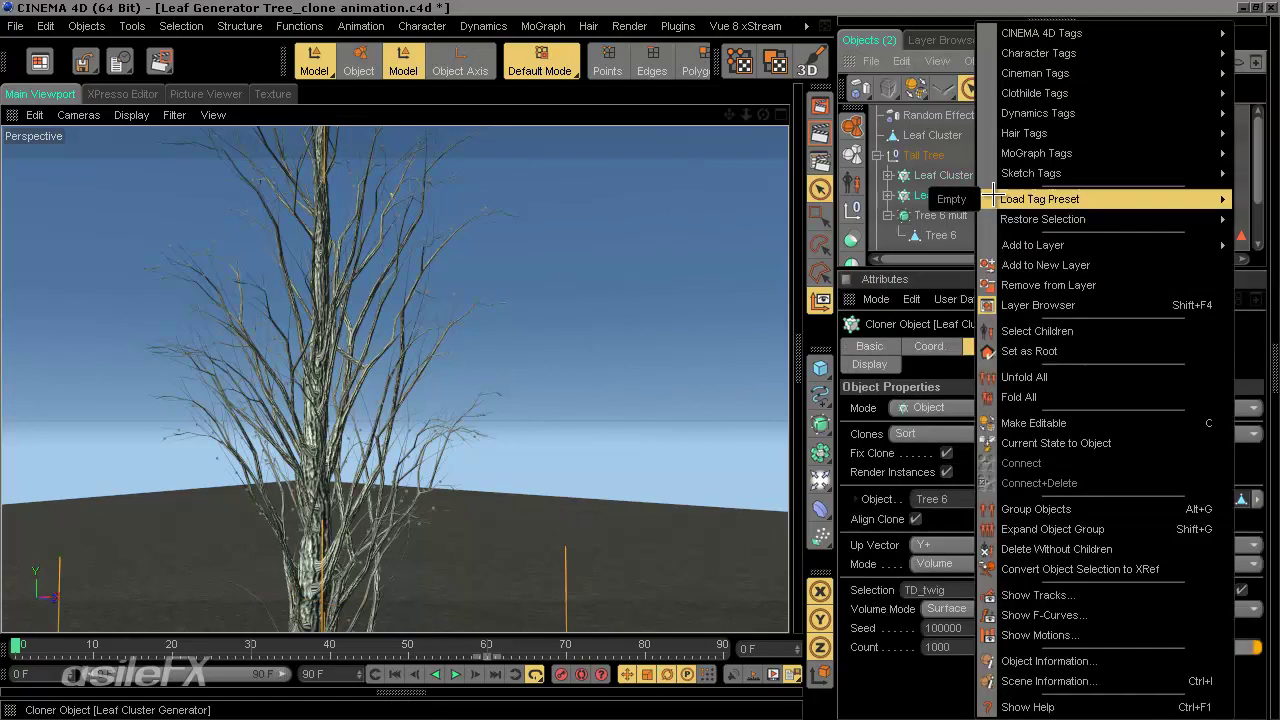
pyautogui.moveTo(1010, 33)
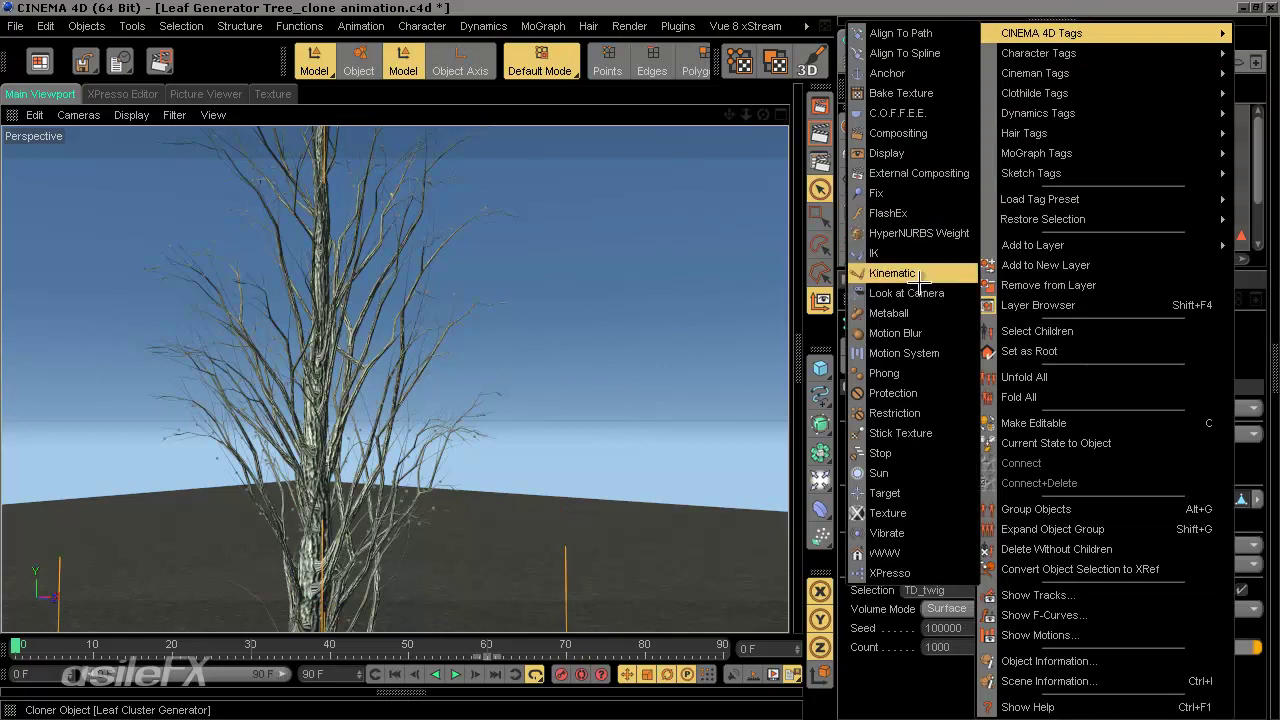
pyautogui.moveTo(1050, 93)
pyautogui.moveTo(1050, 153)
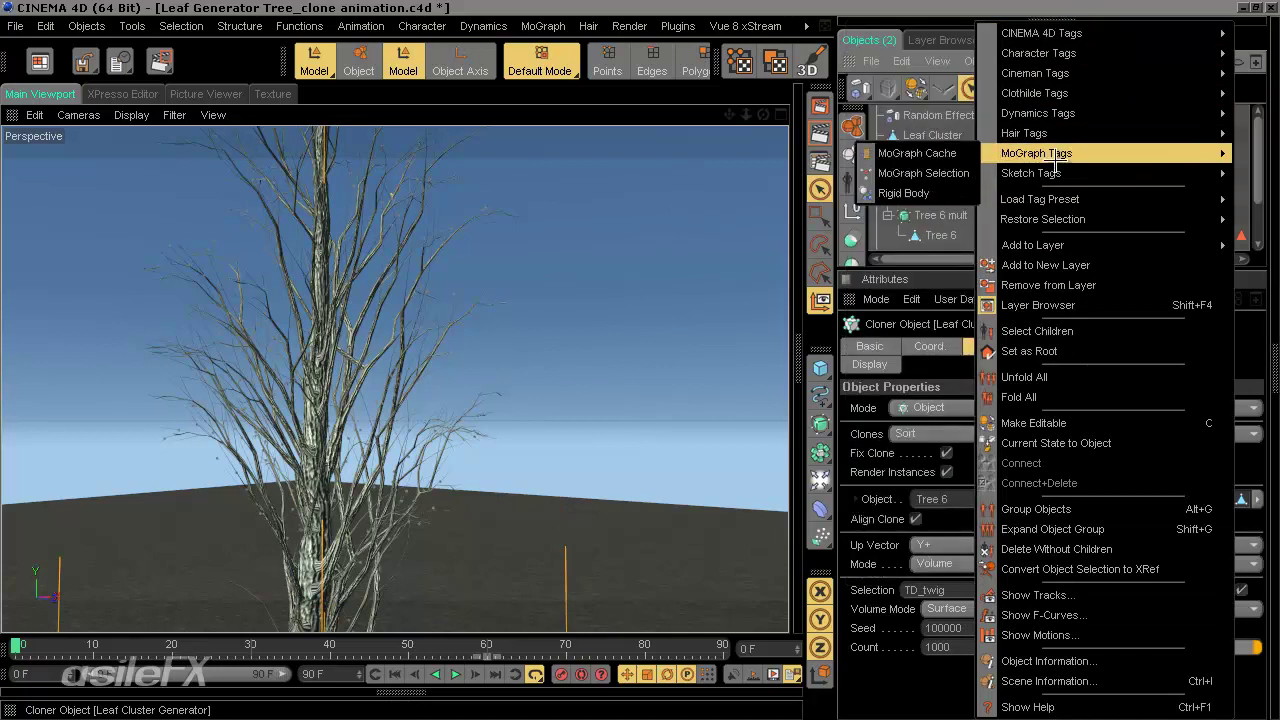
pyautogui.click(932, 150)
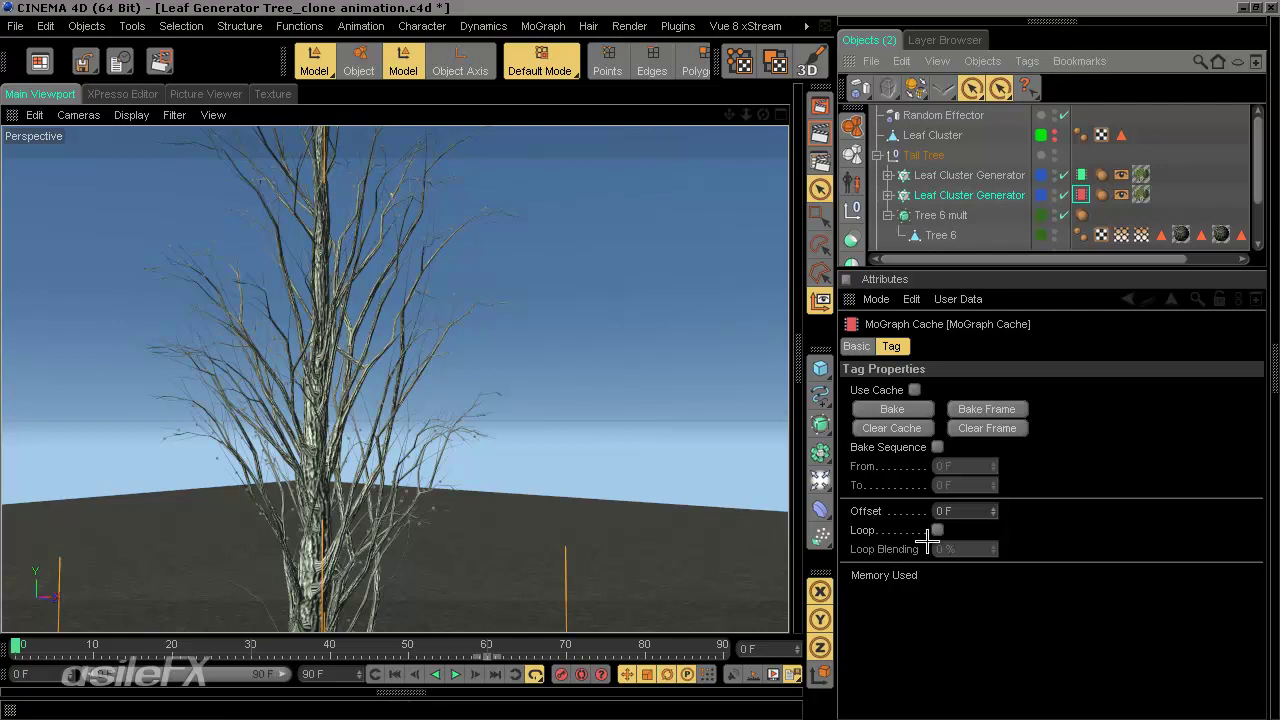
# - Enable Bake Sequence and Use Cache in the lower generator's MoGraph Cache tag, set the range's end to 90 F and bake it
pyautogui.click(938, 447)
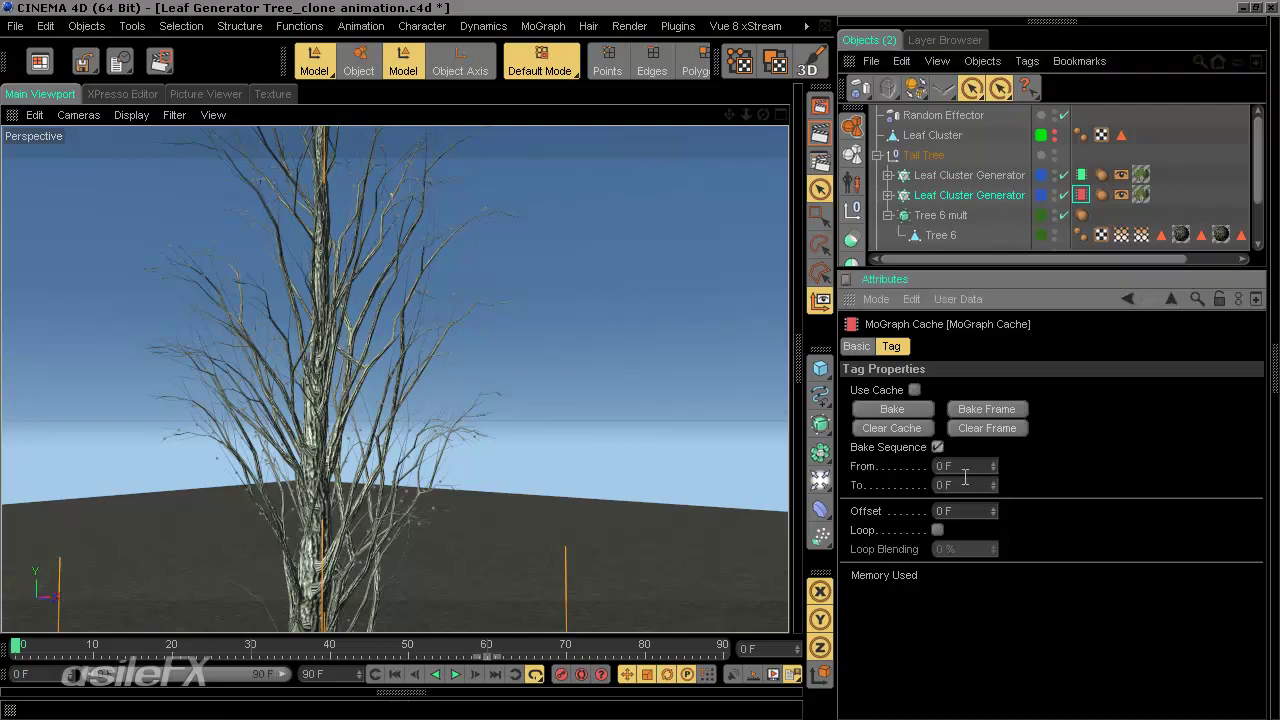
pyautogui.doubleClick(964, 485)
pyautogui.write('90')
pyautogui.press('Return')
pyautogui.click(914, 390)
pyautogui.click(905, 409)
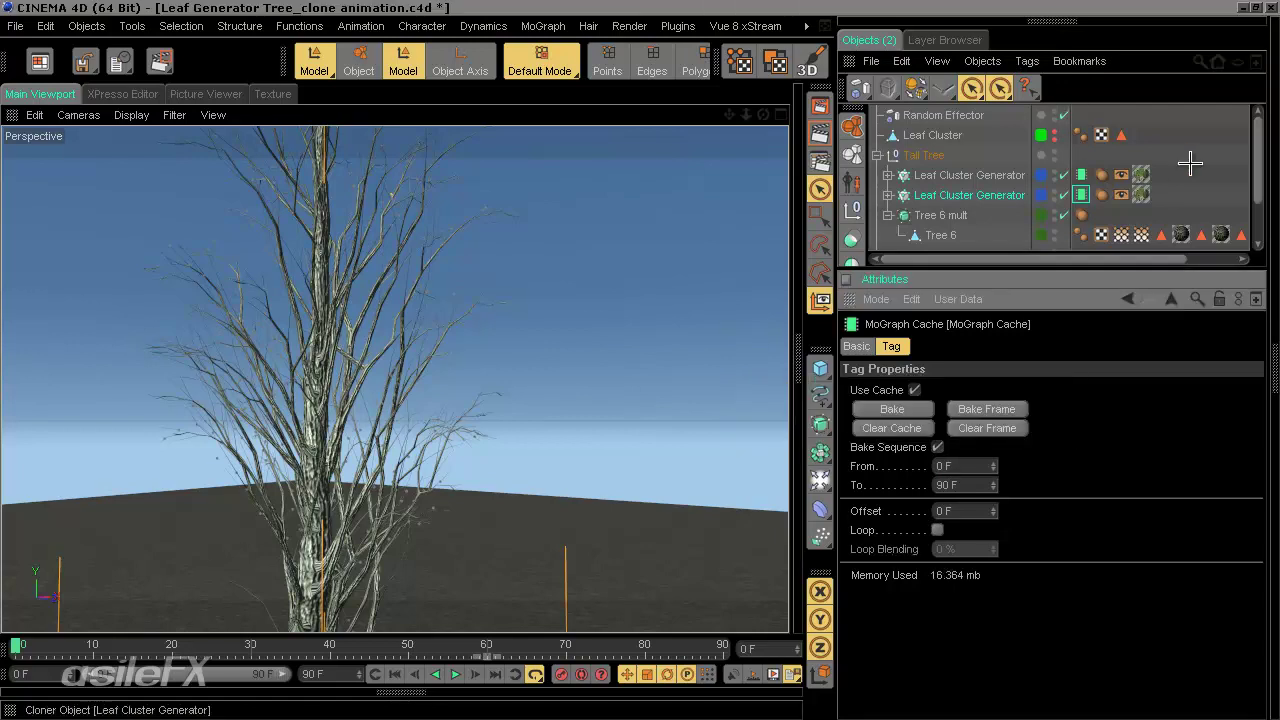
pyautogui.click(1212, 135)
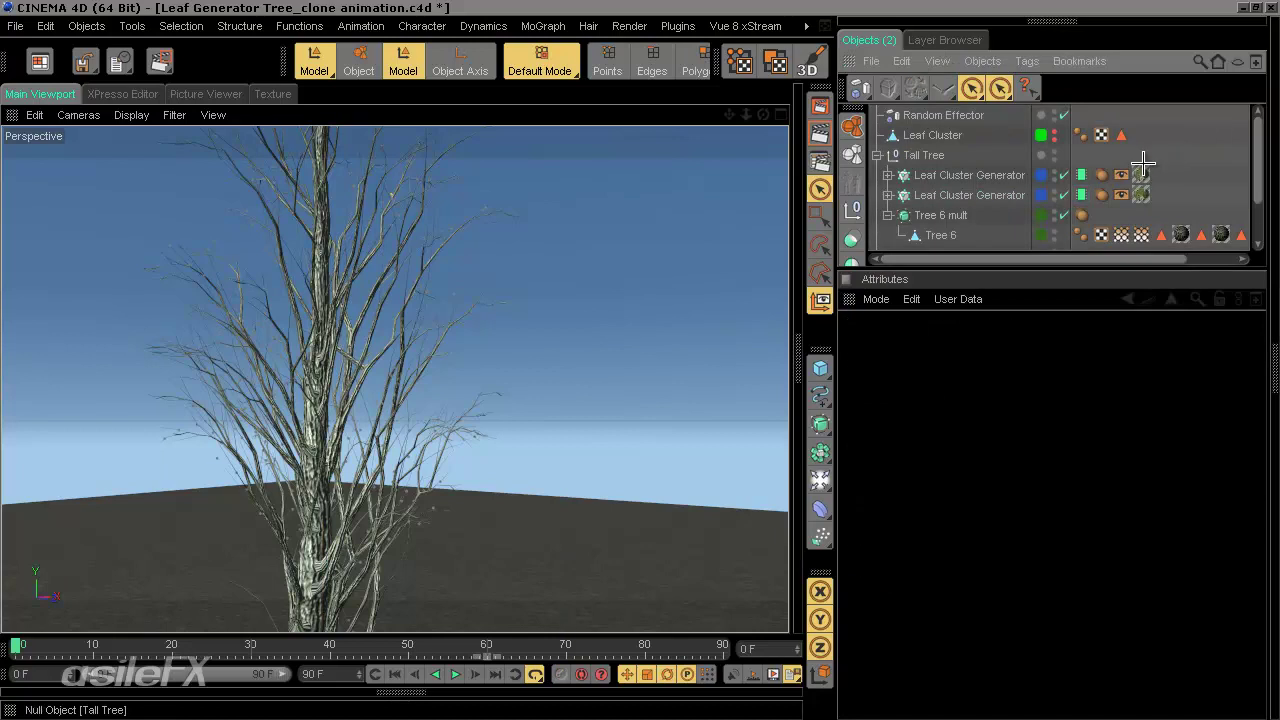
# - Expand the upper Leaf Cluster Generator and disable the Random Effector
pyautogui.click(887, 175)
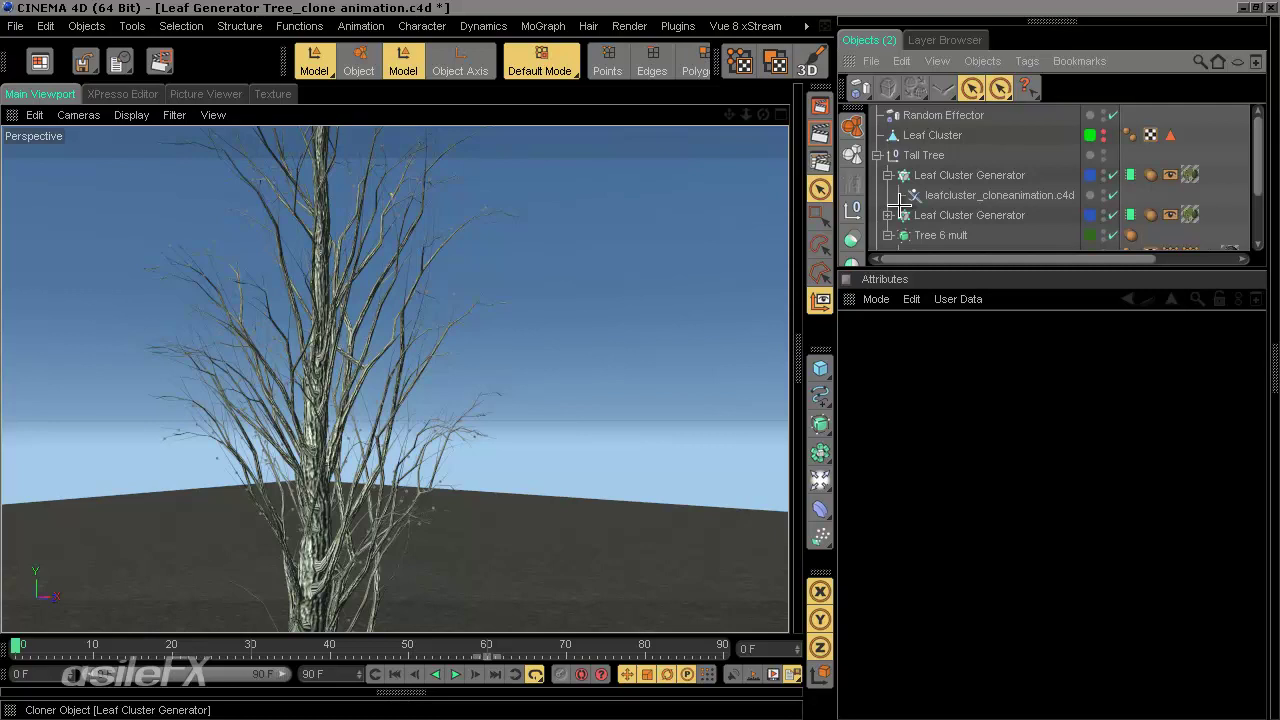
pyautogui.click(1111, 115)
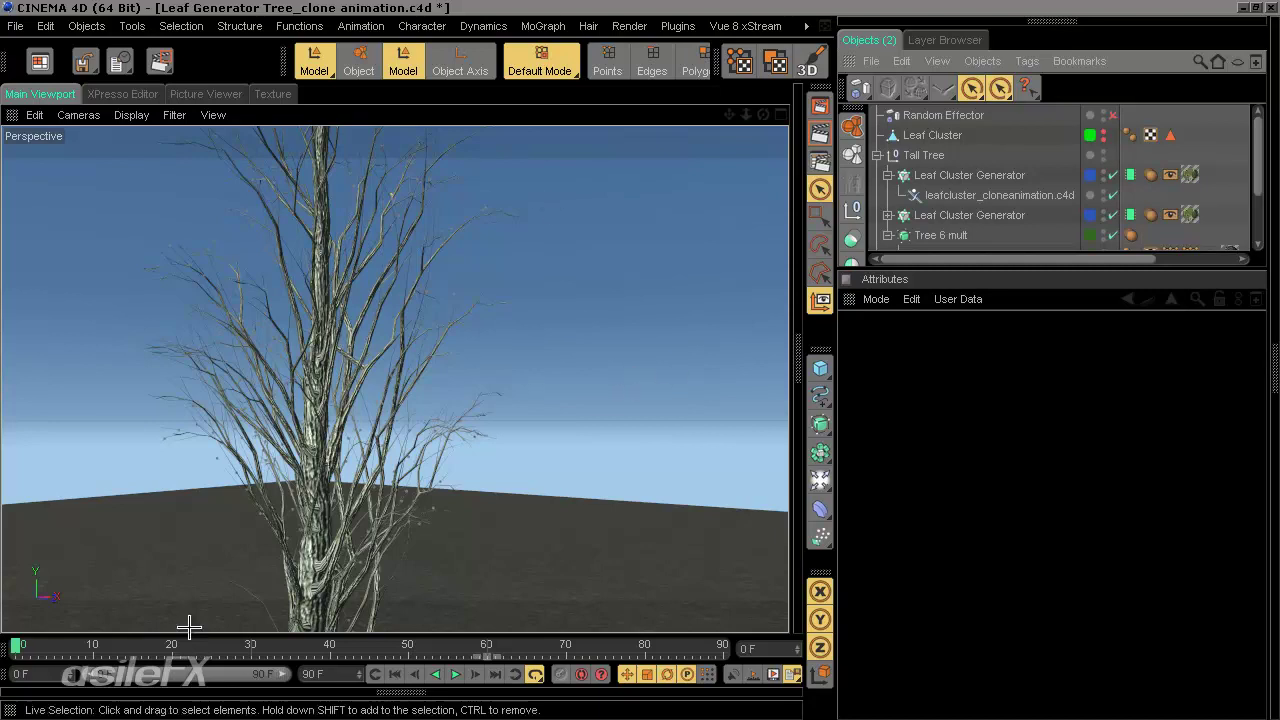
# - Scrub through the timeline and play the animation to check the leaf growth from the baked caches
pyautogui.moveTo(15, 645); pyautogui.dragTo(574, 623)
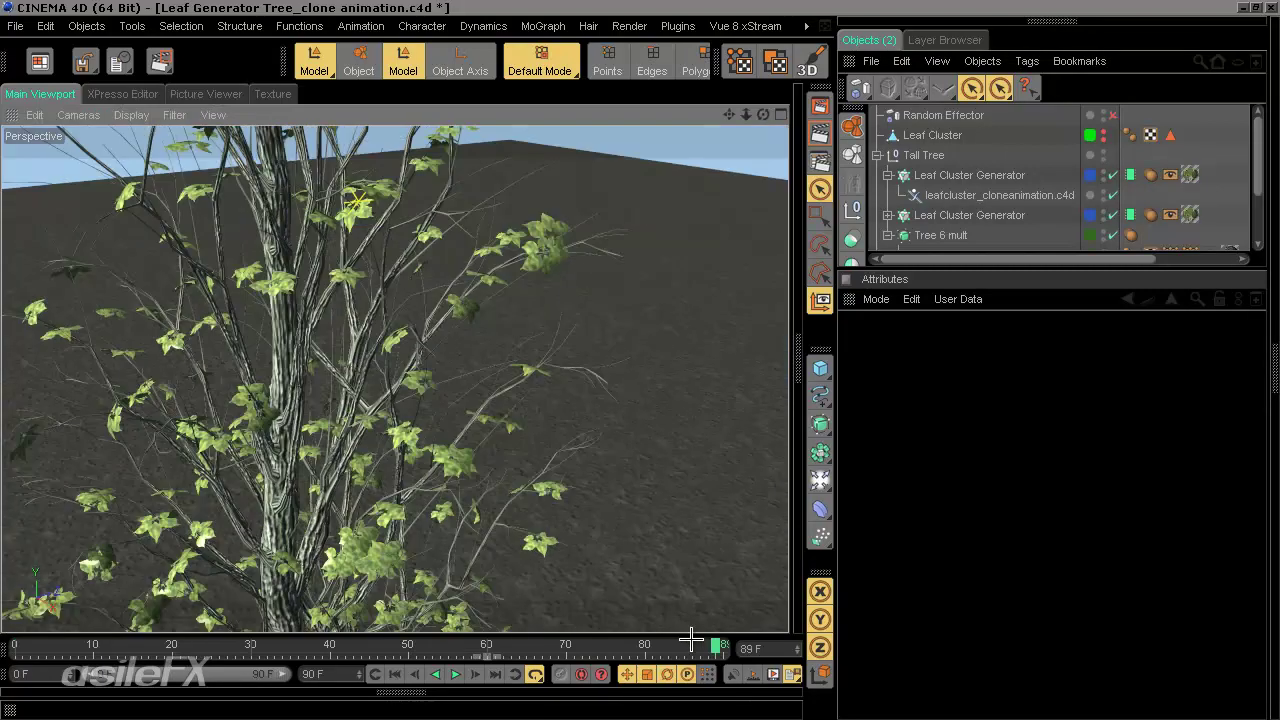
pyautogui.moveTo(714, 645); pyautogui.dragTo(3, 617)
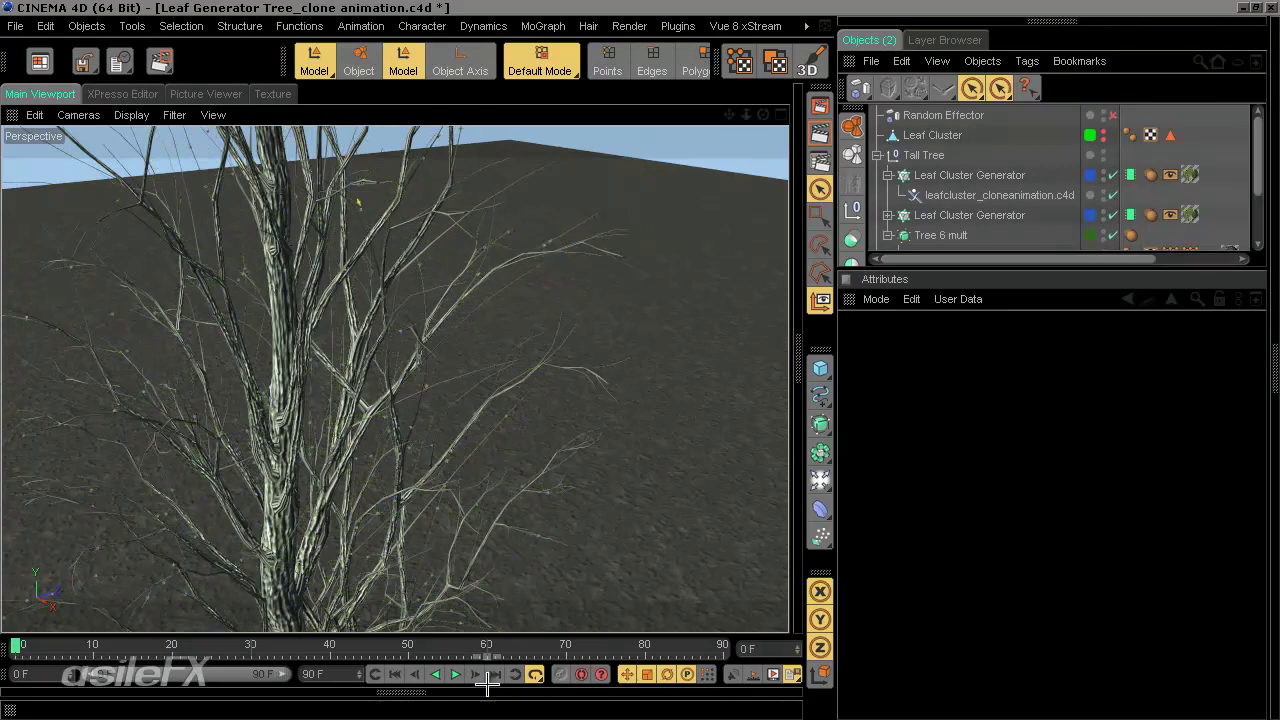
pyautogui.click(455, 675)
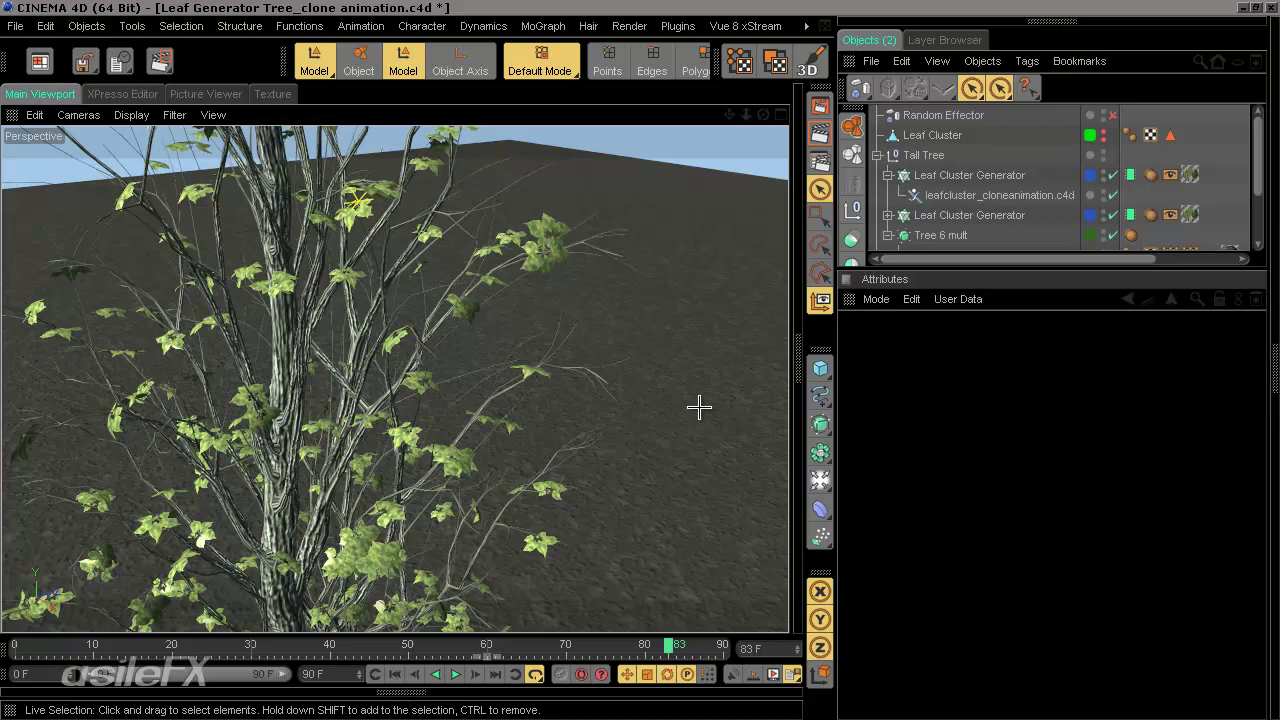
pyautogui.rightClick(949, 169)
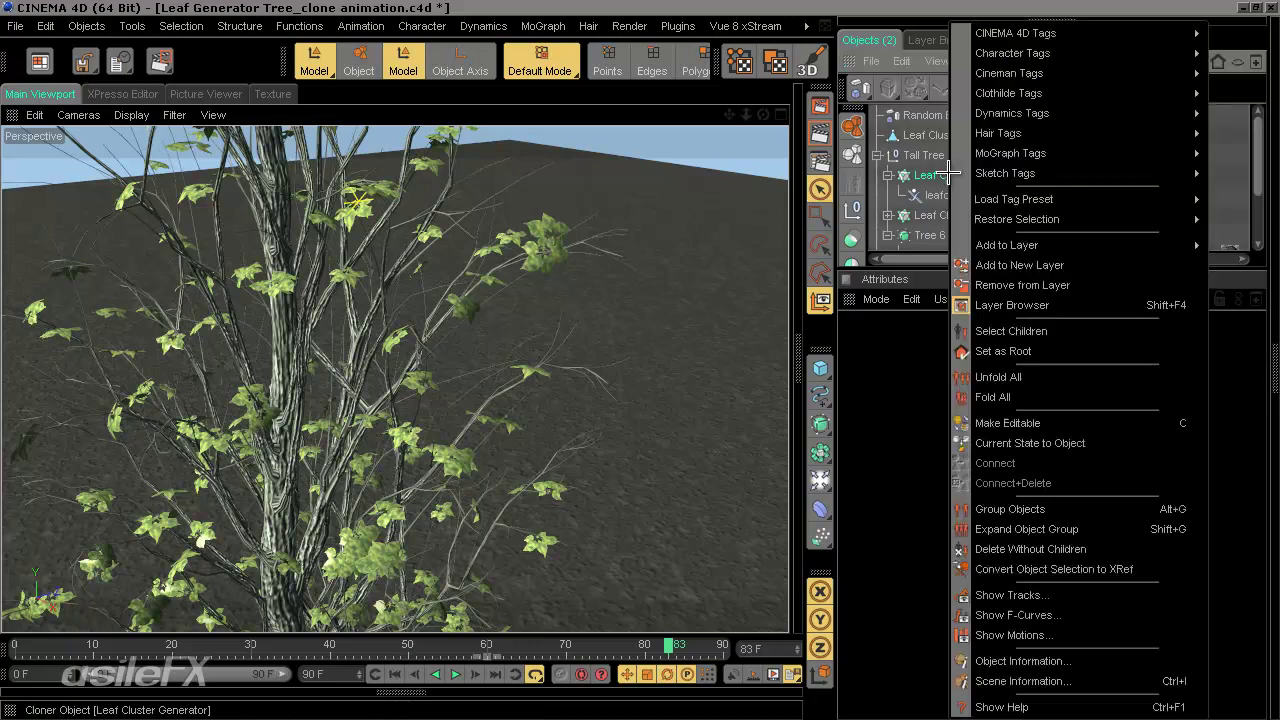
pyautogui.moveTo(1043, 133)
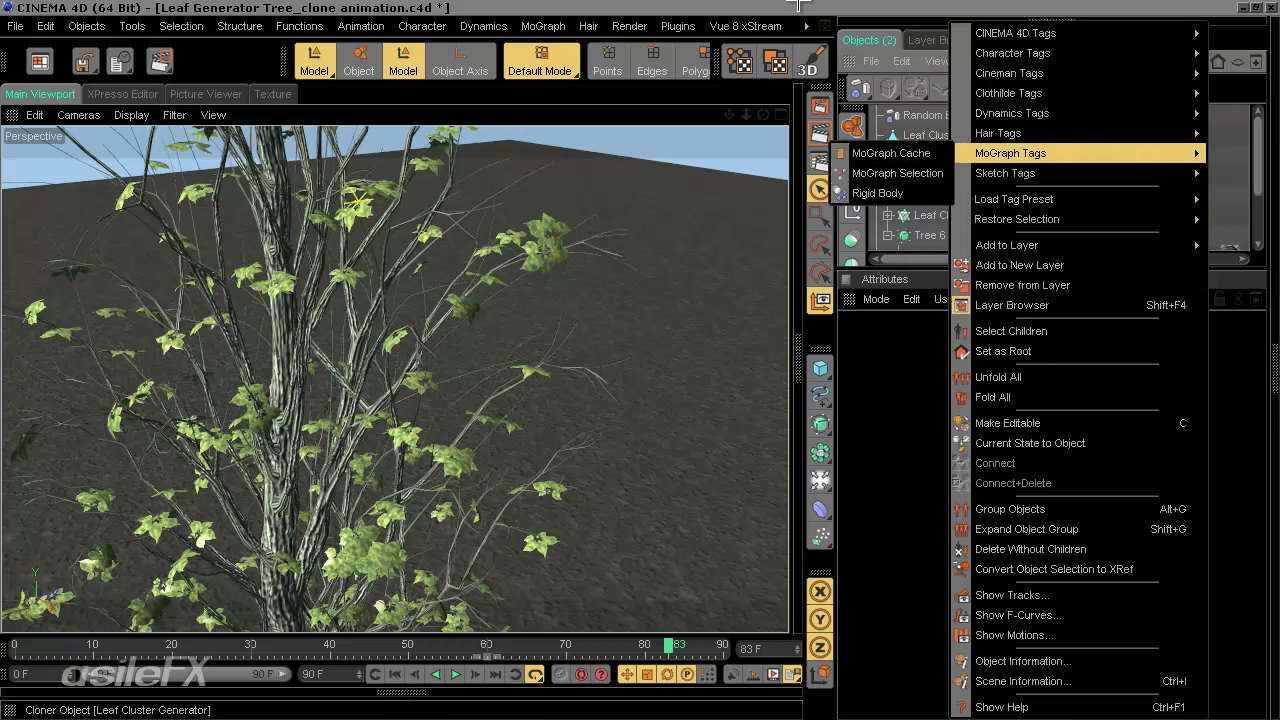
pyautogui.click(915, 193)
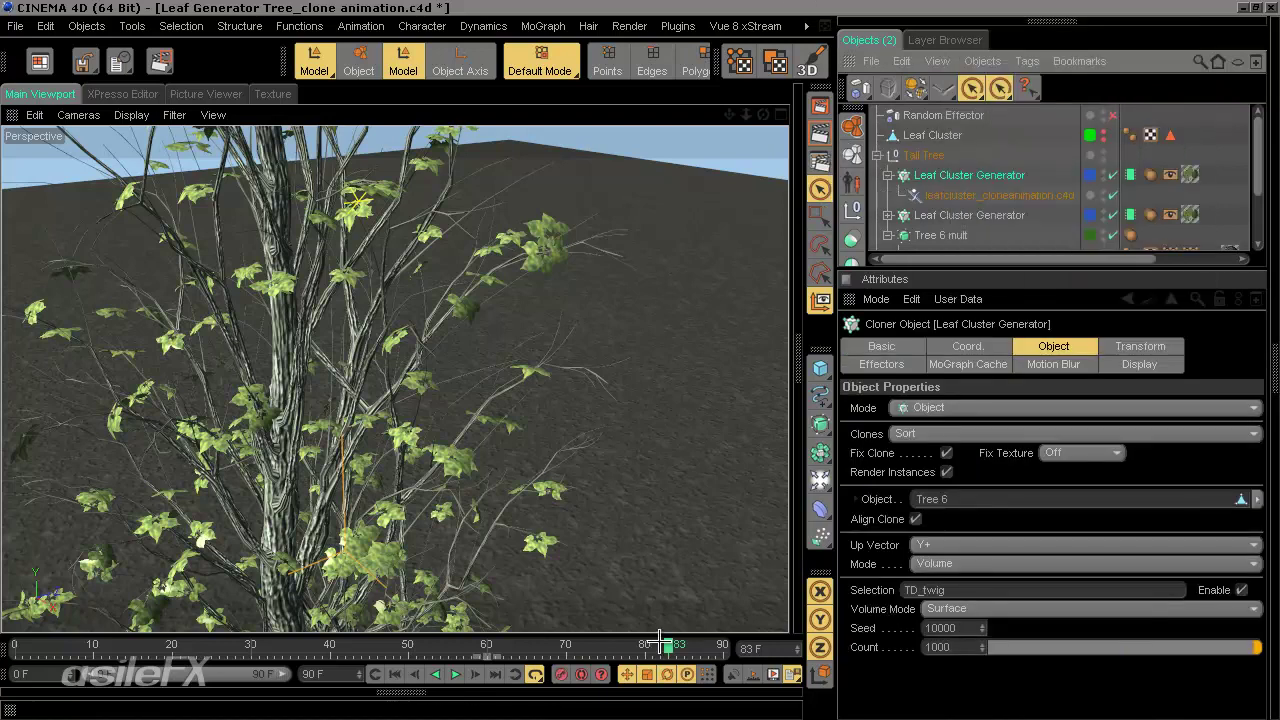
# - Return the timeline to frame 0, look through the object hierarchy and scrub the opening frames of the leaf growth
pyautogui.moveTo(660, 643); pyautogui.dragTo(15, 648)
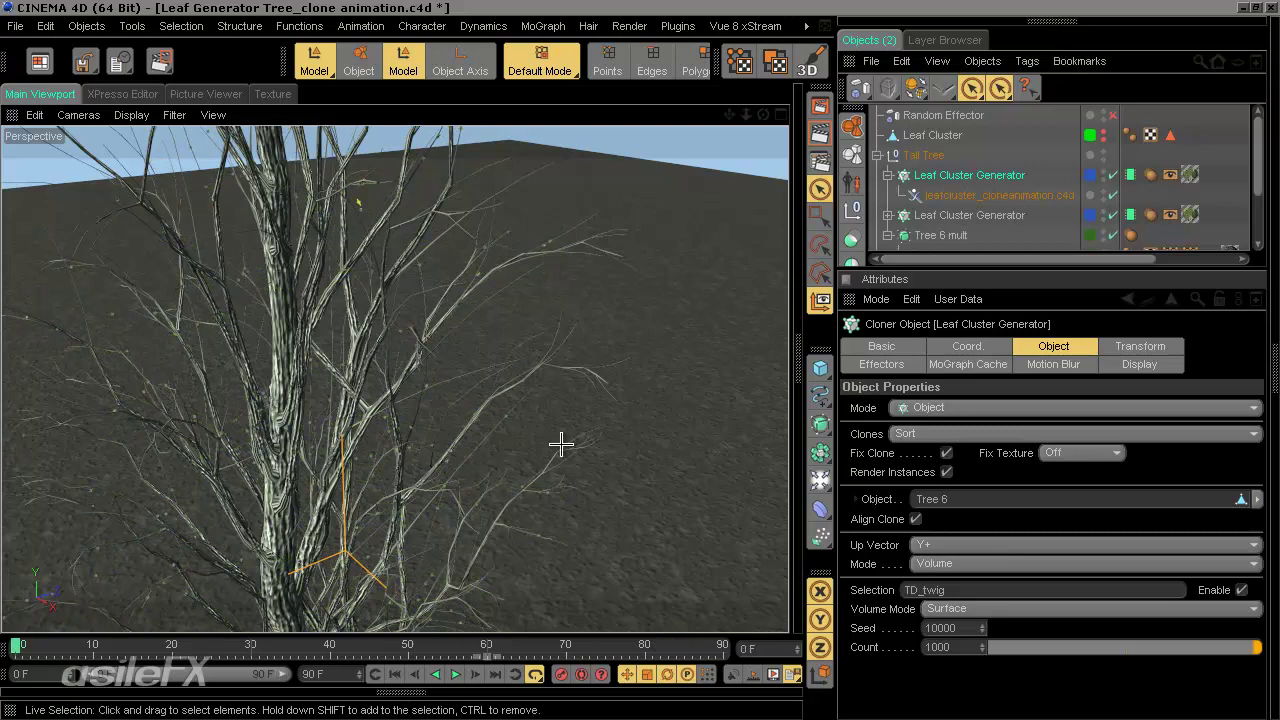
pyautogui.scroll(-3, 1066, 155)
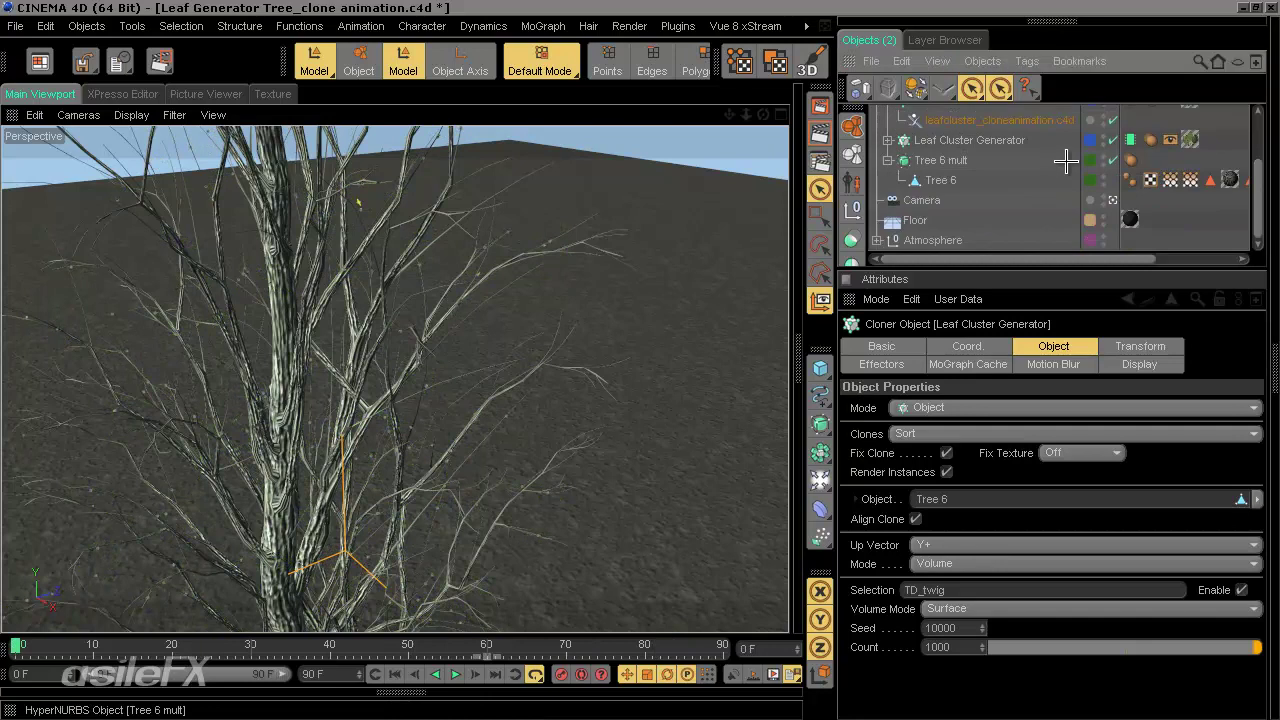
pyautogui.scroll(3, 1066, 158)
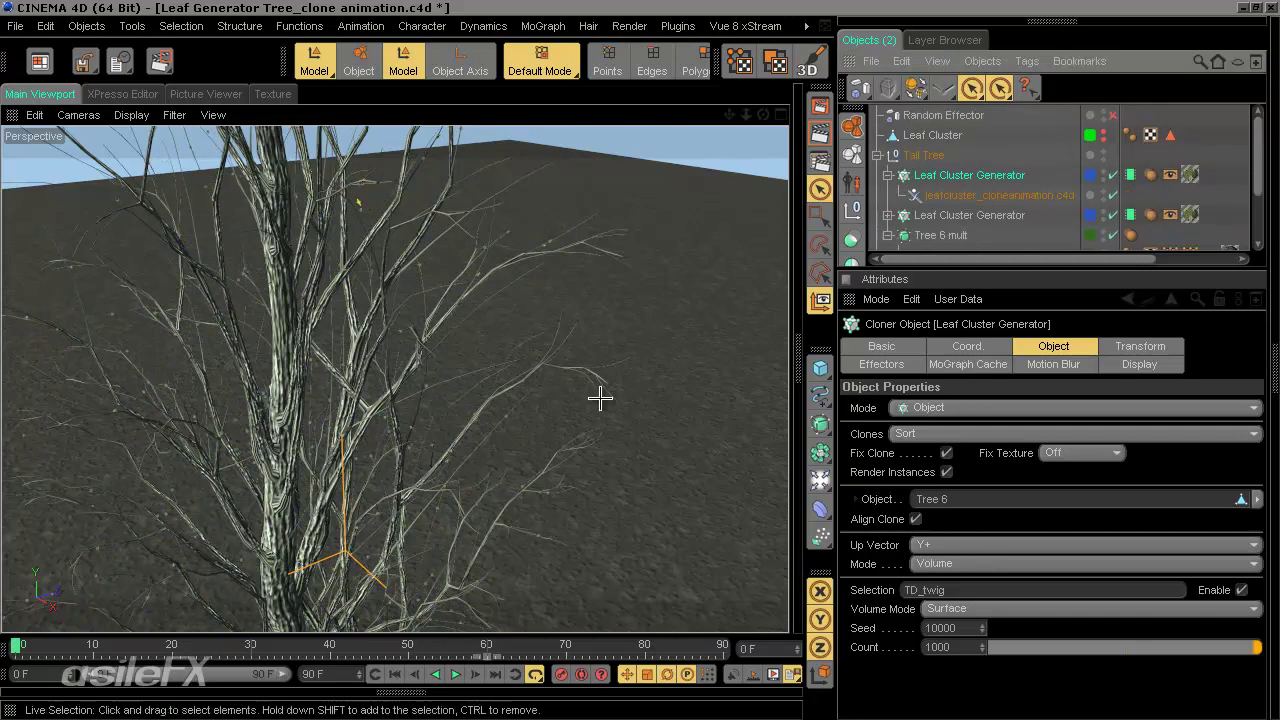
pyautogui.click(40, 648)
pyautogui.moveTo(40, 648)
pyautogui.mouseDown()
pyautogui.moveTo(740, 648)
pyautogui.moveTo(15, 646)
pyautogui.mouseUp()
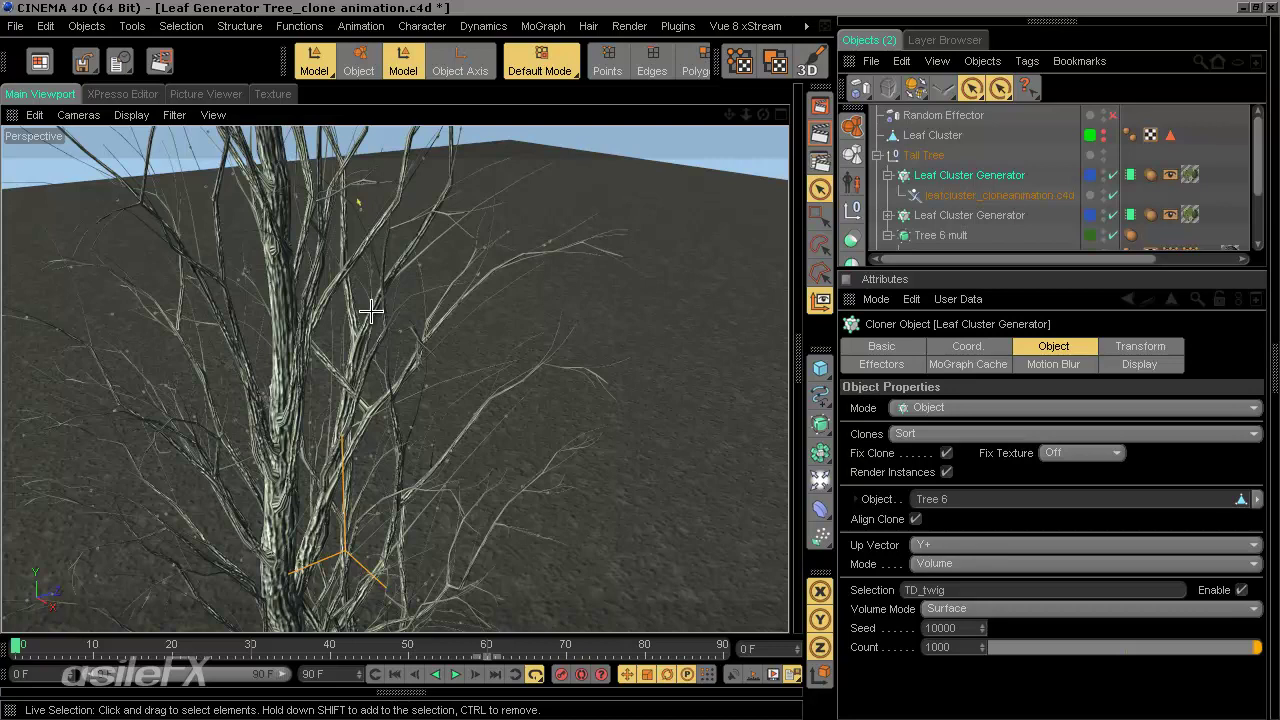
# - Inspect the object properties of the leafcluster_cloneanimation.c4d XRef, clear the selection and scrub the timeline back to frame 0
pyautogui.click(957, 196)
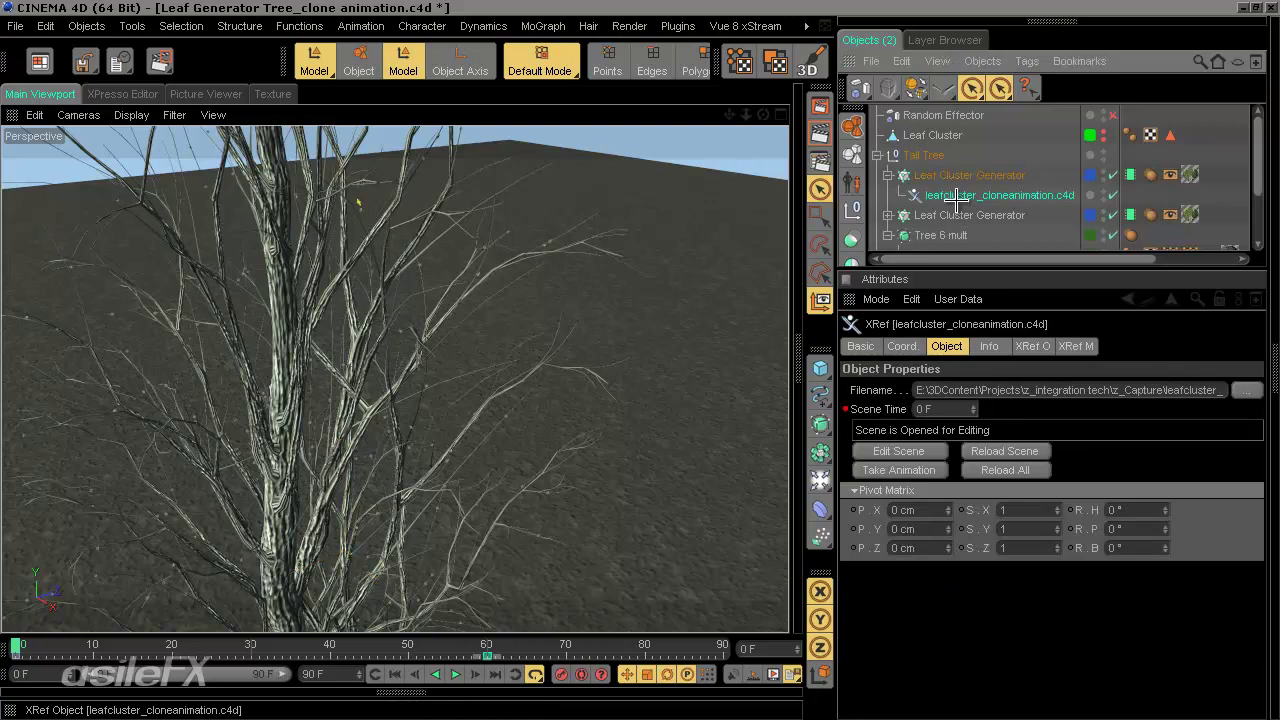
pyautogui.click(1239, 128)
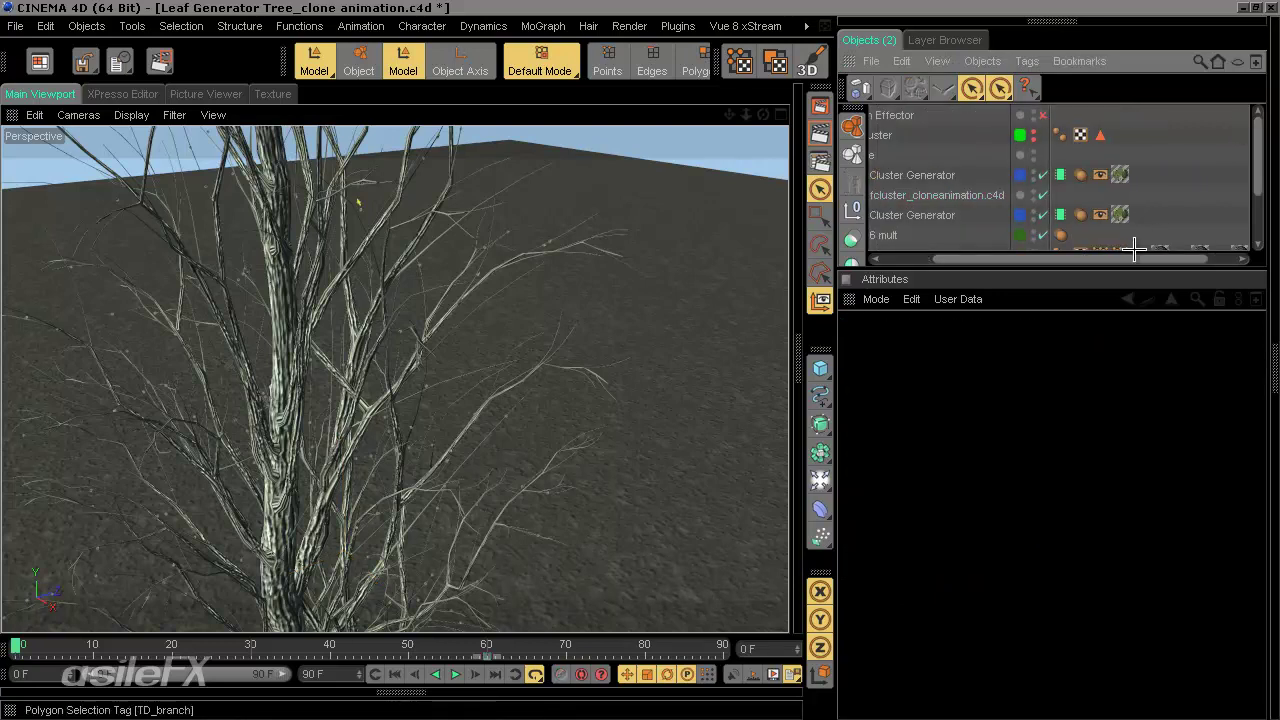
pyautogui.moveTo(1135, 250); pyautogui.dragTo(894, 258)
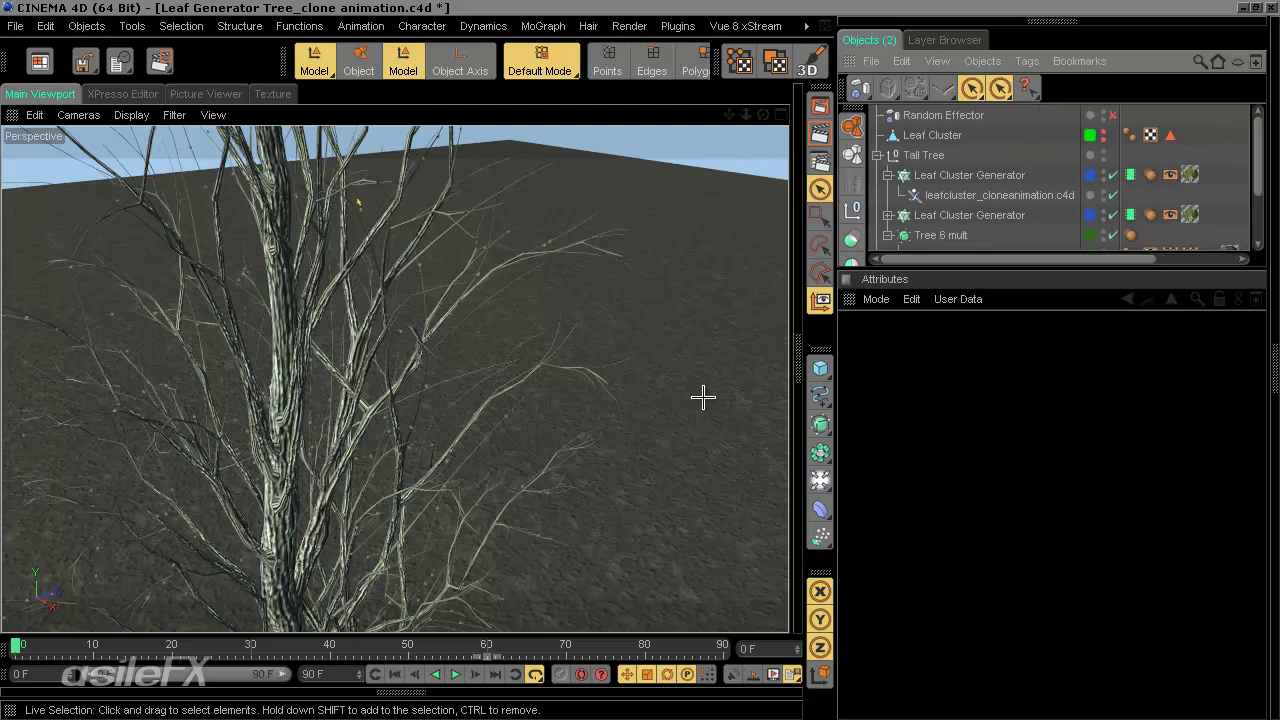
pyautogui.moveTo(18, 648); pyautogui.dragTo(6, 692)
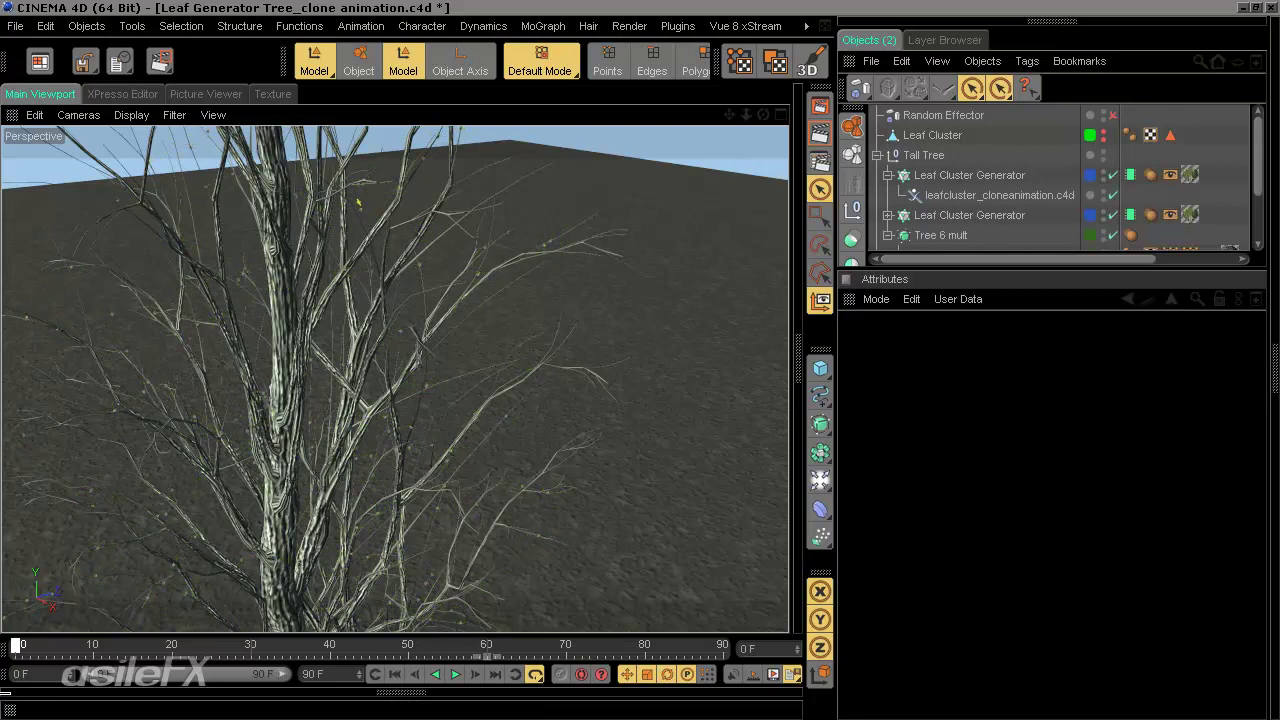